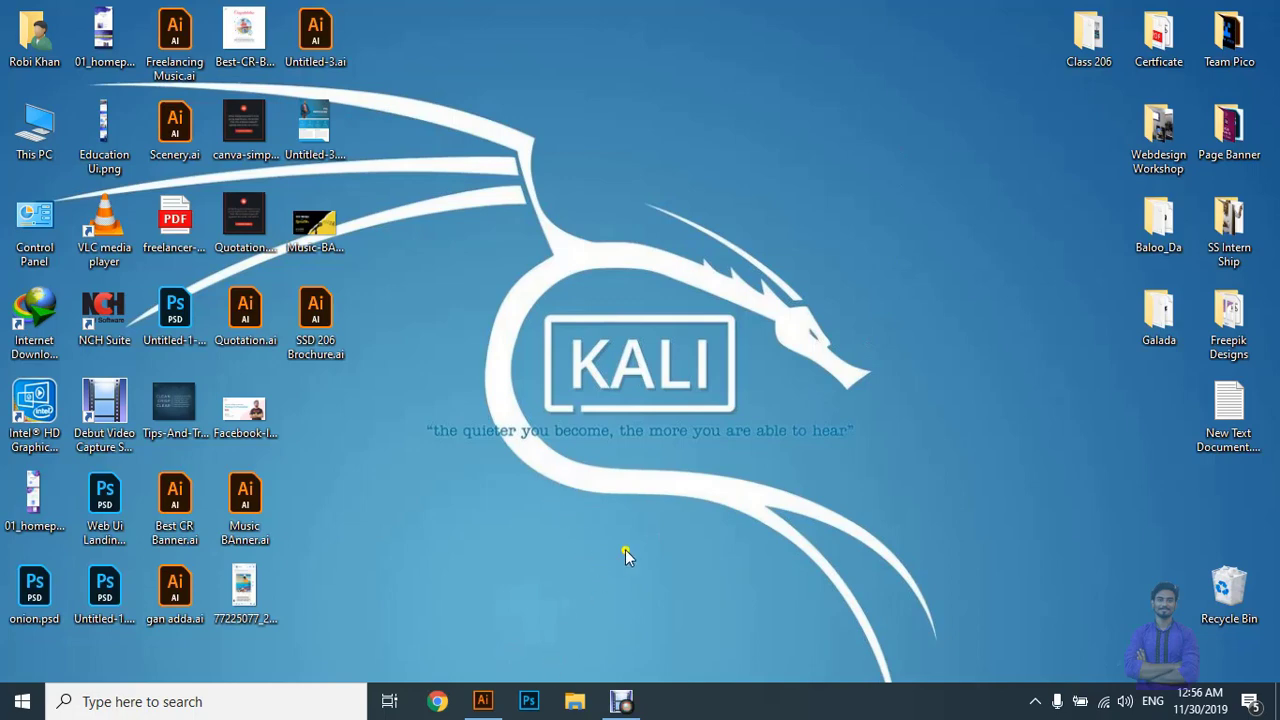
right_click(612, 323)
left_click(745, 376)
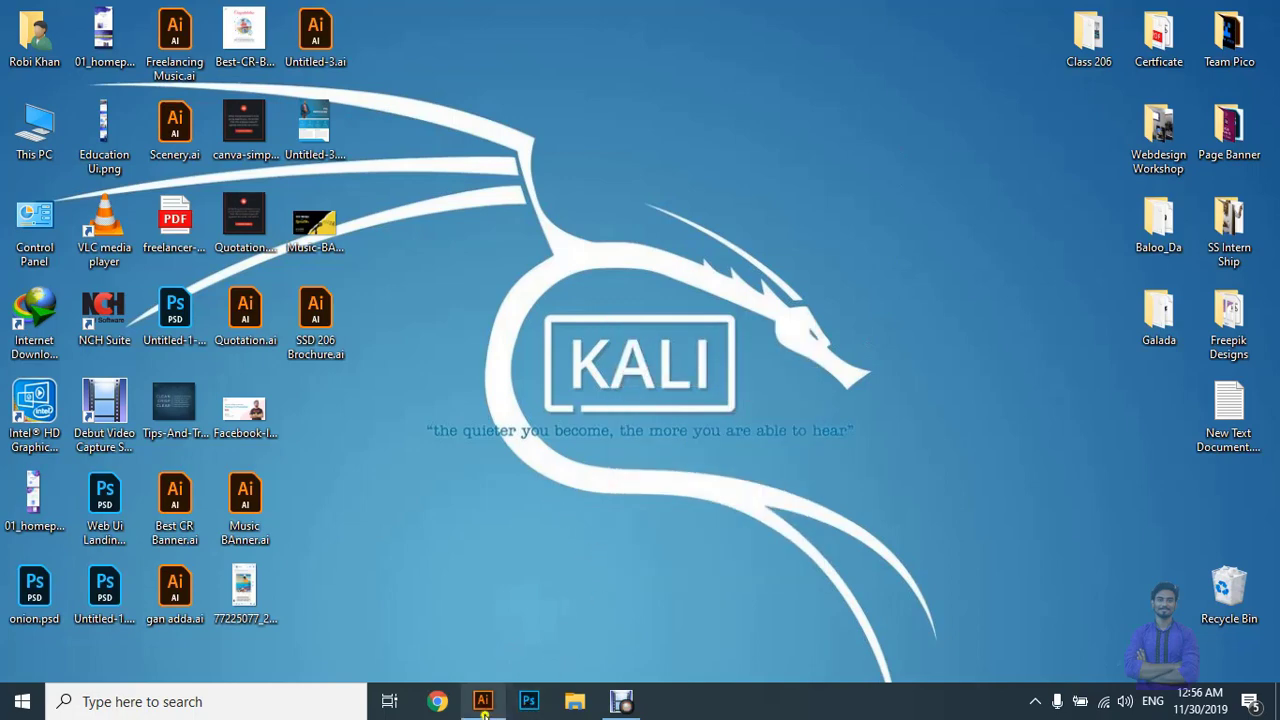
left_click(482, 702)
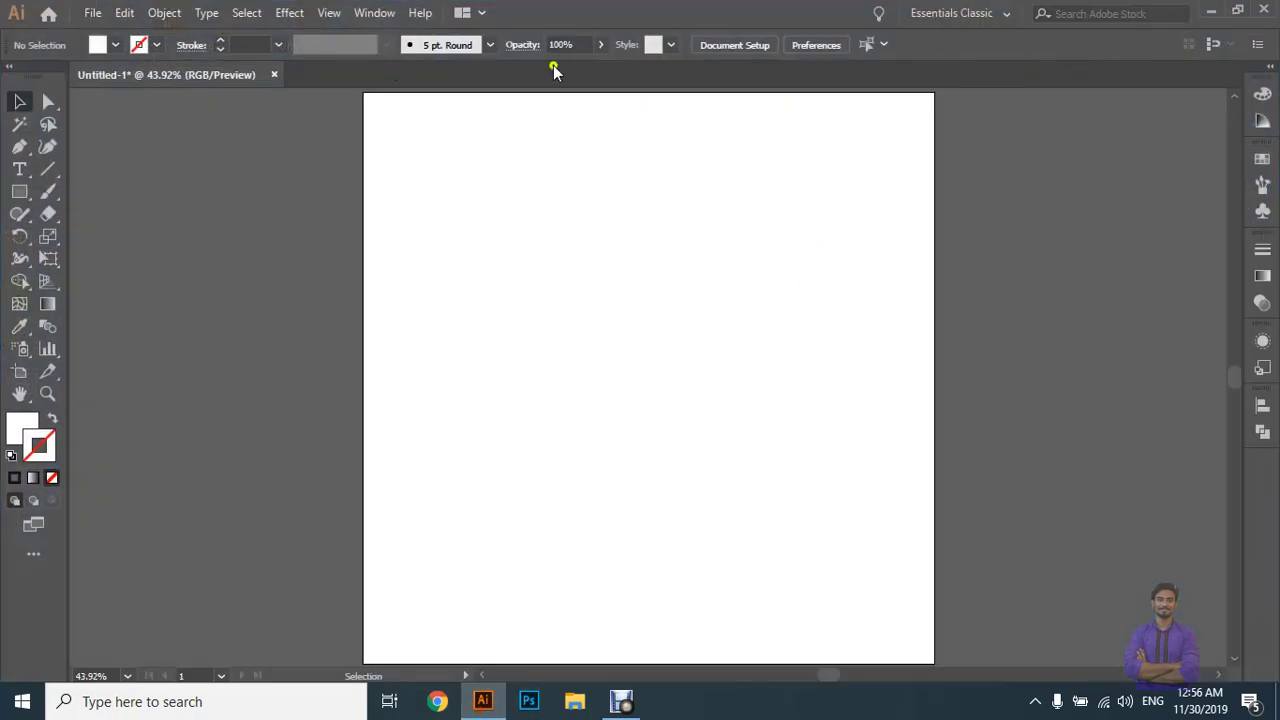
left_click(1214, 8)
right_click(610, 152)
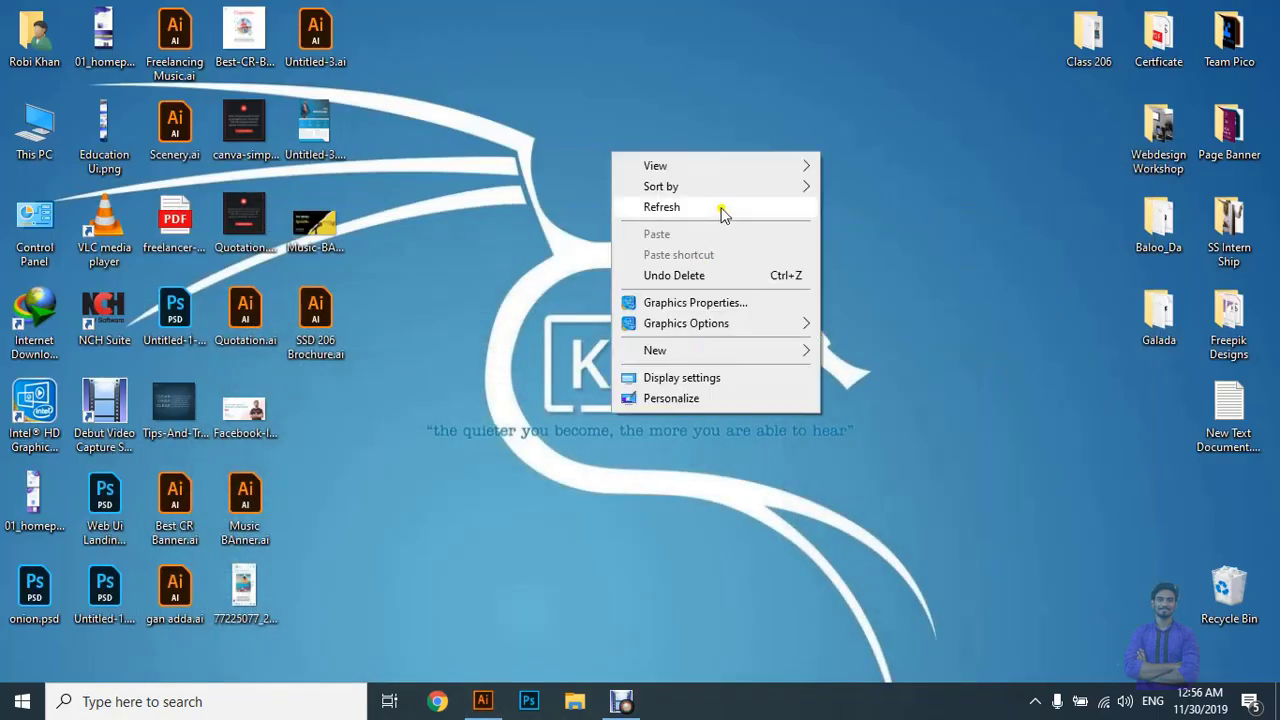
left_click(720, 207)
Switch to Illustrator and close the open untitled document without saving it.
left_click(502, 691)
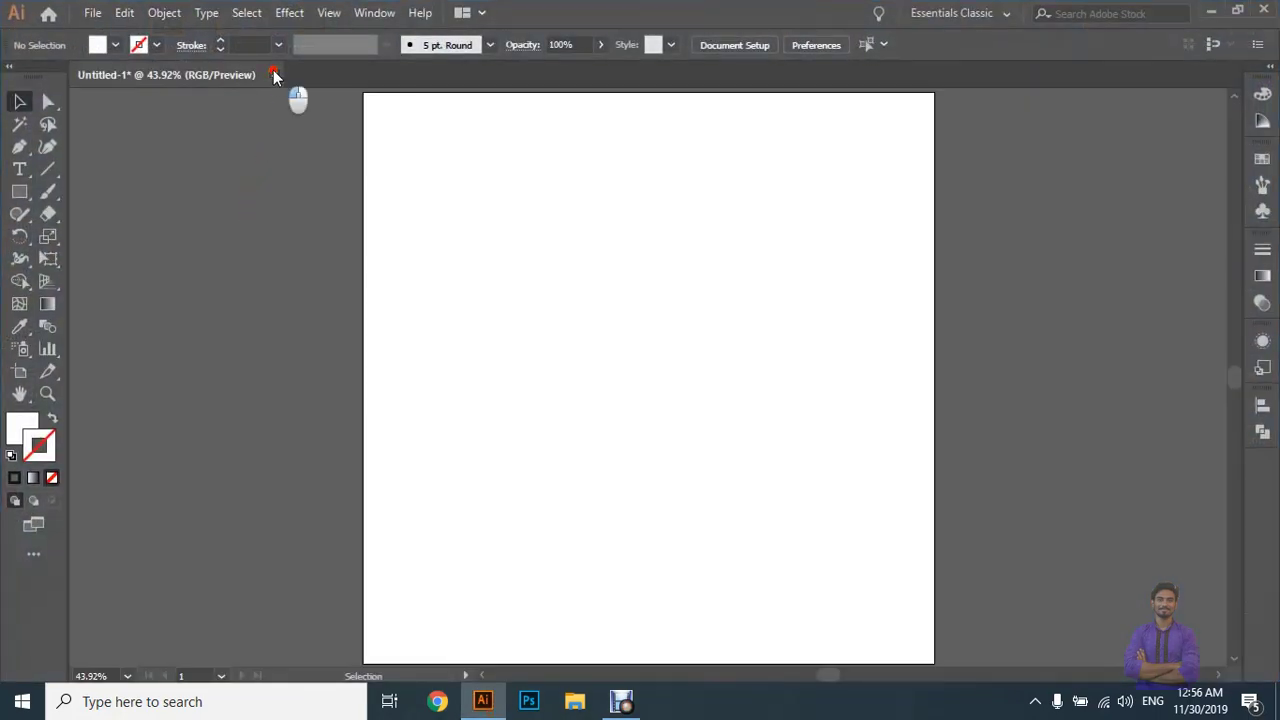
left_click(274, 74)
left_click(743, 378)
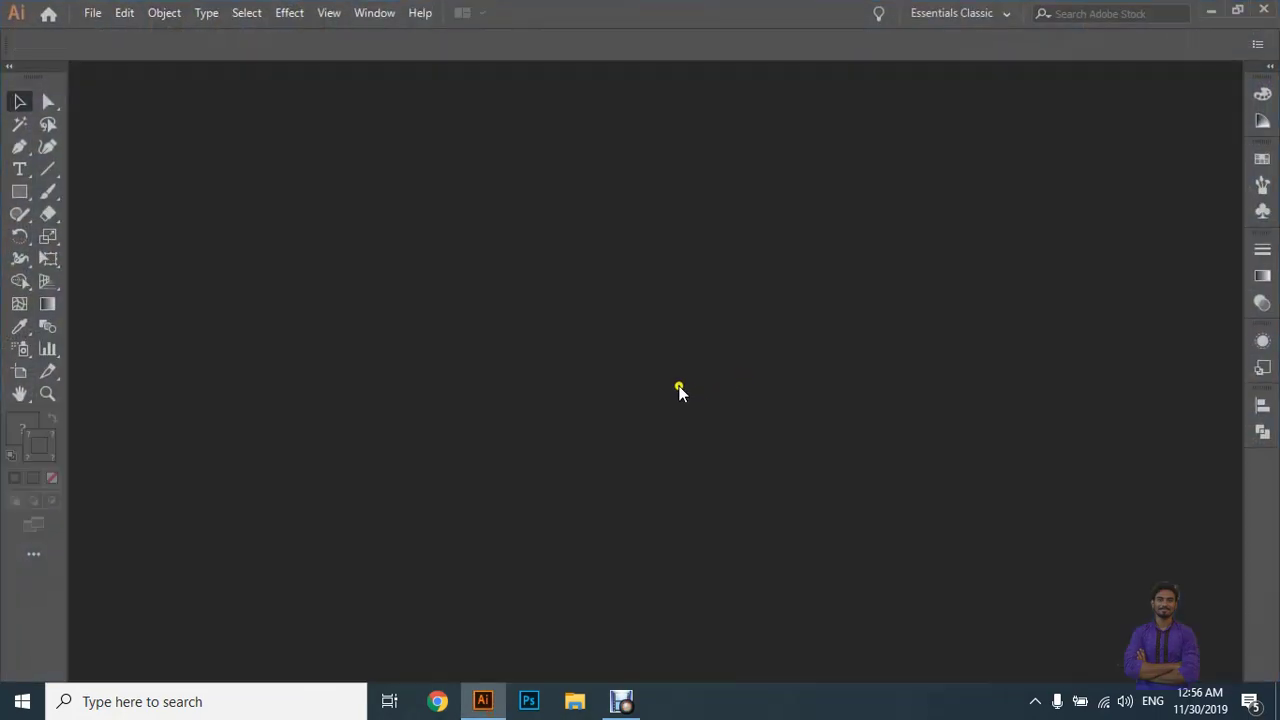
scroll(766, 340, "down", 6)
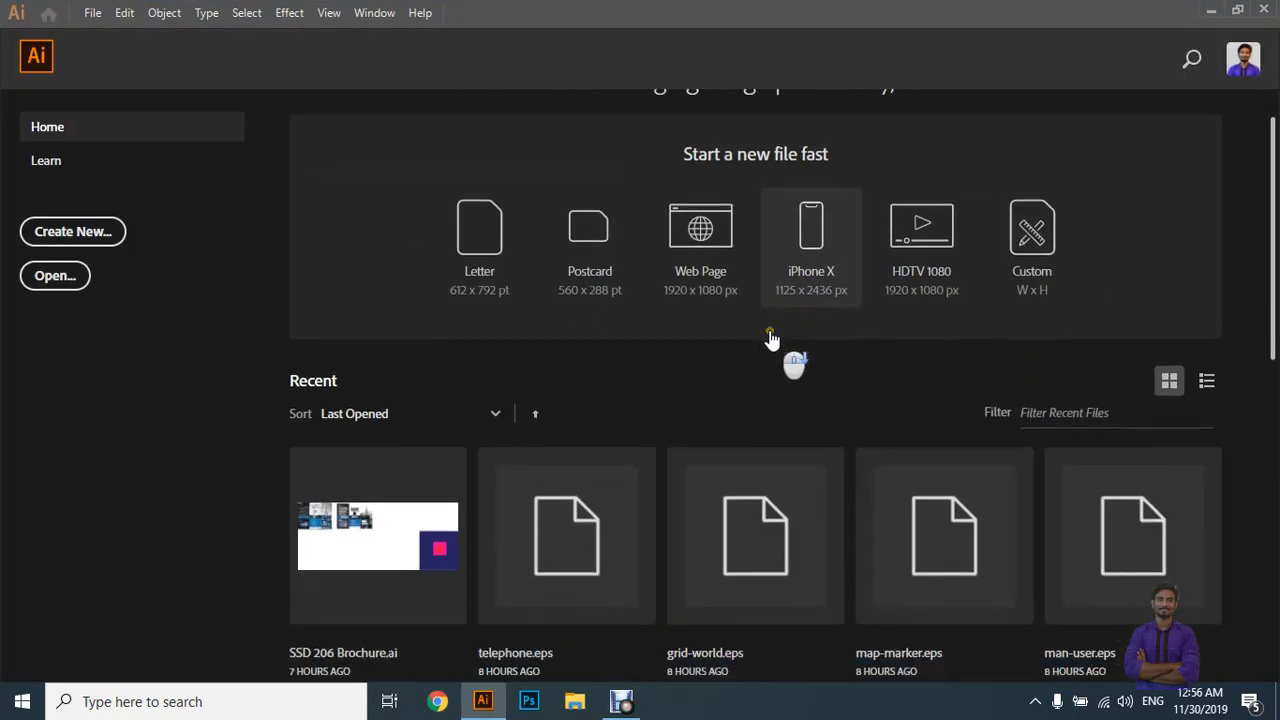
scroll(780, 320, "up", 2)
scroll(783, 323, "up", 4)
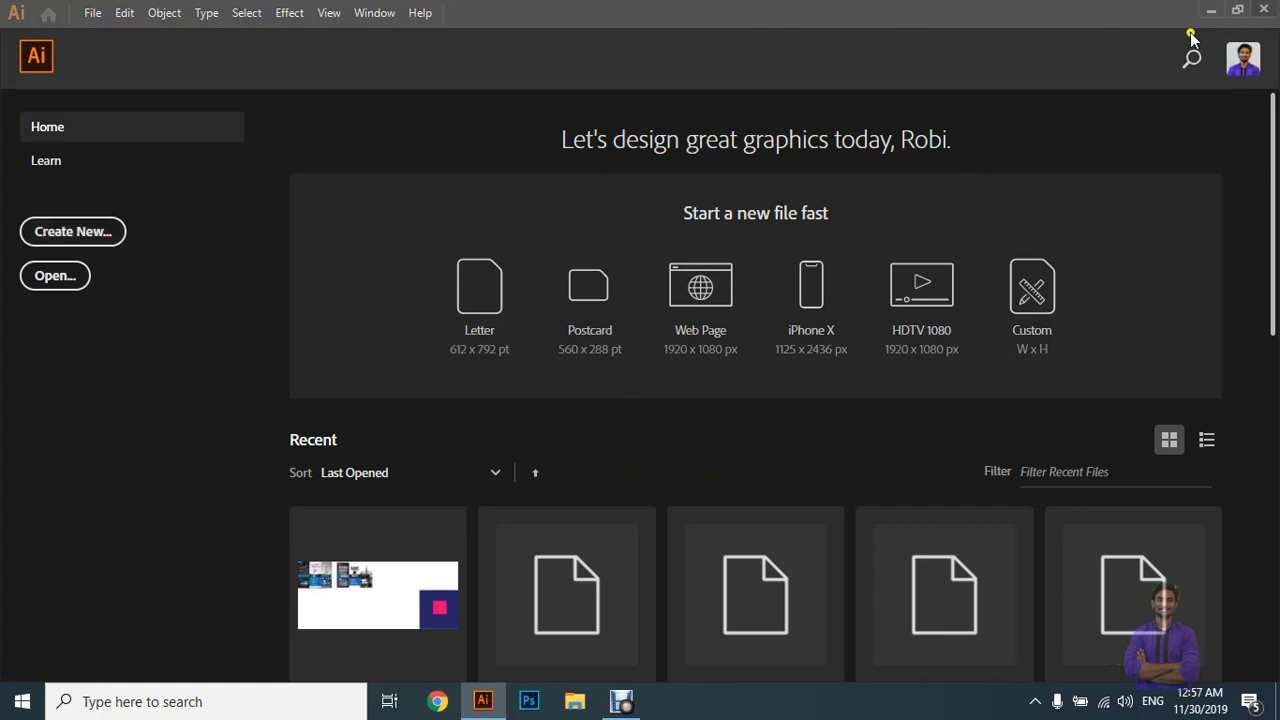
key("ctrl+n")
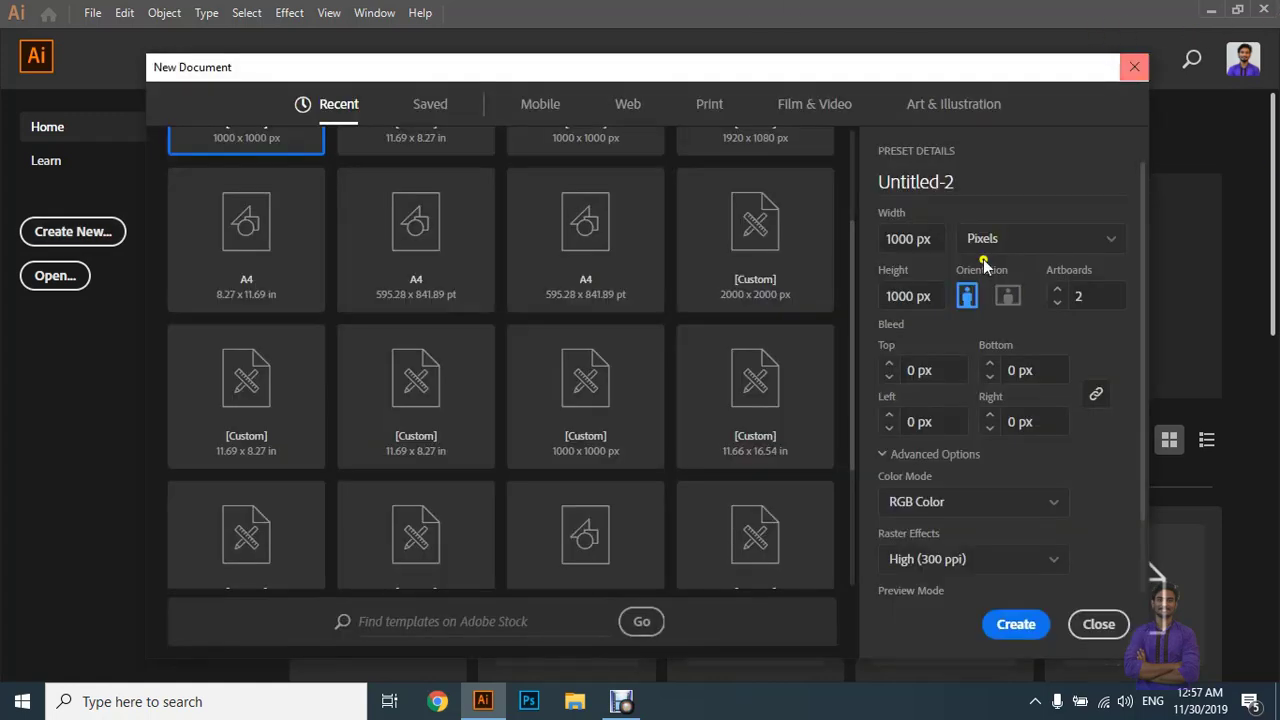
left_click_drag(851, 251, 1114, 126)
left_click(1130, 70)
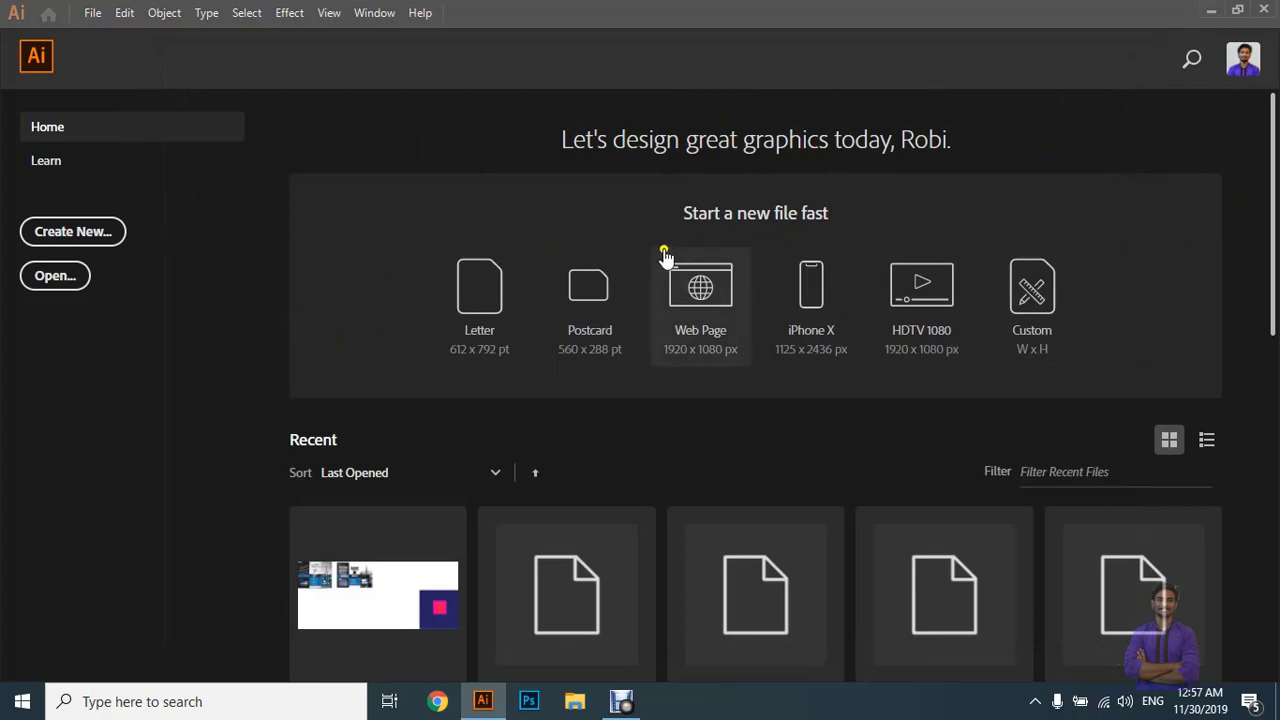
Create a new 1000 x 1000 px document with two artboards in RGB Color at 300 ppi.
left_click(77, 241)
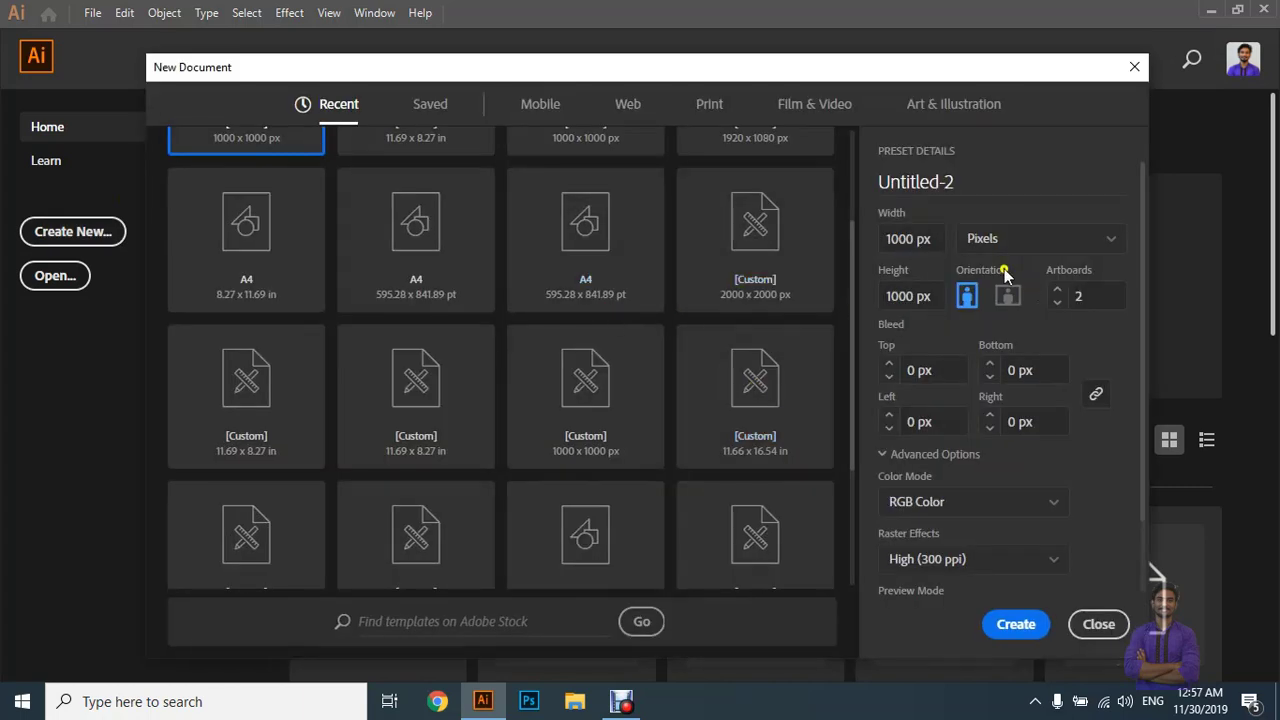
left_click(923, 250)
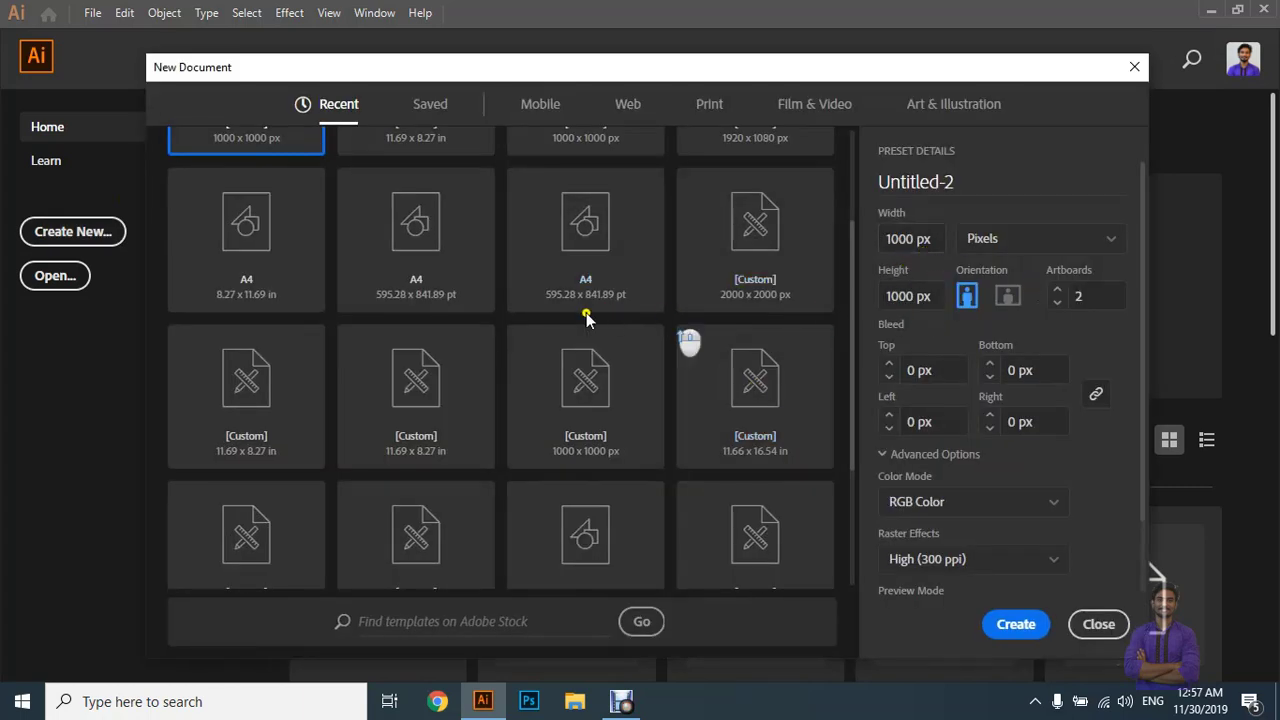
left_click(1016, 628)
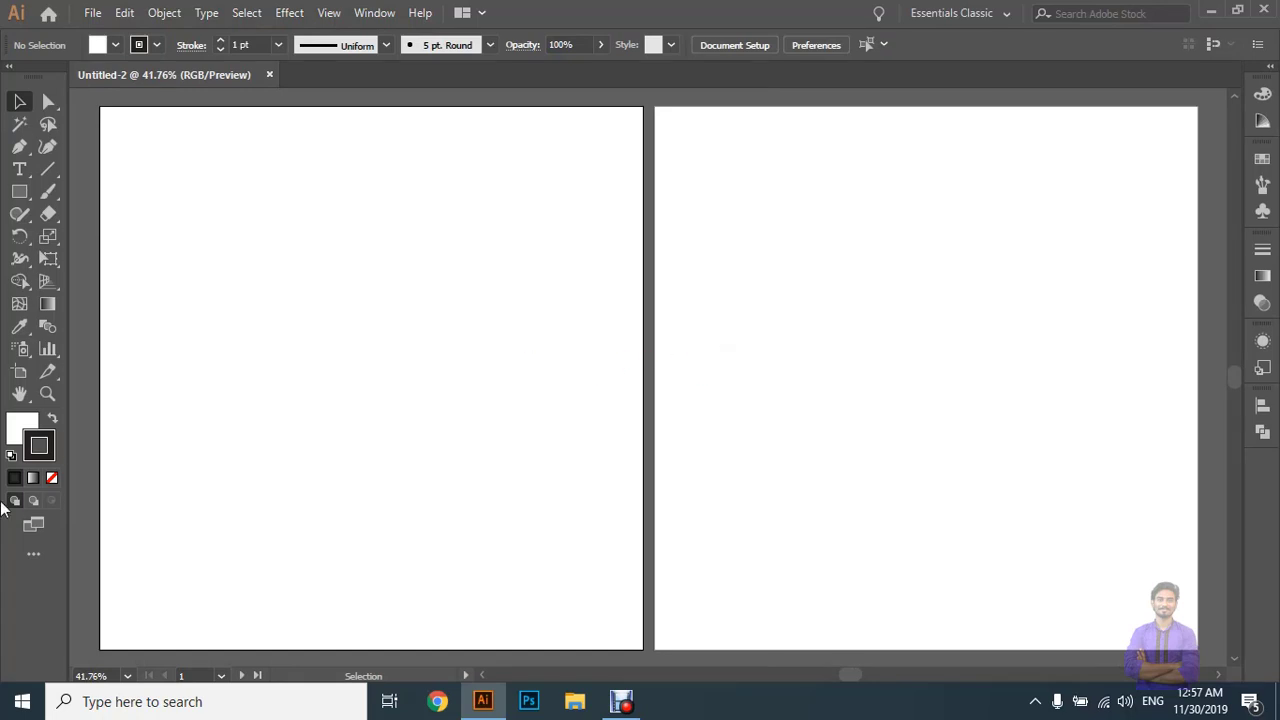
Delete the second artboard and fit the remaining one in the window.
left_click(19, 371)
left_click(757, 385)
key("Delete")
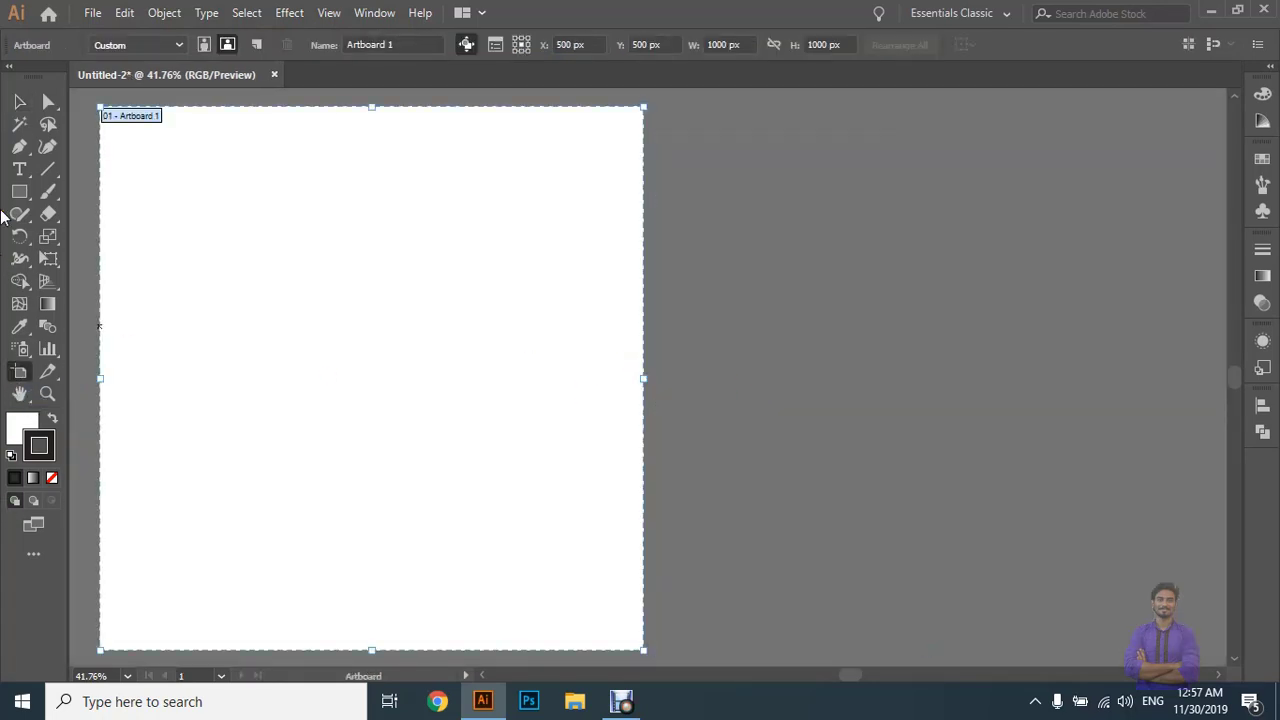
left_click(19, 101)
left_click(1011, 322)
key("ctrl+0")
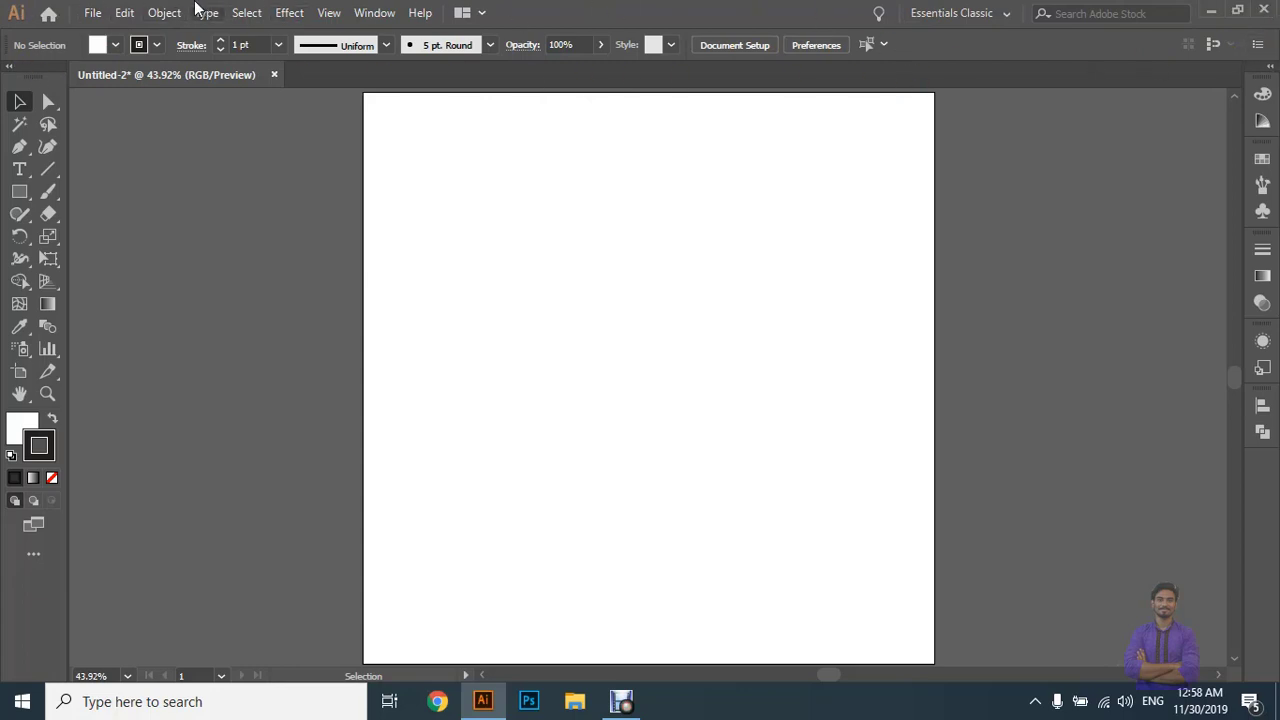
Examine the commands offered under File, Edit, Object and Type.
left_click(9, 66)
left_click(9, 67)
left_click(93, 13)
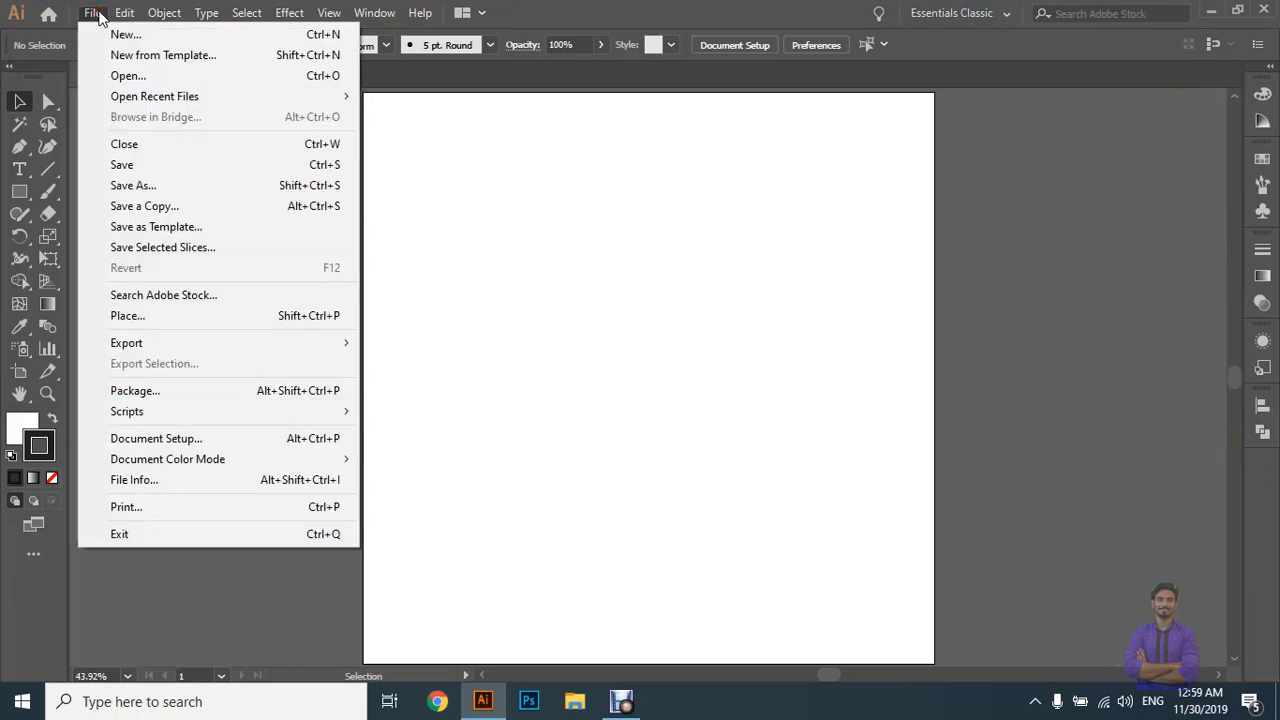
left_click(95, 13)
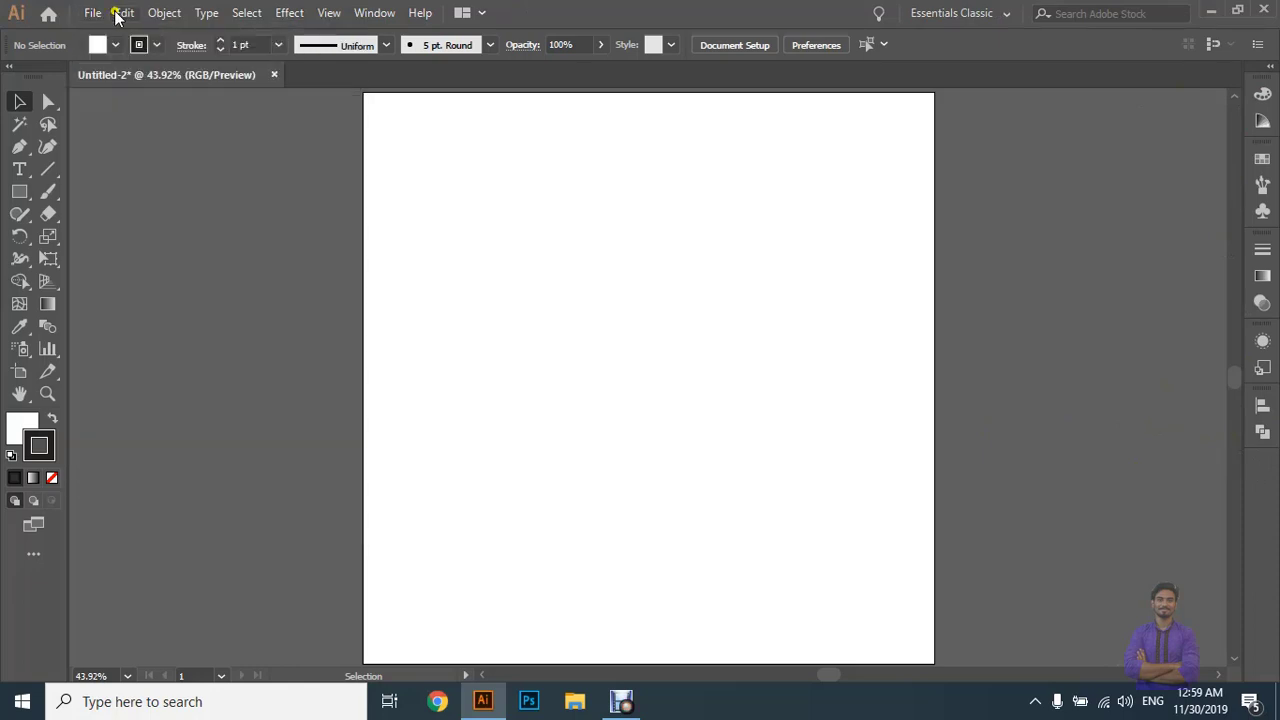
left_click(118, 13)
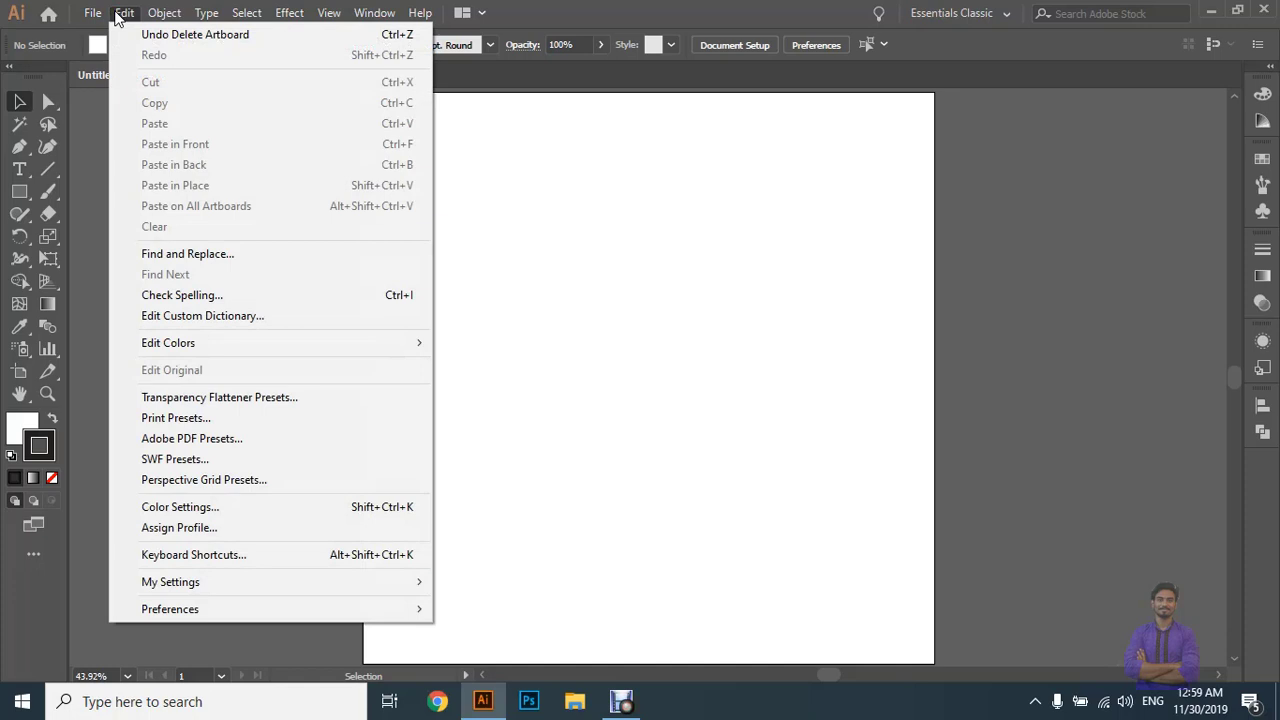
left_click(118, 13)
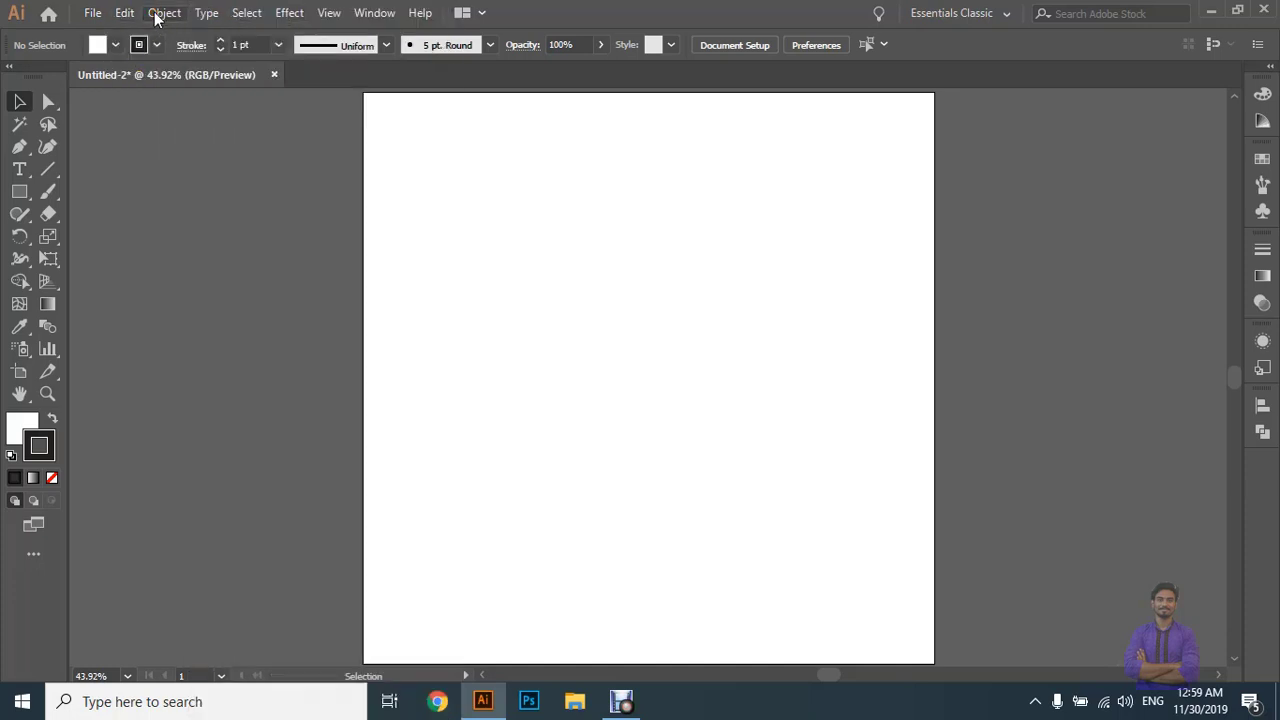
left_click(155, 12)
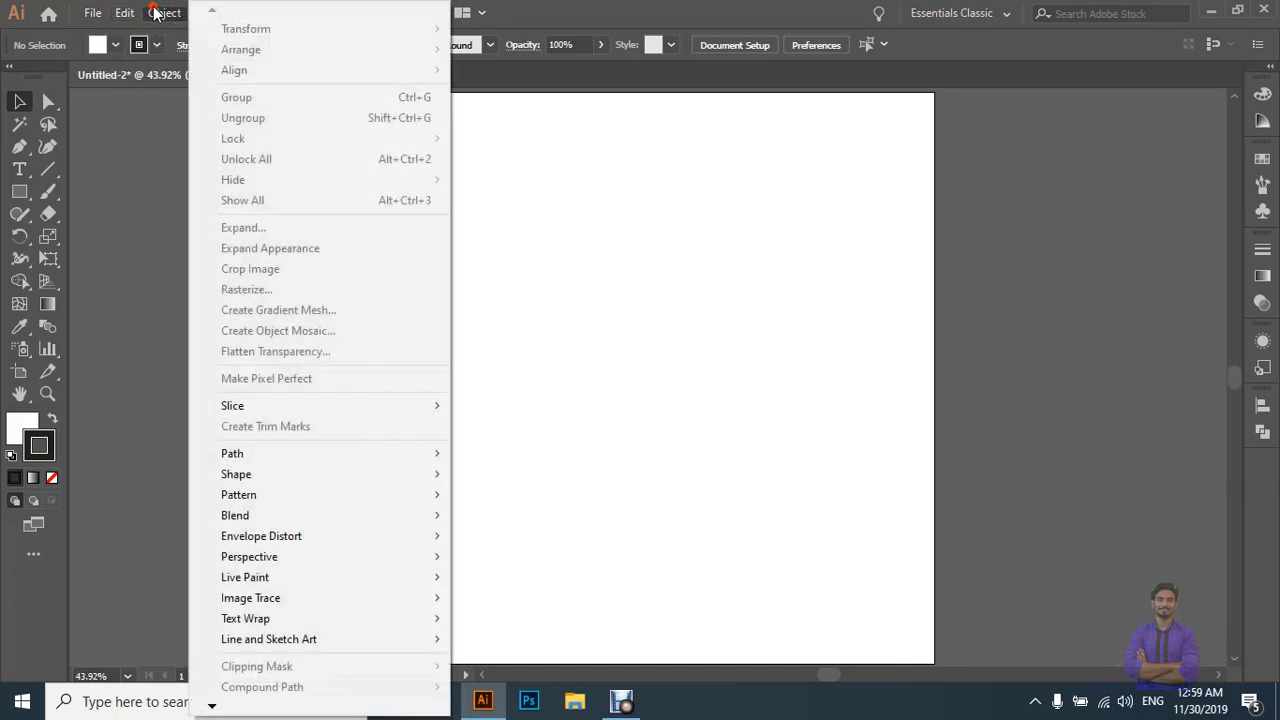
left_click(155, 12)
left_click(203, 13)
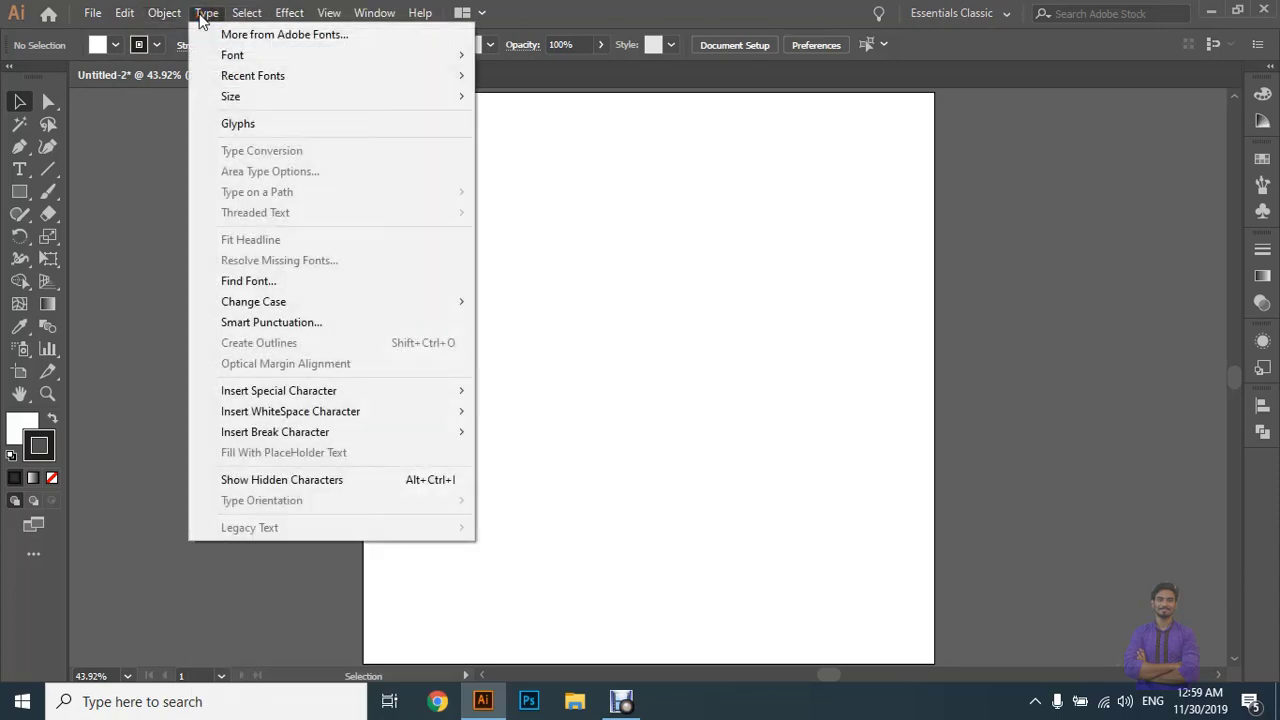
left_click(203, 13)
Examine the commands offered under Select, Effect, View and Window.
left_click(289, 13)
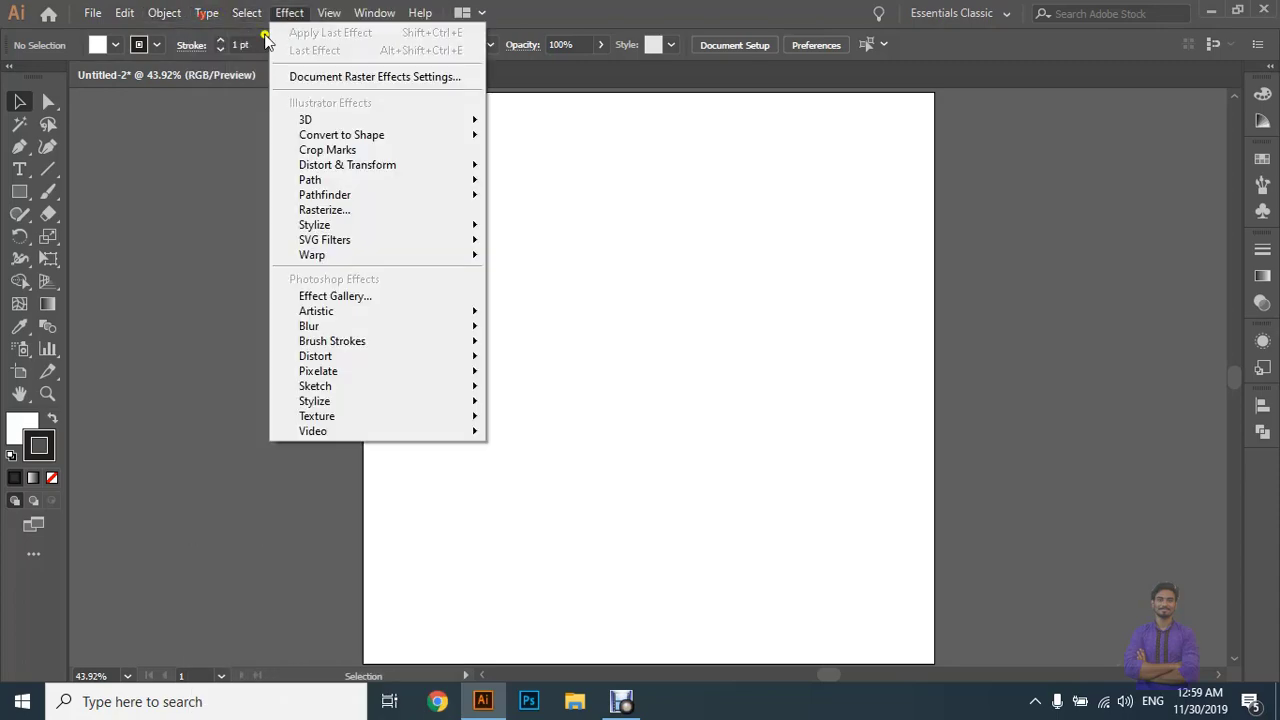
left_click(190, 12)
left_click(246, 12)
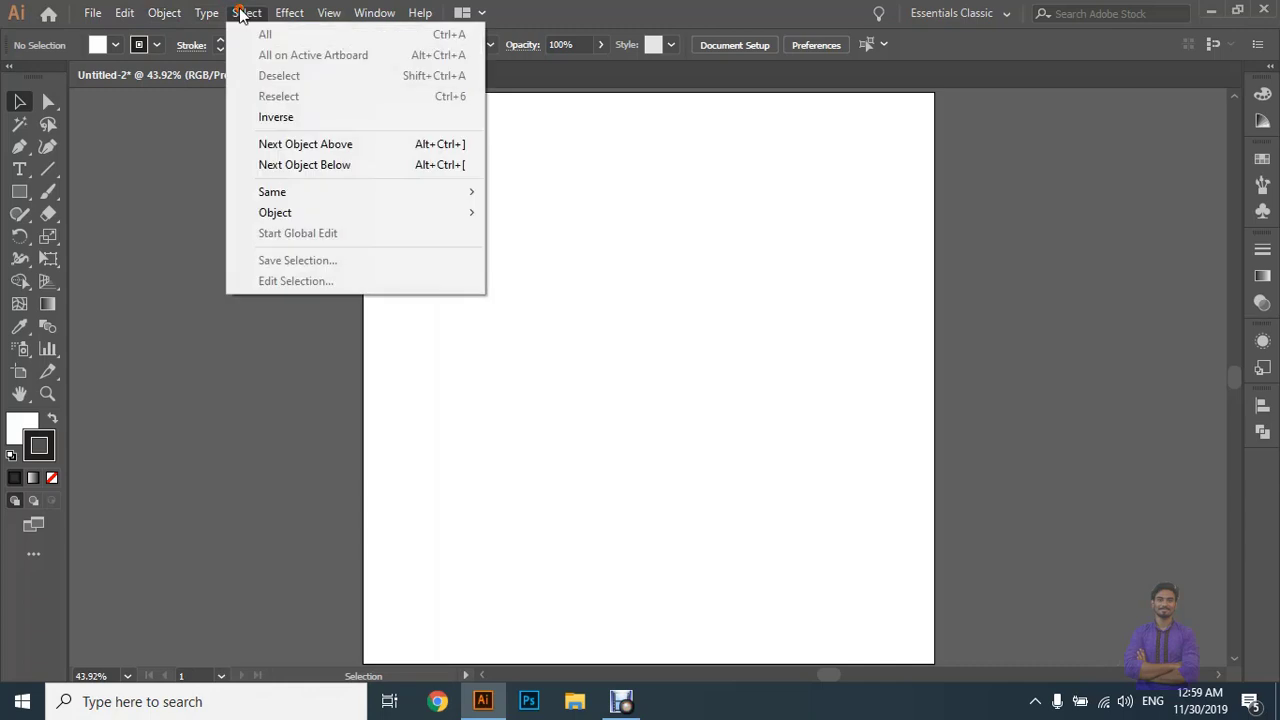
mouse_move(289, 13)
left_click(243, 12)
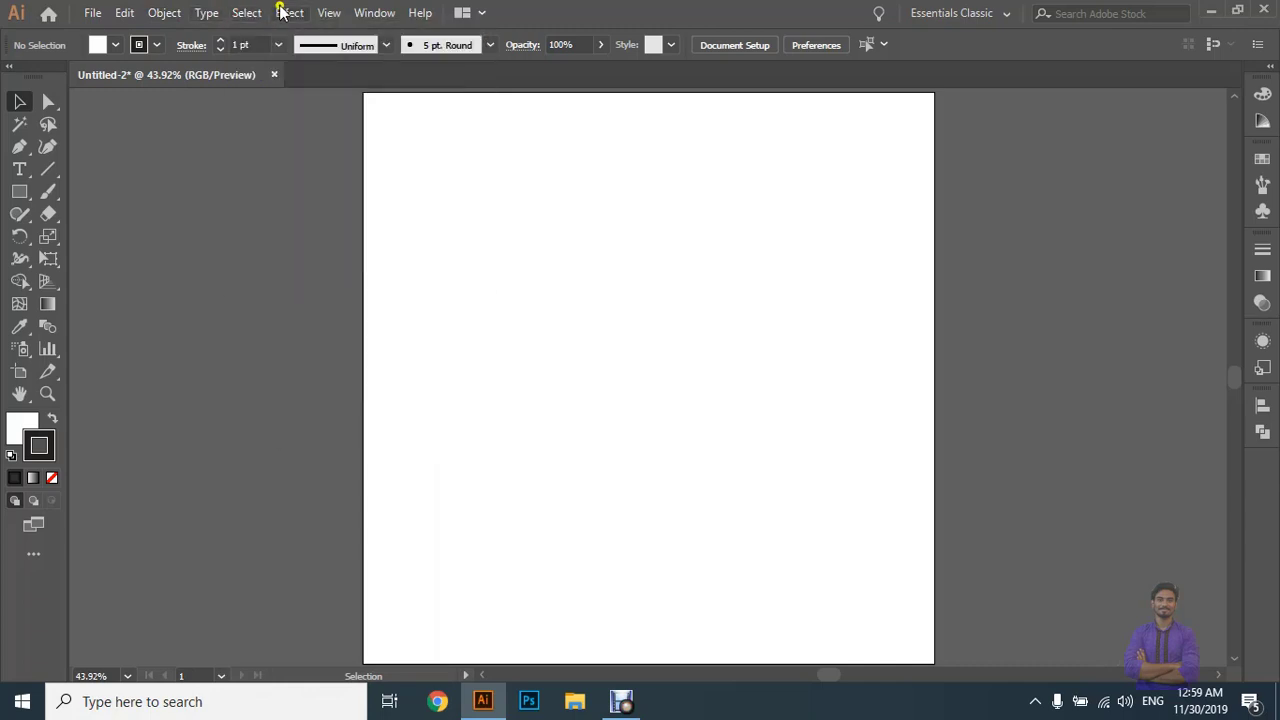
left_click(287, 12)
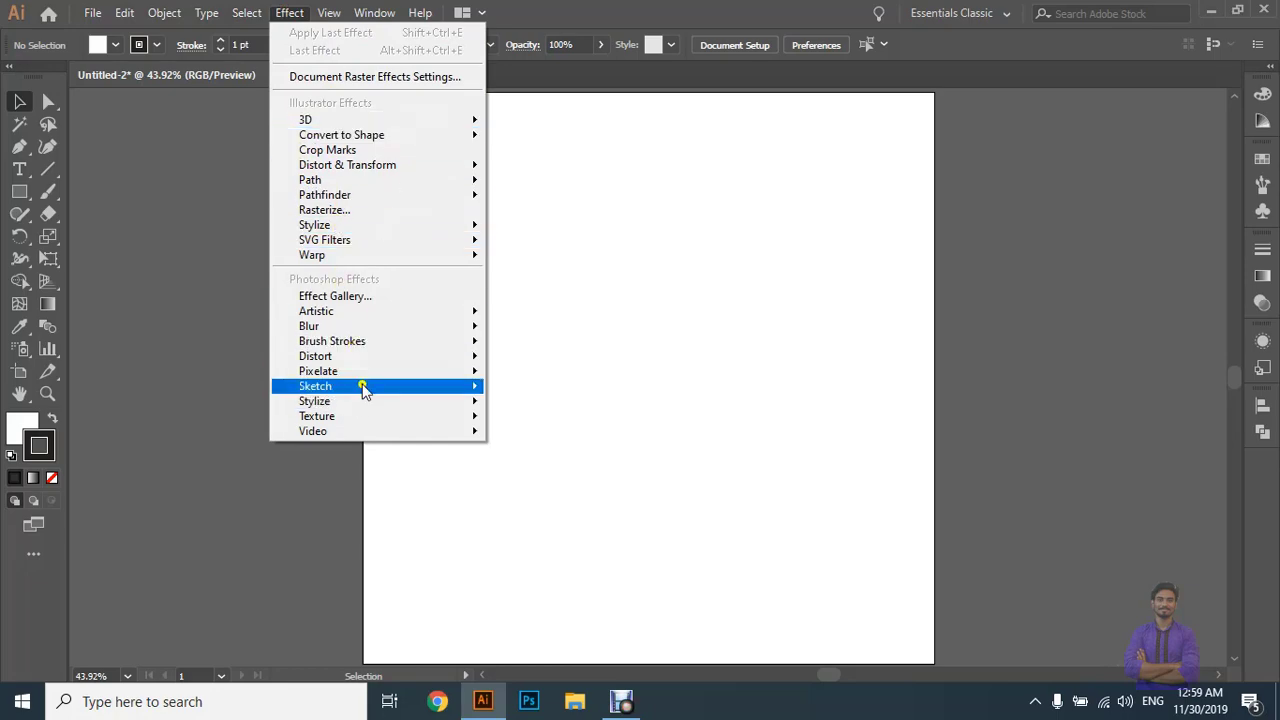
left_click(285, 12)
left_click(329, 12)
left_click(327, 12)
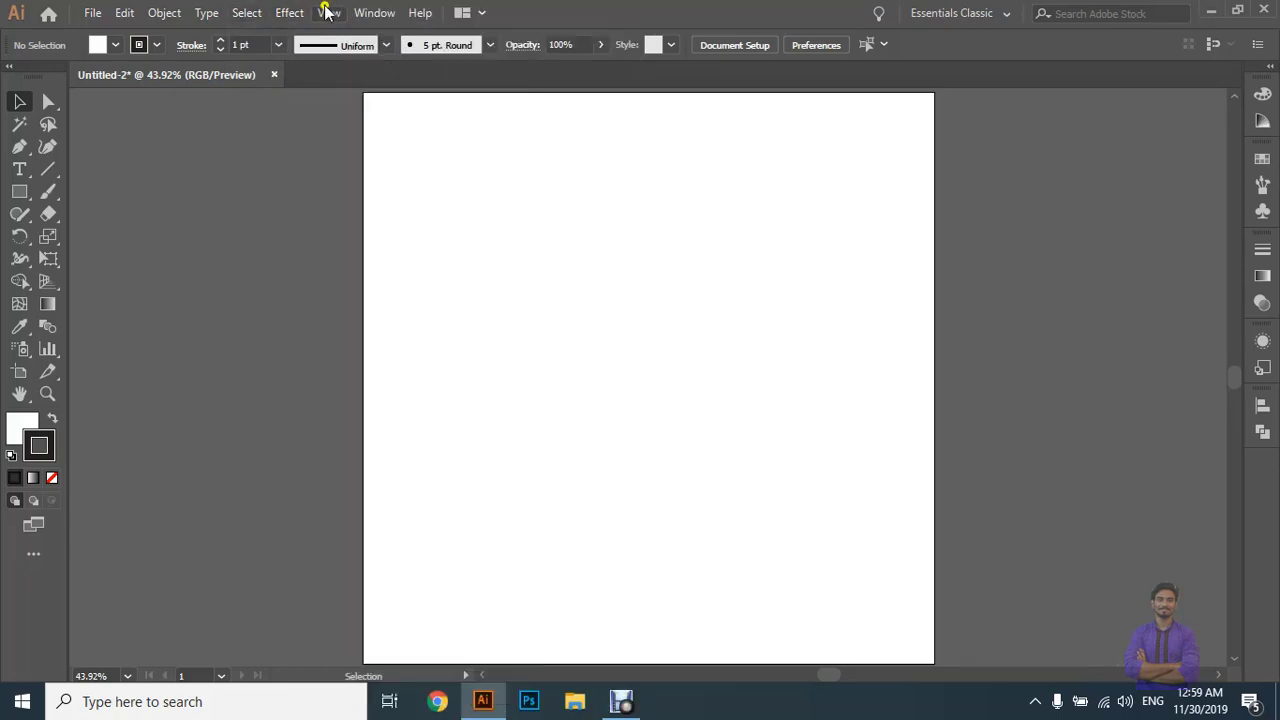
left_click(325, 12)
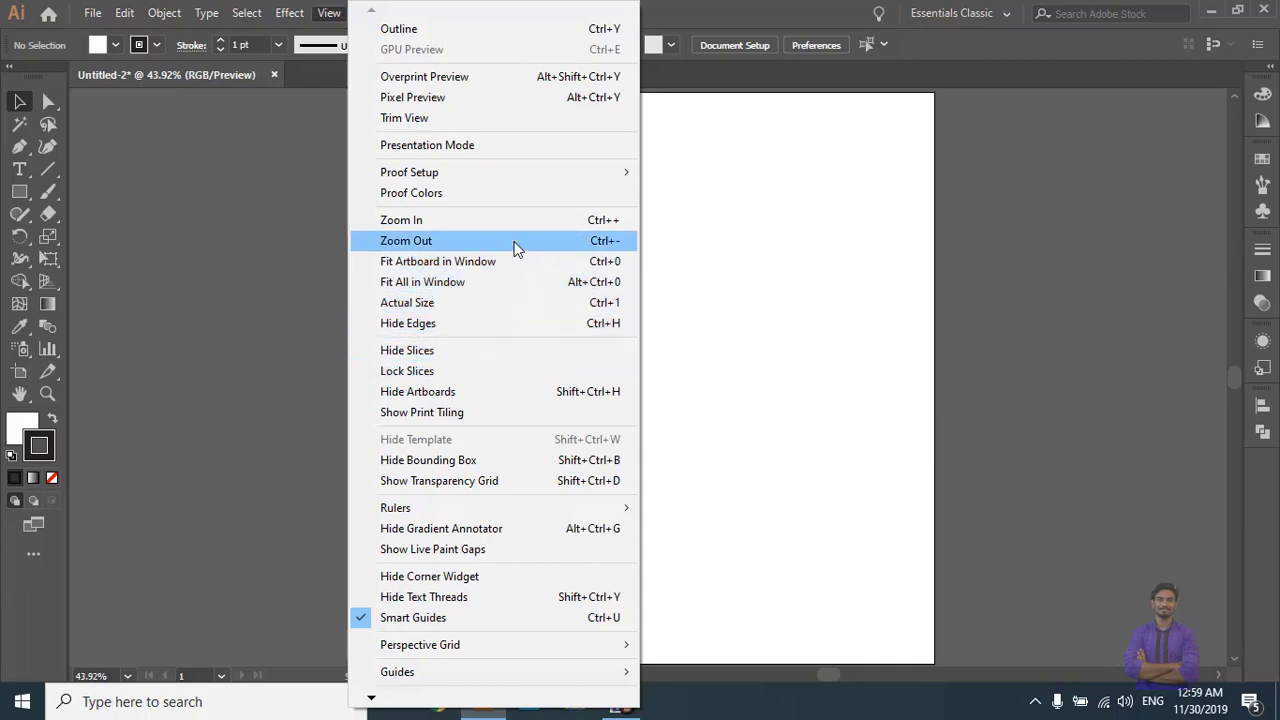
left_click(294, 200)
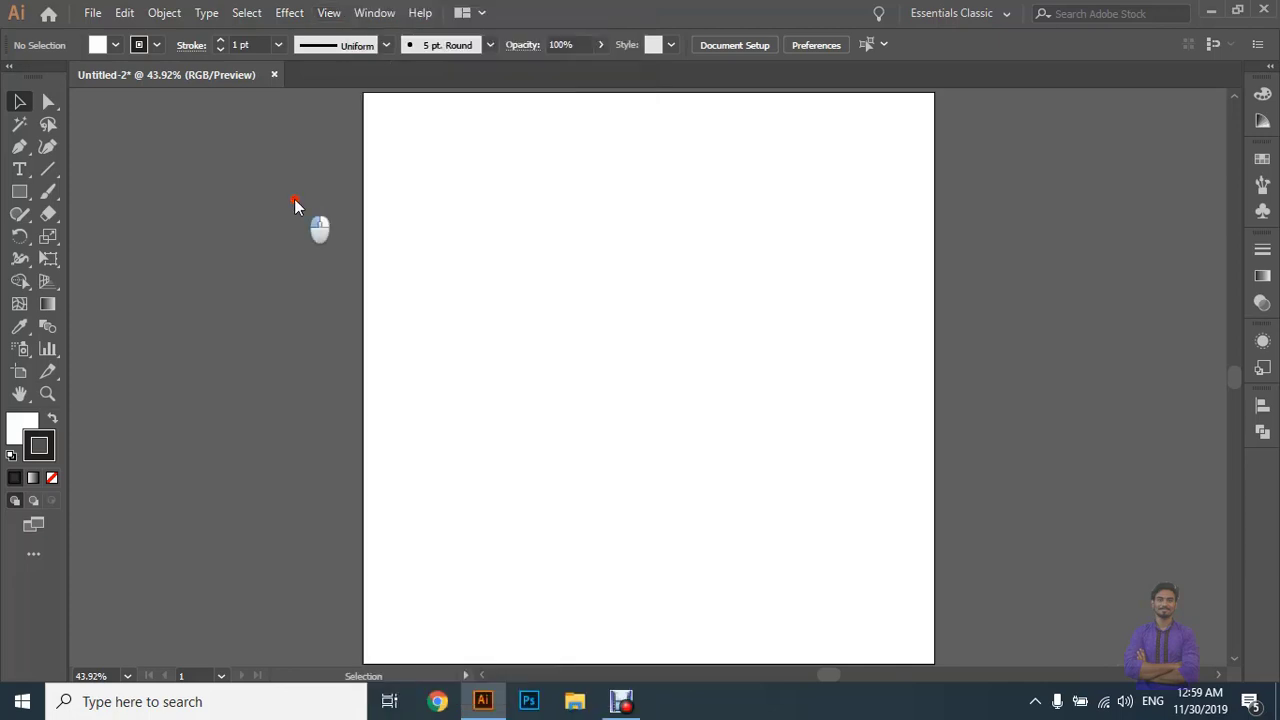
left_click(369, 12)
left_click(372, 12)
left_click(372, 12)
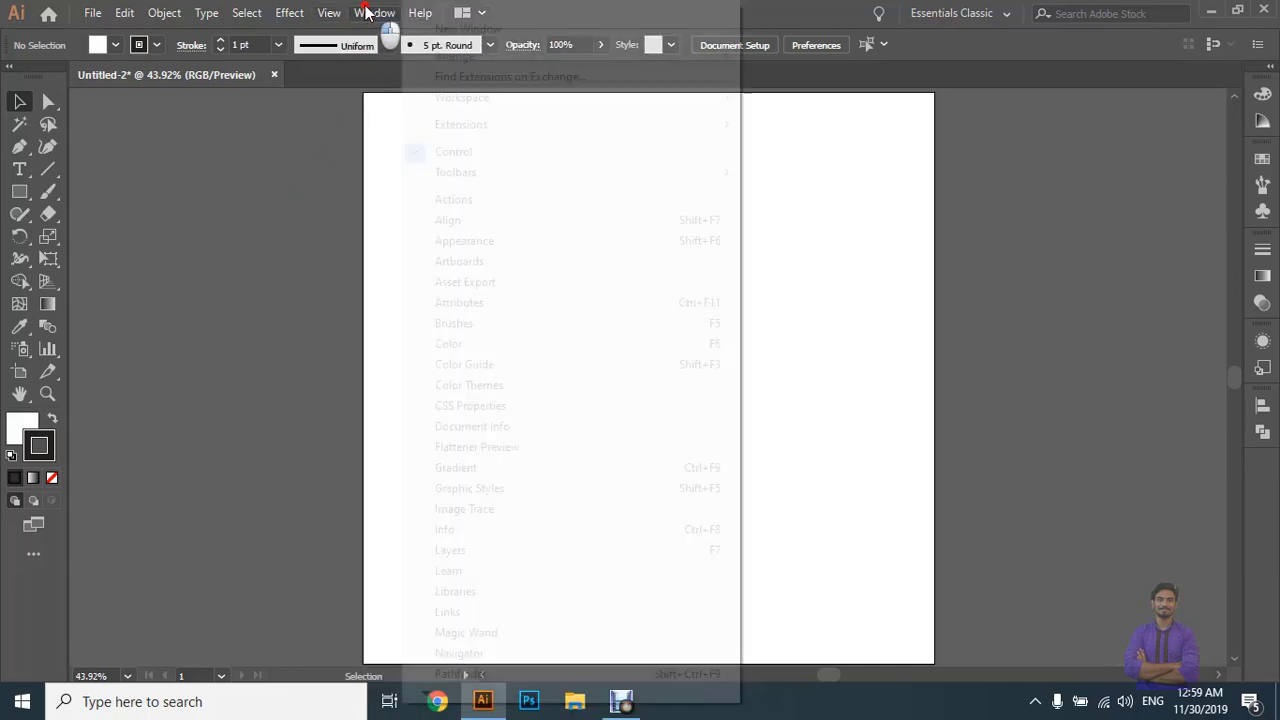
left_click(367, 12)
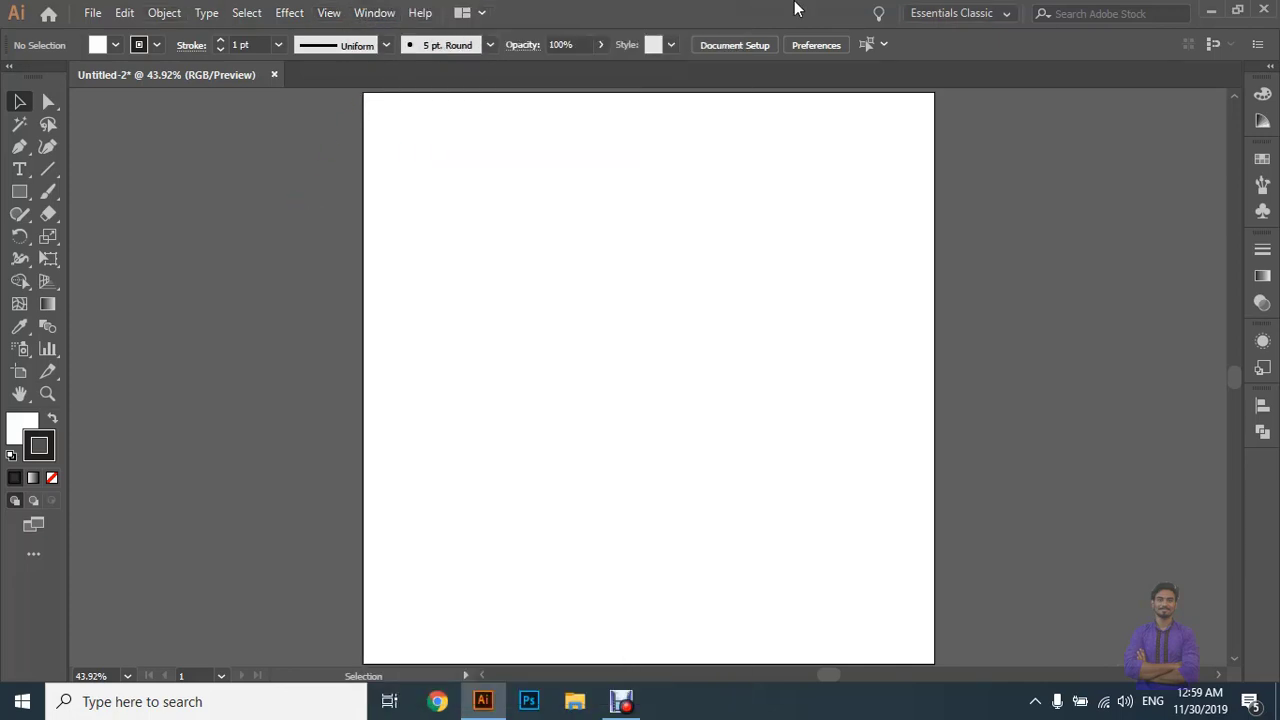
Show the Pathfinder options and collapse them again.
left_click(379, 13)
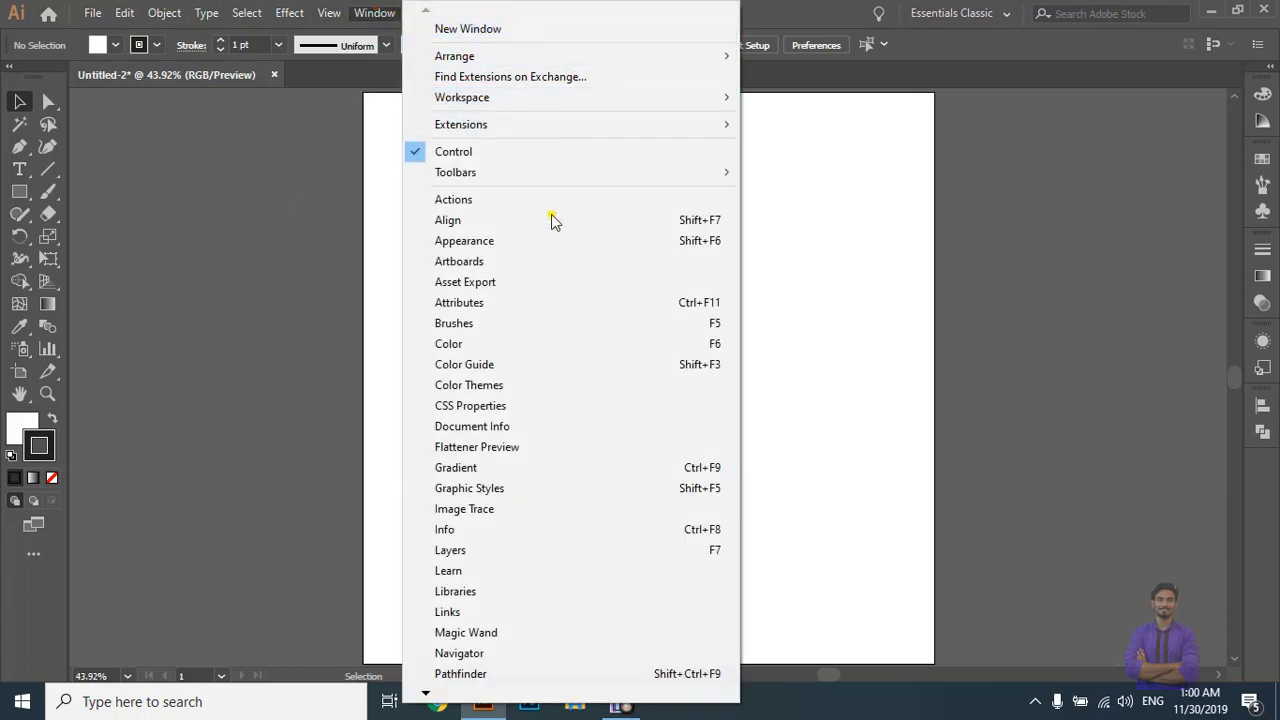
mouse_move(471, 694)
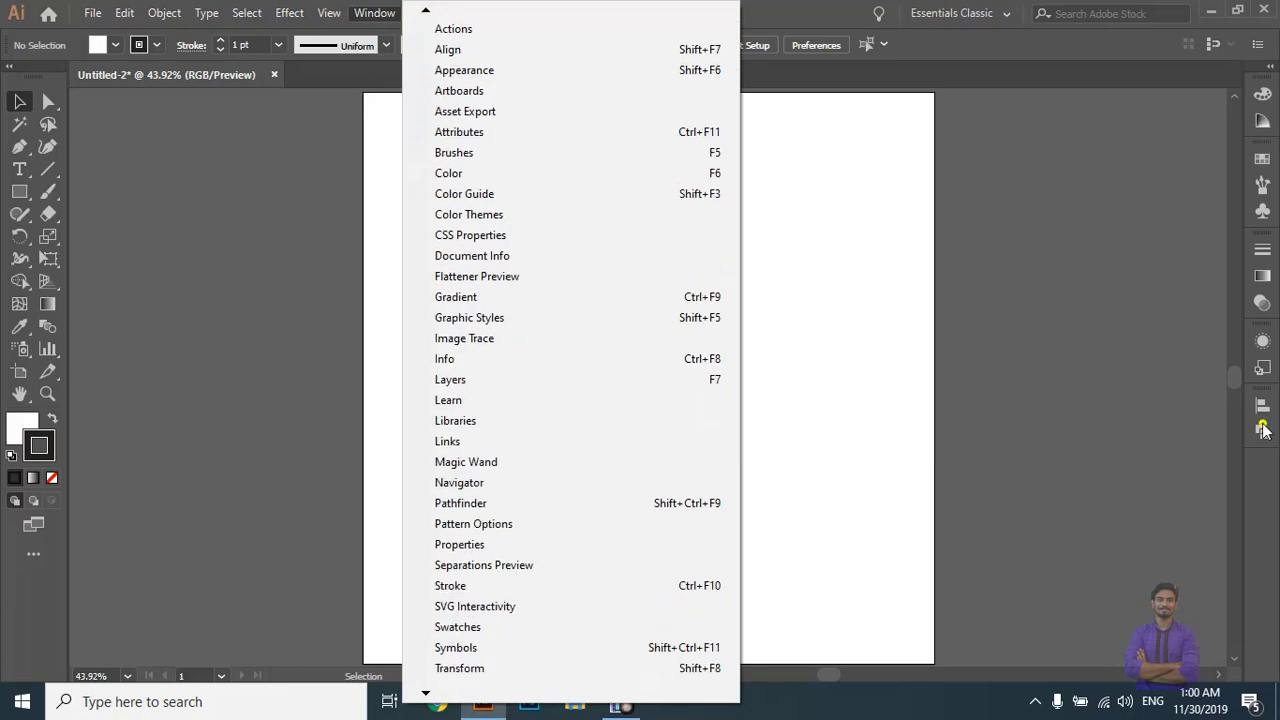
left_click(477, 508)
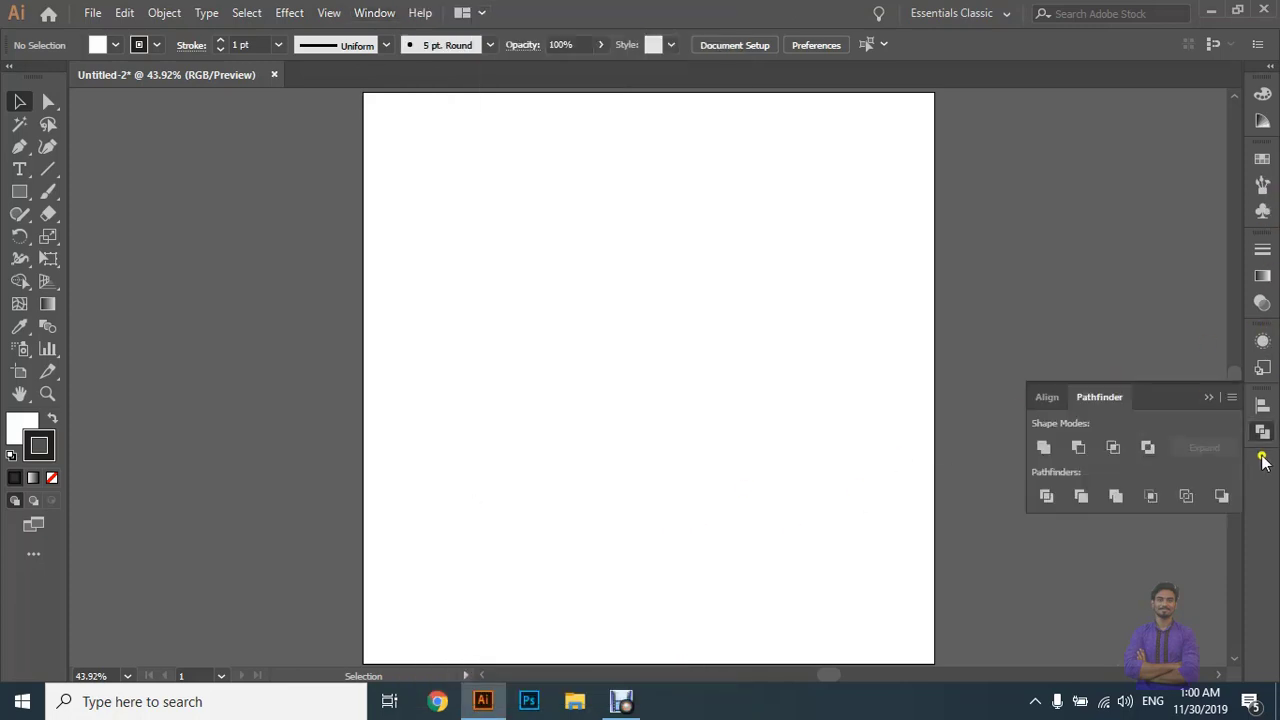
left_click(1208, 397)
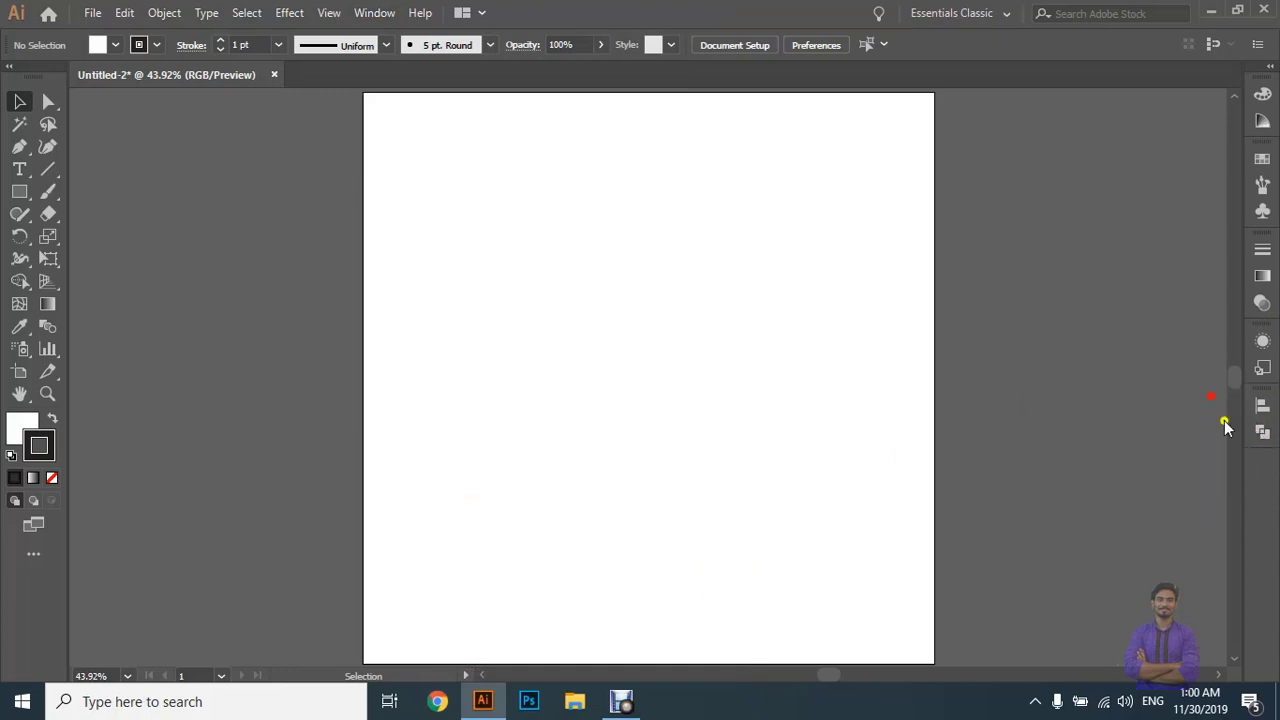
Detach Pathfinder from the dock and close it.
left_click_drag(1262, 434, 1088, 448)
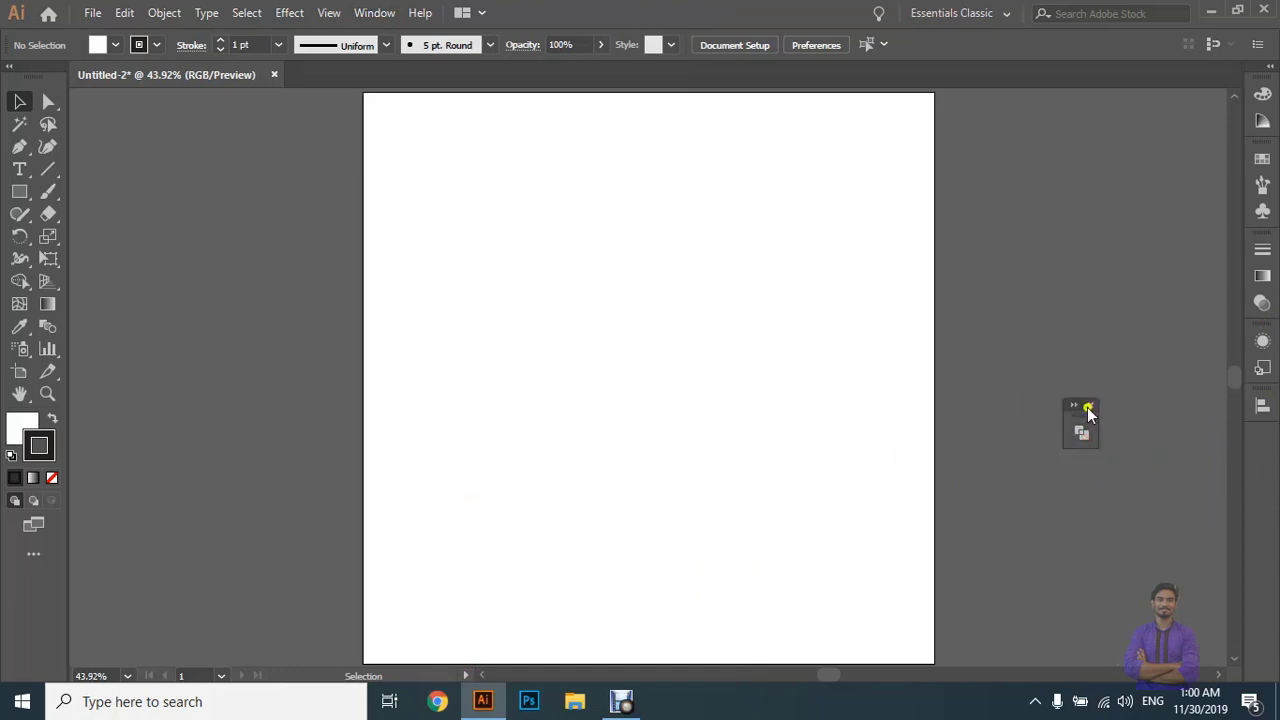
left_click(1094, 406)
Reopen Pathfinder and dock it below Align.
left_click(370, 13)
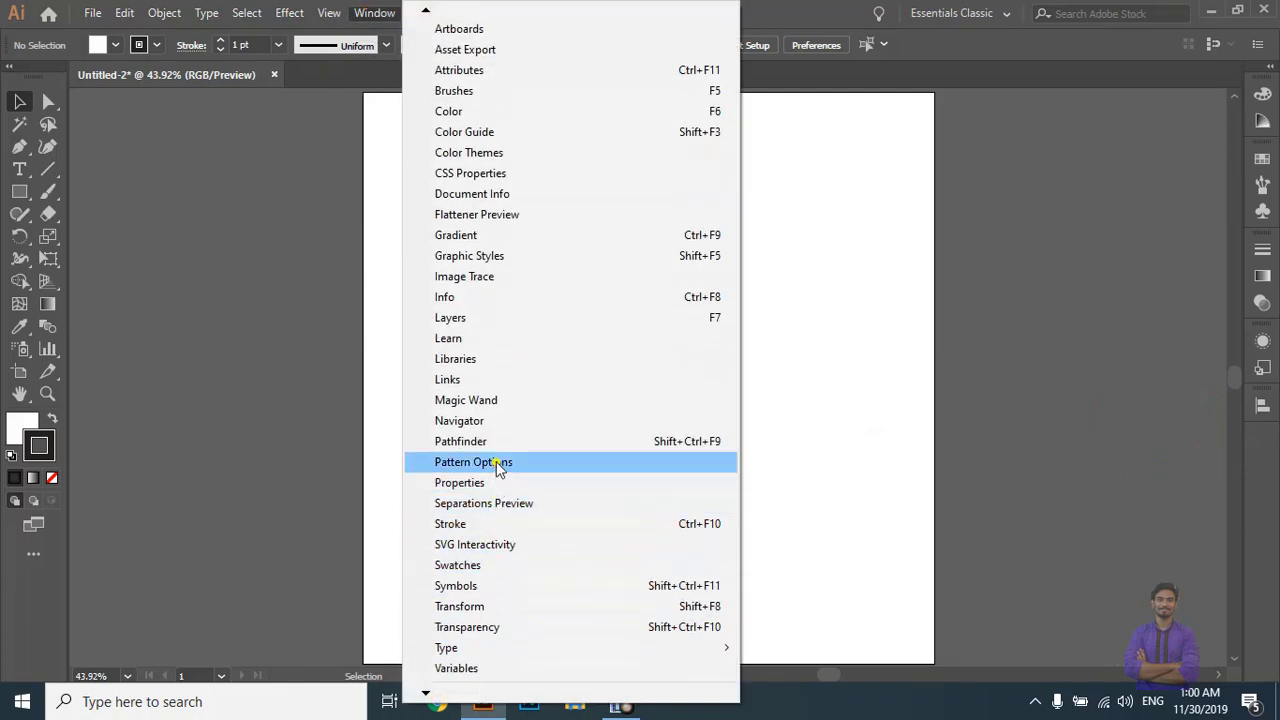
left_click(503, 448)
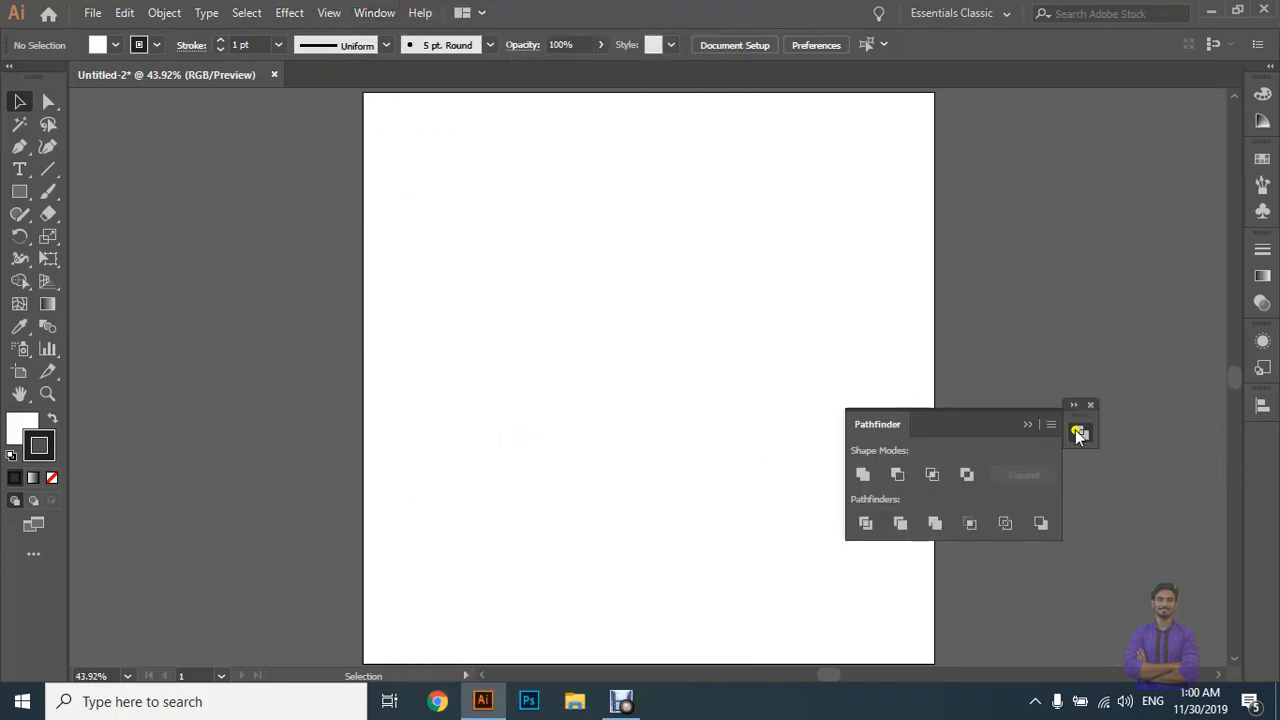
left_click_drag(1080, 431, 1262, 452)
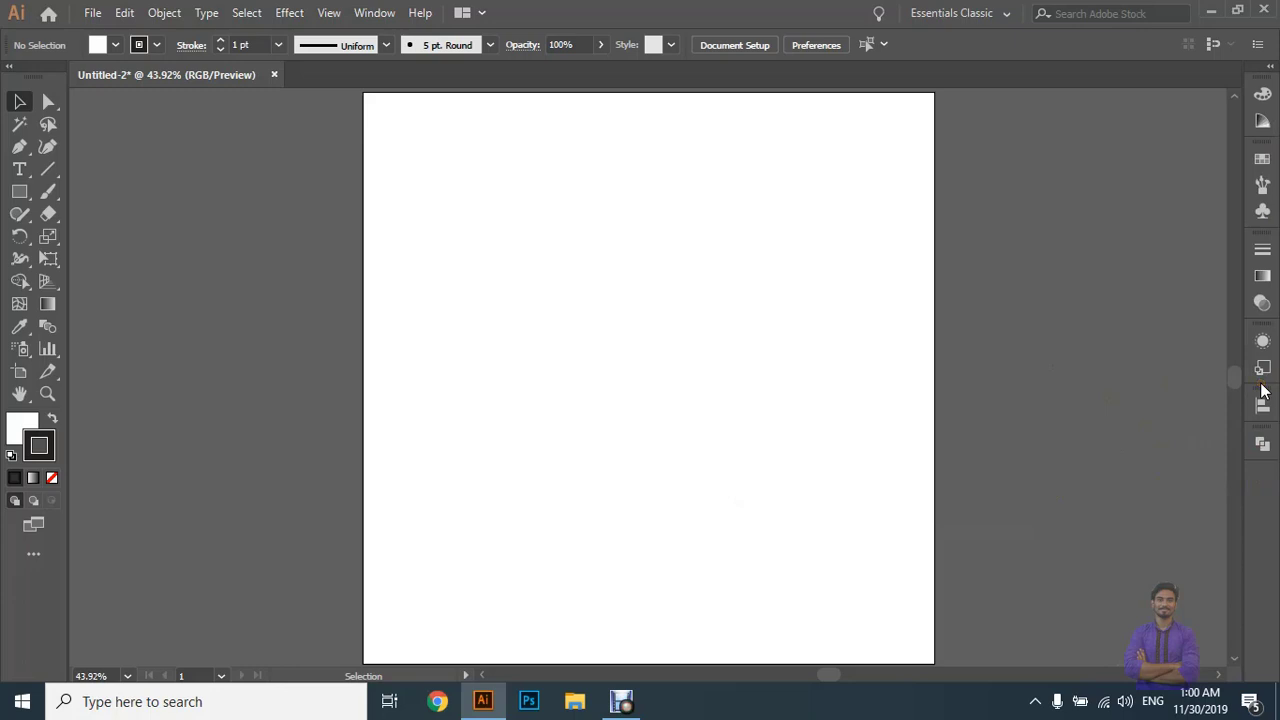
Examine the panels and libraries listed under Window and the commands offered under Help.
left_click(374, 12)
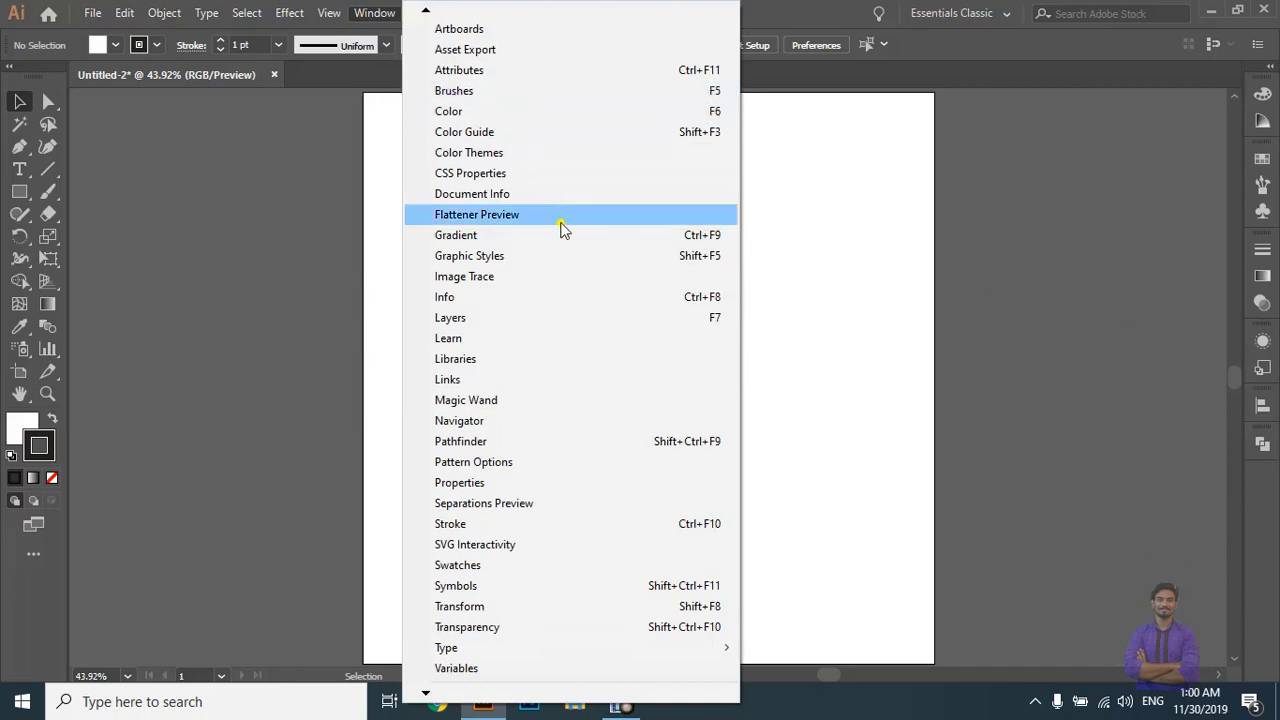
mouse_move(497, 697)
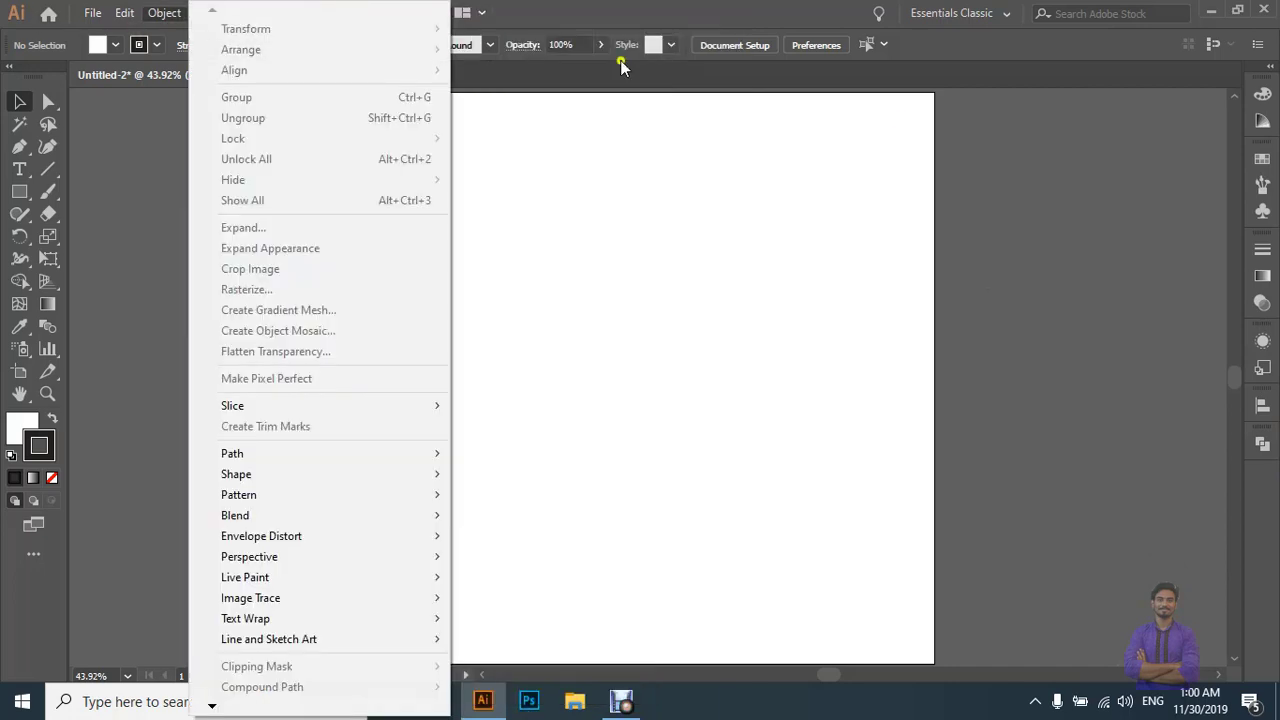
left_click(614, 157)
left_click(380, 13)
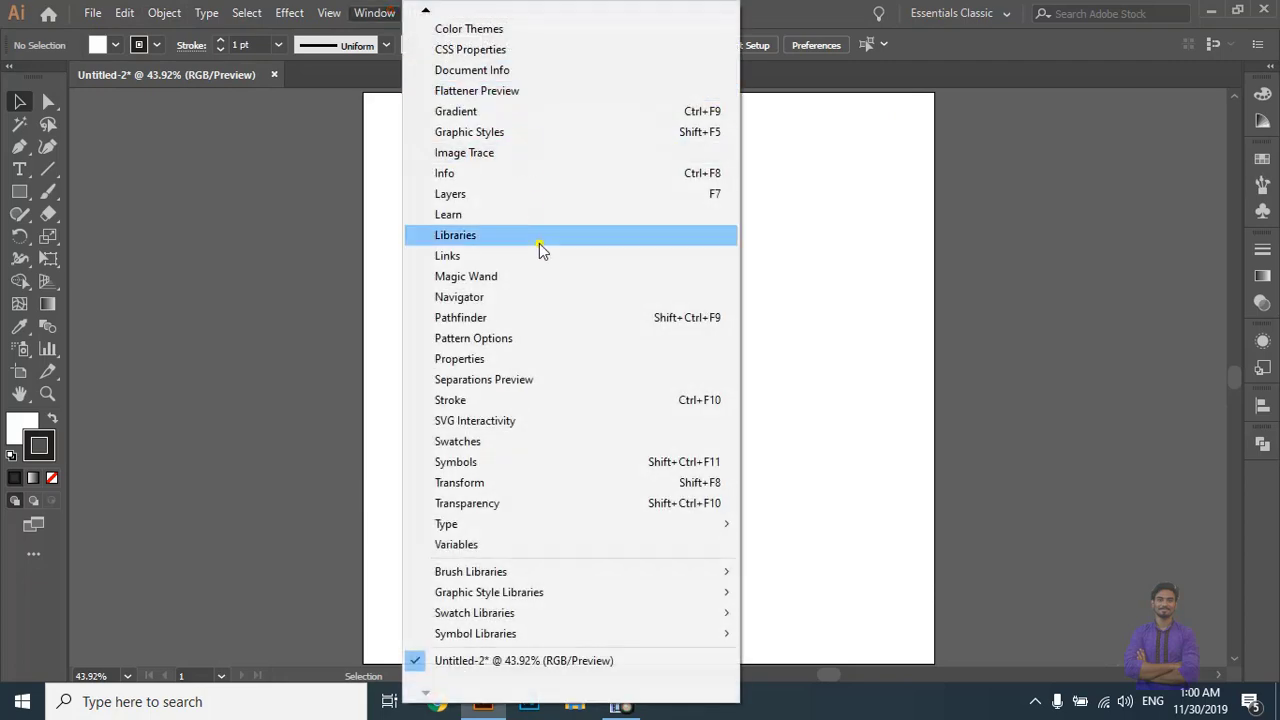
left_click(778, 331)
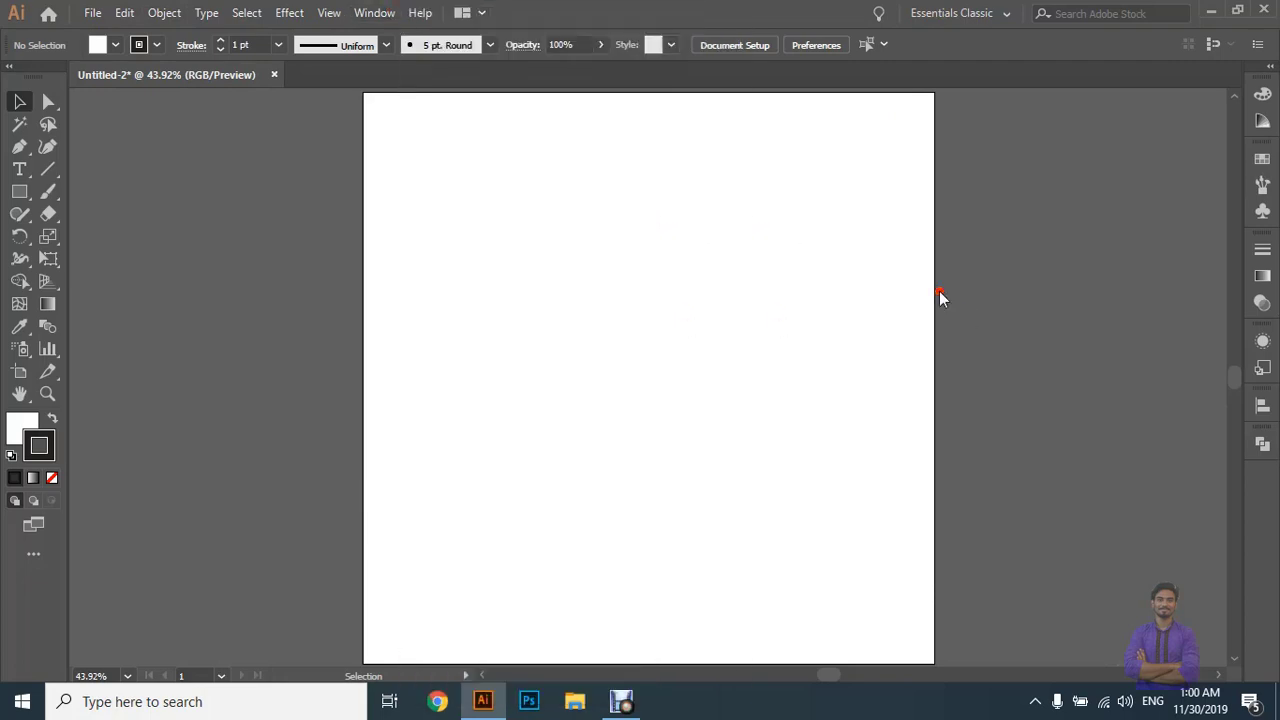
left_click(418, 13)
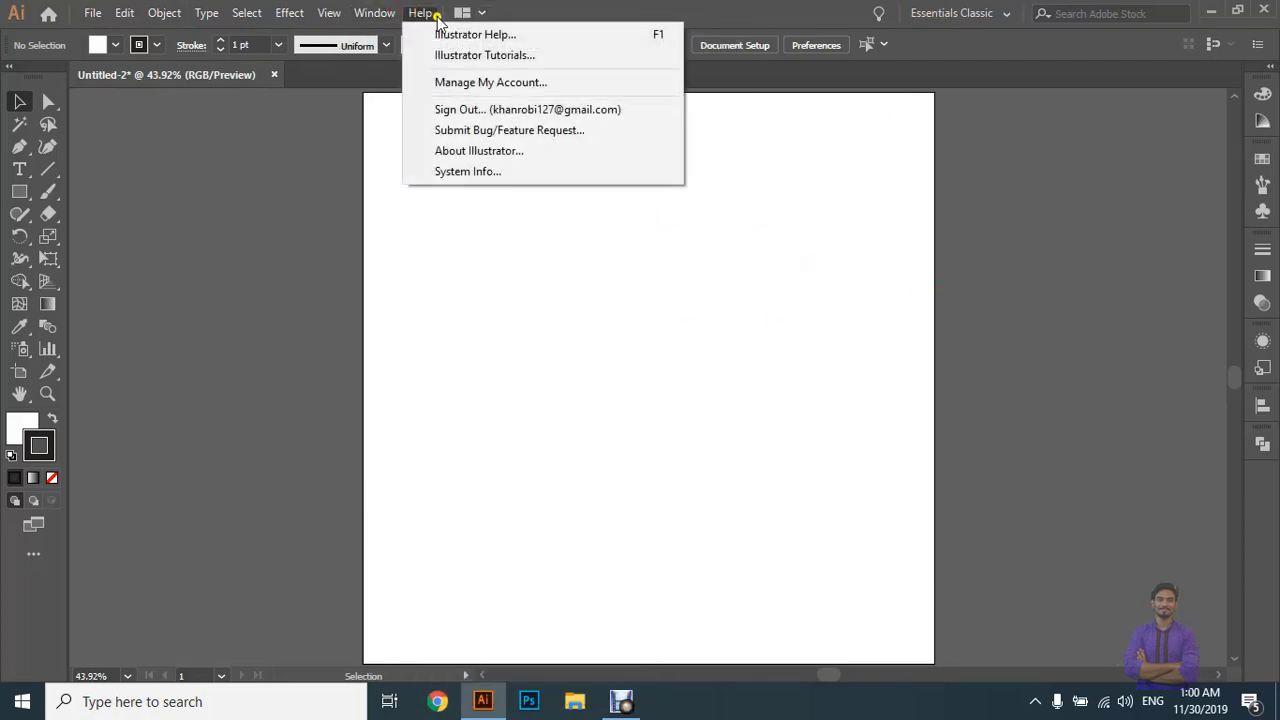
left_click(633, 354)
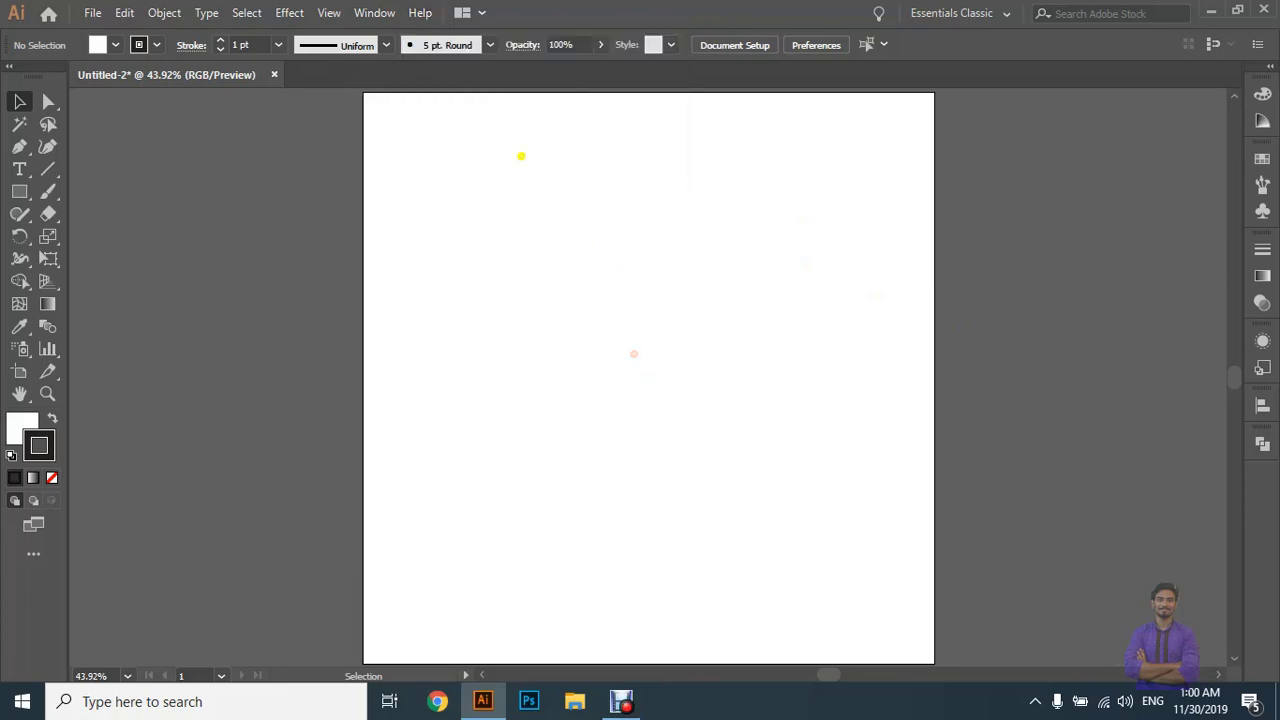
Switch the workspace to Essentials and back to Essentials Classic.
left_click(864, 20)
left_click(965, 16)
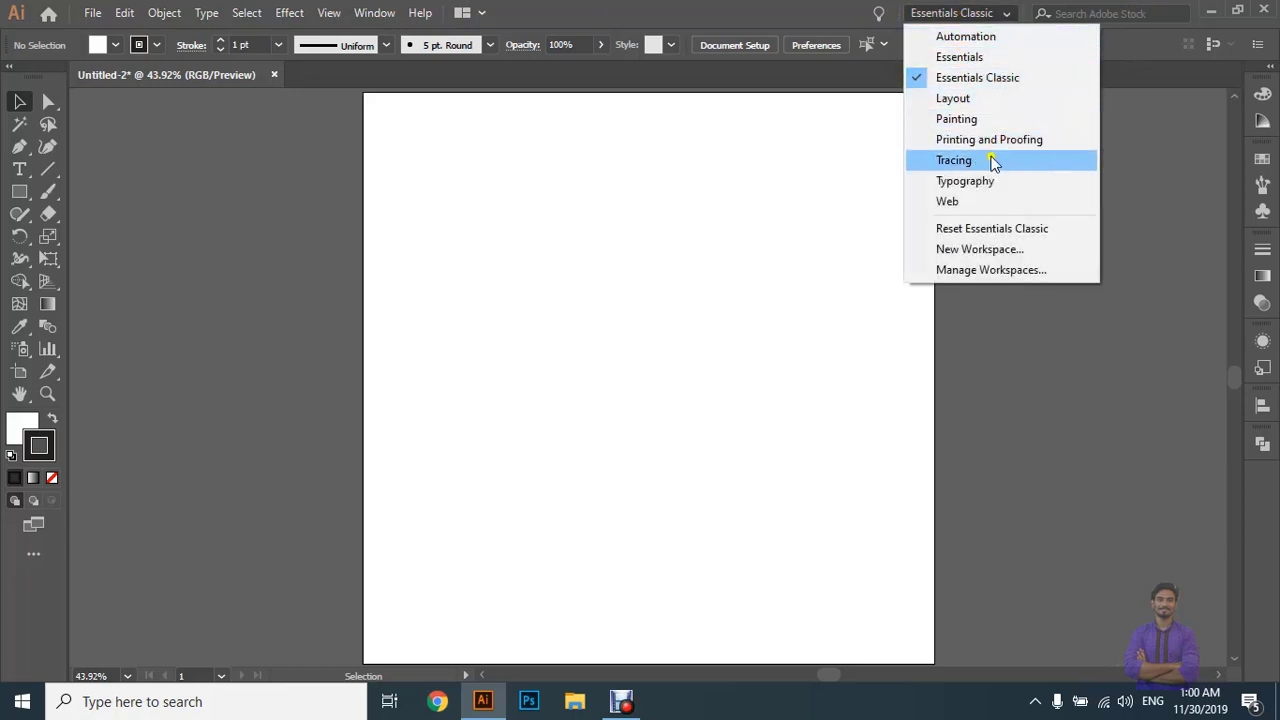
left_click(970, 58)
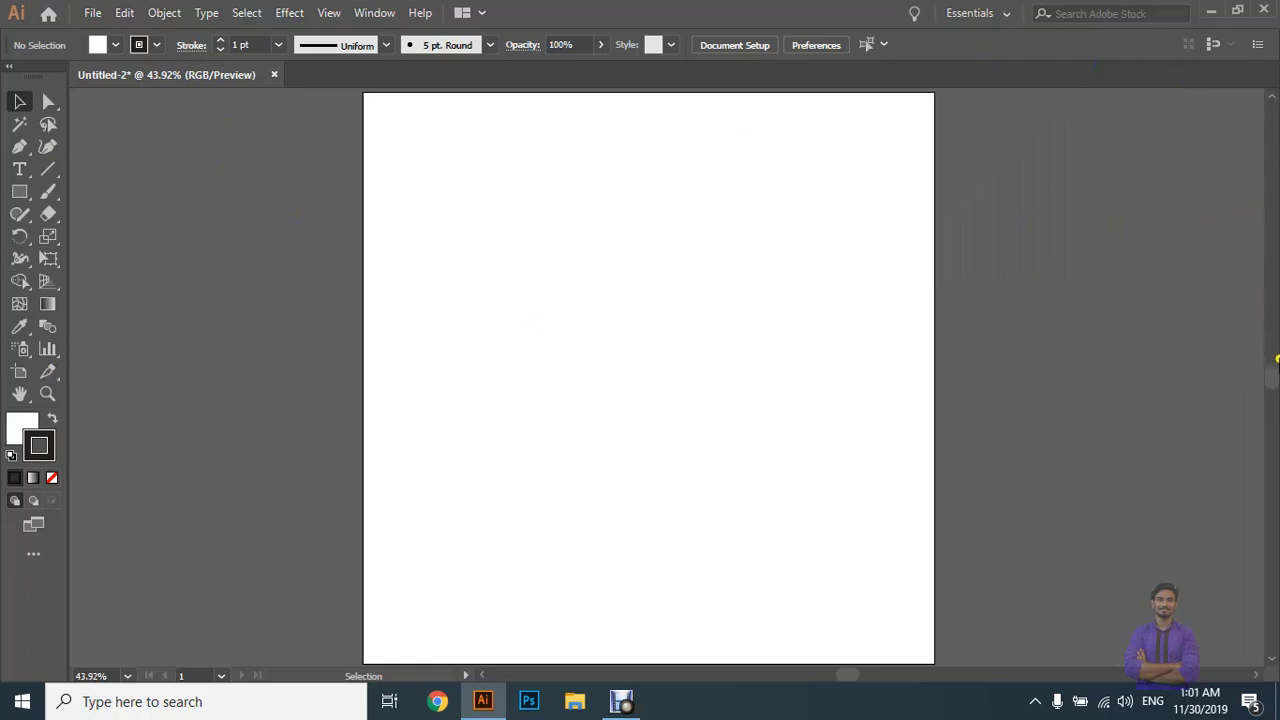
left_click(968, 14)
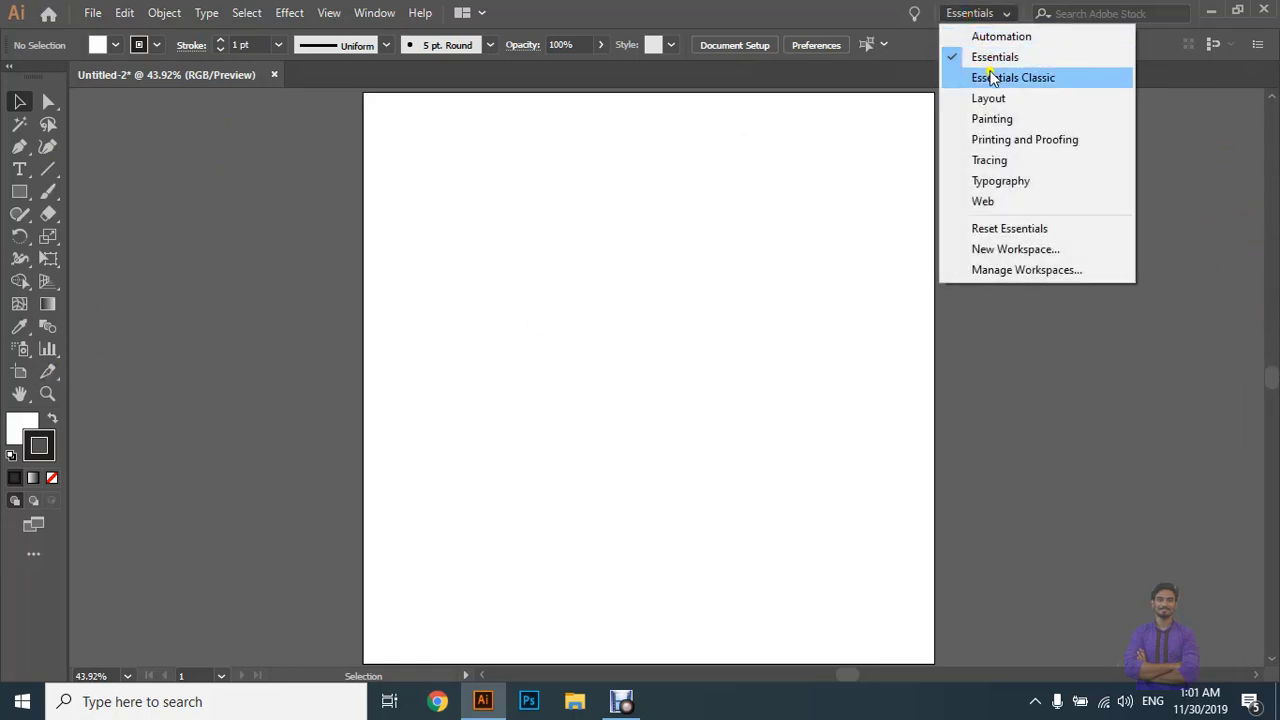
left_click(990, 78)
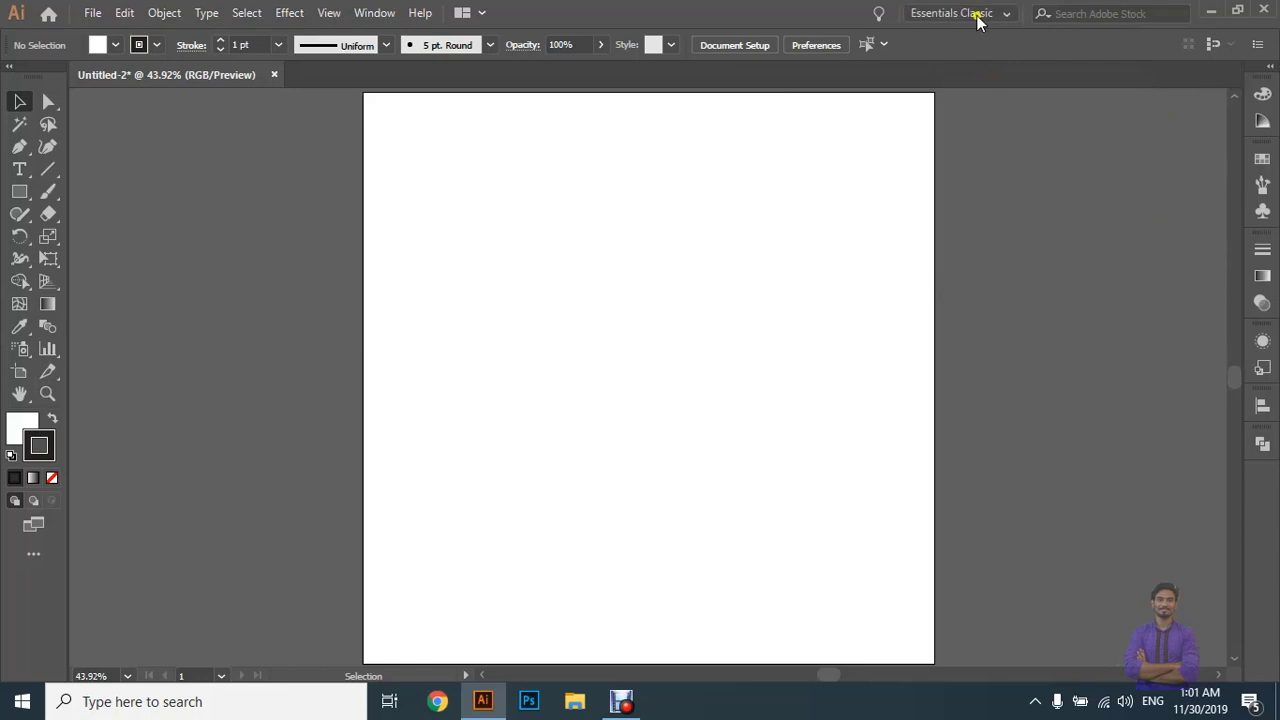
Try the Painting workspace, looking through its brushes, and return to Essentials Classic.
left_click(977, 28)
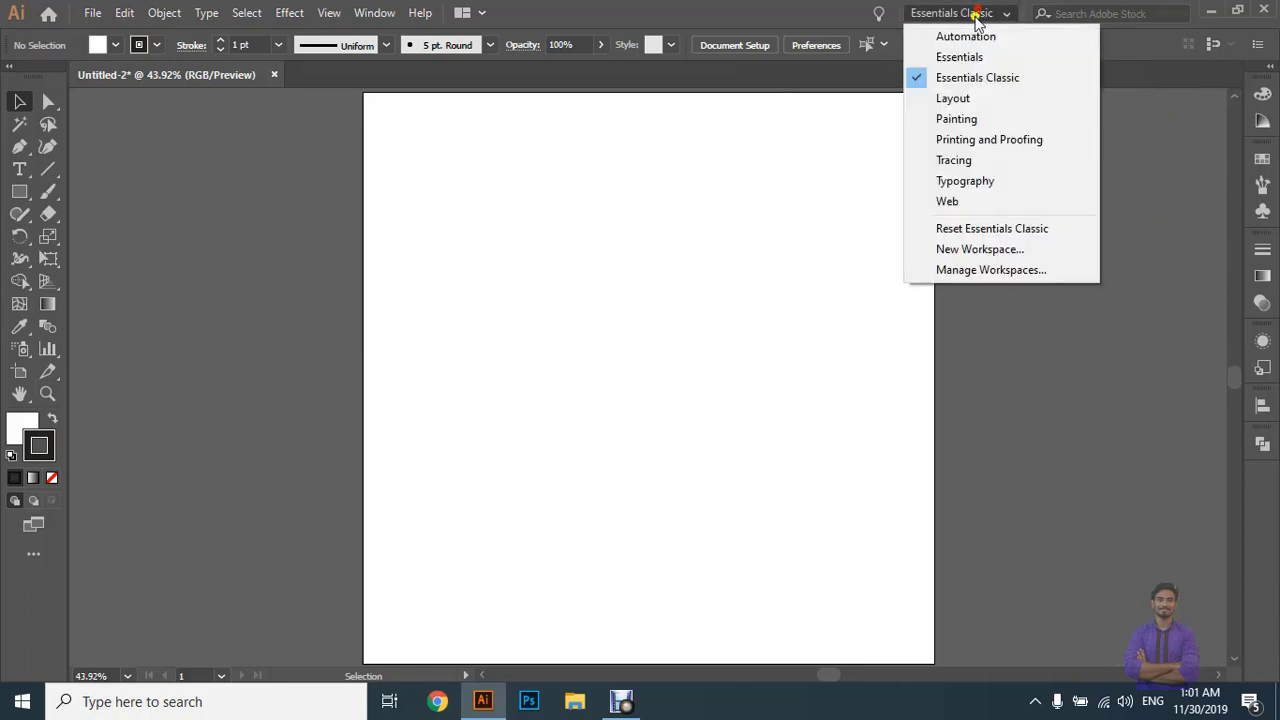
left_click(993, 121)
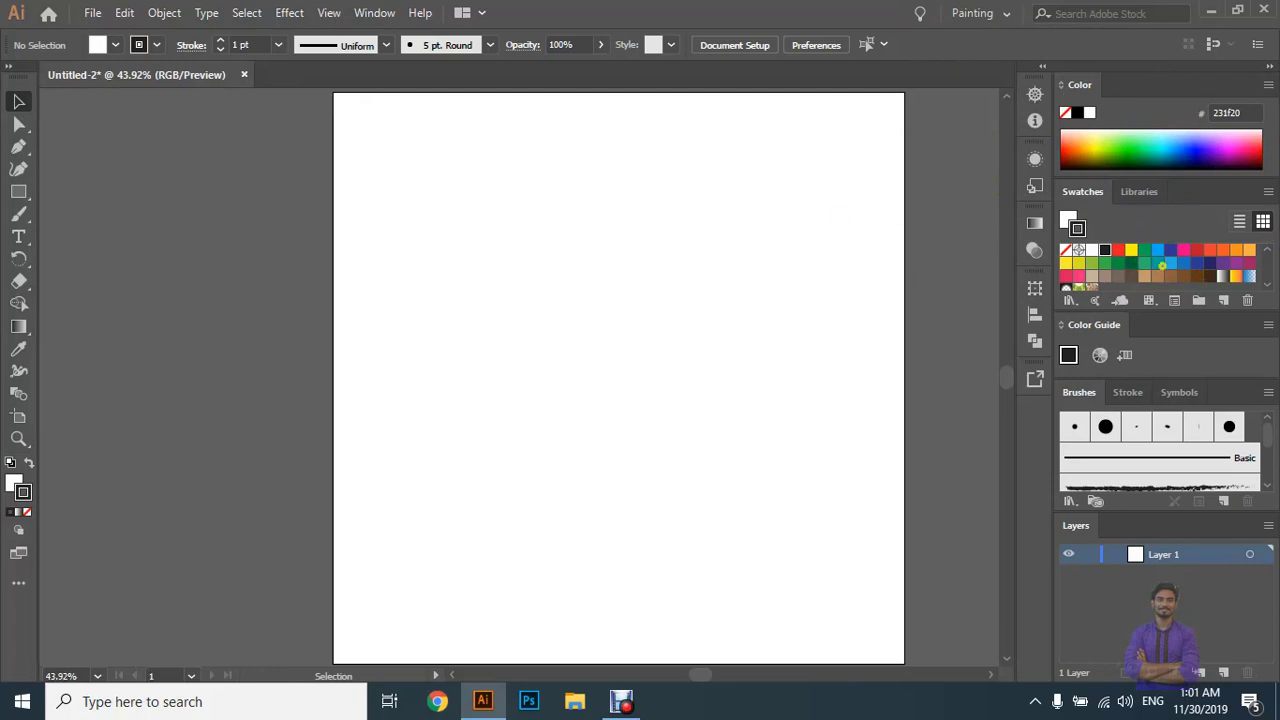
scroll(1178, 457, "down", 3)
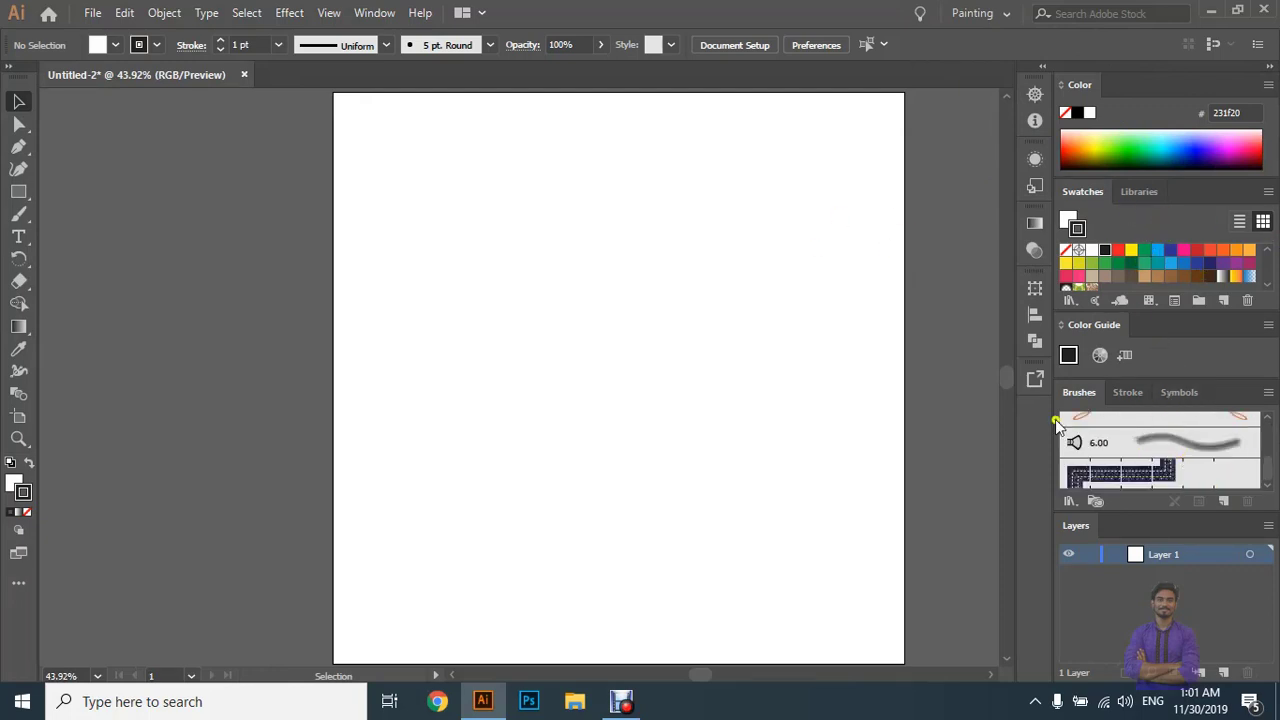
left_click(975, 13)
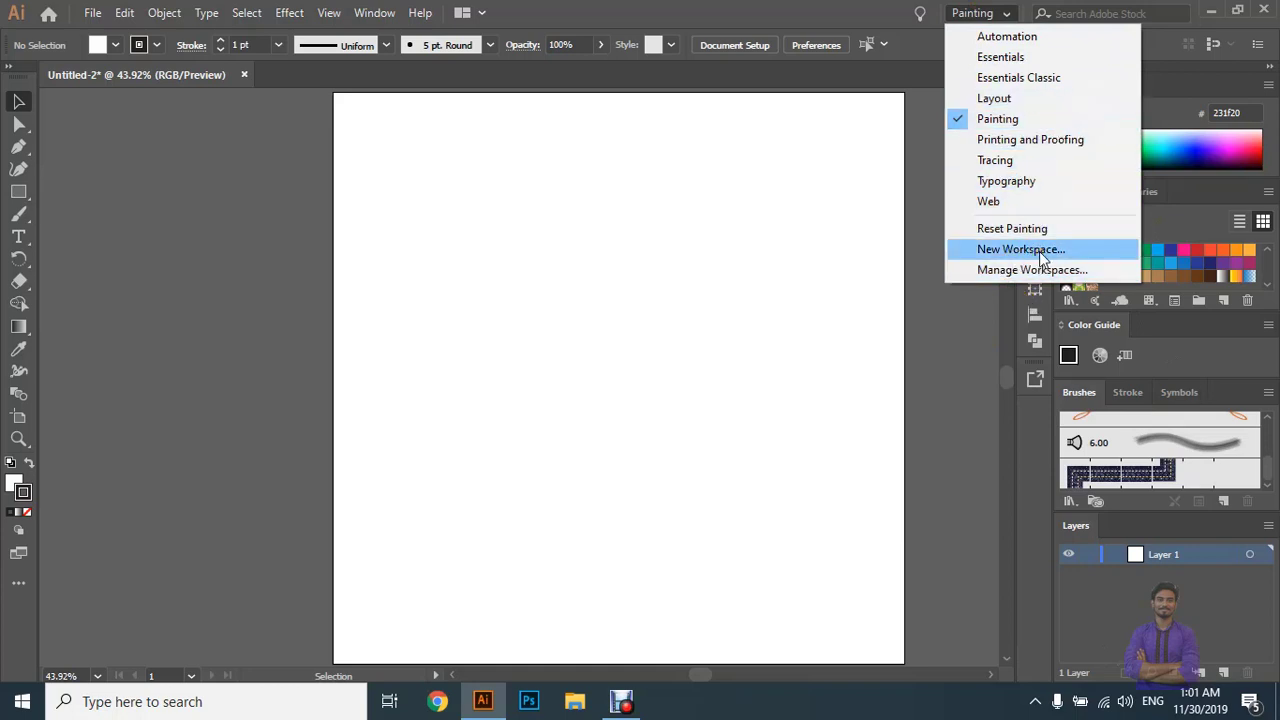
left_click(1037, 78)
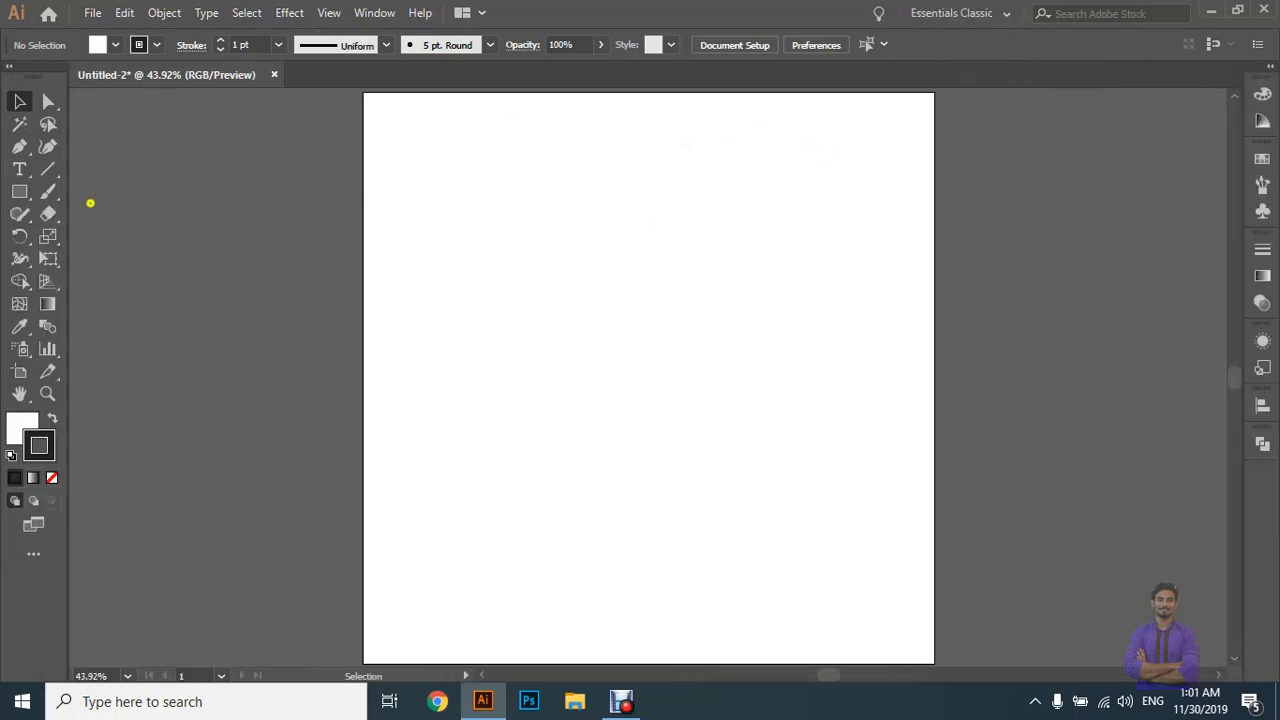
Change the toolbar from the Advanced to the Basic tool set and back to Advanced.
left_click(376, 14)
mouse_move(414, 12)
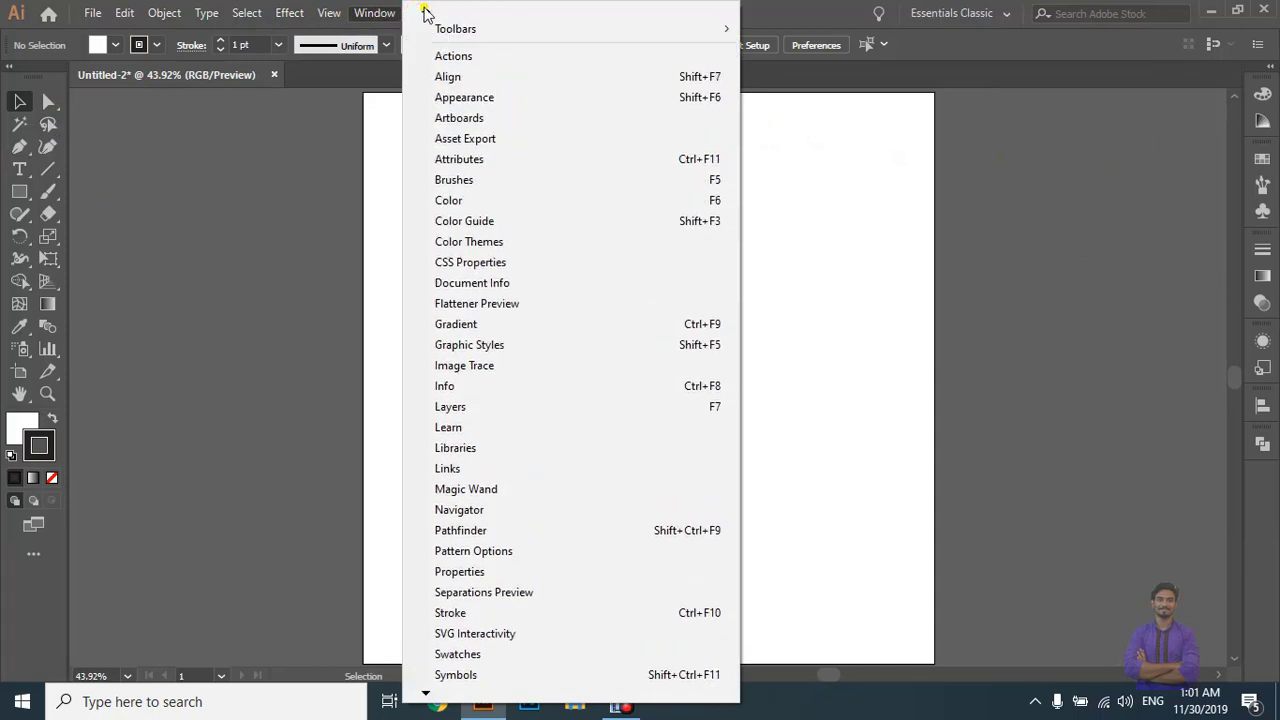
left_click(460, 12)
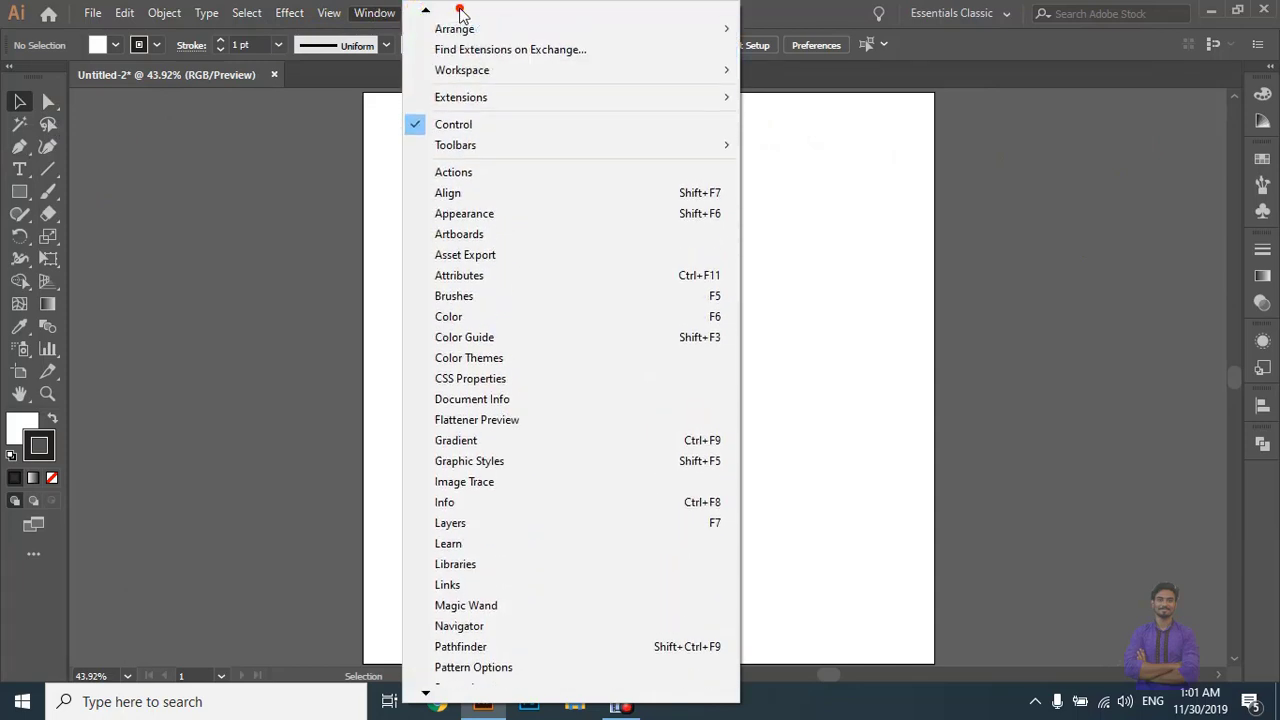
mouse_move(575, 175)
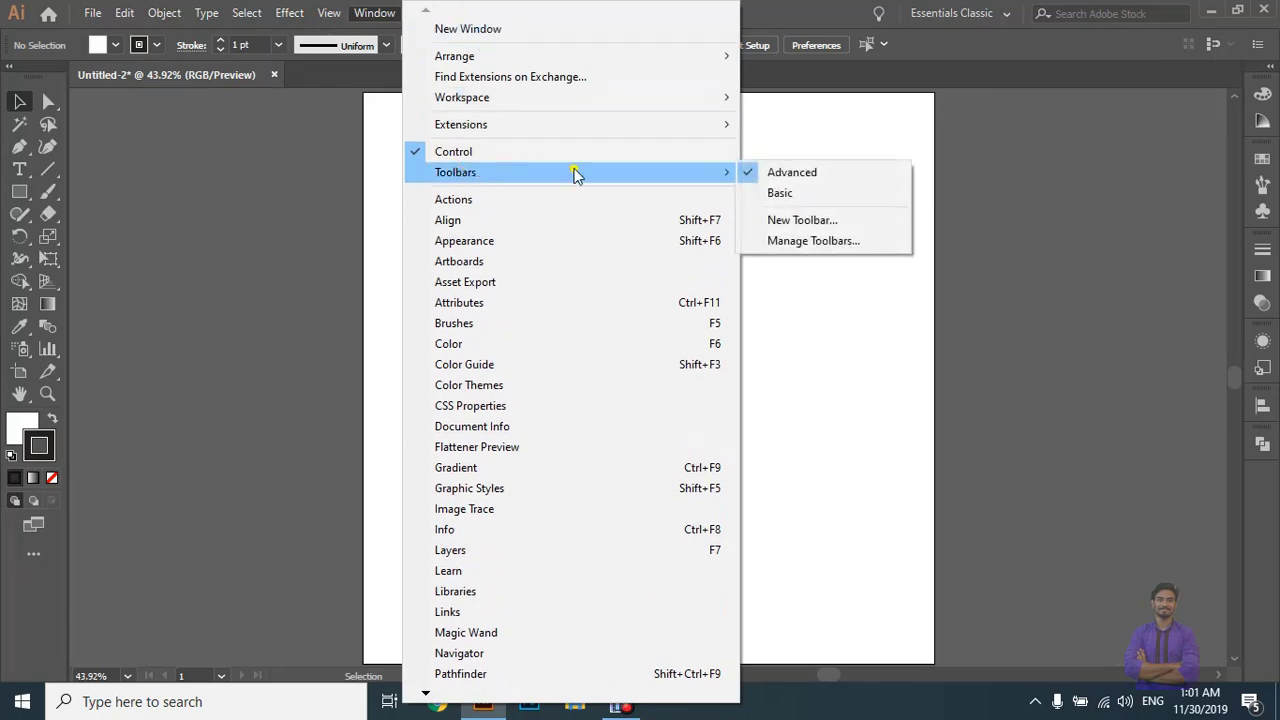
left_click(806, 194)
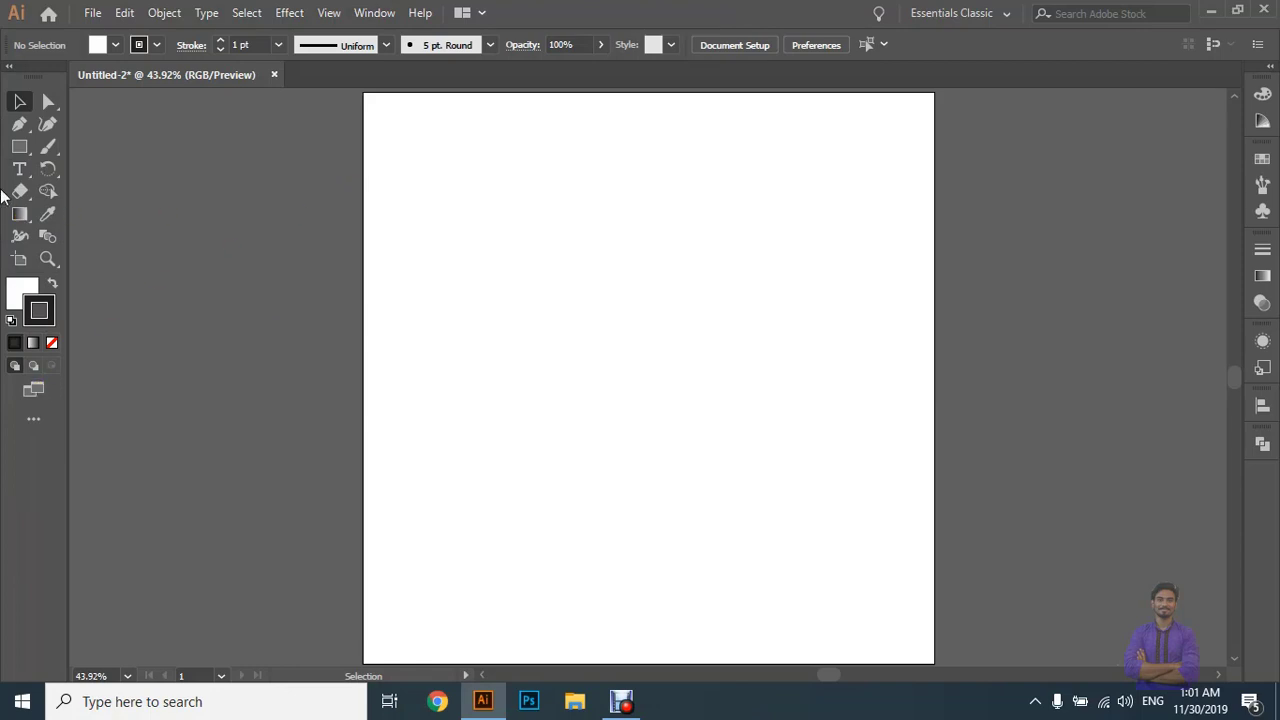
left_click(374, 13)
mouse_move(487, 183)
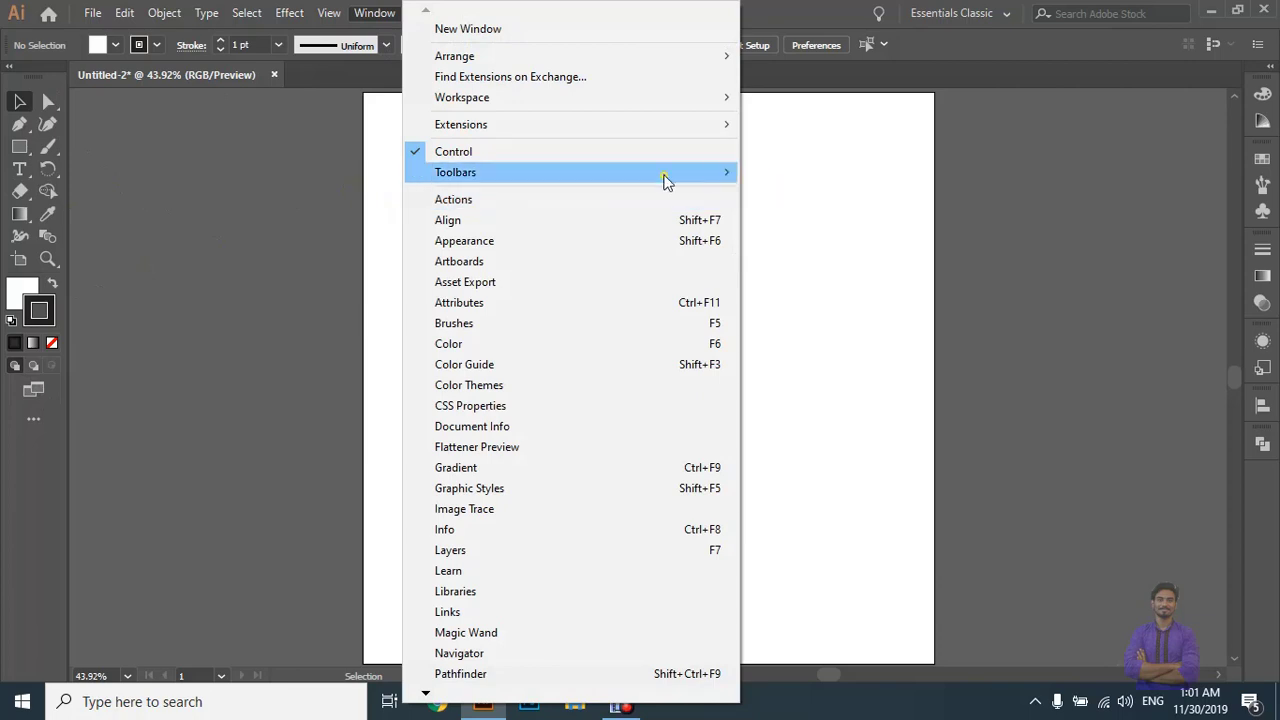
left_click(811, 176)
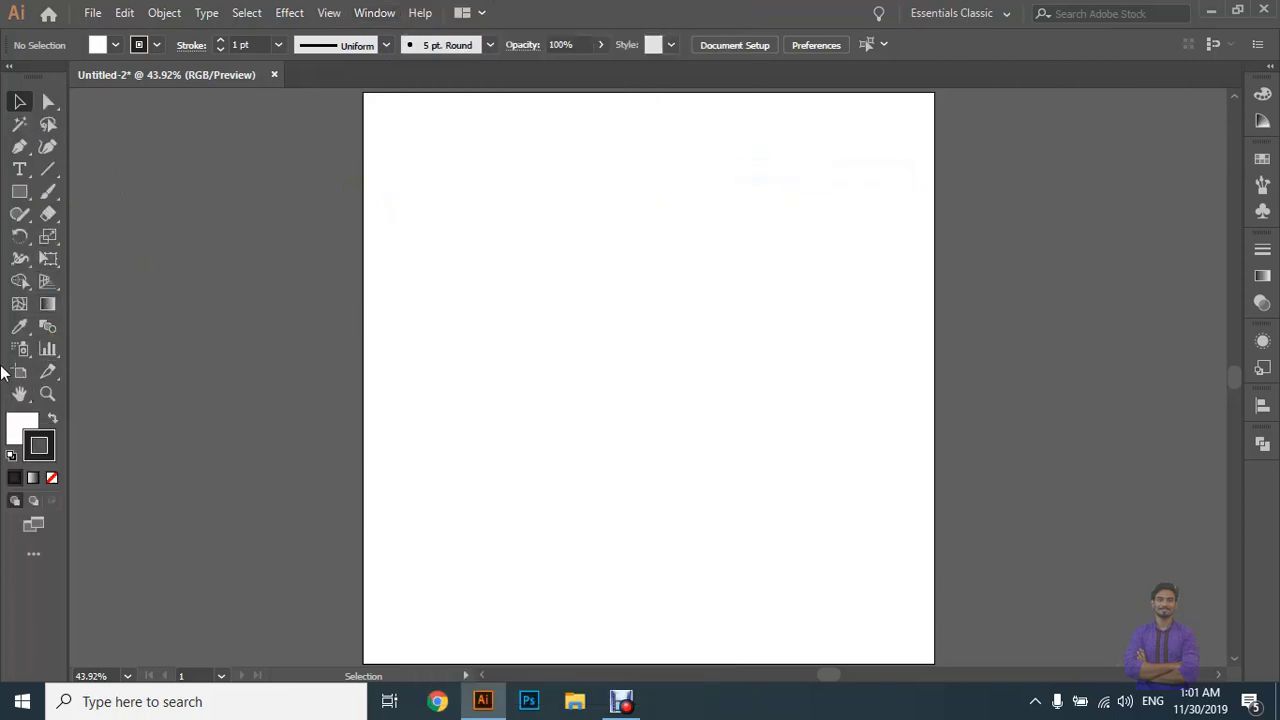
Show the Basic toolbar again, and collapse it to a single column and expand it back to two.
left_click(390, 14)
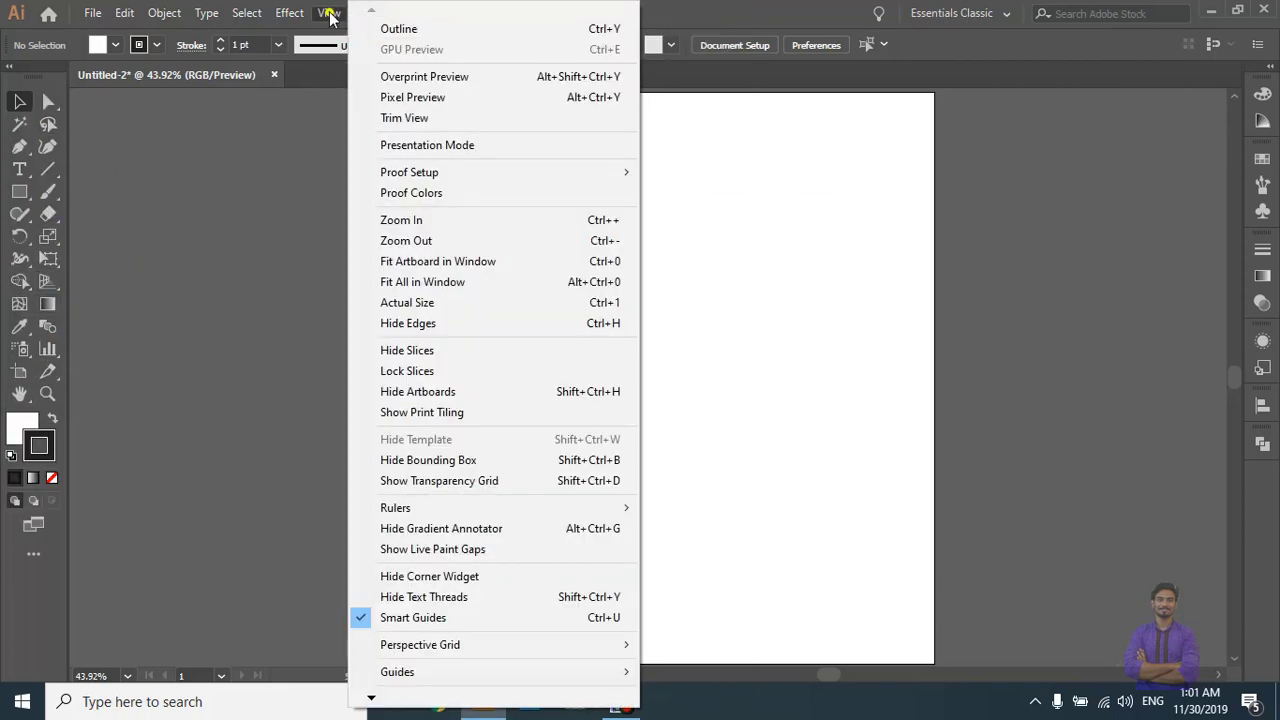
left_click(329, 13)
left_click(386, 16)
mouse_move(569, 179)
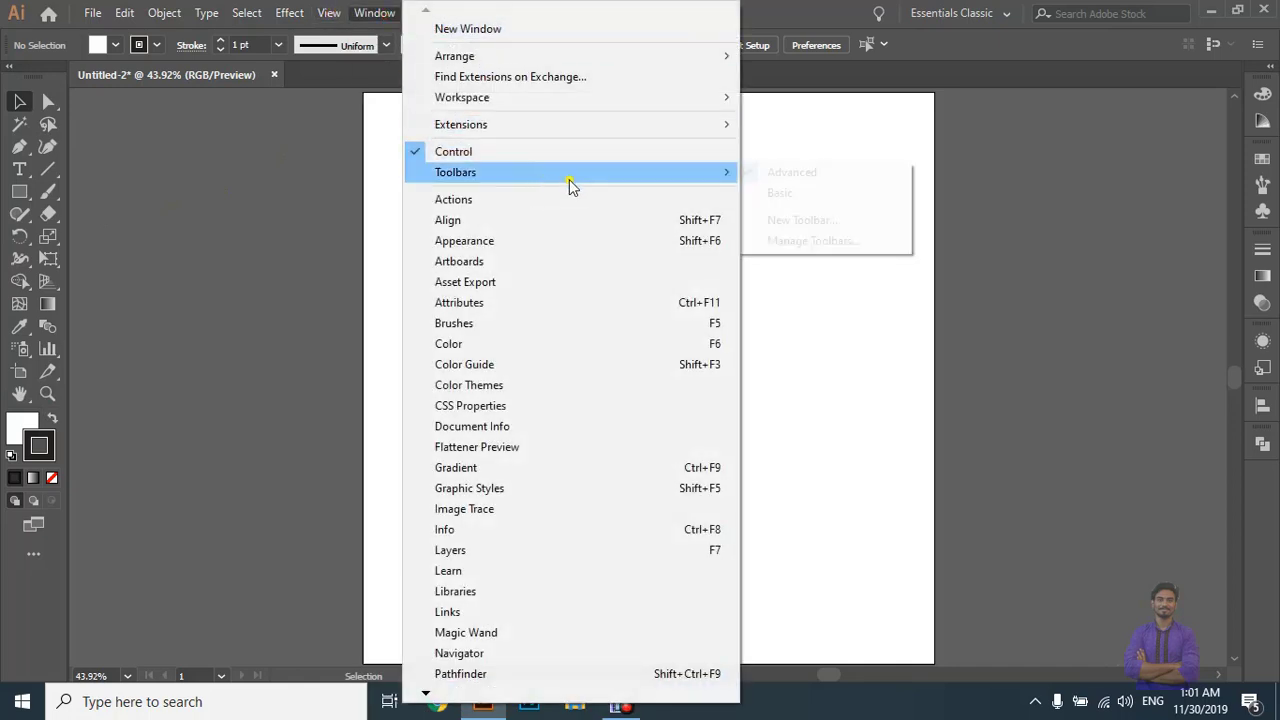
left_click(805, 195)
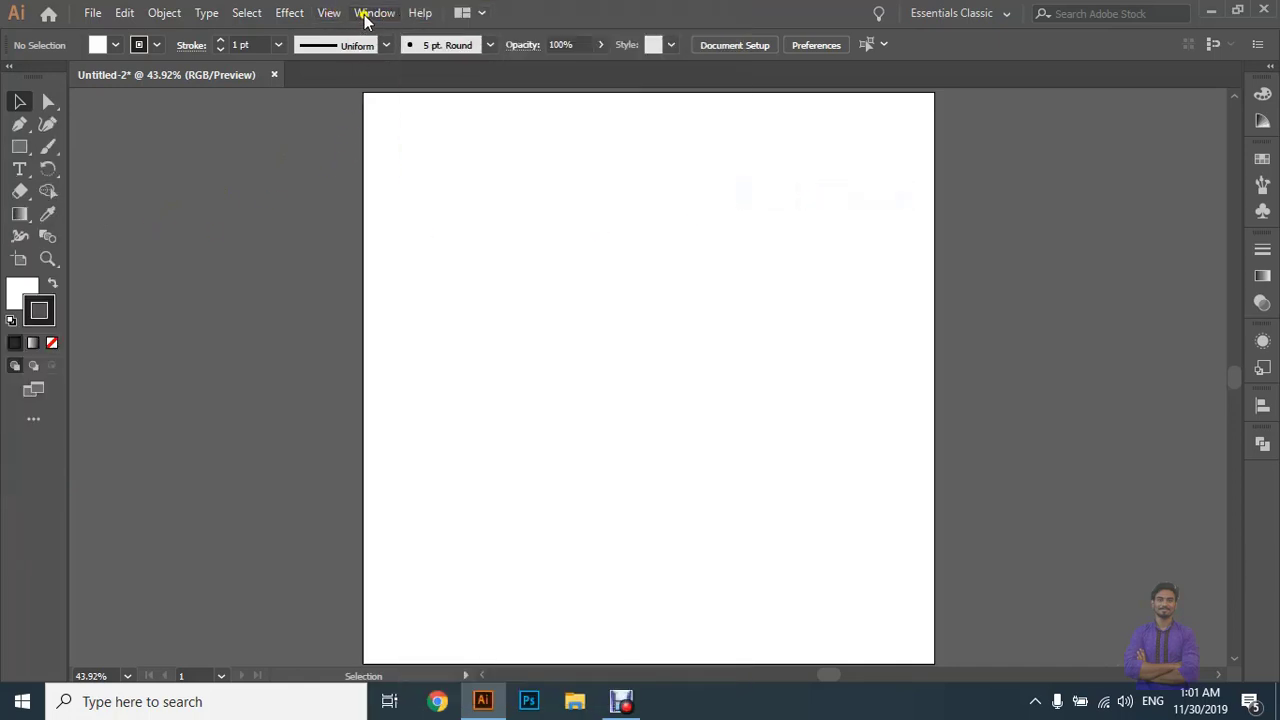
left_click(8, 66)
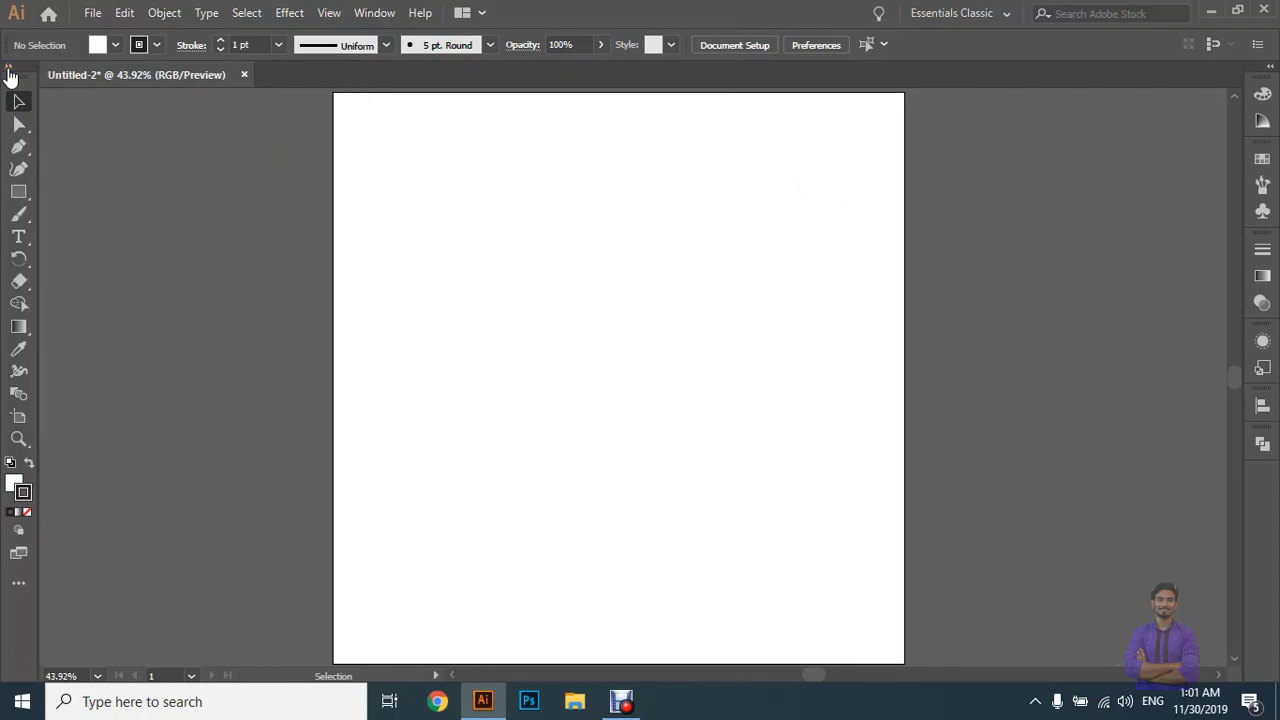
left_click(8, 66)
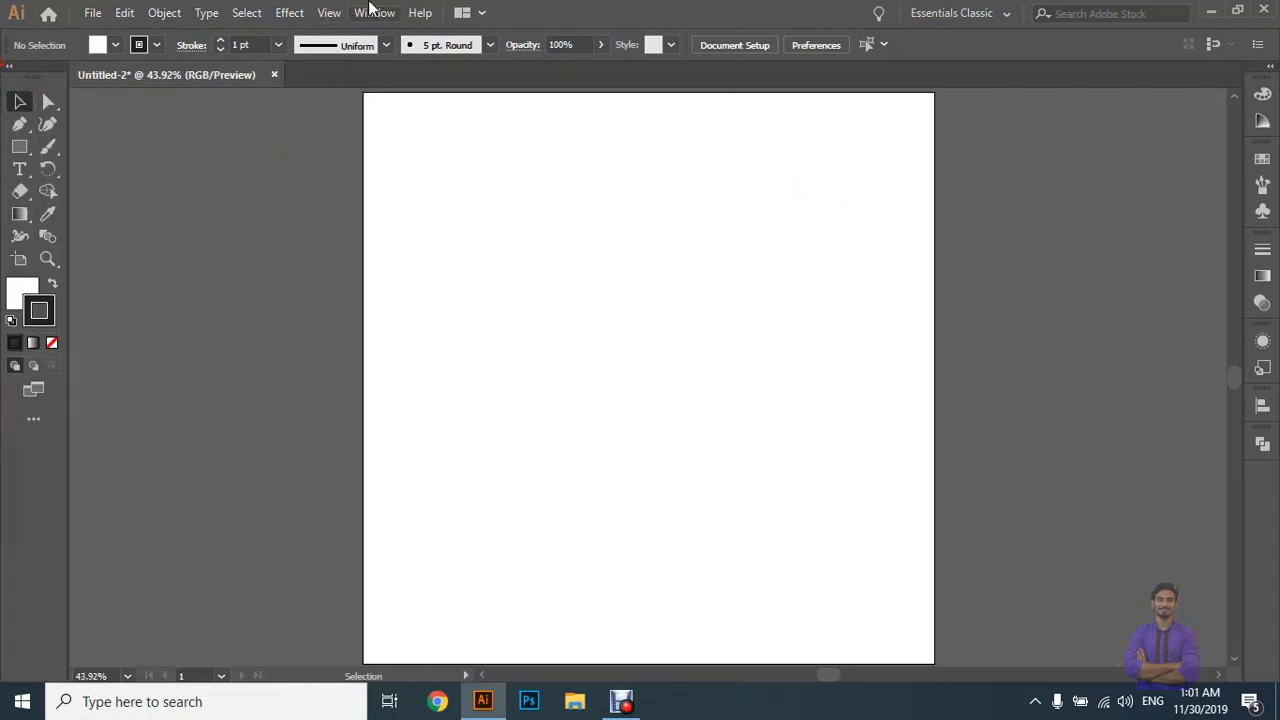
Set the toolbar to the Advanced tool set.
left_click(374, 12)
mouse_move(585, 174)
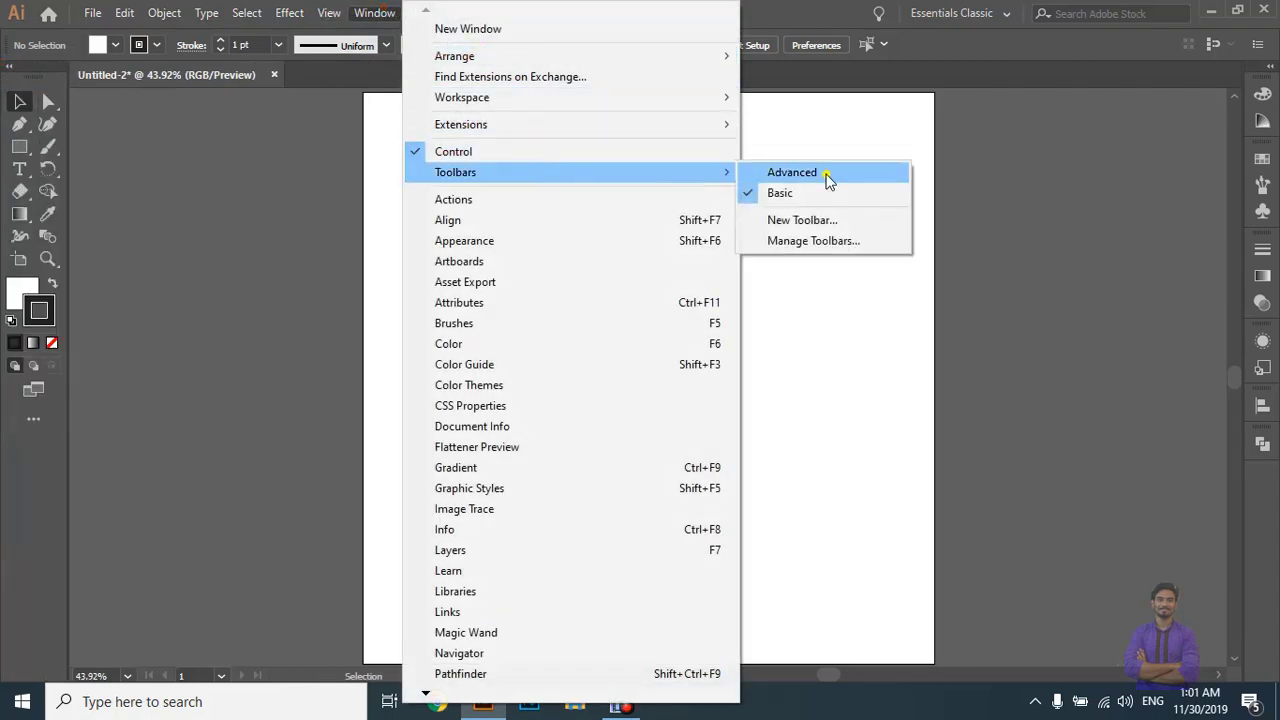
left_click(826, 172)
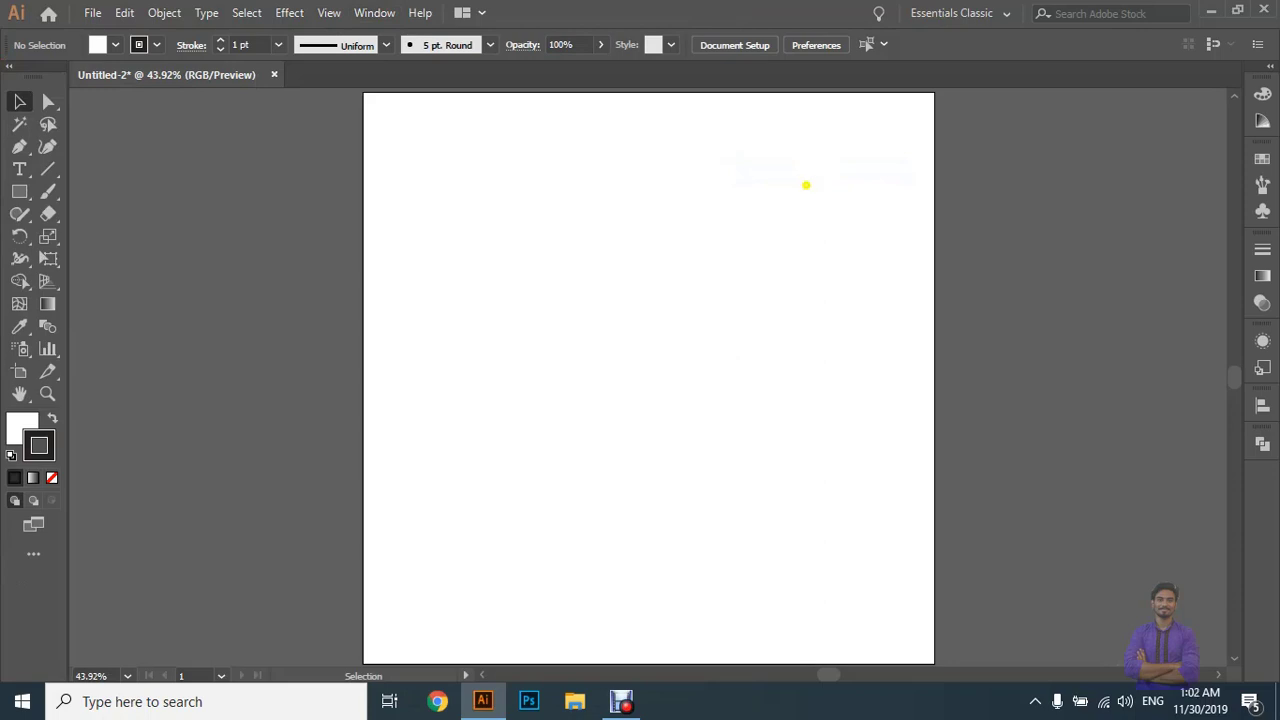
left_click(324, 10)
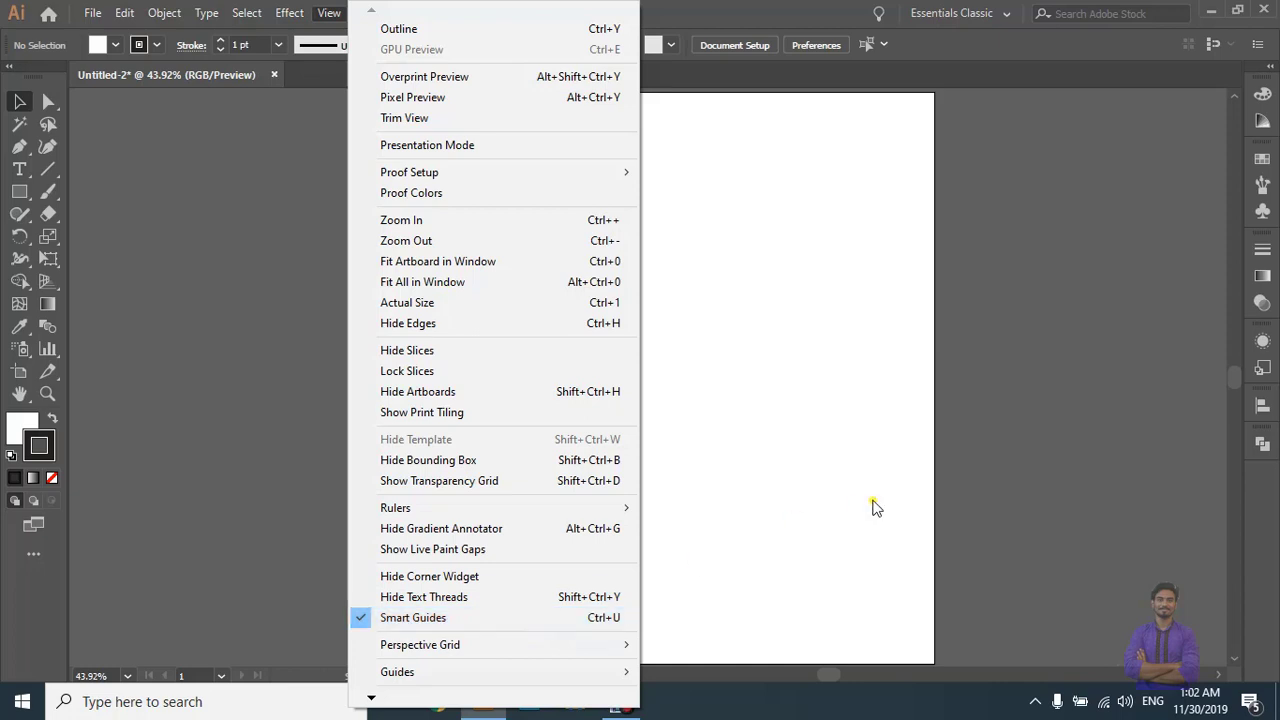
left_click(800, 348)
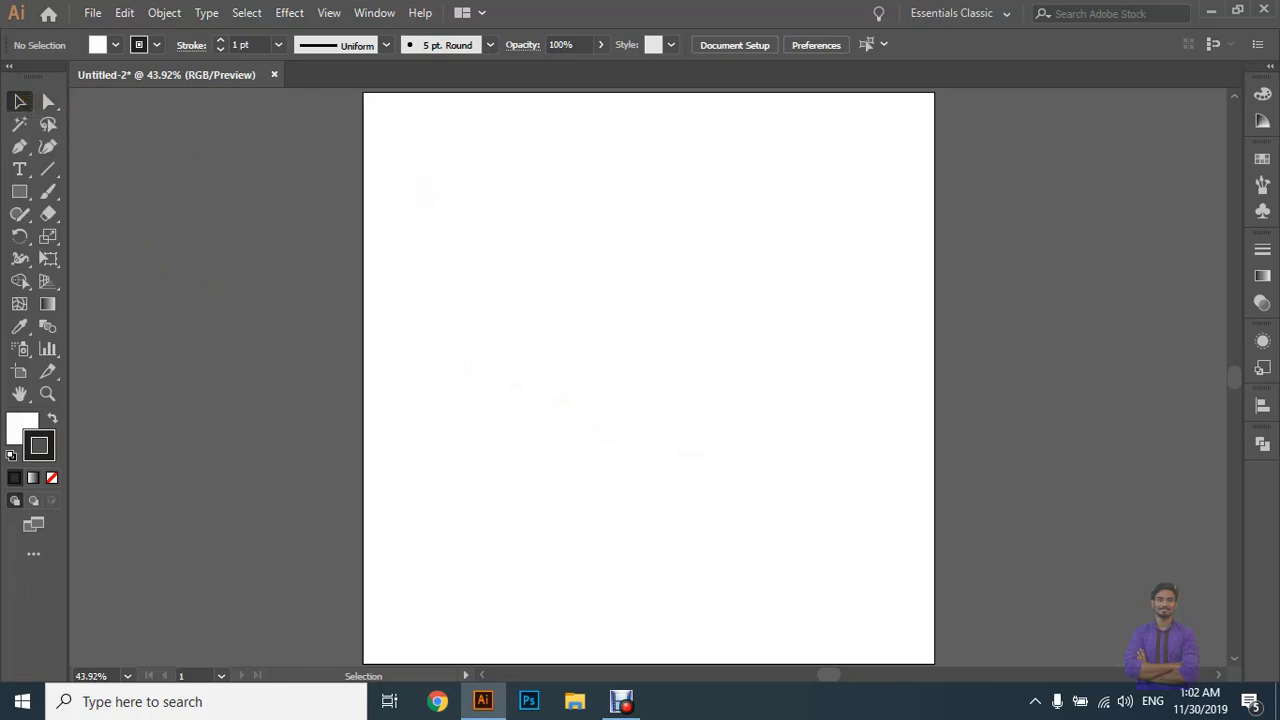
Draw a square in the upper-left part of the artboard with the Rectangle tool and swap its fill and stroke colors.
left_click(19, 106)
left_click(19, 191)
mouse_move(422, 211)
left_mouse_down()
mouse_move(798, 461)
mouse_move(683, 454)
mouse_move(647, 400)
left_mouse_up()
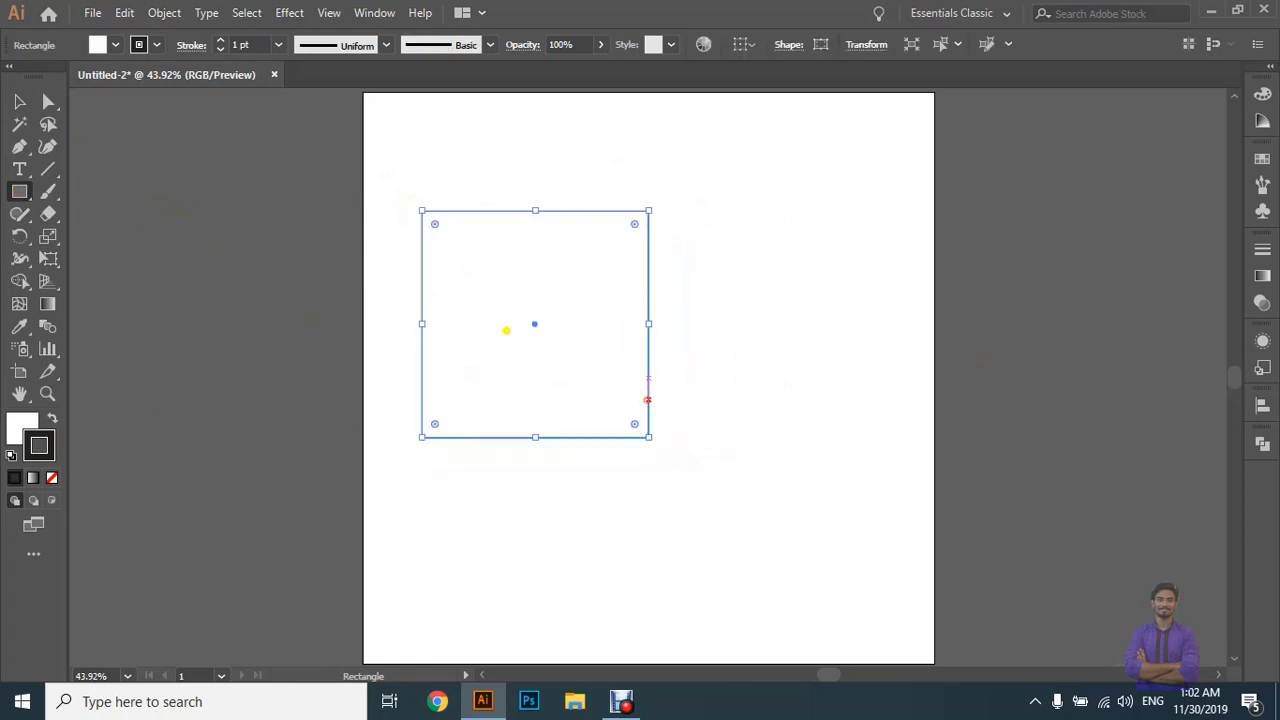
left_click(52, 418)
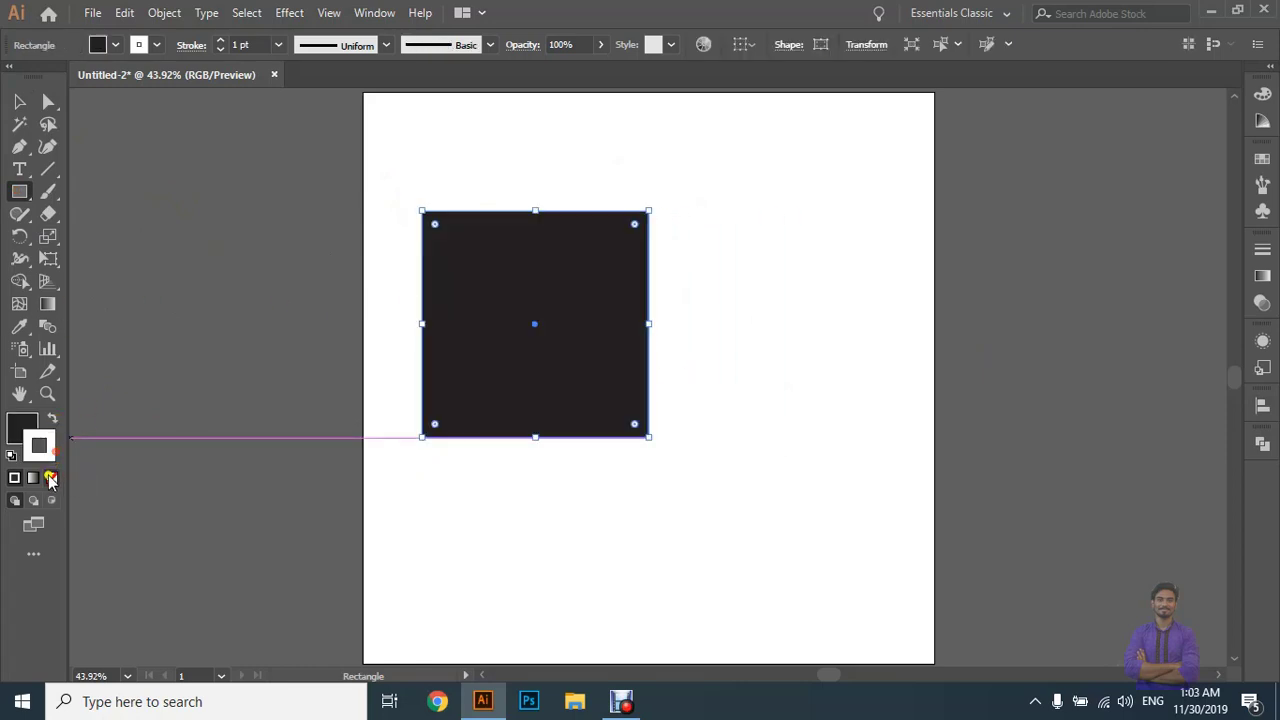
Remove the square's stroke and move the square to the upper middle of the artboard with the Selection tool.
left_click(52, 477)
left_click(19, 101)
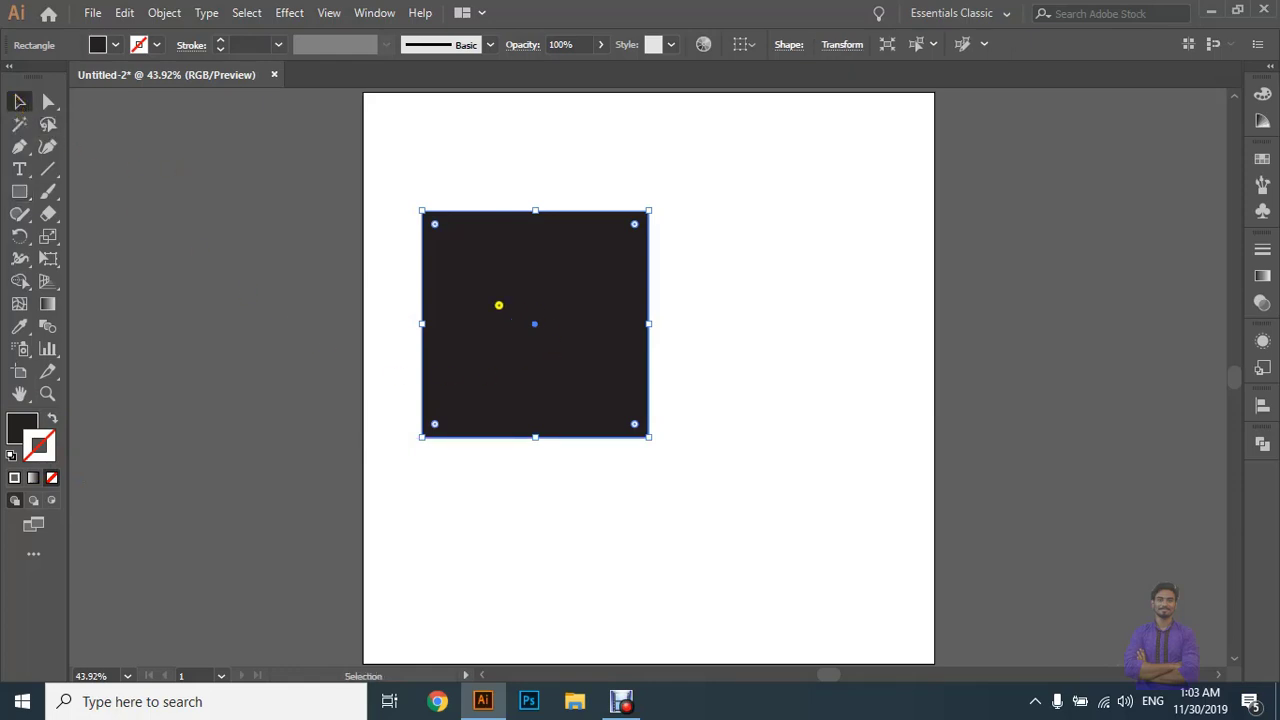
left_click_drag(633, 347, 405, 234)
left_click_drag(409, 114, 602, 301)
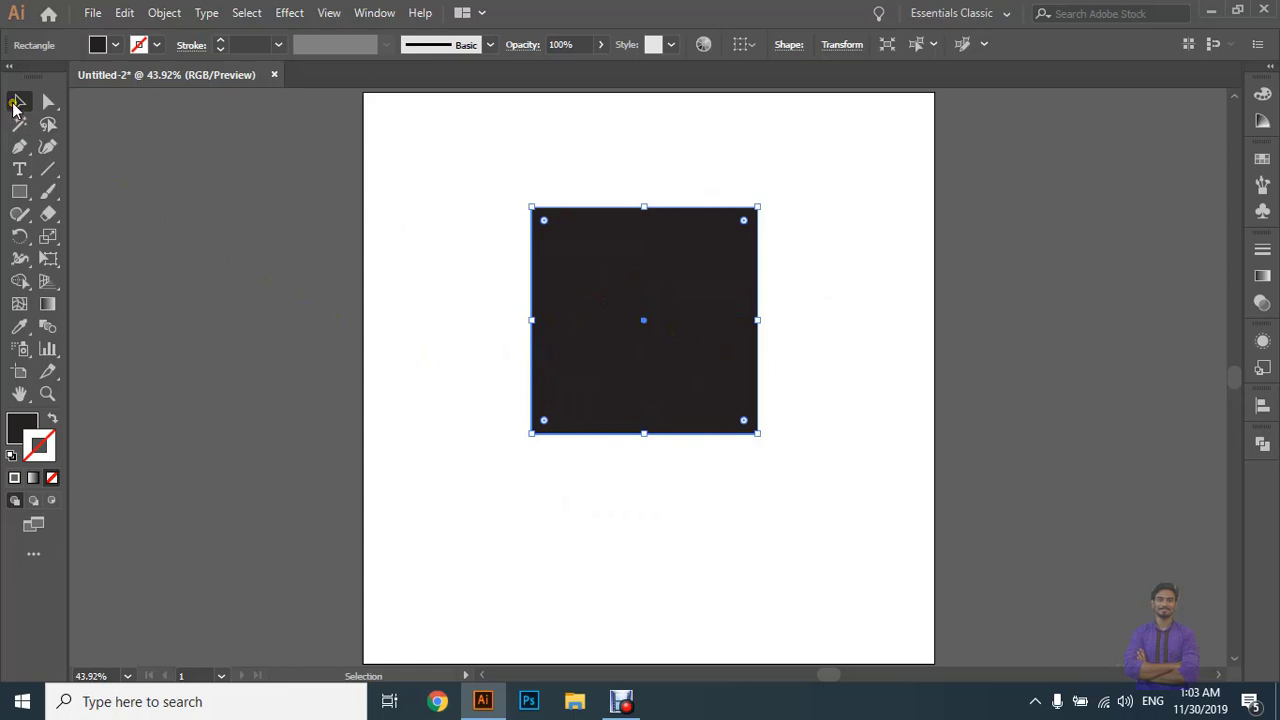
Stretch the square slightly taller from its upper-right corner with the Selection tool.
left_click(17, 103)
scroll(764, 210, "up", 1)
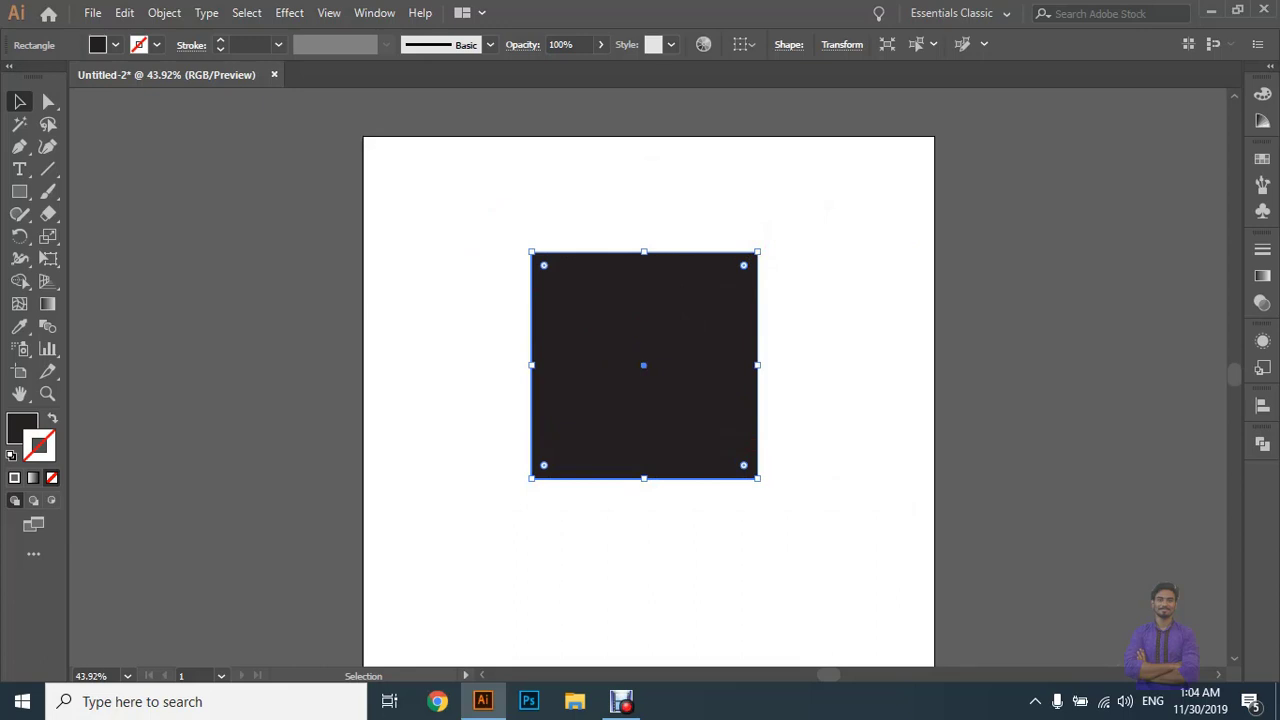
mouse_move(757, 252)
left_mouse_down()
mouse_move(863, 174)
mouse_move(880, 334)
mouse_move(643, 169)
mouse_move(726, 197)
mouse_move(821, 377)
mouse_move(677, 226)
mouse_move(654, 277)
mouse_move(680, 286)
mouse_move(837, 199)
mouse_move(837, 350)
mouse_move(631, 303)
mouse_move(761, 209)
mouse_move(824, 317)
mouse_move(780, 214)
mouse_move(797, 208)
mouse_move(771, 254)
mouse_move(785, 229)
mouse_move(757, 169)
mouse_move(837, 246)
mouse_move(726, 231)
mouse_move(753, 225)
left_mouse_up()
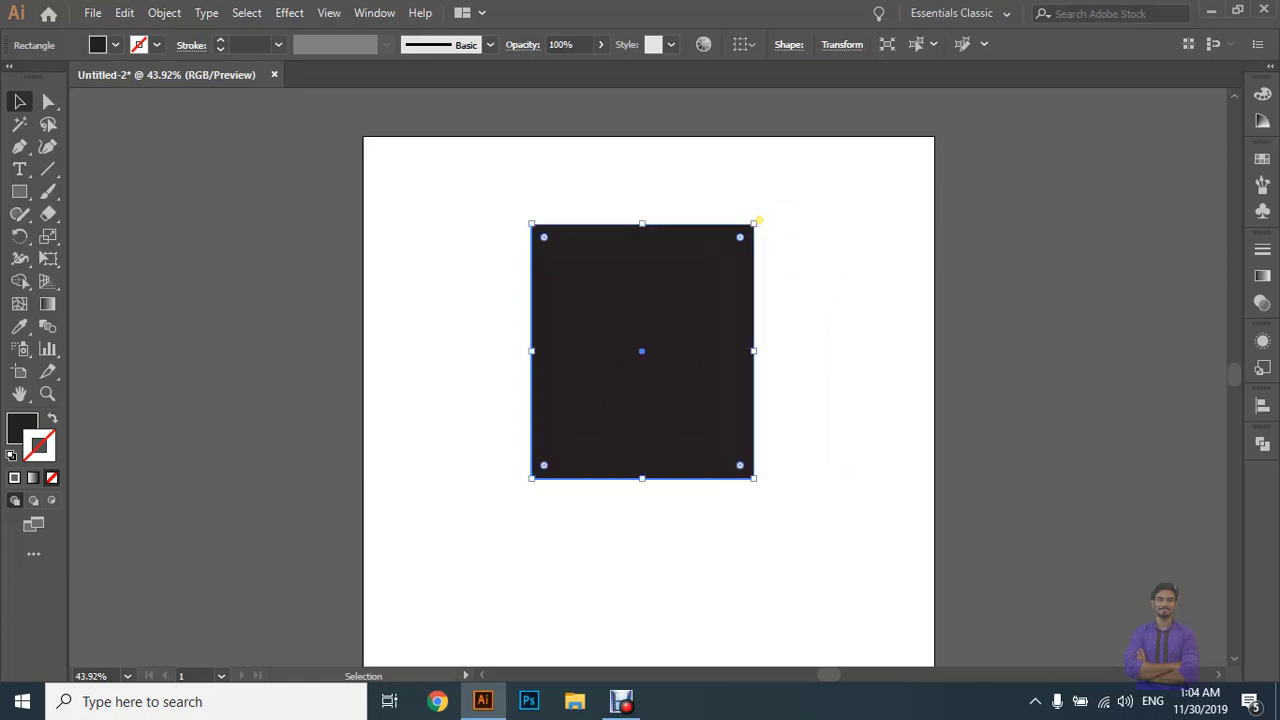
Try rotating the rectangle around its center from the upper-right corner, and undo the rotations.
left_click(759, 219)
left_click_drag(759, 219, 799, 274)
left_click(812, 303)
left_click(786, 262)
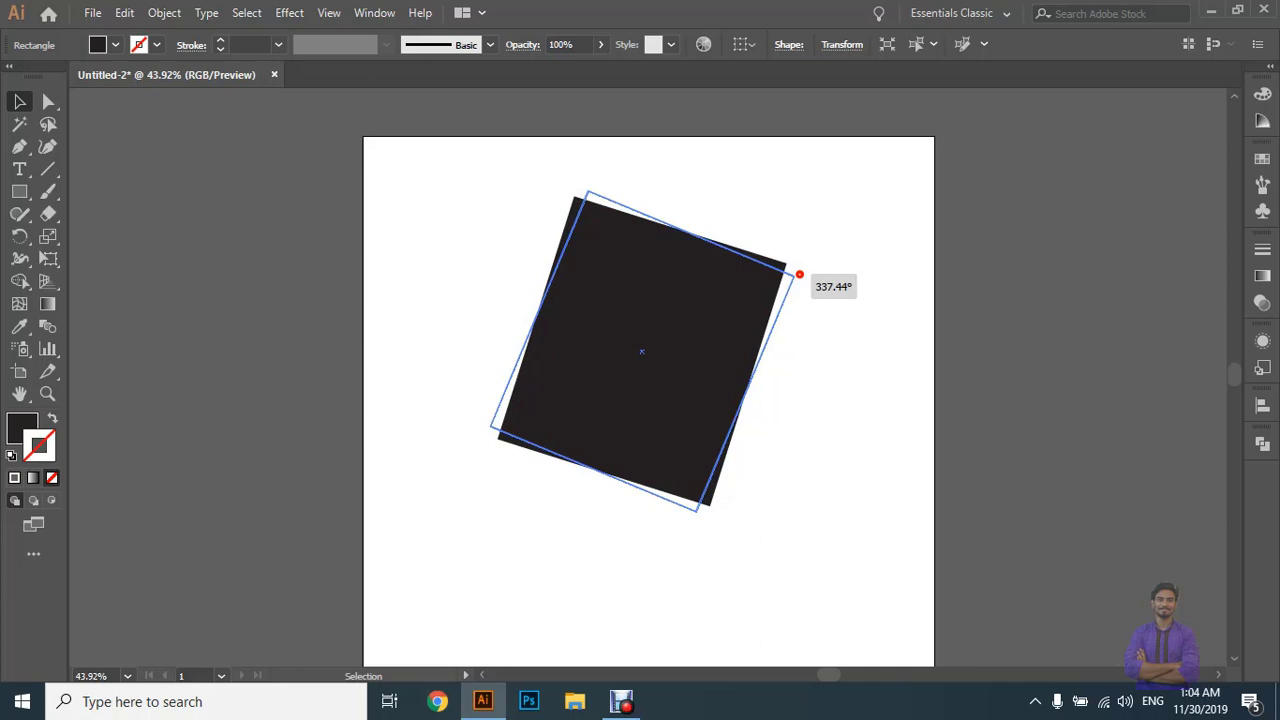
left_click_drag(799, 274, 889, 211)
key("ctrl+z")
key("ctrl+z")
key("ctrl+z")
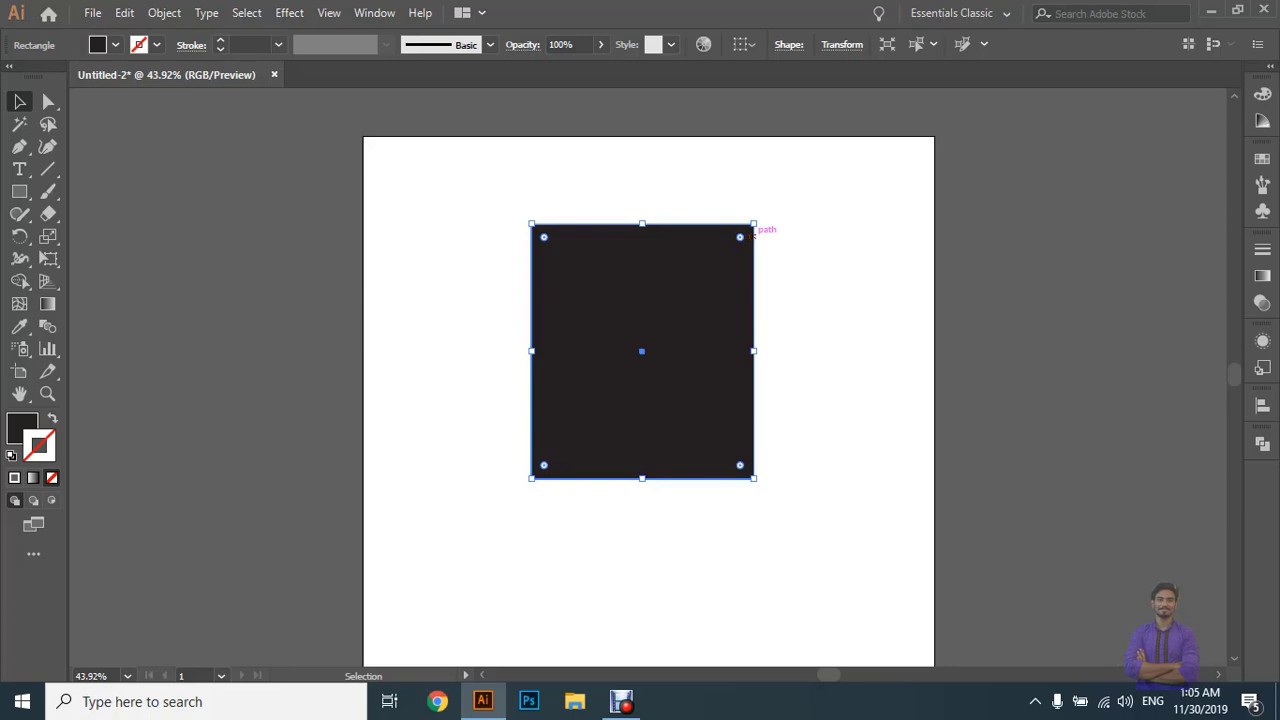
Inspect the rectangle's upper-right corner handles with the Windows Magnifier at 300%, and close the Magnifier.
key("super+plus")
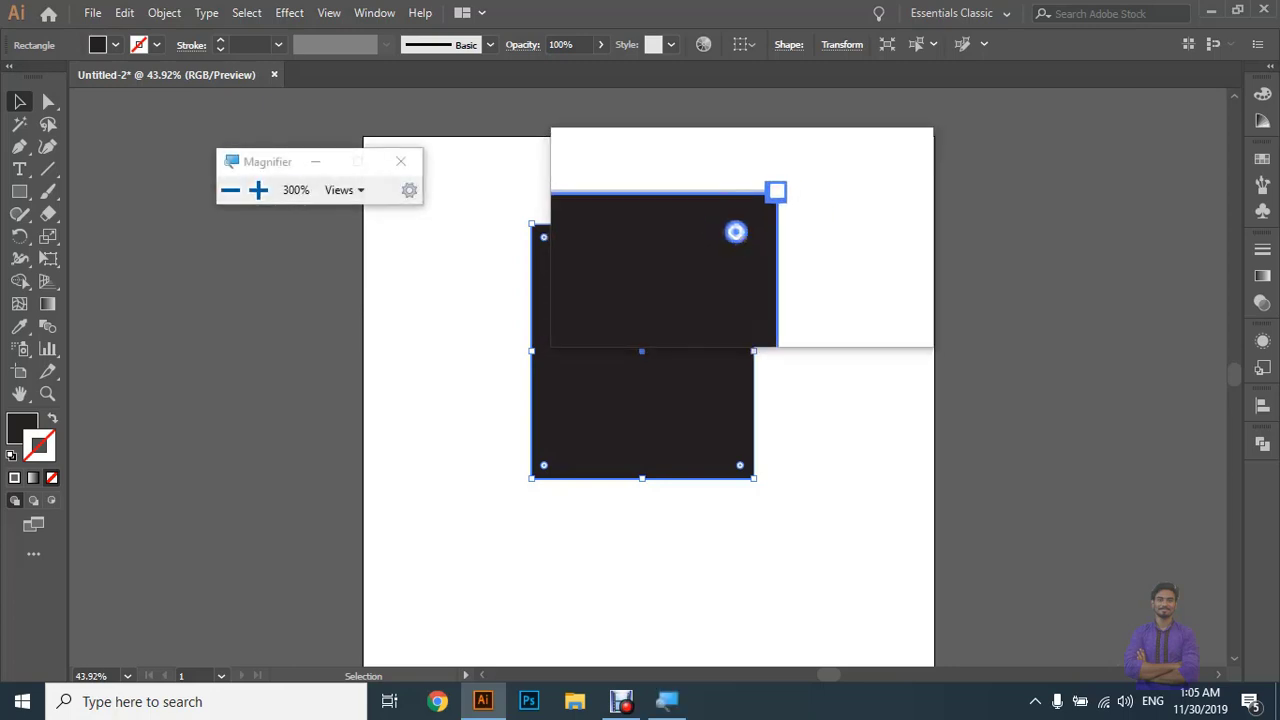
key("super+Escape")
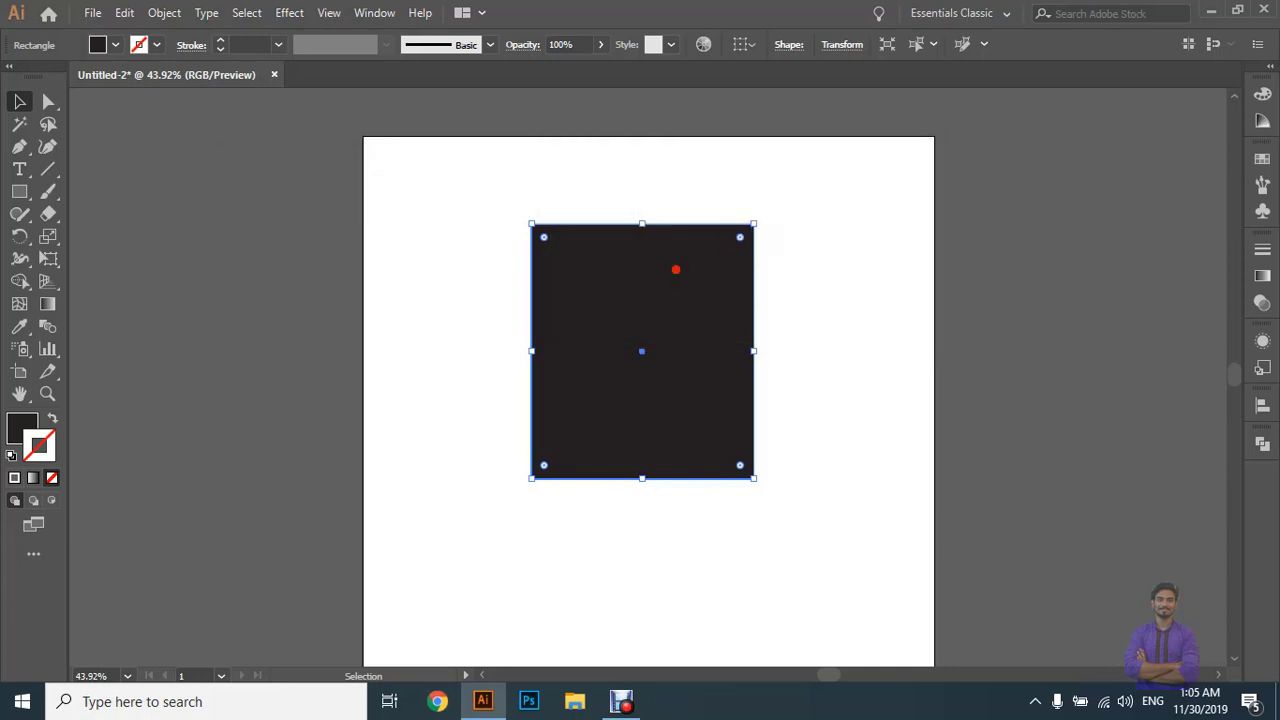
Change the rectangle's fill color to the yellow swatch.
left_click(97, 44)
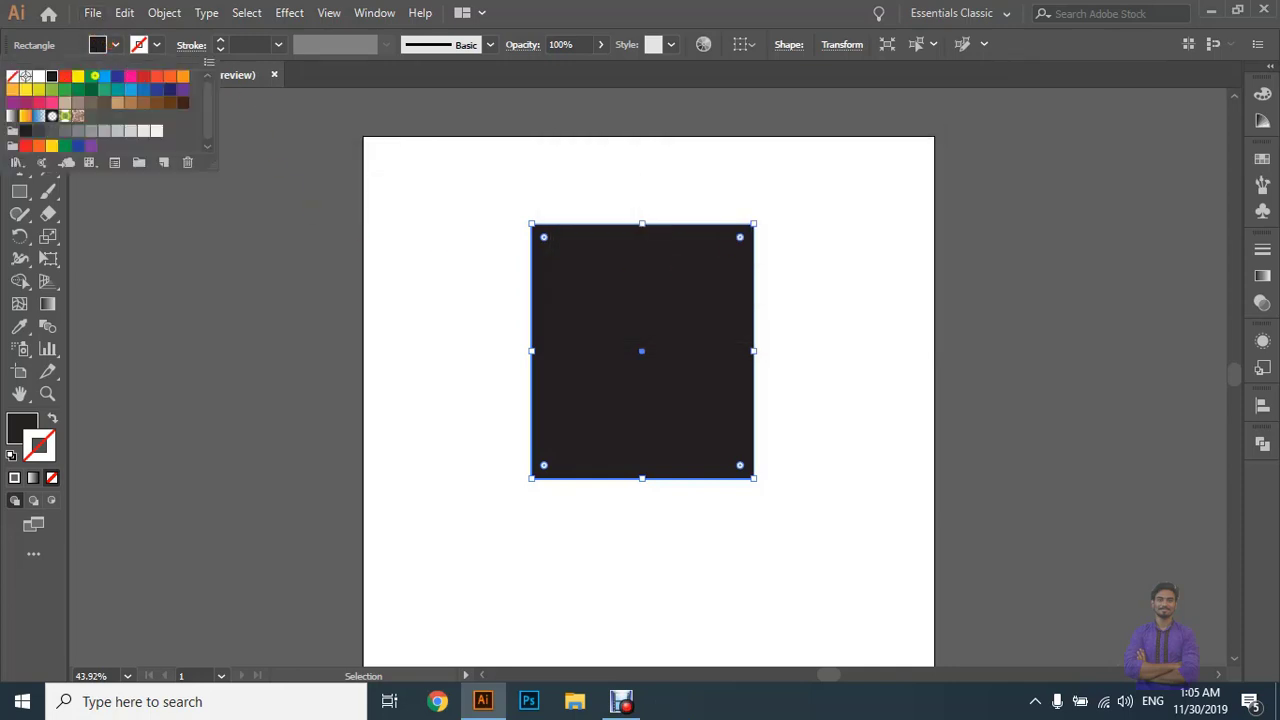
left_click(78, 76)
left_click(390, 207)
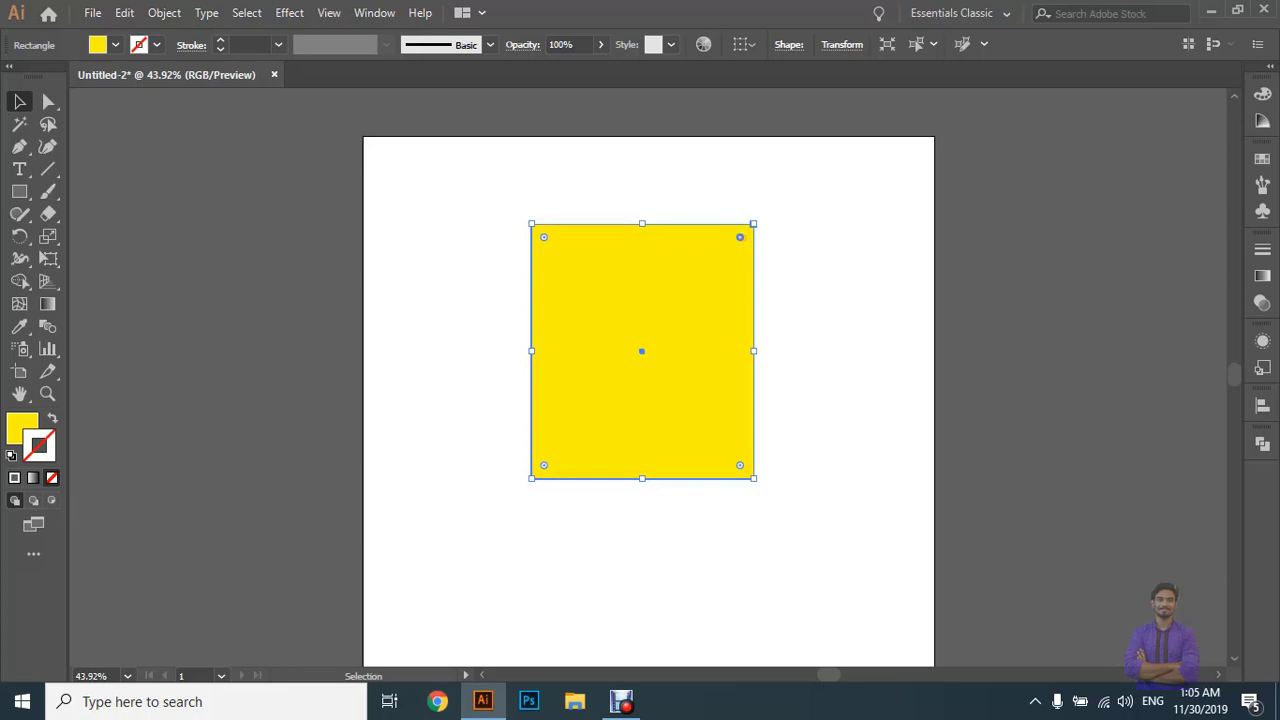
Try rounding only the rectangle's upper-right corner and then all four corners with the corner widgets, undoing each change.
left_click_drag(741, 237, 555, 367)
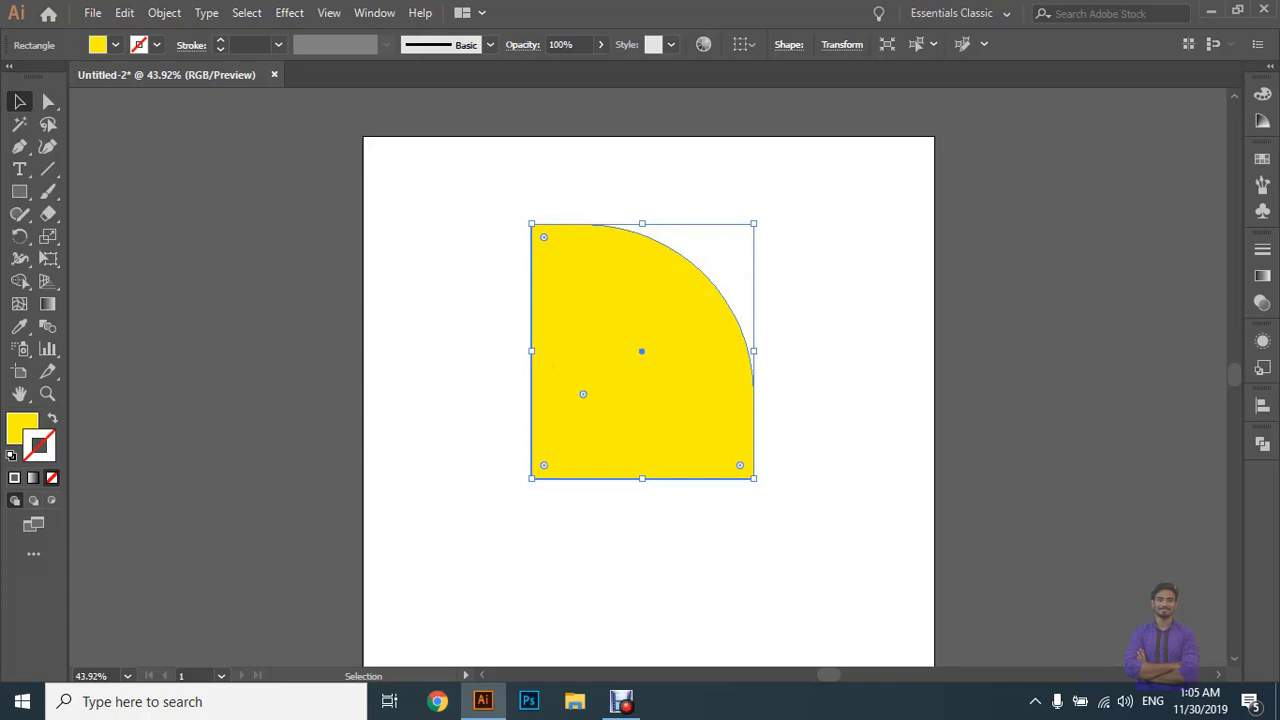
key("ctrl+z")
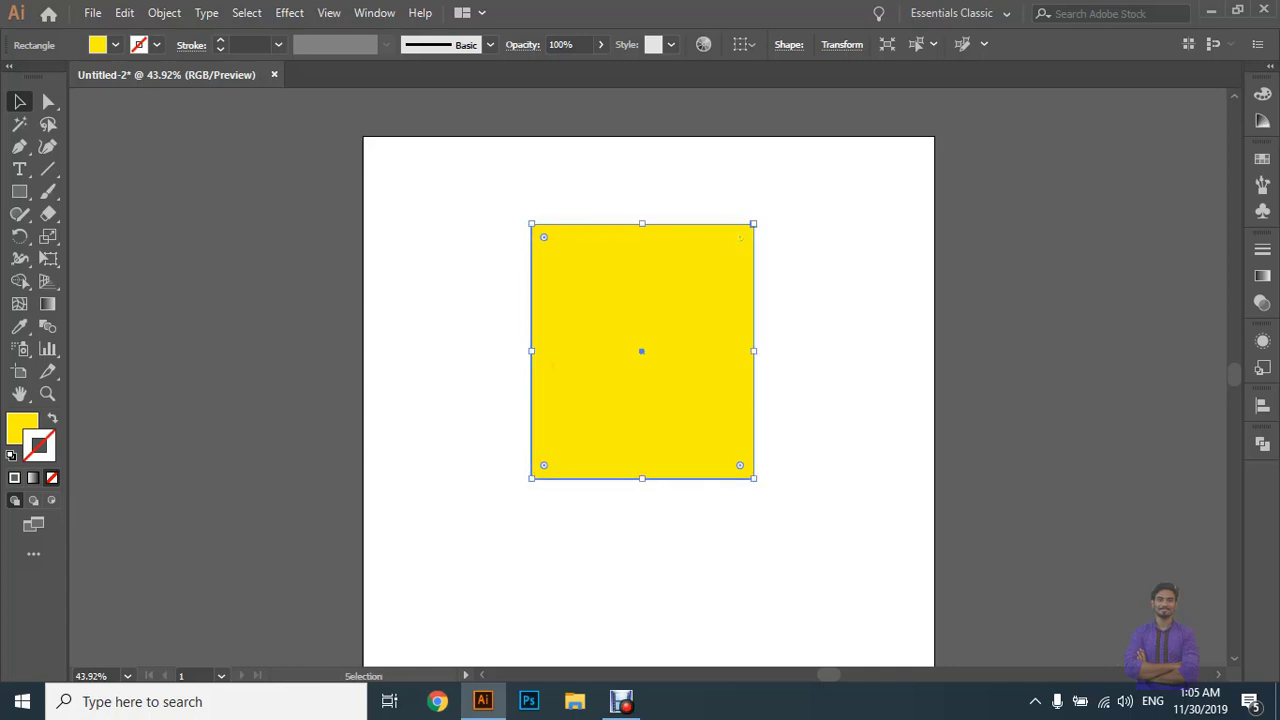
left_click_drag(740, 237, 715, 261)
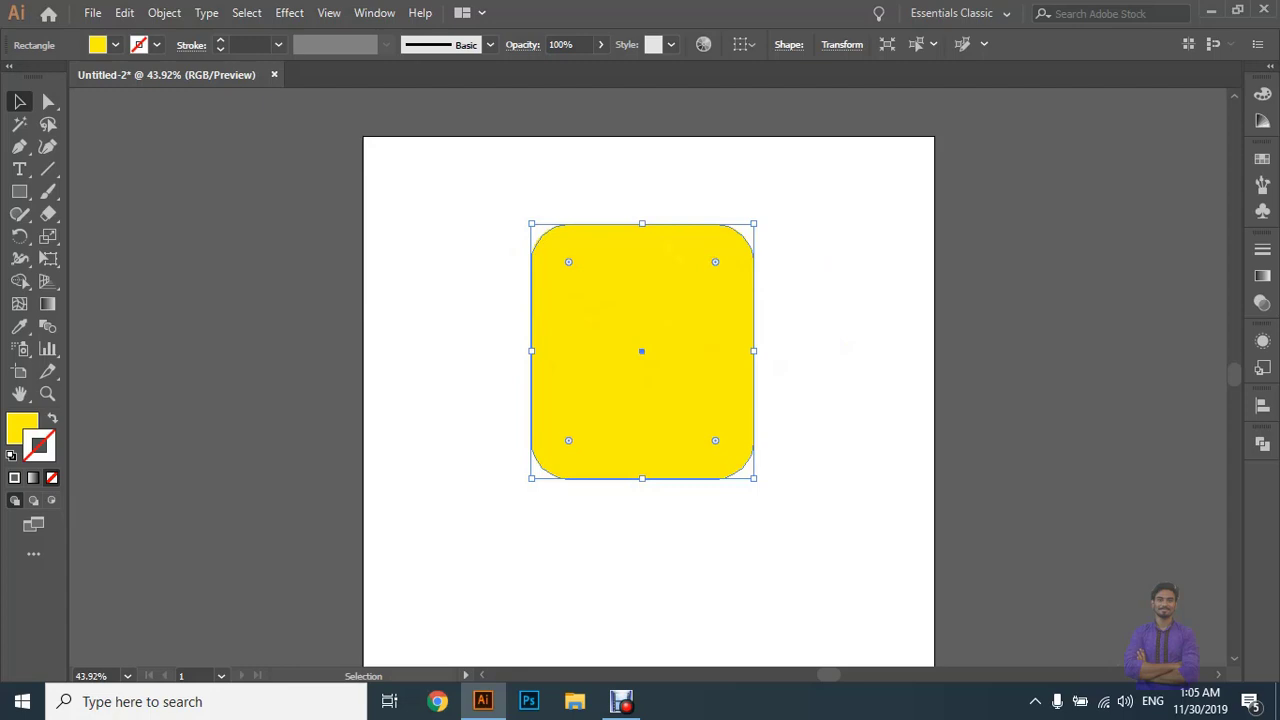
key("ctrl+z")
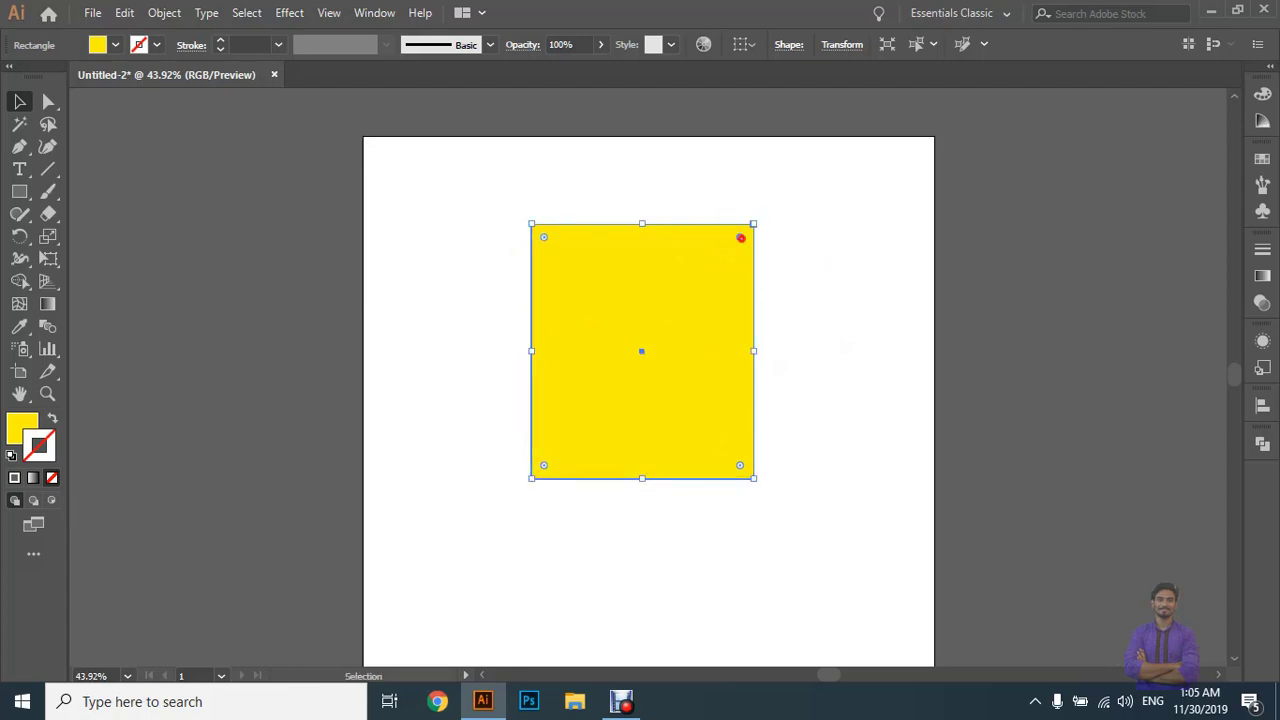
Try rounding the upper-right corner strongly and the other corners slightly with the corner widgets, and undo all the rounding.
left_click_drag(728, 245, 634, 349)
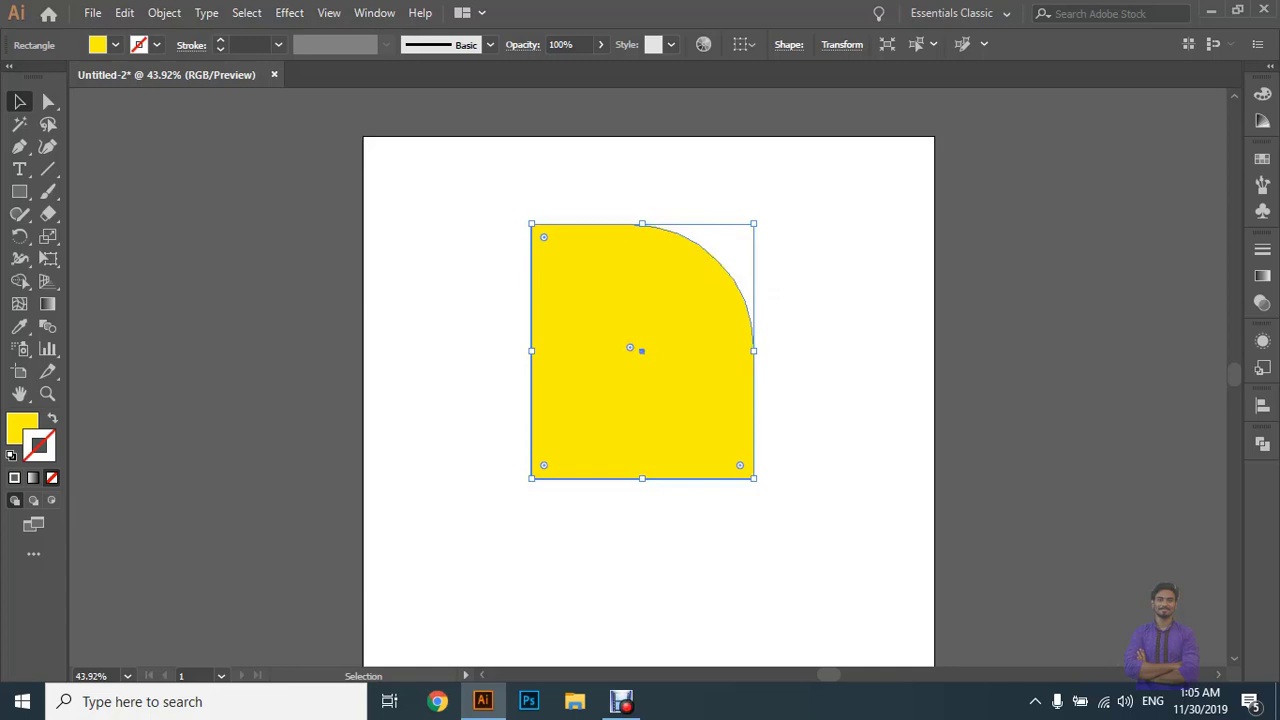
left_click_drag(543, 465, 634, 371)
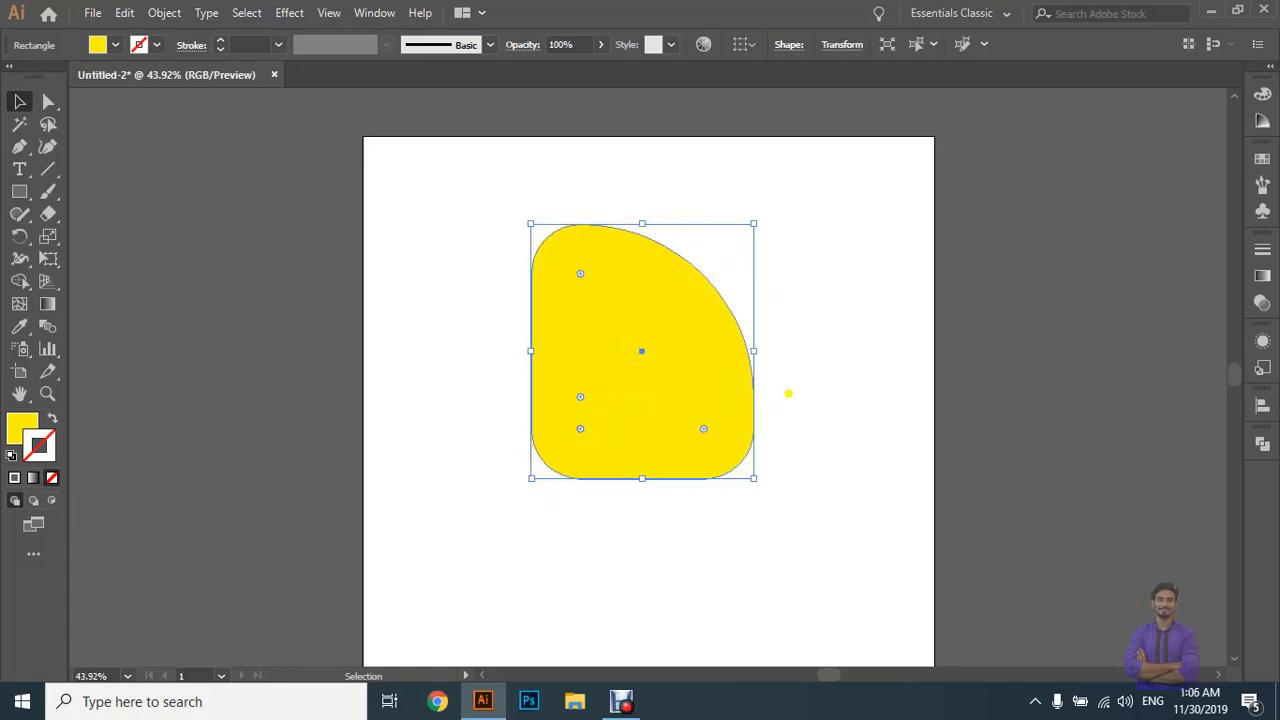
left_click(810, 370)
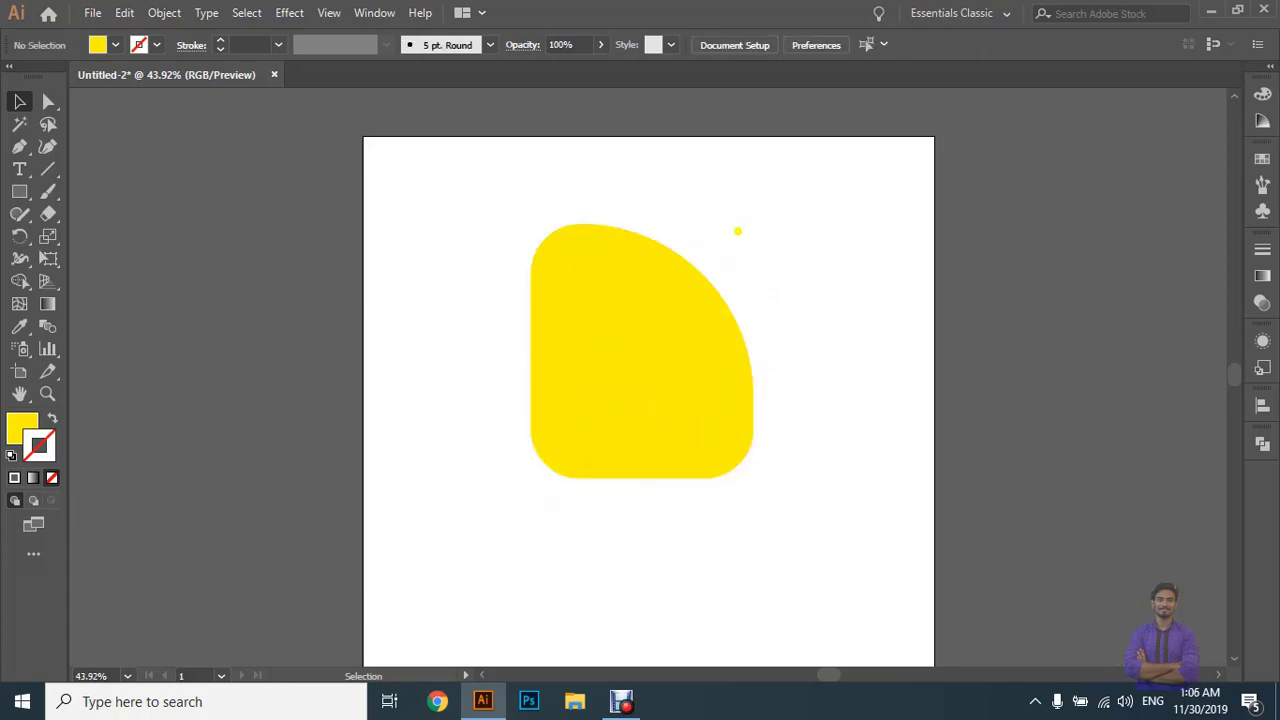
key("ctrl+z")
key("ctrl+z")
key("ctrl+z")
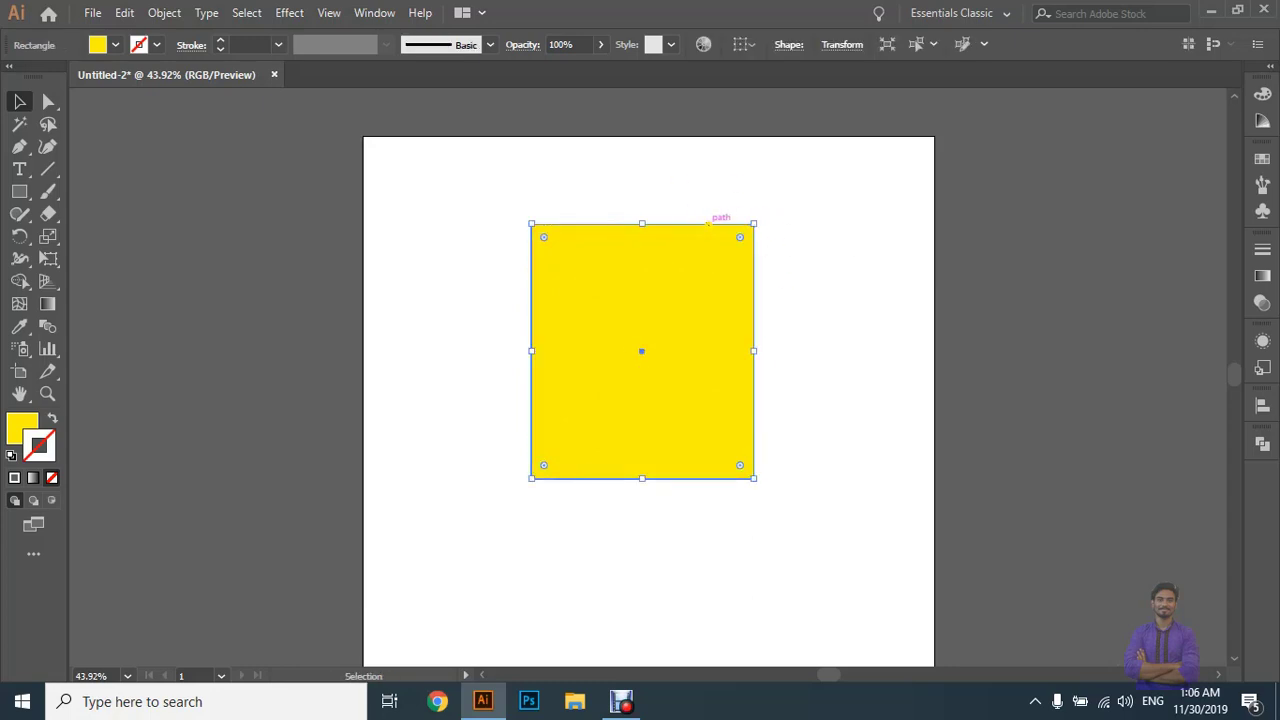
Try moving the yellow rectangle toward the lower right of the artboard, and undo the change.
left_click_drag(703, 277, 813, 390)
key("ctrl+z")
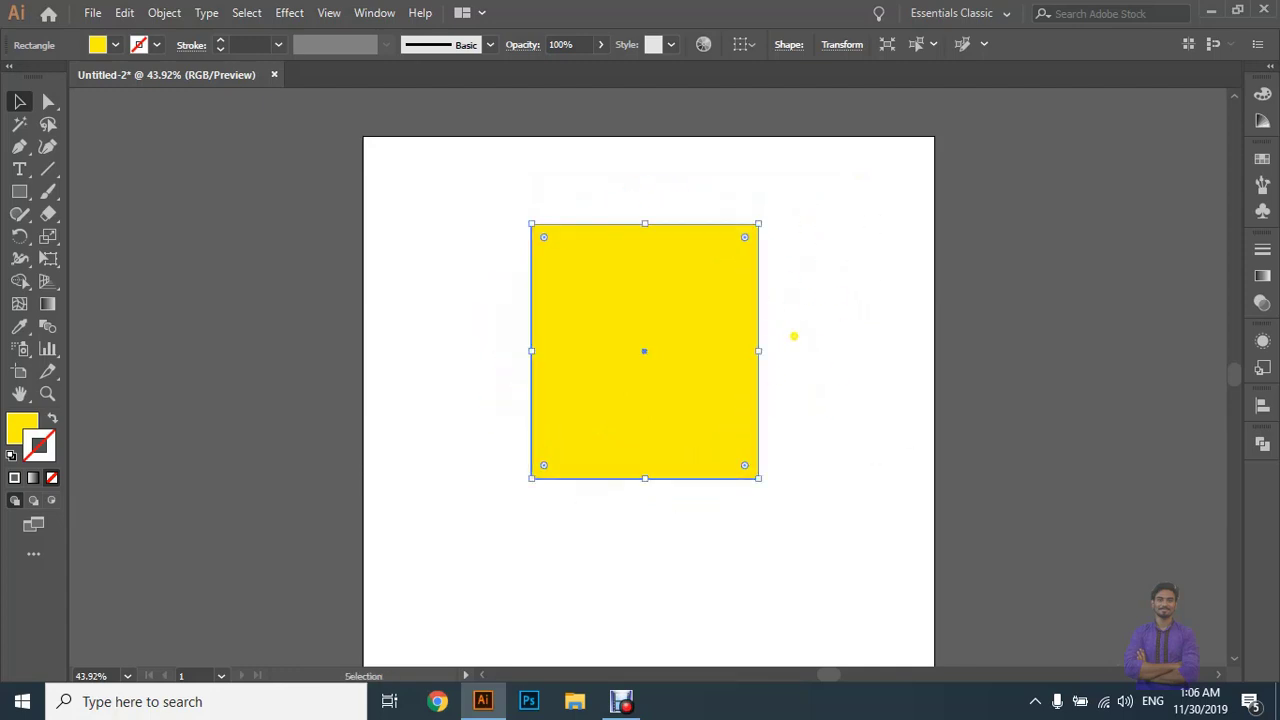
left_click(797, 334)
Move the yellow rectangle around the artboard to its upper-right area and on to its upper-left corner, and deselect it.
left_click(657, 346)
left_click_drag(653, 313, 489, 306)
left_click_drag(548, 331, 740, 271)
left_click_drag(637, 333, 809, 289)
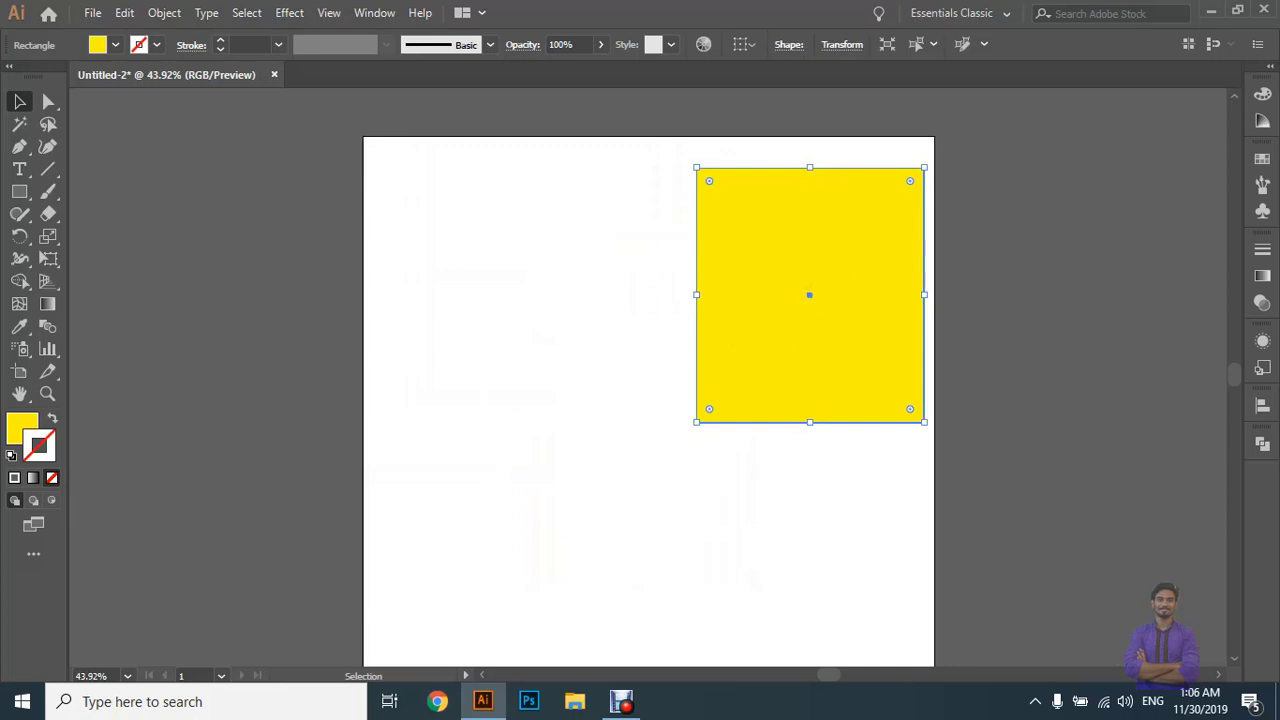
left_click_drag(846, 251, 576, 251)
left_click_drag(576, 251, 560, 264)
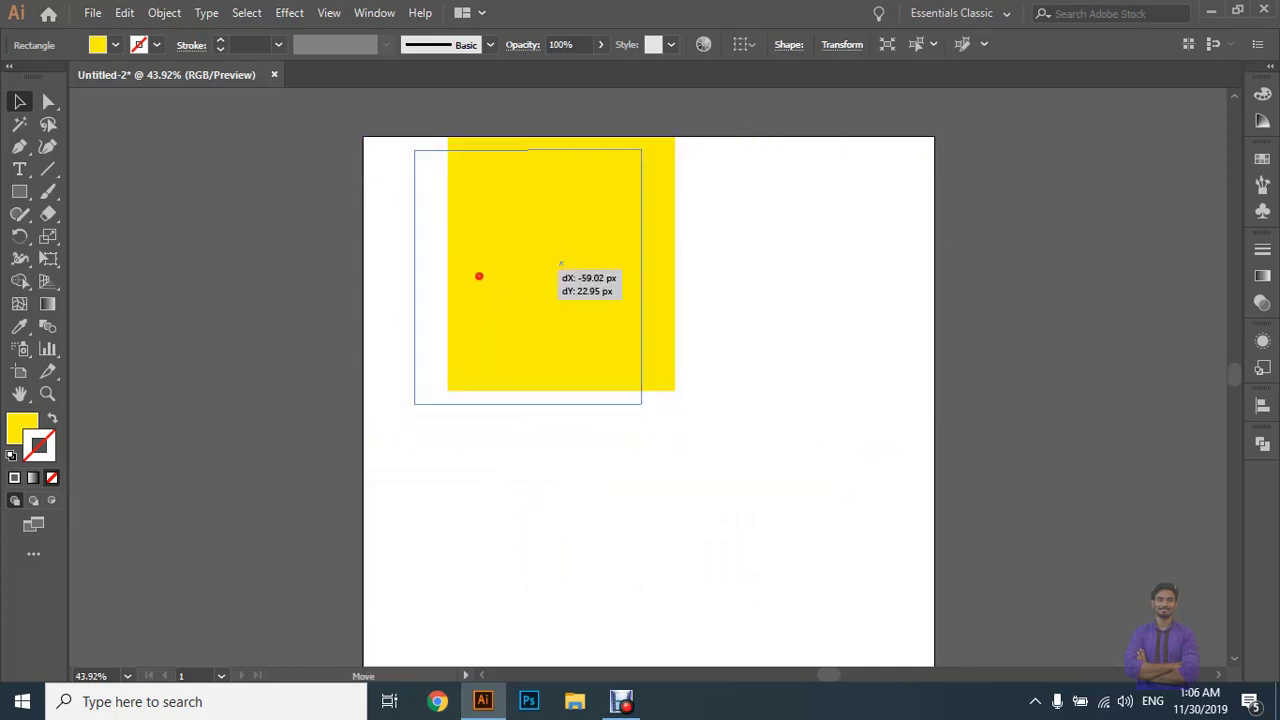
left_click_drag(479, 276, 431, 251)
left_click(697, 322)
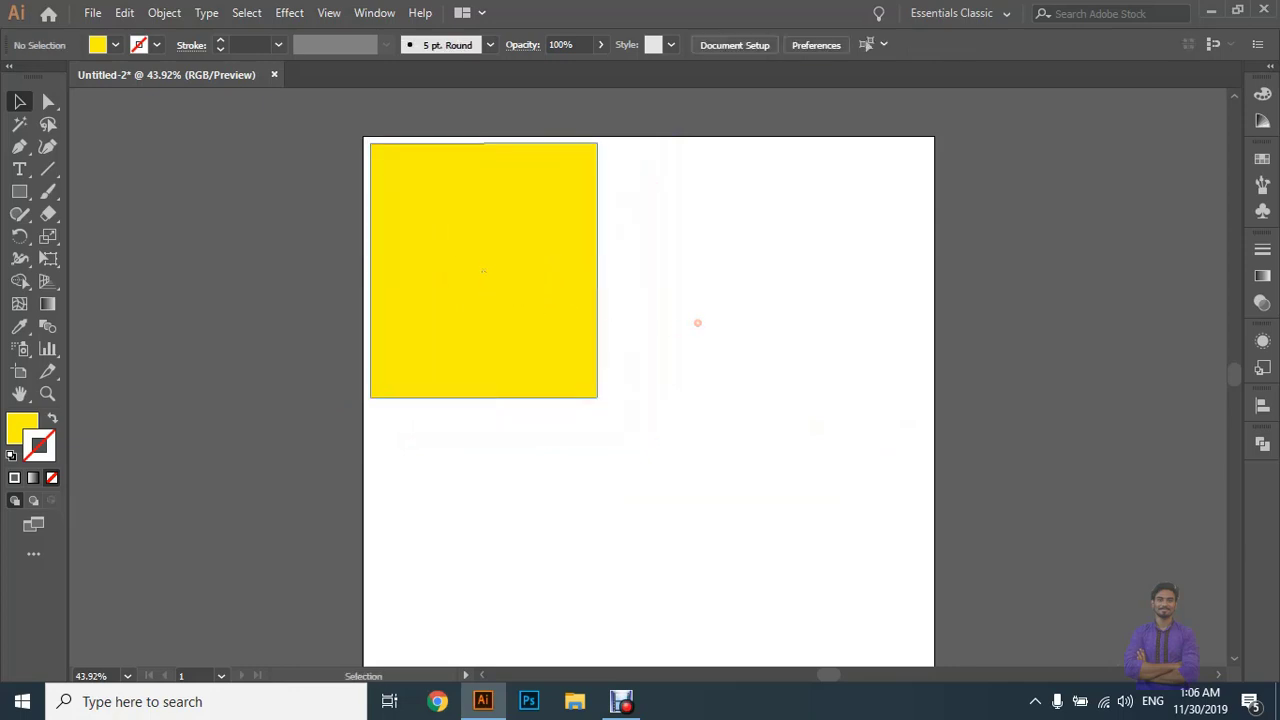
Move the yellow rectangle away from the corner to the left-central part of the artboard.
left_click_drag(492, 285, 619, 423)
left_click_drag(650, 400, 701, 328)
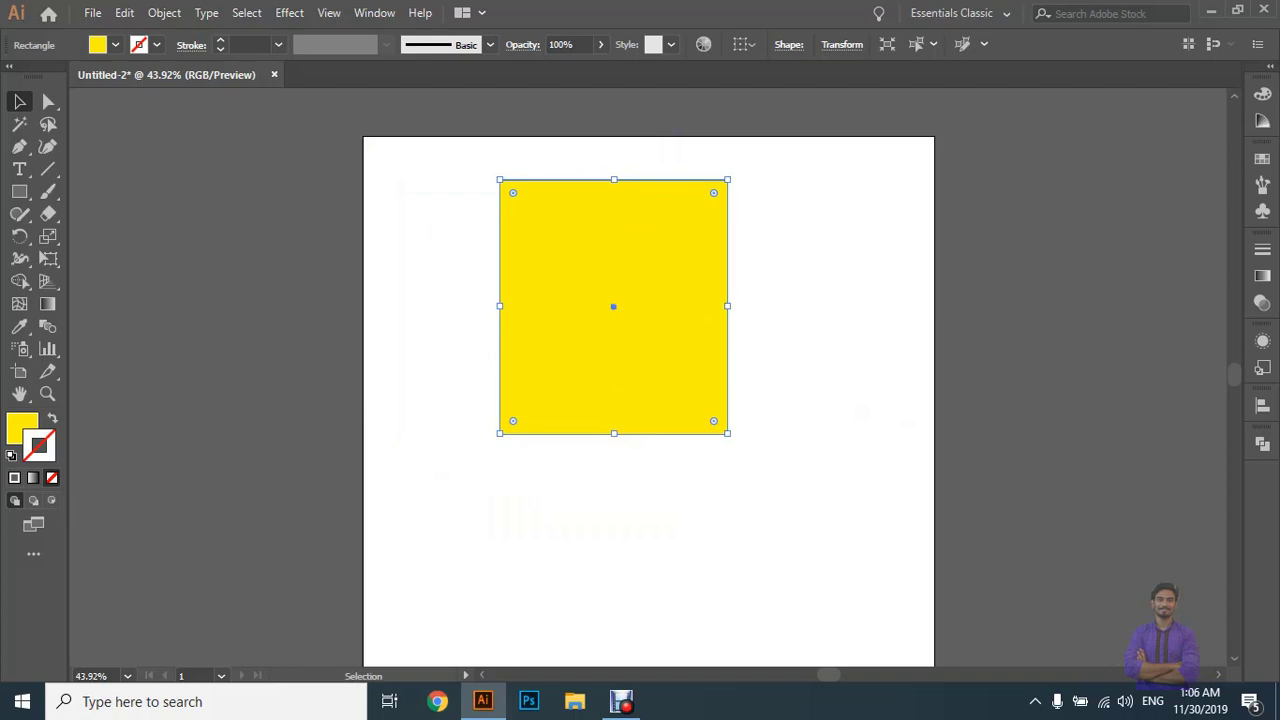
left_click_drag(600, 305, 550, 376)
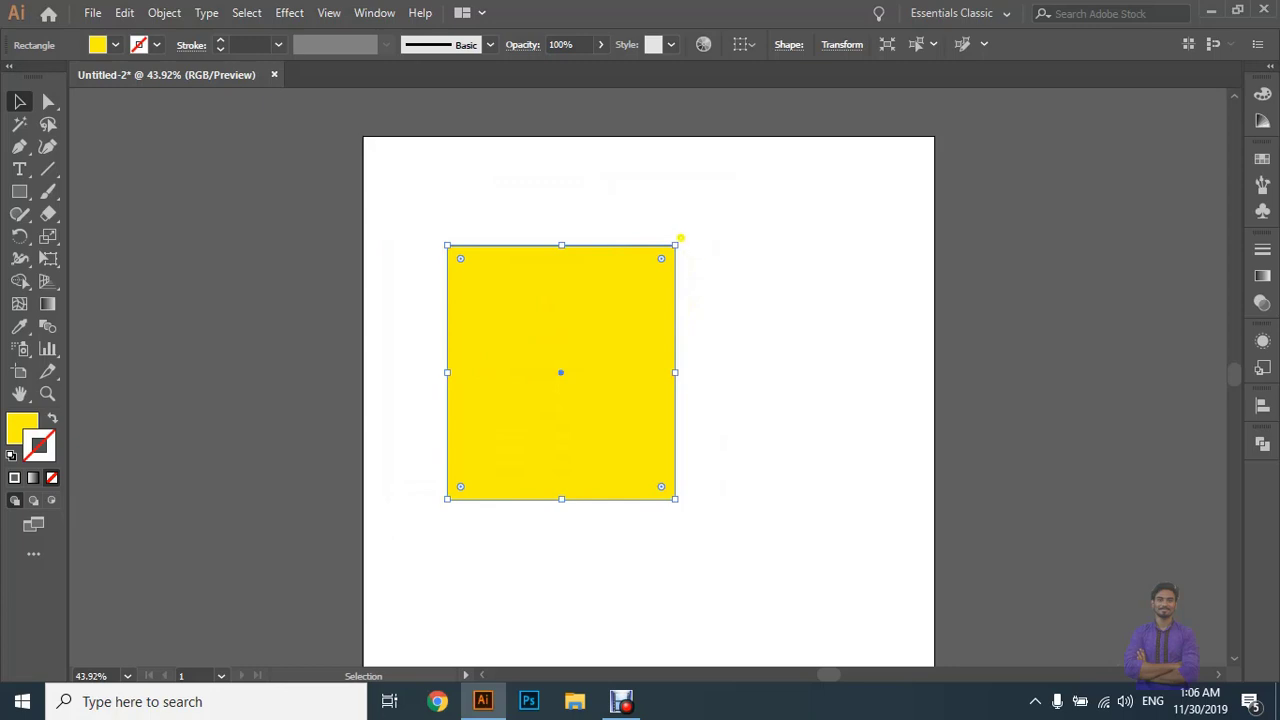
Resize the rectangle from its upper-right and lower-left corners, and enlarge it proportionally from the lower-right corner.
left_click_drag(675, 244, 606, 288)
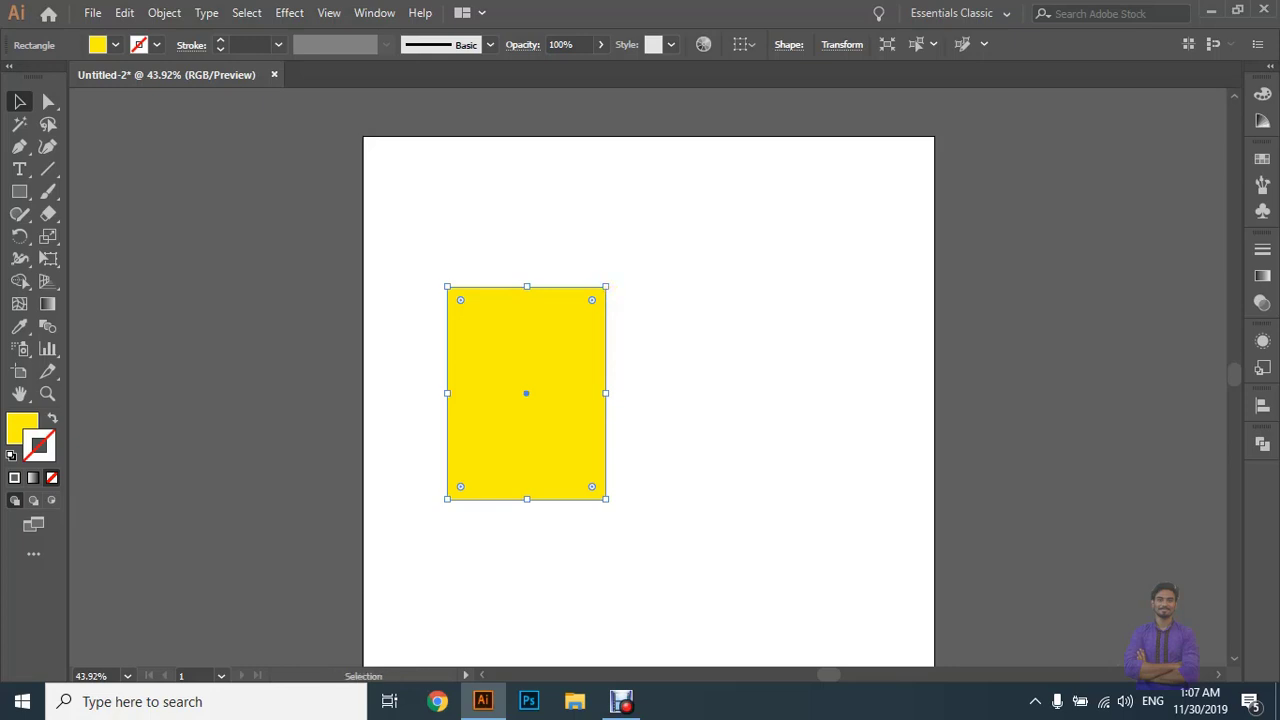
left_click_drag(607, 288, 736, 178)
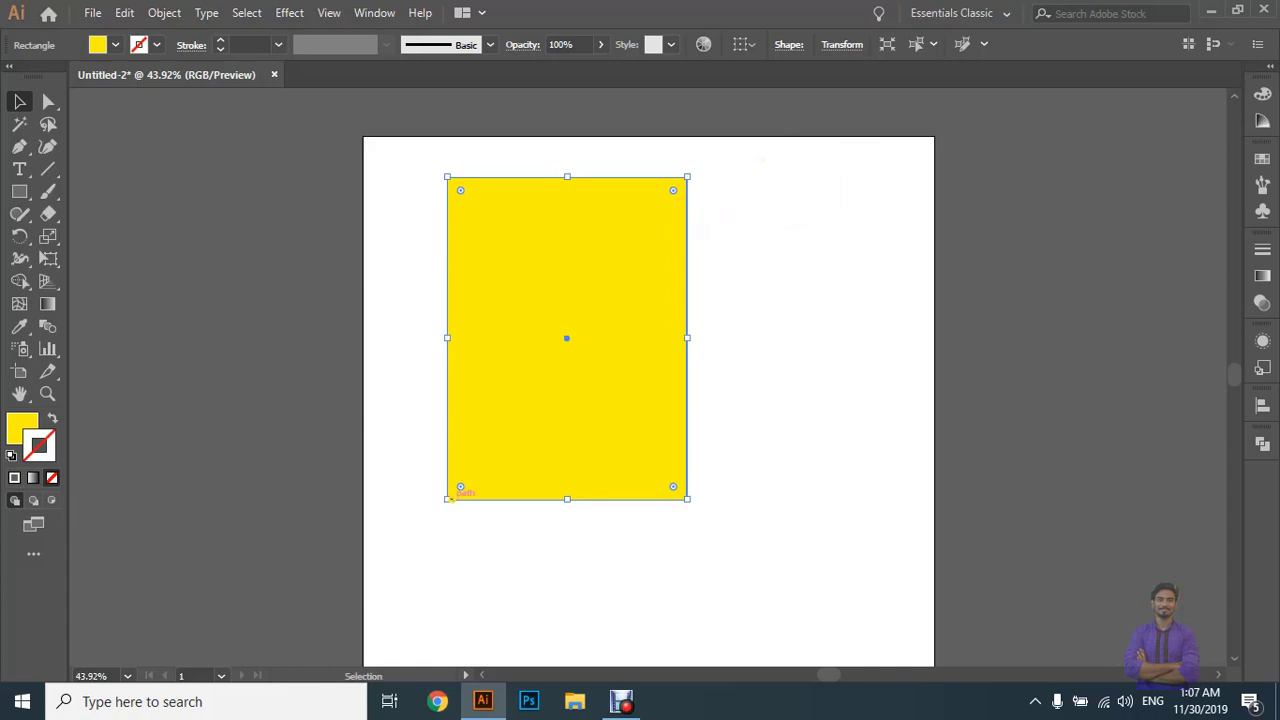
left_click_drag(448, 497, 437, 470)
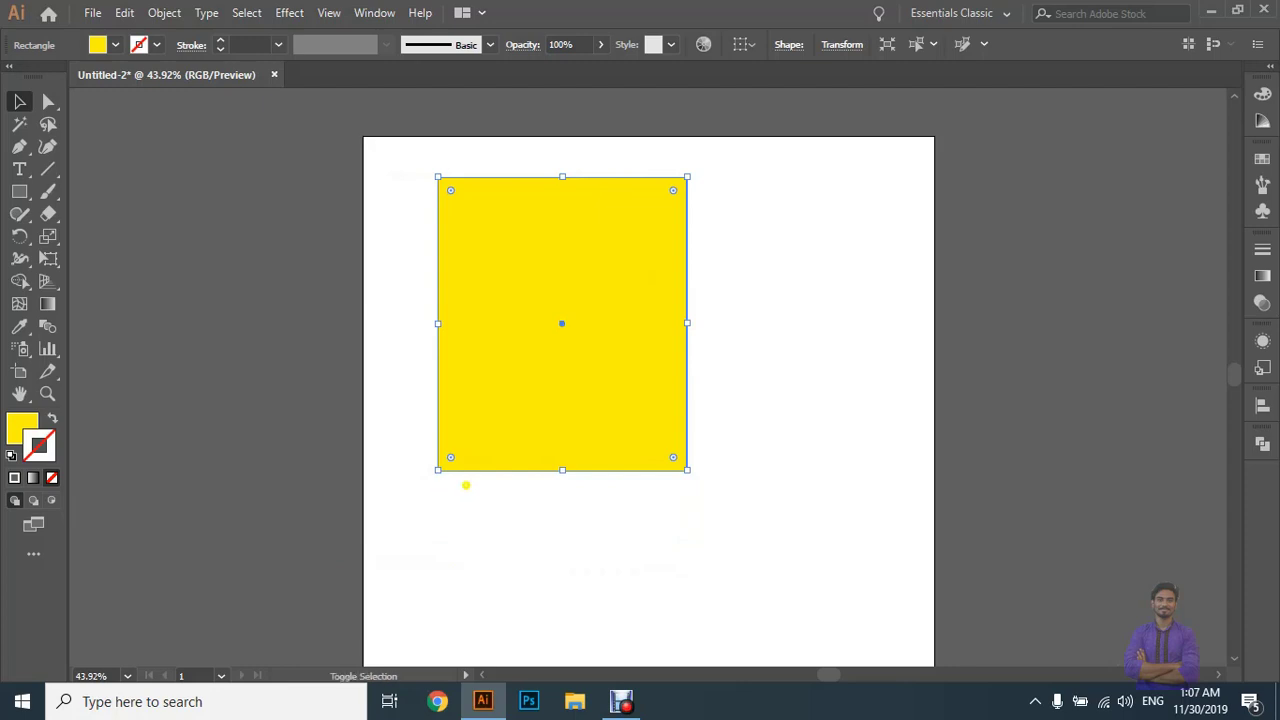
left_click_drag(690, 472, 727, 535)
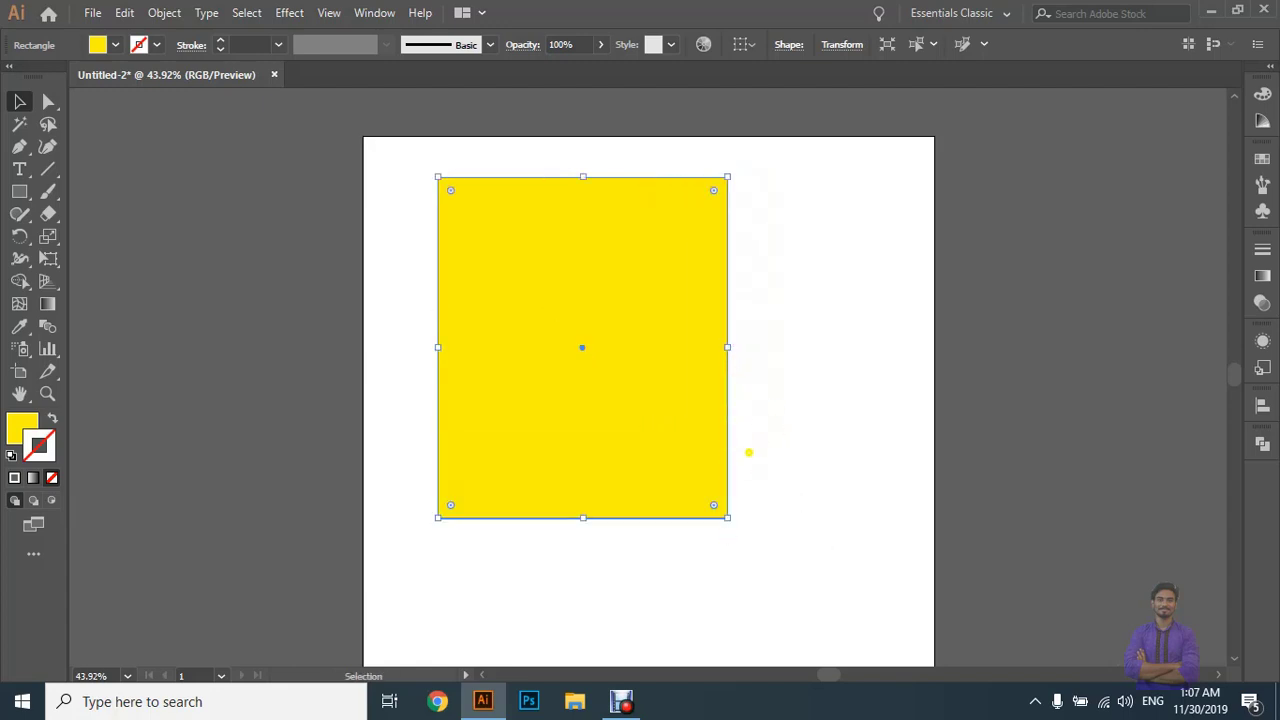
Try enlarging the rectangle from its right edge until it nearly fills the artboard's width, and undo the recent scaling.
left_click(727, 347, "shift")
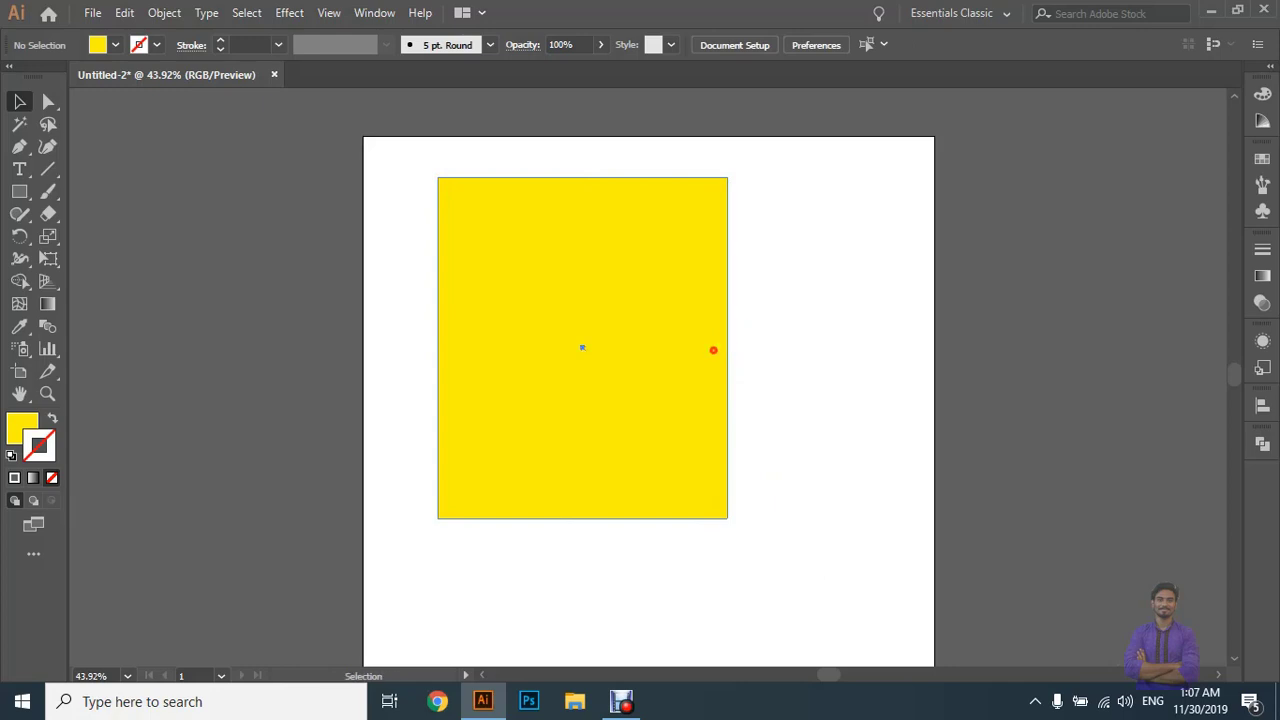
left_click(713, 351)
left_click_drag(728, 347, 921, 343)
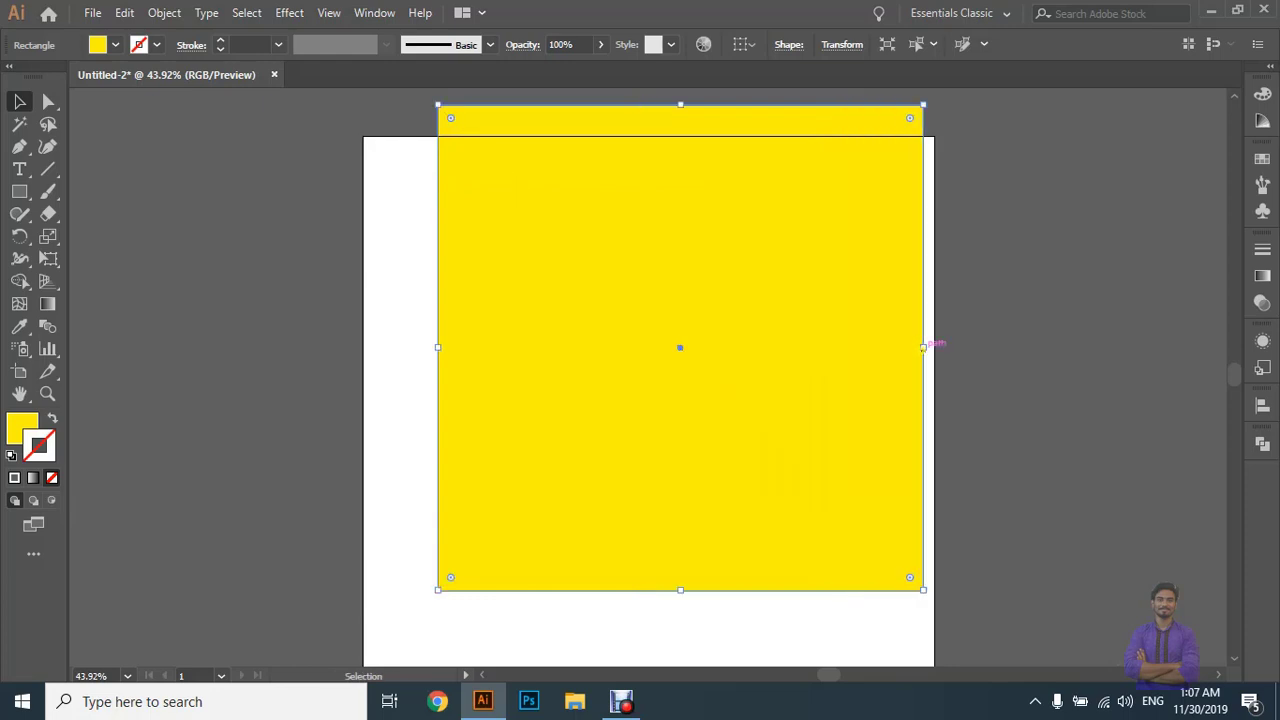
key("ctrl+z")
key("ctrl+z")
key("ctrl+z")
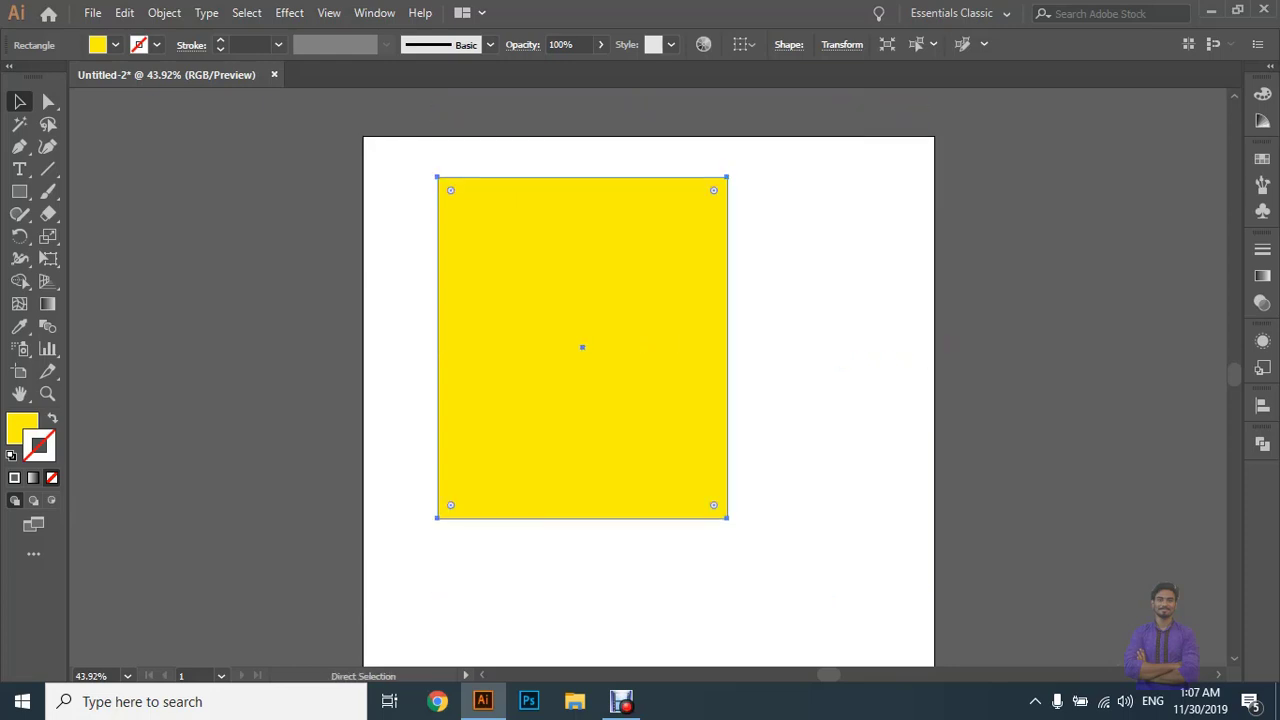
key("ctrl+z")
Move the rectangle toward the artboard's center and rotate it a quarter turn, undoing the extra rotations, and deselect it.
left_click_drag(552, 320, 607, 388)
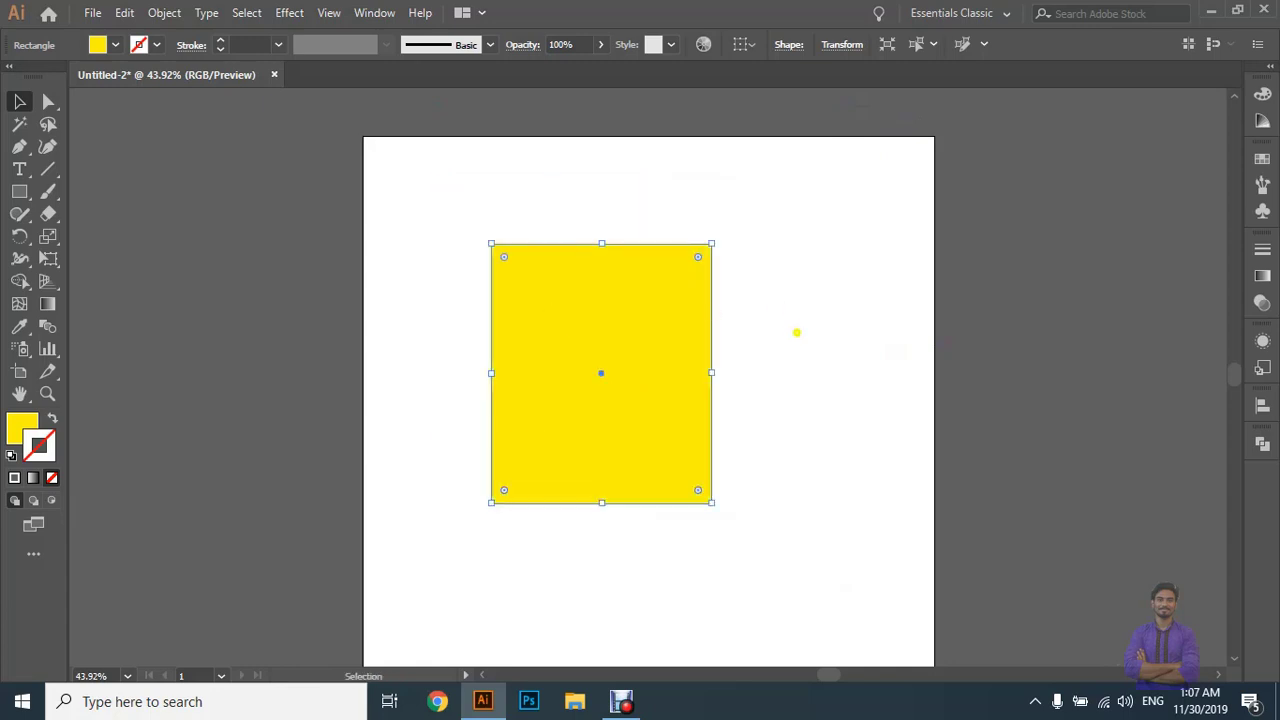
left_click_drag(722, 236, 407, 390)
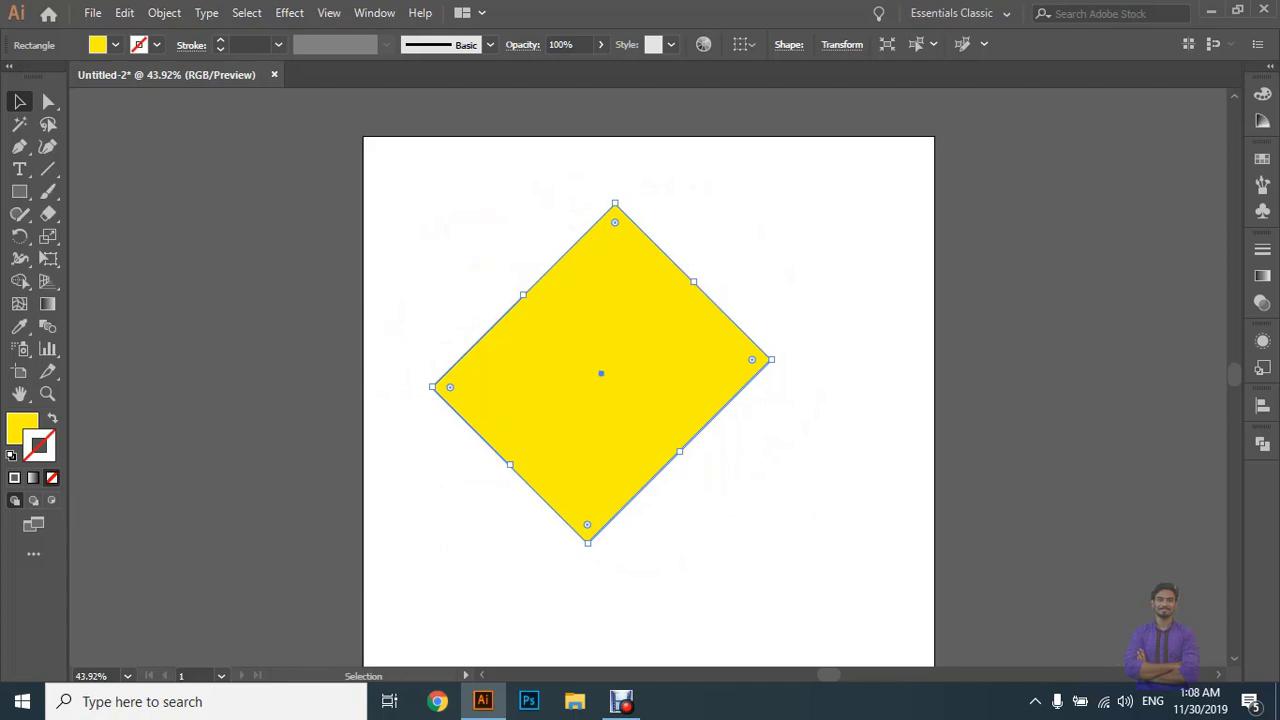
left_click_drag(770, 360, 921, 326)
key("ctrl+z")
key("ctrl+z")
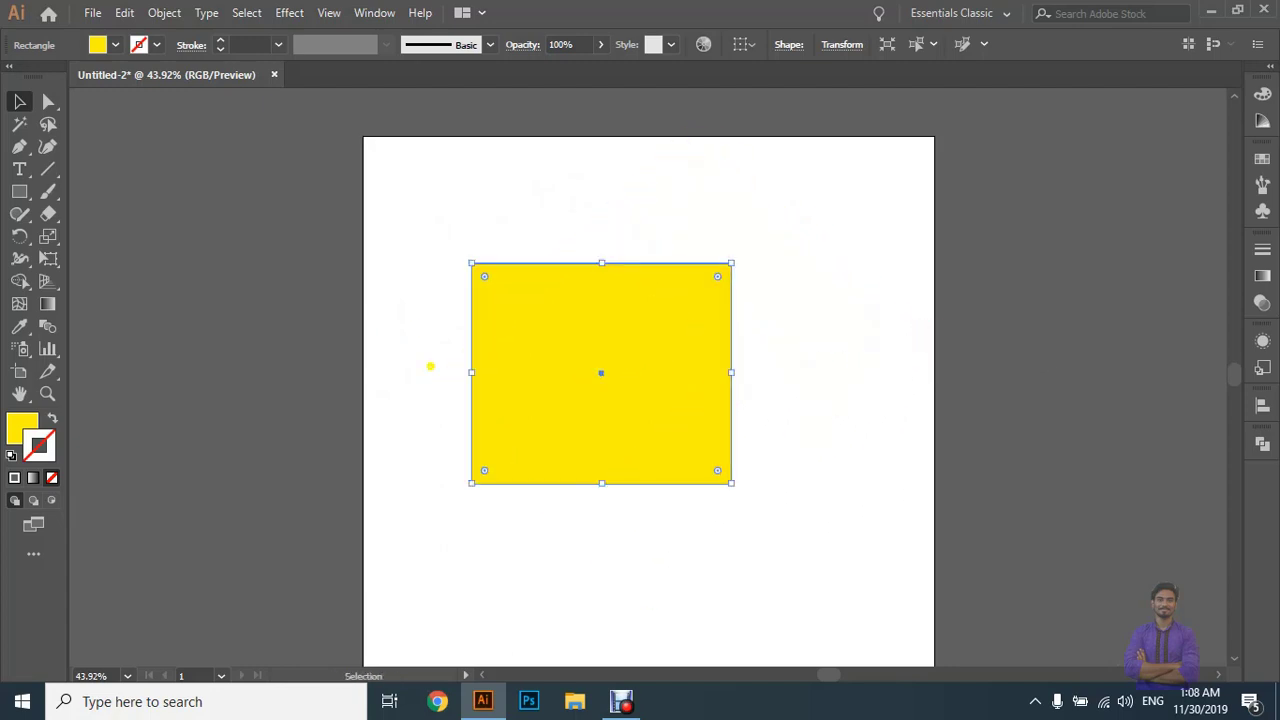
left_click(365, 244)
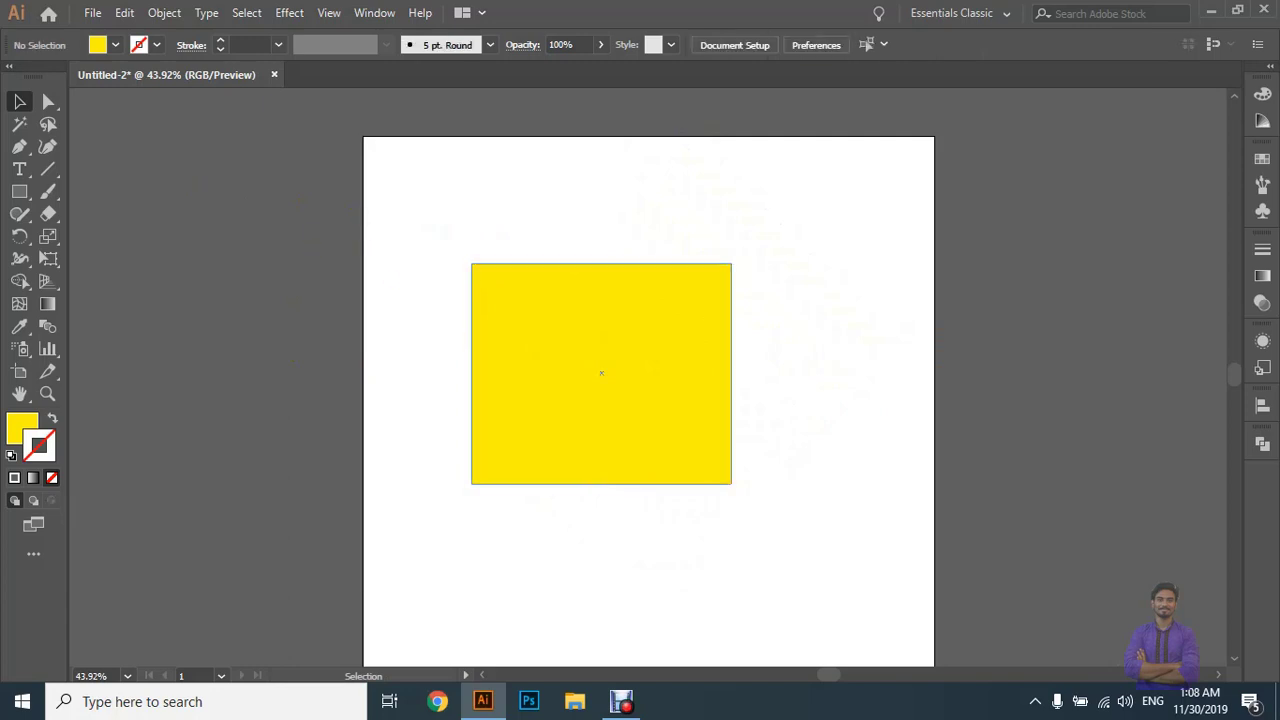
Select the yellow rectangle, compare the Selection and Direct Selection tools on it, and reselect it with Direct Selection.
left_click(587, 339)
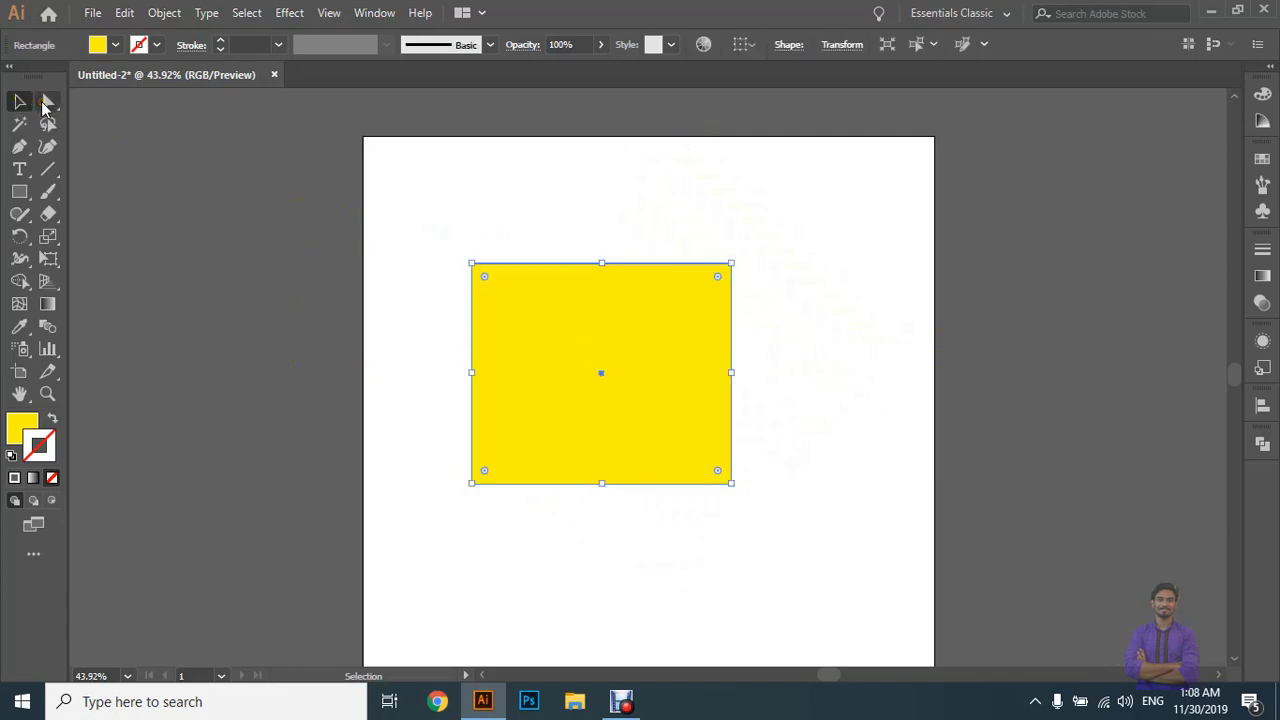
left_click(47, 102)
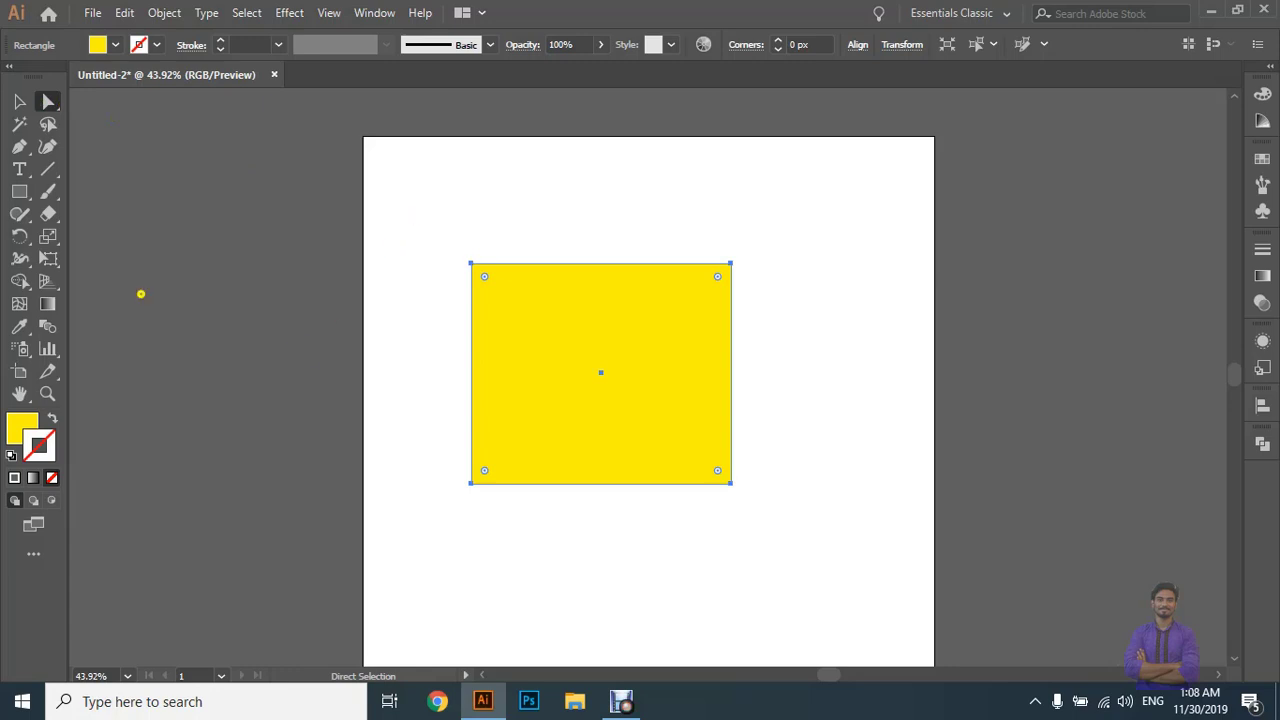
left_click(19, 101)
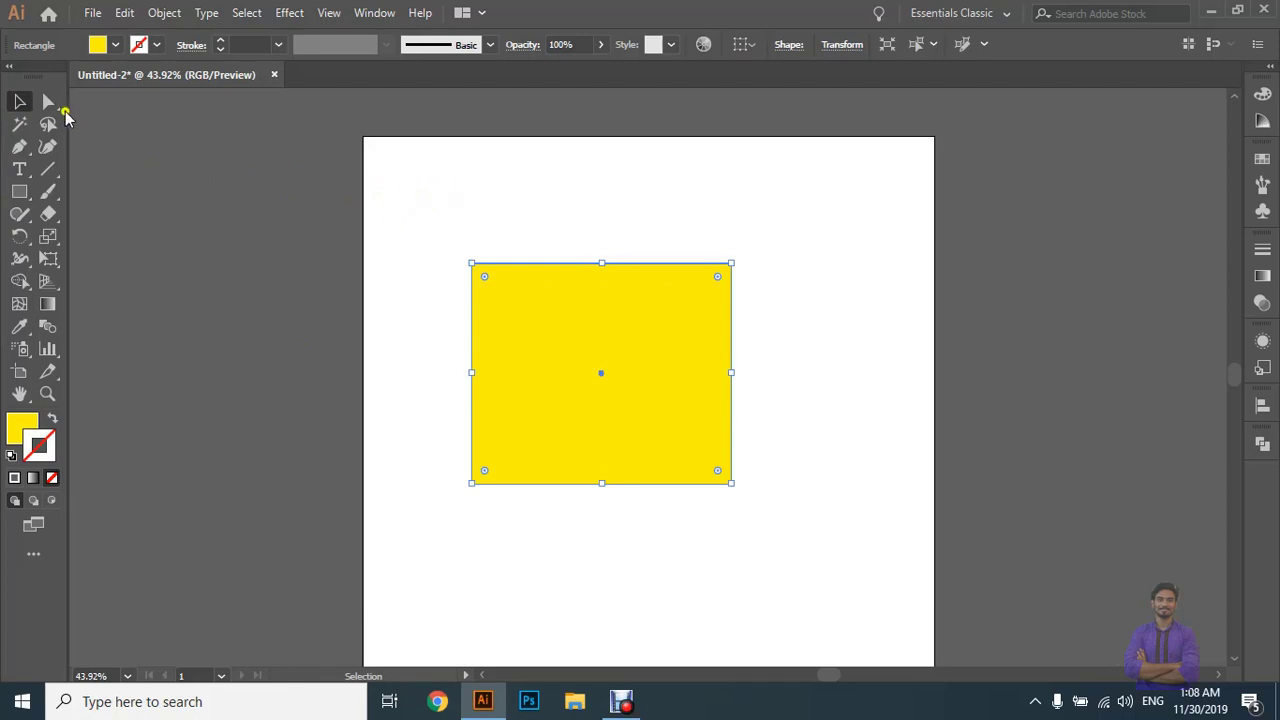
left_click(49, 102)
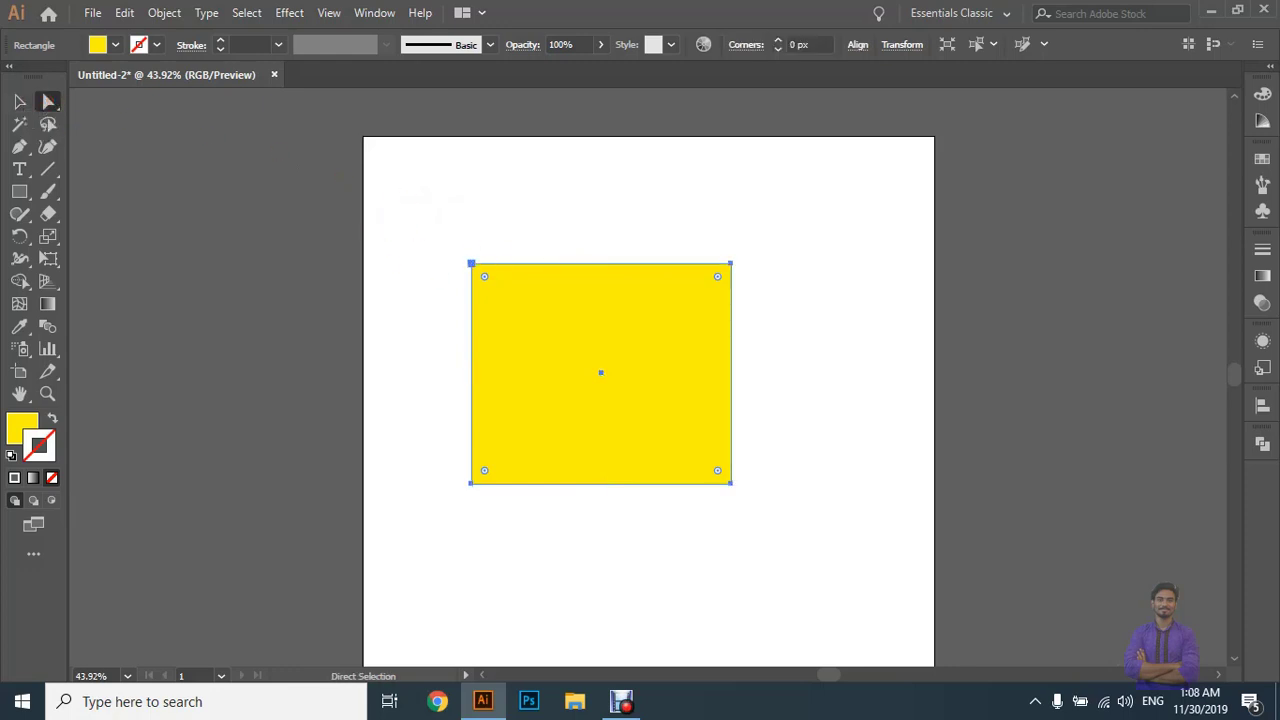
left_click(347, 205)
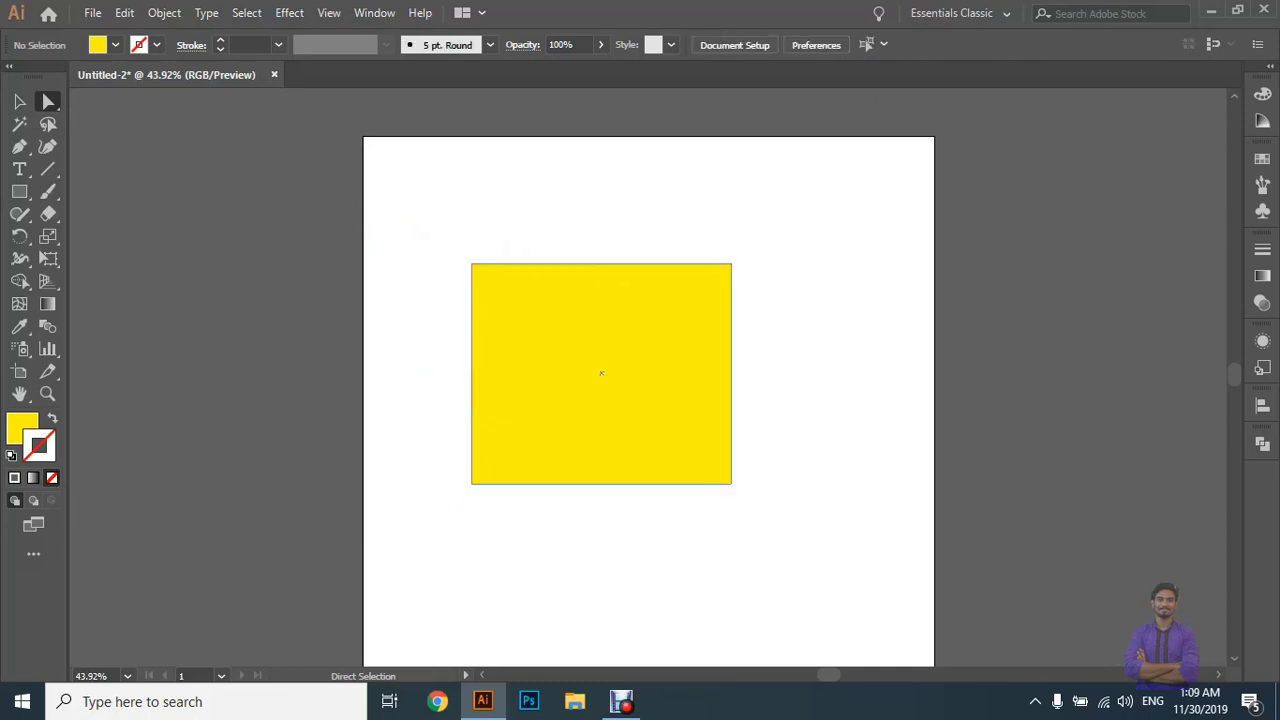
left_click(572, 324)
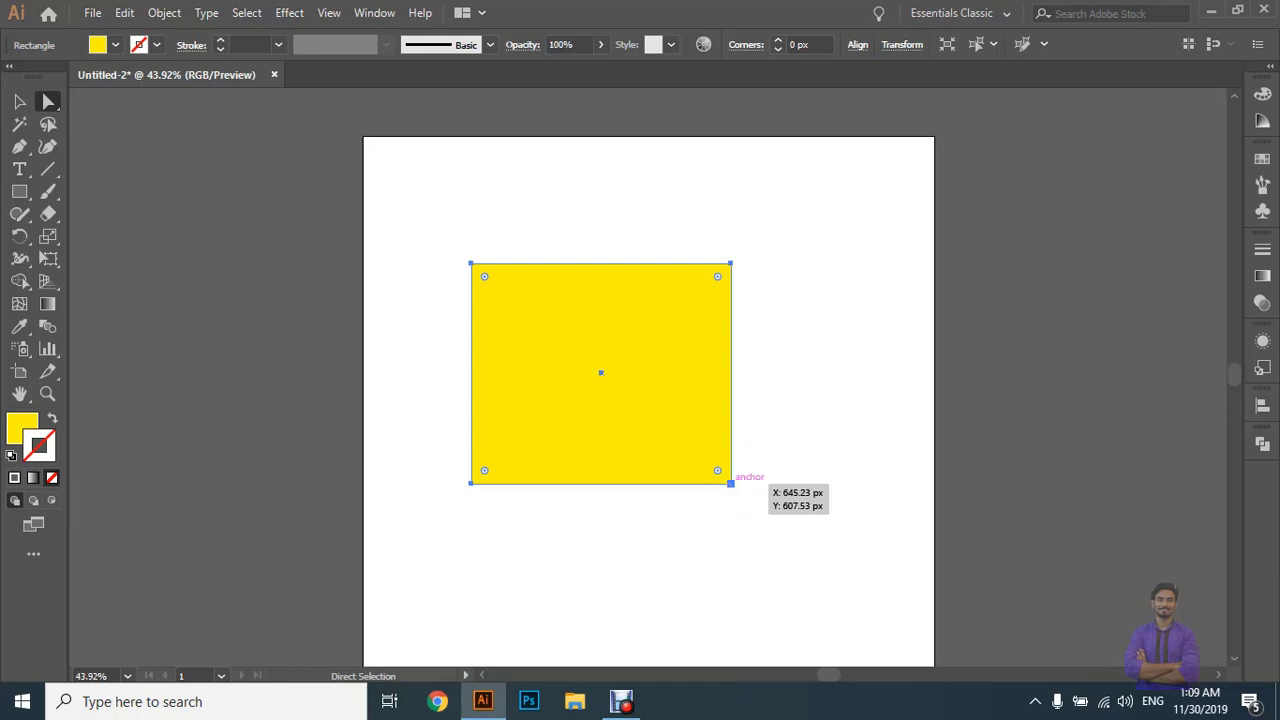
Examine the rectangle's corner anchor points up close with the screen magnifier and at different zoom levels.
key("super+plus")
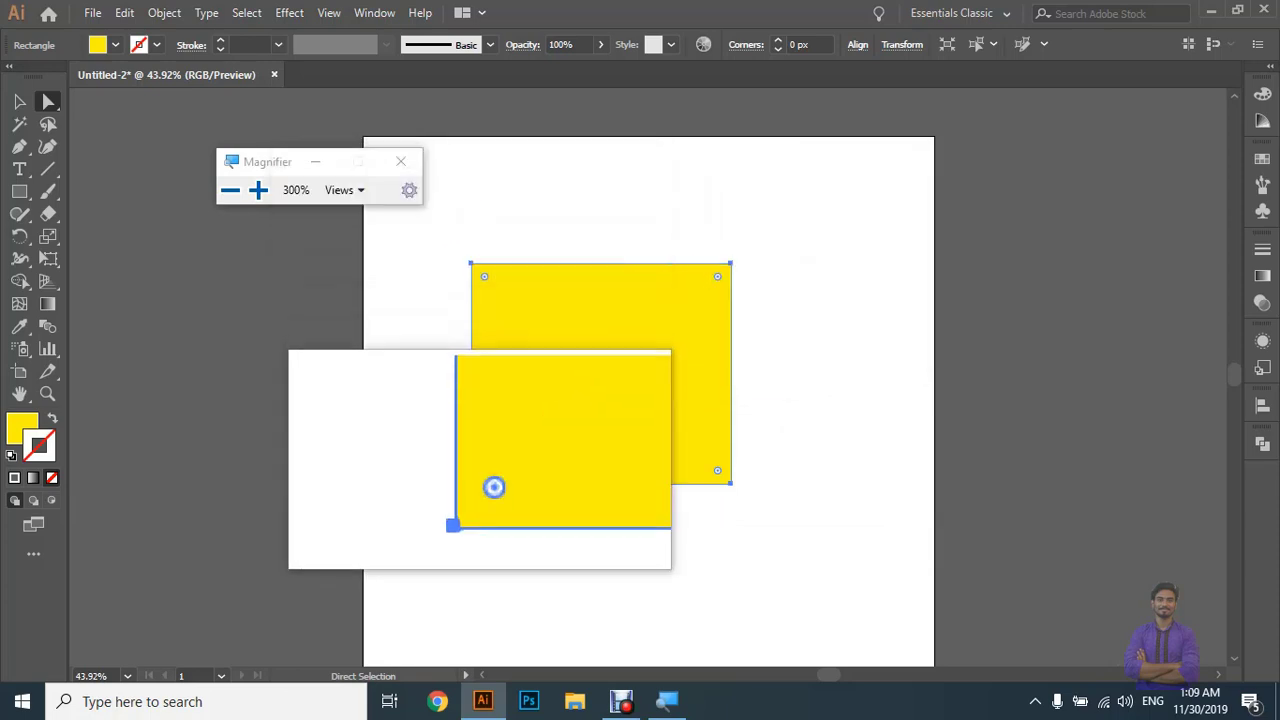
left_click(409, 163)
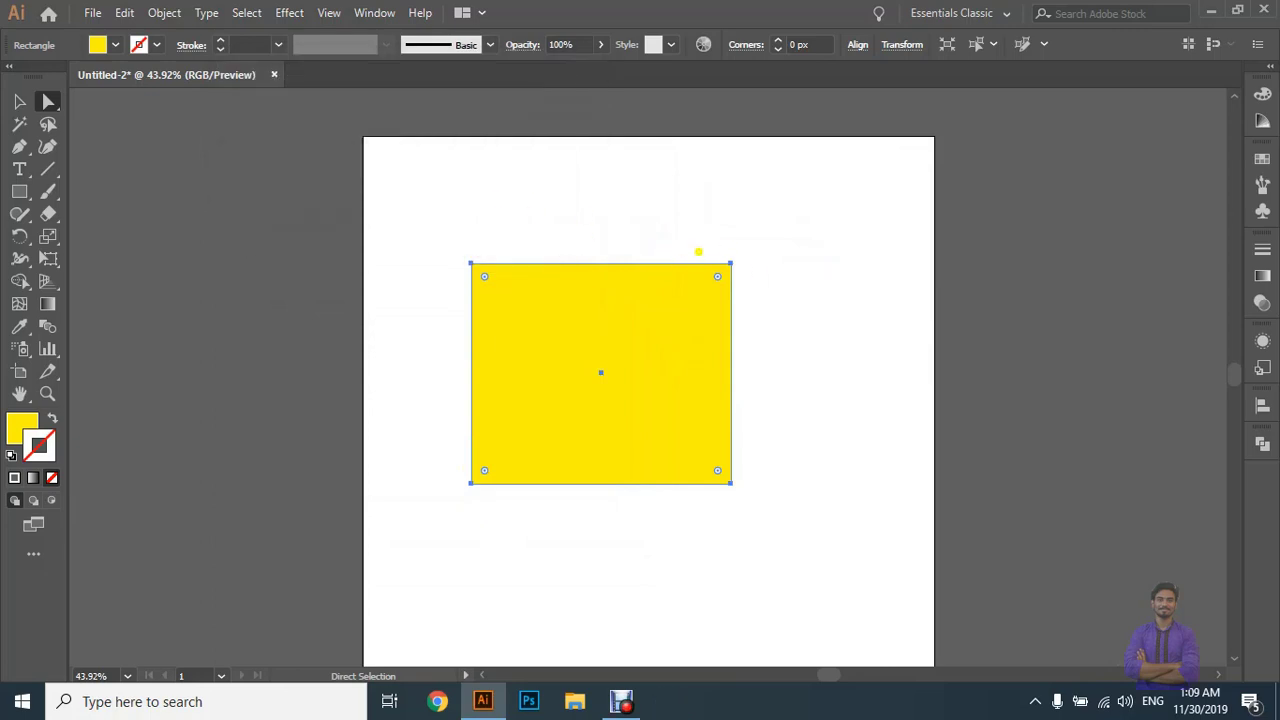
key("ctrl+equal")
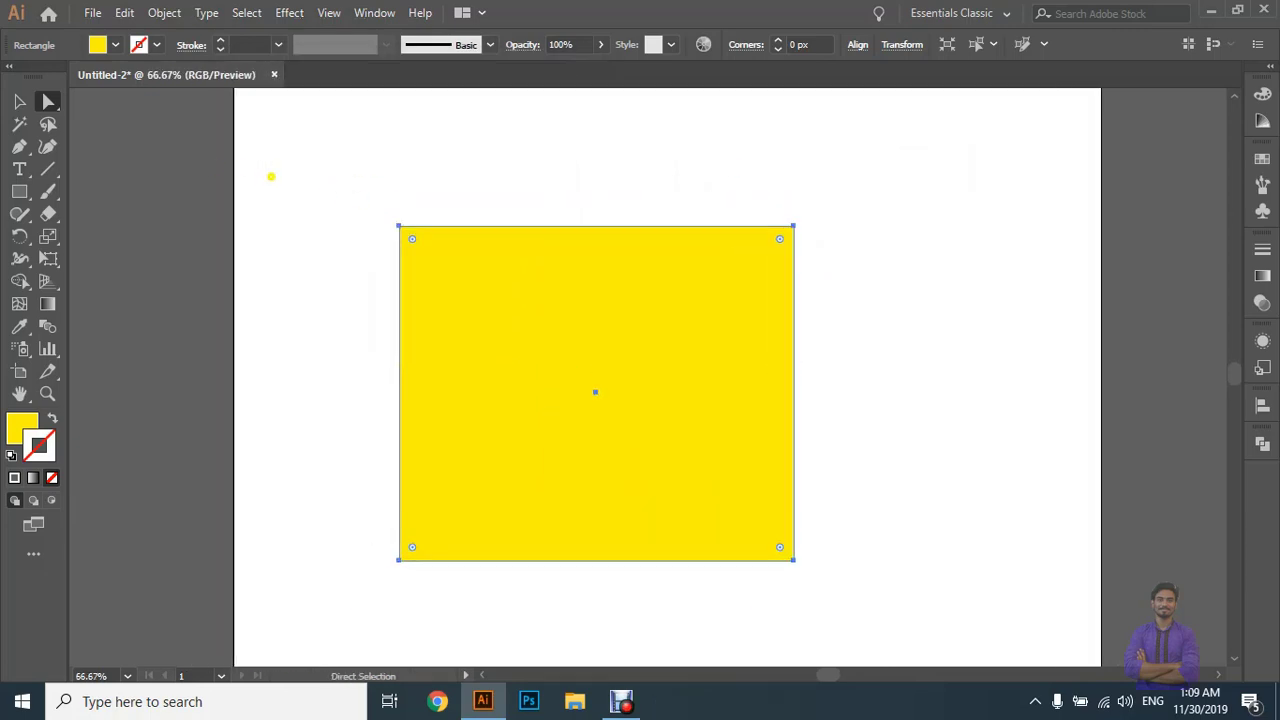
key("ctrl+minus")
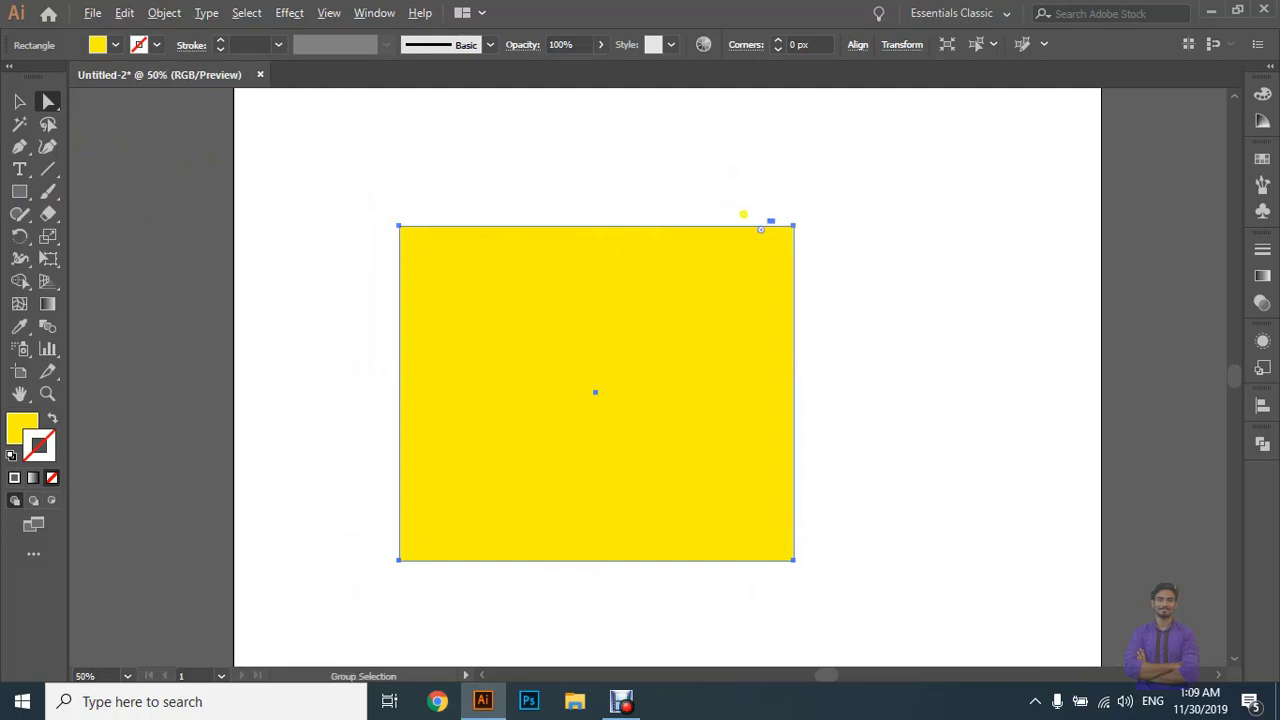
key("ctrl+minus")
key("ctrl+equal")
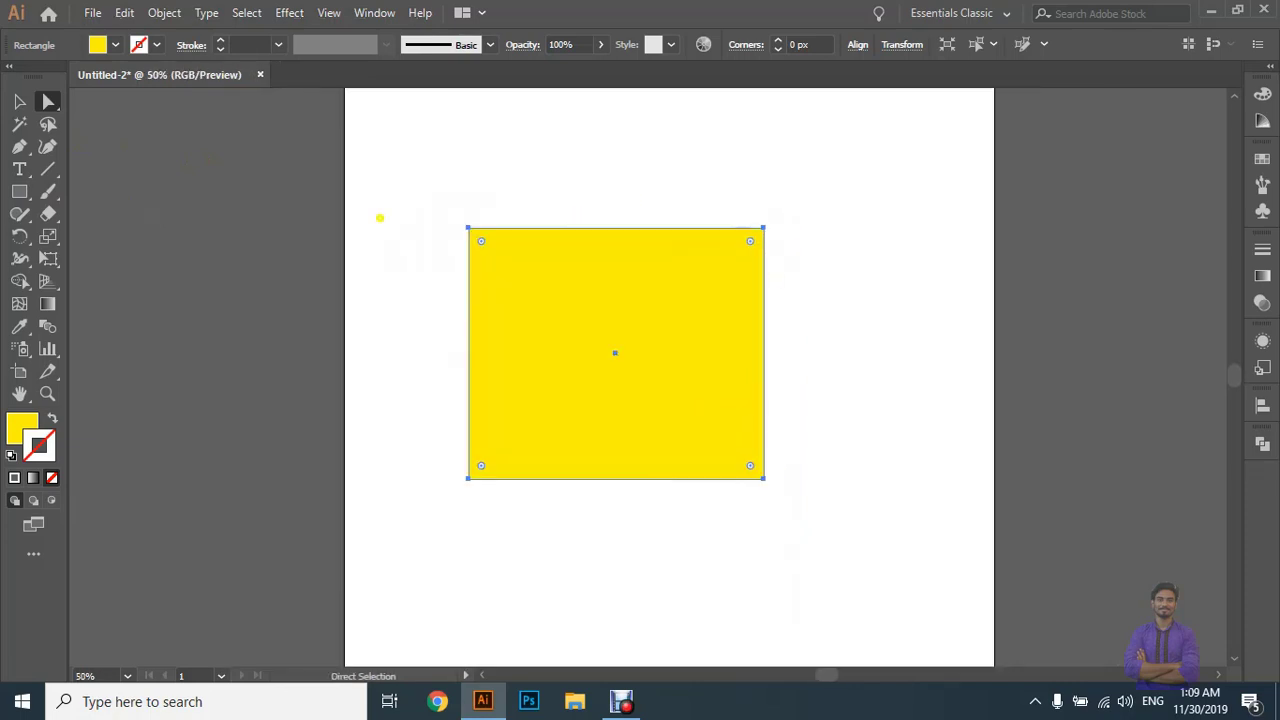
scroll(824, 241, "up", 1)
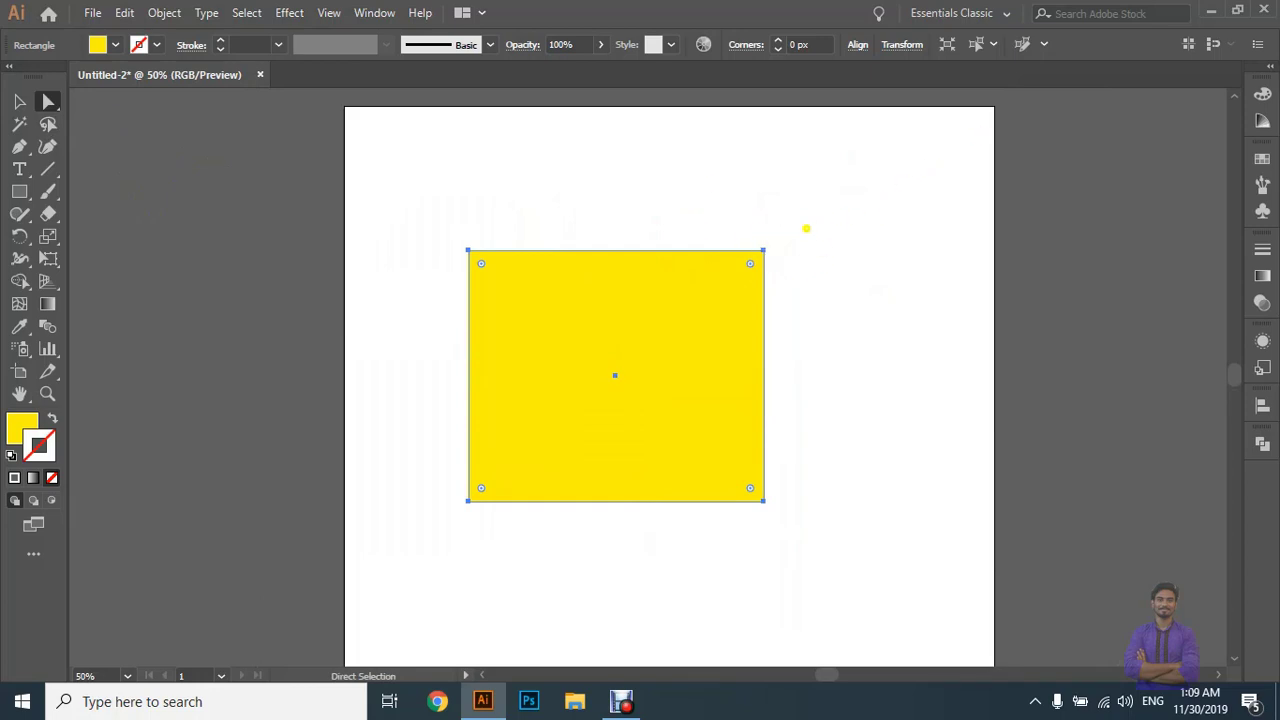
Try enlarging the rectangle from its upper-right corner with the Selection tool, and undo the scaling.
left_click(19, 101)
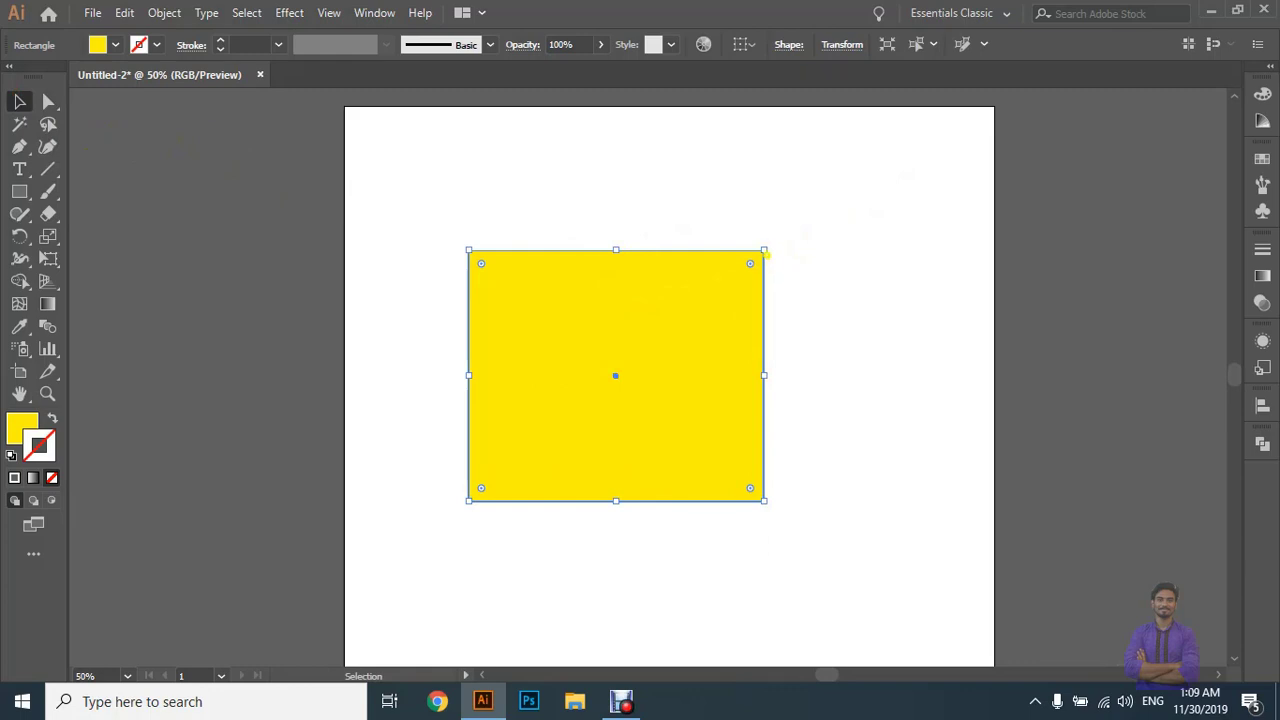
left_click_drag(766, 254, 920, 128)
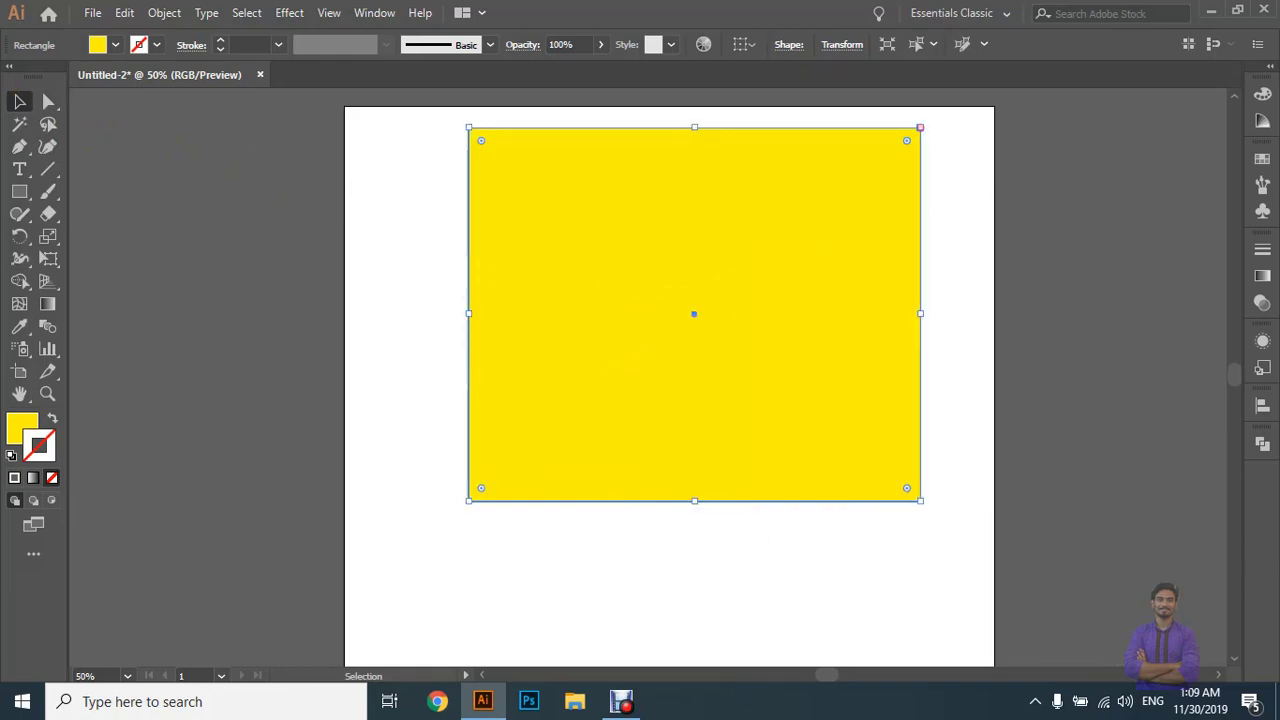
key("ctrl+z")
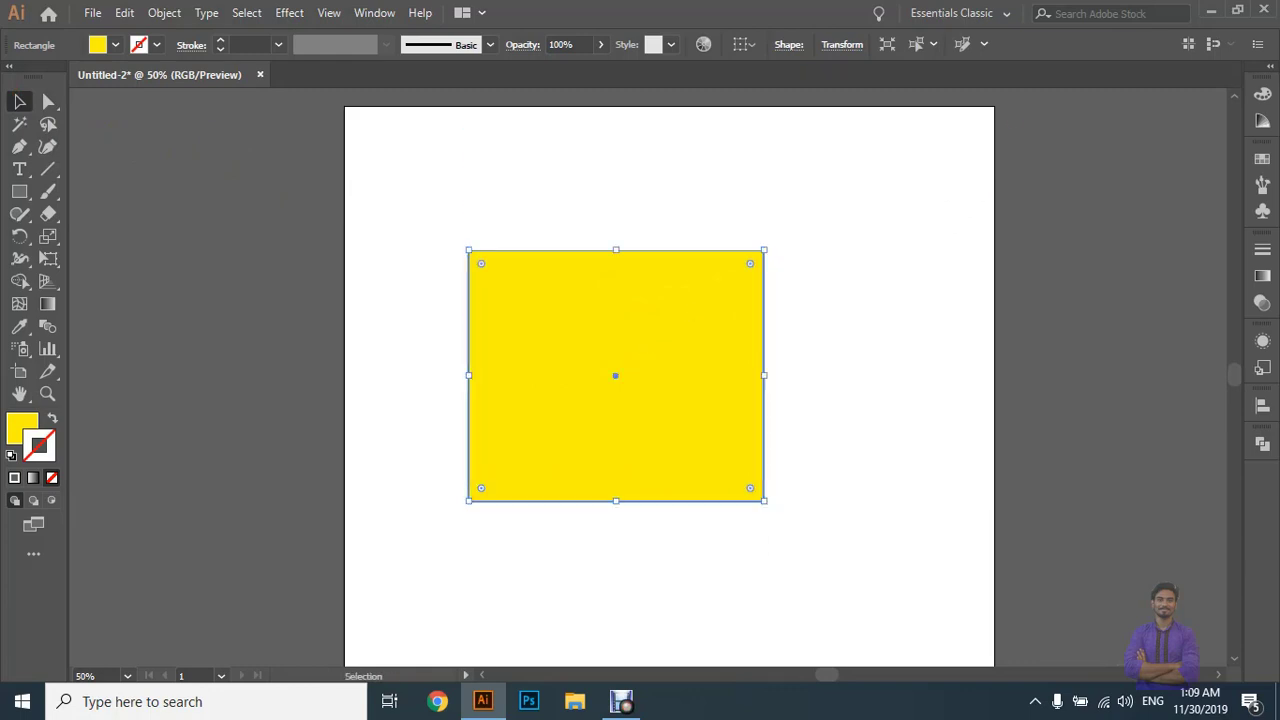
Select only the rectangle's upper-right anchor point with the Direct Selection tool and inspect it with the screen magnifier.
left_click(50, 102)
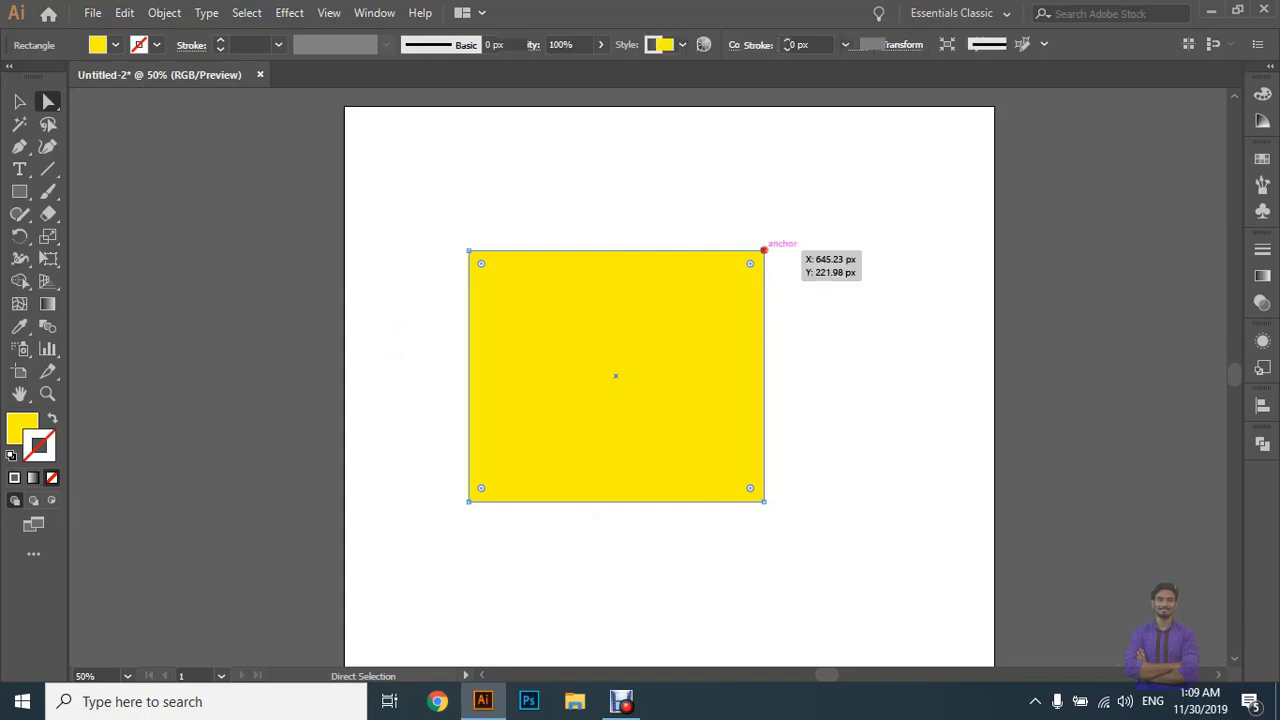
left_click(763, 250)
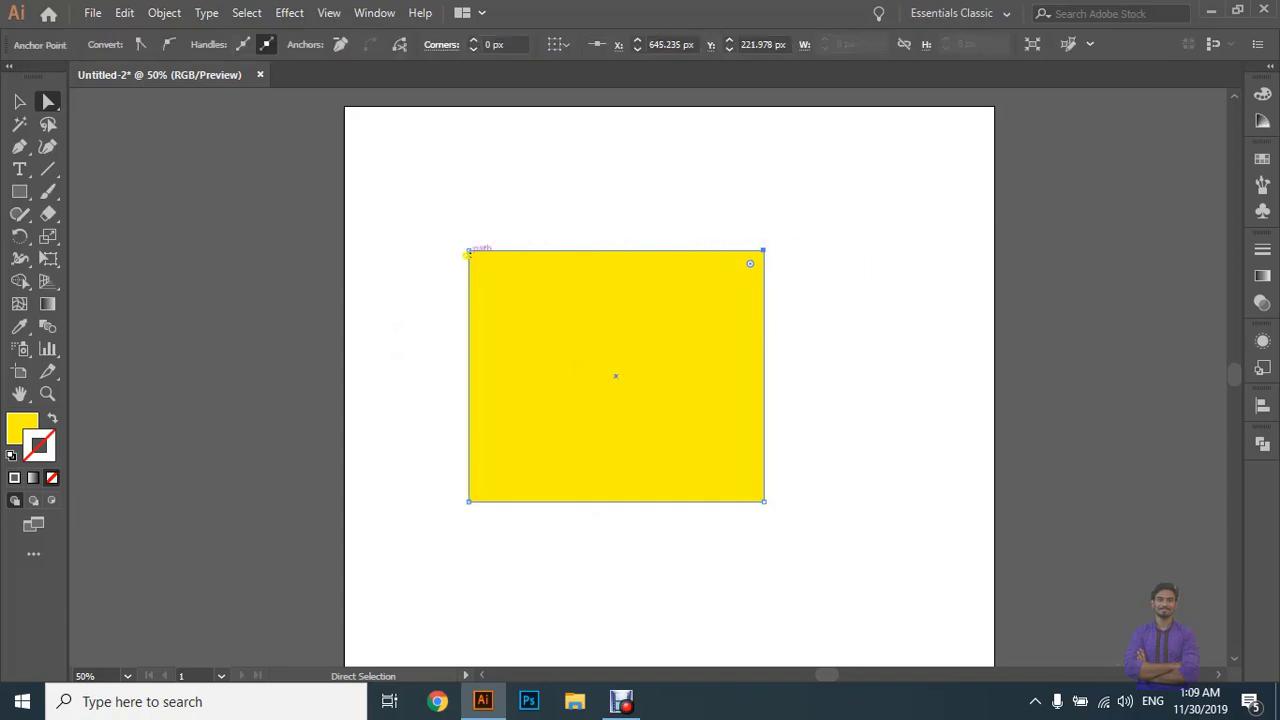
scroll(470, 250, "up", 3)
scroll(483, 241, "down", 4)
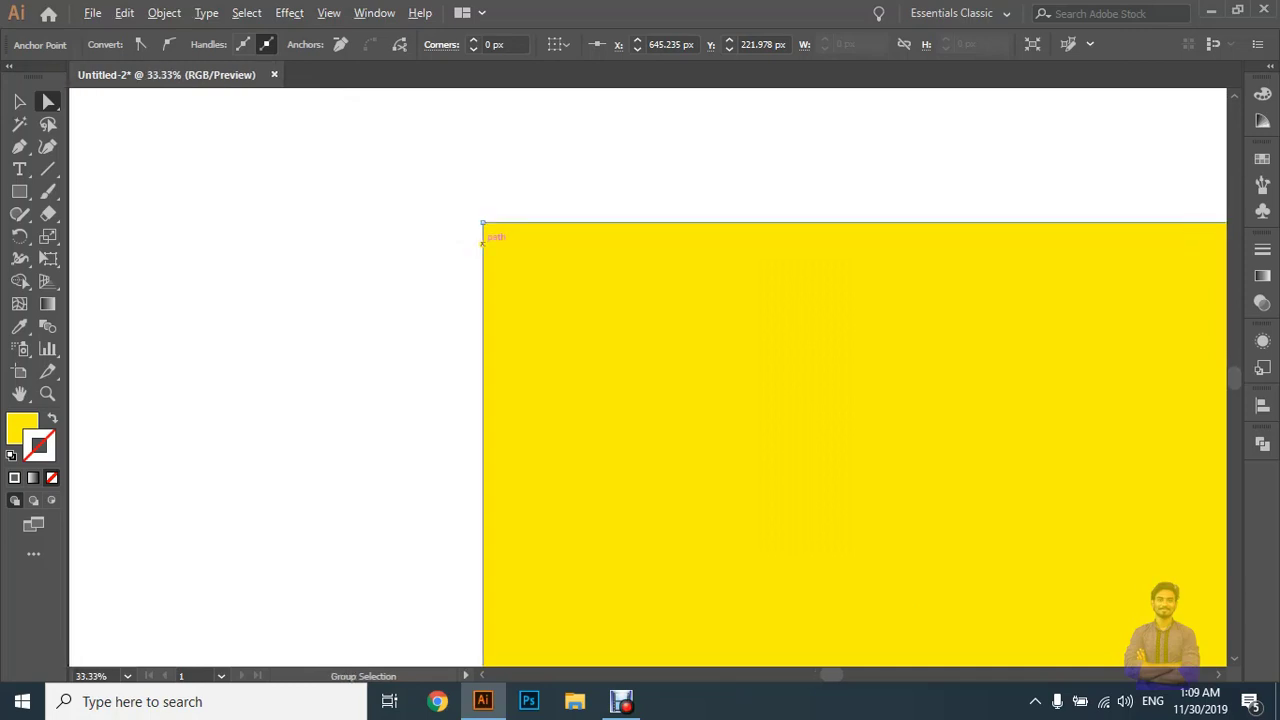
scroll(483, 241, "up", 2)
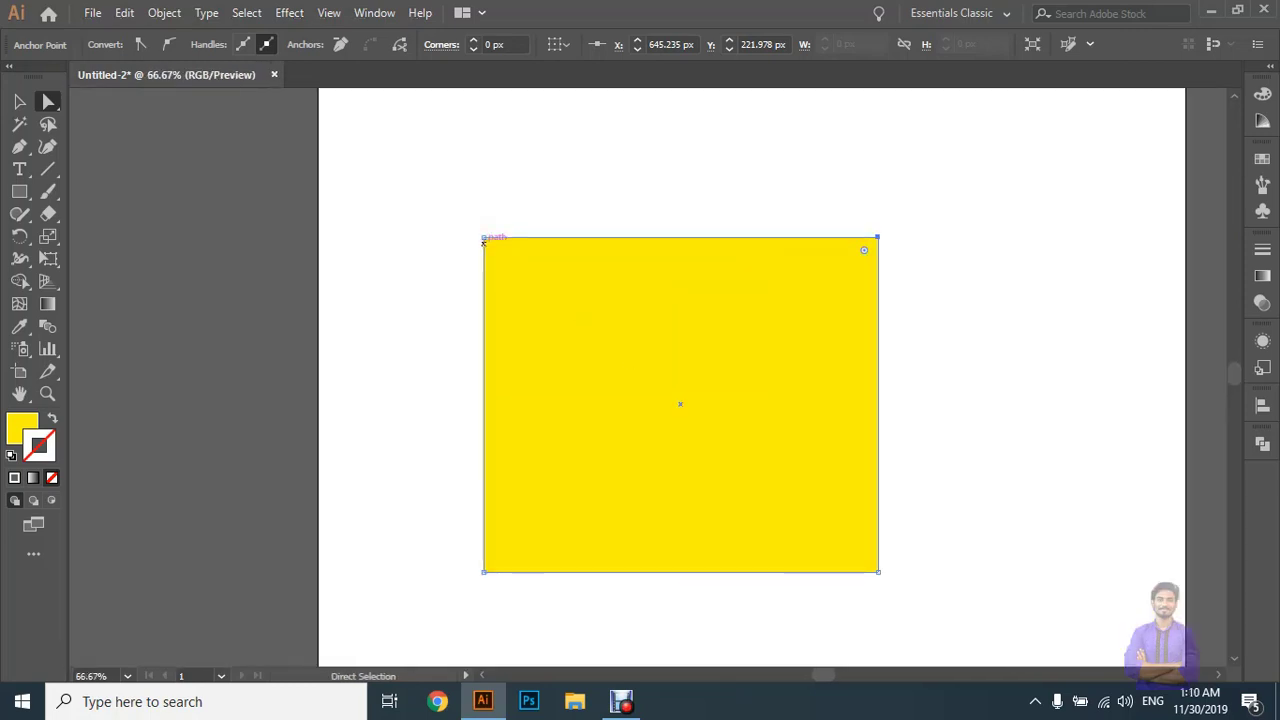
key("super+plus")
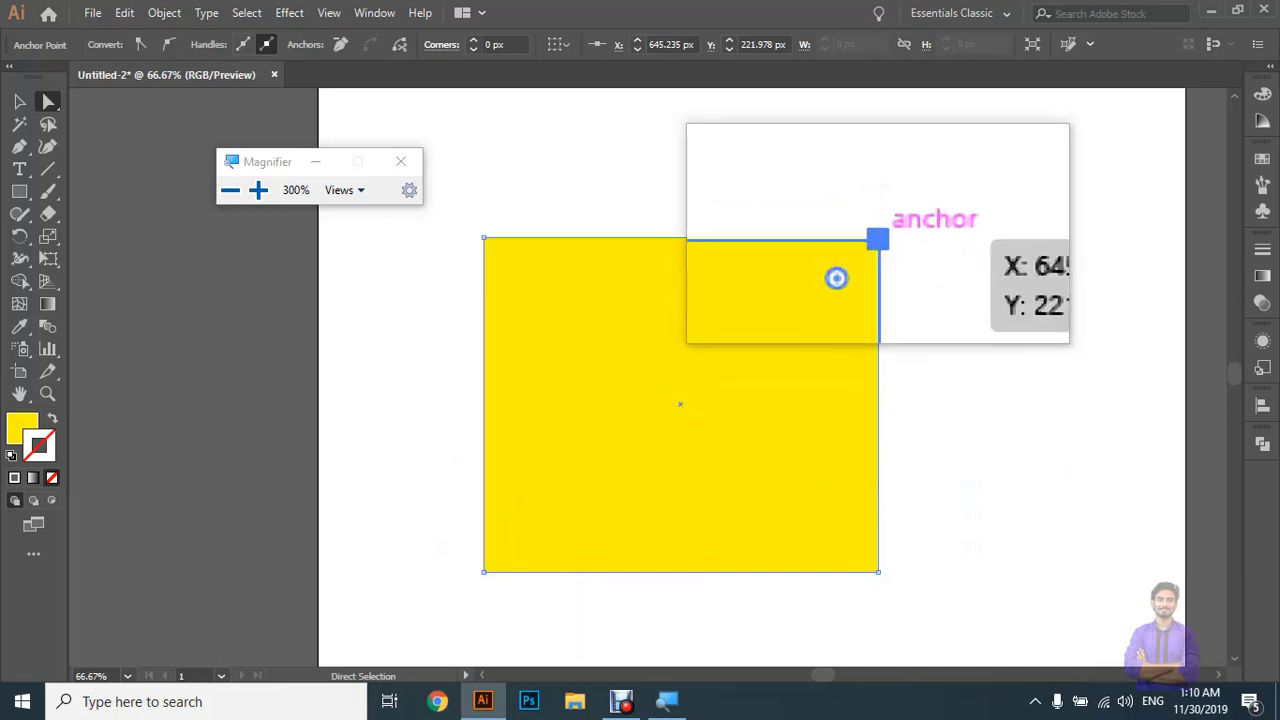
key("super+Escape")
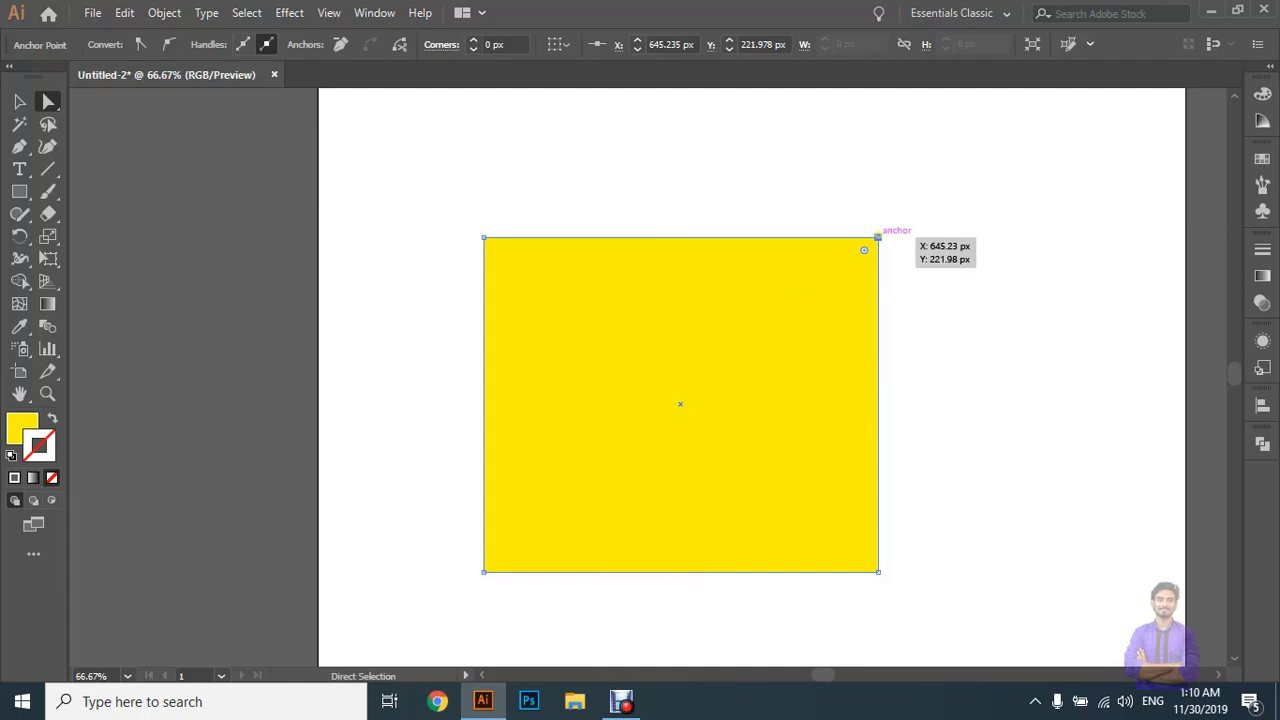
left_click(877, 237)
scroll(877, 237, "down", 1)
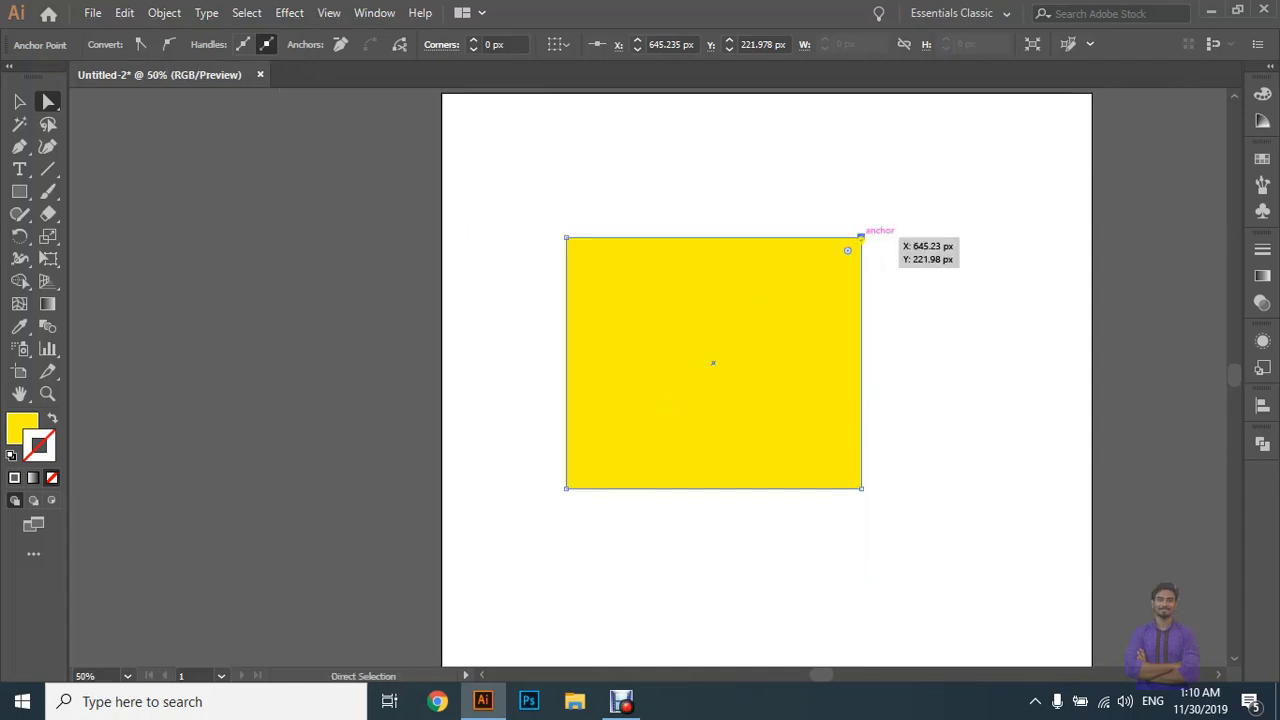
Pull the rectangle's upper-right anchor outward to about X 873, Y 88 px, and its two left anchors out to the artboard's left edge.
left_click_drag(861, 237, 1010, 150)
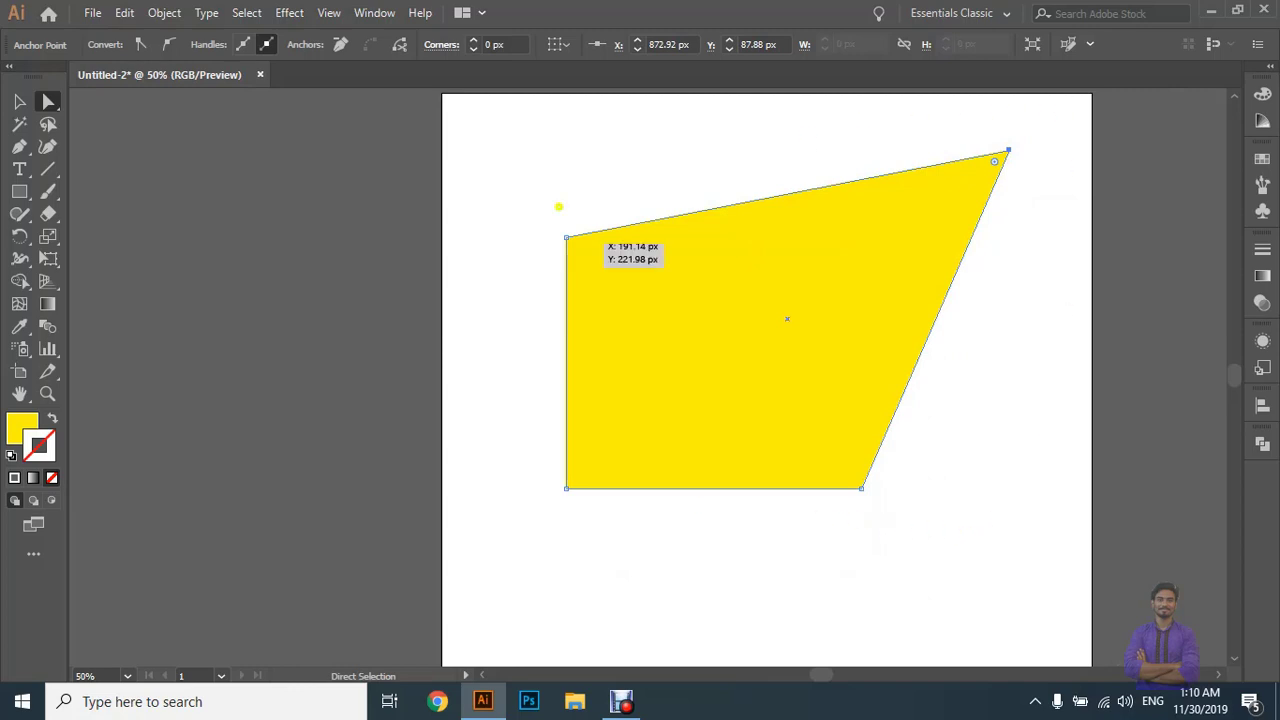
left_click(566, 488)
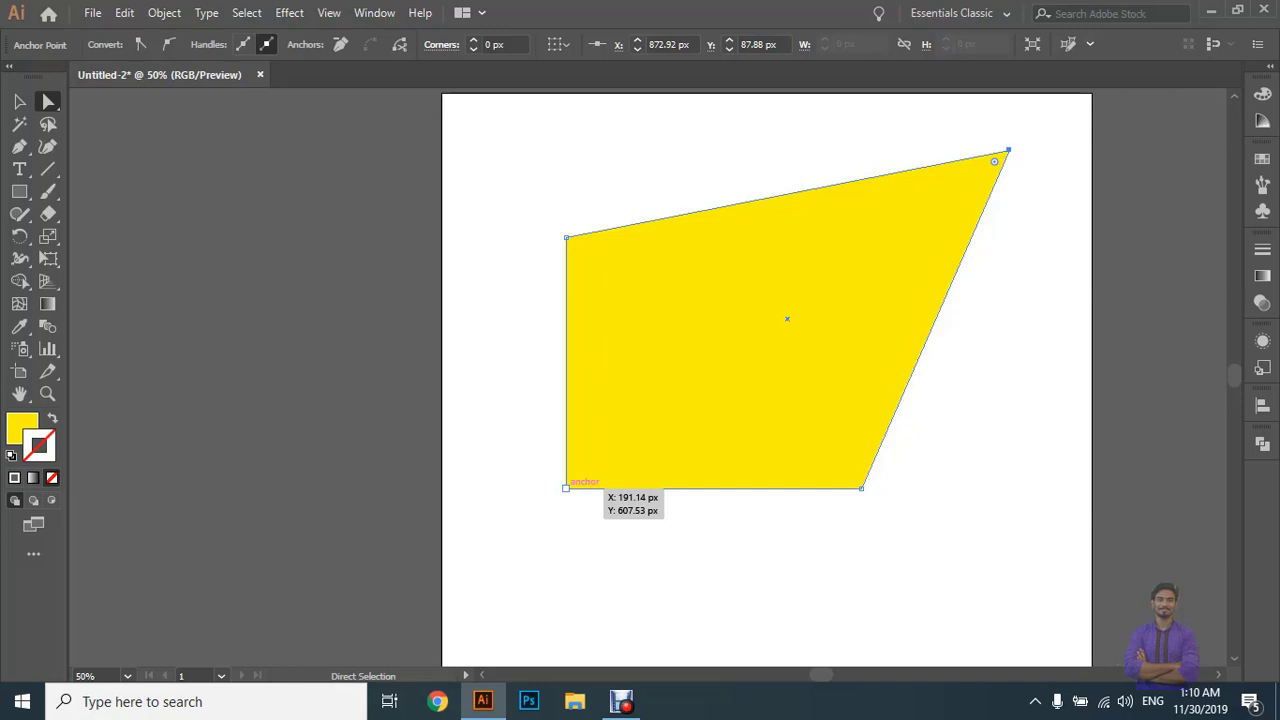
left_click_drag(566, 488, 310, 612)
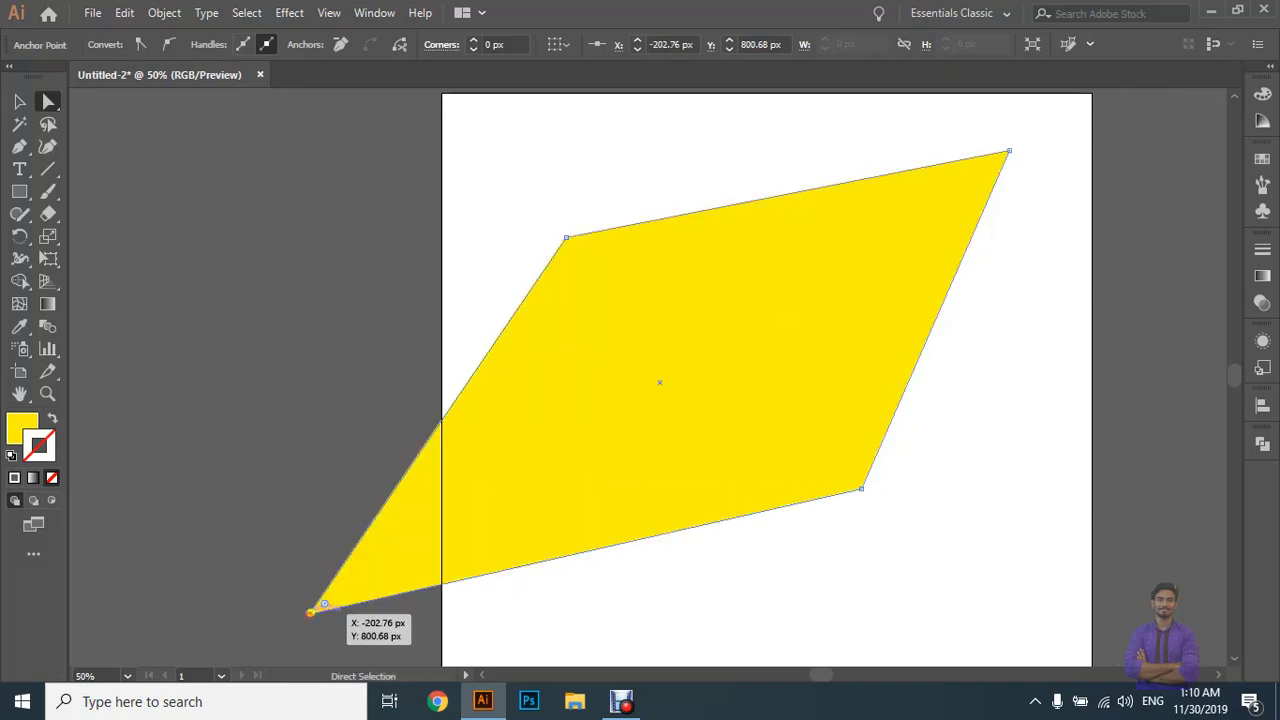
key("ctrl+z")
left_click(566, 488)
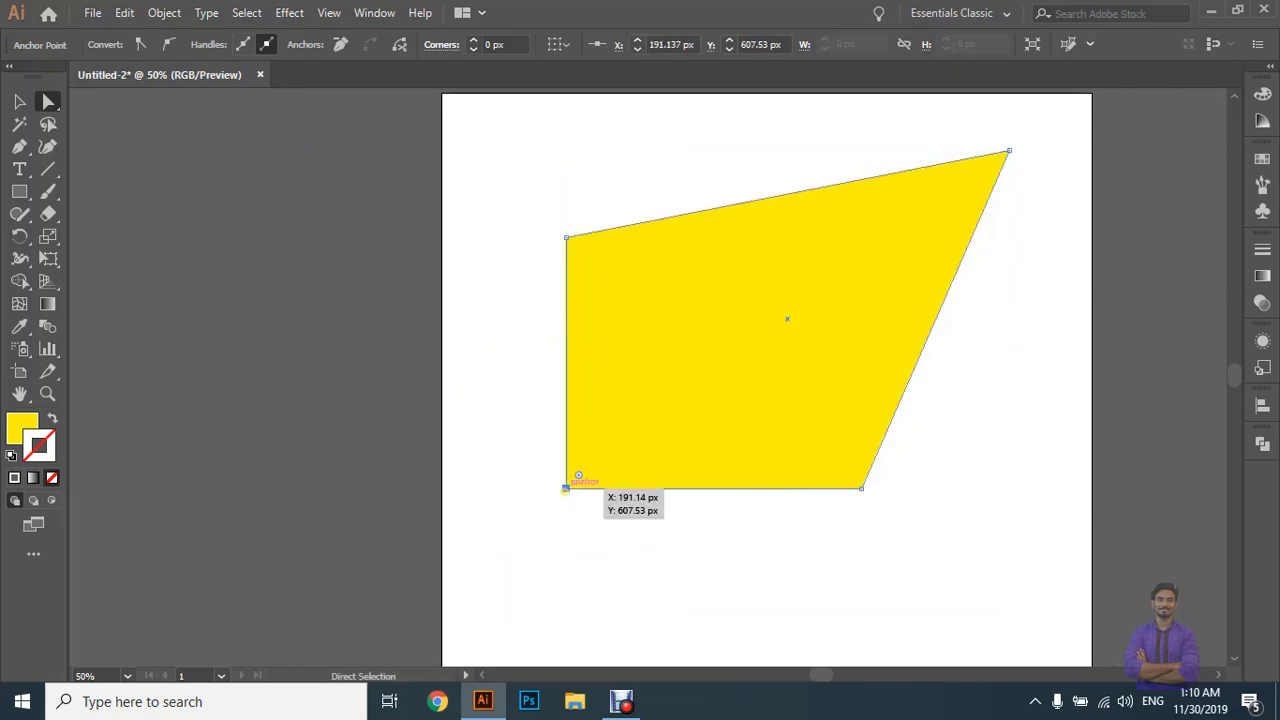
left_click_drag(566, 488, 443, 580)
left_click(566, 236)
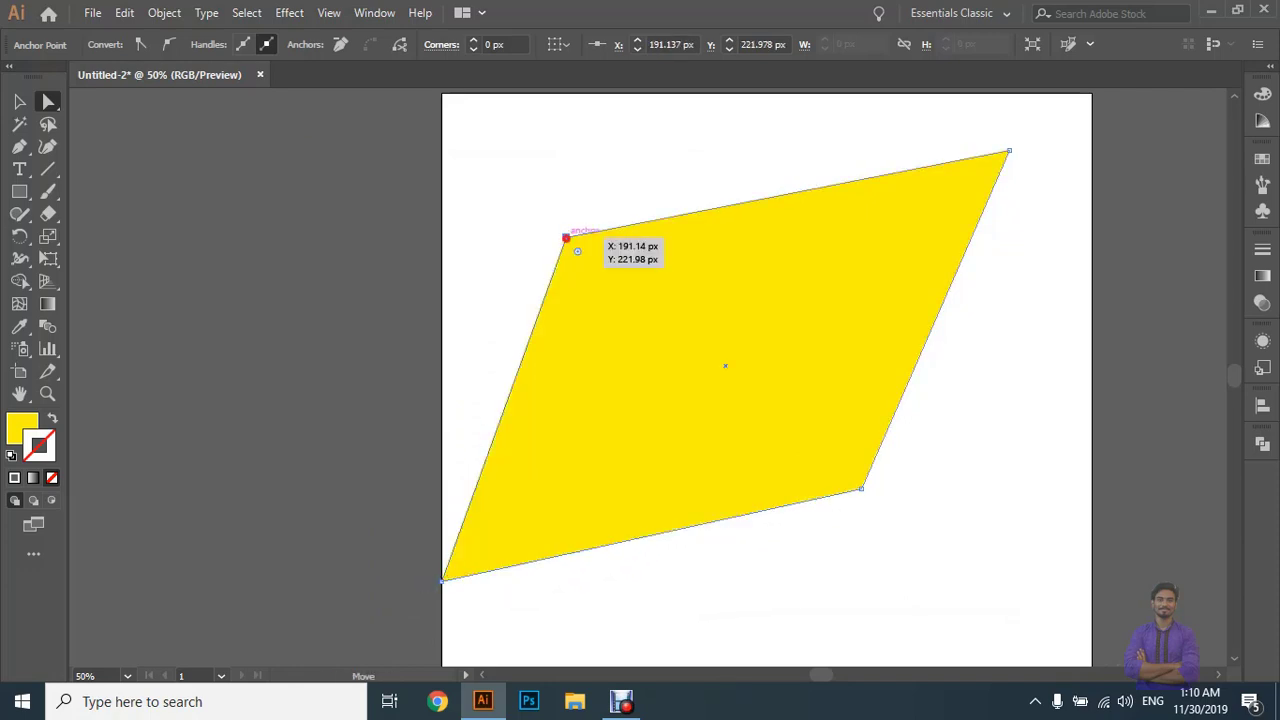
left_click_drag(566, 236, 443, 142)
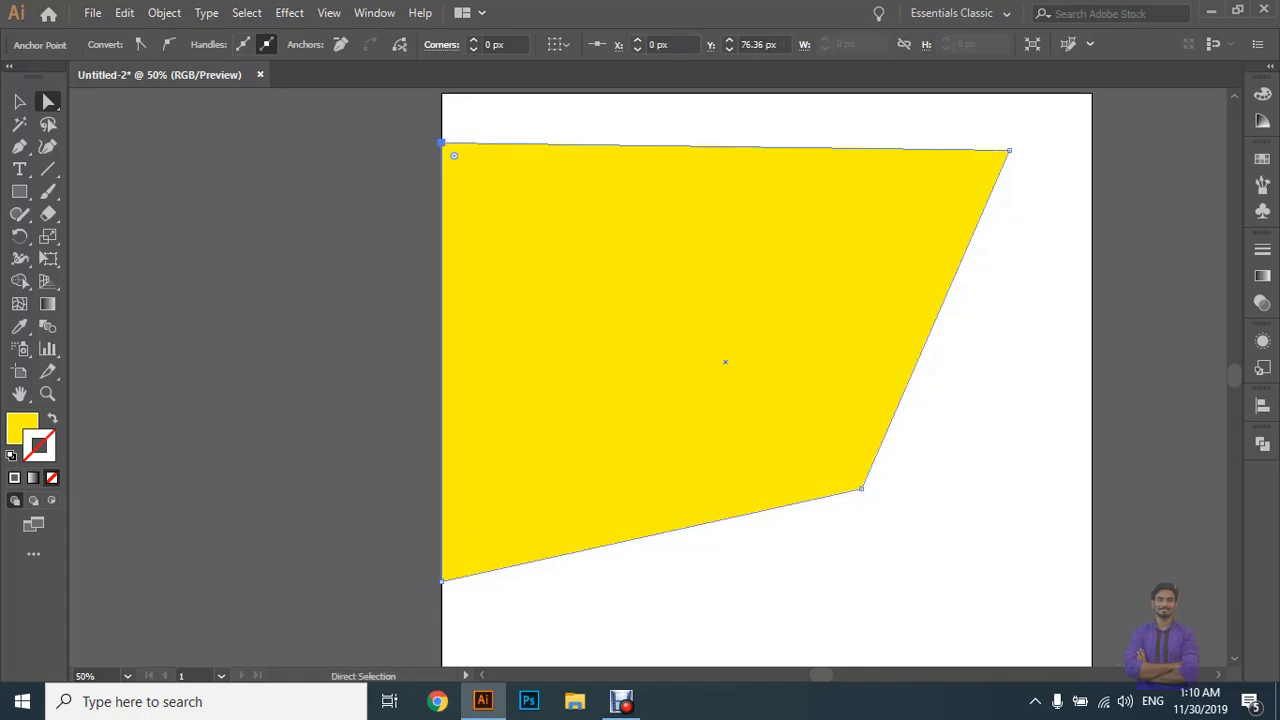
Move the lower-right anchor inward to form a triangle, and raise the upper-right anchor to about Y 76 px to level the top edge.
left_click(863, 490)
left_click_drag(862, 488, 732, 358)
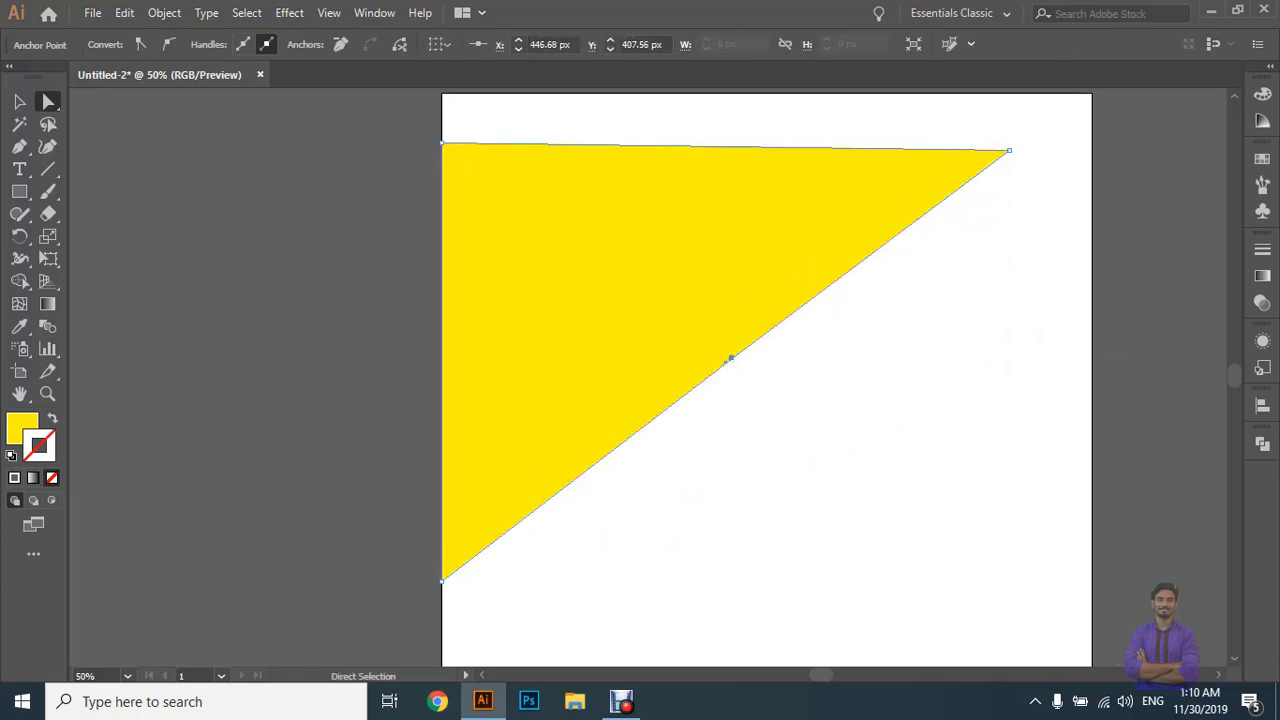
scroll(948, 260, "up", 2)
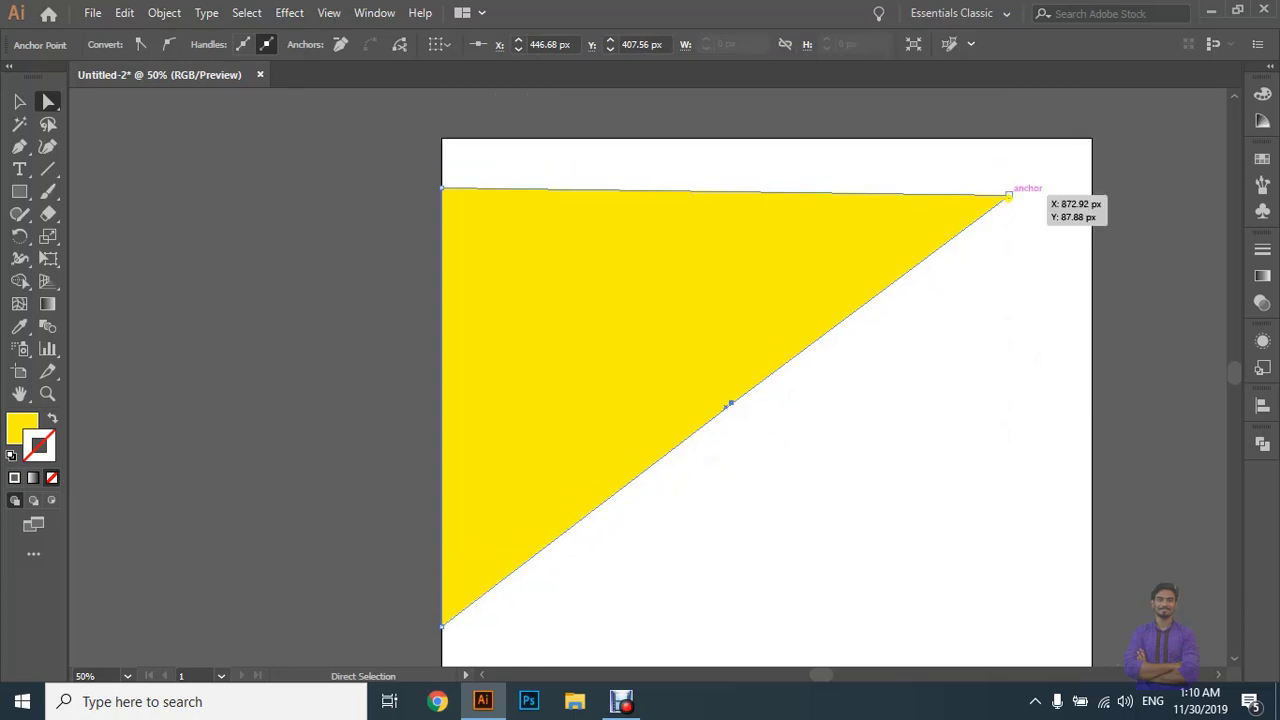
left_click_drag(1010, 193, 1008, 187)
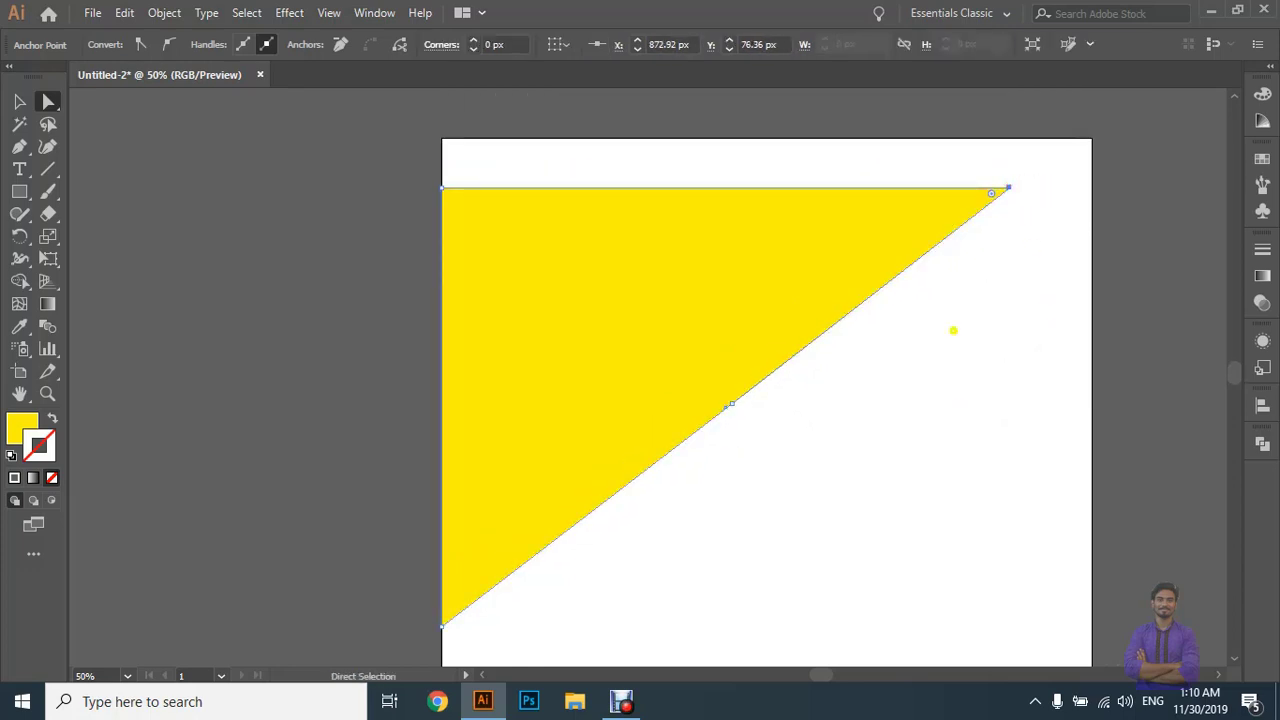
Undo the anchor point moves until the original rectangle shape is restored.
key("ctrl+minus")
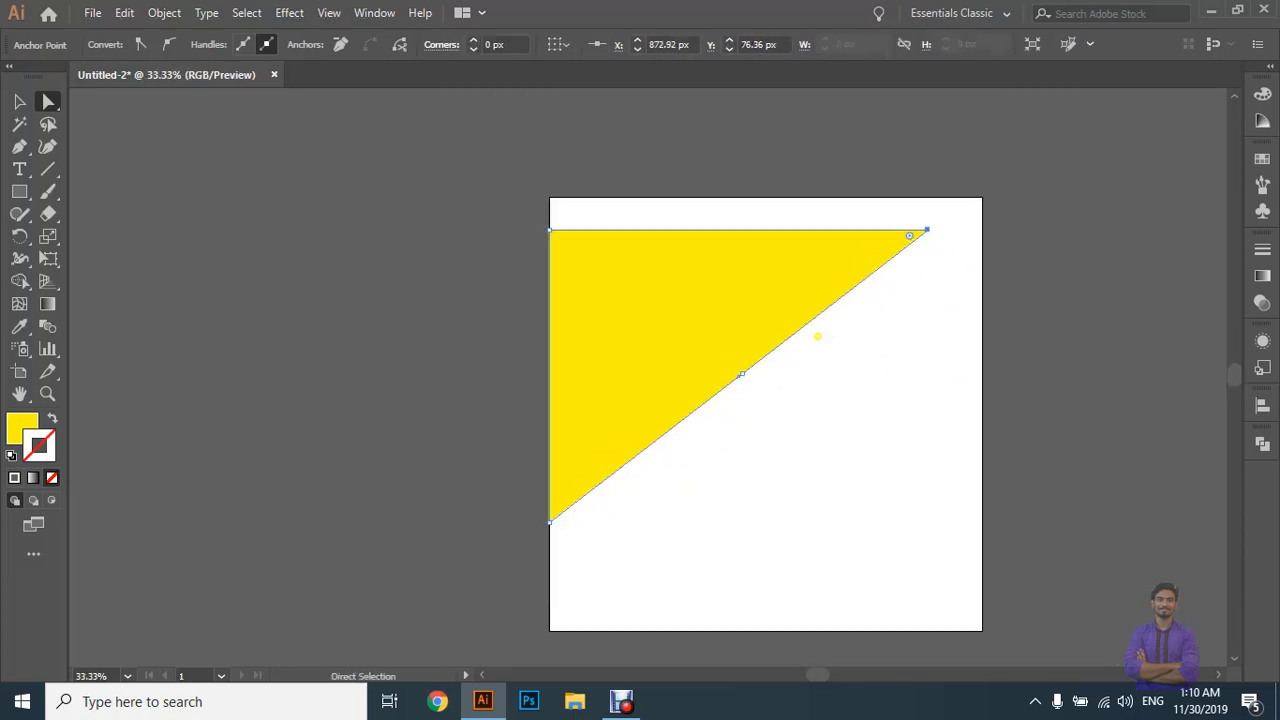
left_click_drag(880, 367, 830, 460)
key("ctrl+z")
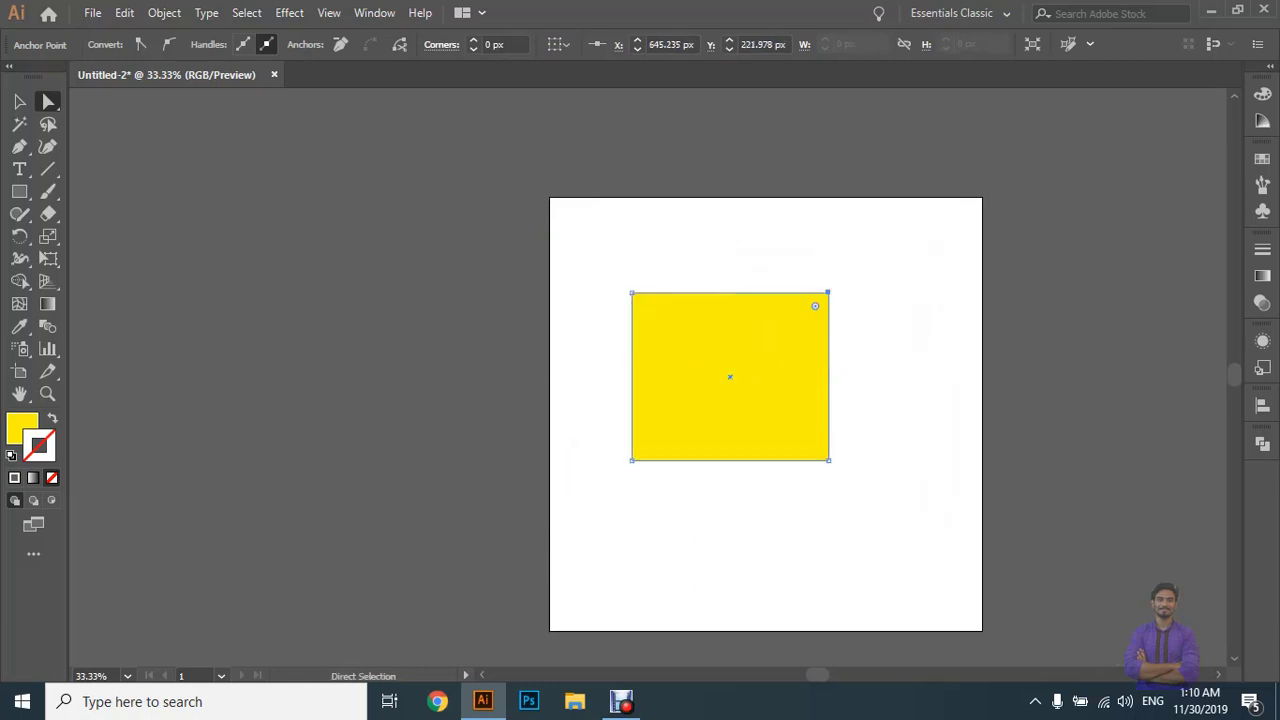
Try pulling the rectangle's upper-right and lower-right anchor points outward one at a time, and undo both moves.
key("ctrl+plus")
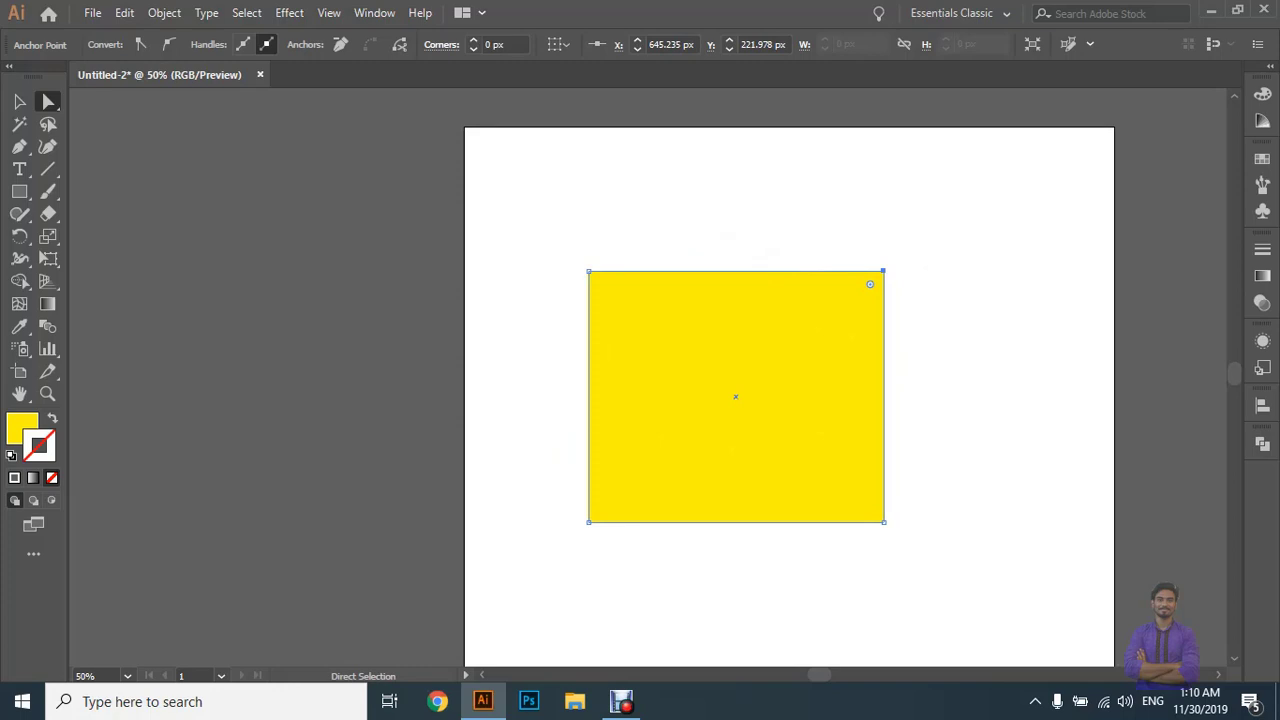
left_click_drag(883, 271, 1052, 189)
left_click_drag(886, 521, 1029, 462)
key("ctrl+z")
key("ctrl+z")
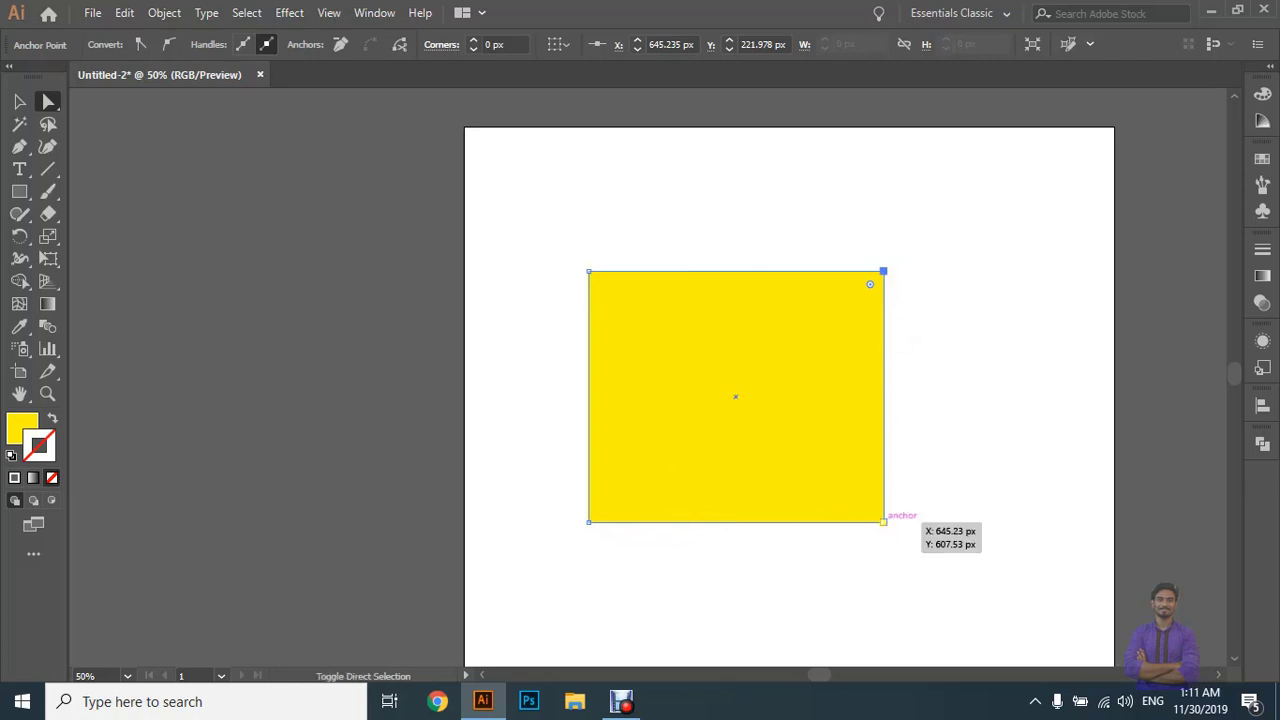
Select both right-hand anchor points together and move them outward and down to skew the rectangle into a parallelogram.
left_click(884, 521, "shift")
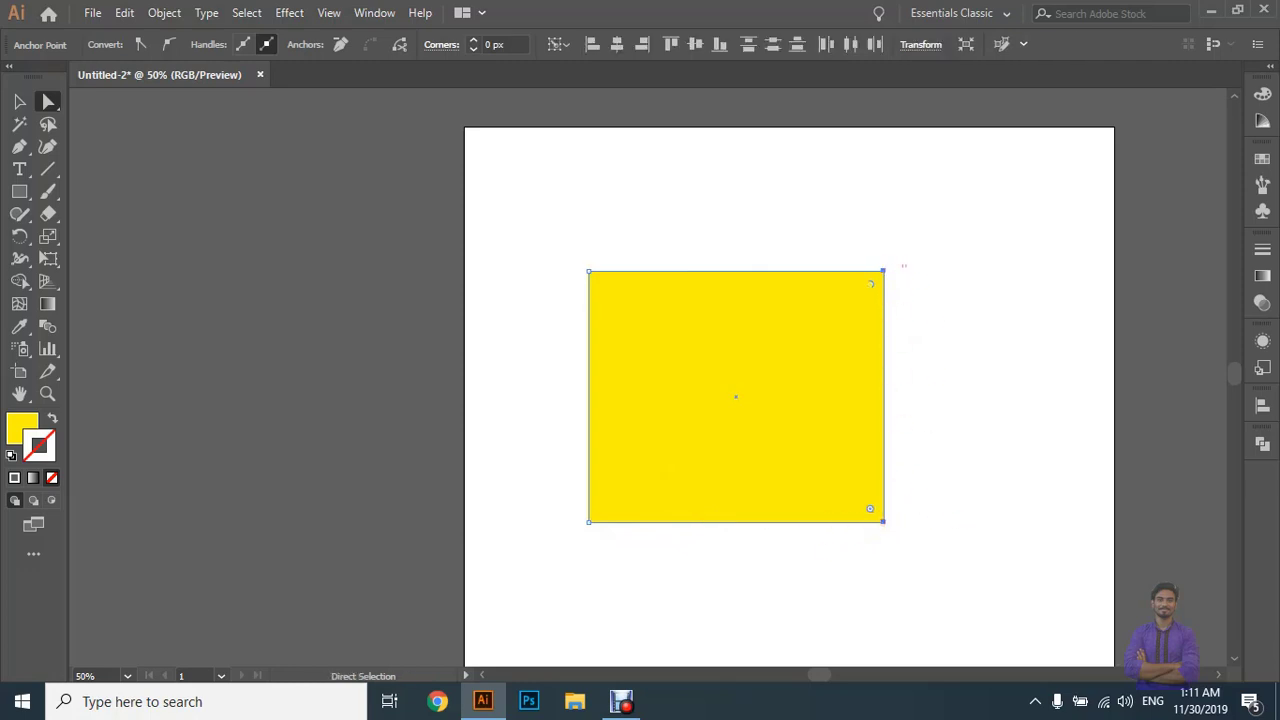
scroll(921, 507, "down", 1)
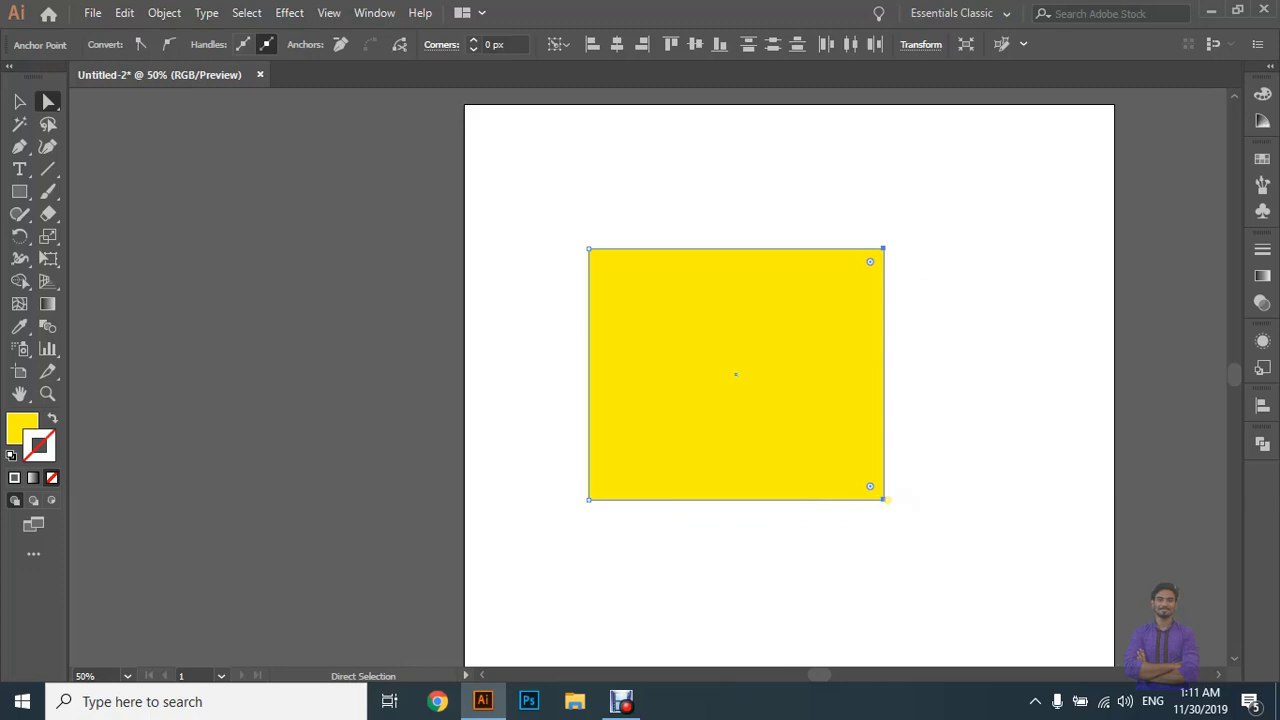
left_click_drag(884, 499, 1080, 455)
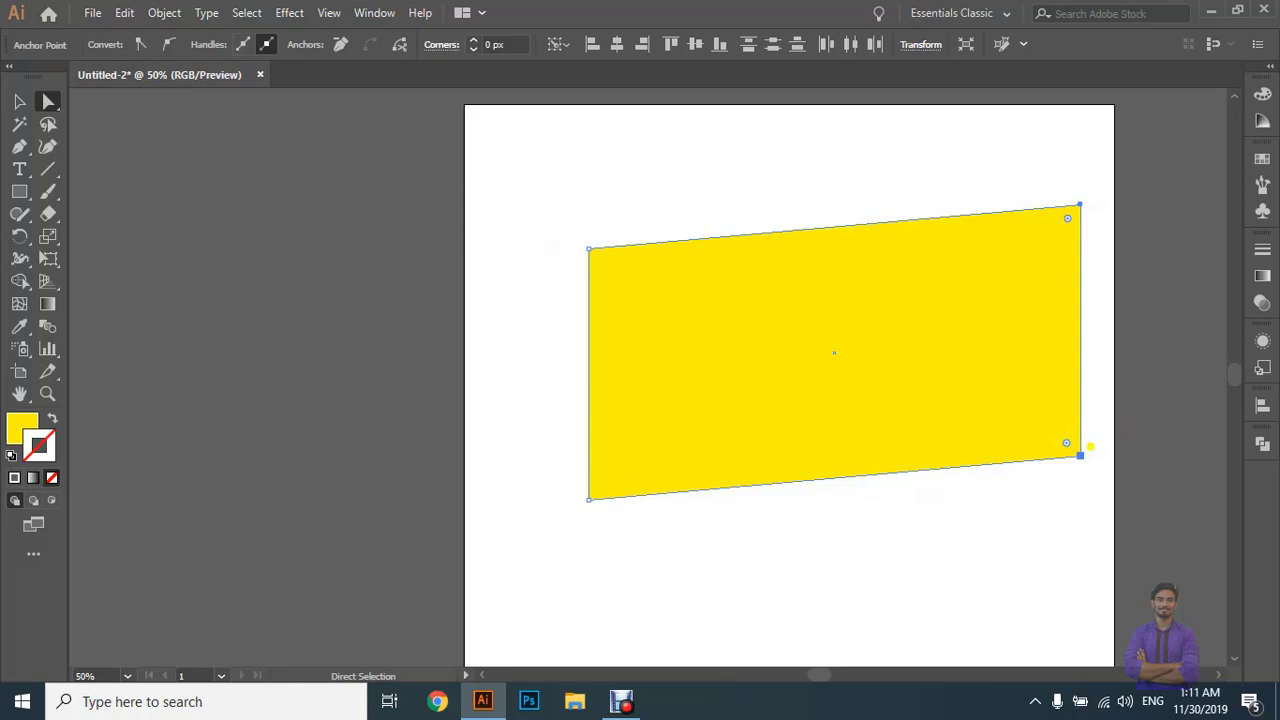
left_click_drag(1077, 455, 909, 617)
scroll(979, 273, "up", 2)
scroll(951, 311, "down", 1)
scroll(957, 440, "down", 3)
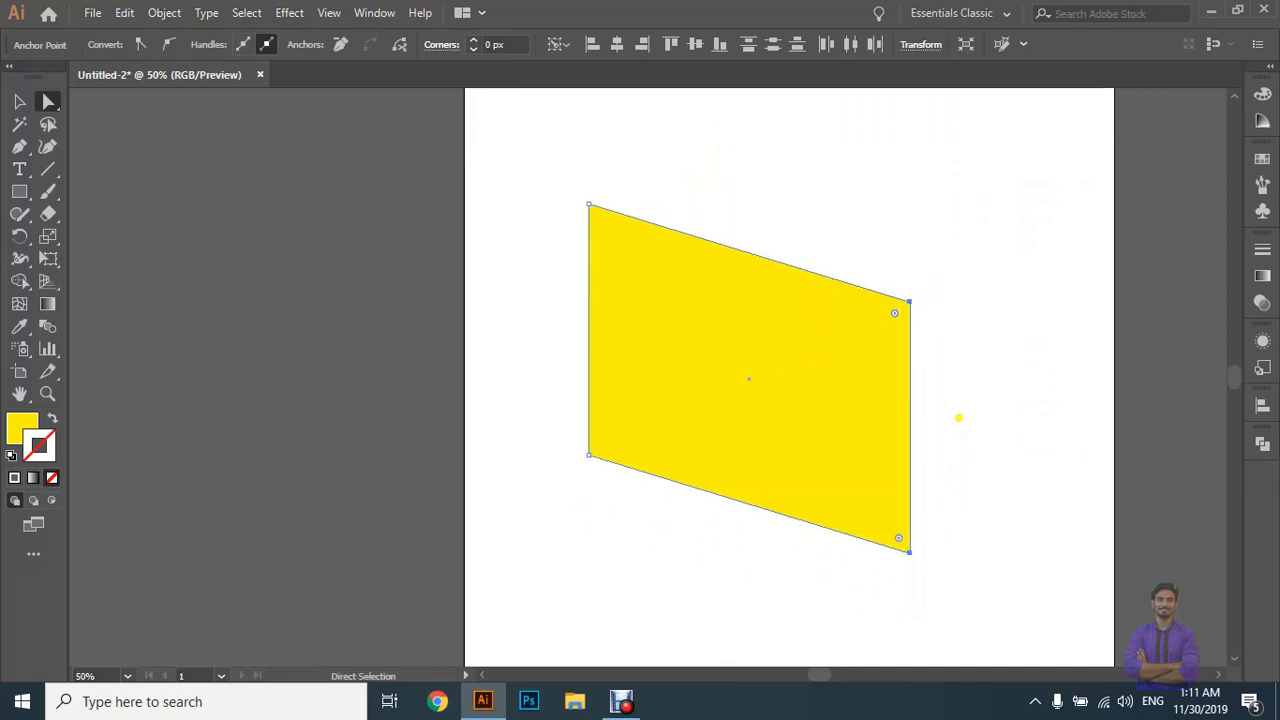
scroll(958, 418, "up", 2)
left_click(981, 408)
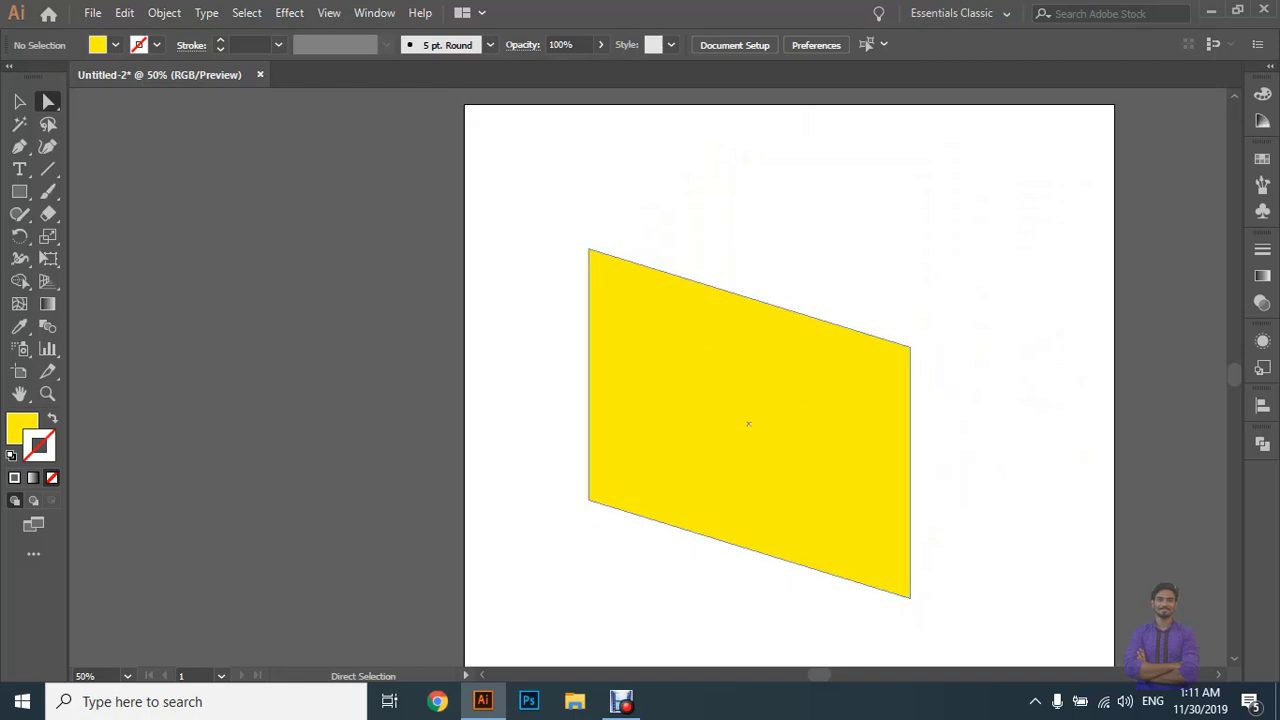
Try pulling the parallelogram's upper-right anchor out to about X 948, Y 145 px, and undo the move.
left_click(894, 432)
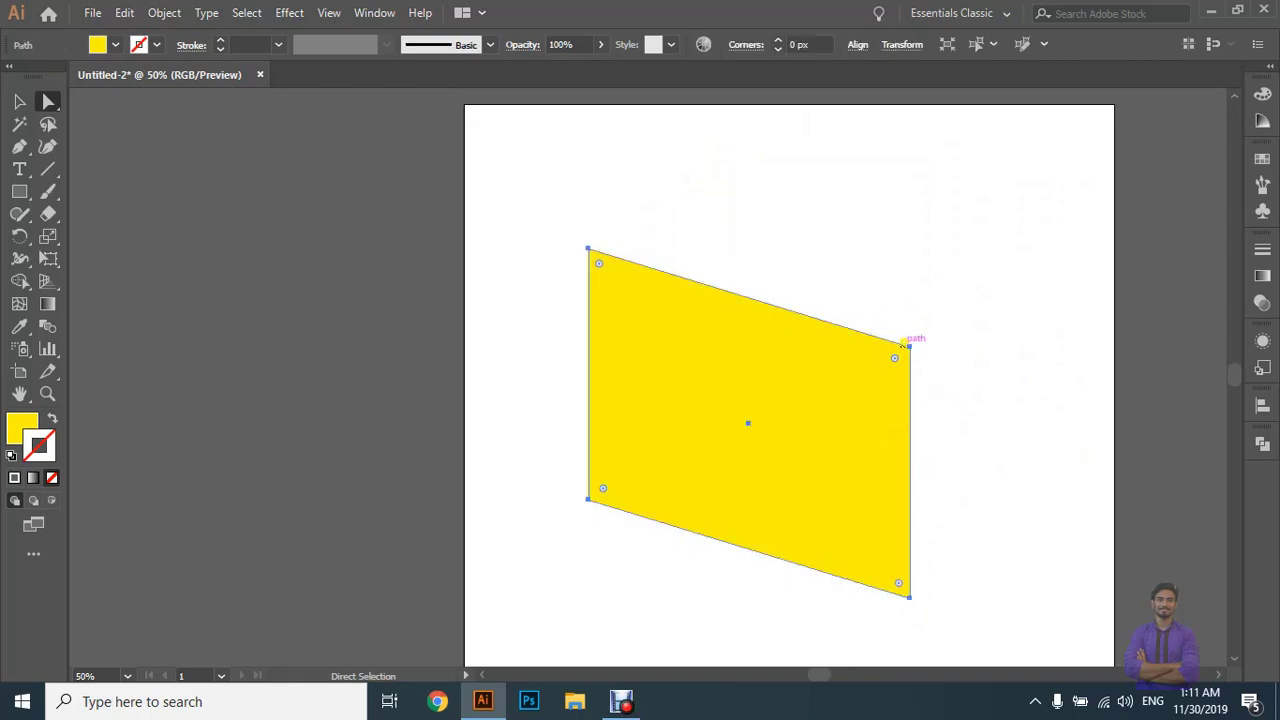
left_click_drag(909, 347, 1080, 200)
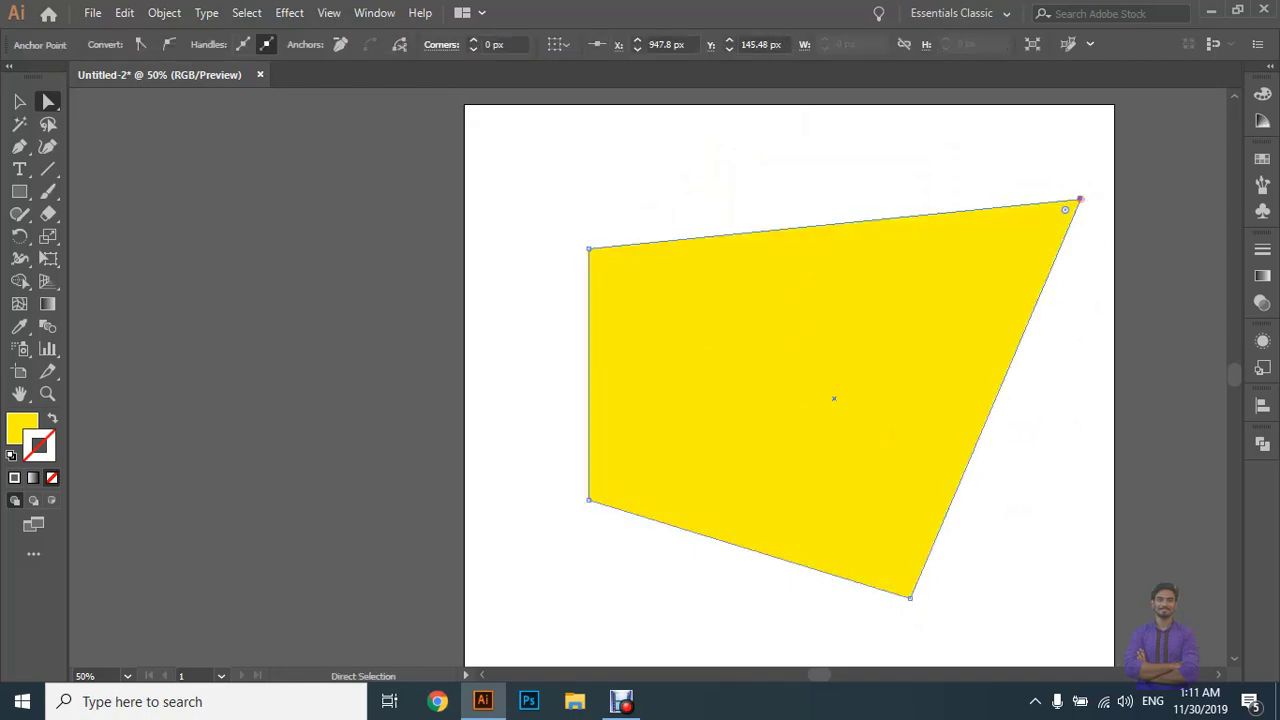
left_click(1047, 453)
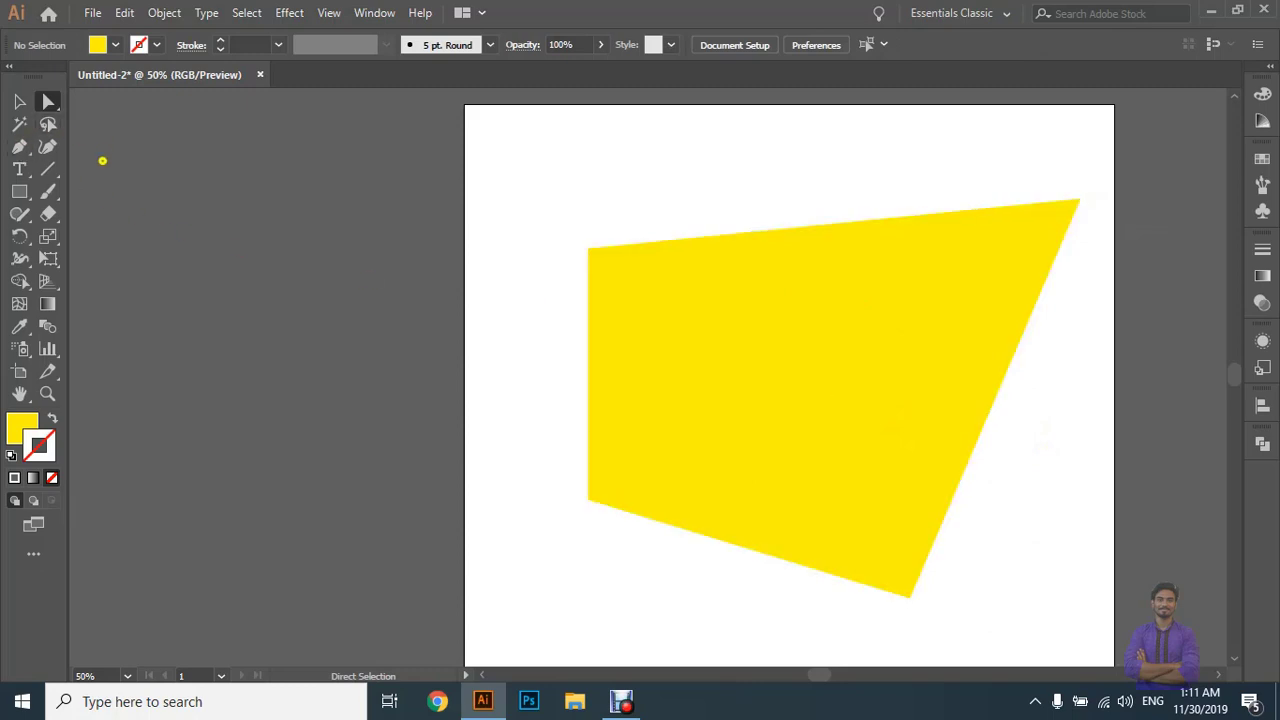
key("ctrl+z")
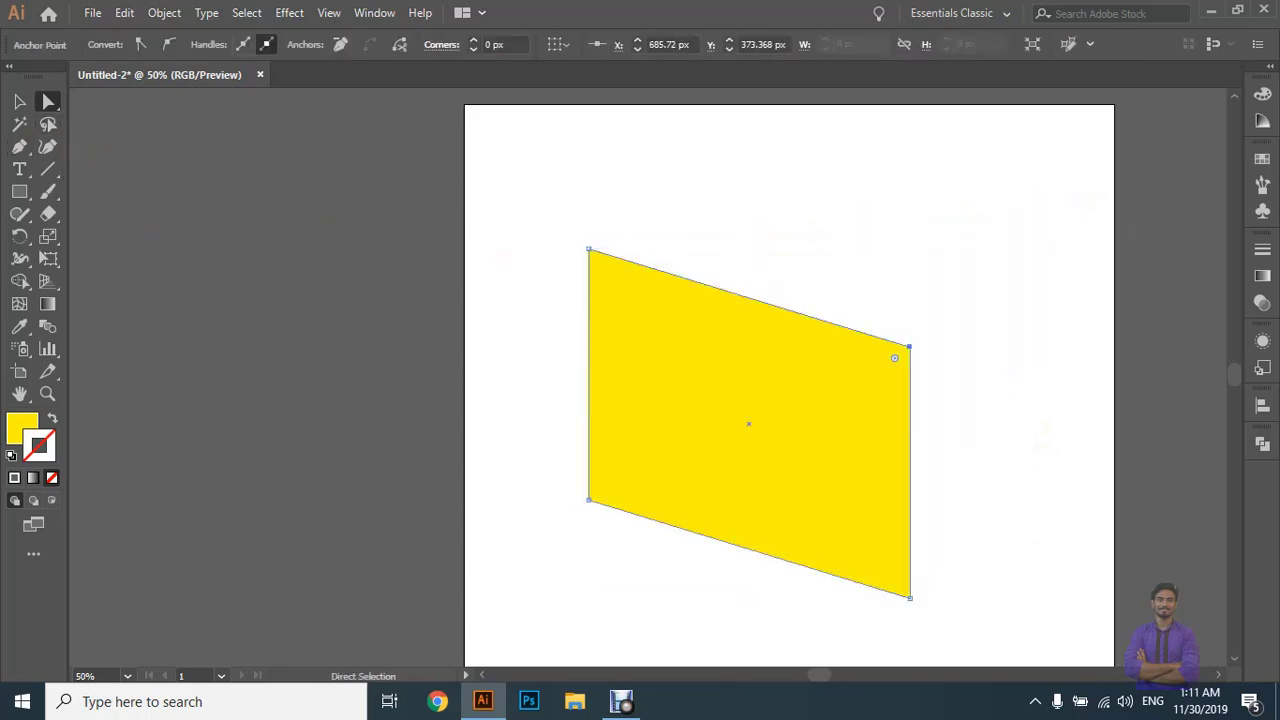
Copy the yellow parallelogram, paste the duplicate in place over the original, and clear the selection.
left_click(406, 261)
left_click(709, 358)
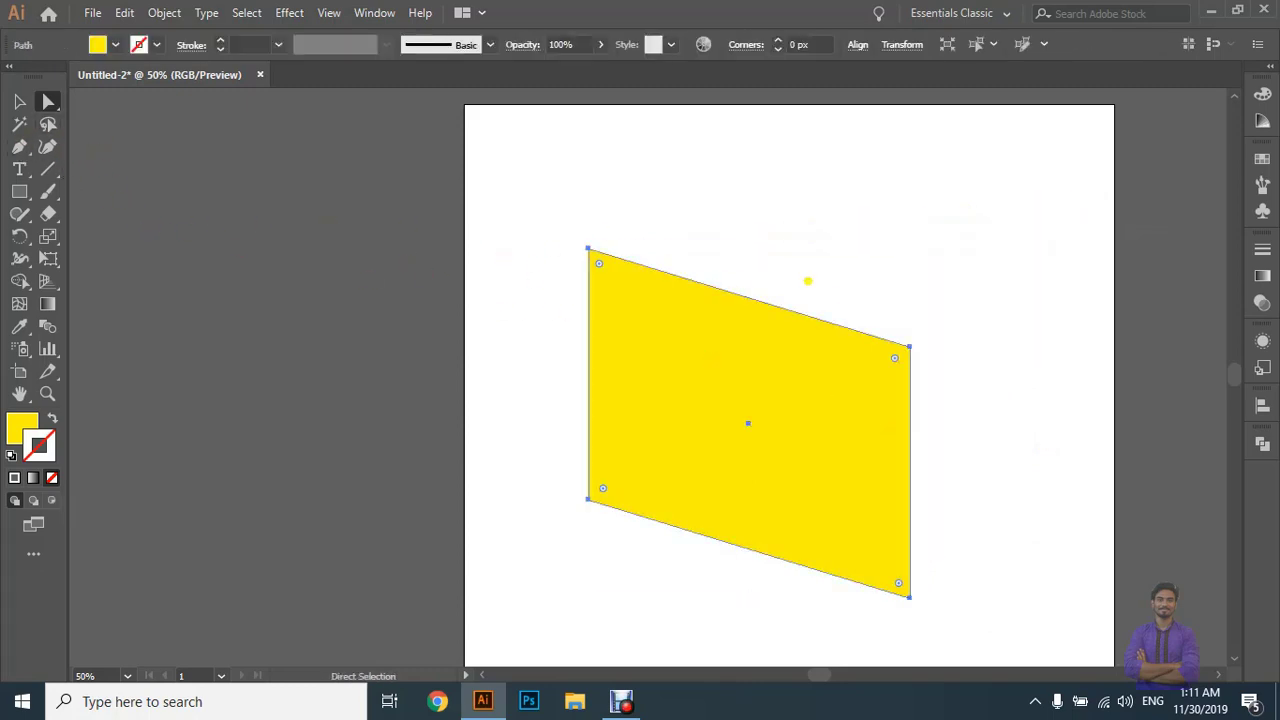
key("v")
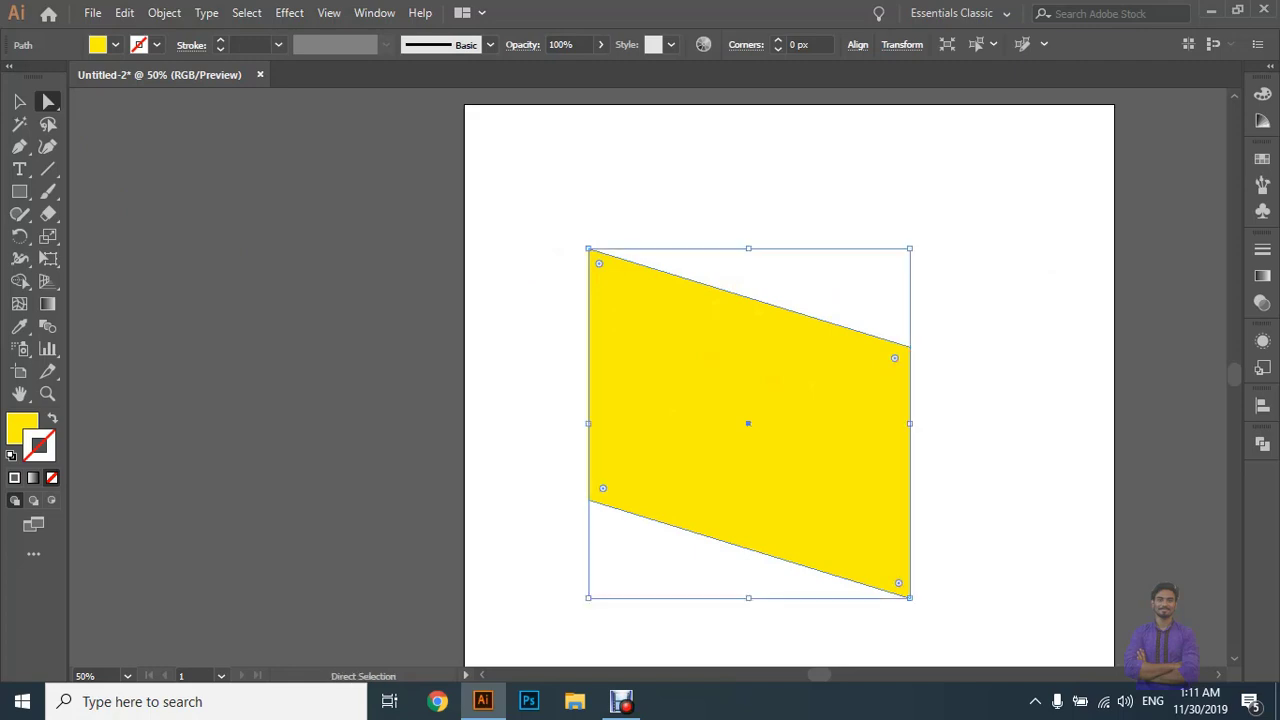
key("ctrl")
left_click(997, 369)
left_click(777, 399)
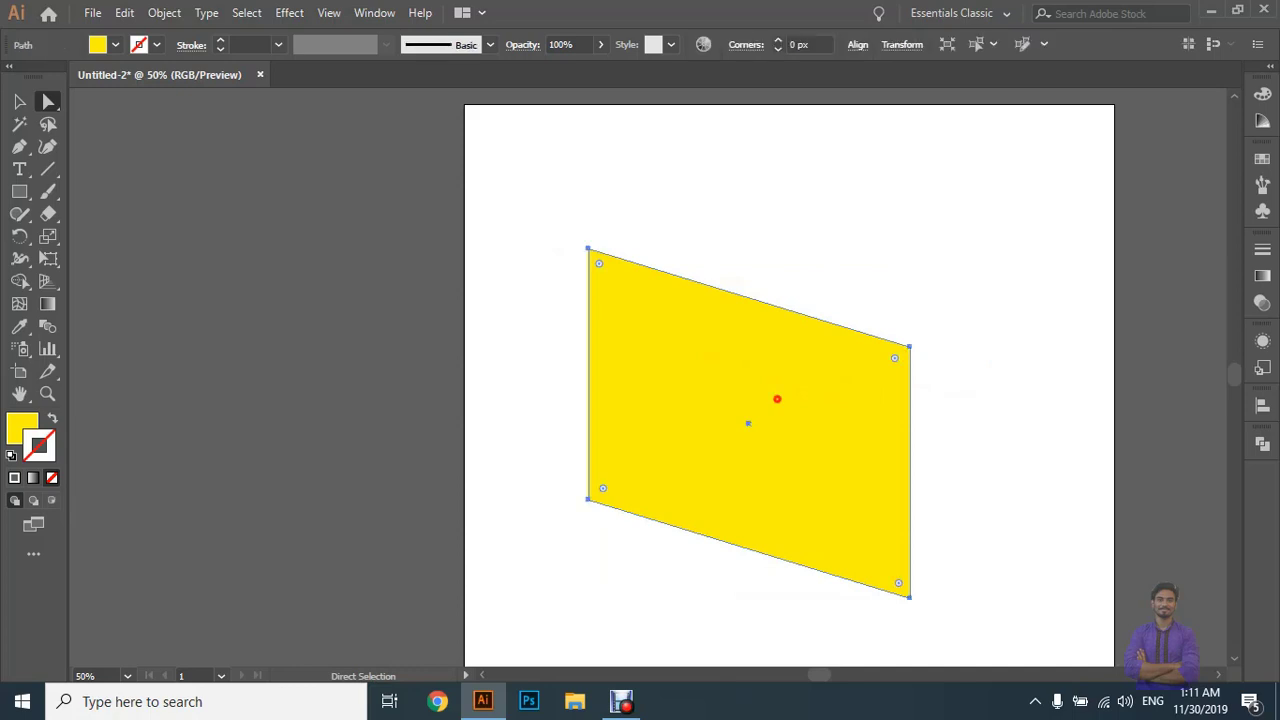
left_click(1049, 378)
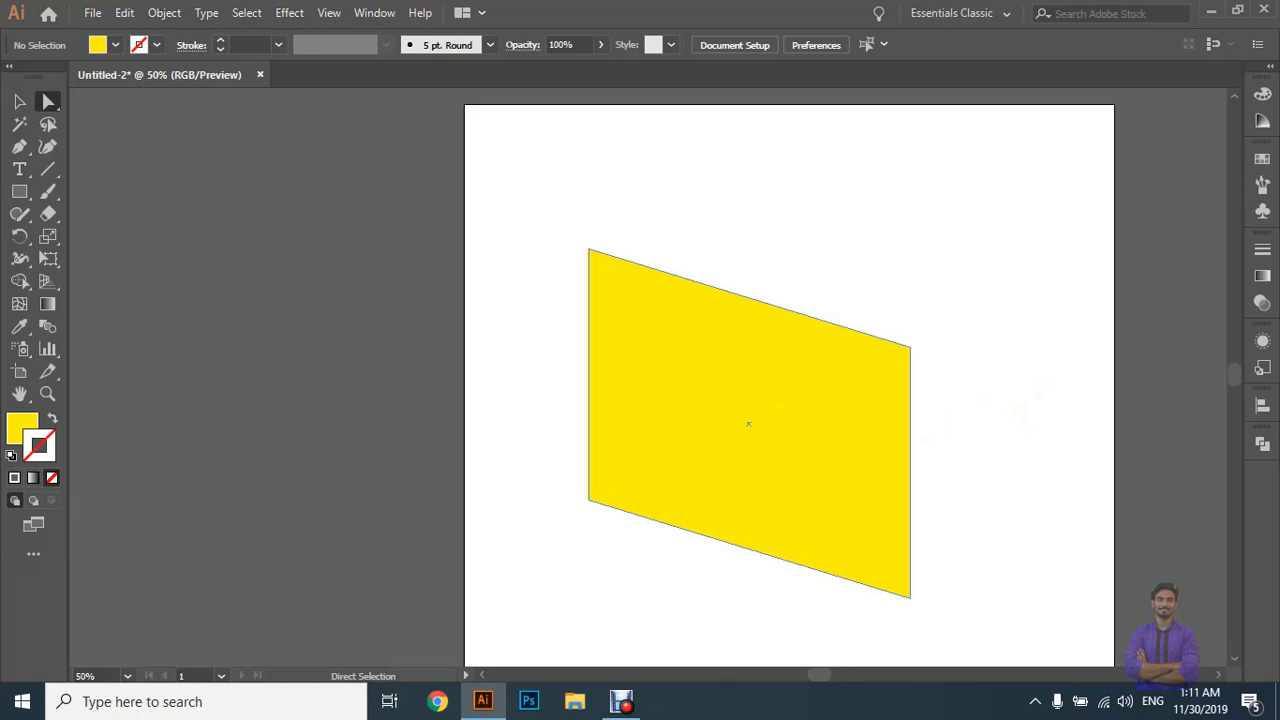
Try moving the duplicate parallelogram partly off the artboard's left edge, and undo the move.
left_click_drag(885, 369, 637, 380)
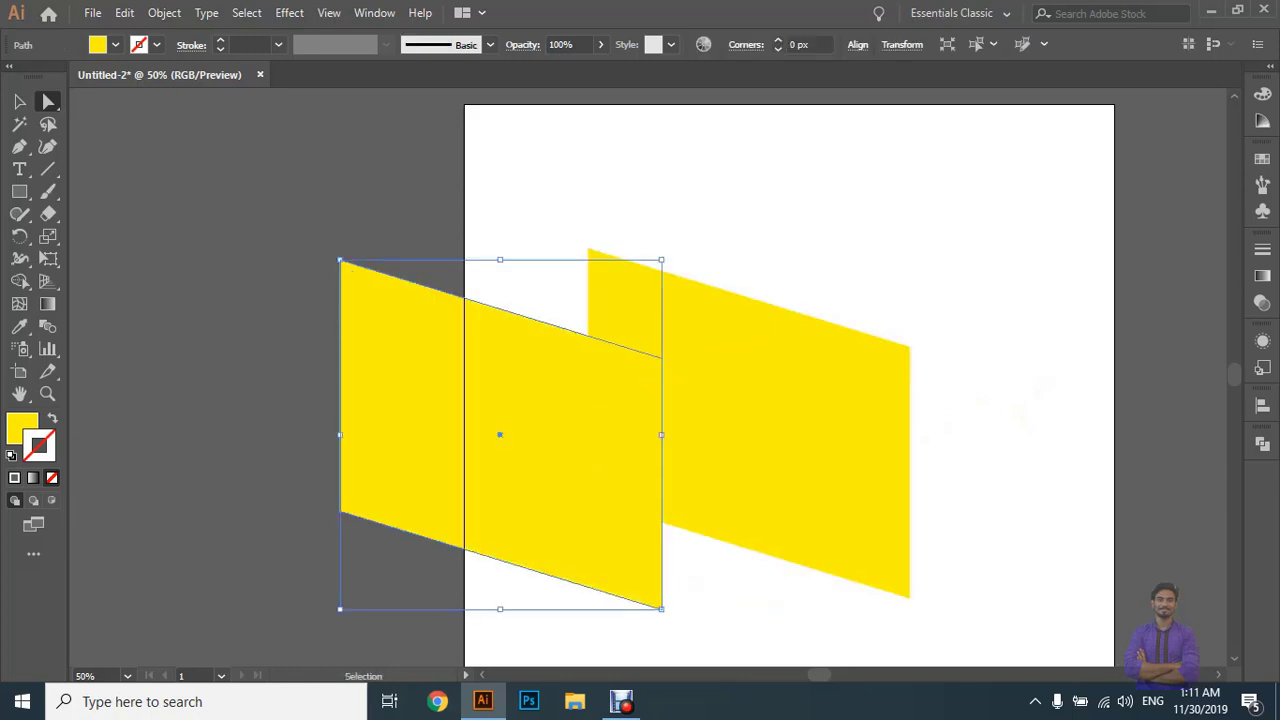
key("ctrl+z")
left_click(951, 391)
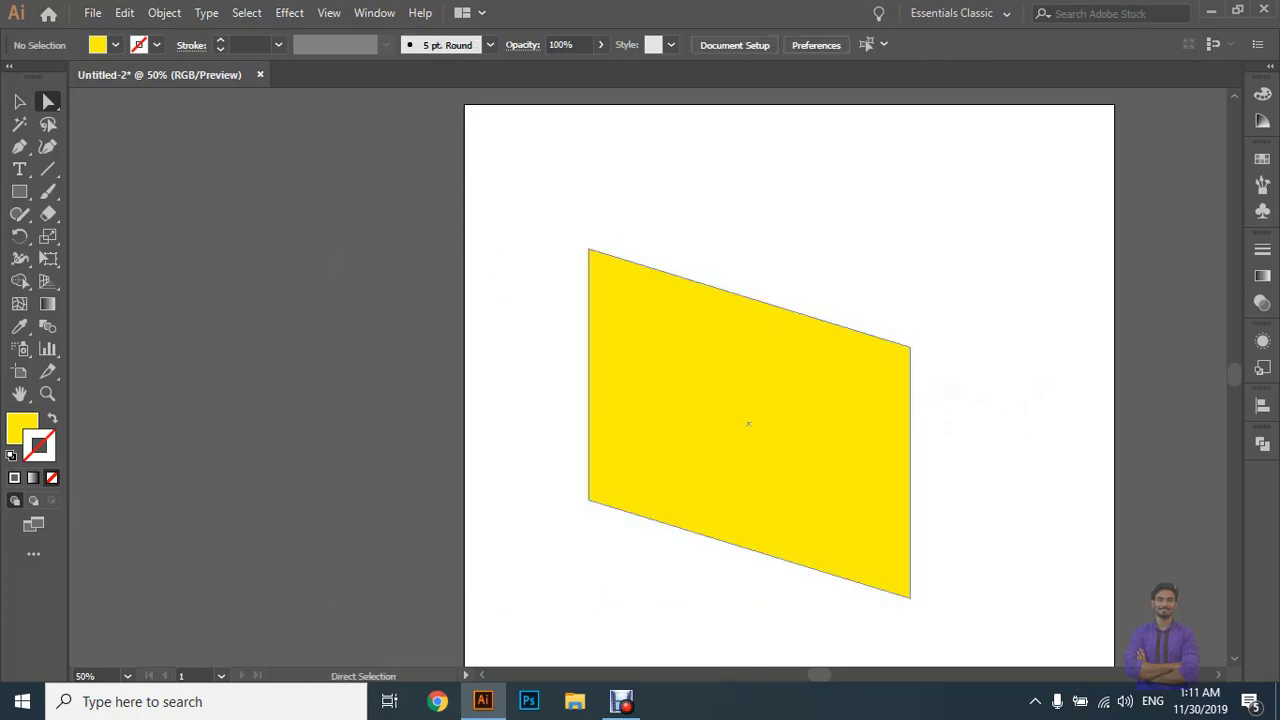
left_click(897, 378)
left_click(953, 389)
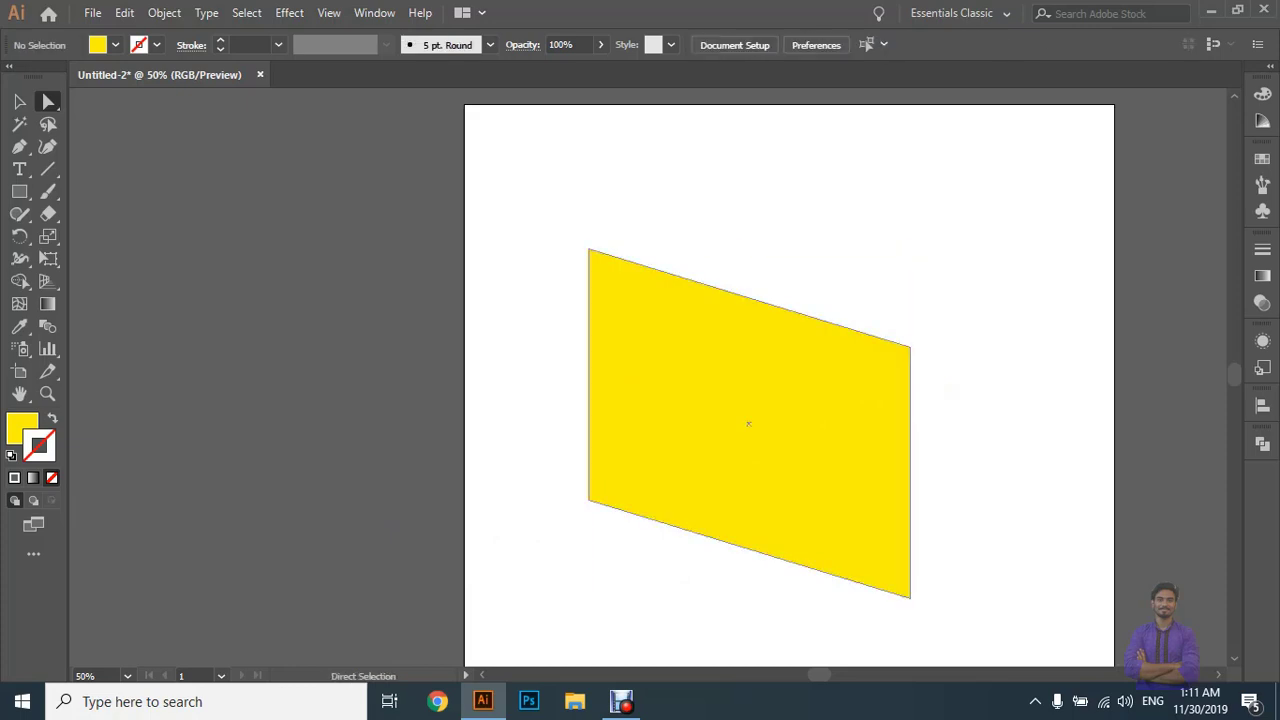
Pull the shape's upper-right anchor to about X 988, Y 196 px, and paste the copied parallelogram in front of it.
left_click(893, 380)
left_click_drag(911, 346, 1107, 232)
key("ctrl")
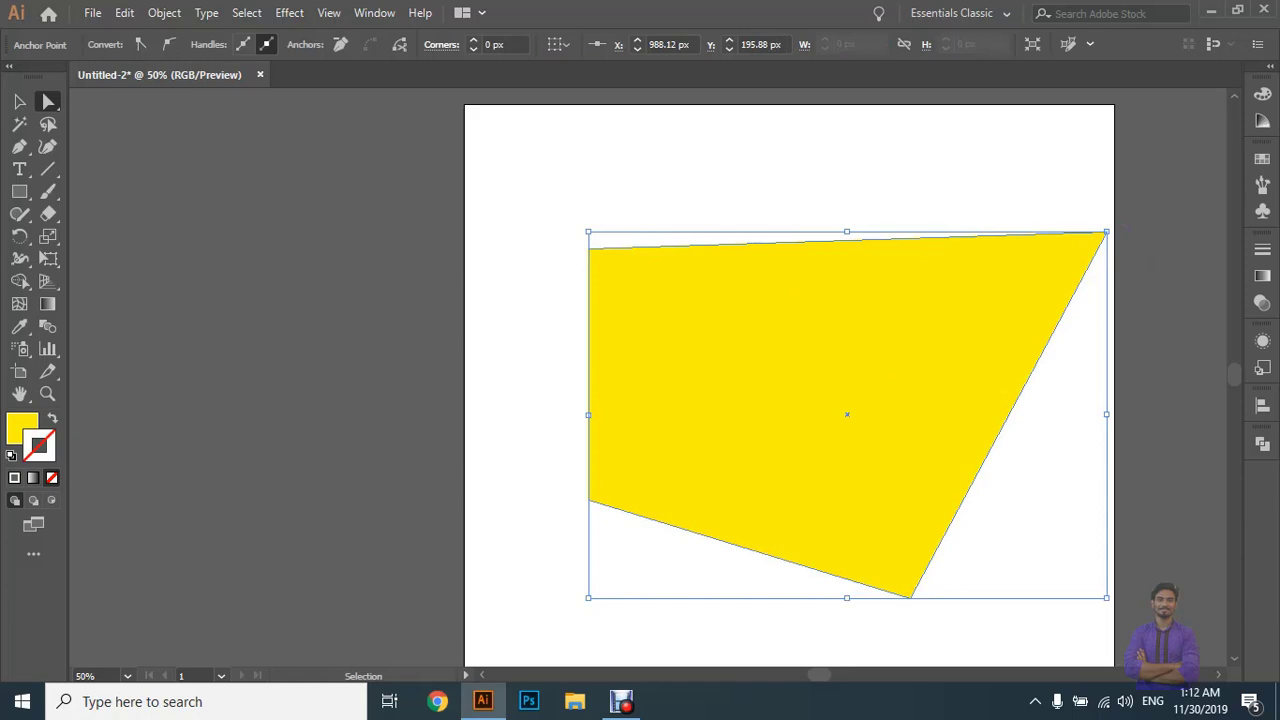
key("ctrl+z")
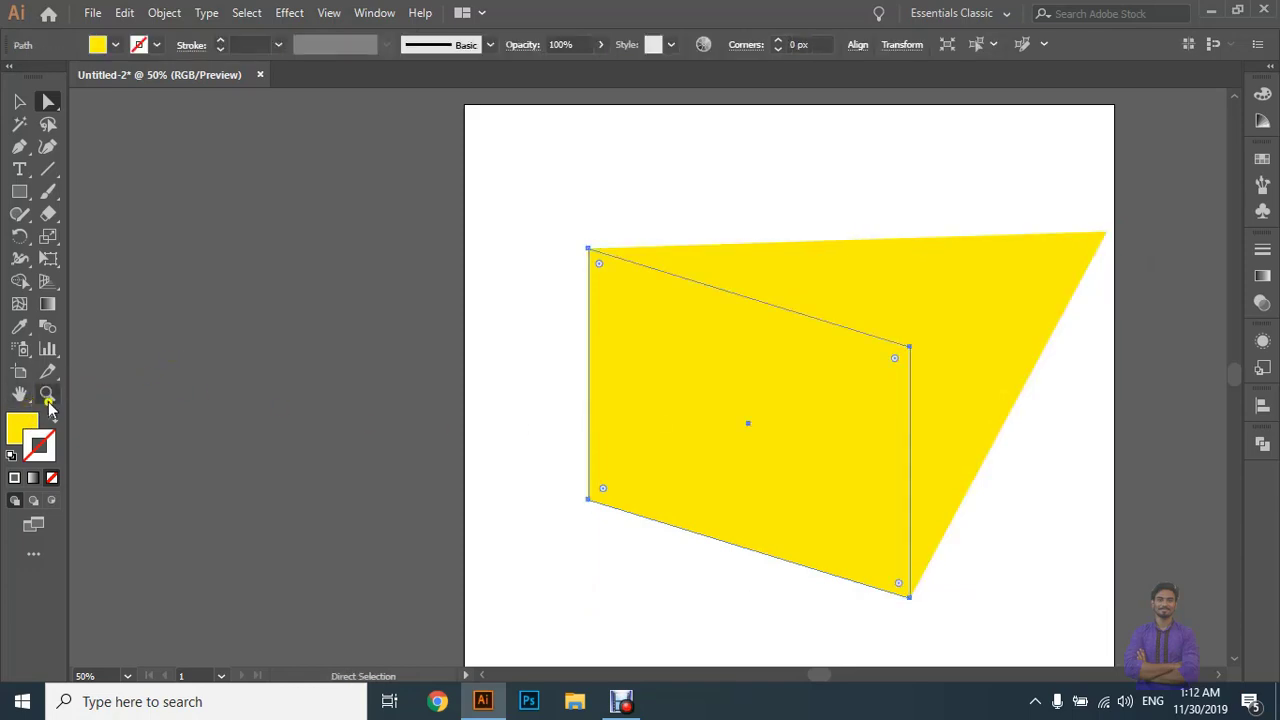
left_click(115, 45)
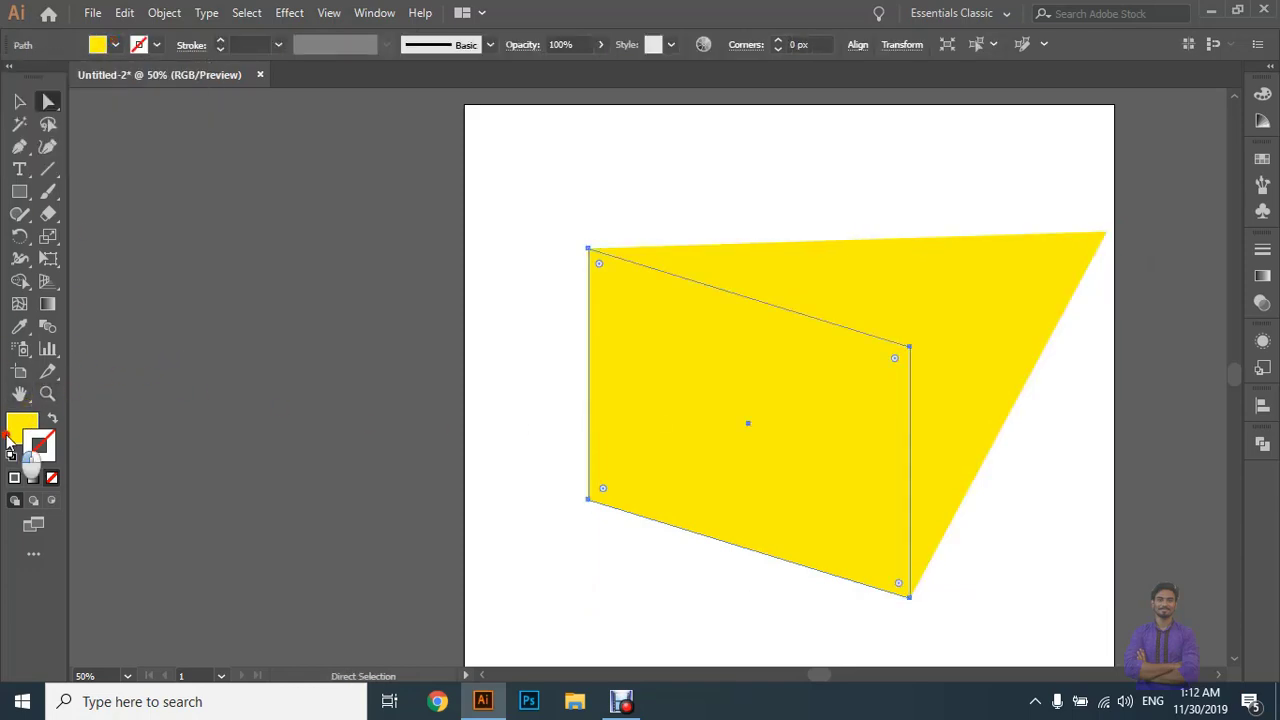
double_click(38, 450)
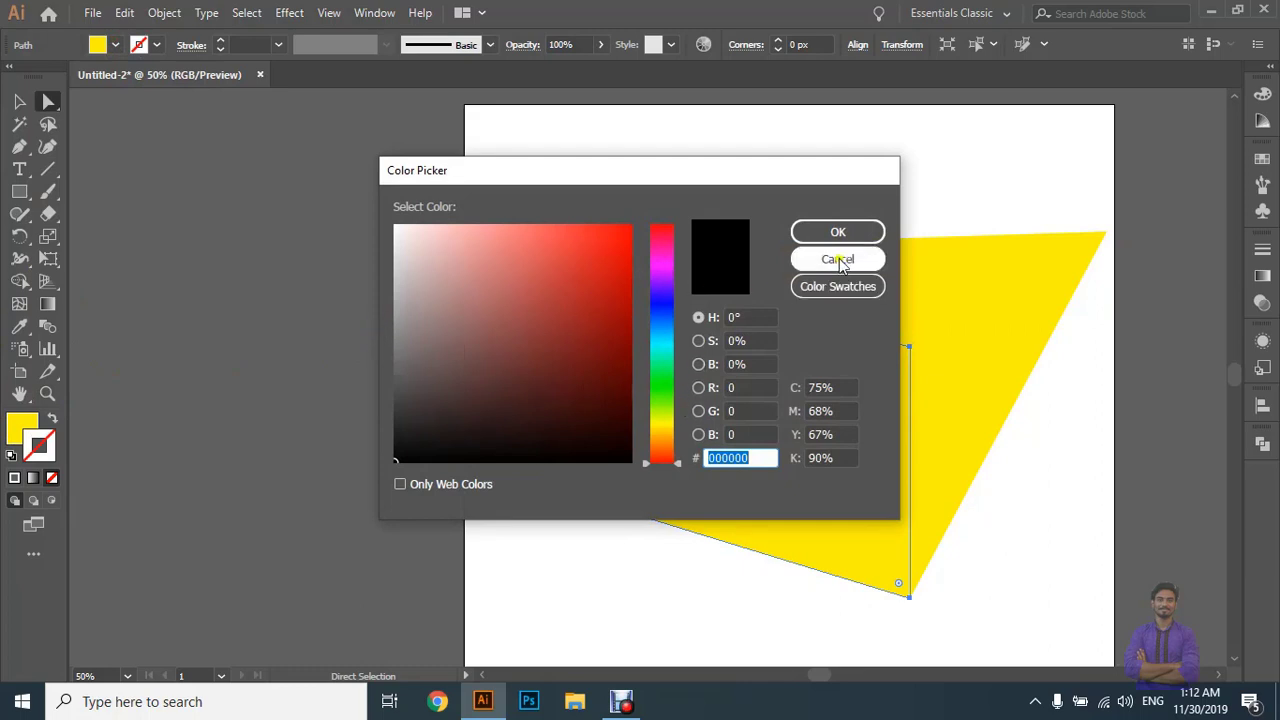
left_click(836, 261)
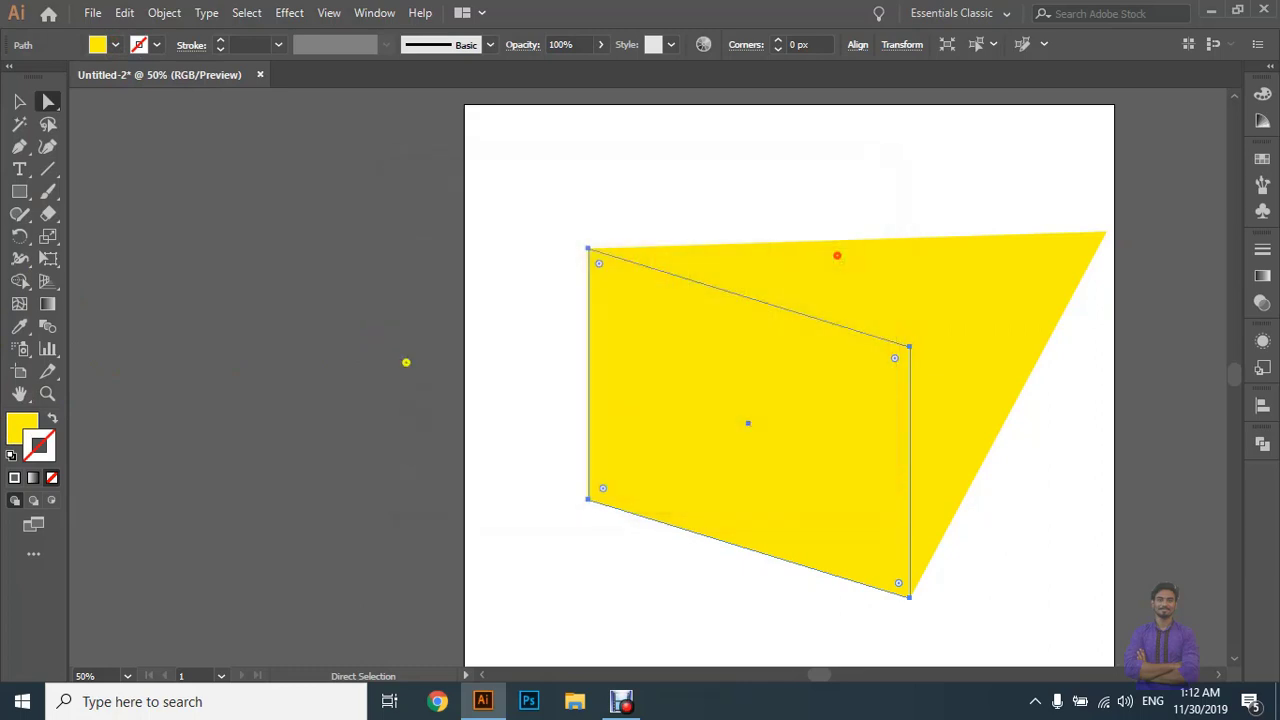
Set the front parallelogram's fill colour to e5d405 and deselect it.
left_click(30, 427)
double_click(30, 428)
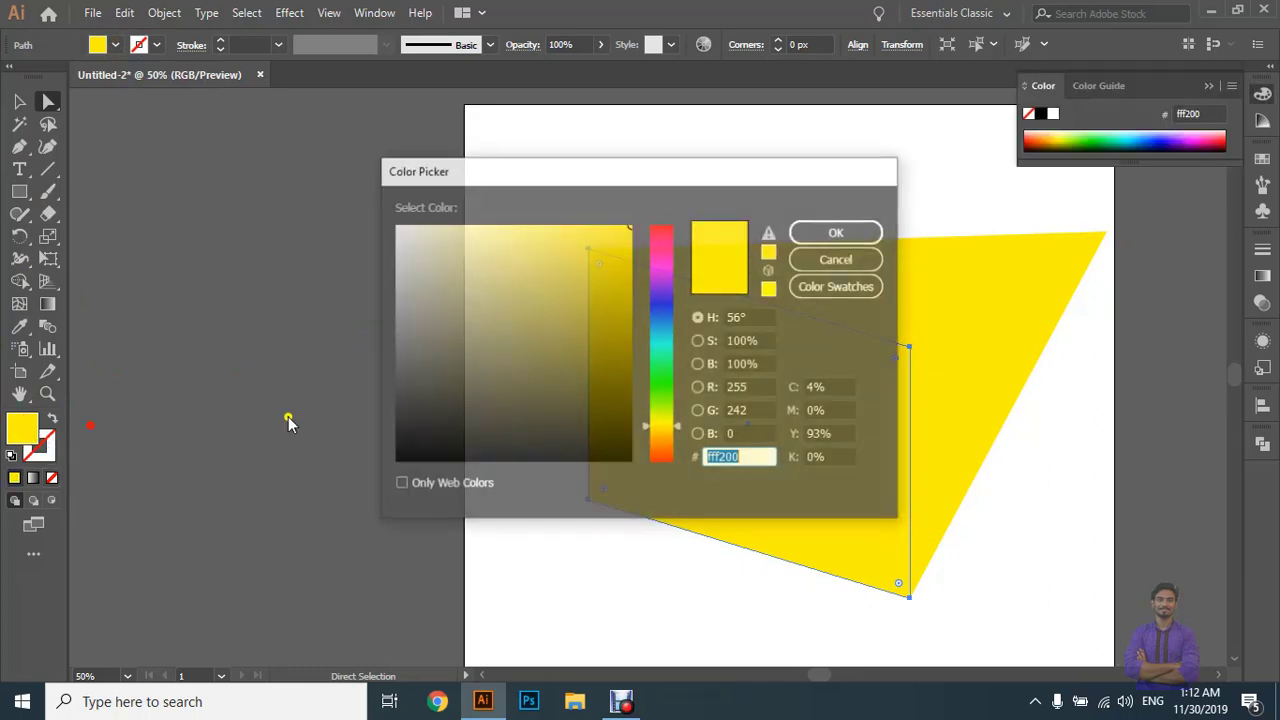
type("e5d405")
left_click(810, 233)
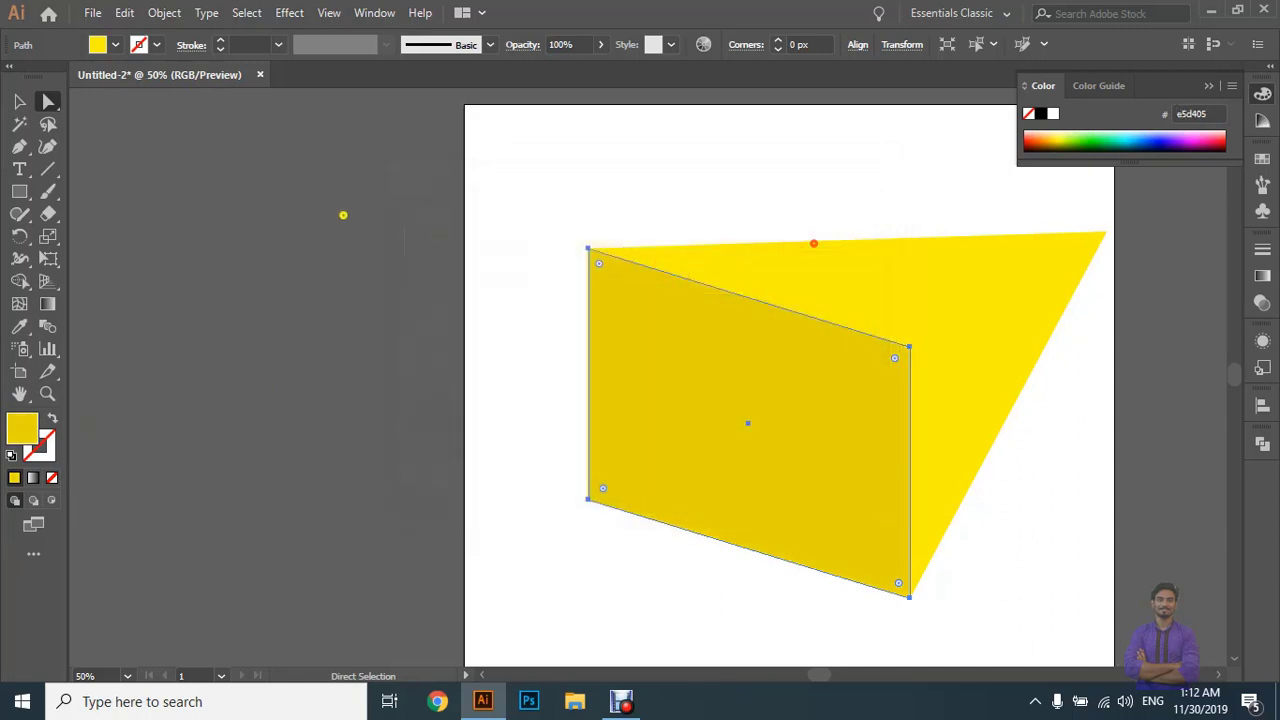
left_click(21, 102)
left_click(329, 457)
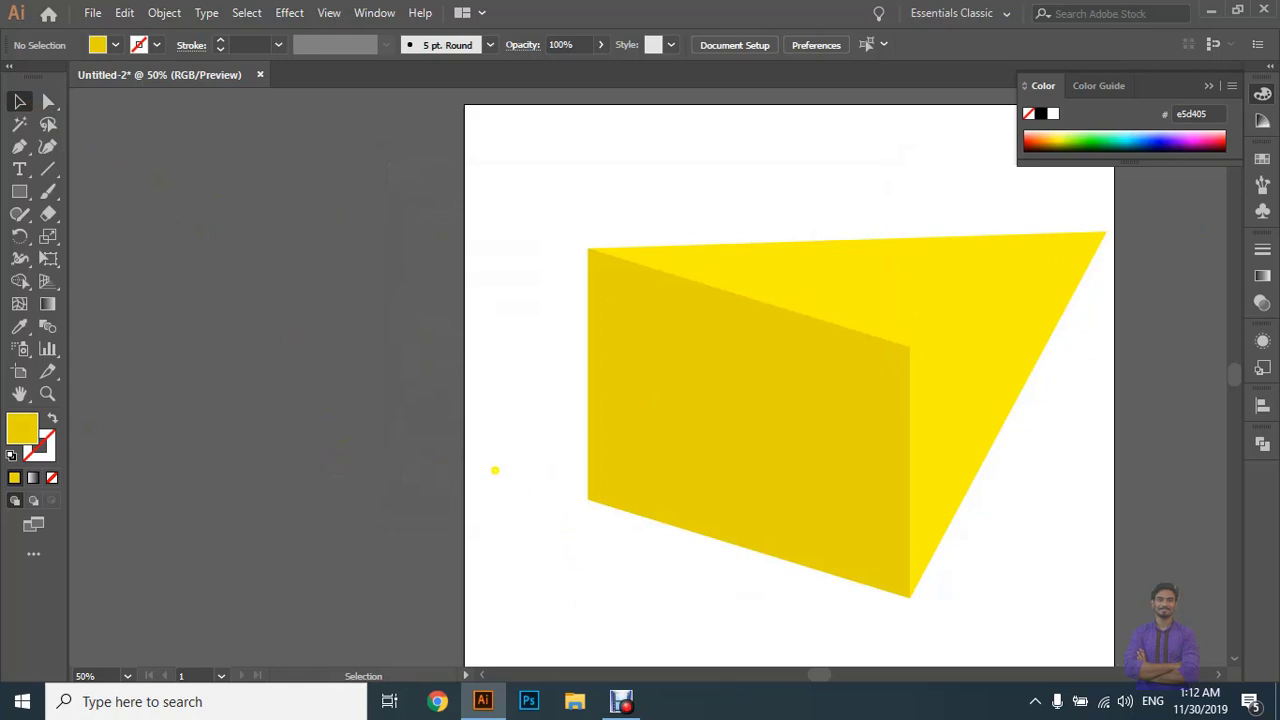
Sample the back shape's yellow onto the front parallelogram, darken its fill to eddb06, and deselect it.
scroll(494, 470, "right", 5)
left_click(514, 463)
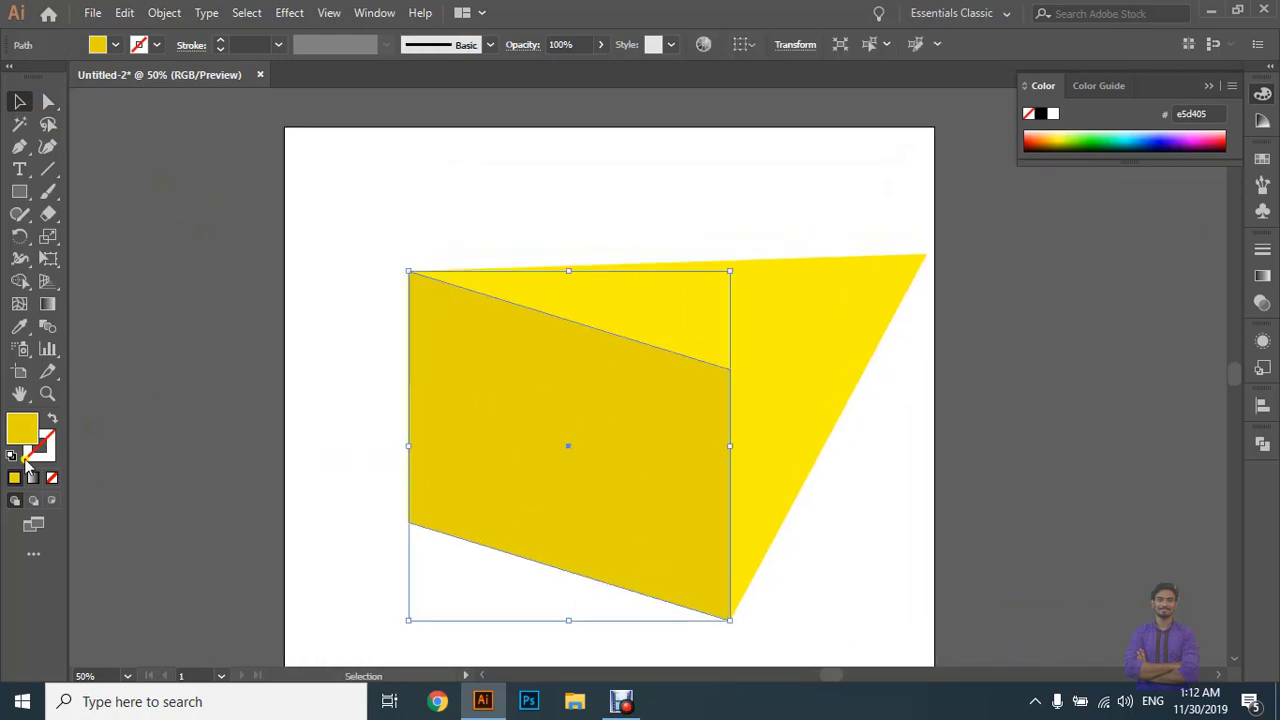
left_click(19, 326)
left_click(751, 315)
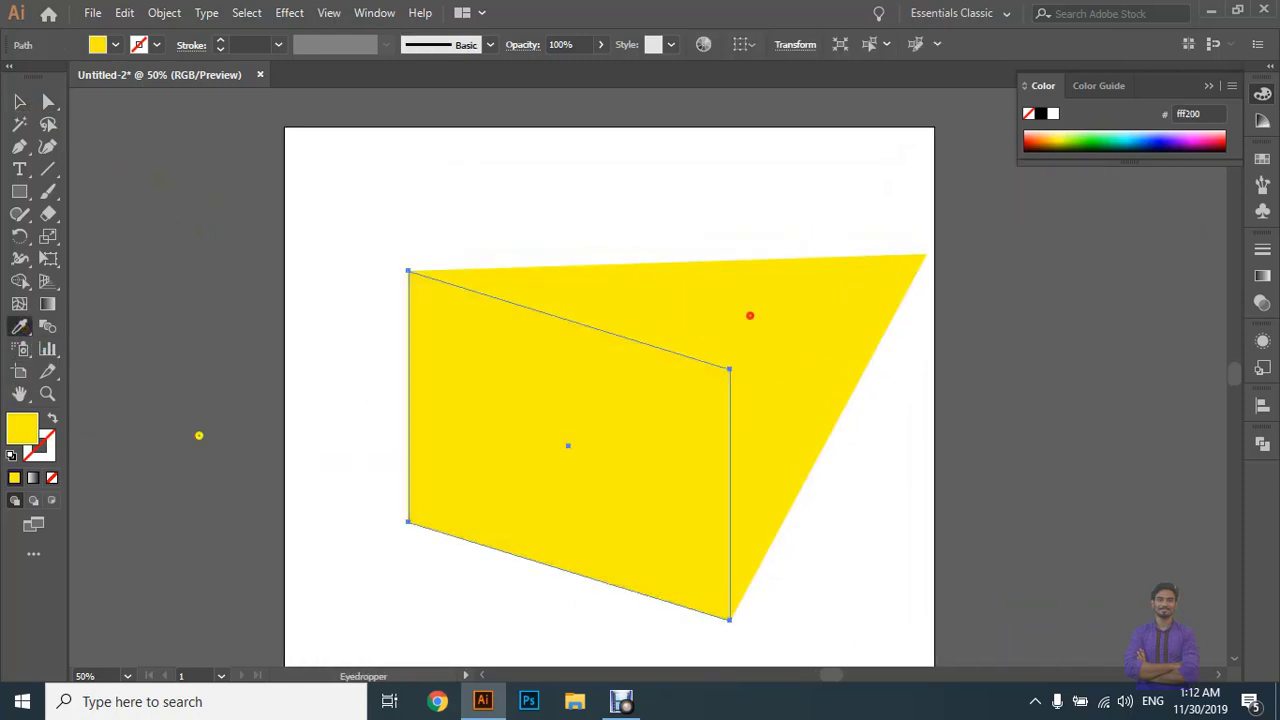
double_click(20, 437)
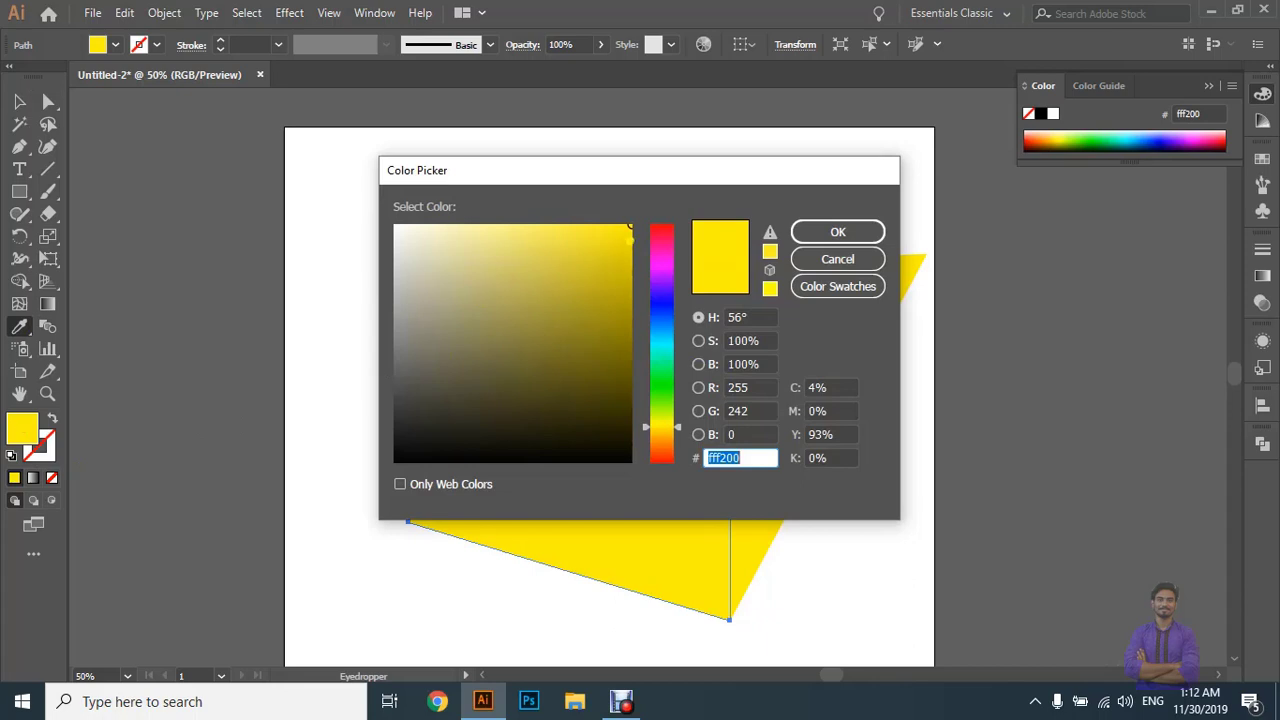
type("eddb06")
left_click(838, 231)
key("v")
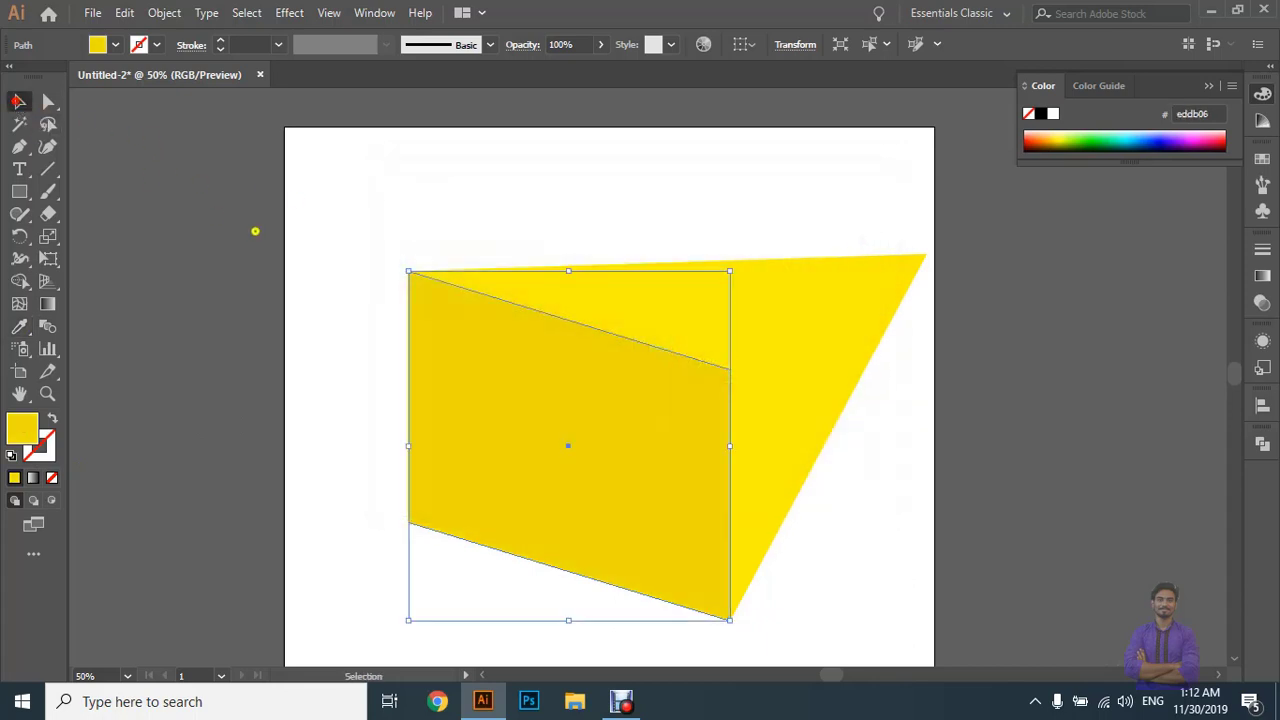
left_click(255, 231)
Select both yellow shapes together and delete them from the artboard.
scroll(986, 306, "down", 1)
scroll(698, 368, "right", 1)
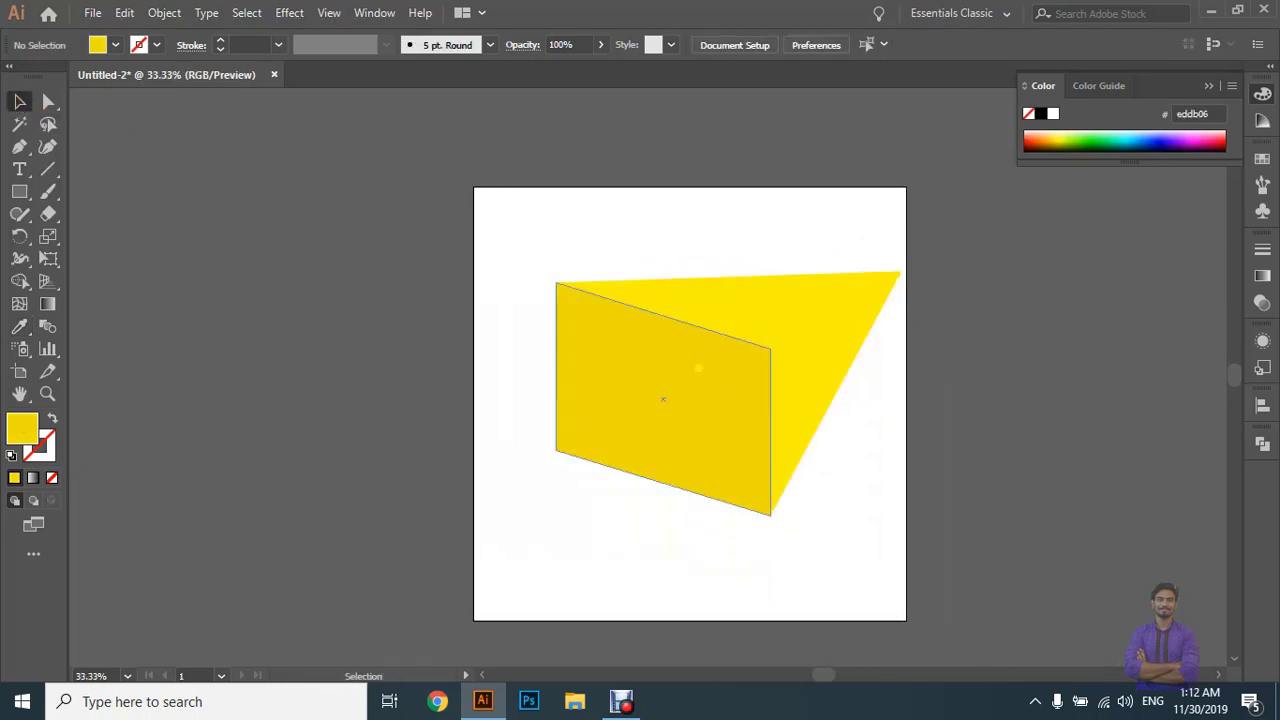
scroll(808, 338, "right", 1)
scroll(808, 338, "up", 1)
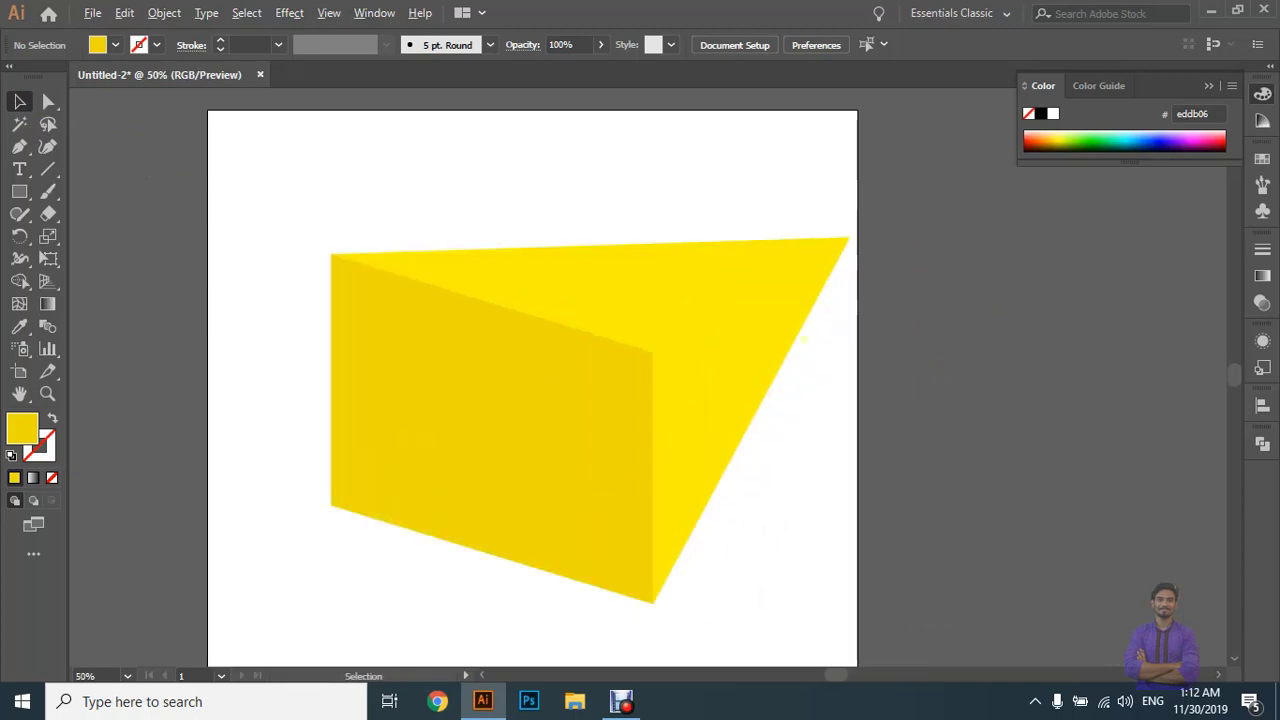
left_click_drag(384, 196, 755, 399)
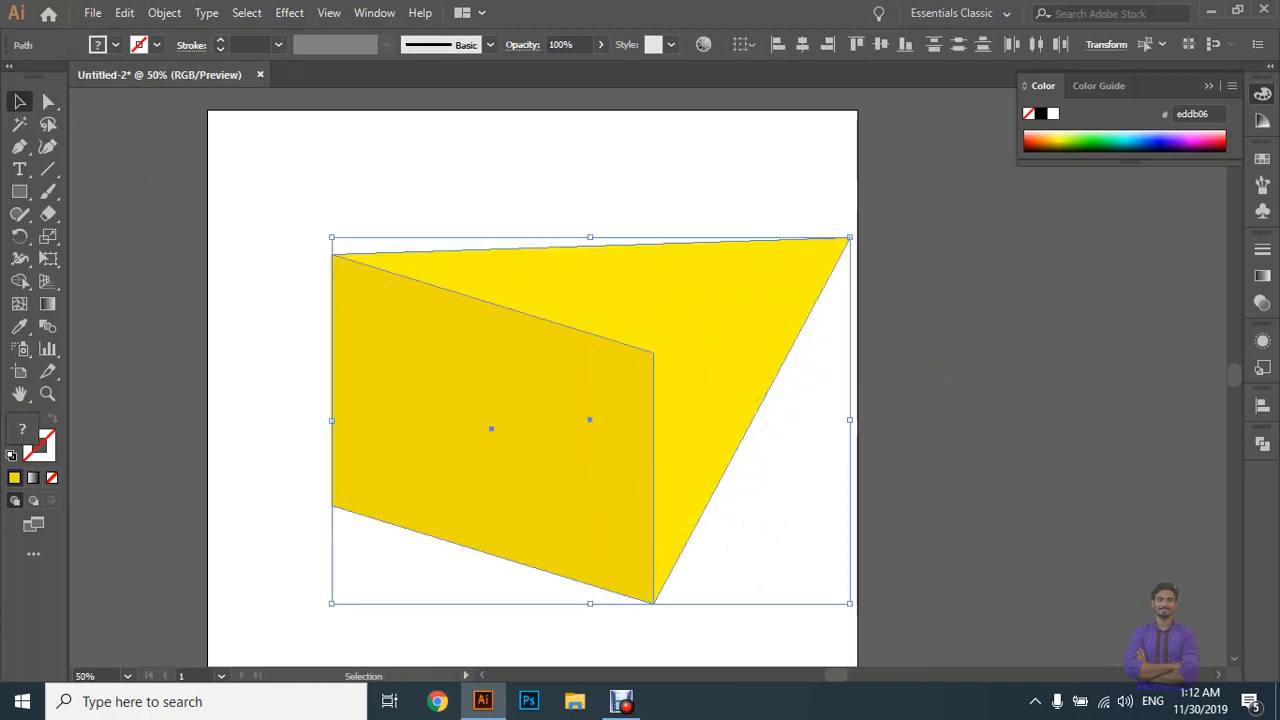
key("Delete")
Draw a yellow rectangle near the middle of the artboard, and delete it.
left_click(19, 191)
left_click_drag(517, 241, 745, 459)
left_click(19, 191)
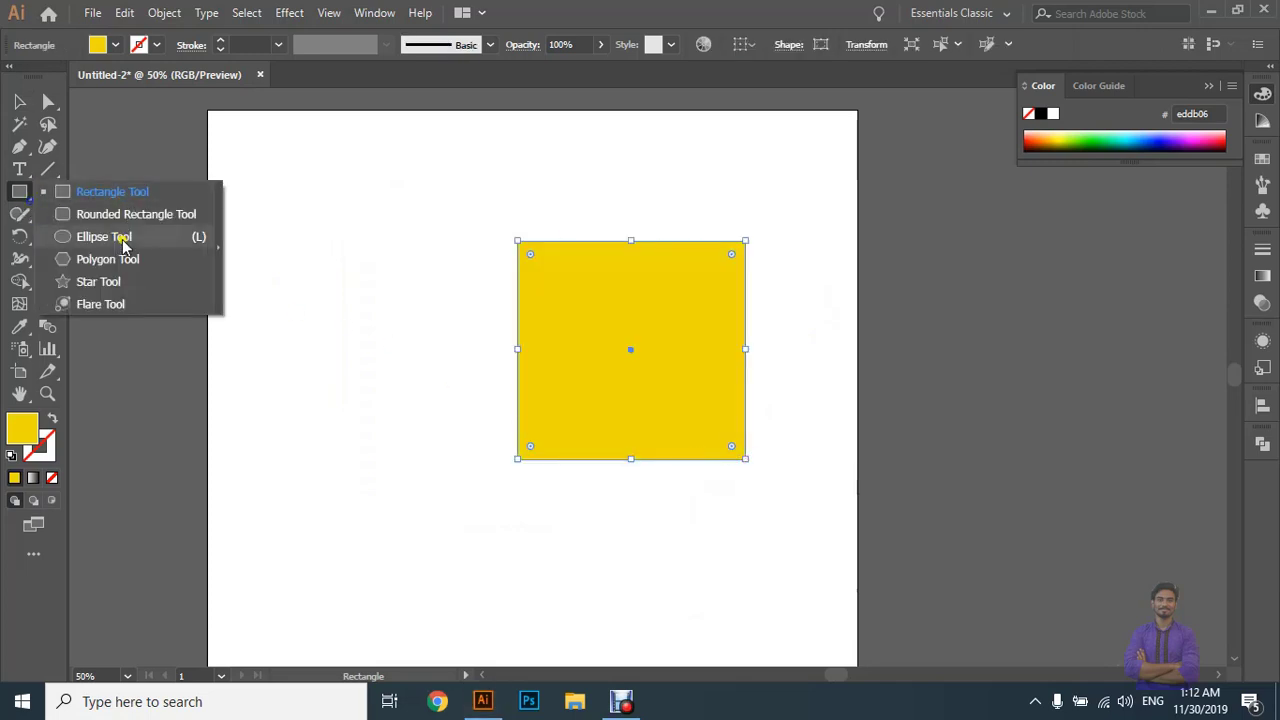
left_click(123, 243)
left_click(19, 101)
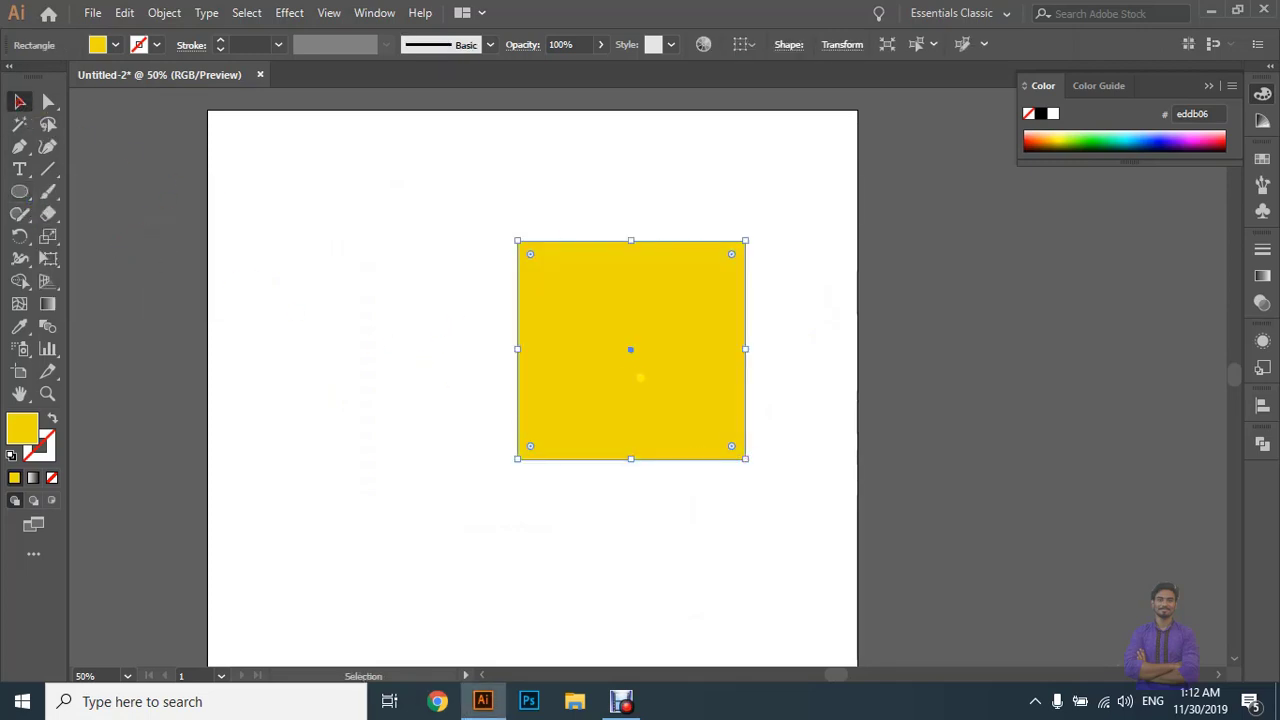
key("Delete")
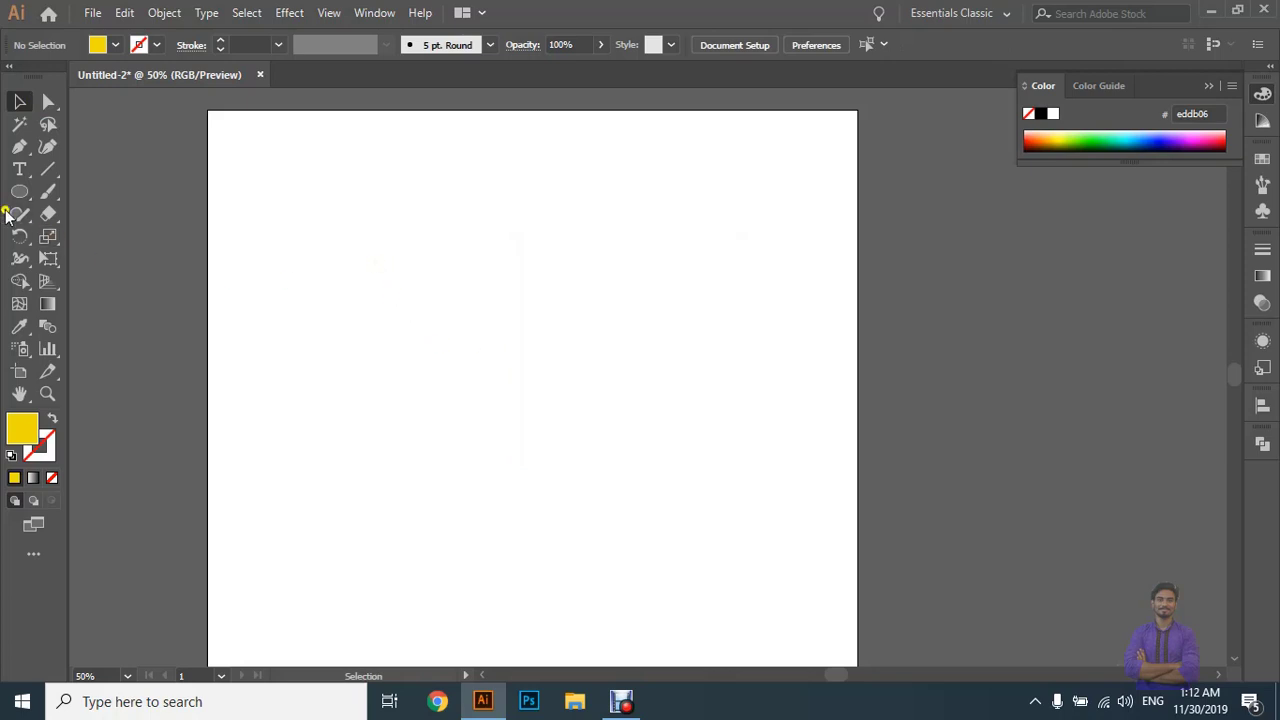
Draw a yellow circle in the middle of the artboard and directly select its top anchor point.
left_click(19, 191)
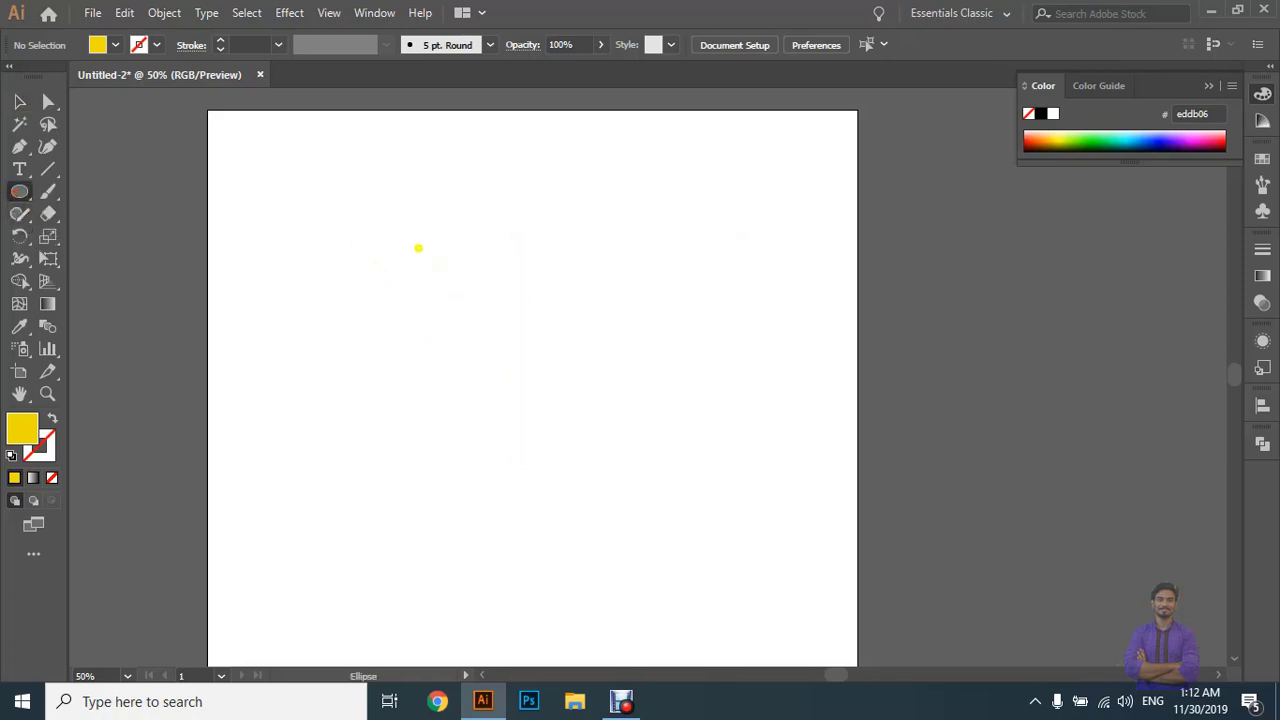
left_click_drag(418, 248, 676, 456)
left_click(47, 103)
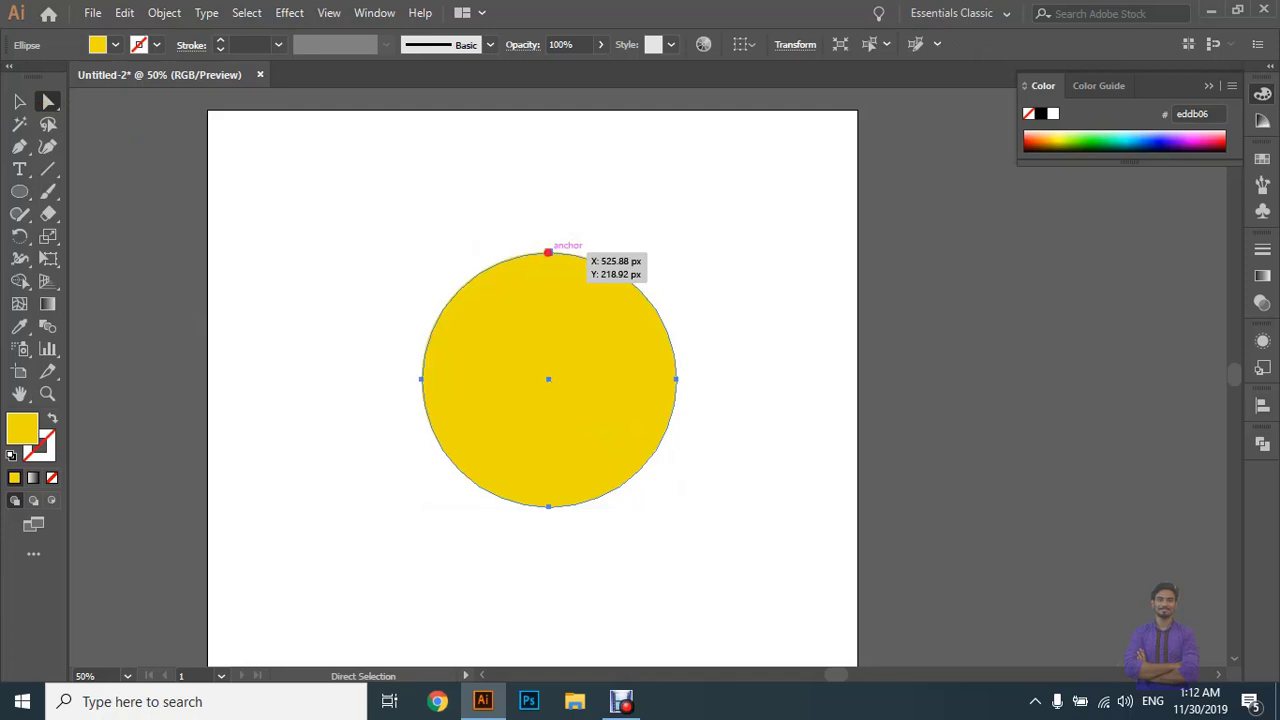
left_click(548, 252)
Examine the direction handles of the circle's top anchor up close with the screen magnifier at 300%, and close the magnifier.
key("ctrl+equal")
scroll(580, 225, "down", 2)
key("ctrl+equal")
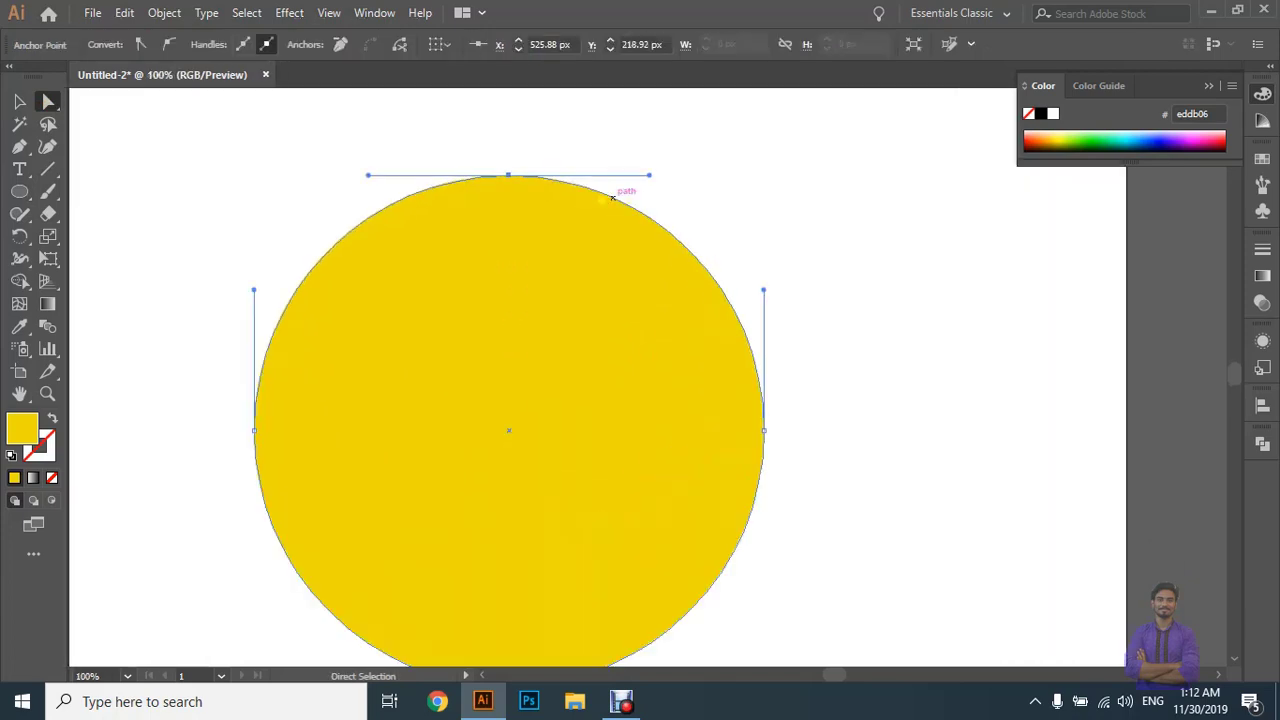
key("super+plus")
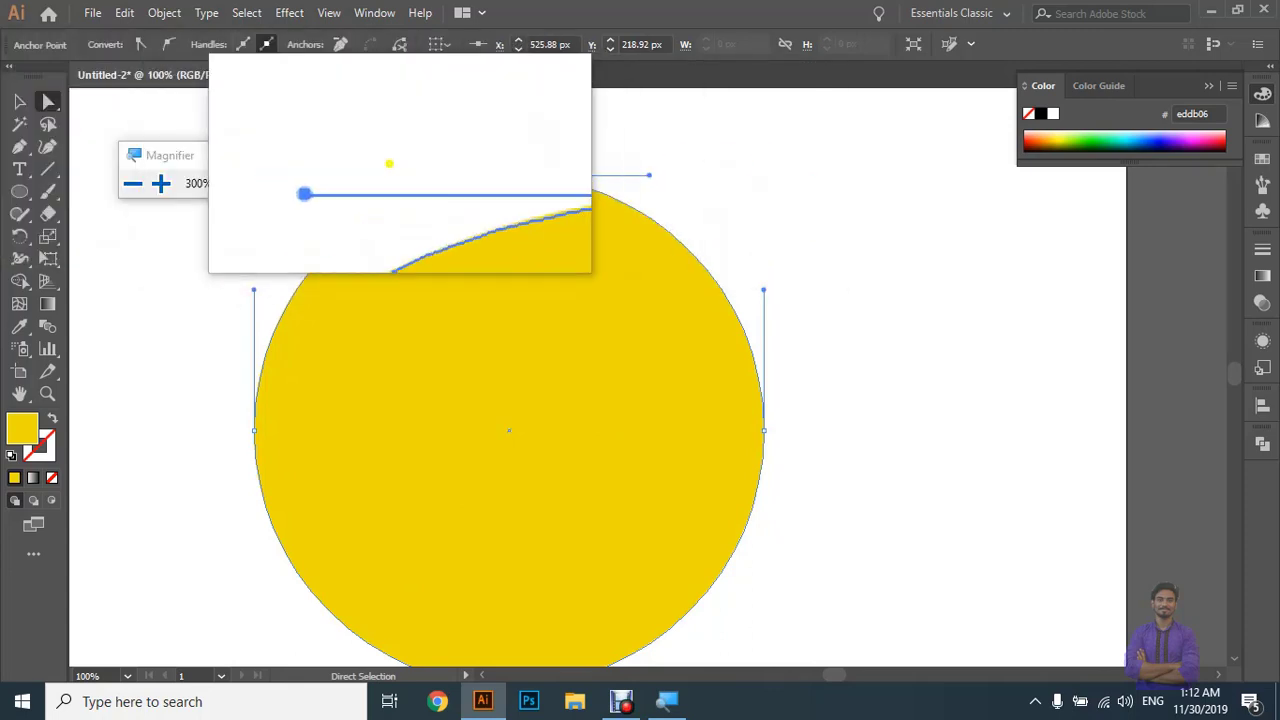
left_click_drag(509, 175, 650, 174)
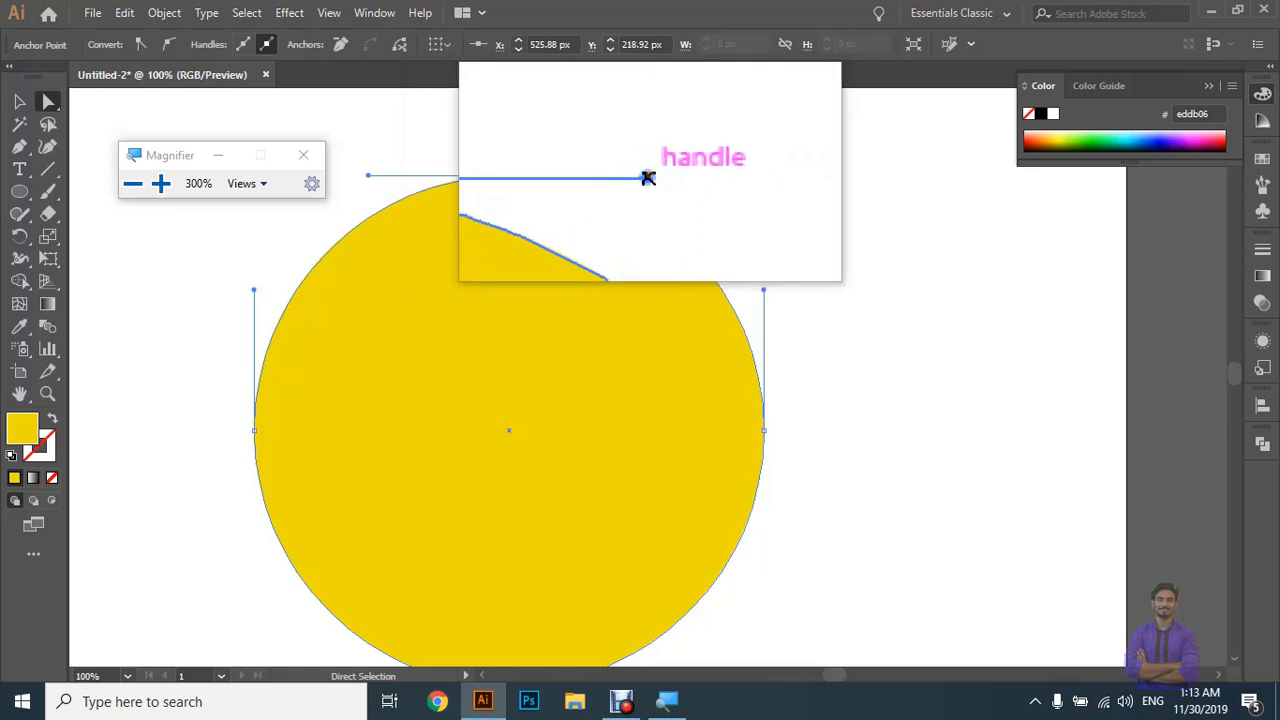
left_click(300, 148)
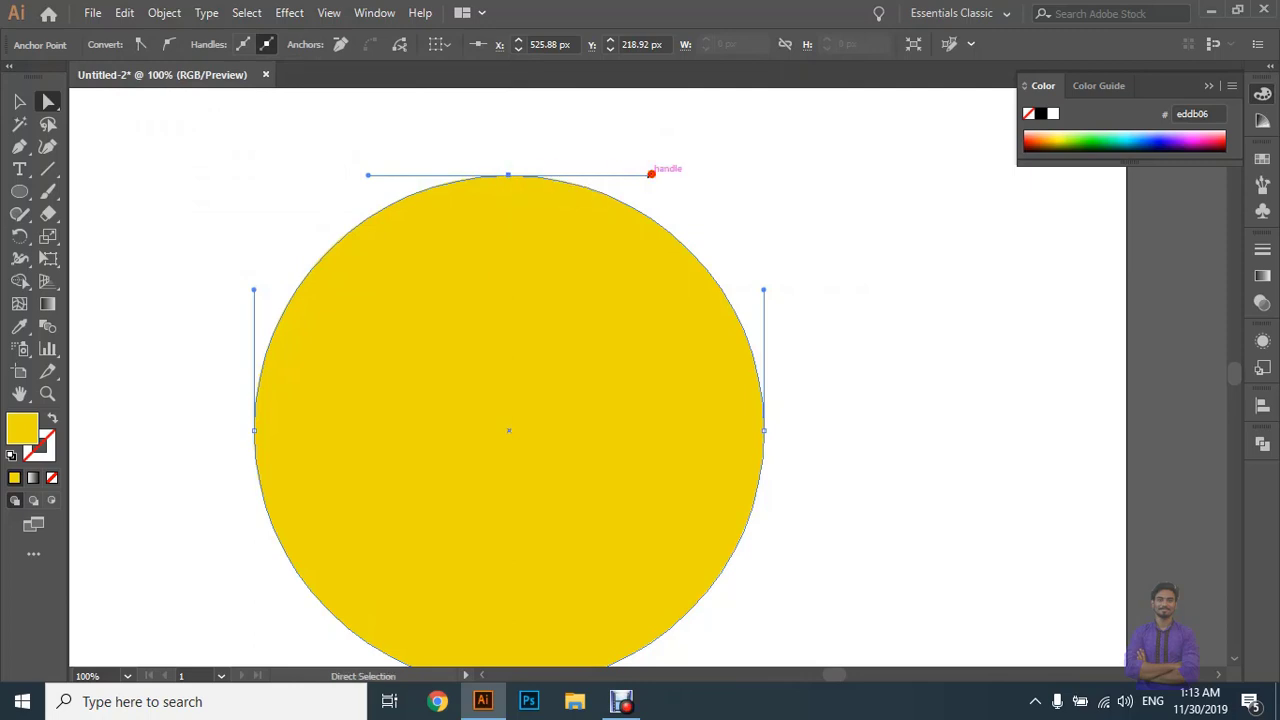
Pull both direction handles of the circle's top anchor far outward to widen the upper half, and deselect the shape.
left_click_drag(649, 175, 649, 175)
left_click_drag(649, 175, 1034, 201)
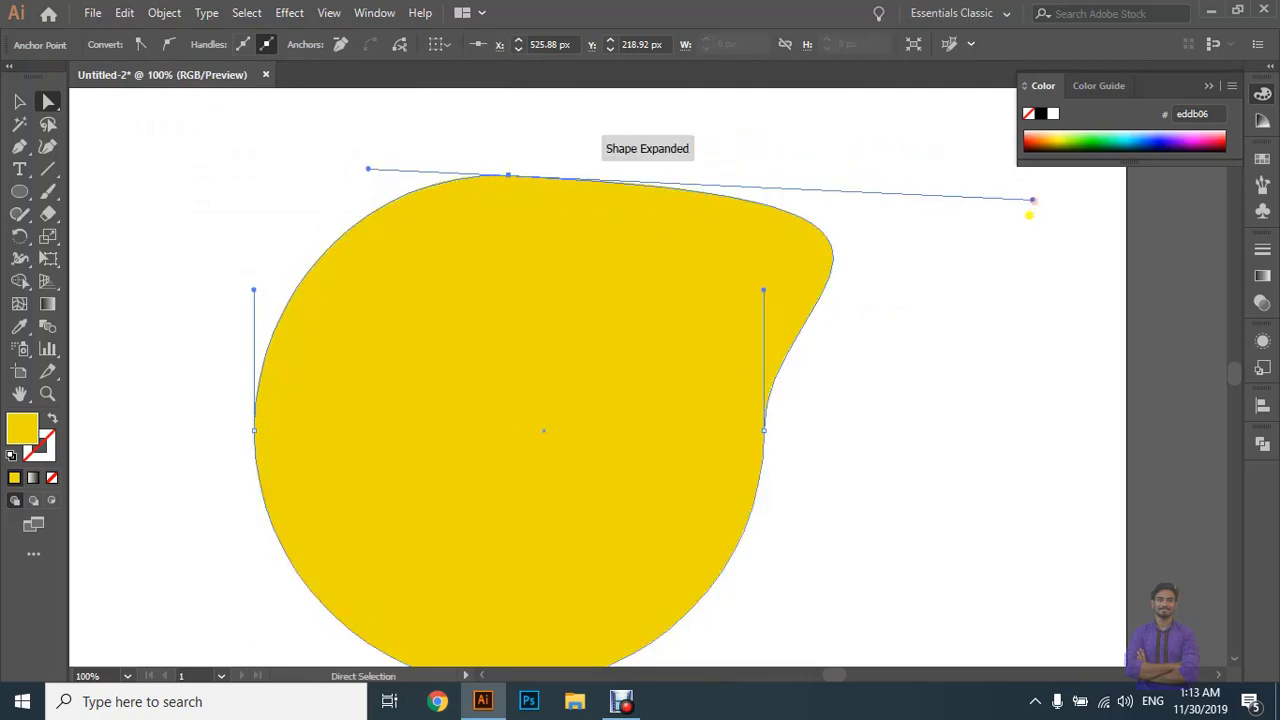
scroll(888, 288, "down", 1)
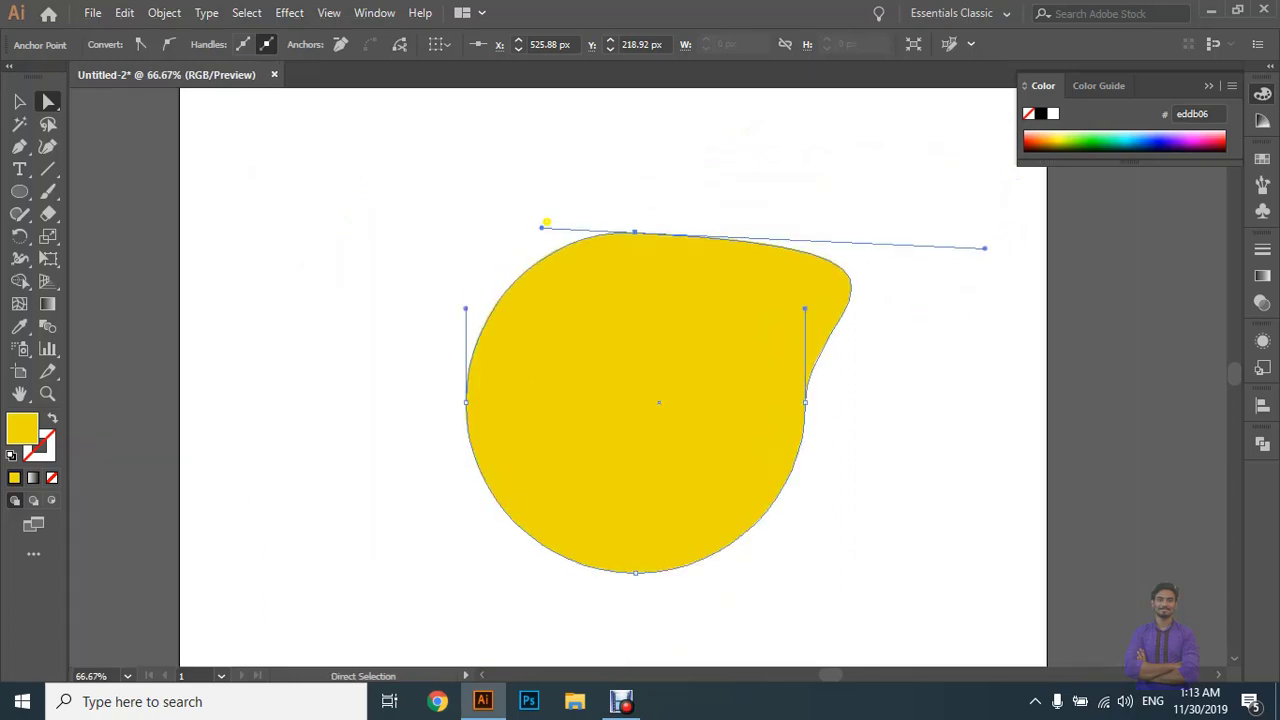
left_click_drag(542, 228, 270, 192)
left_click(995, 419)
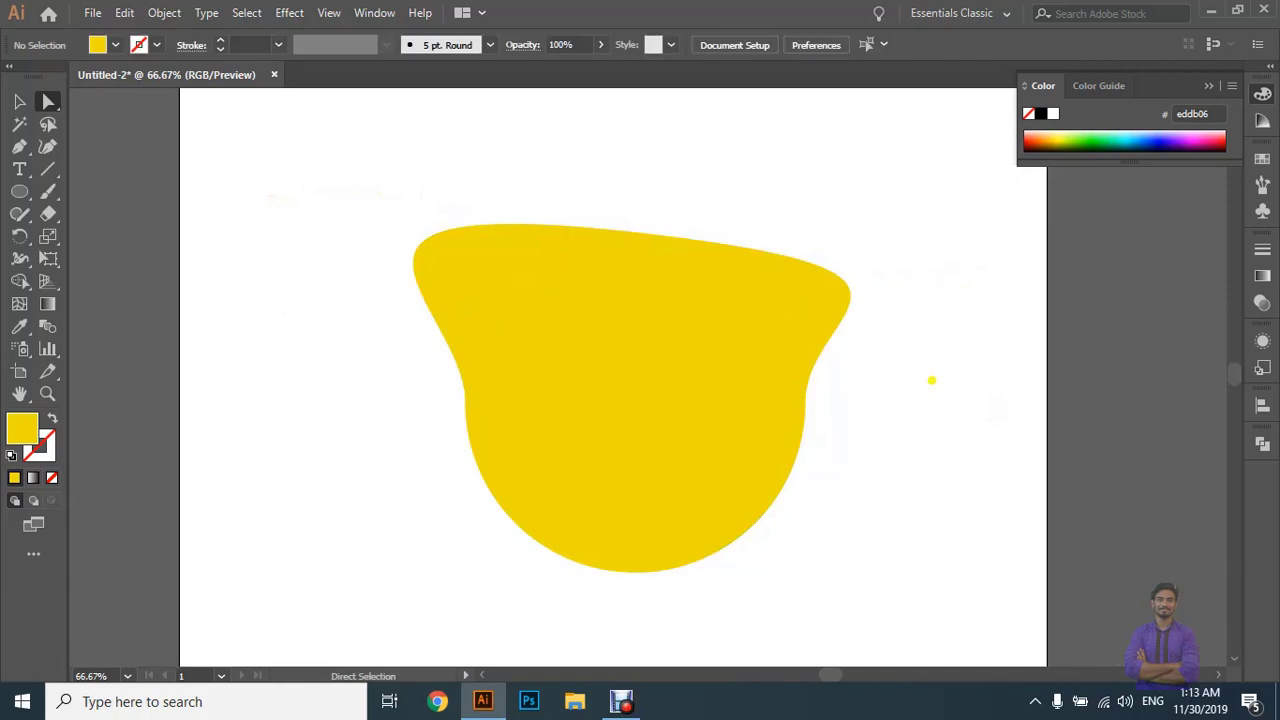
Pull both direction handles of the bottom anchor outward and slightly down to flare the lower half, and deselect the shape.
left_click_drag(724, 407, 722, 363)
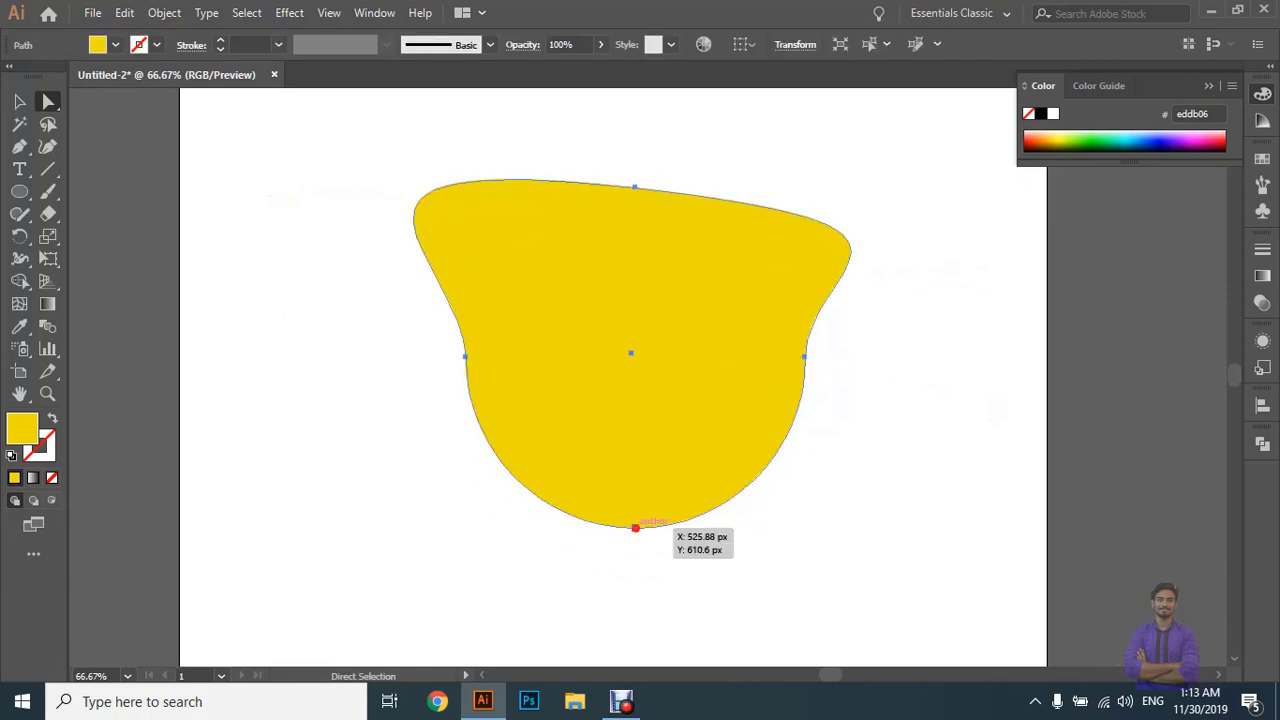
left_click(634, 526)
scroll(700, 460, "down", 2)
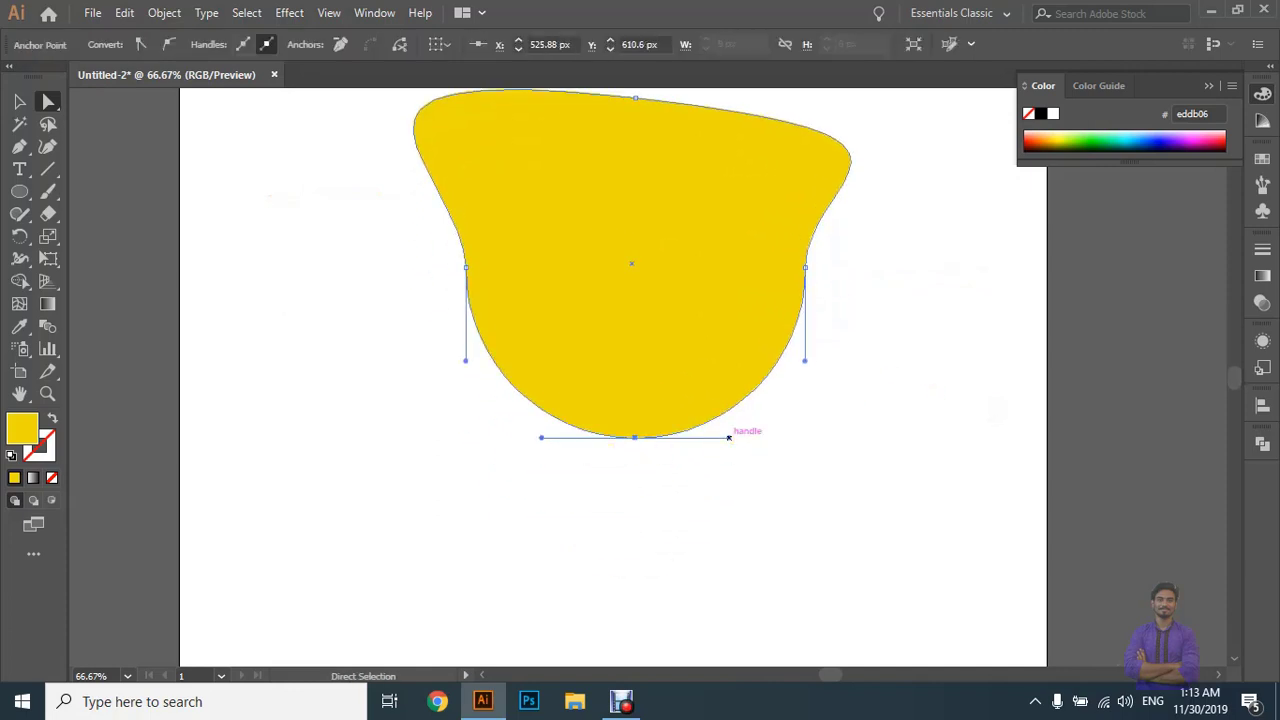
left_click_drag(728, 437, 936, 507)
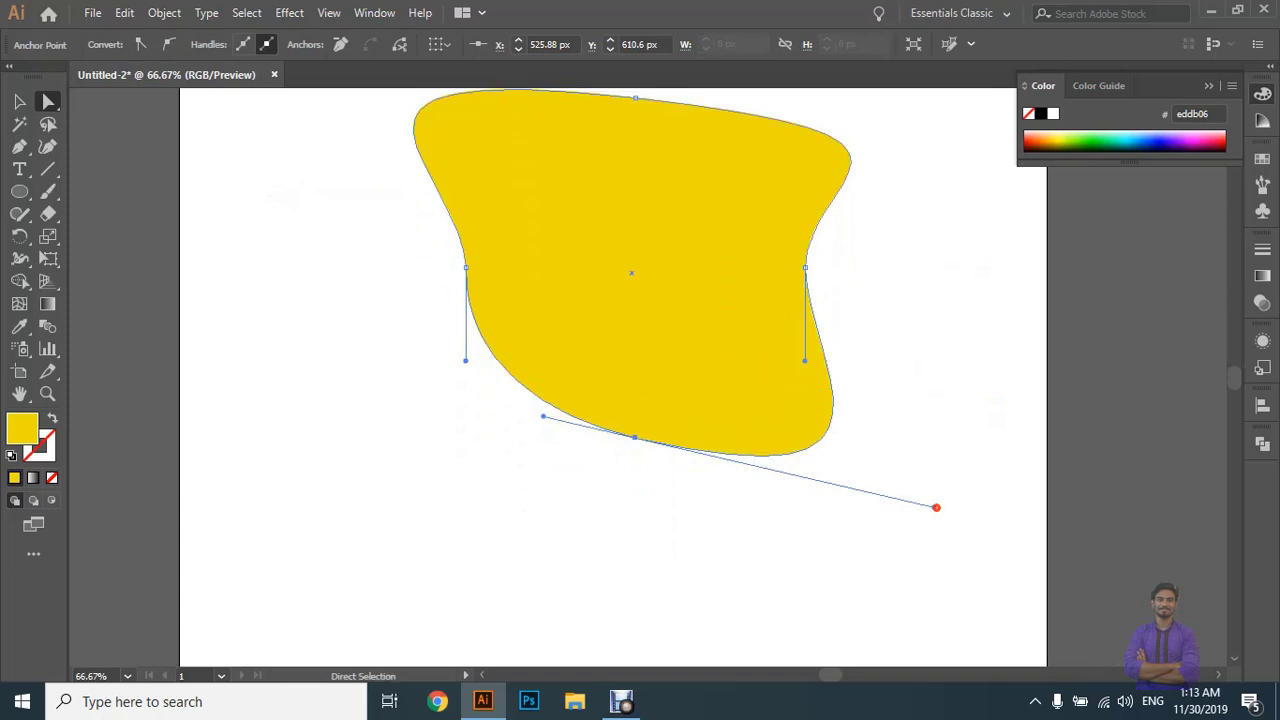
scroll(541, 417, "down", 1)
left_click(541, 417)
left_click(703, 411)
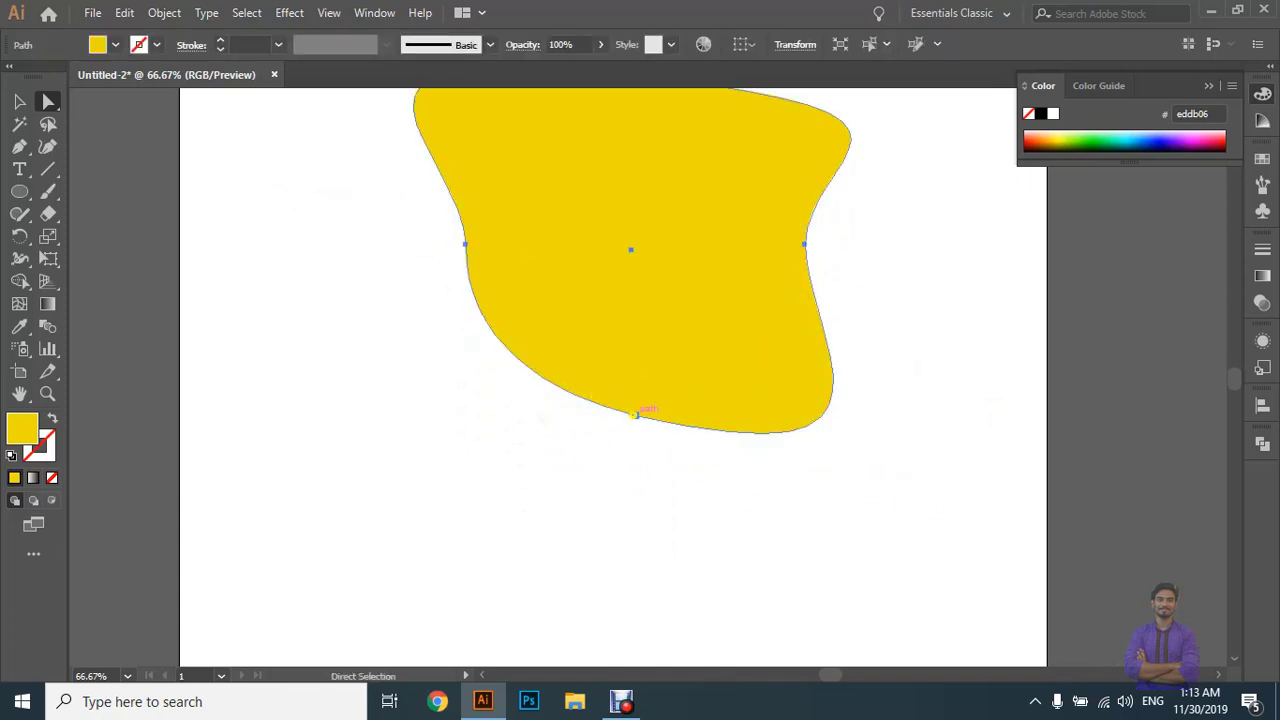
left_click(634, 413)
left_click_drag(543, 391, 226, 452)
left_click(869, 489)
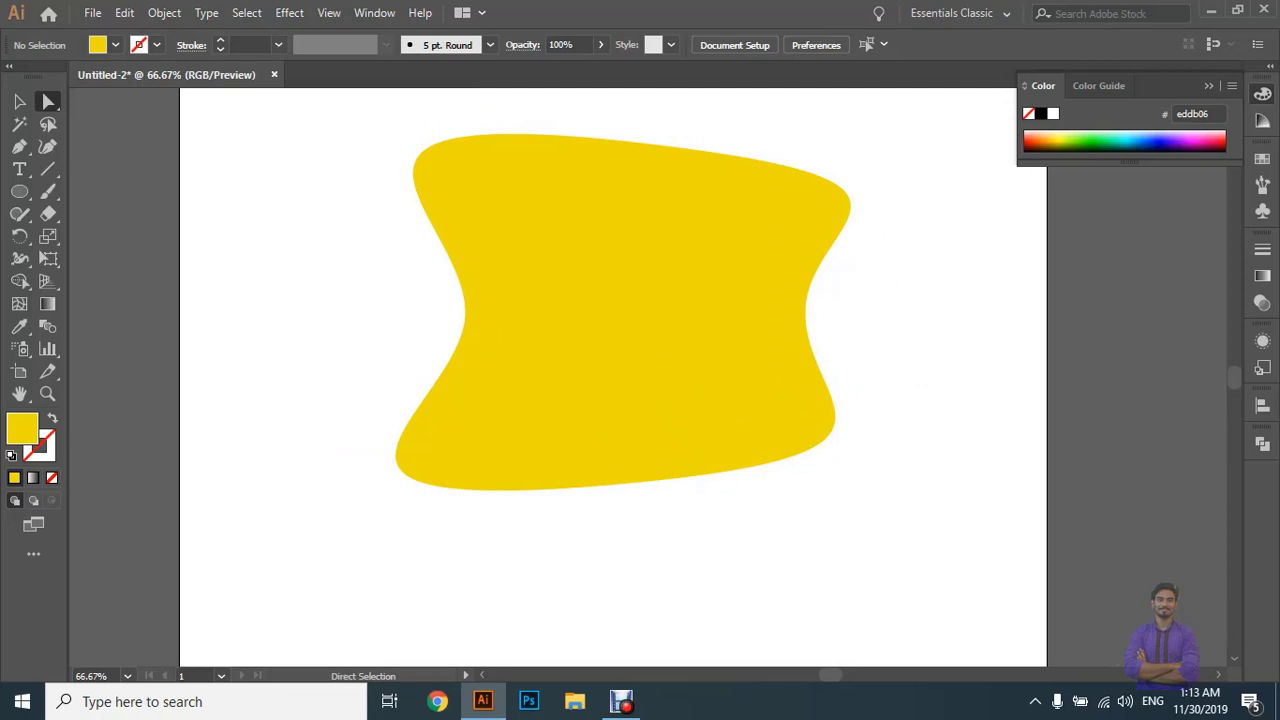
Undo all the handle edits on the top and bottom anchors to restore the plain circle.
key("ctrl+z")
key("ctrl+z")
key("ctrl+z")
key("ctrl+z")
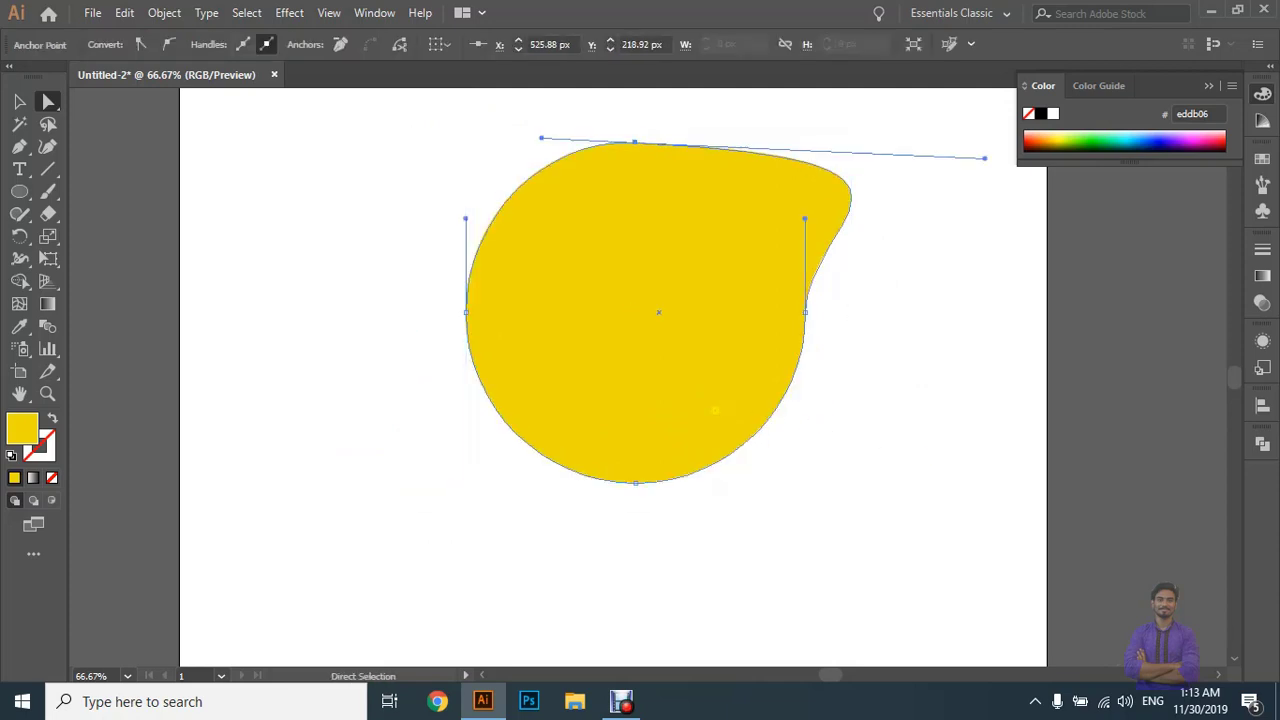
key("ctrl+z")
key("ctrl+z")
key("ctrl+z")
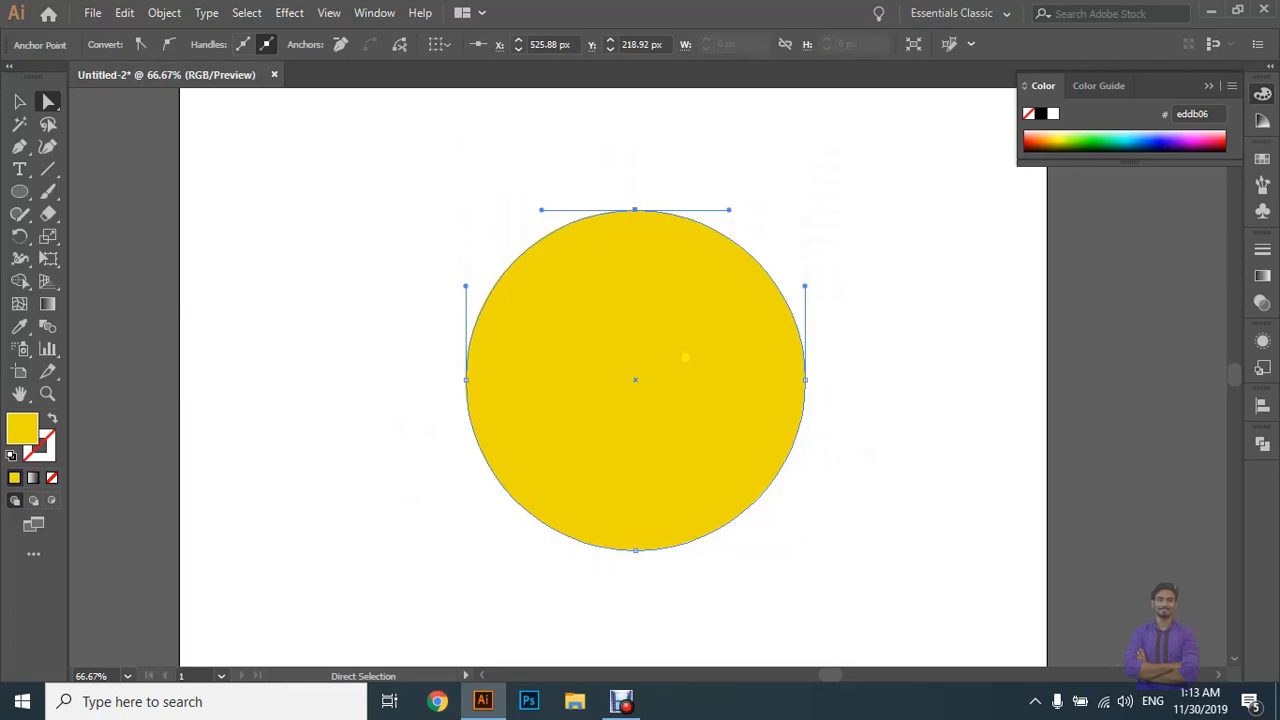
key("ctrl+minus")
key("ctrl+z")
key("ctrl+z")
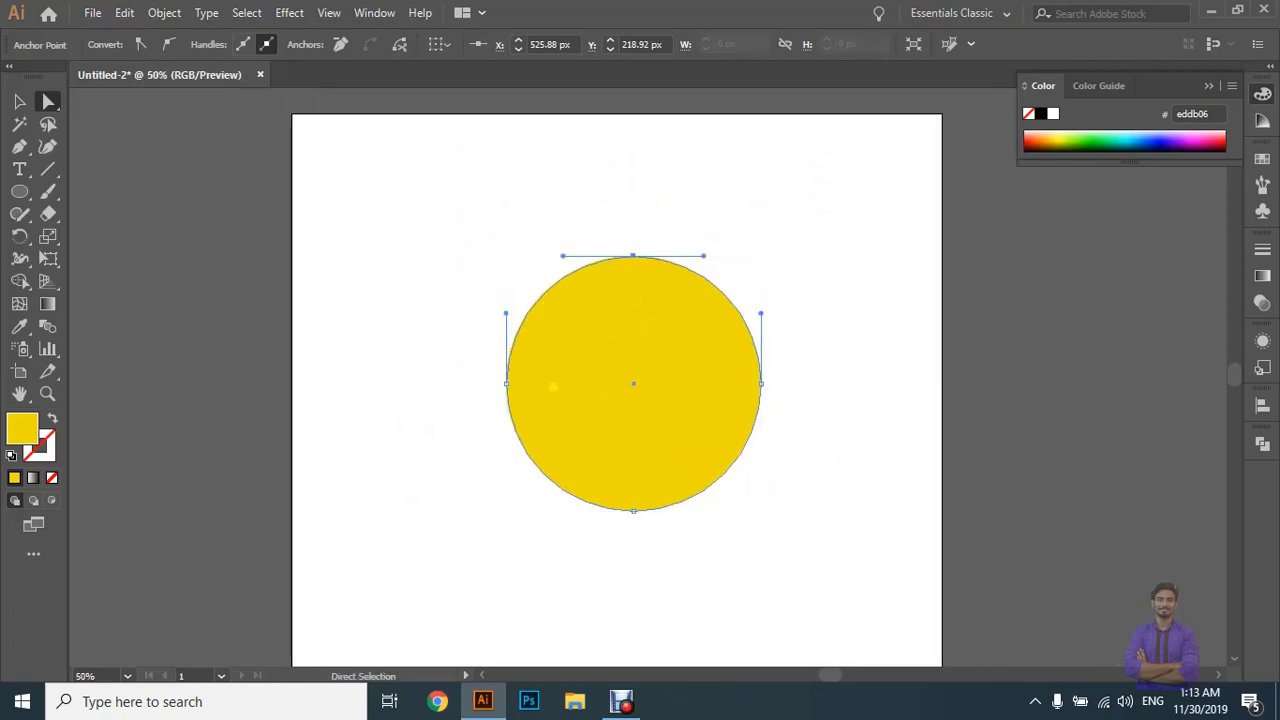
Select the whole circle, narrow it slightly from the upper-right corner of its bounding box, and undo the resize.
left_click(20, 199)
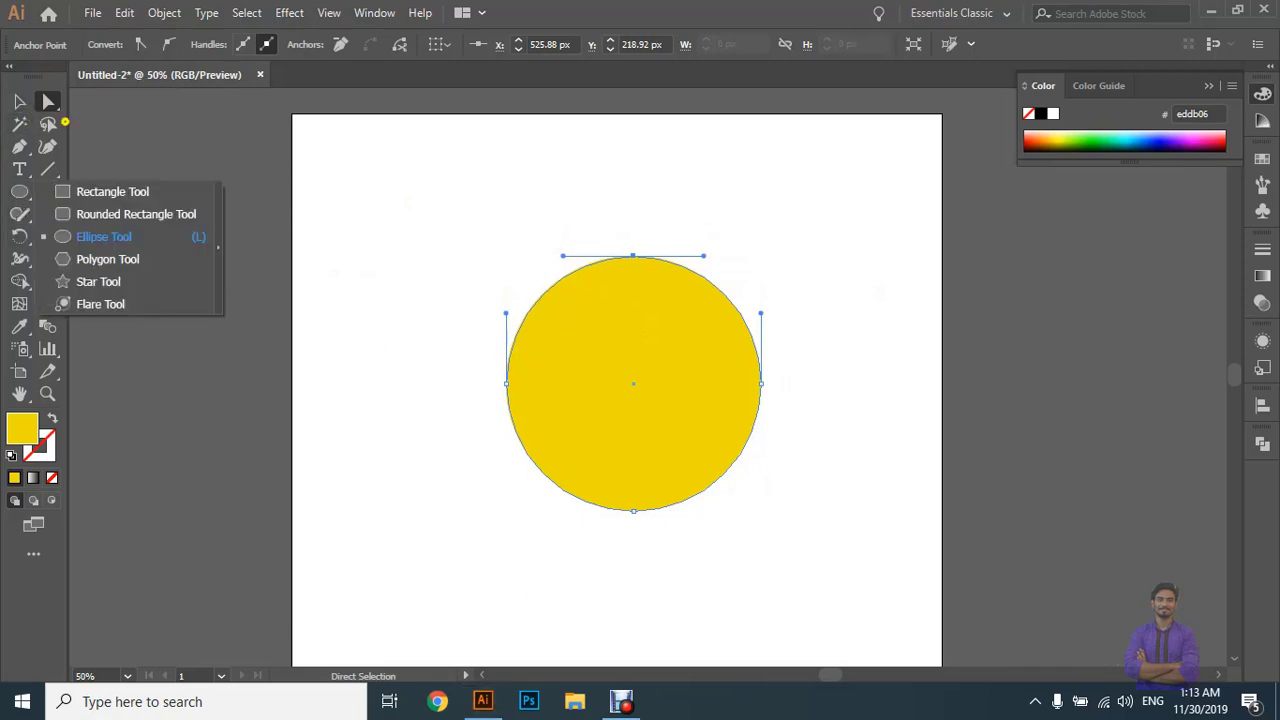
left_click(399, 245)
left_click(618, 366)
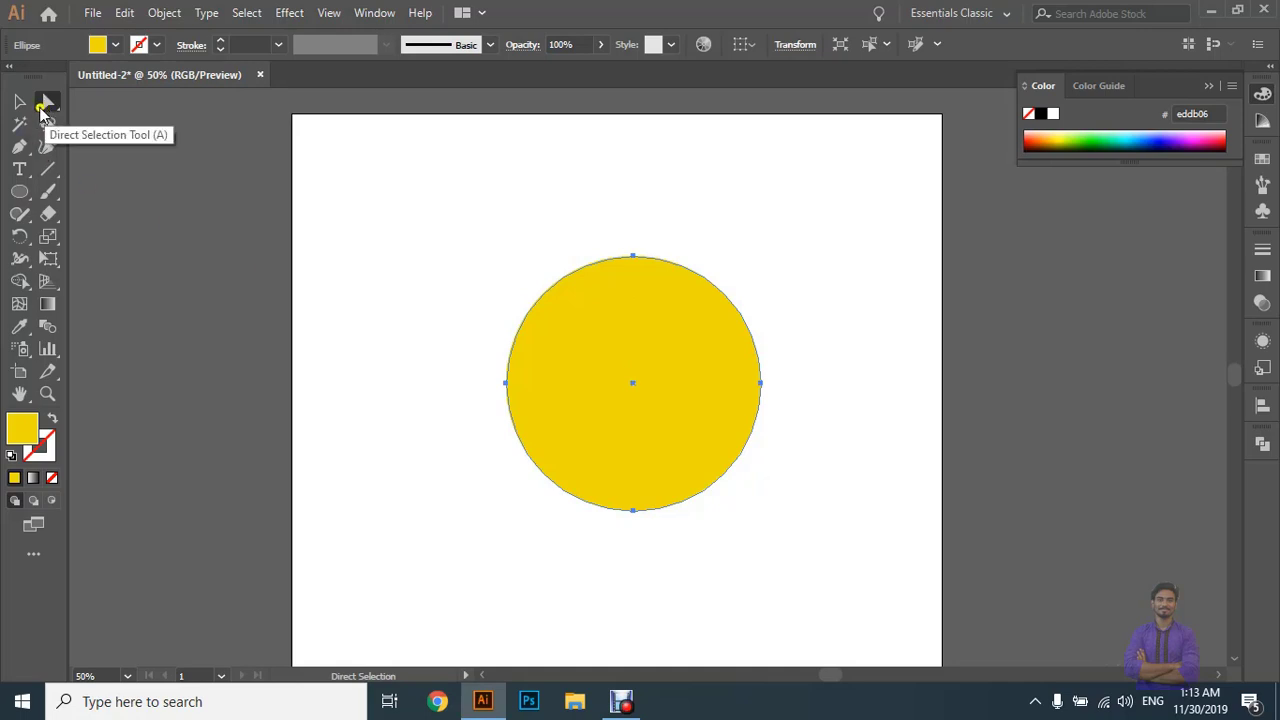
left_click(19, 101)
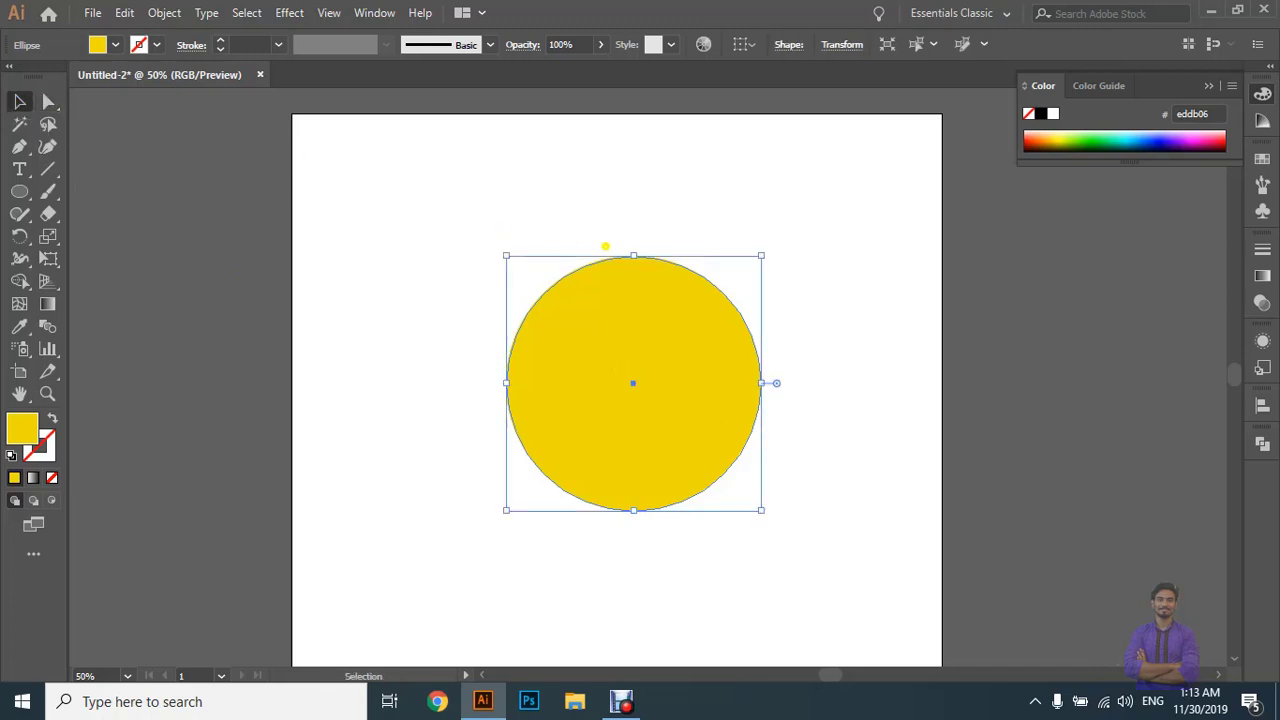
left_click_drag(760, 254, 728, 251)
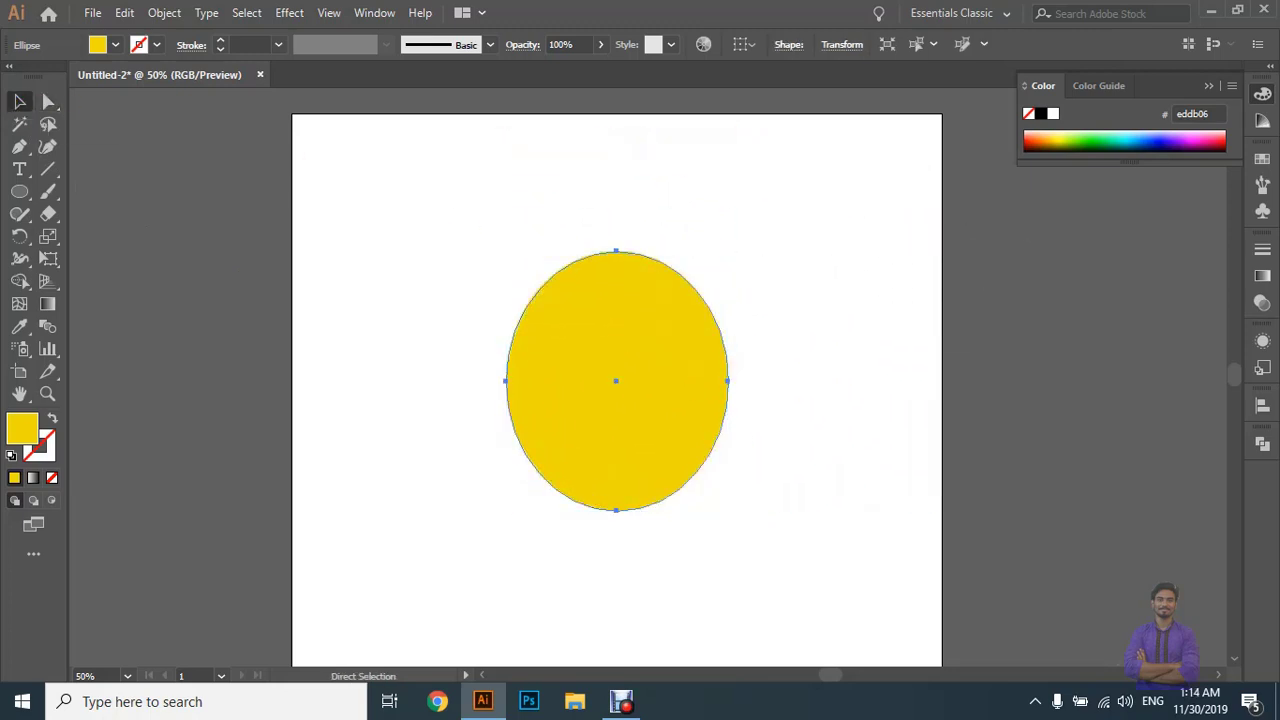
key("ctrl+z")
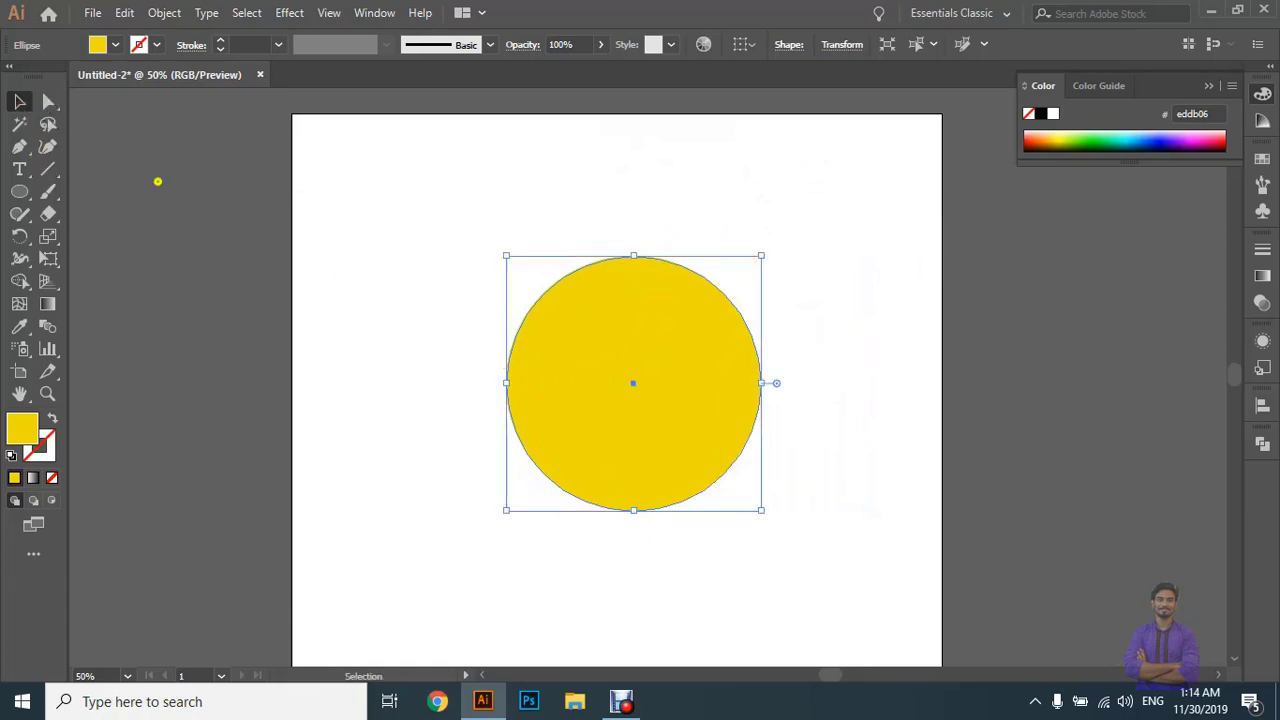
Directly select the circle's top anchor, extend its left and right handles into a steep slant, and pull the right anchor's upper handle outward.
left_click(48, 101)
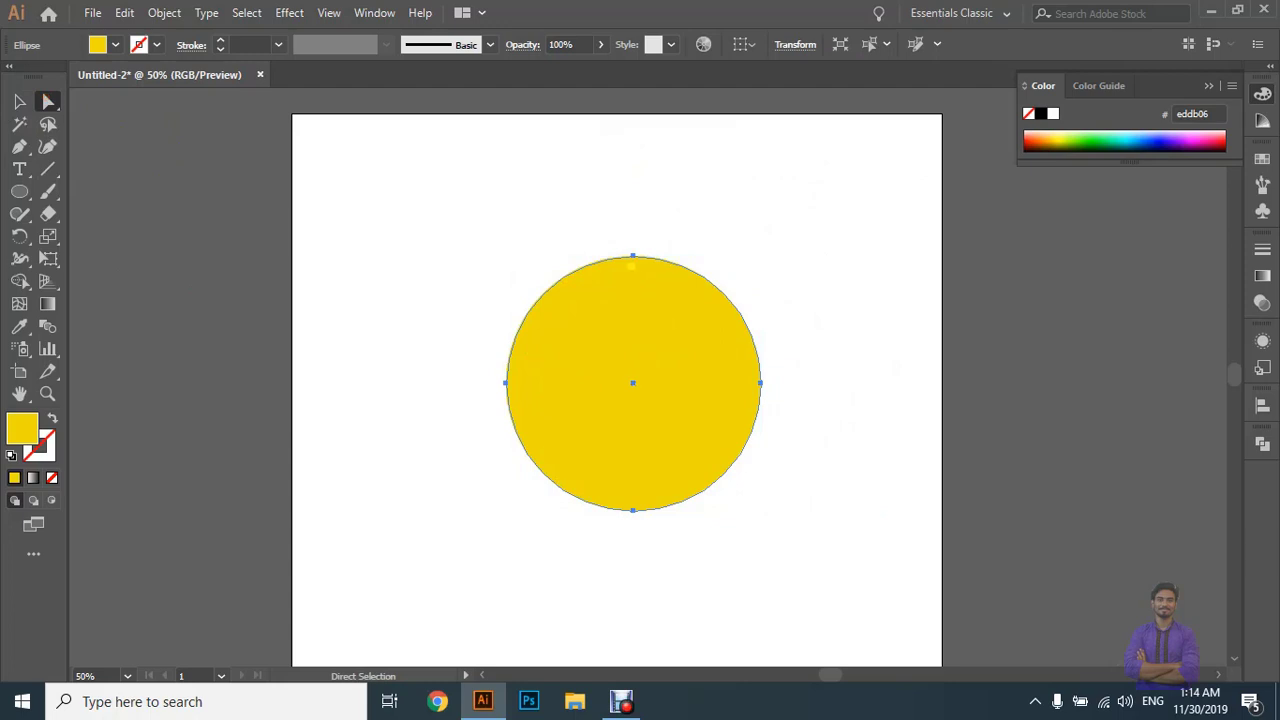
left_click(633, 256)
left_click(761, 383)
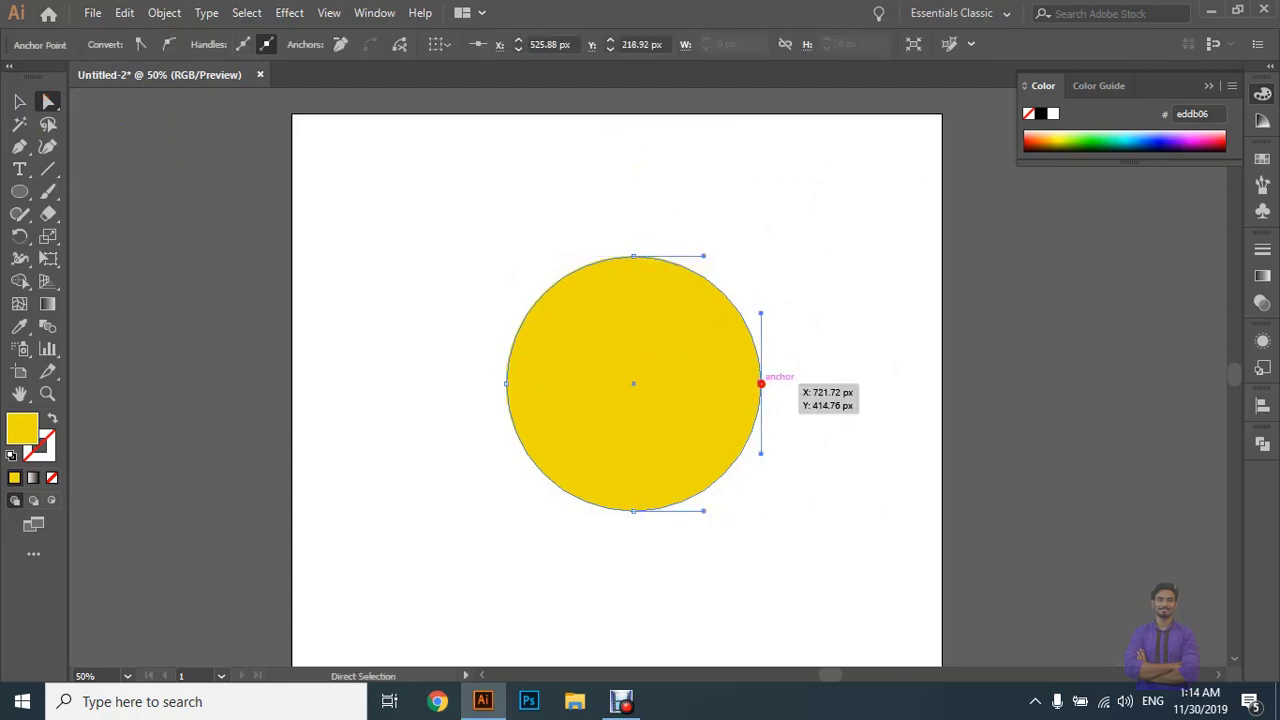
left_click(633, 256)
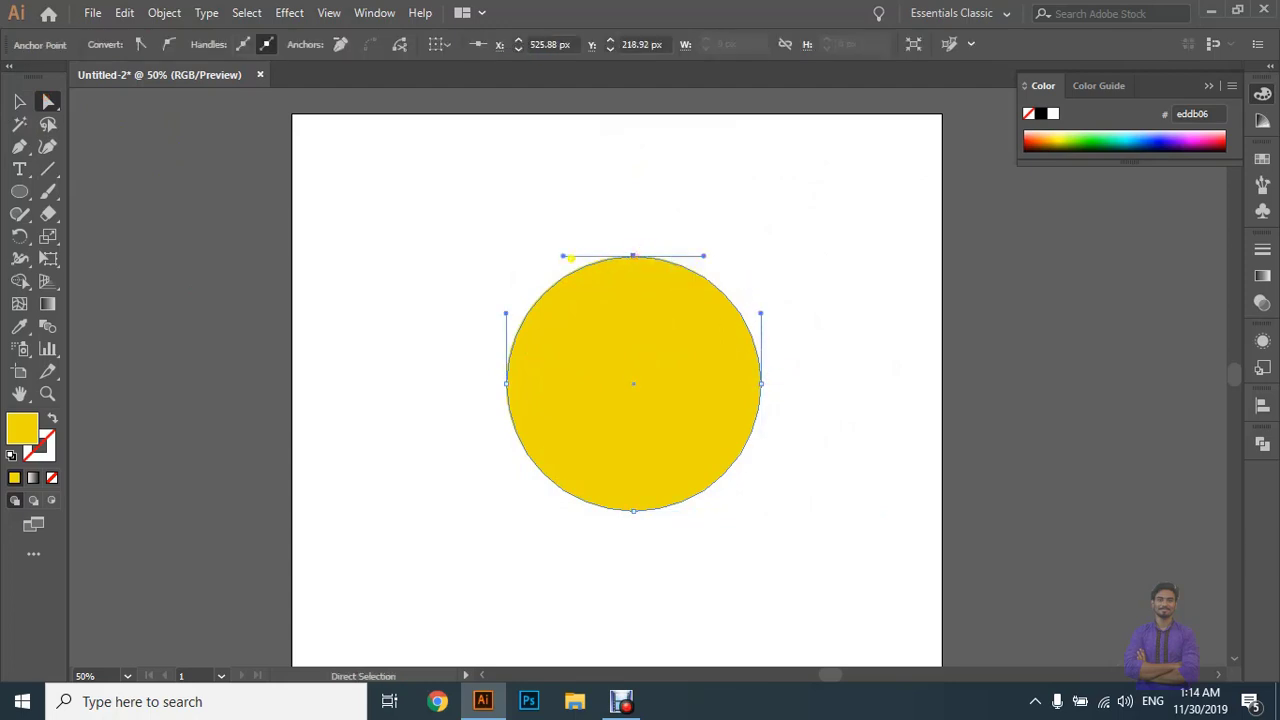
left_click_drag(563, 255, 301, 240)
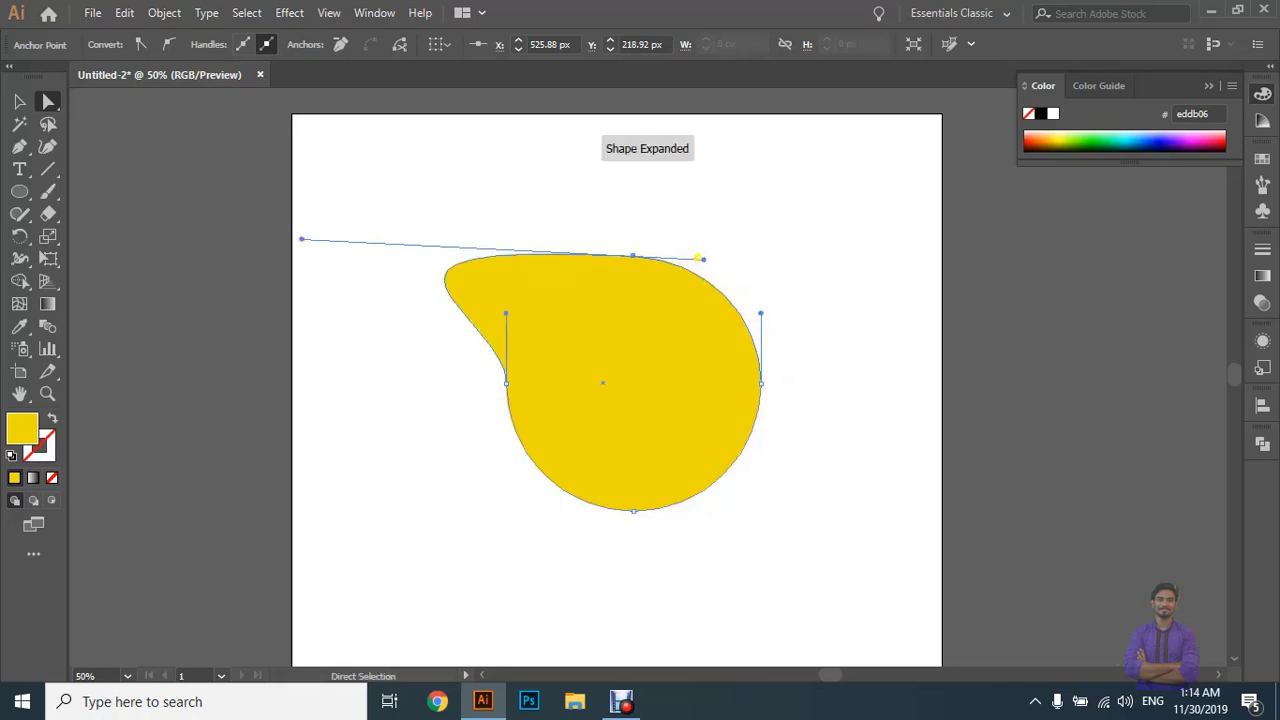
left_click_drag(698, 258, 818, 166)
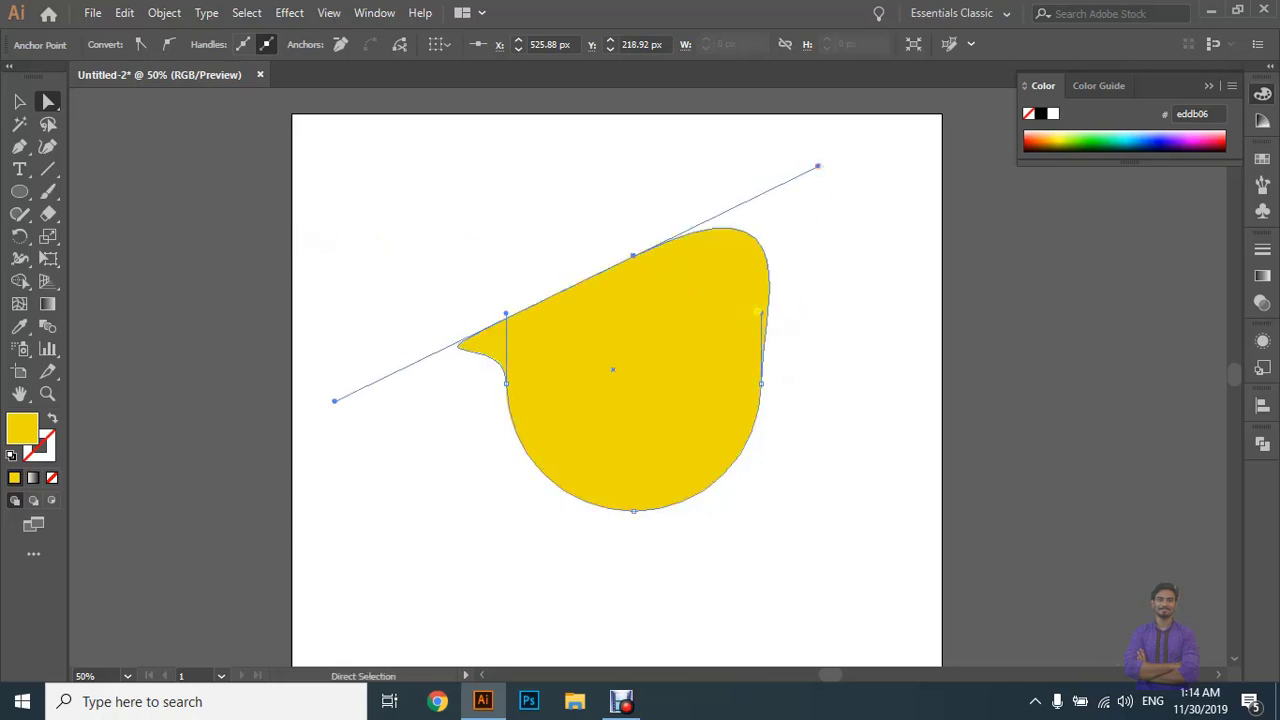
left_click_drag(762, 313, 905, 372)
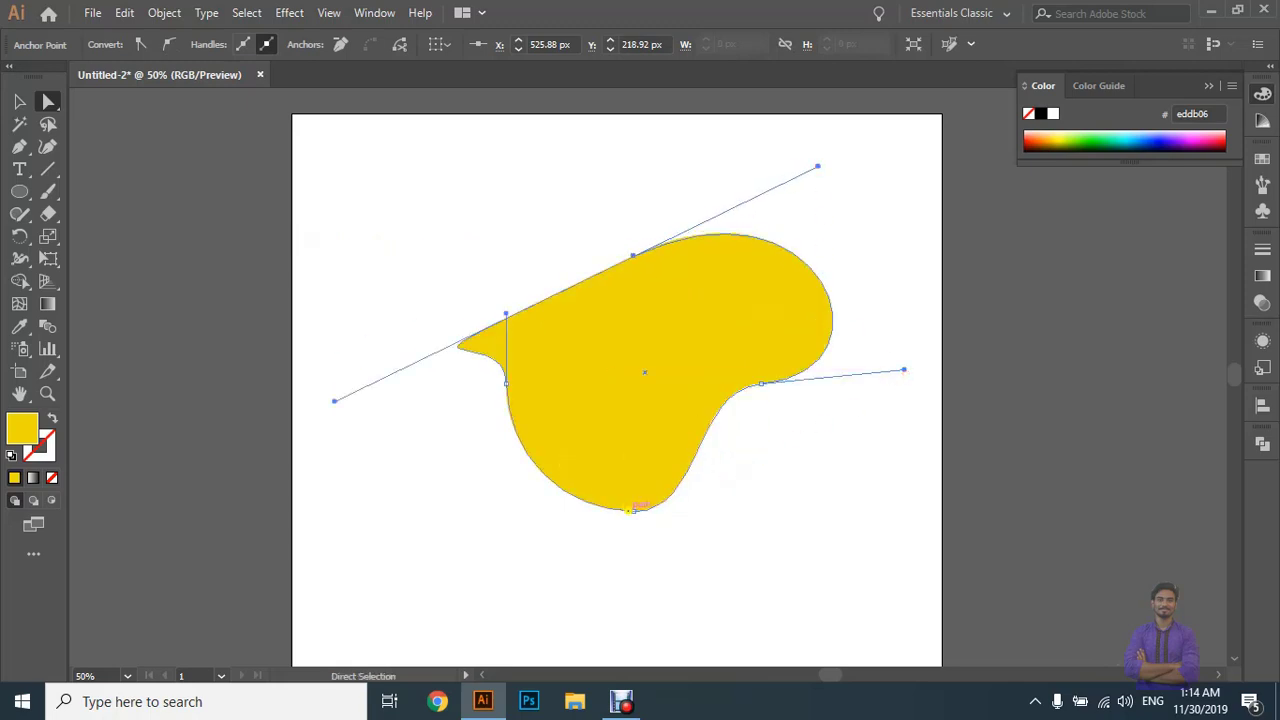
Pull the bottom anchor's left handle outward and move the anchor up and left to X 469.72 px, Y 500 px.
left_click(632, 508)
left_click_drag(563, 510, 403, 549)
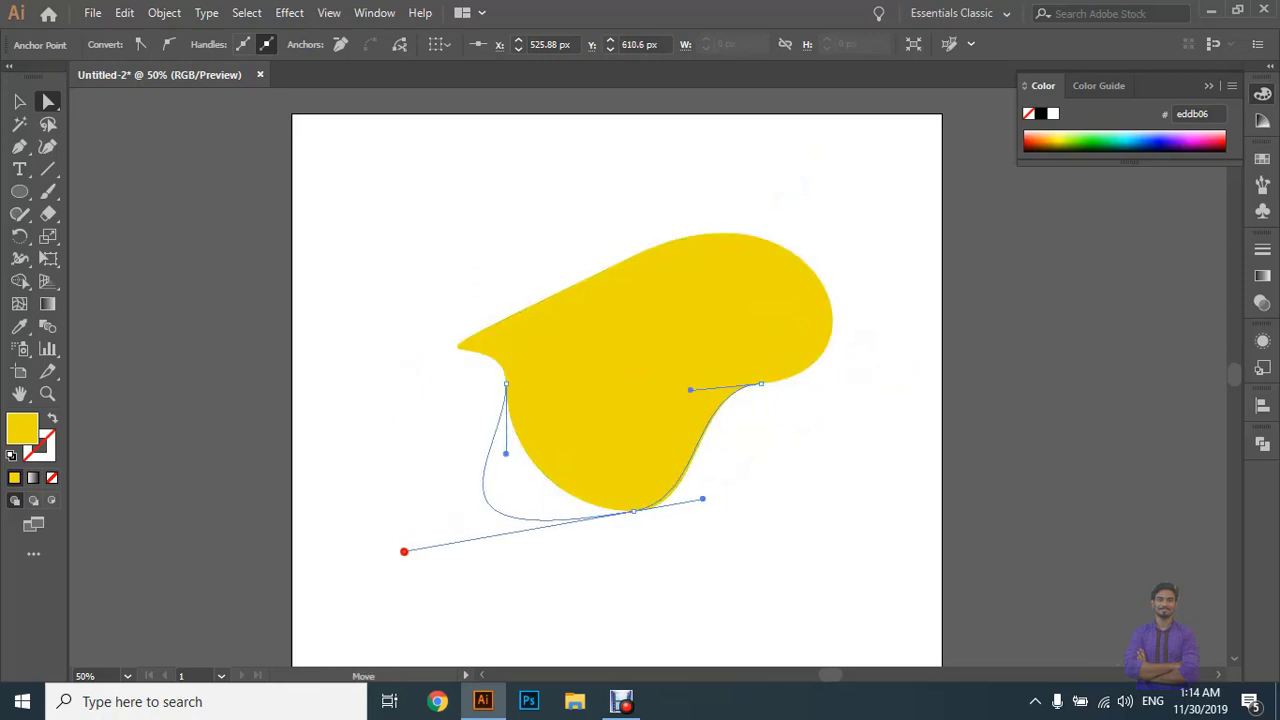
left_click_drag(632, 508, 596, 438)
Select the whole reshaped yellow object and delete it from the artboard.
left_click(17, 103)
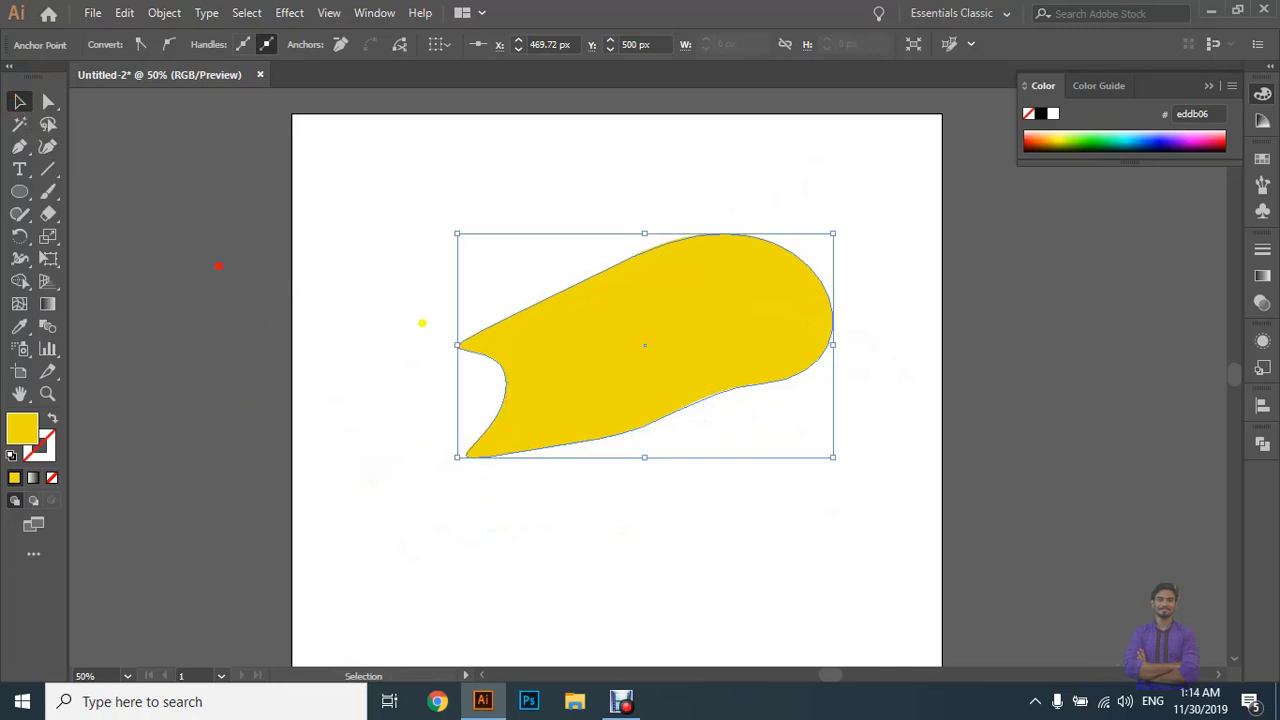
left_click_drag(378, 203, 860, 540)
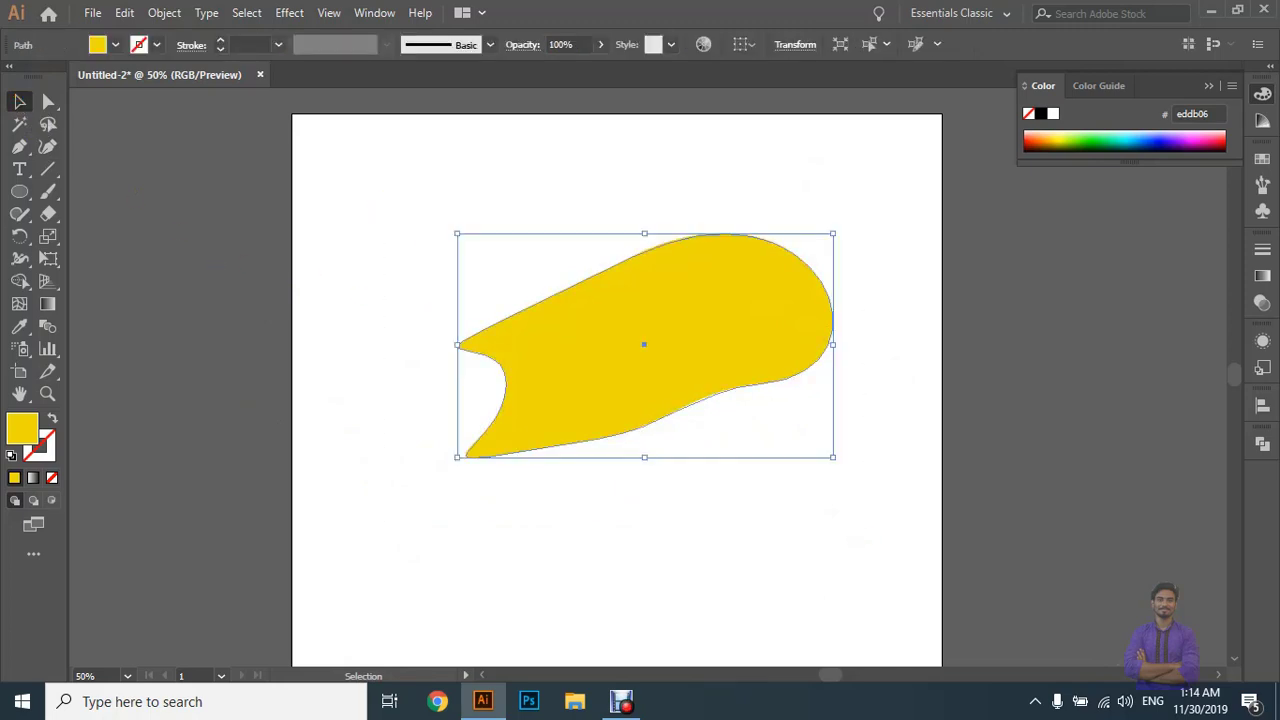
key("Delete")
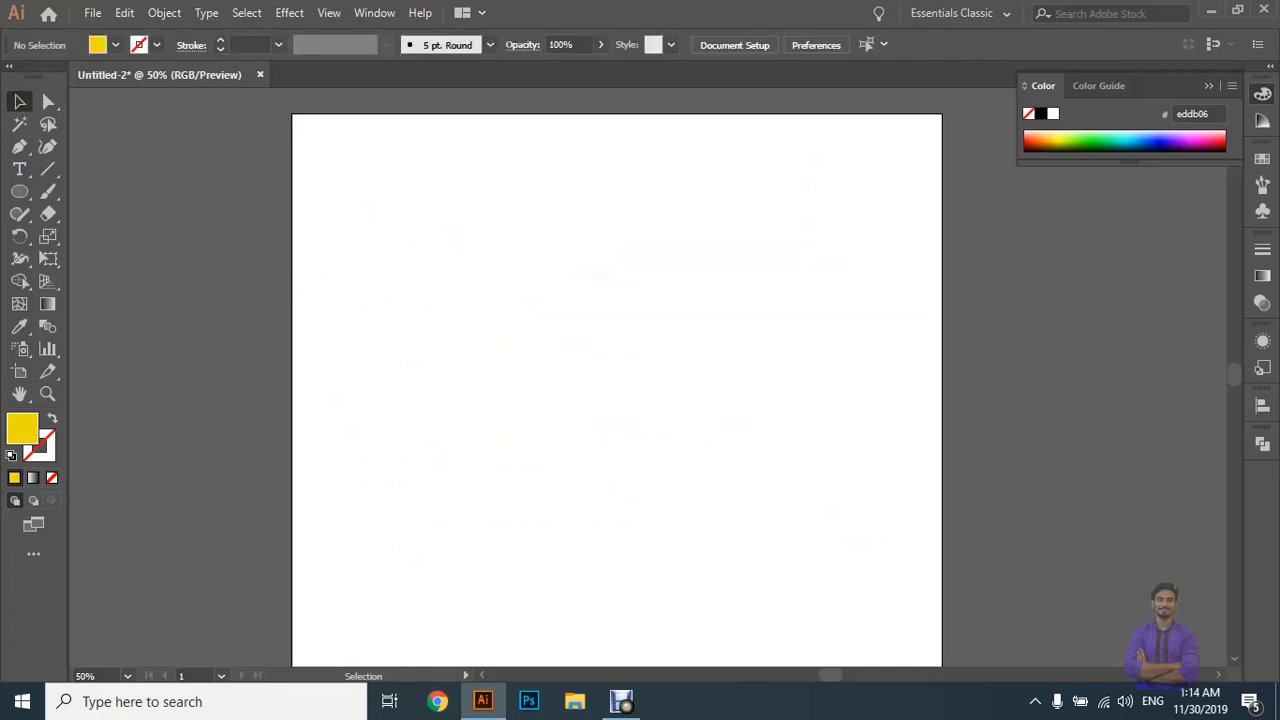
Find the Group Selection tool among the Direct Selection variants and check its shortcut in the Keyboard Shortcuts settings, discarding any changes.
left_click(40, 97)
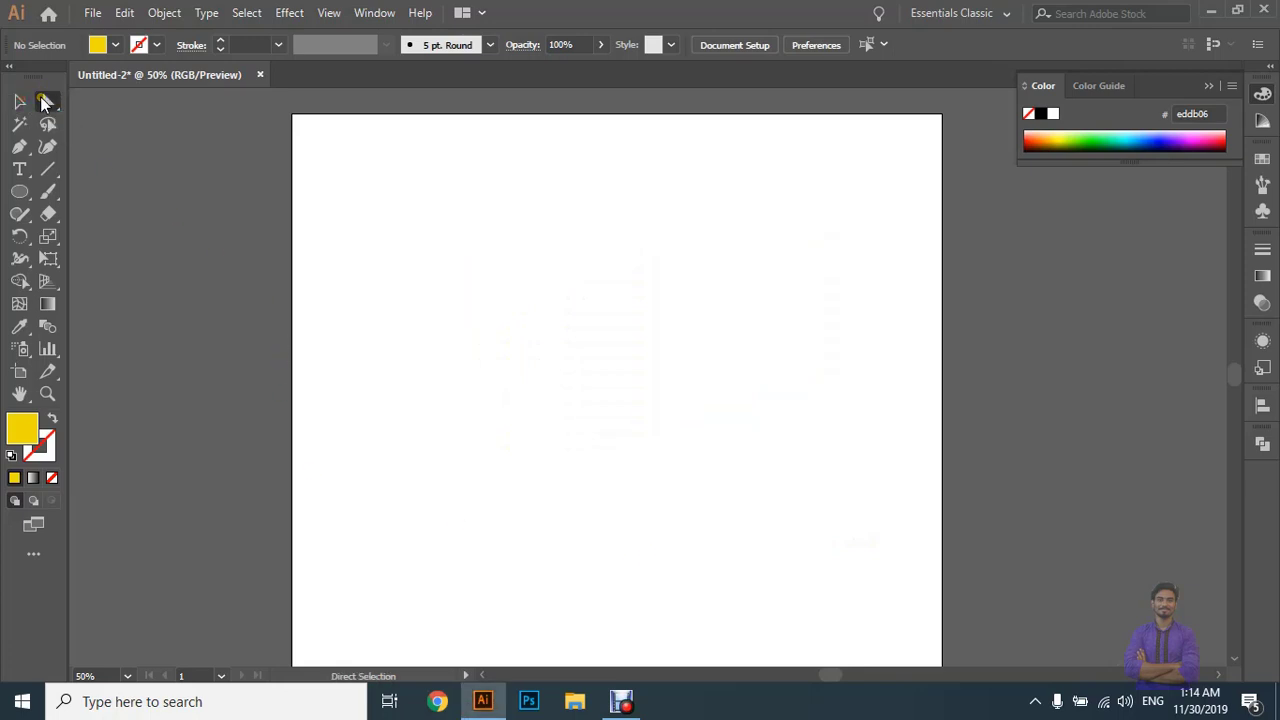
left_click(42, 102)
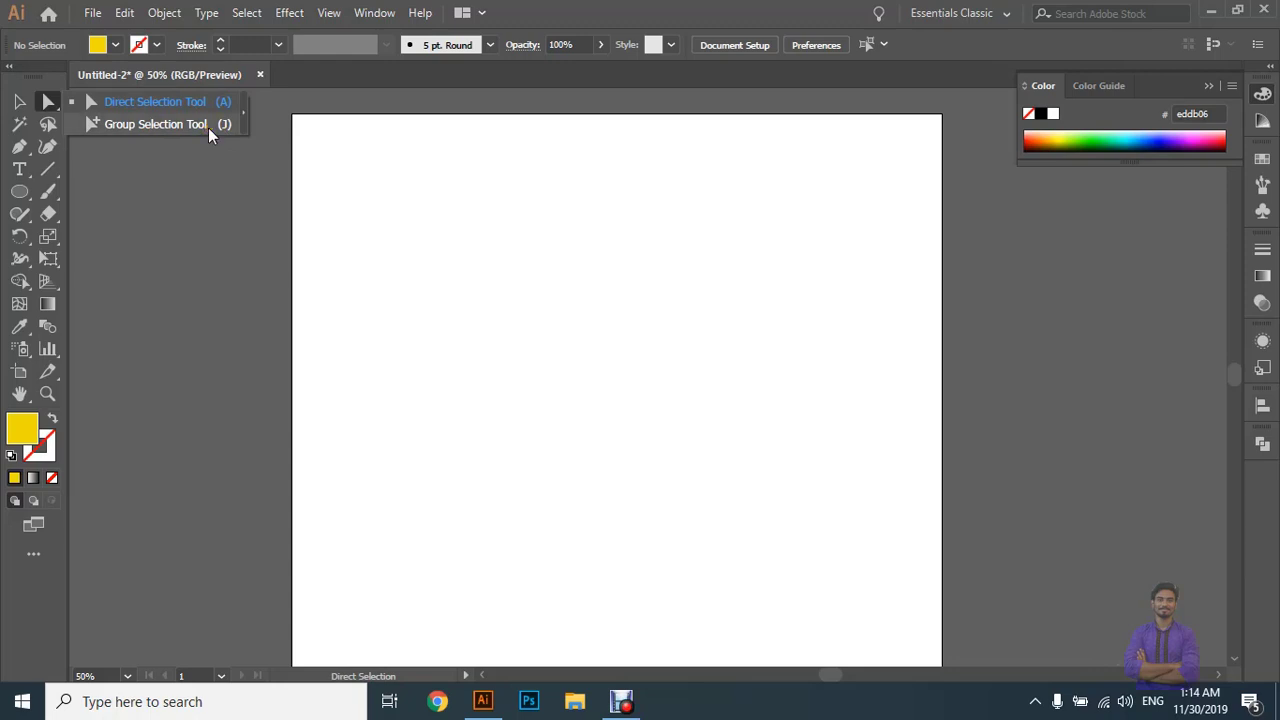
left_click(177, 13)
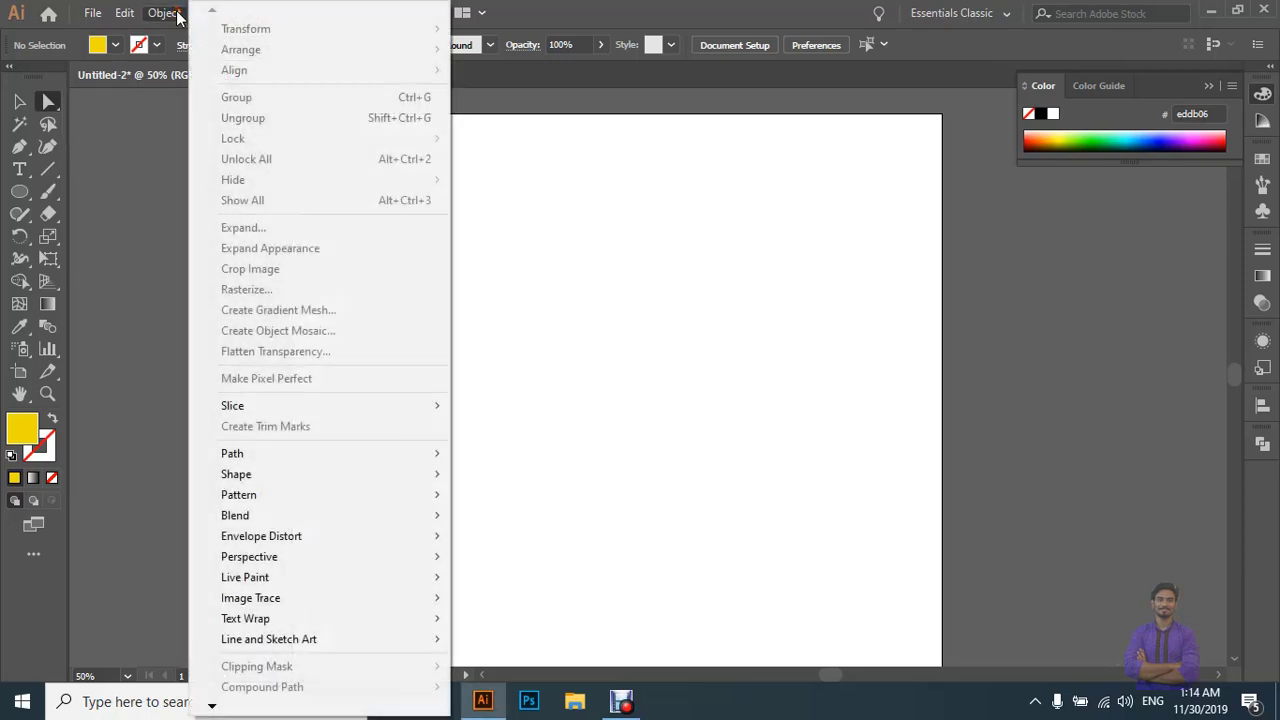
left_click(177, 13)
left_click(125, 14)
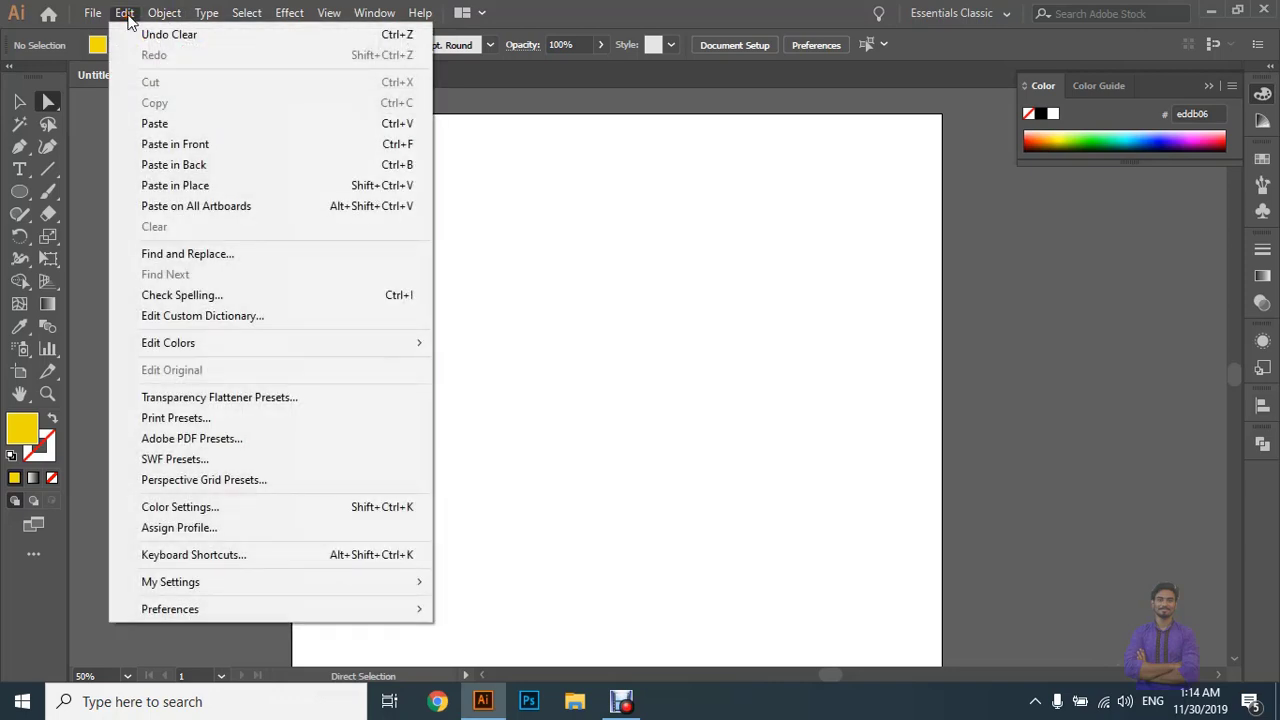
left_click(243, 561)
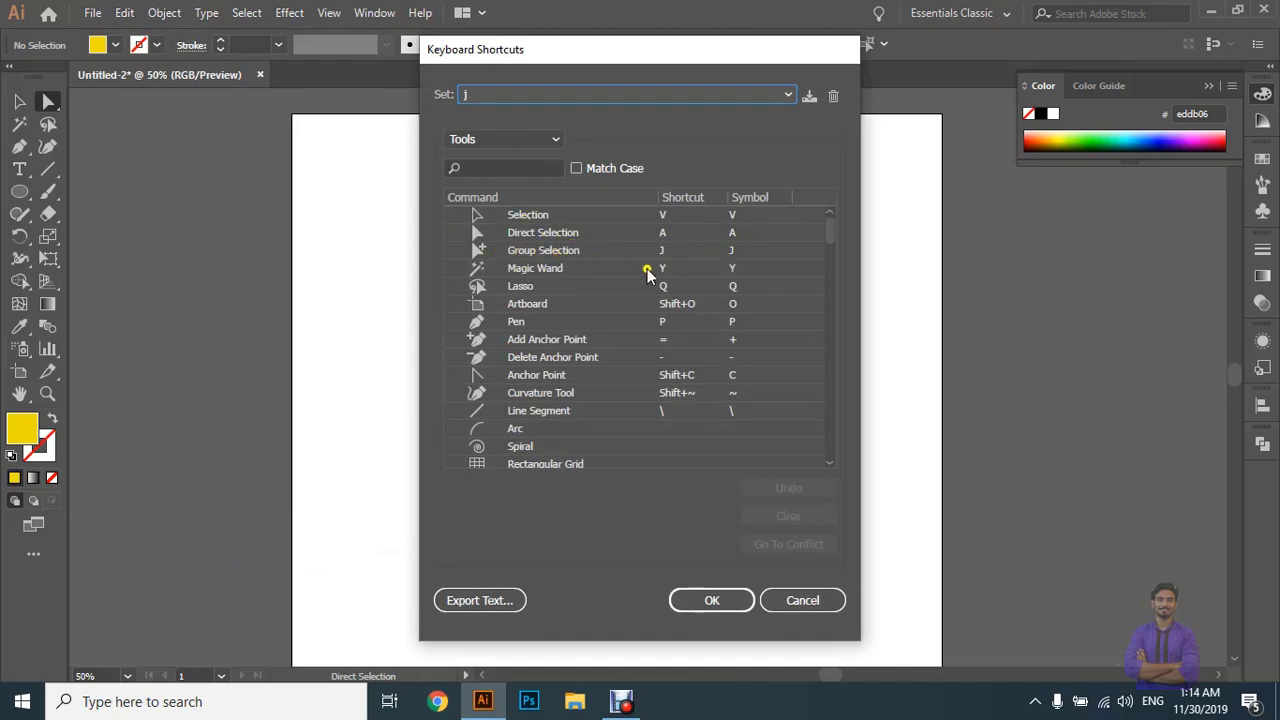
left_click(734, 253)
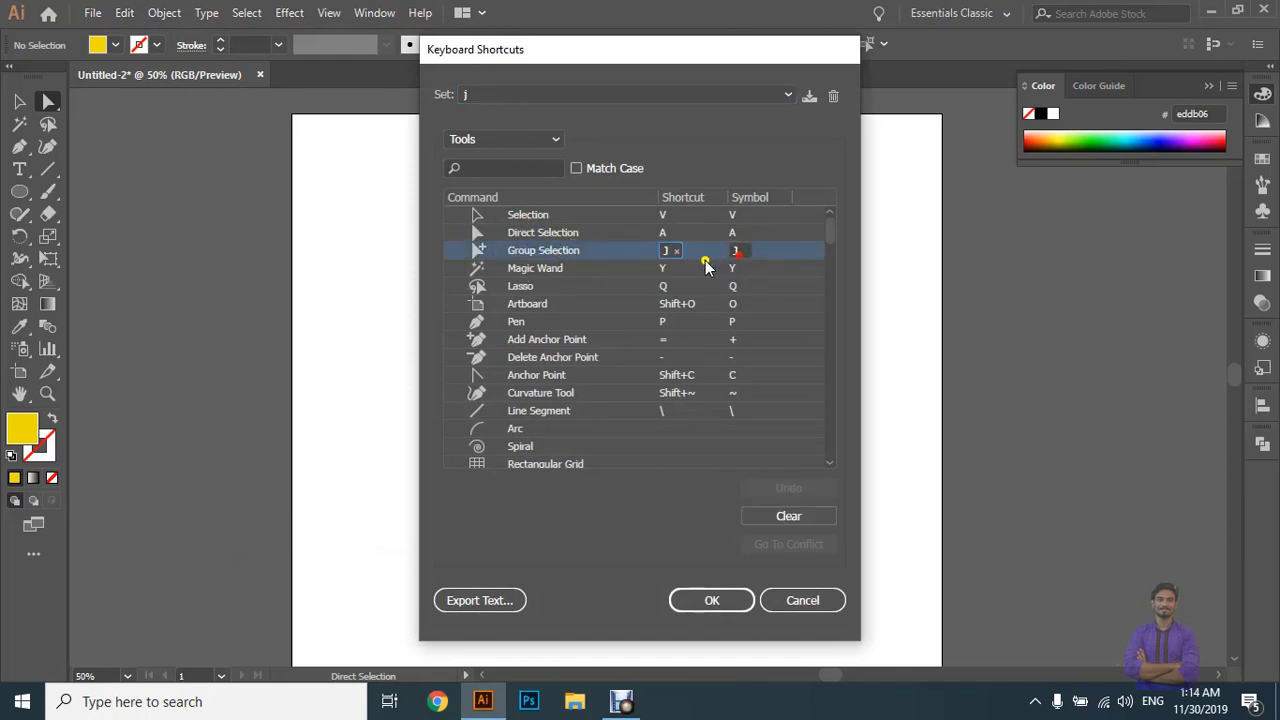
left_click(801, 600)
left_click(125, 13)
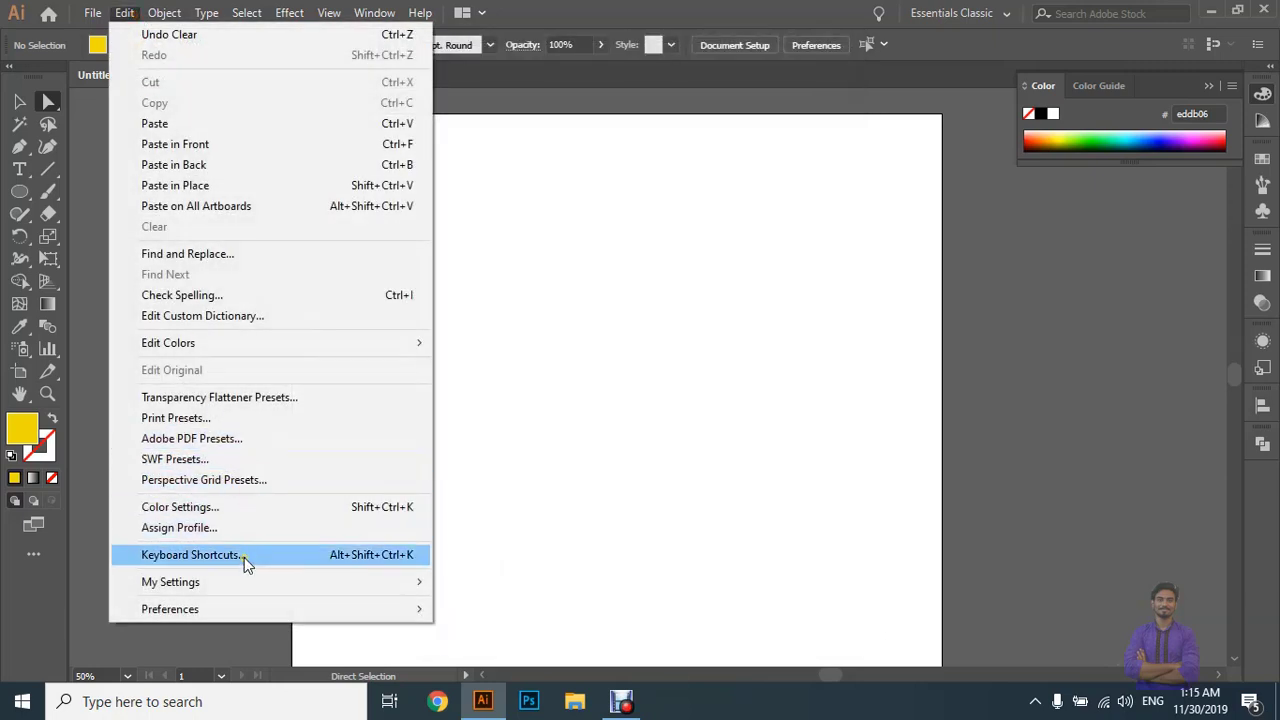
Activate the Selection tool, and show the Direct Selection tool's variants to reach the Group Selection tool.
left_click(17, 104)
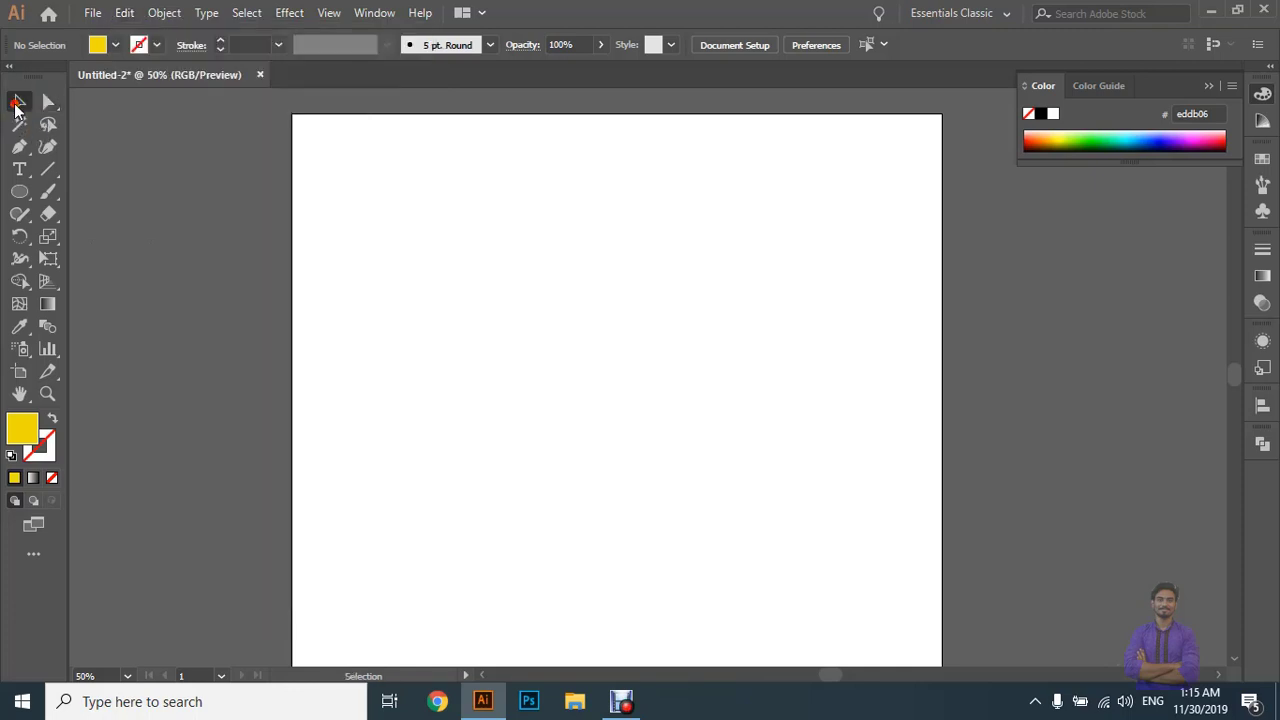
left_click_drag(48, 103, 177, 135)
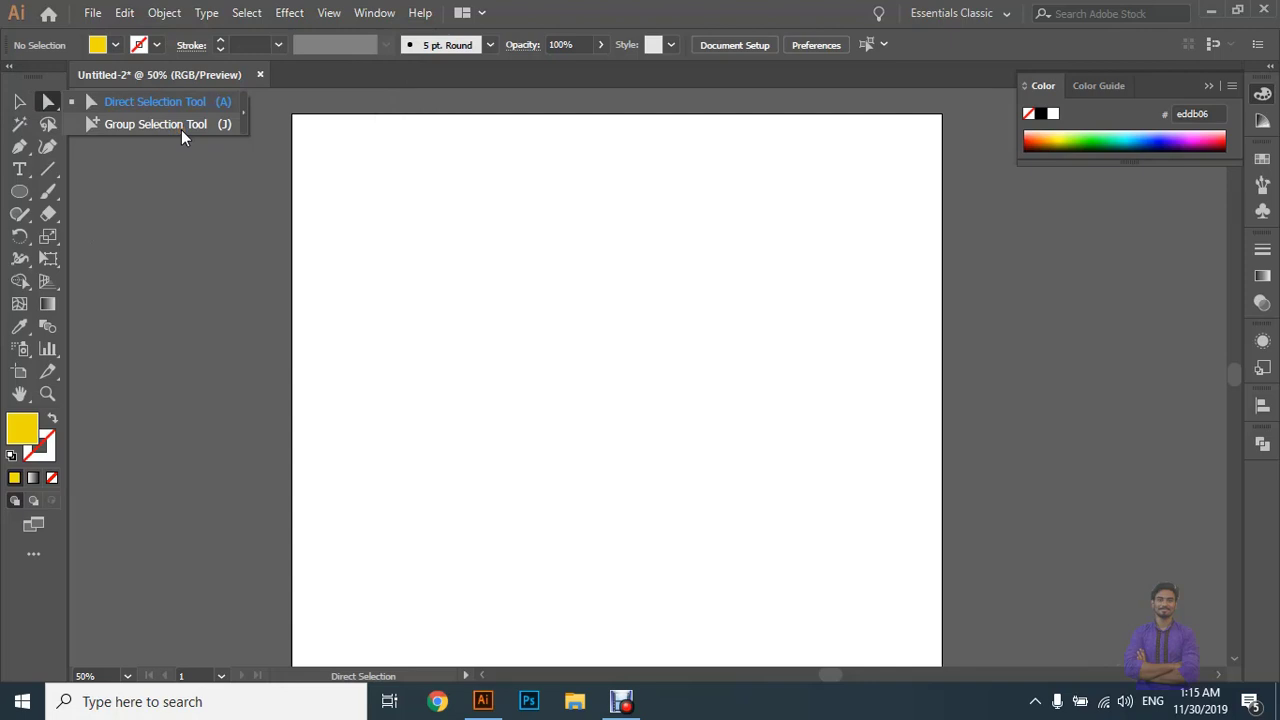
Draw a large yellow rectangle in the middle of the artboard with the Rectangle tool.
left_click_drag(181, 129, 183, 350)
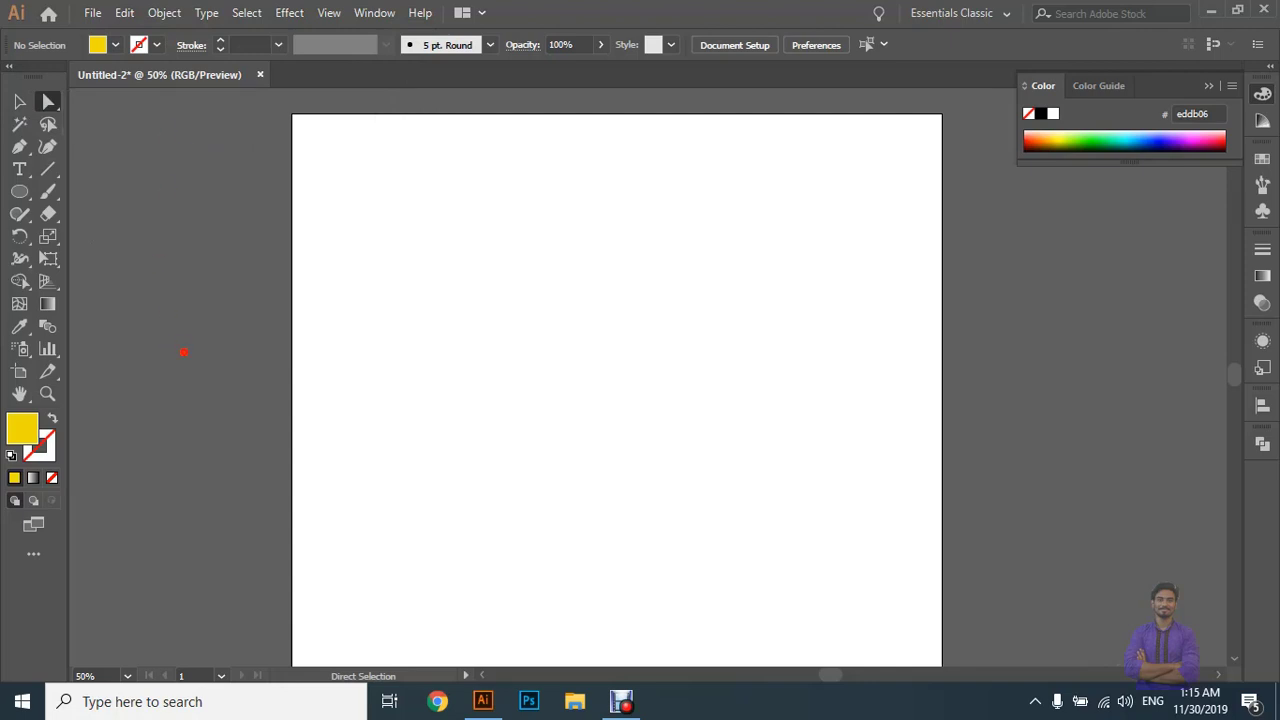
key("ctrl+minus")
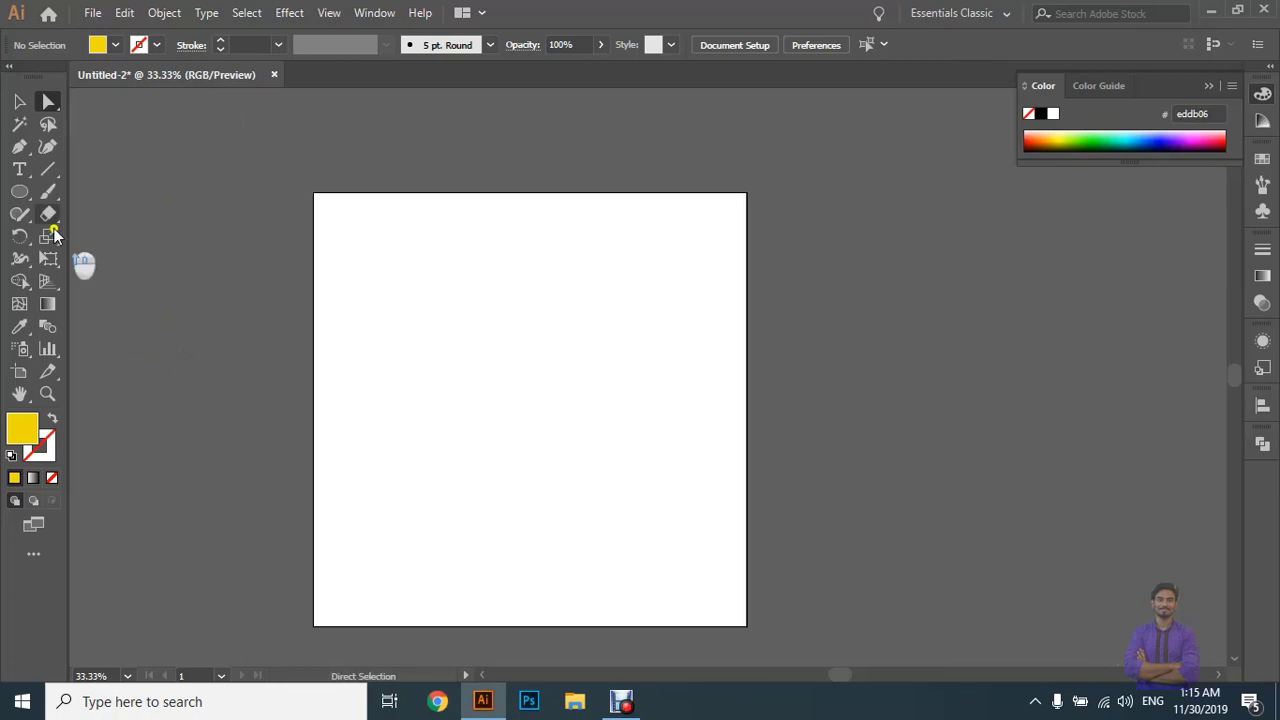
left_click_drag(20, 191, 74, 196)
scroll(471, 329, "left", 1)
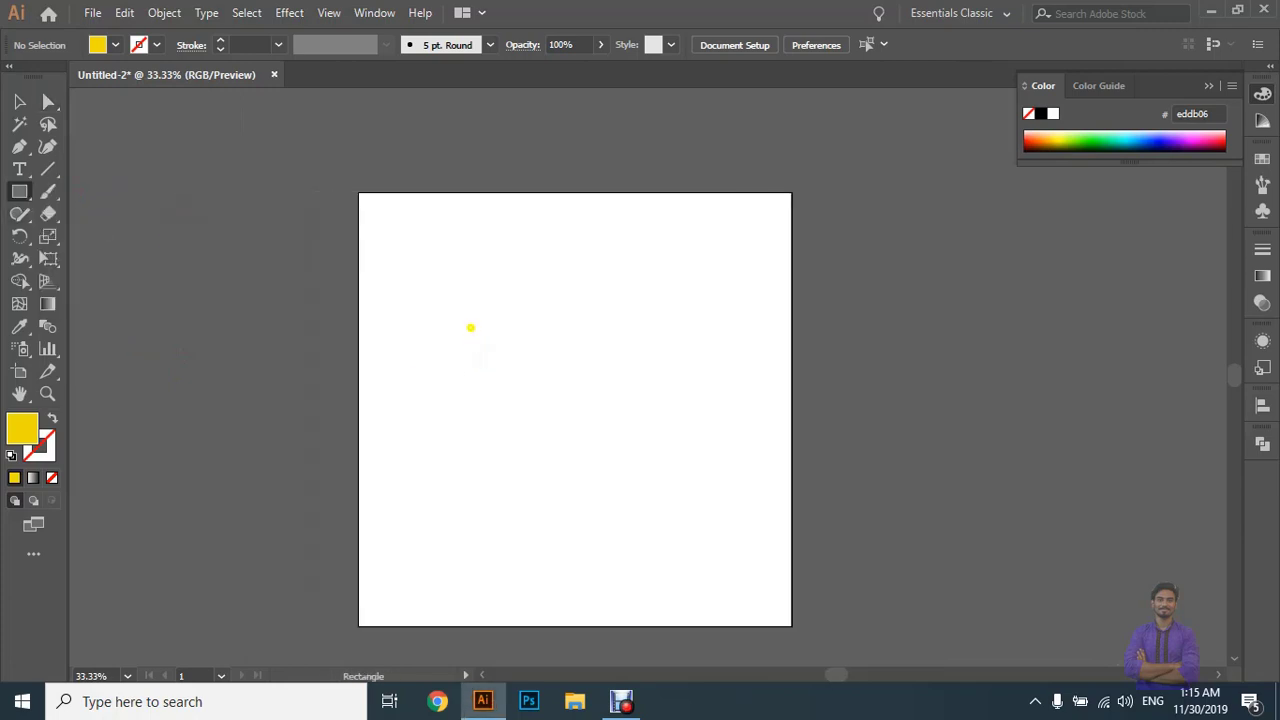
scroll(414, 209, "down", 2)
left_click_drag(446, 233, 738, 483)
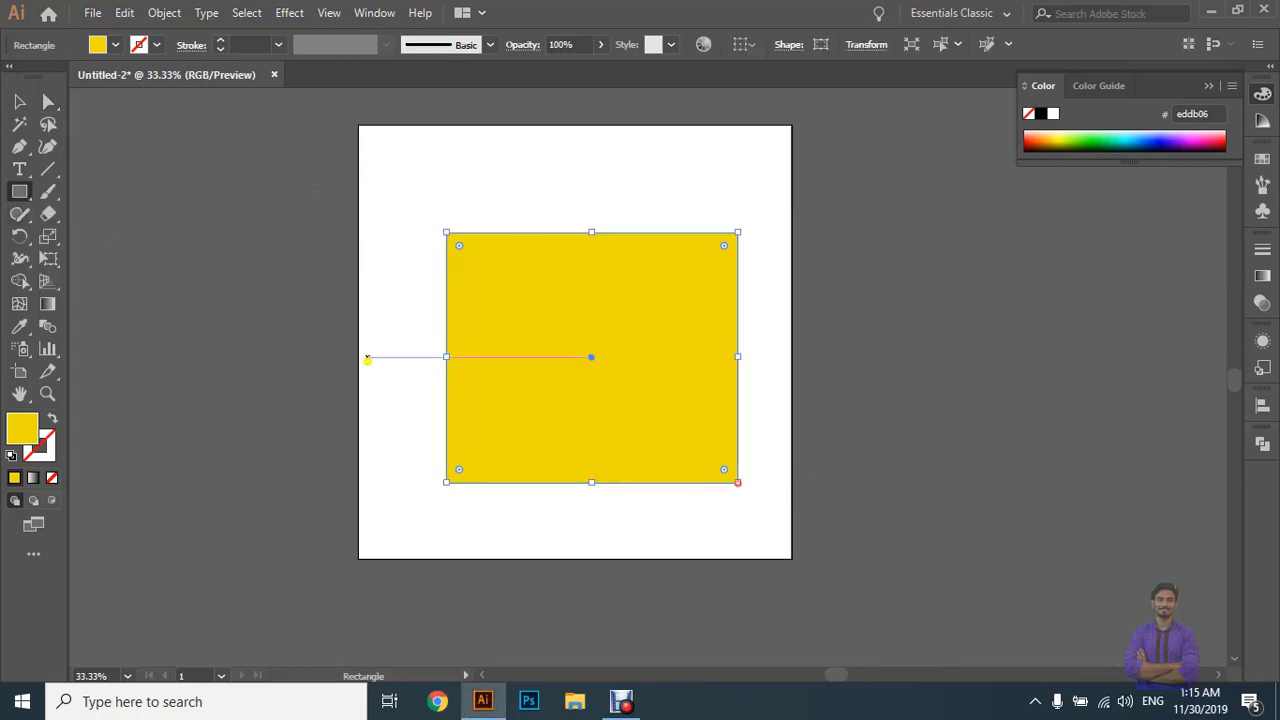
scroll(320, 380, "down", 1)
scroll(280, 400, "right", 1)
Draw a smaller square inside the yellow rectangle and fill it with dark blue 2e3192.
left_click(299, 321)
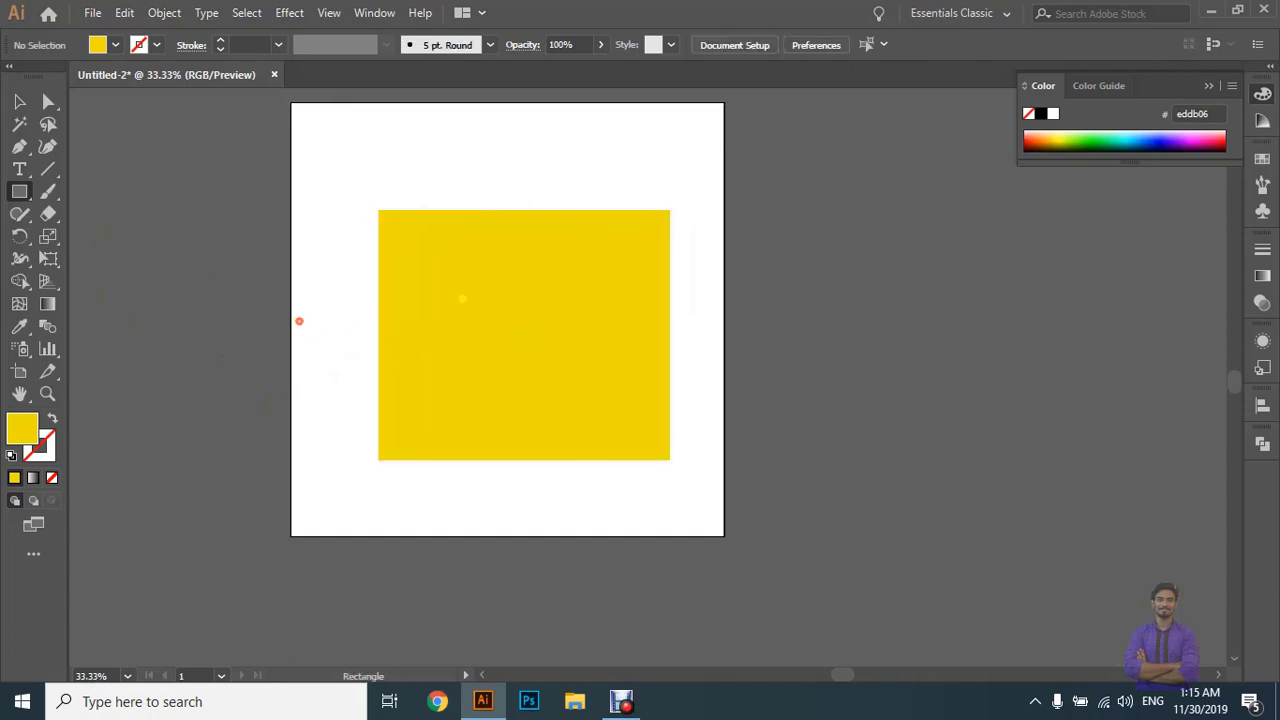
left_click_drag(438, 261, 592, 352)
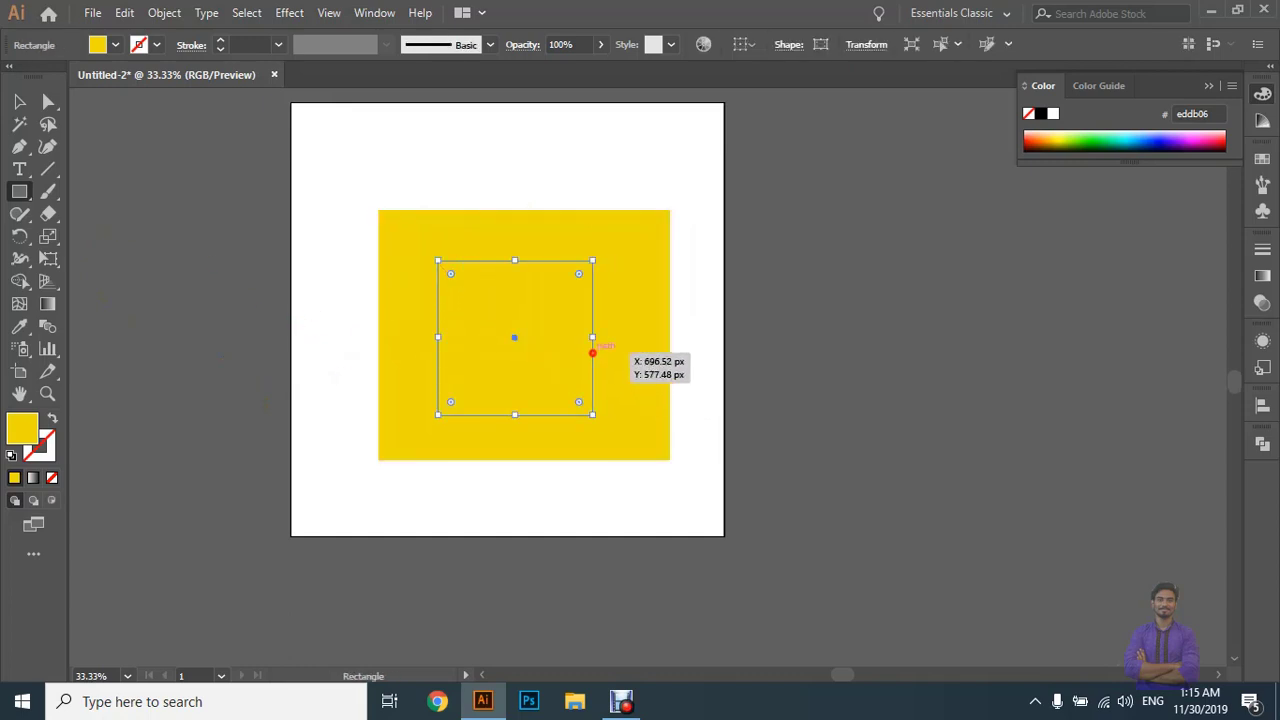
left_click(115, 45)
left_click(118, 77)
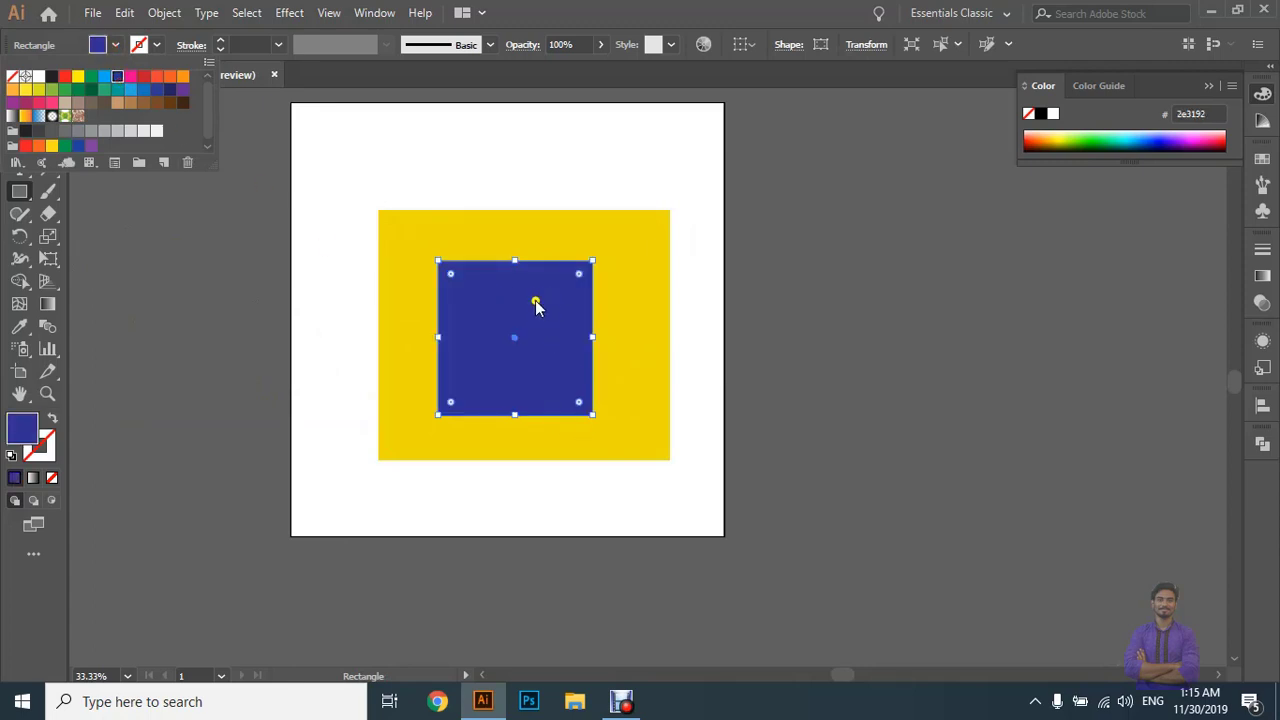
key("Escape")
scroll(514, 272, "up", 1)
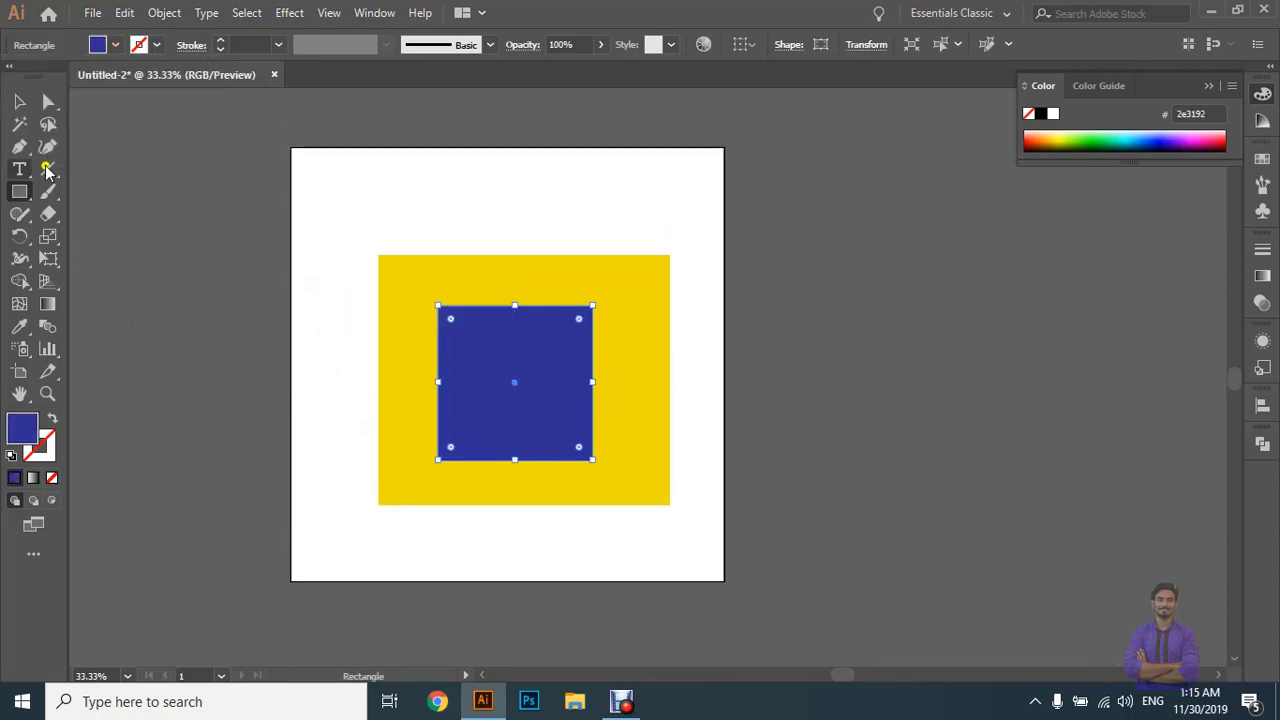
Draw a large circle over both rectangles with the Ellipse tool, enlarging it to about the artboard's height.
left_click(19, 191)
left_click(120, 237)
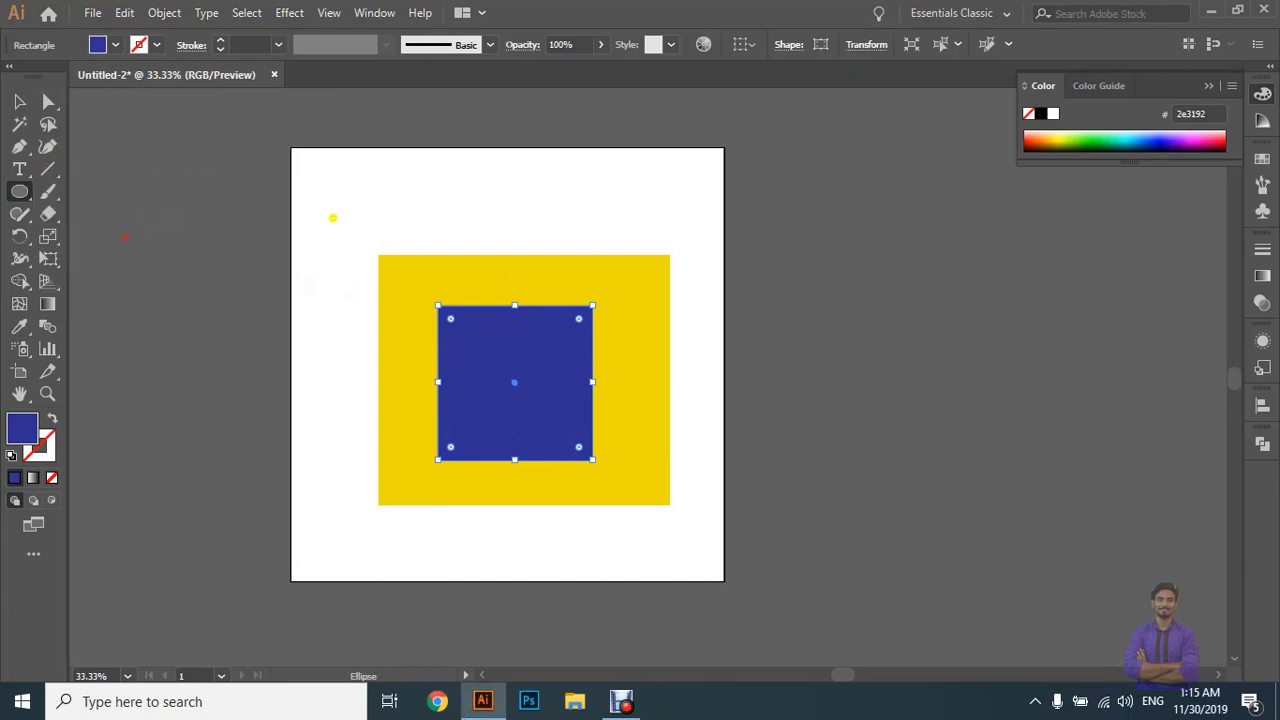
left_click_drag(338, 205, 722, 566)
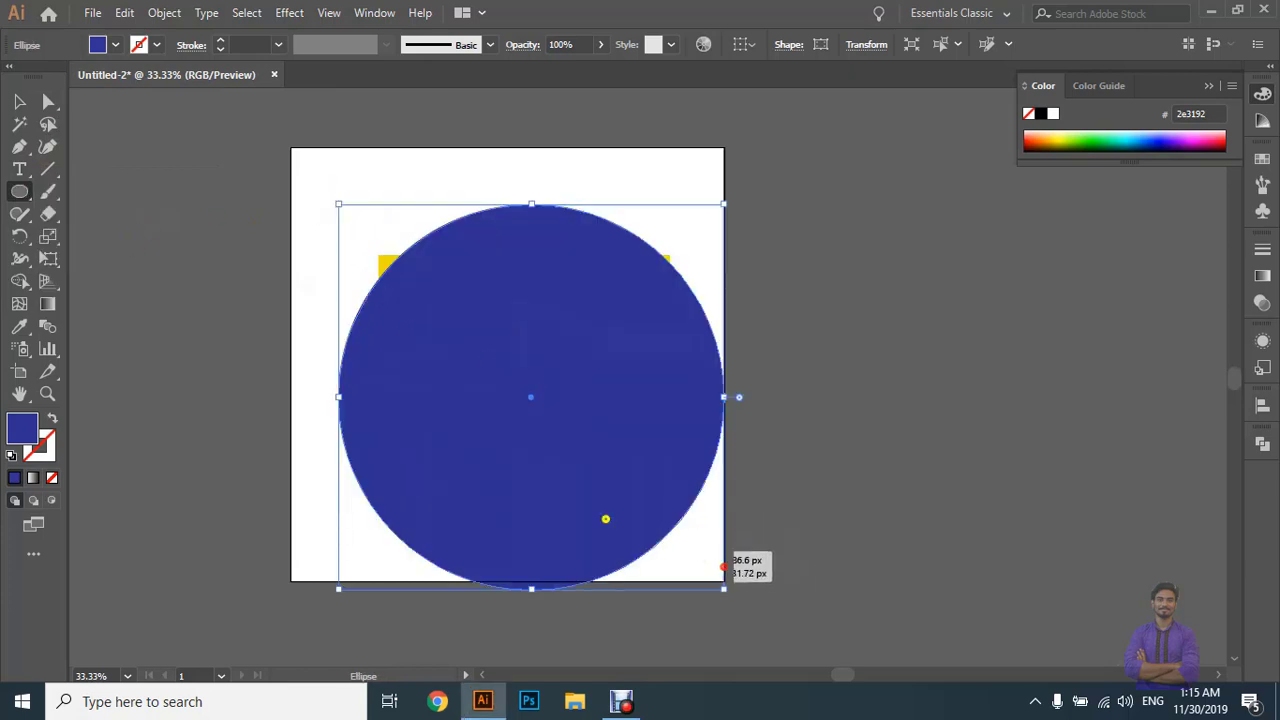
left_click(19, 101)
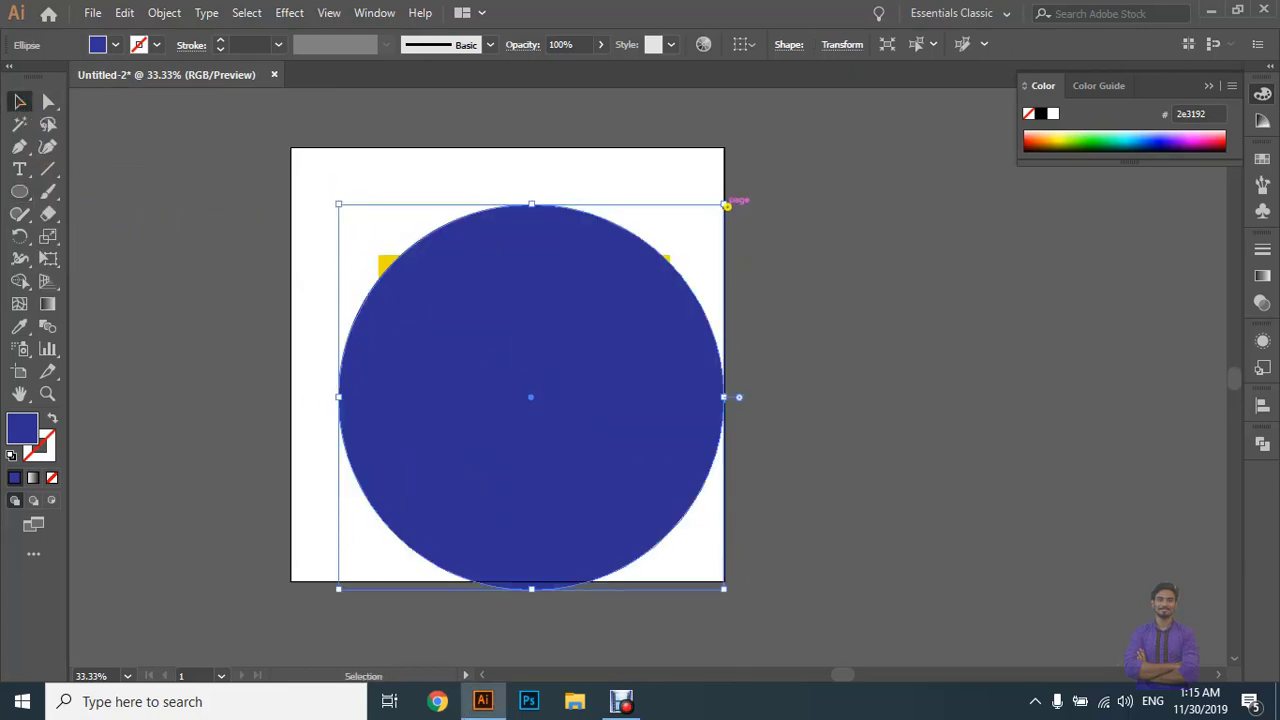
left_click_drag(727, 204, 771, 157)
left_click_drag(651, 334, 633, 320)
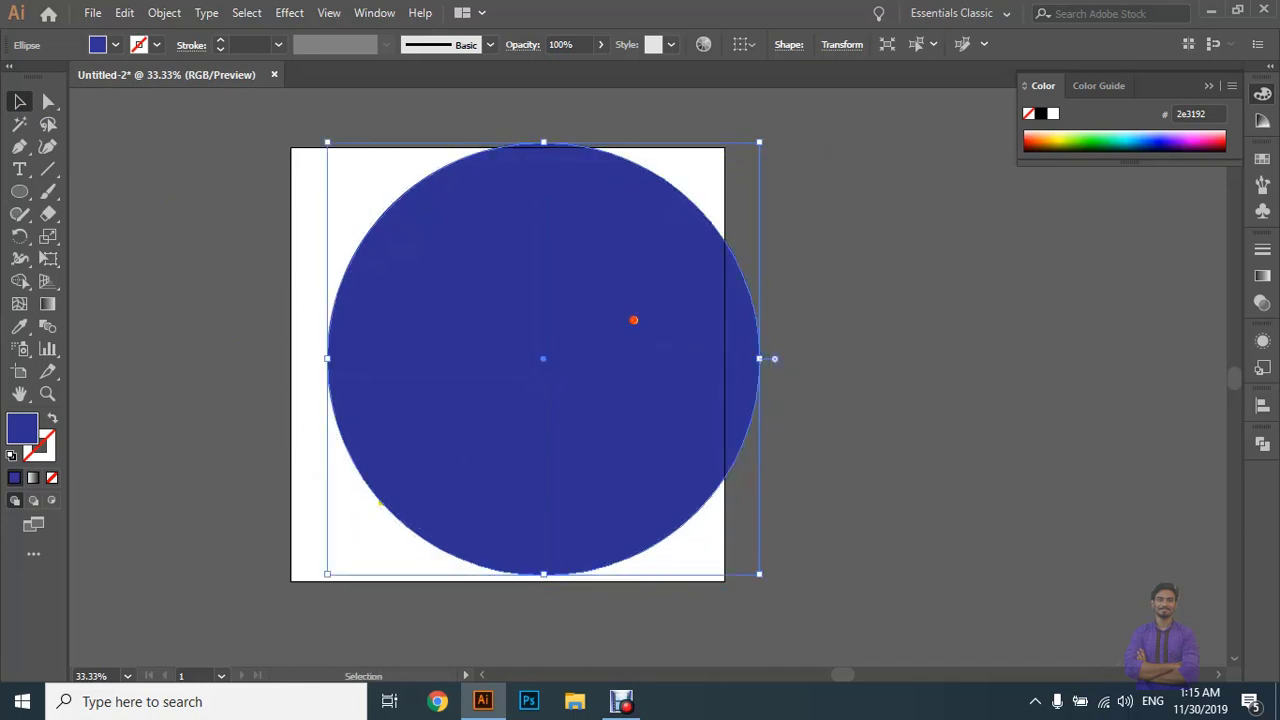
key("a")
key("ctrl+p")
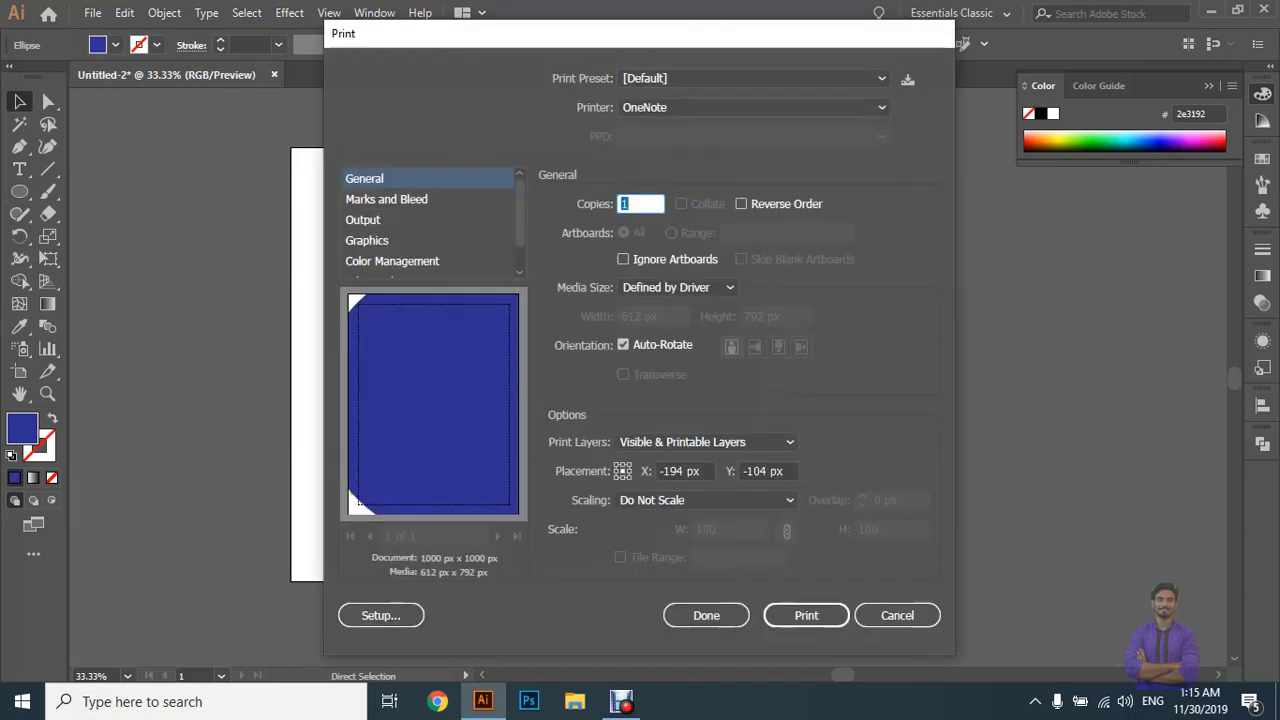
left_click(887, 617)
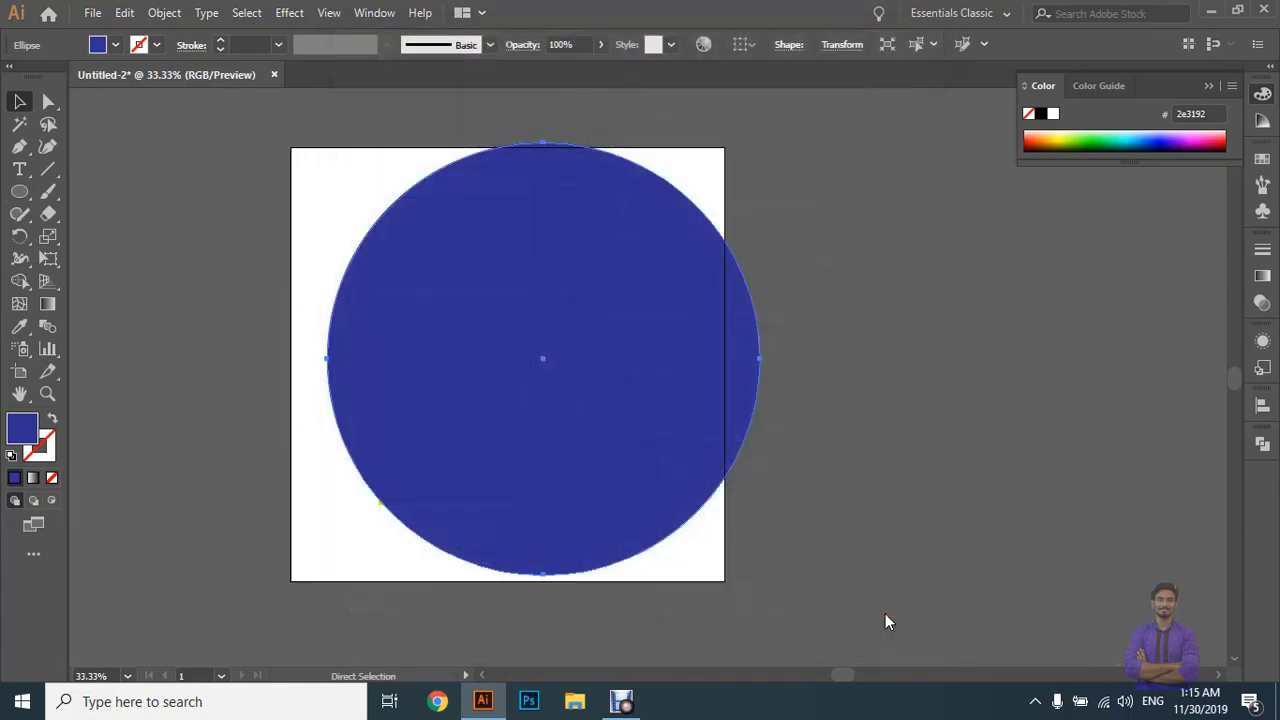
Send the large circle behind both rectangles, adjusting its position slightly, and fill it with green 00a651.
key("v")
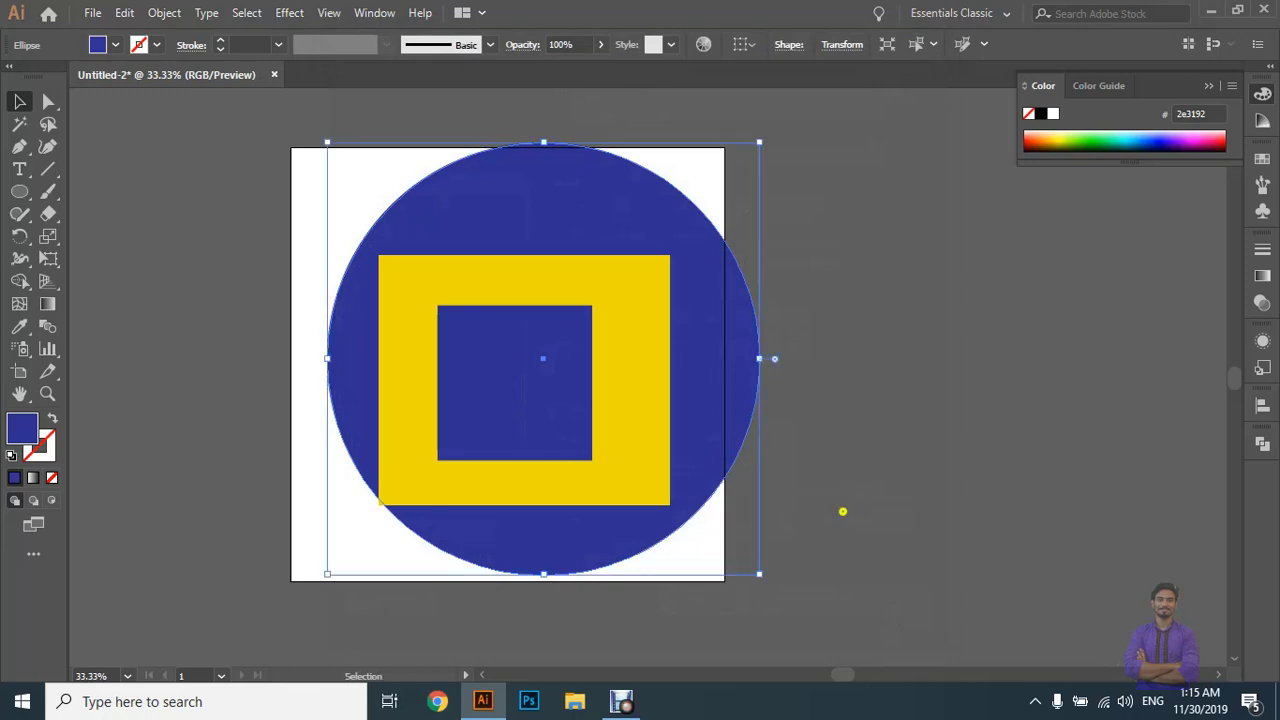
left_click_drag(731, 387, 718, 391)
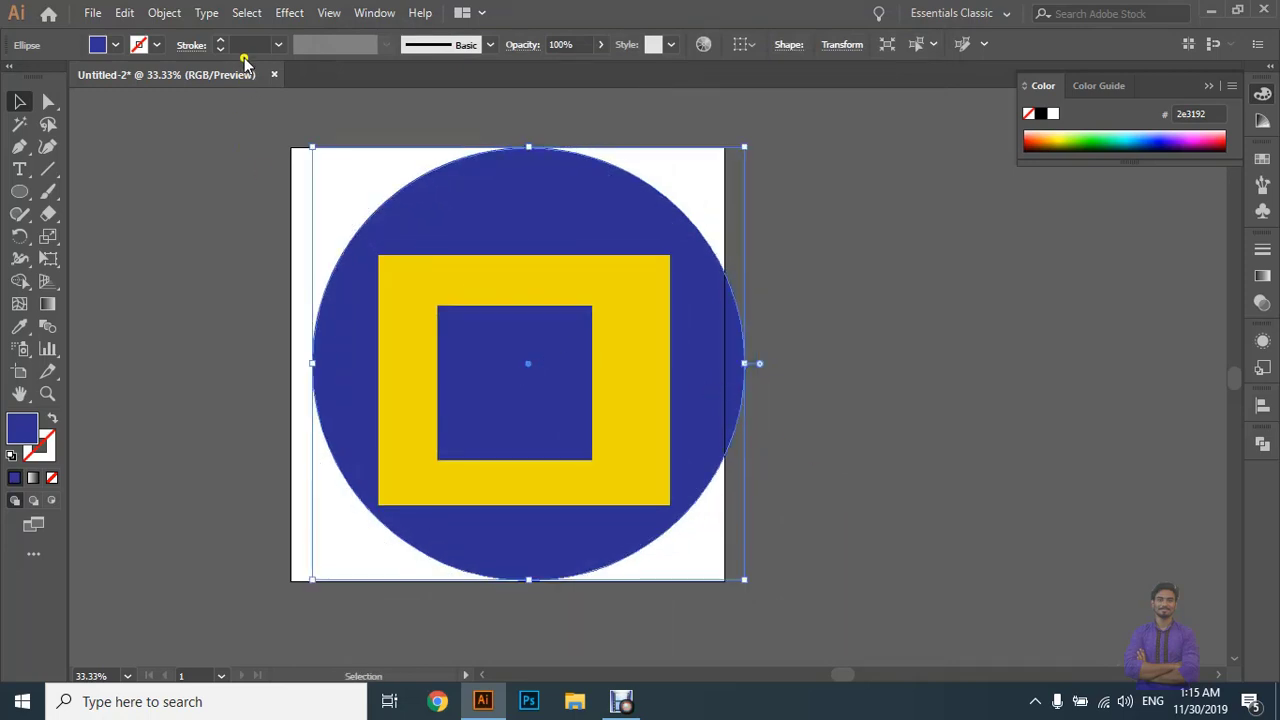
left_click(115, 44)
left_click(89, 76)
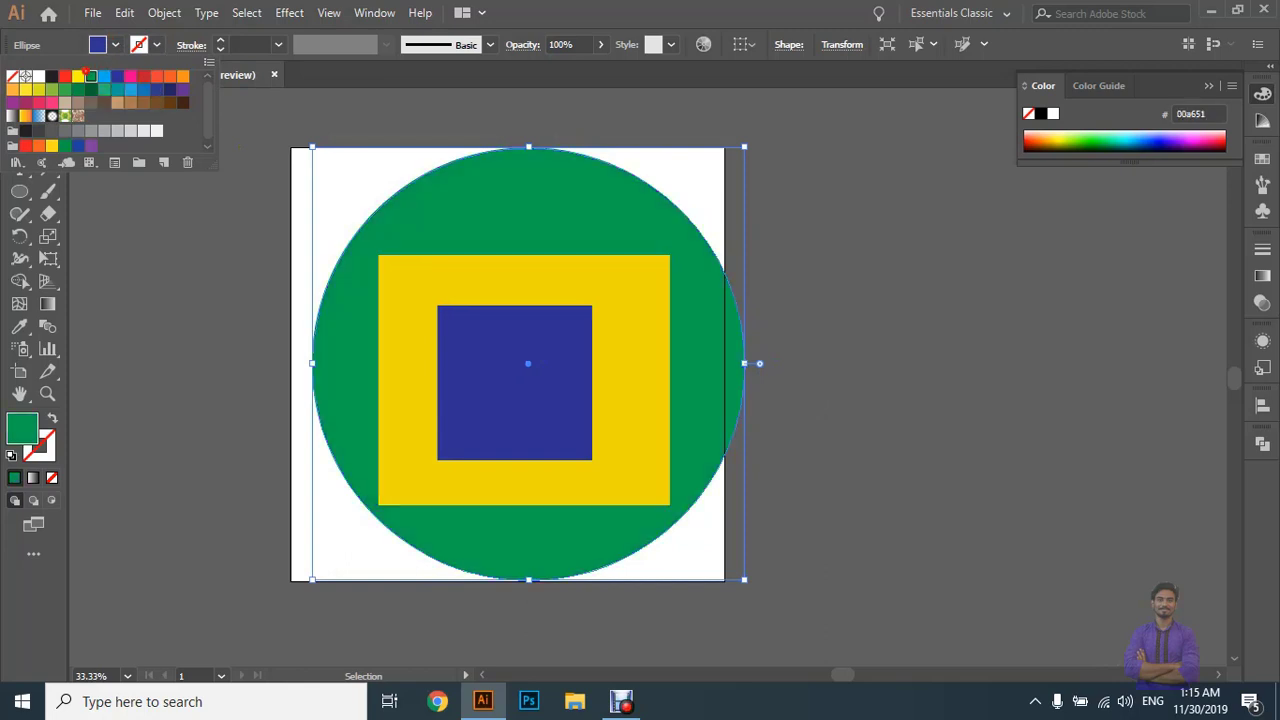
key("Escape")
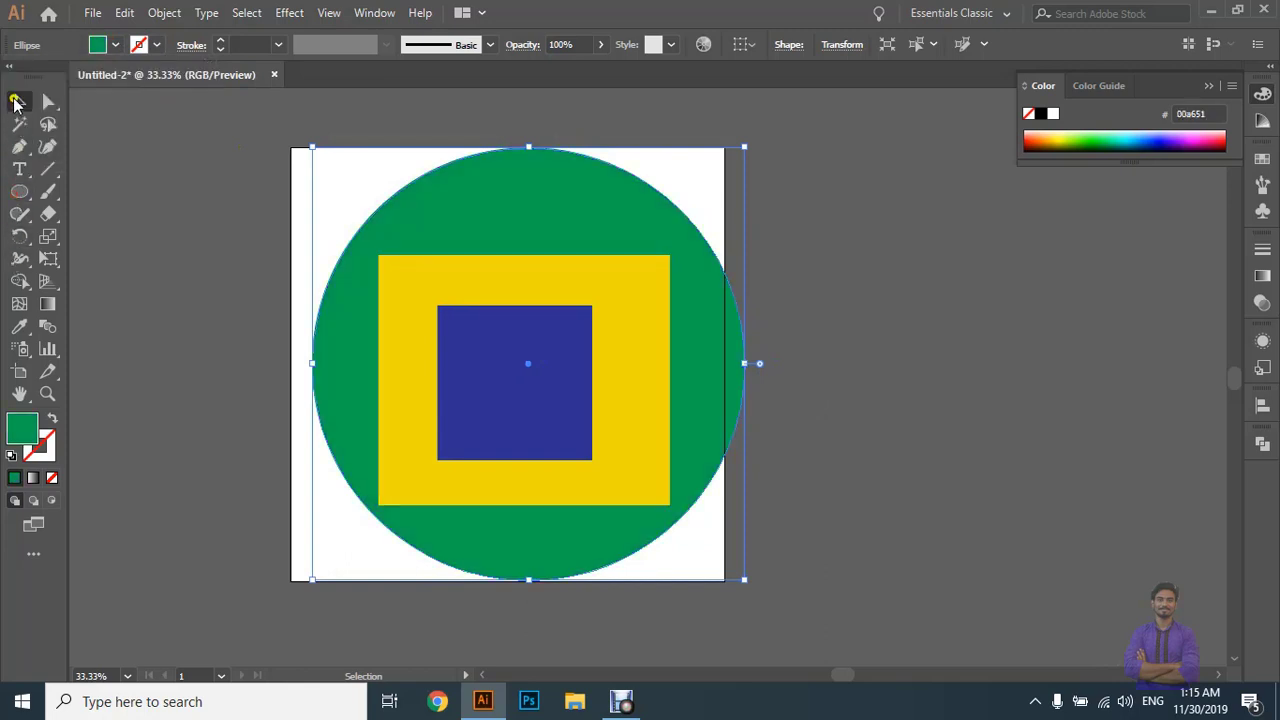
left_click(179, 238)
Draw a small circle near the middle of the blue square with the Ellipse tool.
scroll(548, 404, "up", 1)
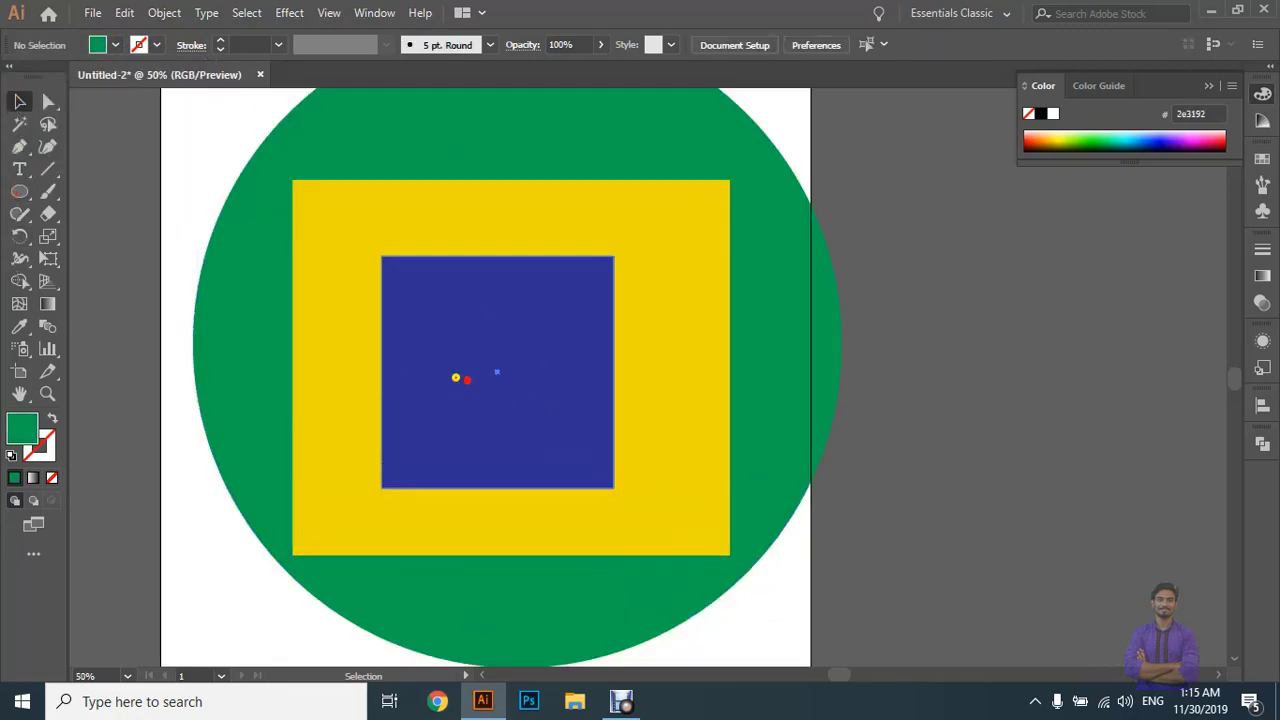
left_click(460, 378)
left_click(20, 192)
key("ctrl+shift+a")
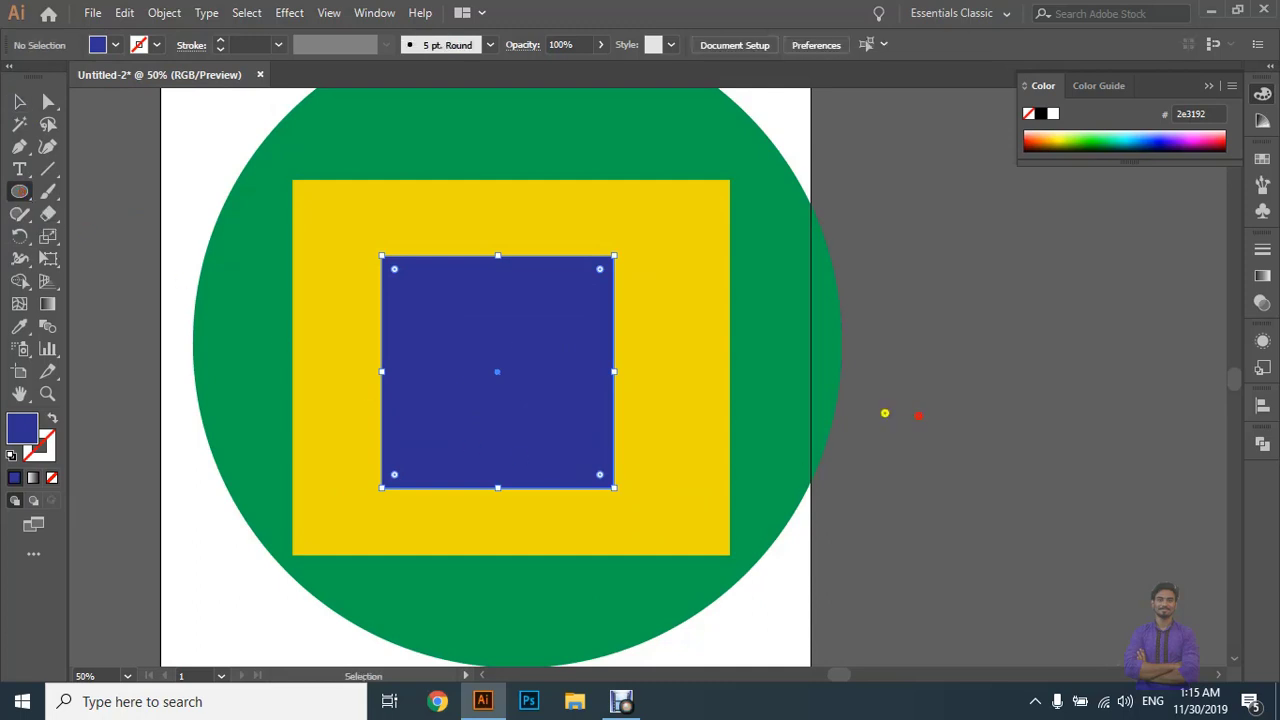
scroll(468, 325, "up", 1)
left_click_drag(435, 328, 604, 483)
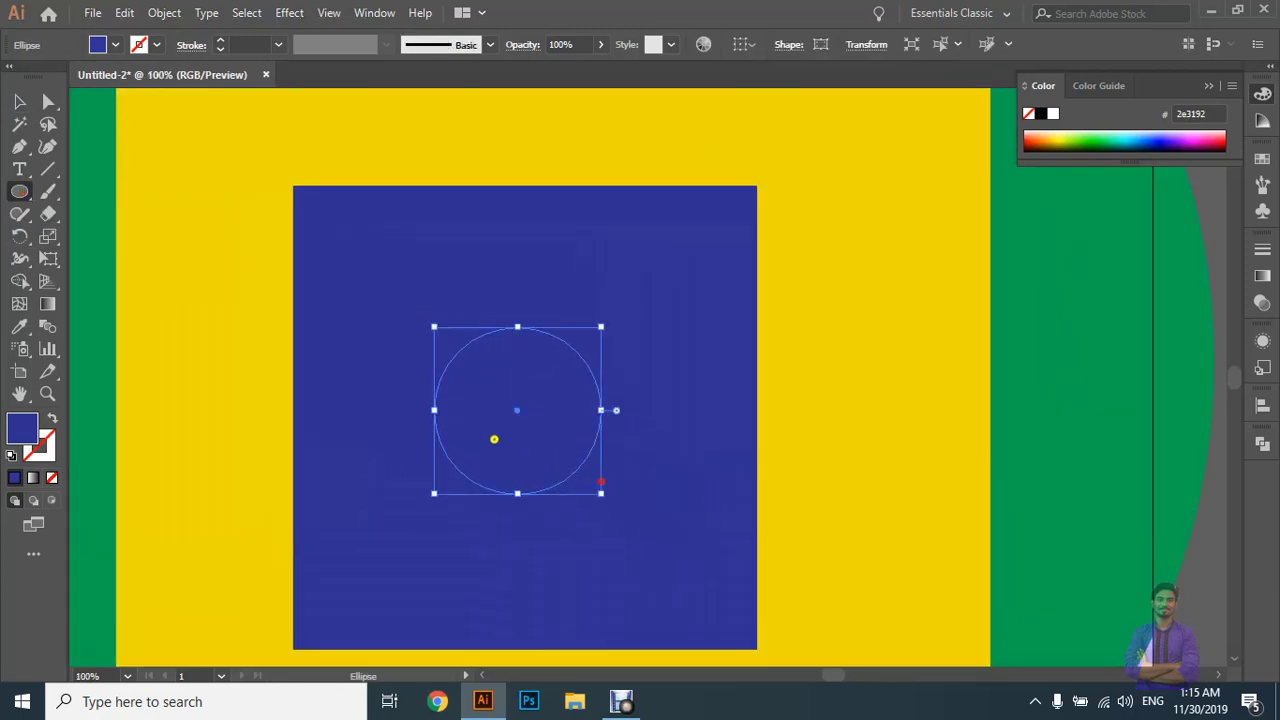
Fill the small circle inside the blue square with orange f7941d.
scroll(447, 409, "down", 1)
left_click(116, 44)
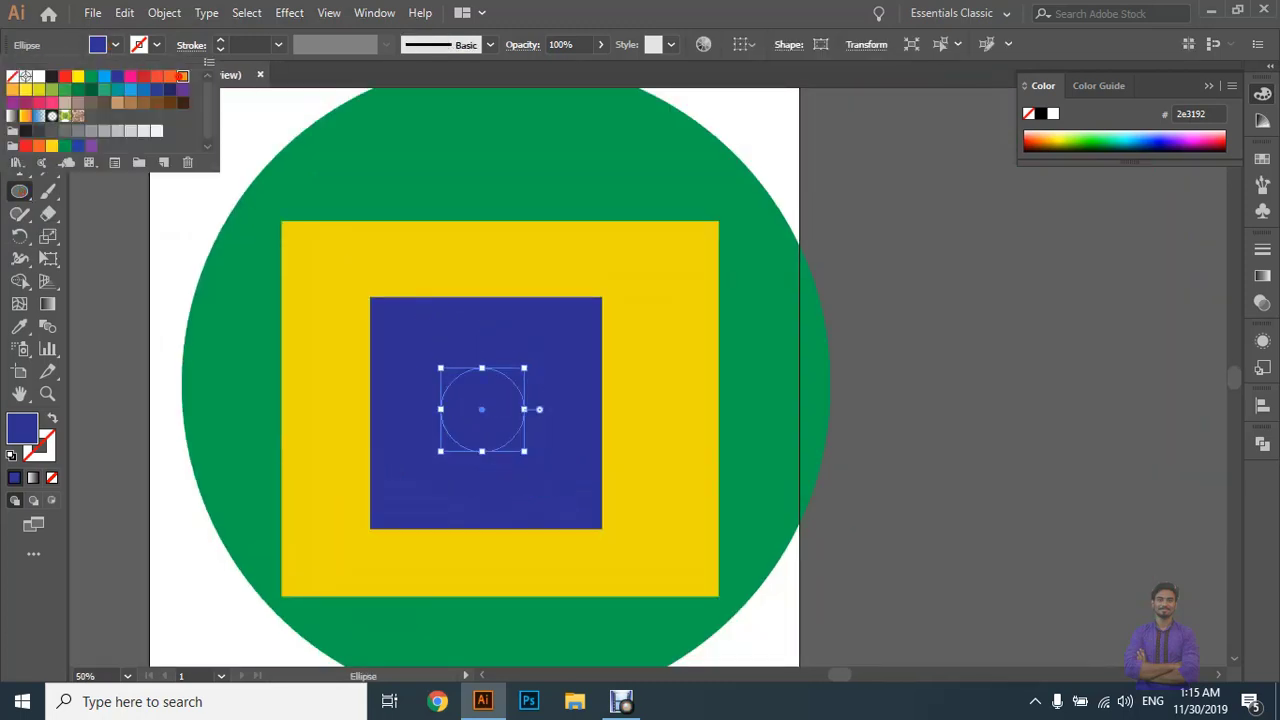
left_click(182, 76)
key("Escape")
scroll(754, 459, "down", 1)
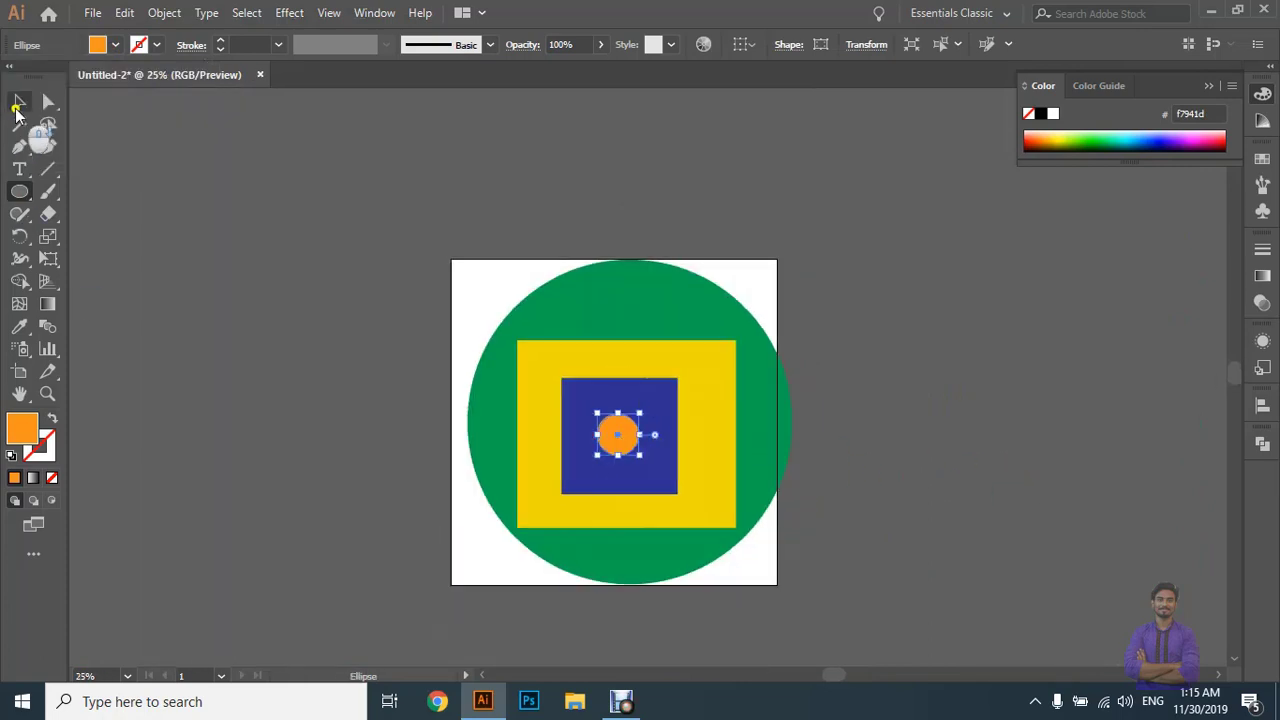
Select the green circle, yellow rectangle, blue square and orange circle one after another to examine them as separate objects.
left_click(18, 101)
left_click(257, 263)
scroll(300, 294, "up", 1)
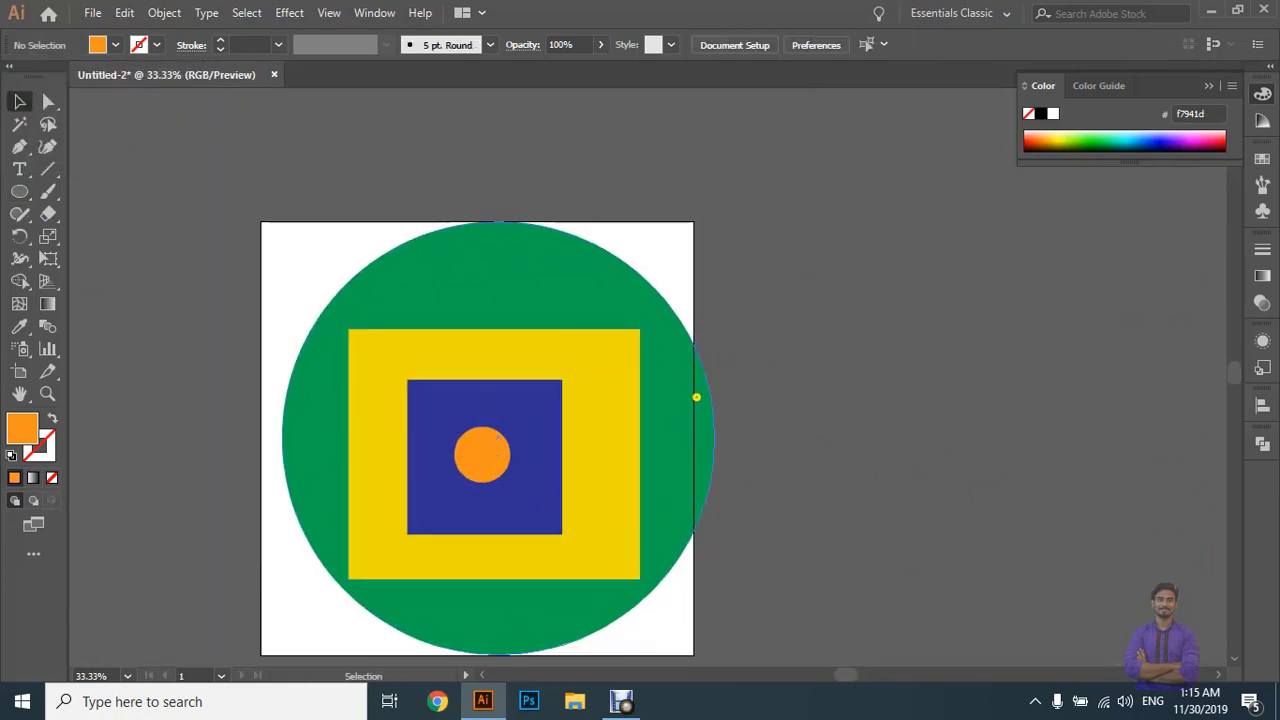
left_click(696, 397)
scroll(670, 385, "down", 1)
scroll(620, 370, "up", 1)
left_click(594, 363)
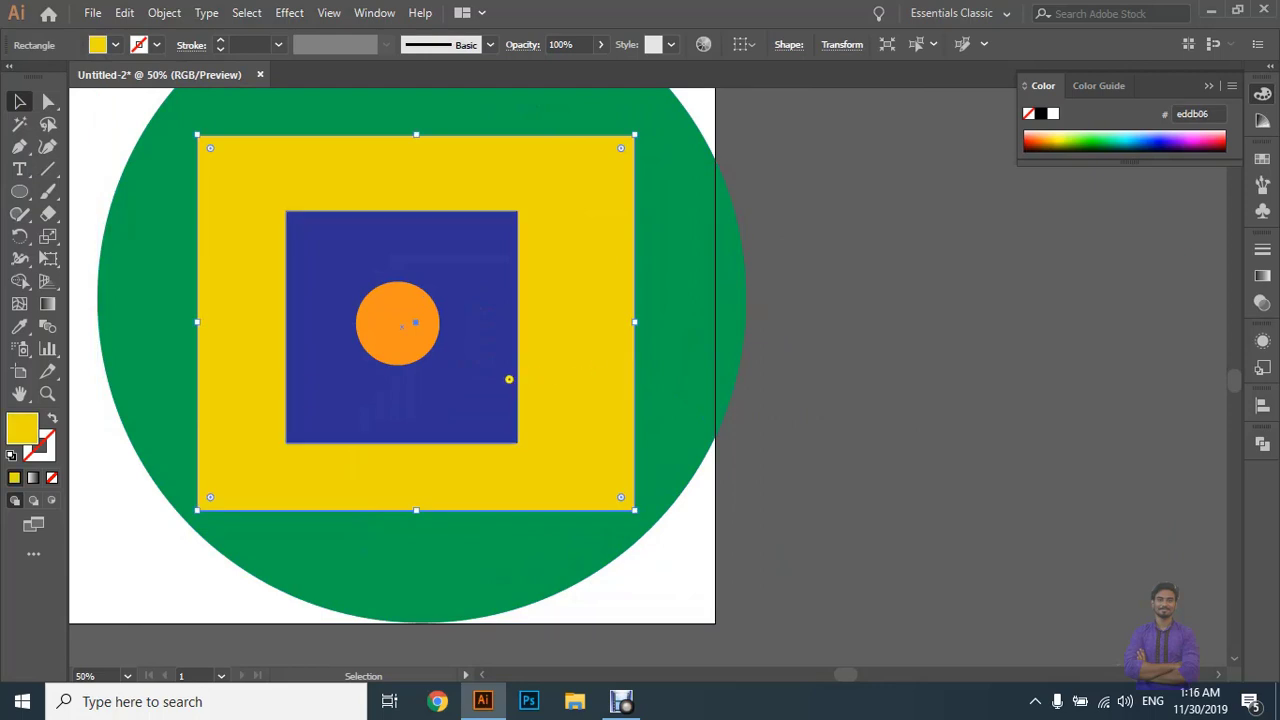
left_click(501, 371)
scroll(470, 355, "down", 1)
scroll(450, 336, "up", 1)
left_click(456, 335)
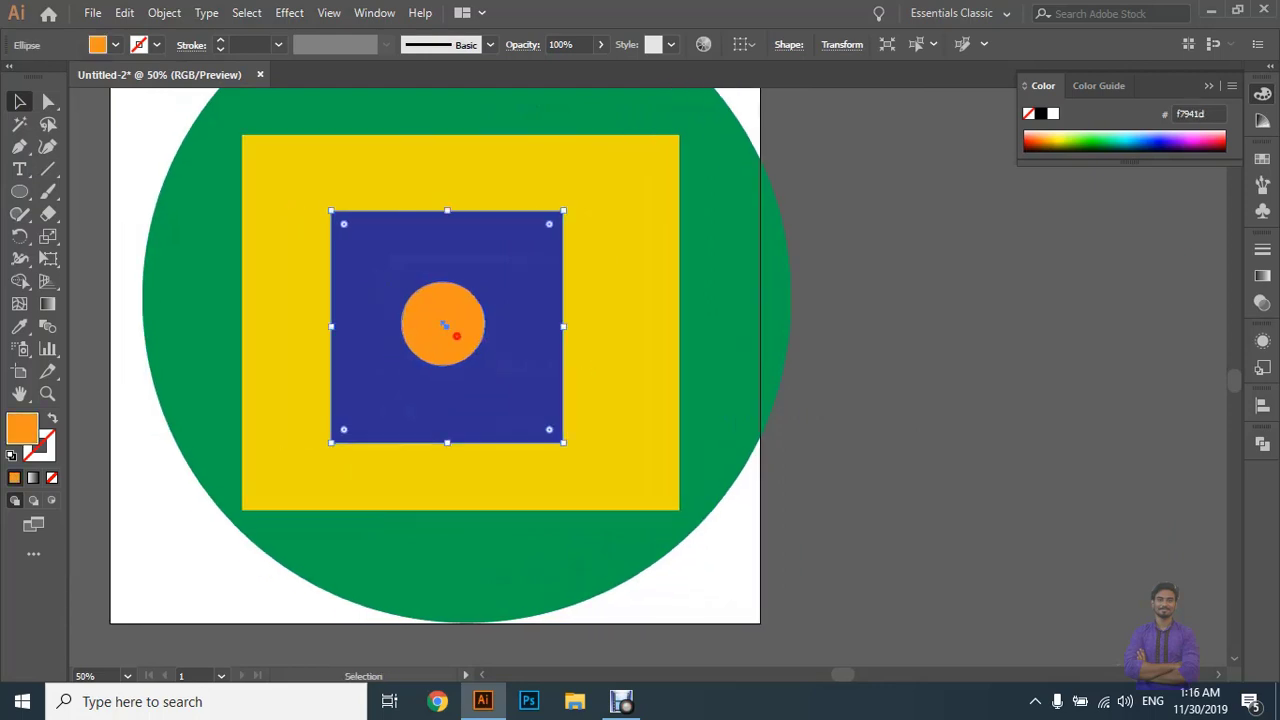
scroll(478, 347, "up", 1)
scroll(653, 370, "down", 1)
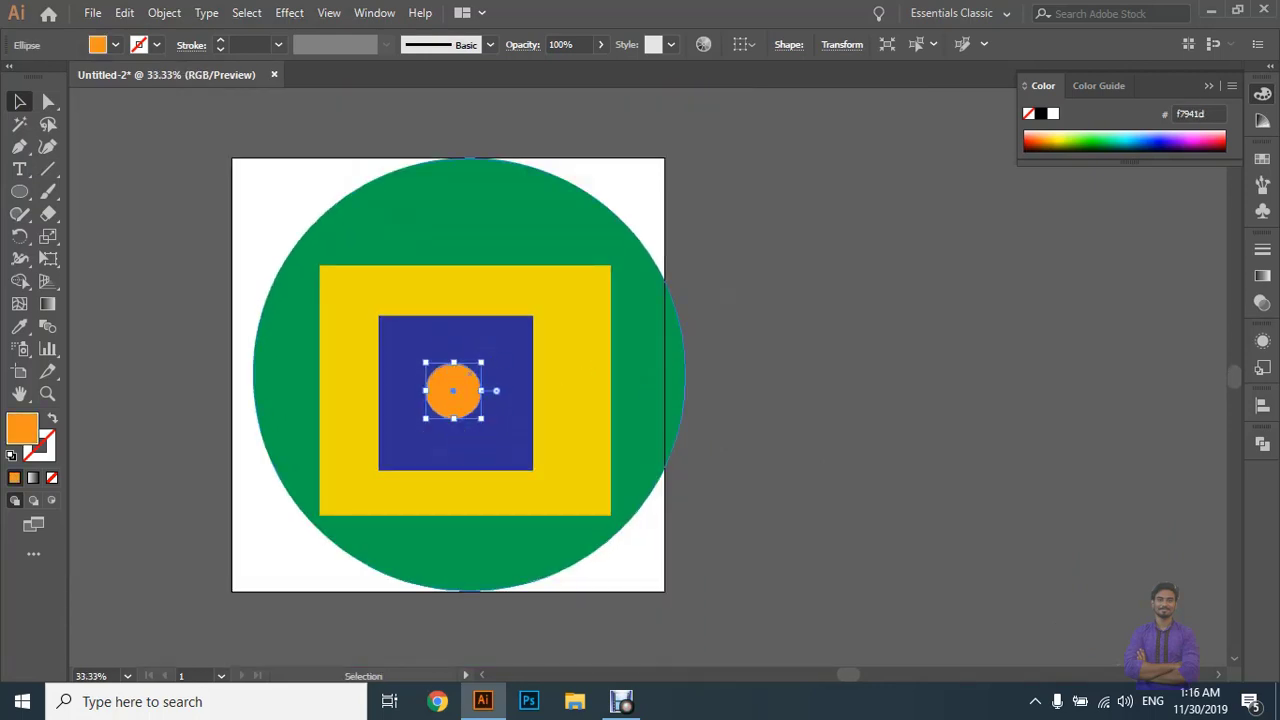
left_click(653, 367)
left_click(571, 383)
left_click(514, 397)
left_click(457, 388)
left_click(690, 338)
Select all four shapes, scale them down together and position them within the artboard.
scroll(672, 343, "left", 2)
scroll(589, 337, "down", 1)
left_click_drag(300, 203, 910, 548)
scroll(766, 374, "up", 1)
left_click_drag(761, 160, 695, 214)
left_click_drag(572, 406, 570, 384)
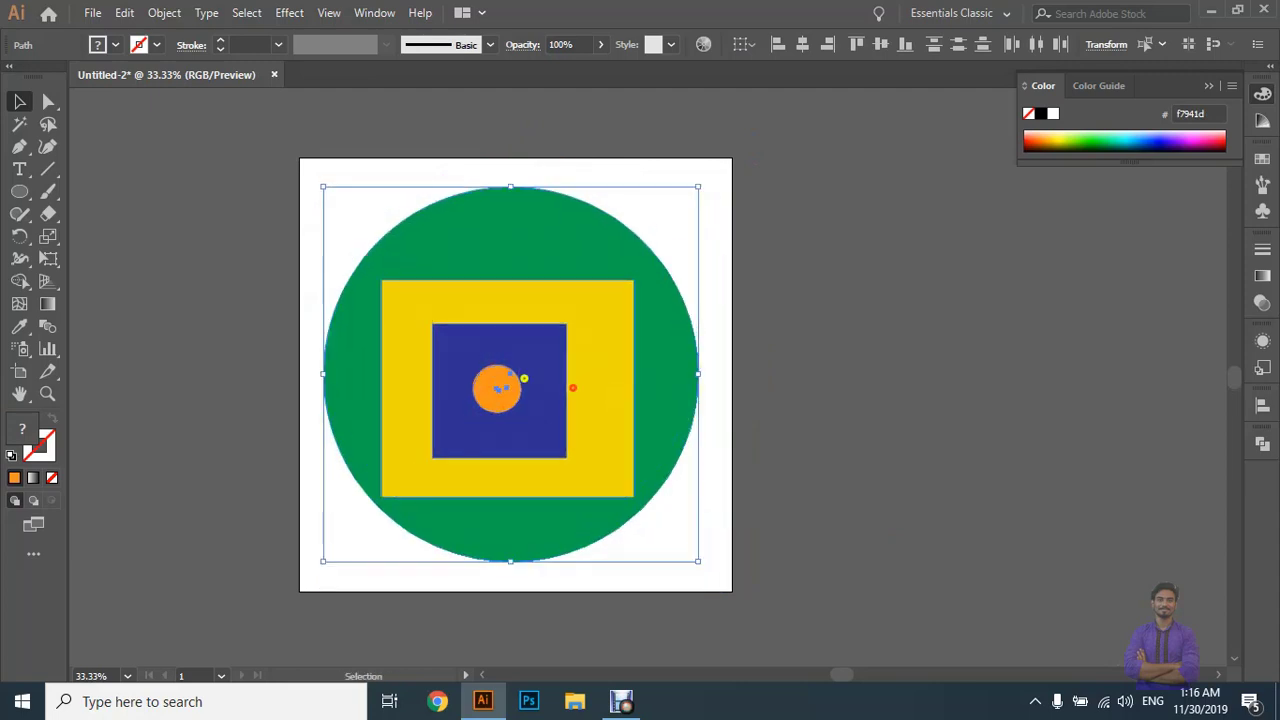
Align the four selected shapes to a common centre, both horizontally and vertically.
key("ctrl+=")
scroll(870, 381, "down", 1)
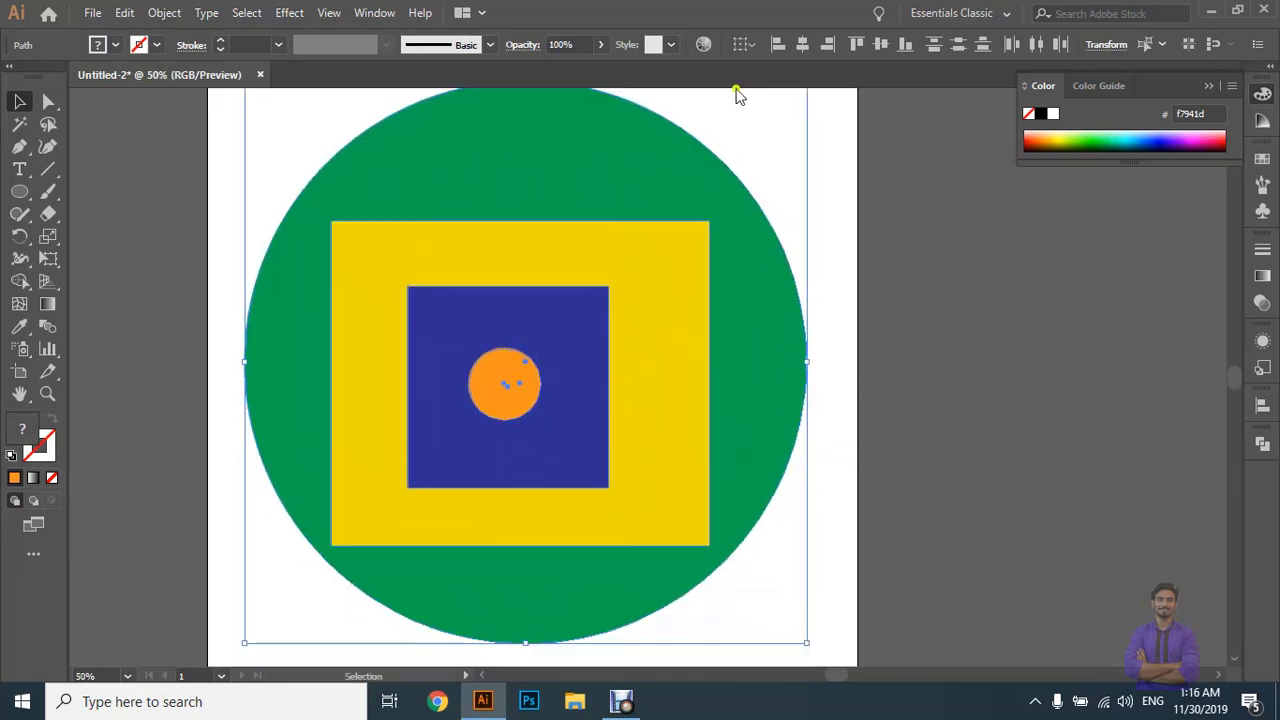
left_click(802, 44)
left_click(880, 44)
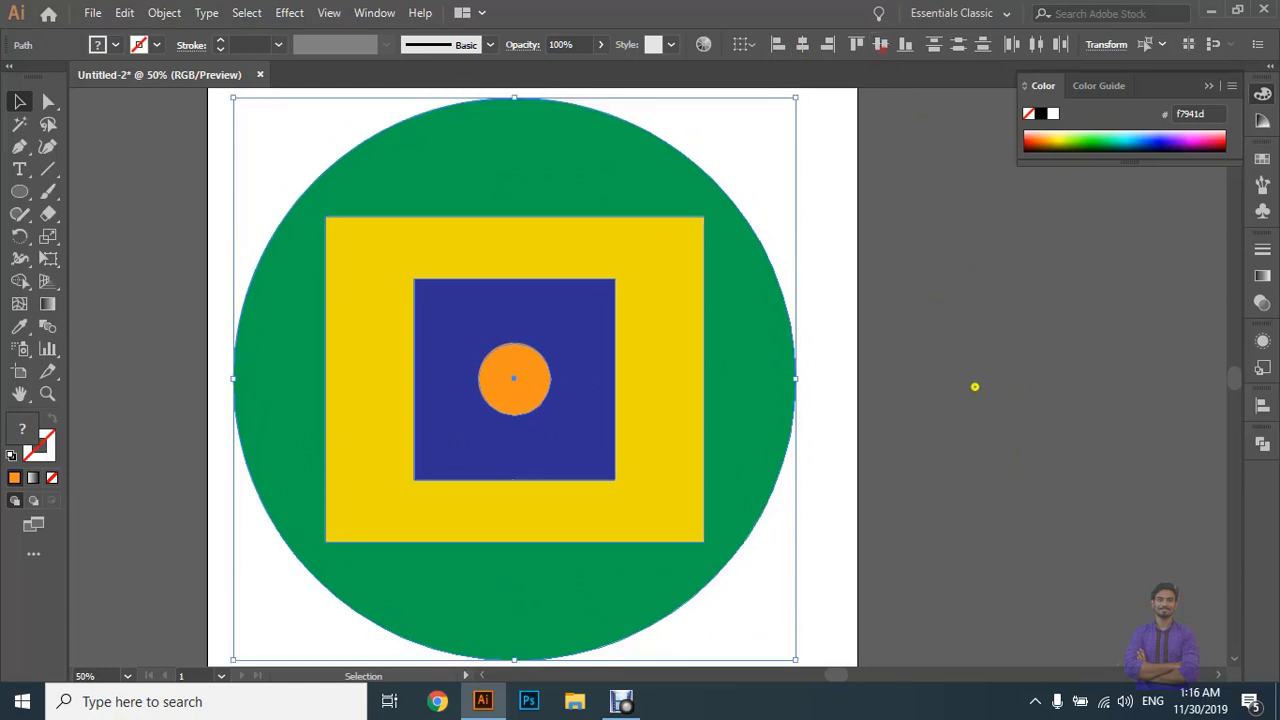
Move all four shapes together slightly to the right, to the horizontal centre of the artboard.
left_click(975, 388)
left_click_drag(907, 145, 465, 407)
left_click_drag(371, 383, 391, 383)
key("ctrl+minus")
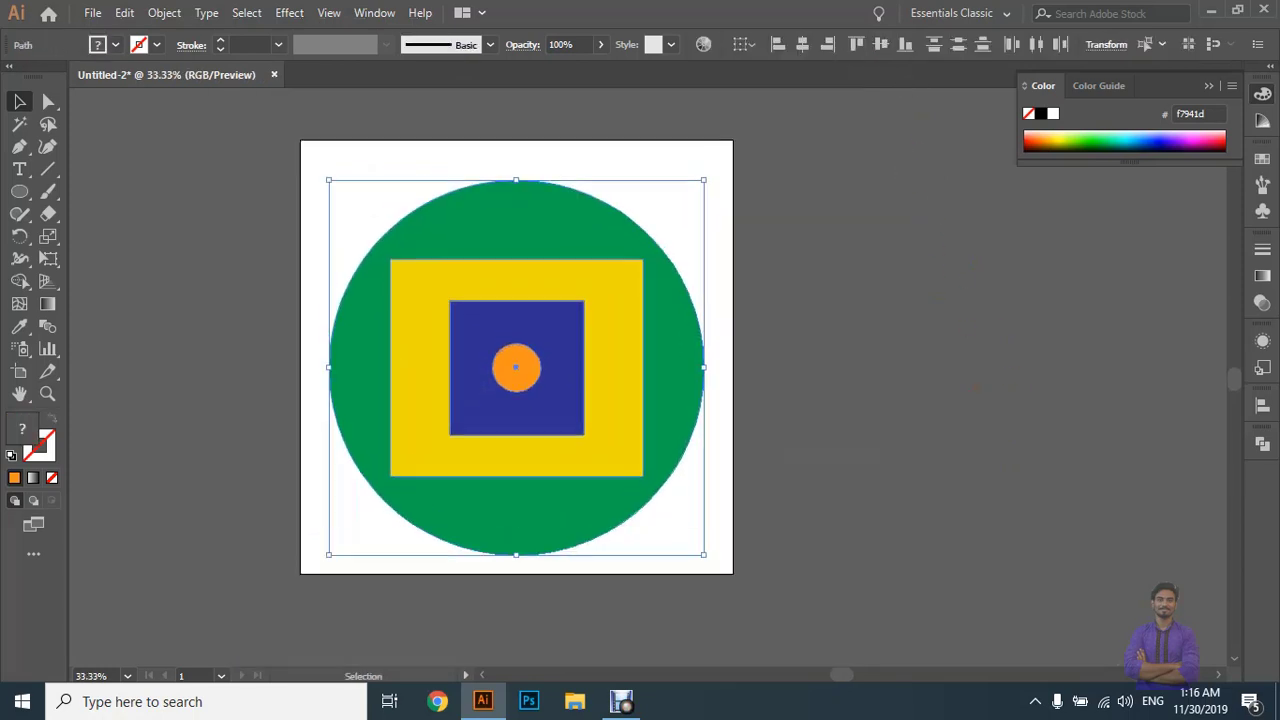
Group the four shapes and move the group slightly upward on the artboard.
key("a")
key("ctrl+g")
left_click_drag(541, 350, 544, 334)
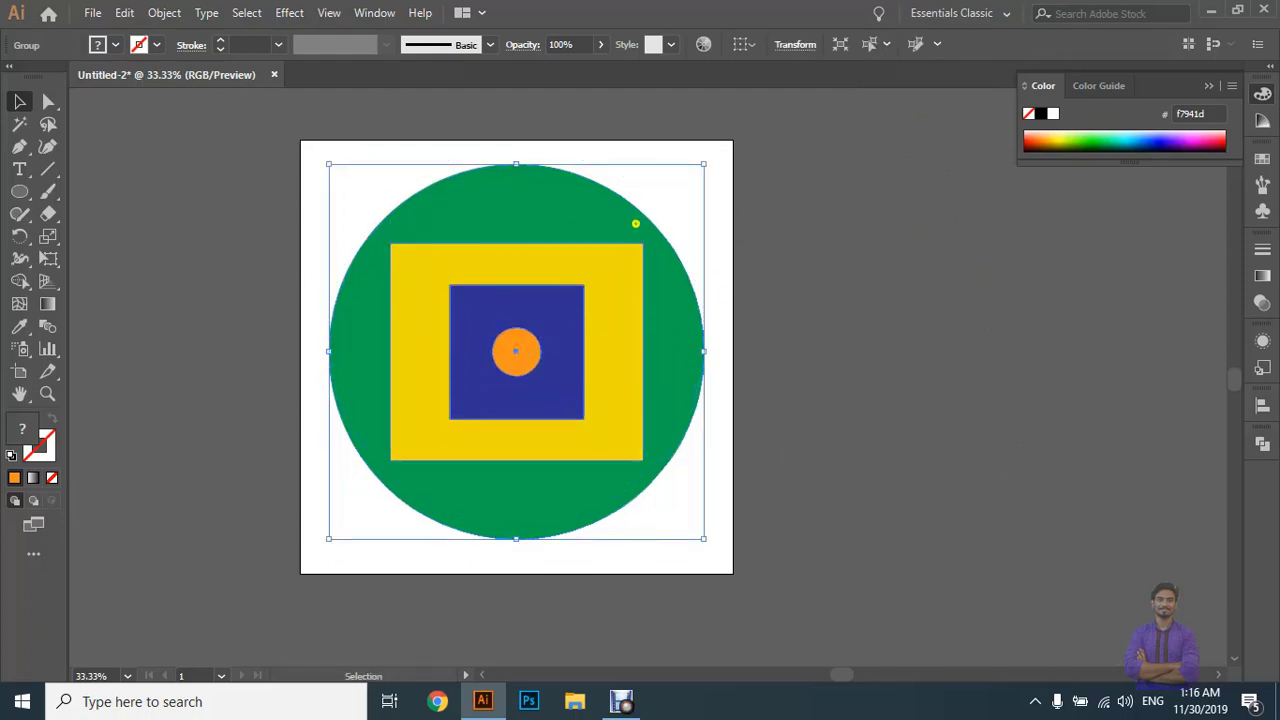
left_click(825, 364)
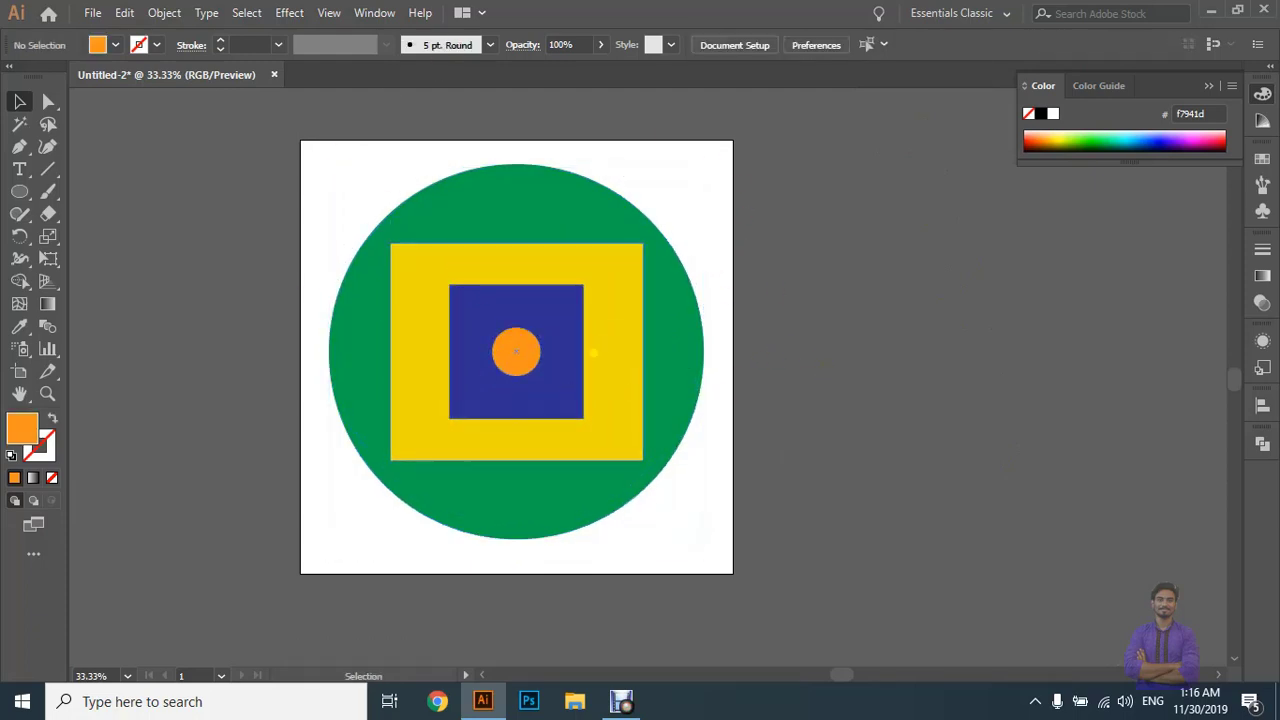
Undo the group's upward move and the grouping of the four shapes.
key("ctrl+z")
key("ctrl+z")
key("ctrl+shift+z")
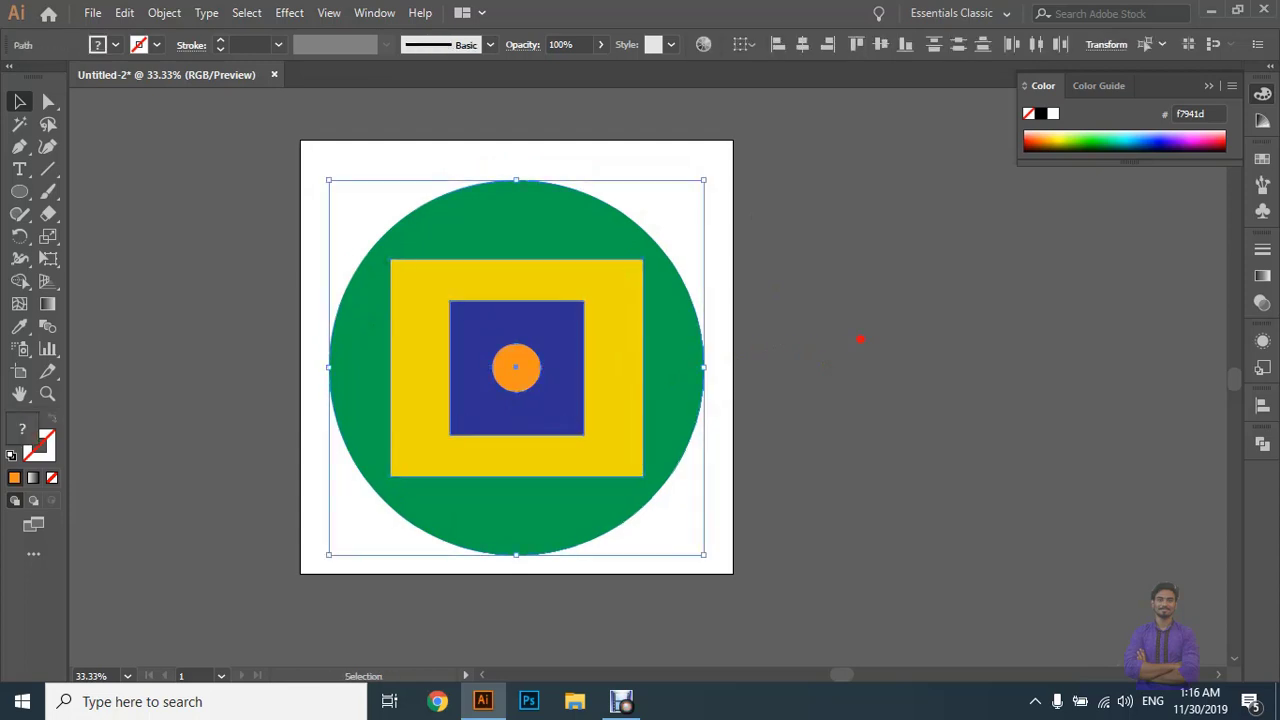
Move all four shapes slightly upward, and shift the green circle alone to the right past the artboard's edge.
left_click(860, 340)
left_click_drag(457, 460, 551, 420)
left_click(766, 383)
left_click_drag(956, 340, 958, 342)
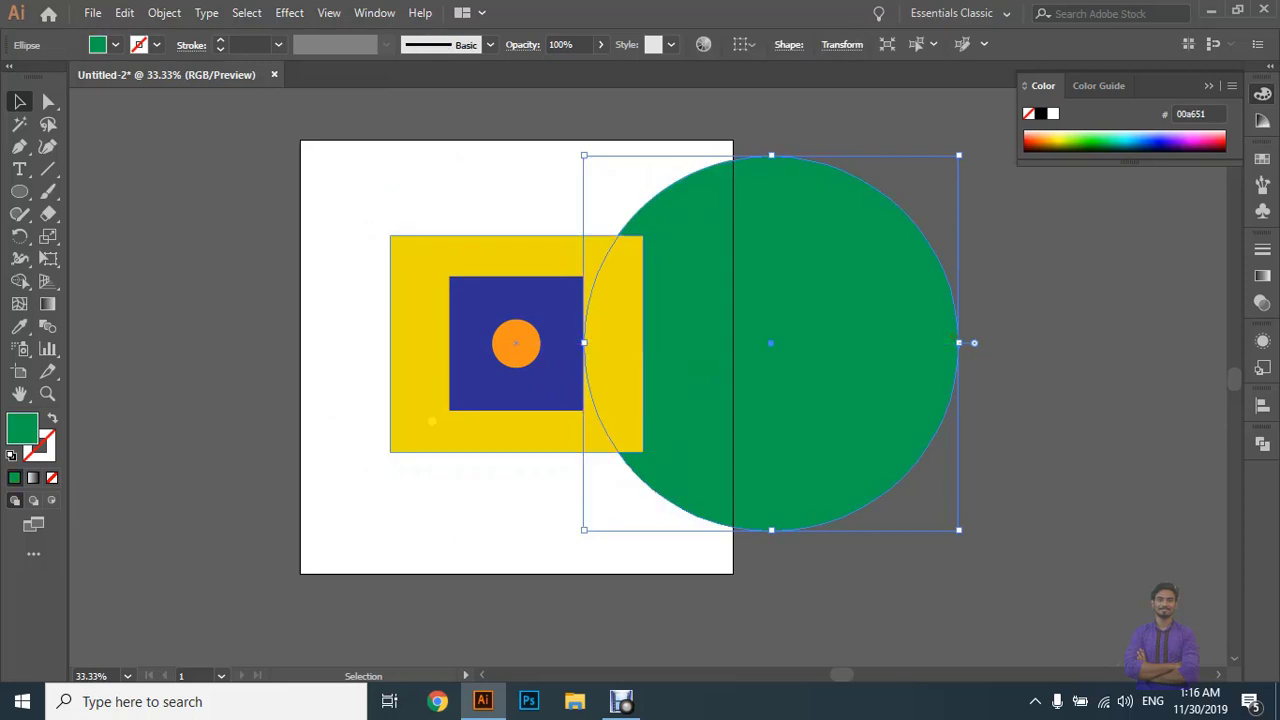
Move the yellow rectangle left past the artboard's edge, the blue square down and left, and the orange circle up and left.
left_click_drag(428, 423, 106, 425)
left_click_drag(481, 408, 405, 514)
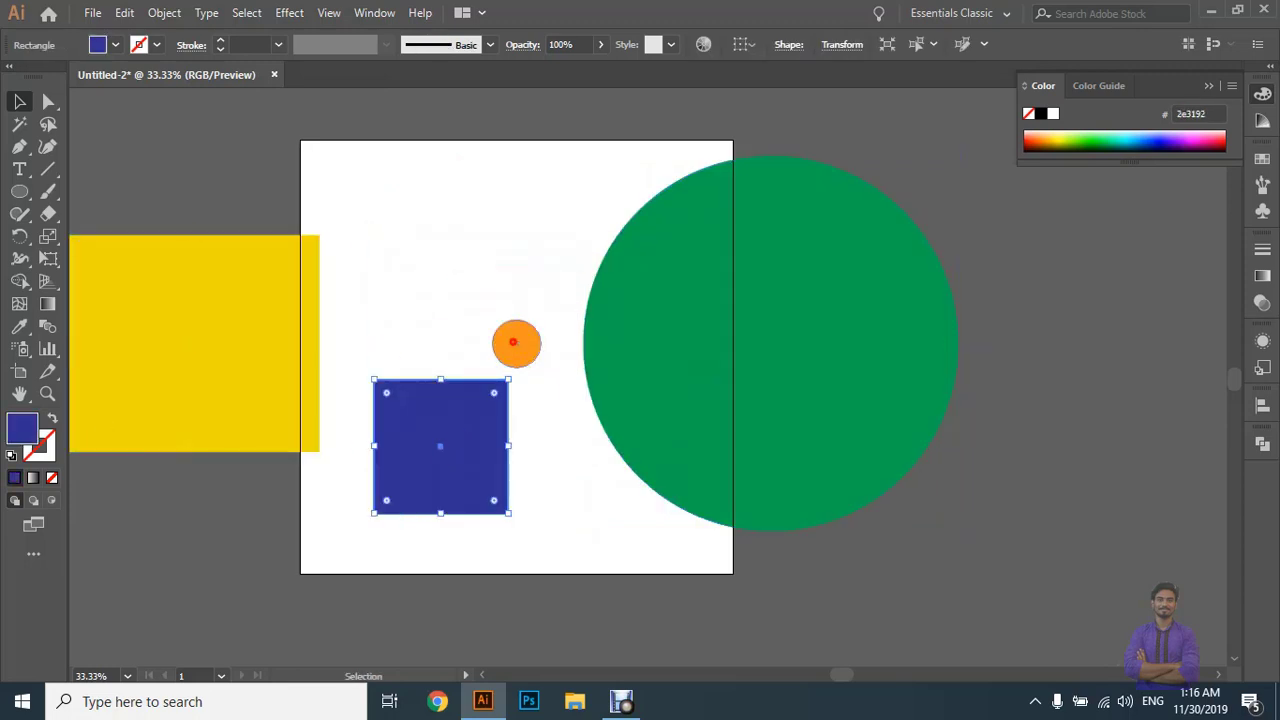
left_click_drag(513, 342, 422, 208)
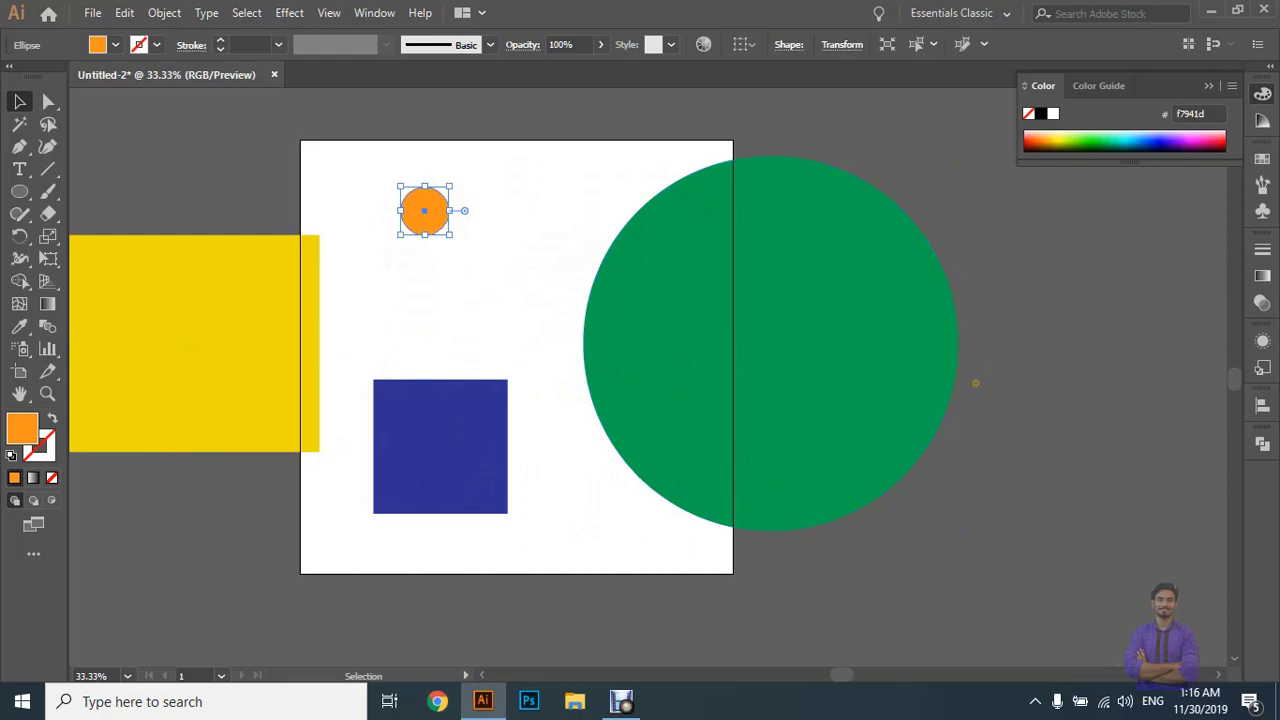
Undo the separate moves of the orange circle, blue square, yellow rectangle and green circle, leaving nothing selected.
key("ctrl+z")
key("ctrl+z")
key("ctrl+z")
key("ctrl+z")
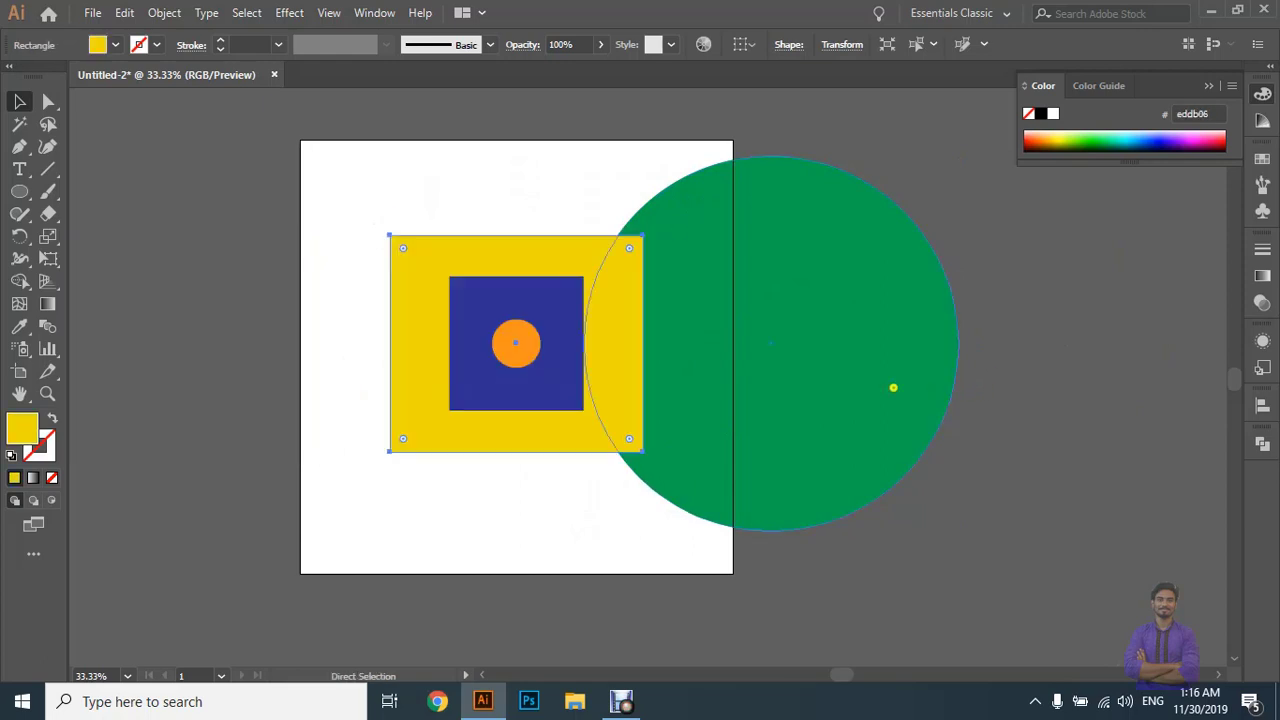
key("ctrl+z")
left_click(852, 324)
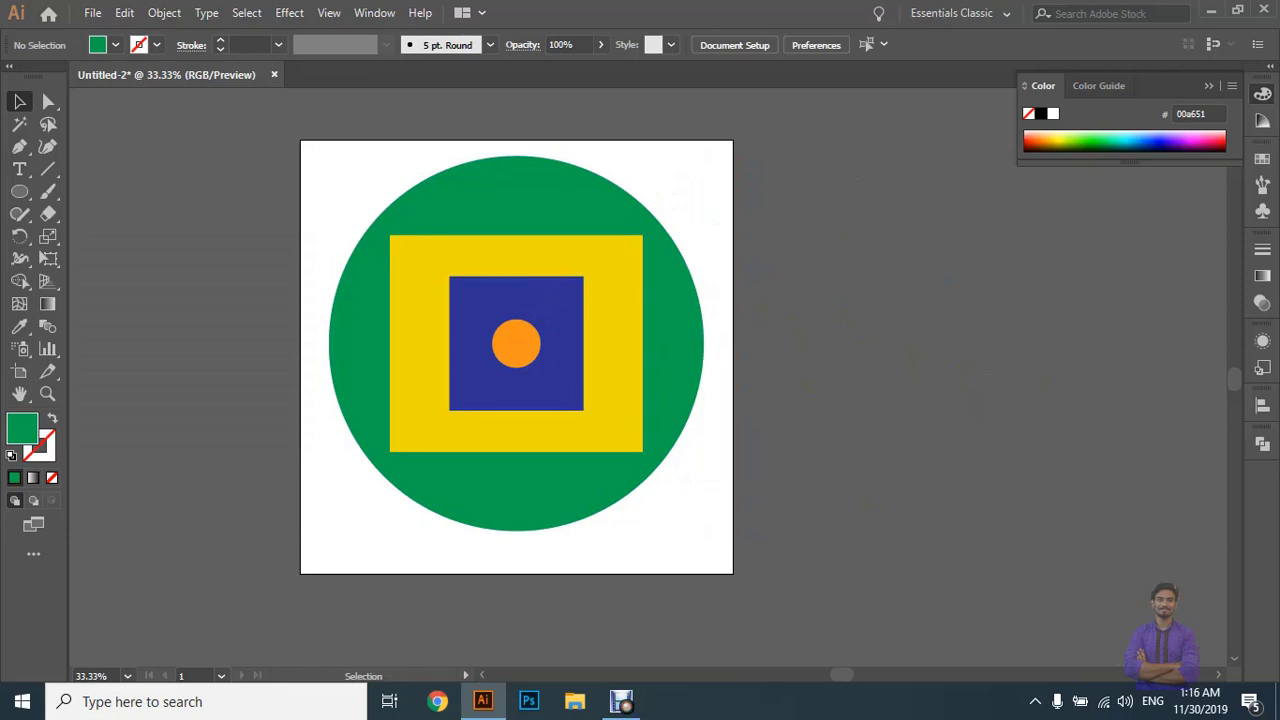
Group all four shapes and drag the group off the artboard and back, ending slightly lower on it.
left_click_drag(797, 231, 262, 489)
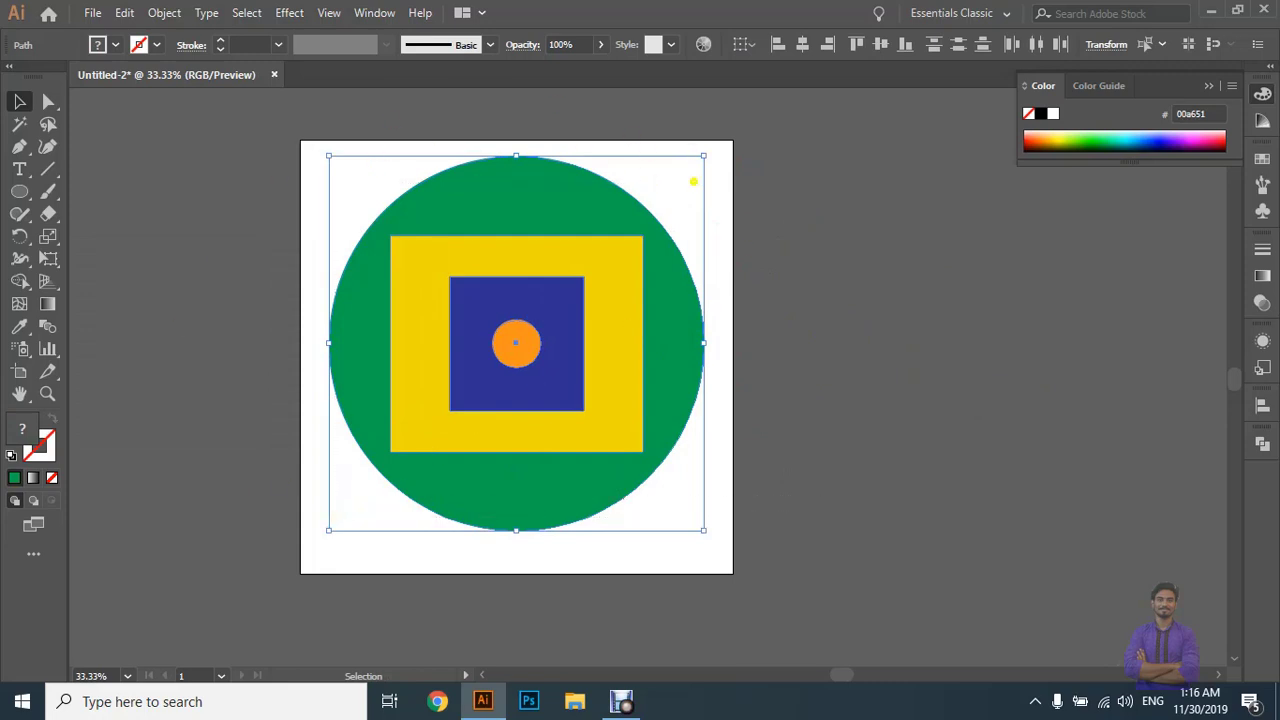
key("ctrl+g")
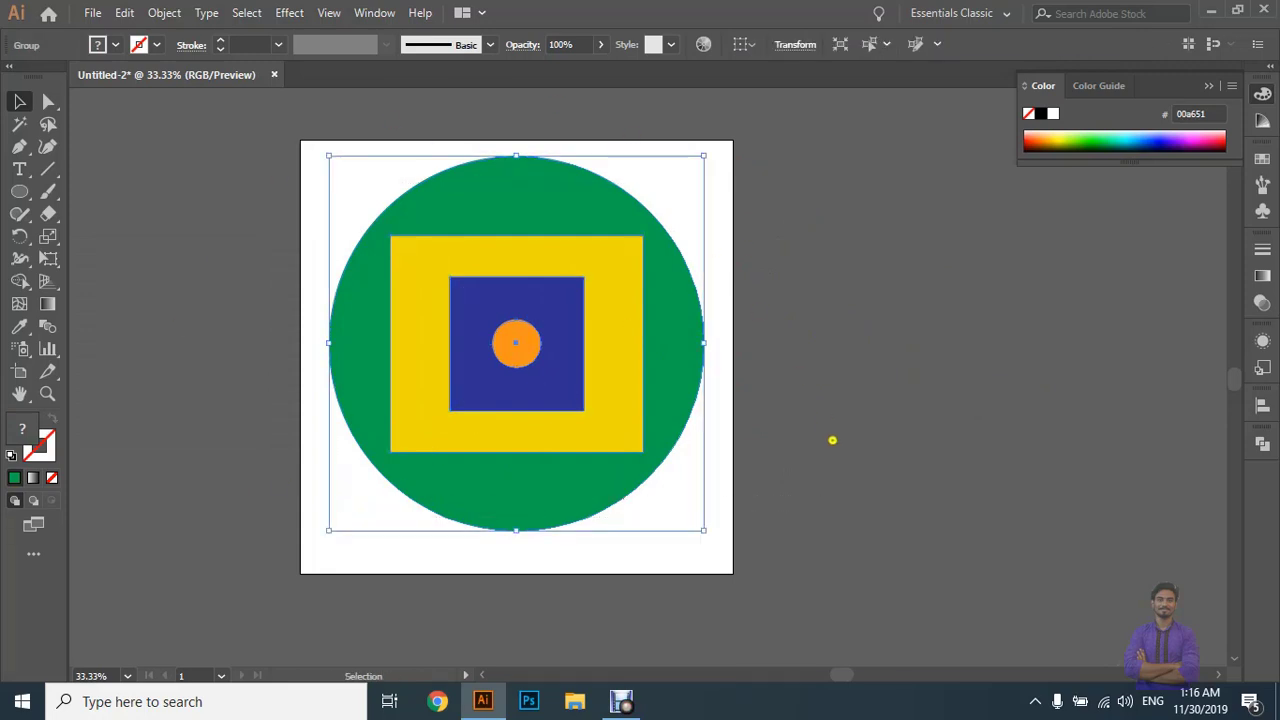
left_click(881, 289)
left_click_drag(451, 343, 797, 430)
left_click_drag(861, 316, 564, 315)
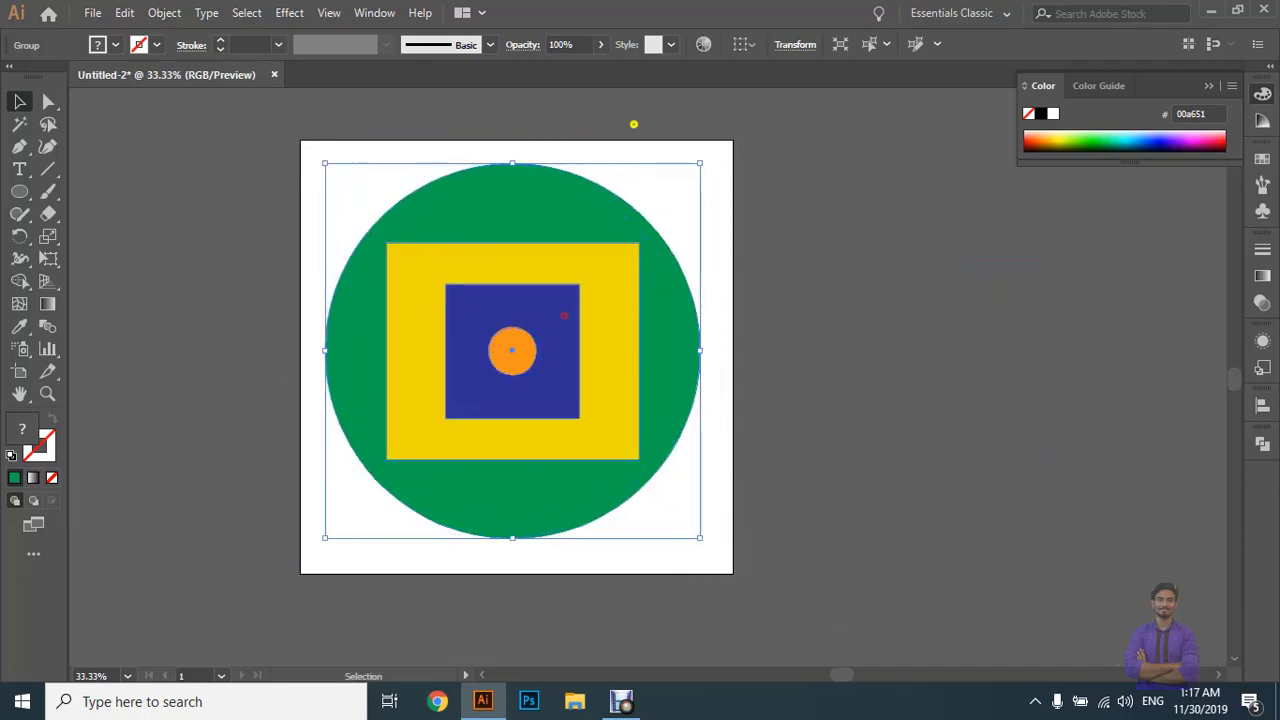
Select the group of four nested shapes and ungroup it.
left_click(840, 371)
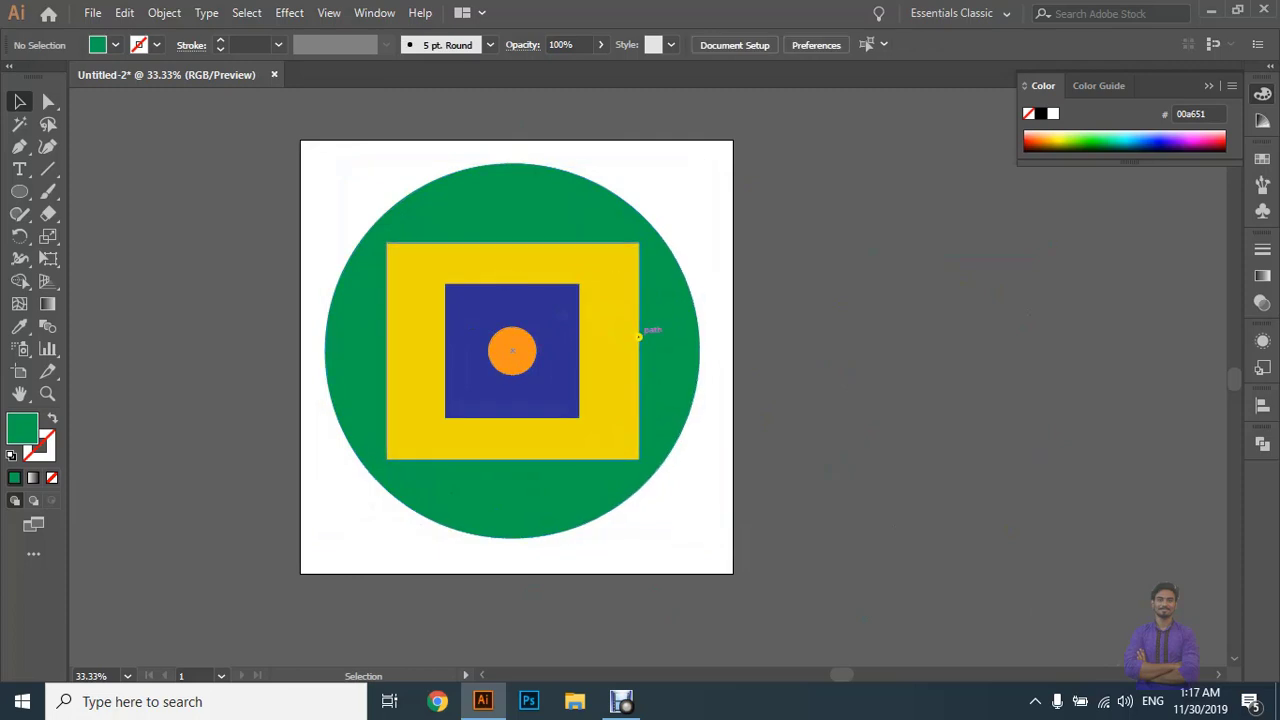
left_click(662, 342)
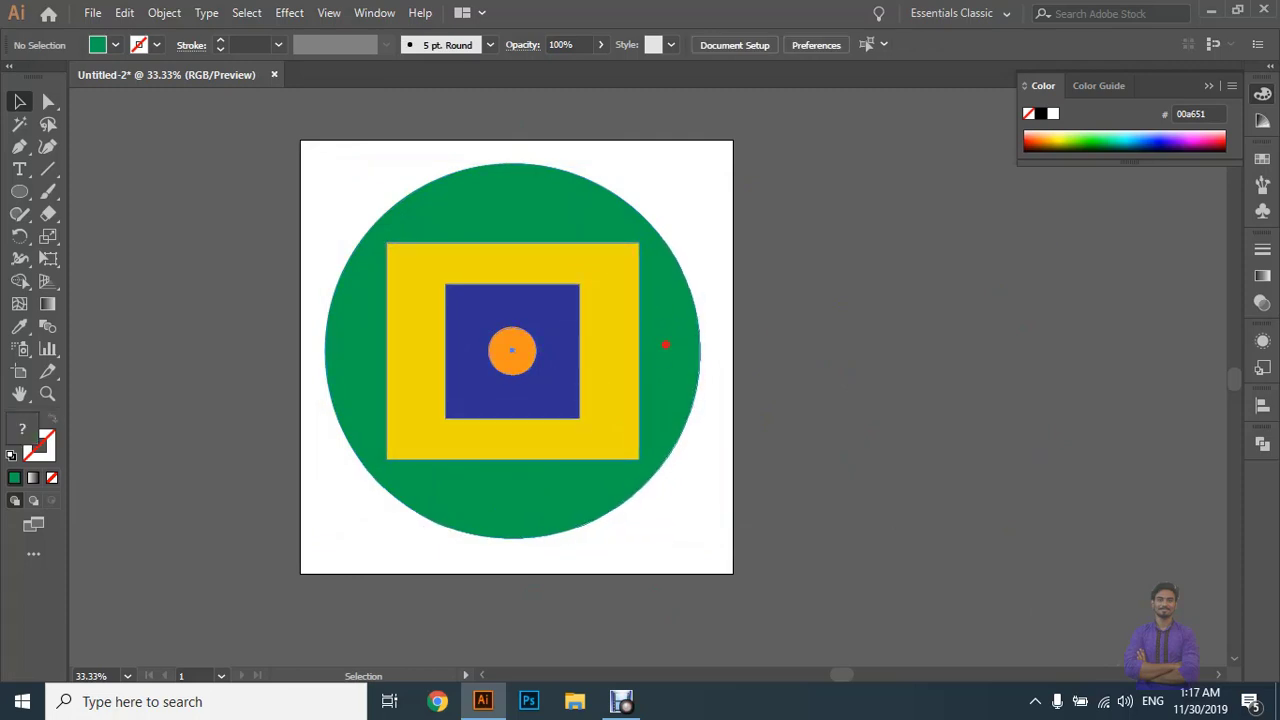
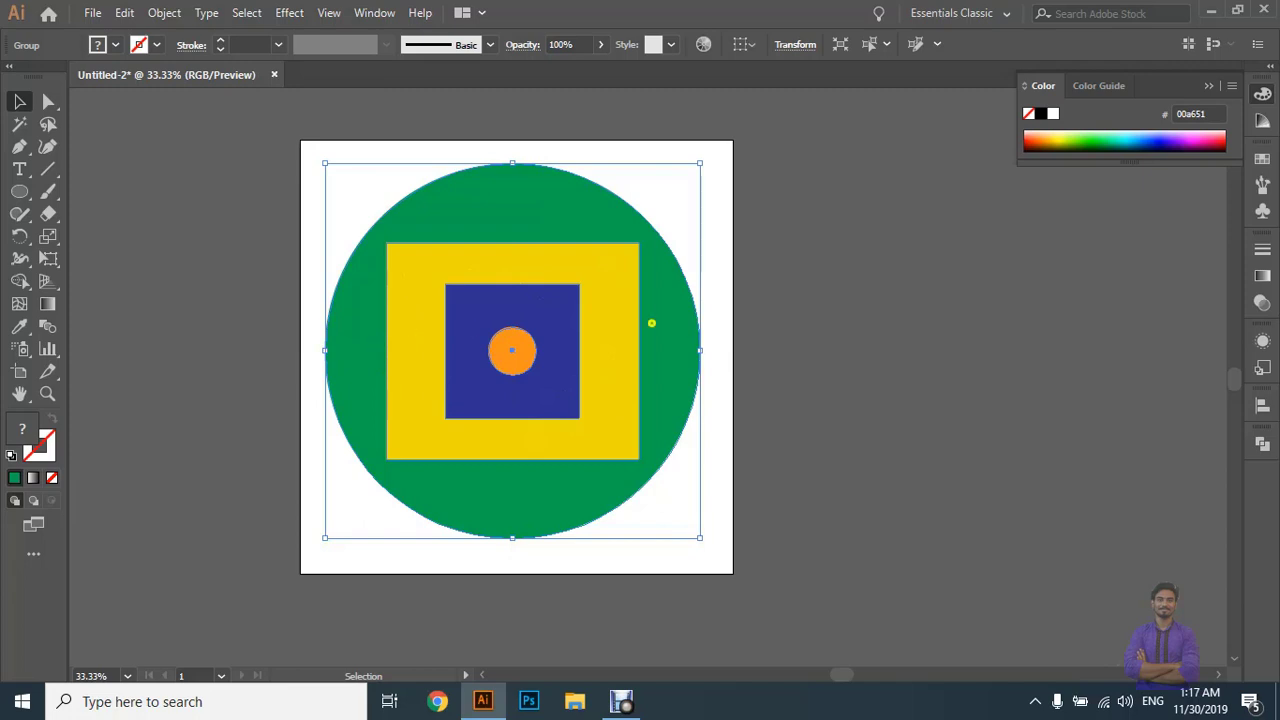
right_click(561, 327)
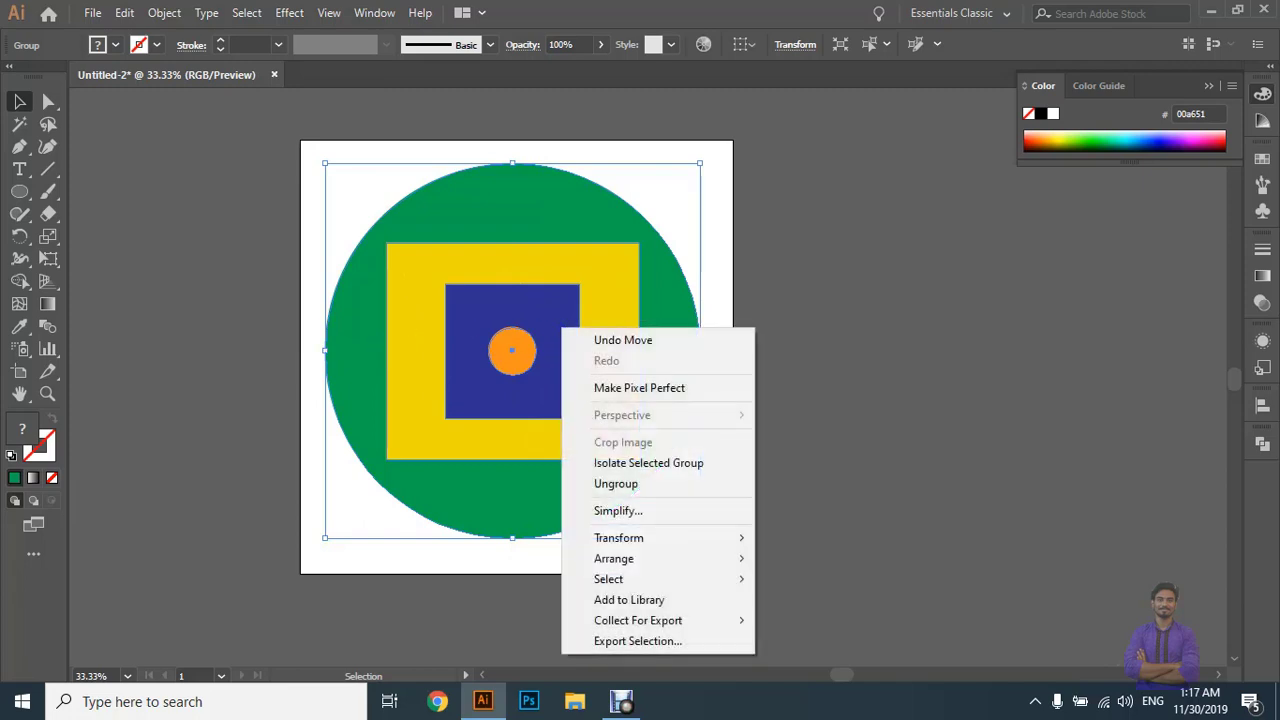
left_click(643, 487)
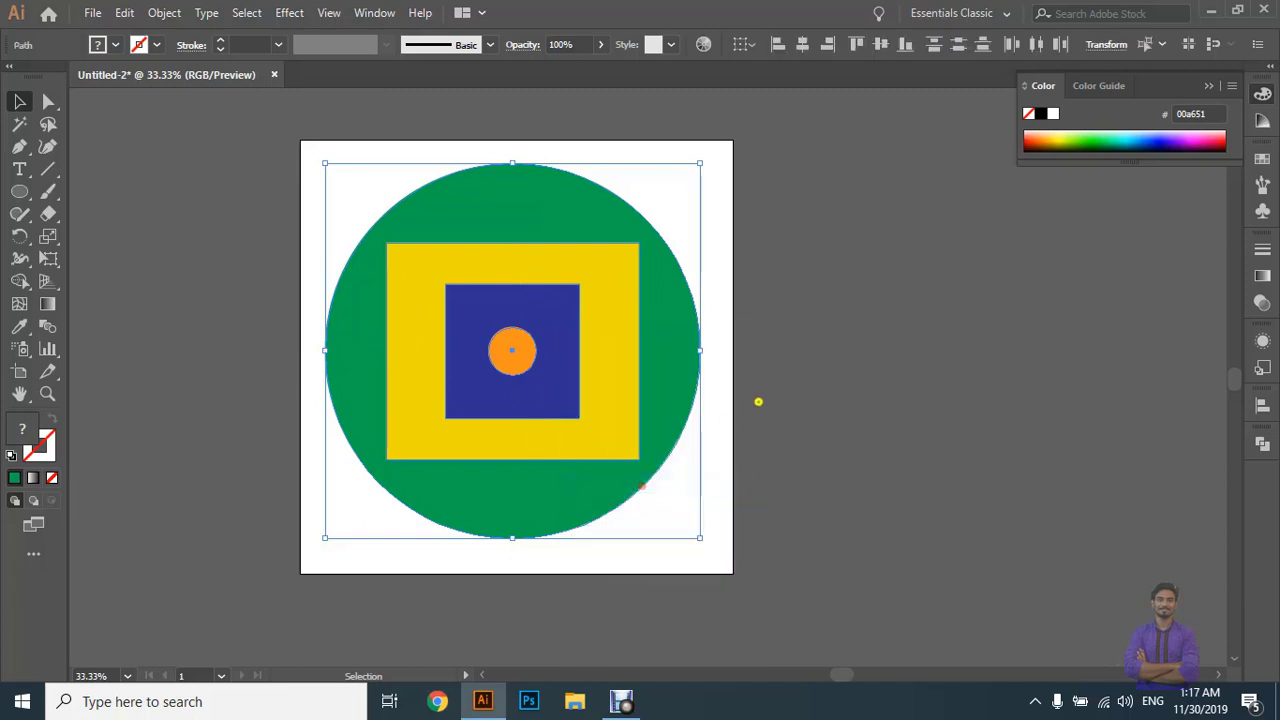
Change the fill of the yellow rectangle alone to light blue (00aeef).
left_click(611, 381)
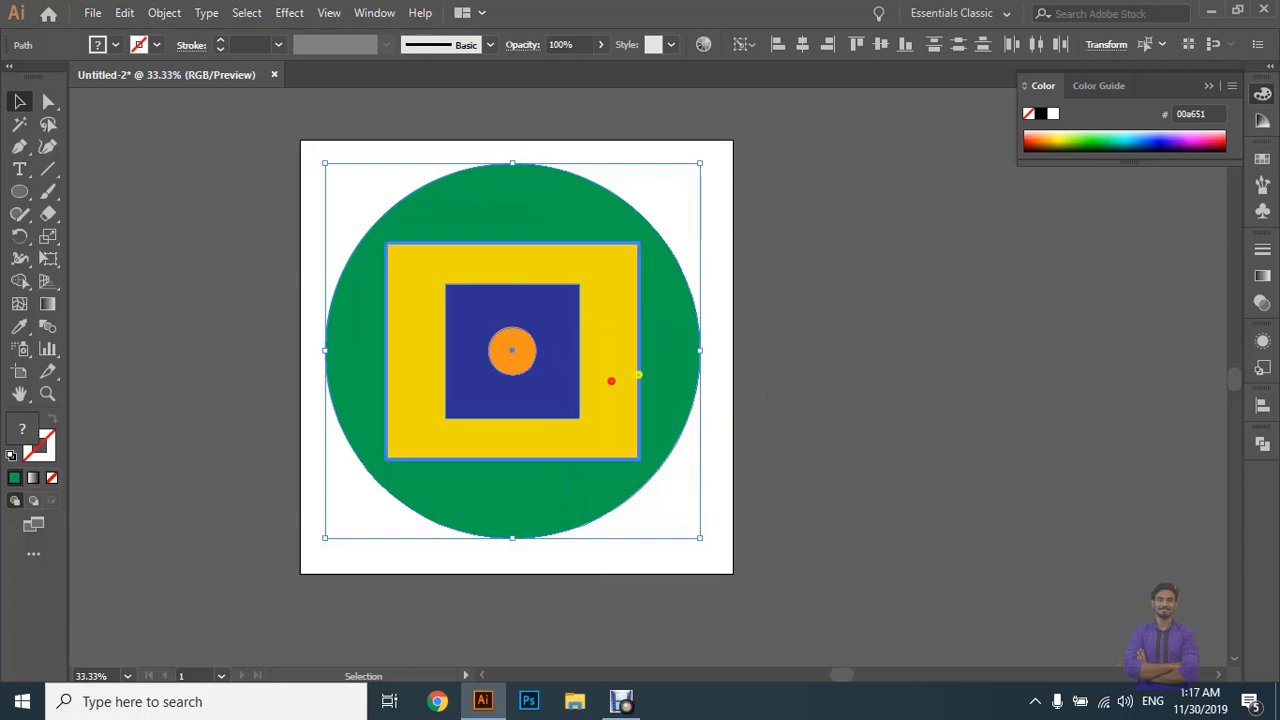
left_click(773, 364)
left_click(407, 332)
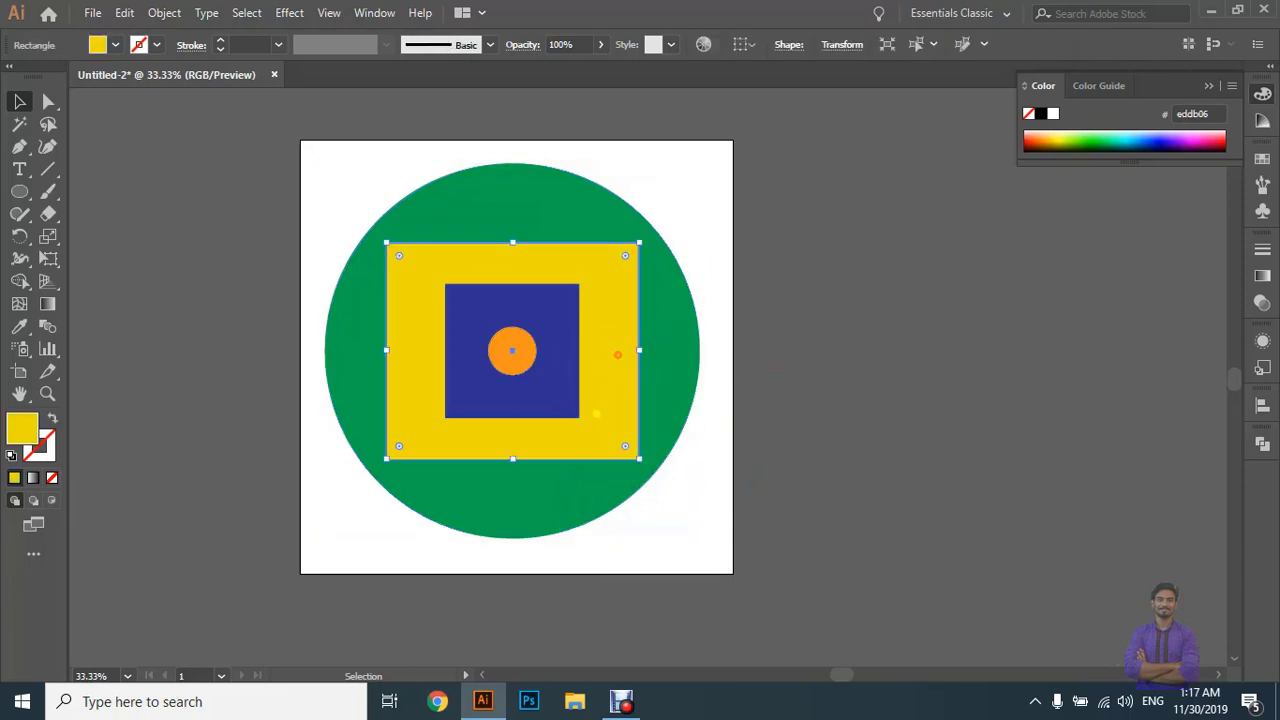
left_click(115, 44)
left_click(103, 77)
left_click(204, 287)
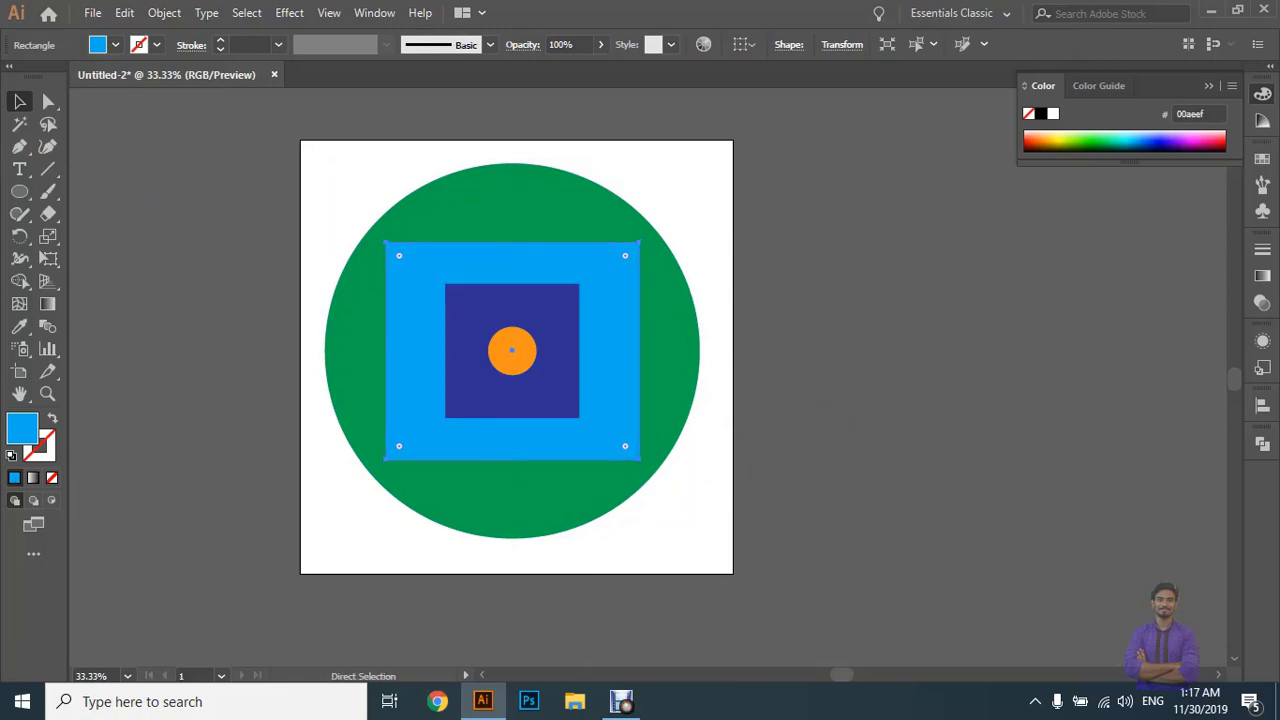
Undo the rectangle's fill change and the ungrouping, and try moving the group to the right before undoing that move.
key("ctrl+z")
left_click(703, 360)
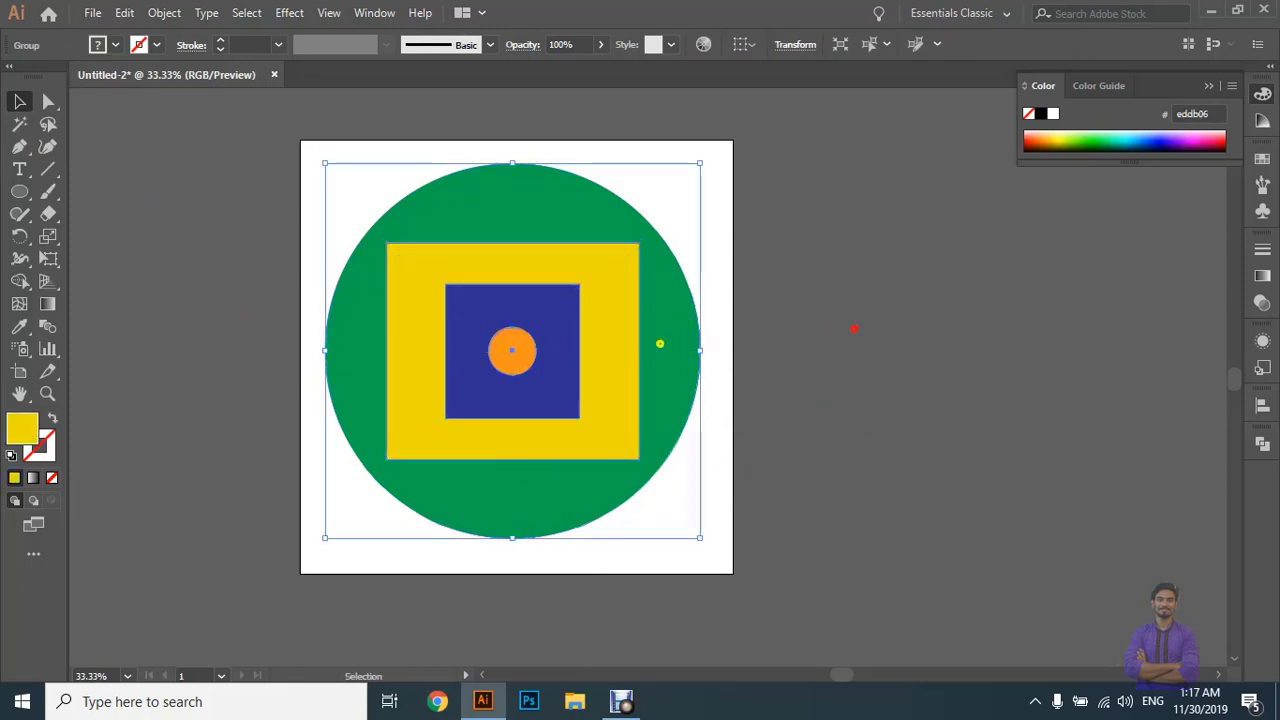
left_click_drag(560, 335, 857, 343)
key("ctrl+z")
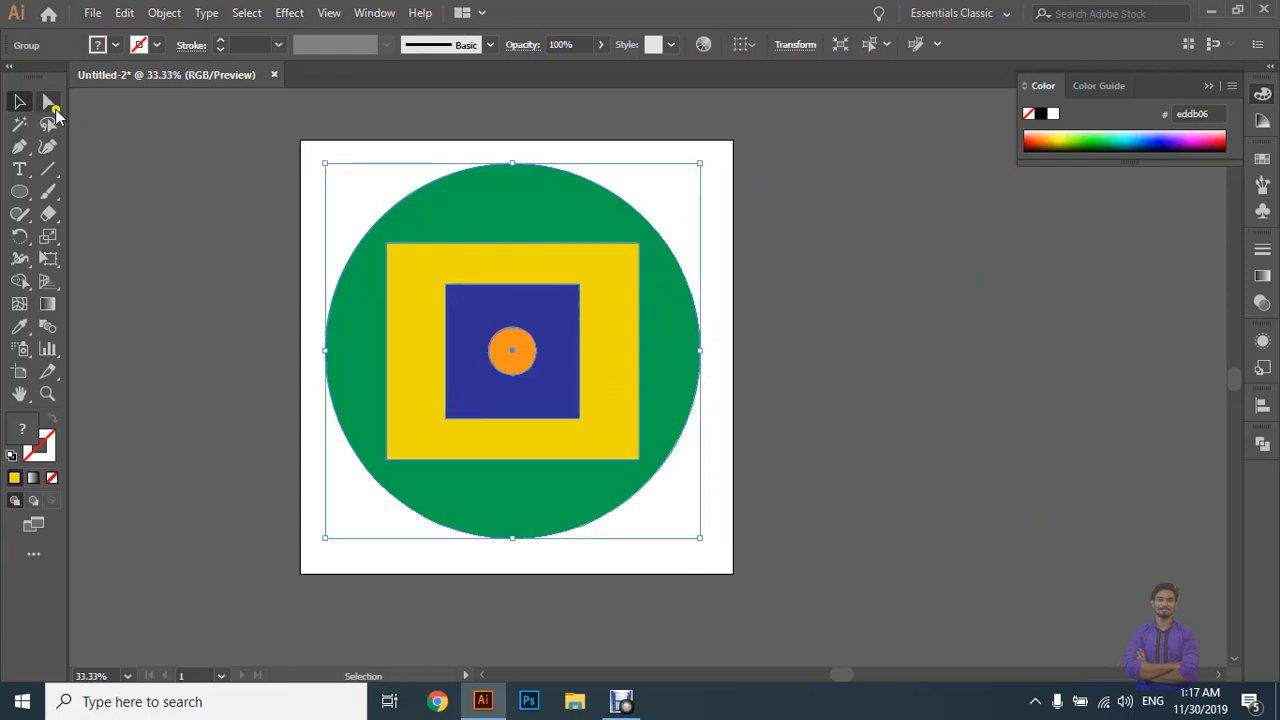
Select all the grouped shapes with the Group Selection tool, try moving them right, and undo the move.
left_click_drag(48, 101, 142, 119)
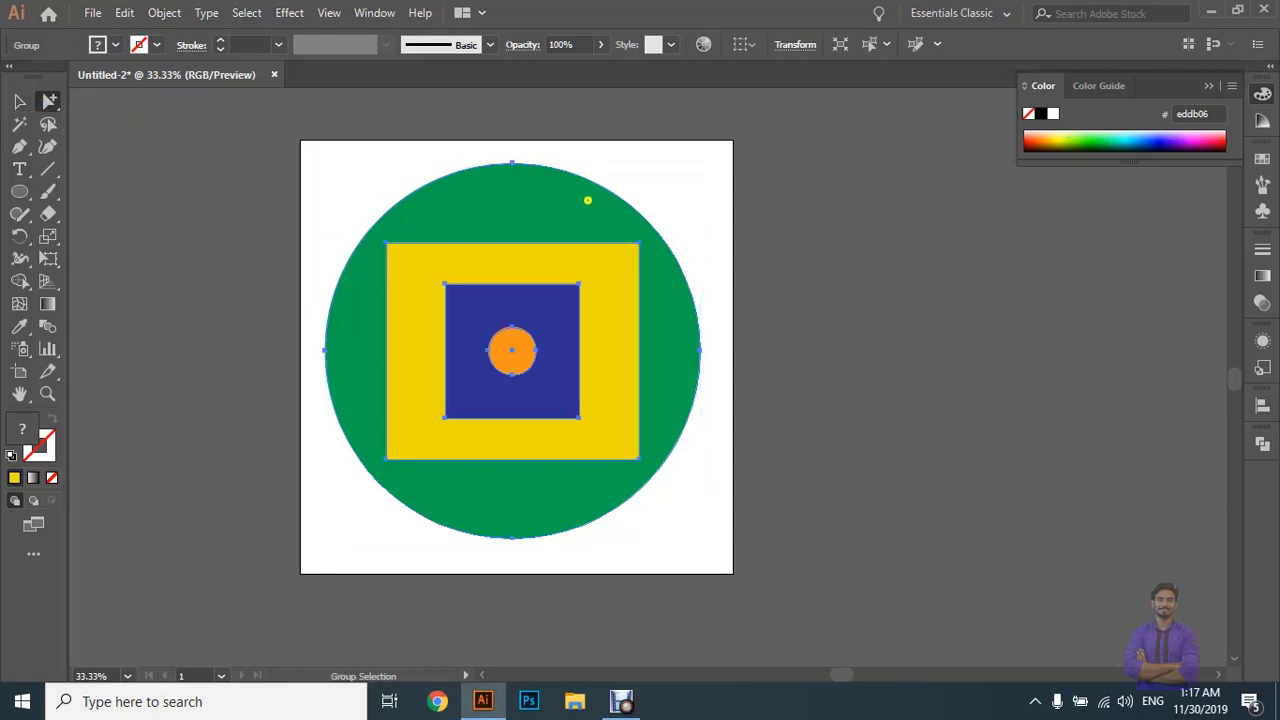
left_click(864, 311)
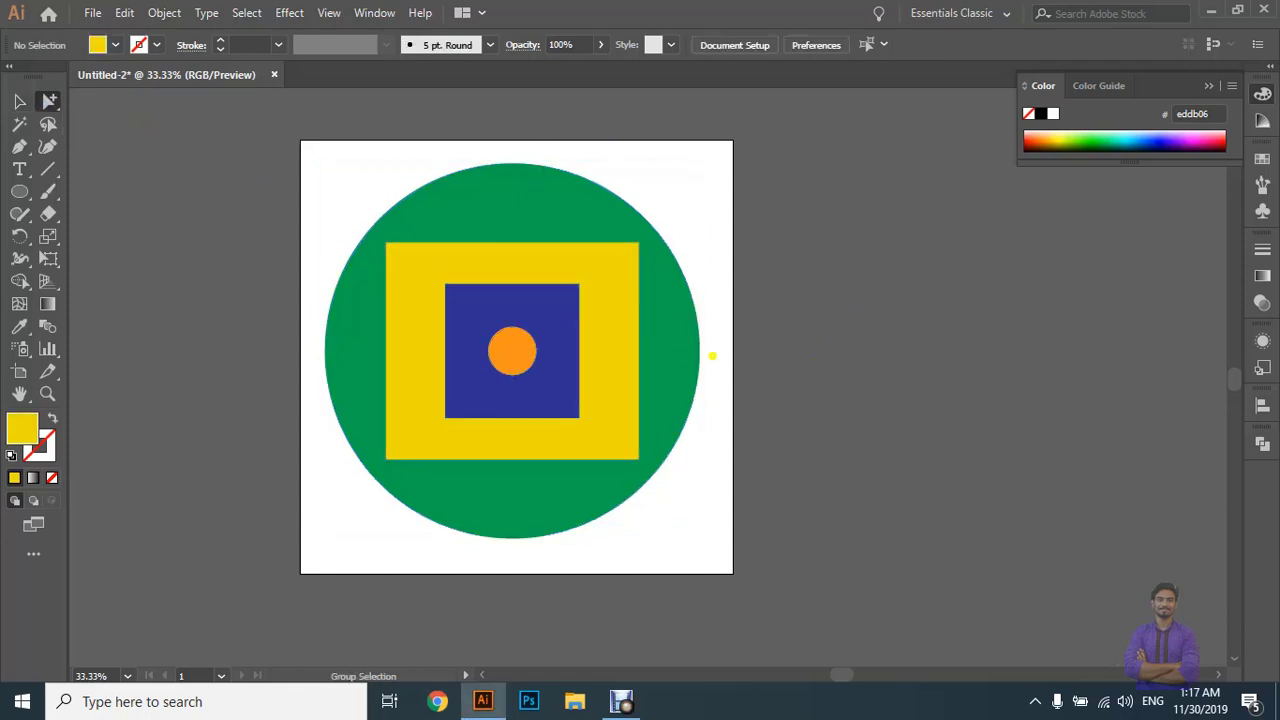
left_click(526, 320)
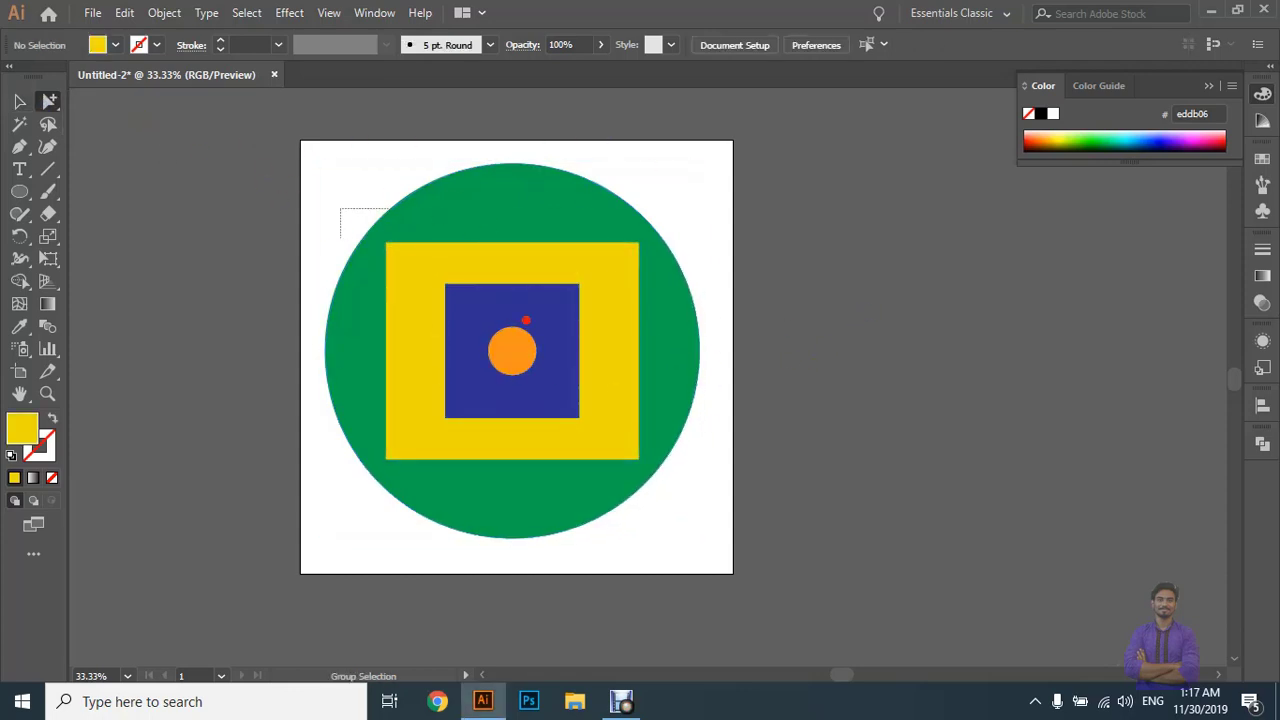
left_click_drag(540, 377, 721, 331)
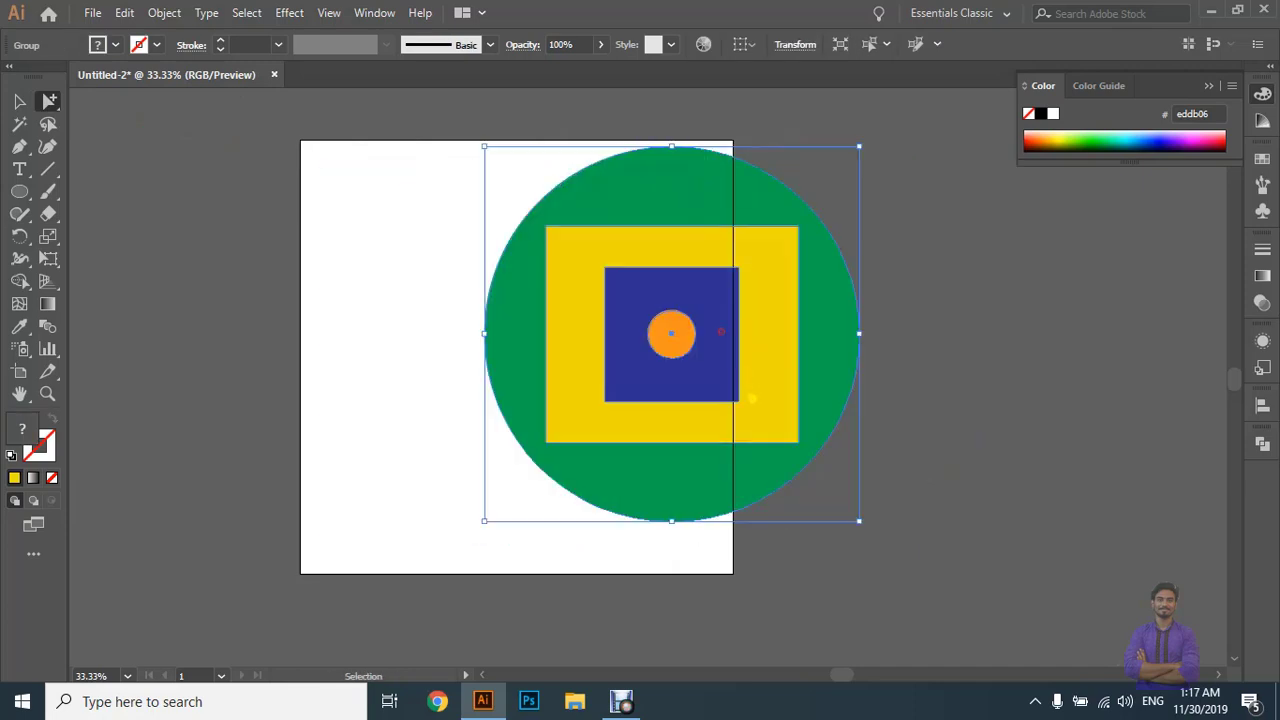
key("ctrl+z")
key("ctrl+z")
left_click(1005, 430)
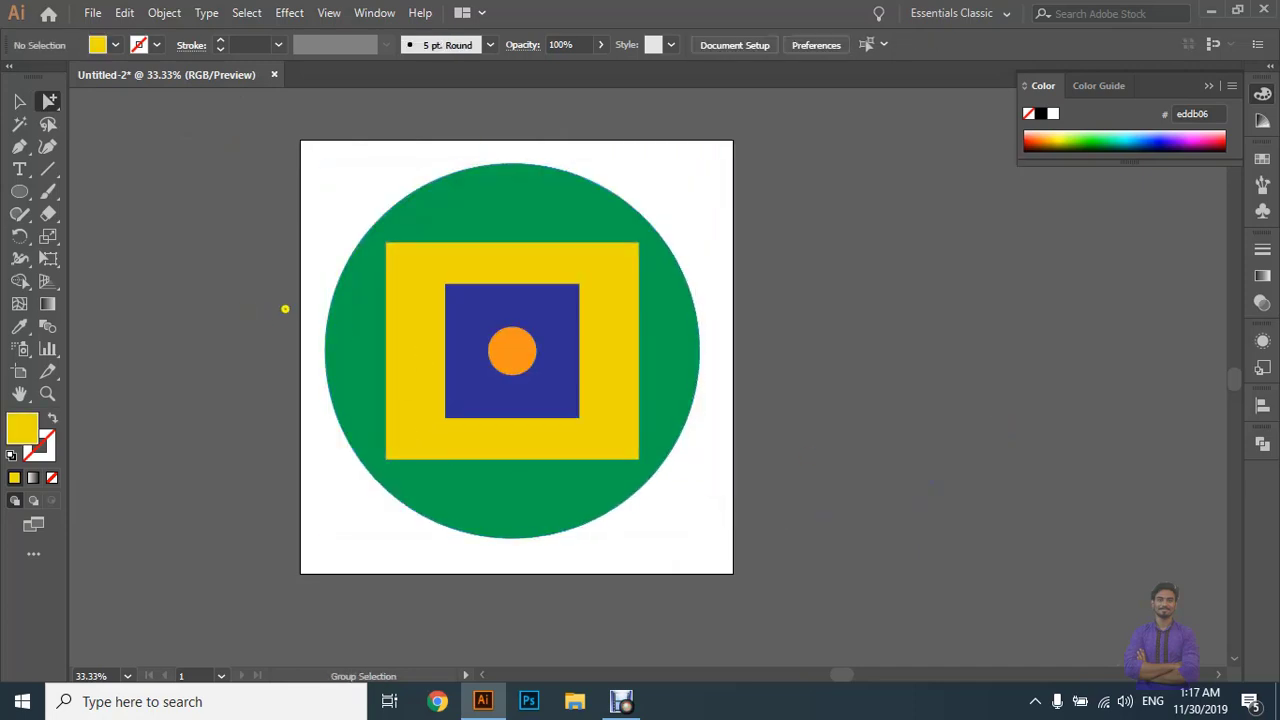
Select only the yellow rectangle inside the group with the Group Selection tool.
scroll(454, 327, "up", 1)
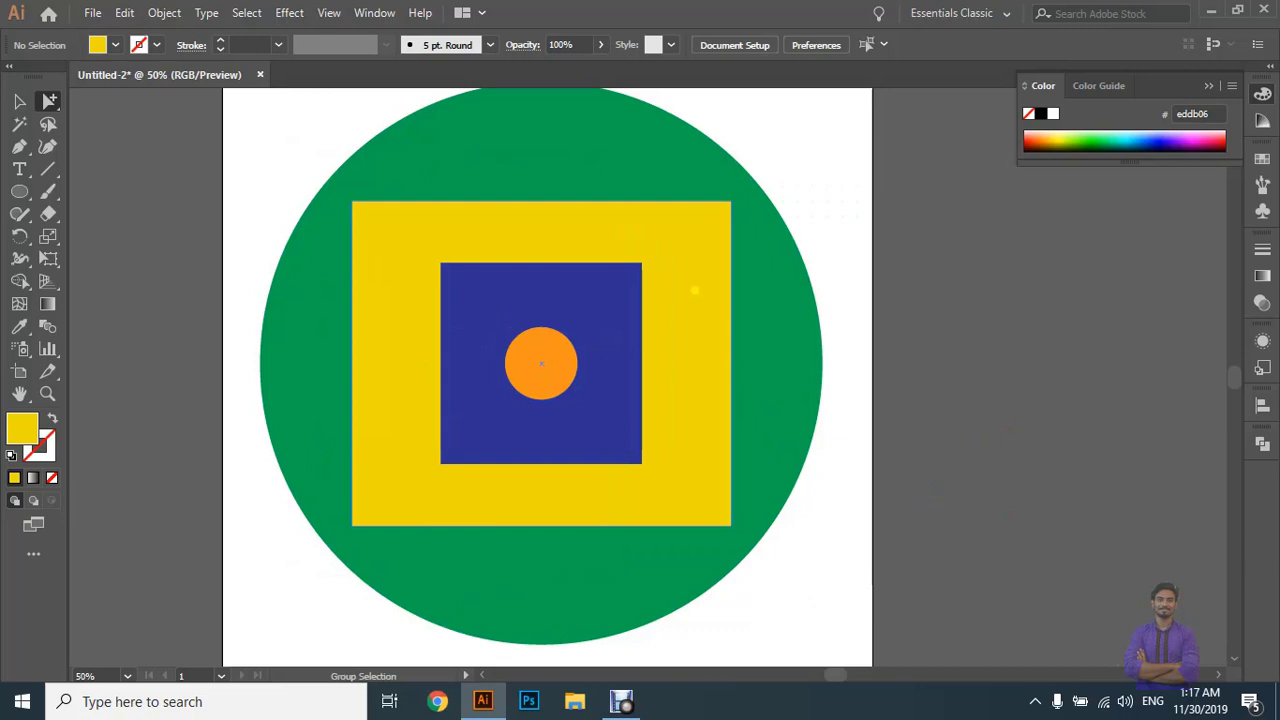
scroll(586, 253, "down", 1)
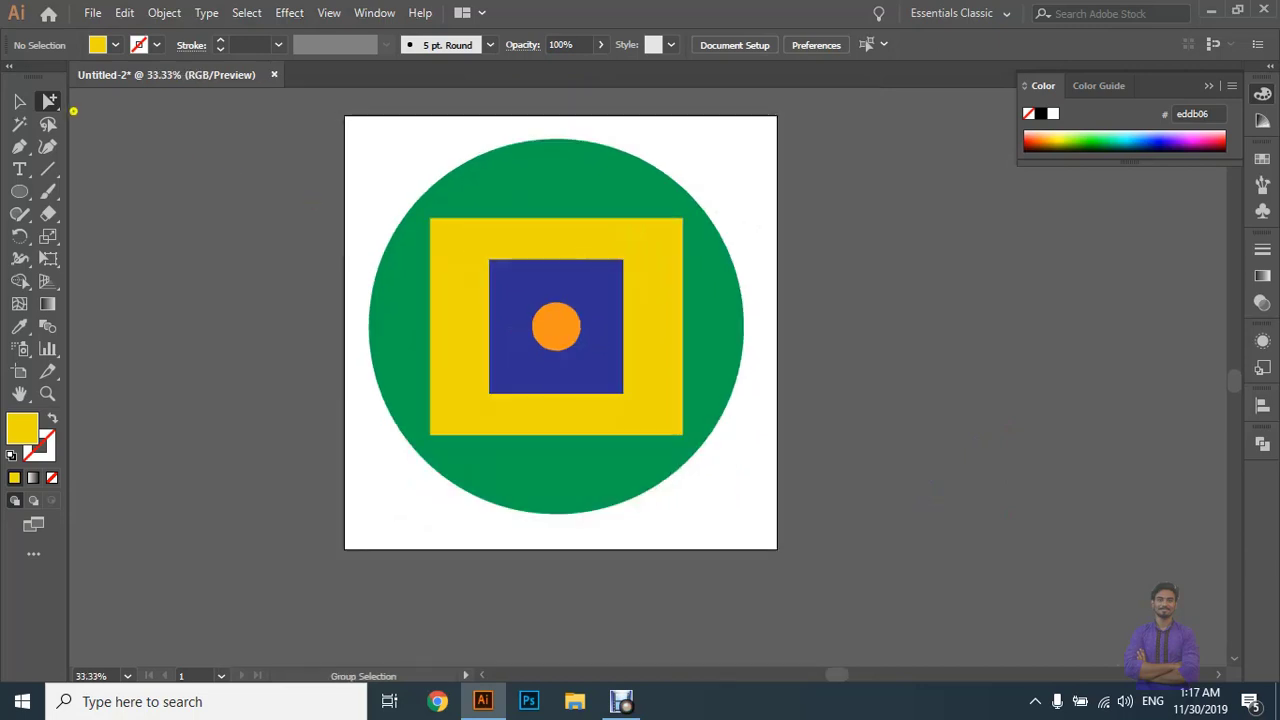
left_click(52, 102)
left_click(128, 105)
left_click(48, 101)
left_click(121, 119)
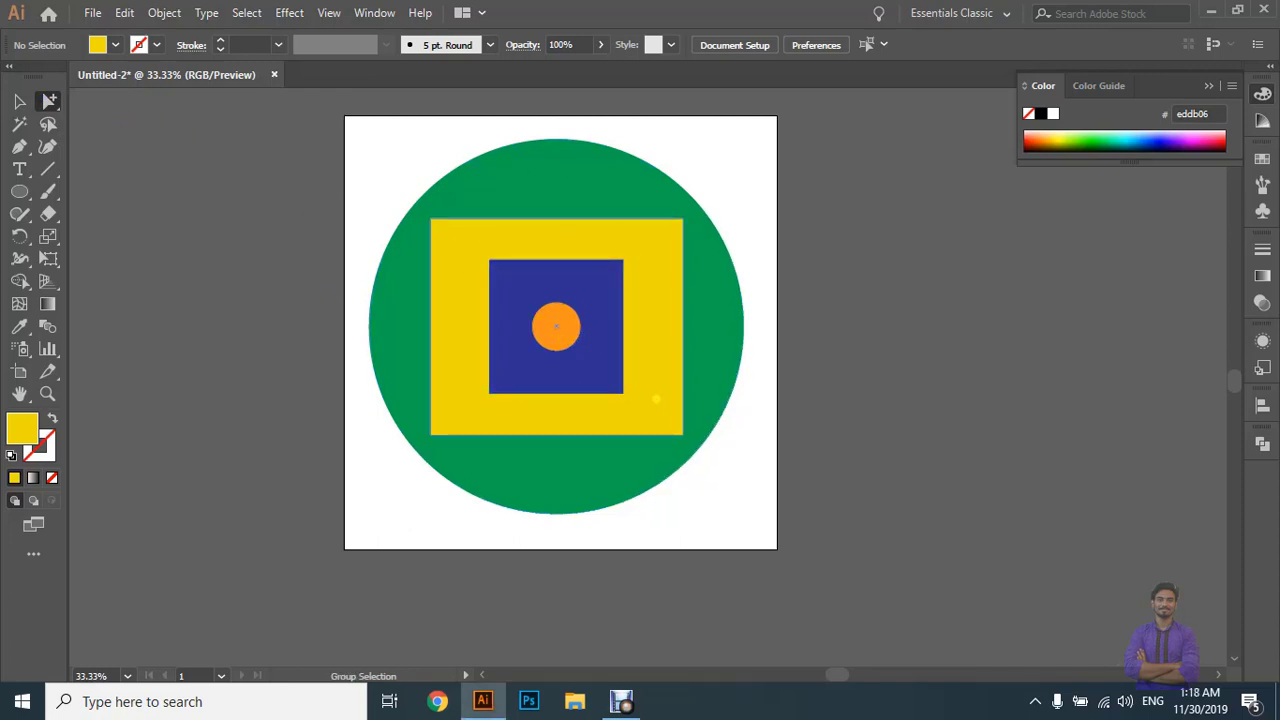
left_click(650, 277)
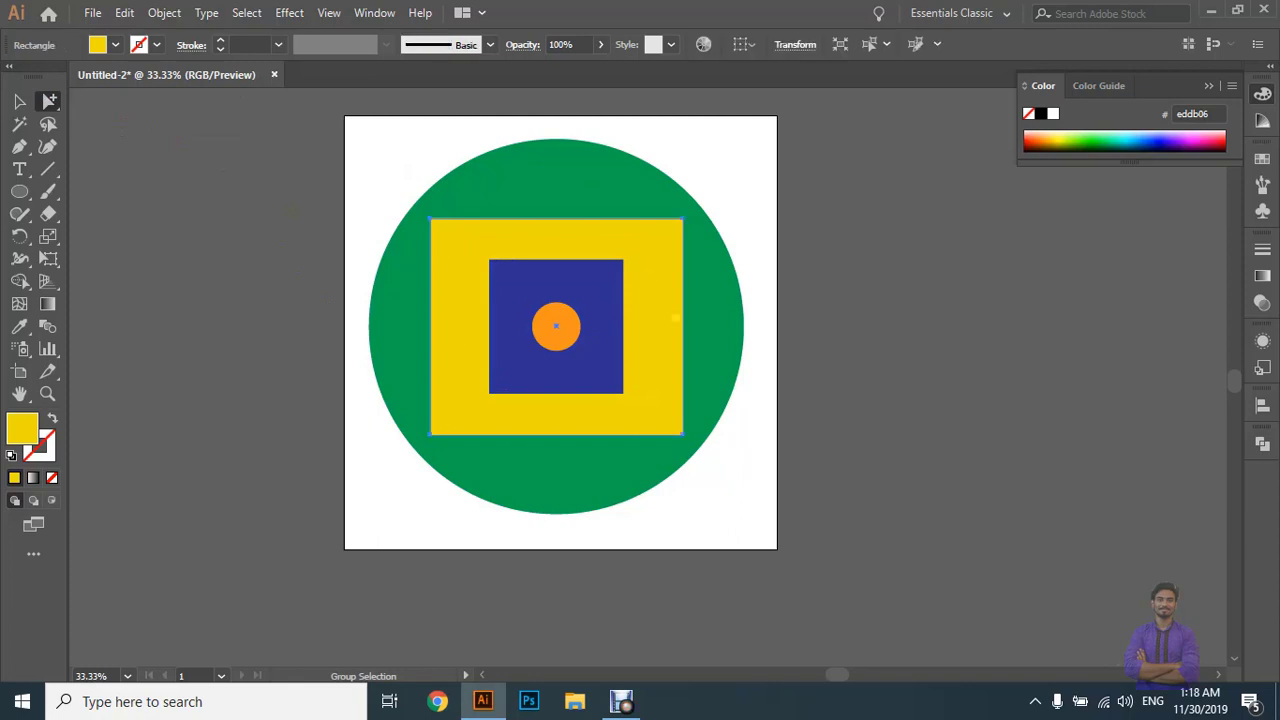
Examine the yellow rectangle's corner anchor points enlarged, using the Windows Magnifier, and close it.
scroll(679, 442, "up", 5)
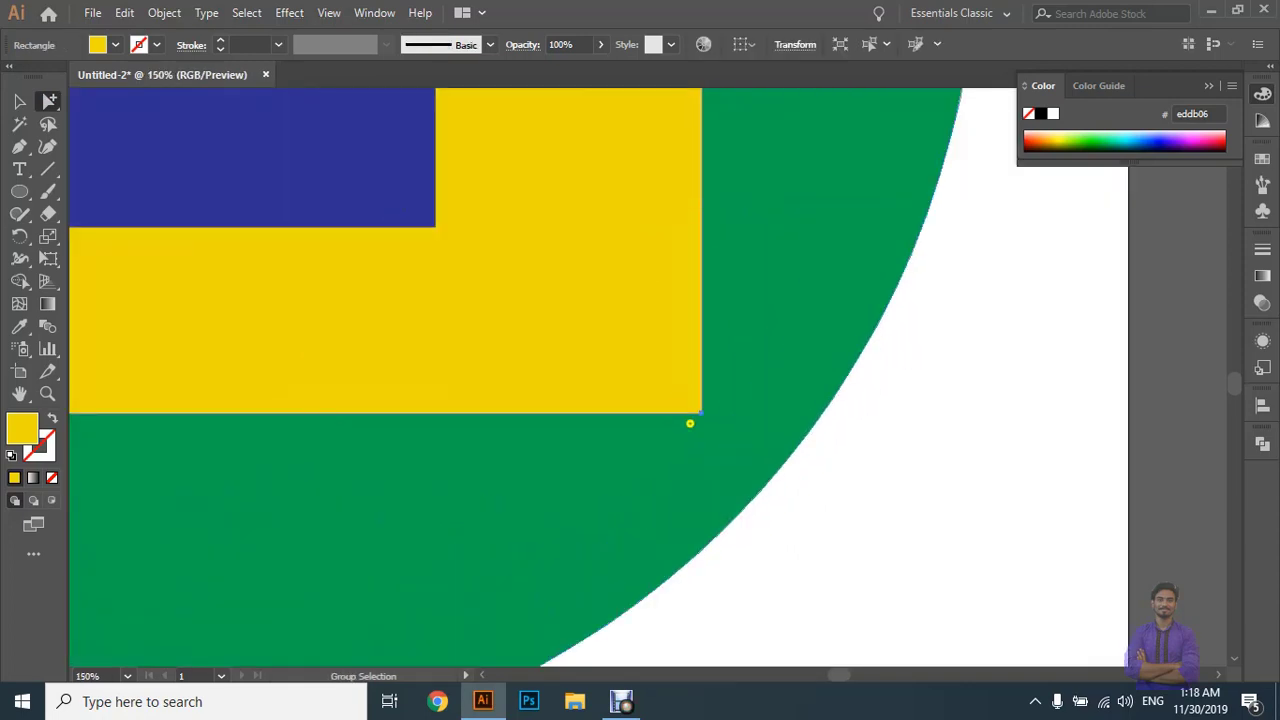
scroll(700, 414, "down", 5)
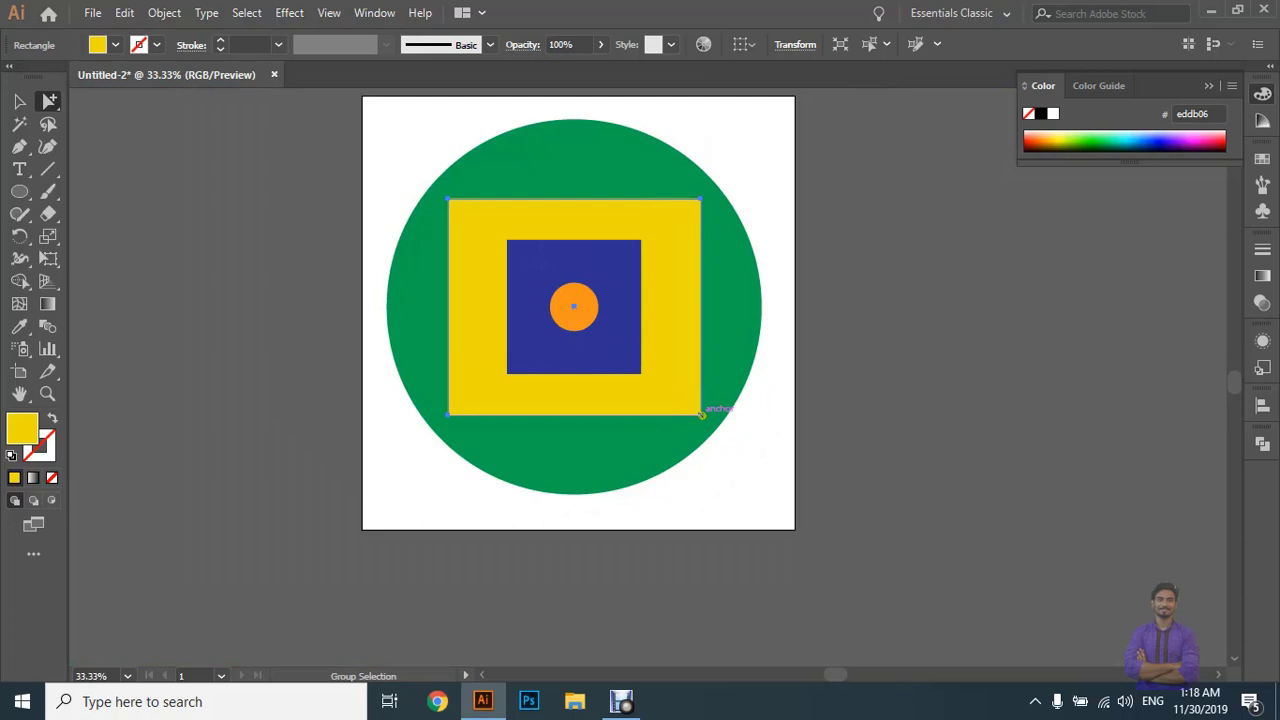
key("super+plus")
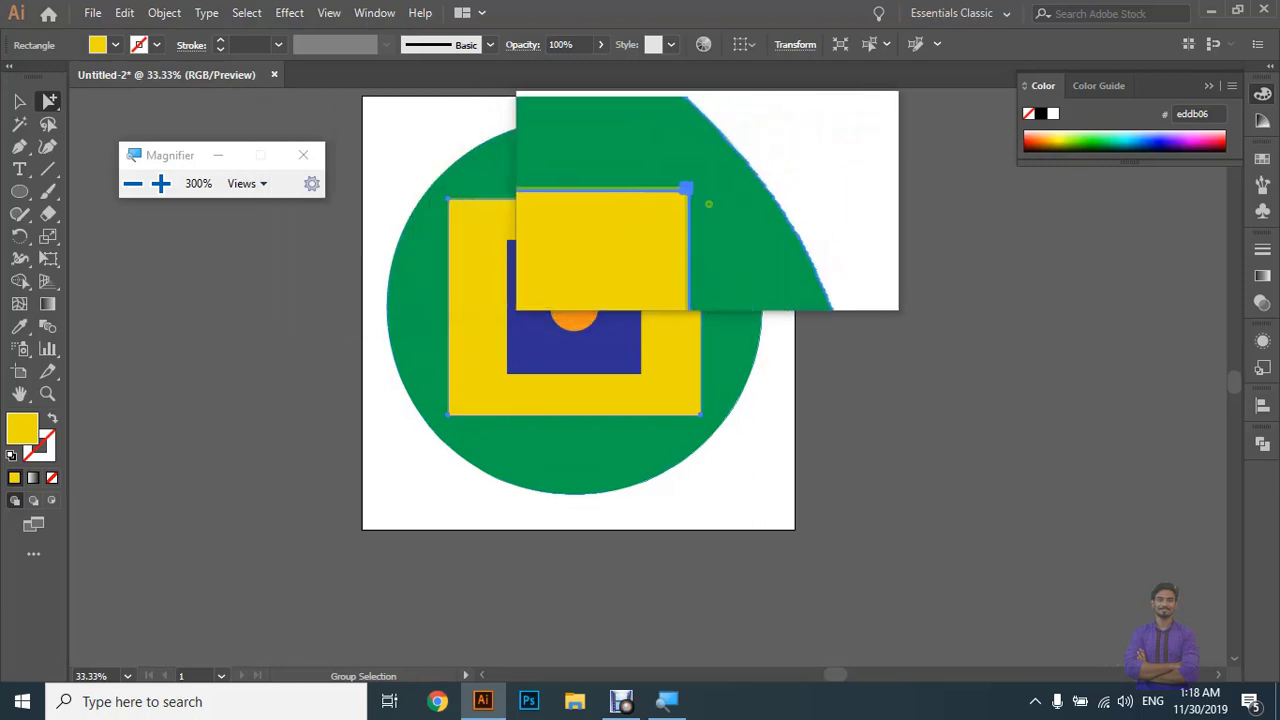
left_click(307, 157)
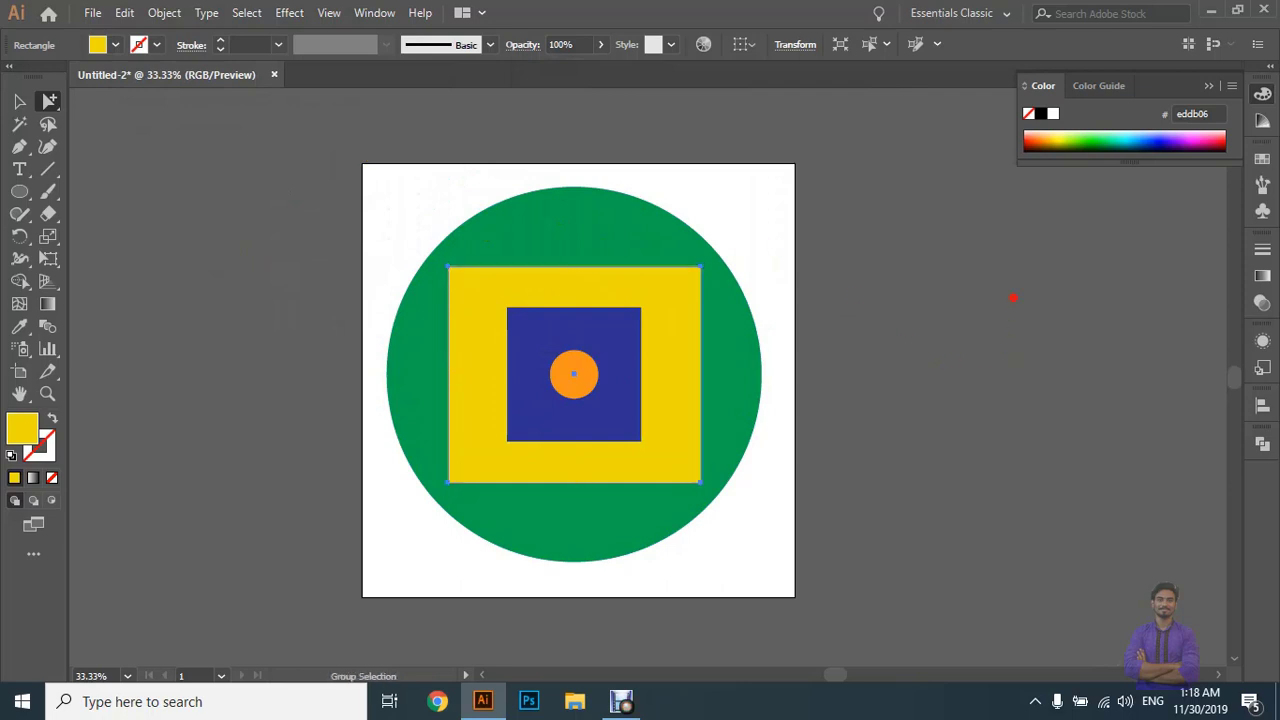
Select the whole group with the Selection tool, and then only its yellow rectangle with the Group Selection tool.
left_click(1013, 298)
left_click(14, 102)
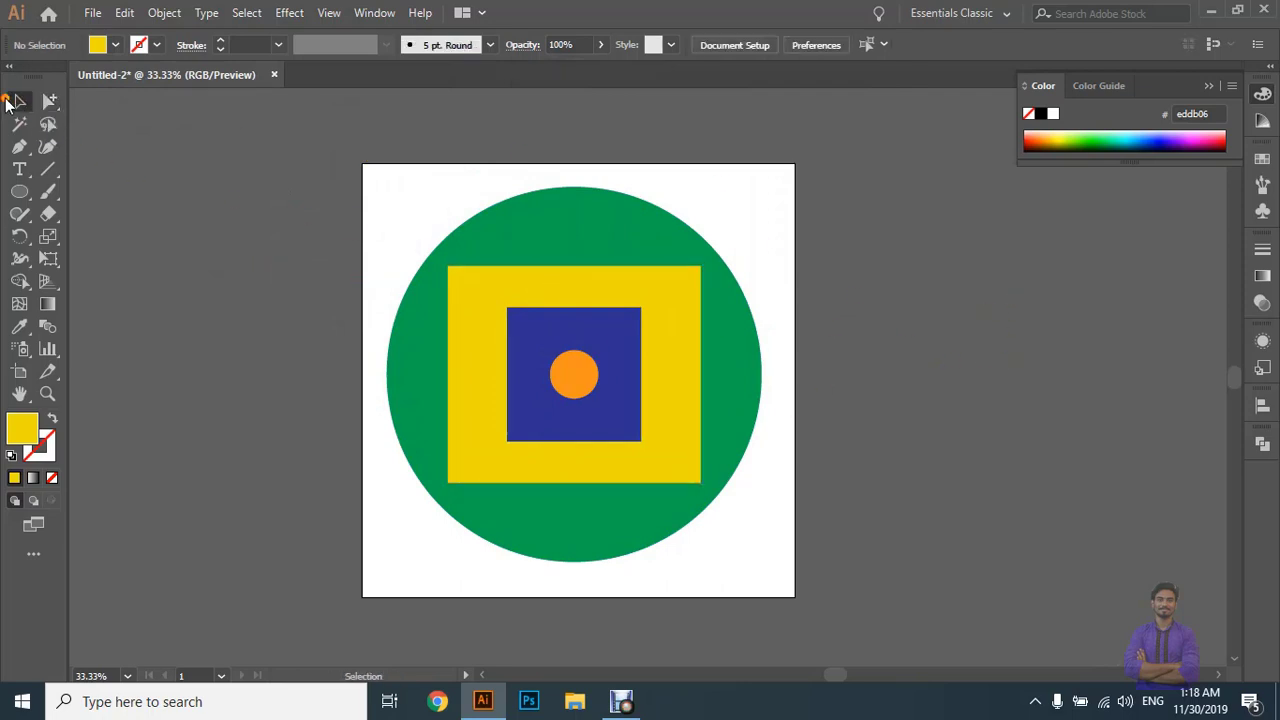
left_click(677, 391)
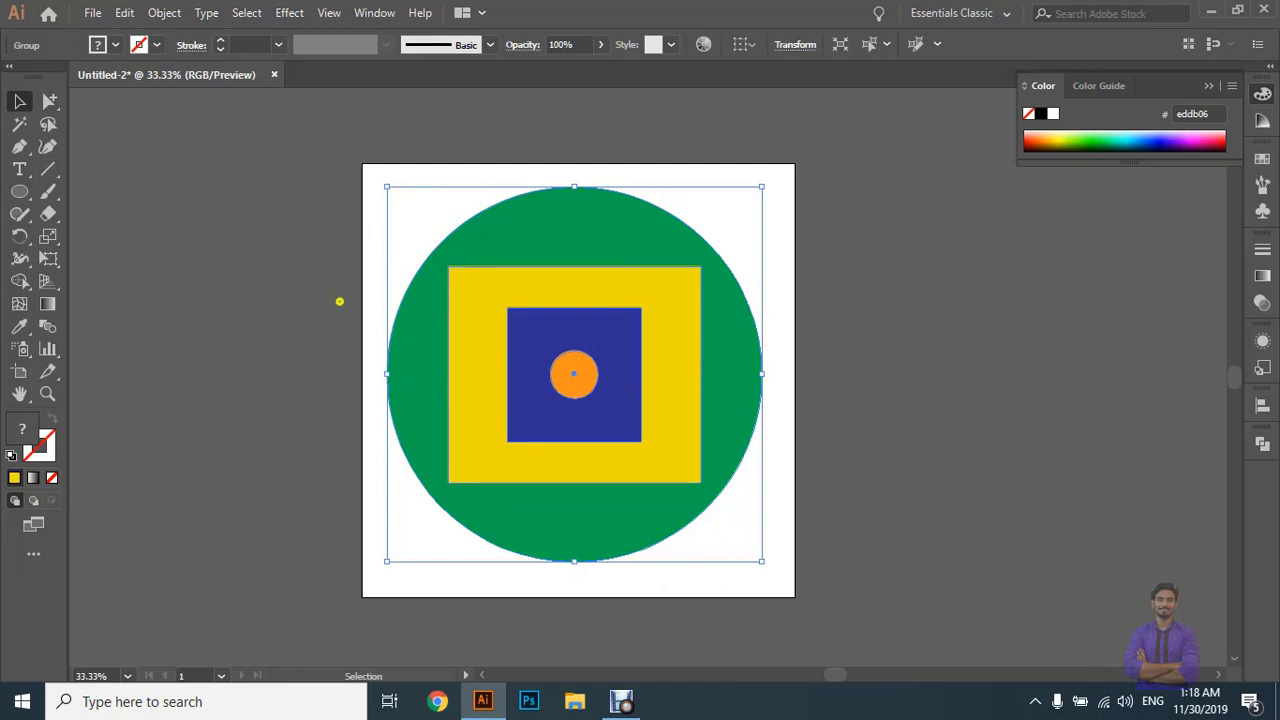
left_click(52, 103)
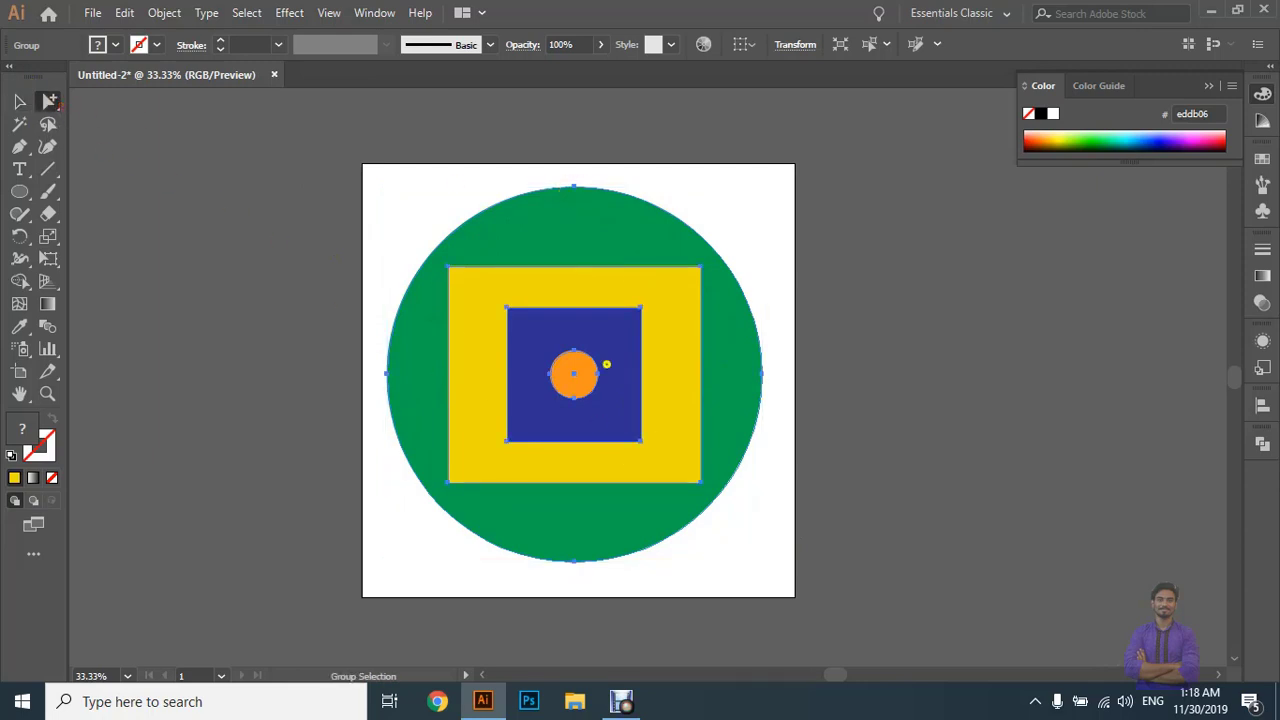
left_click(995, 339)
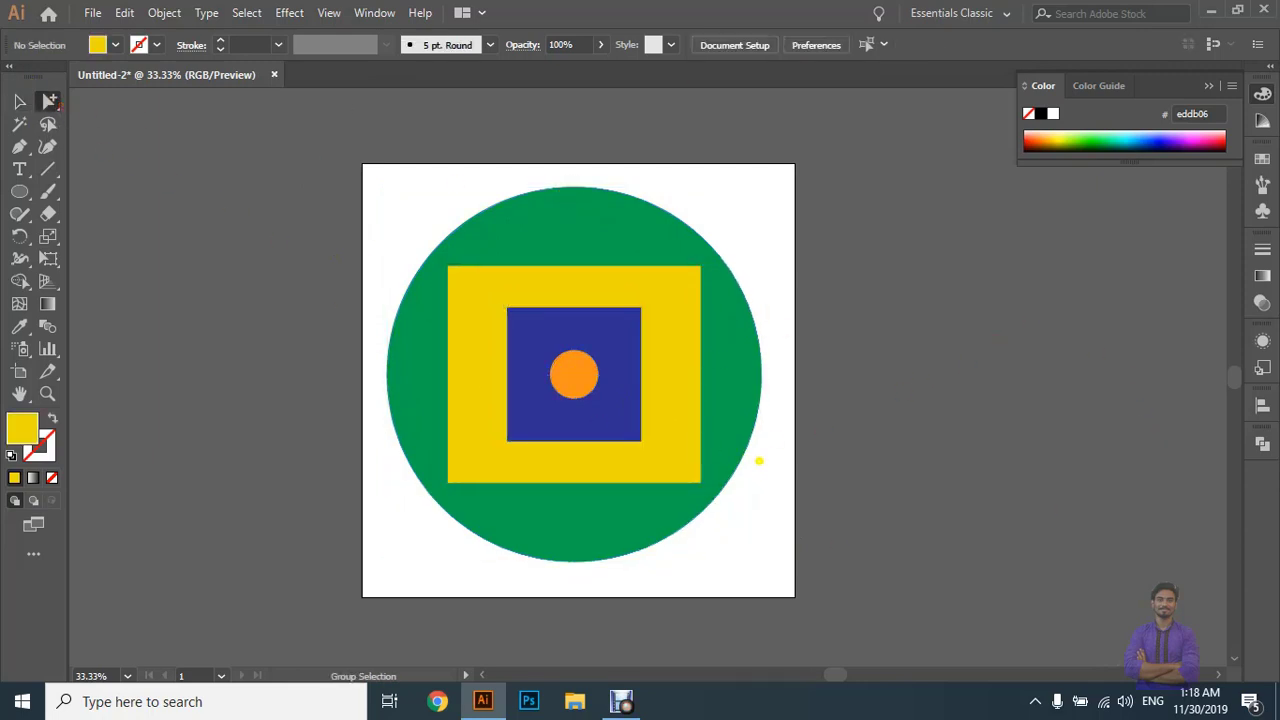
left_click(668, 364)
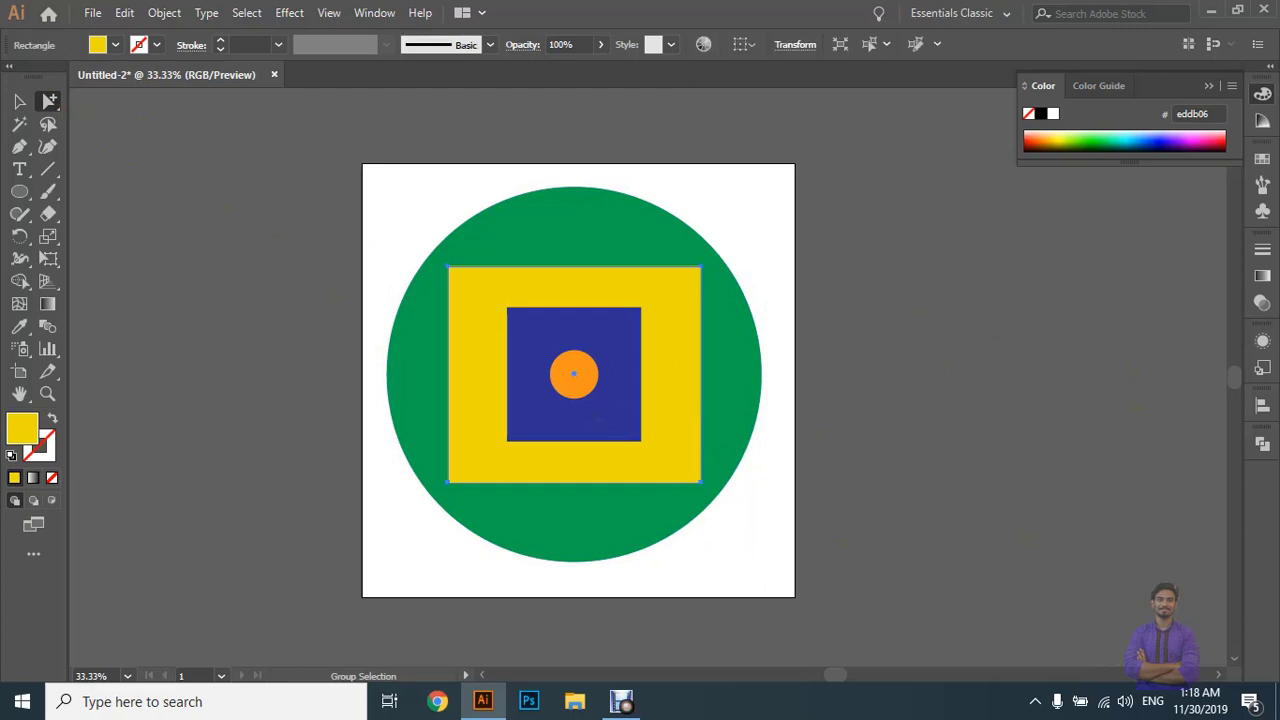
Inspect the yellow rectangle's corner anchor with the Windows Magnifier, close it, and fill the rectangle with magenta (ec008c).
key("super+plus")
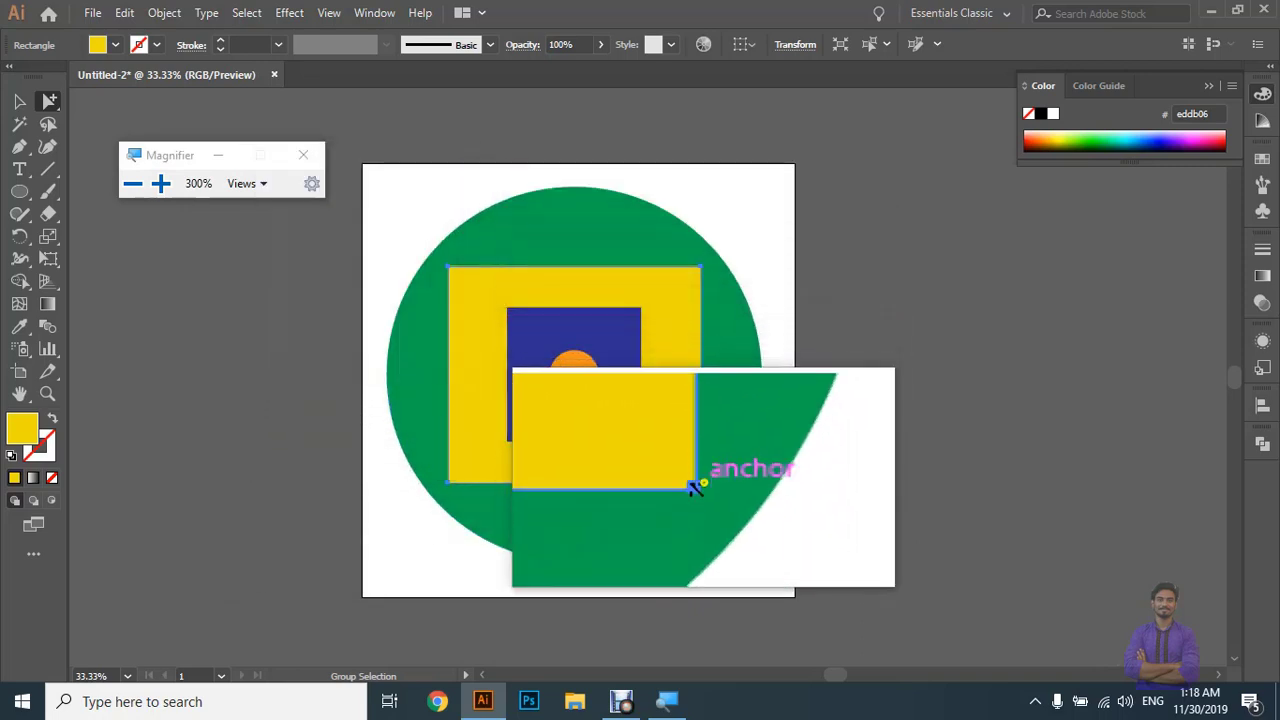
left_click(313, 158)
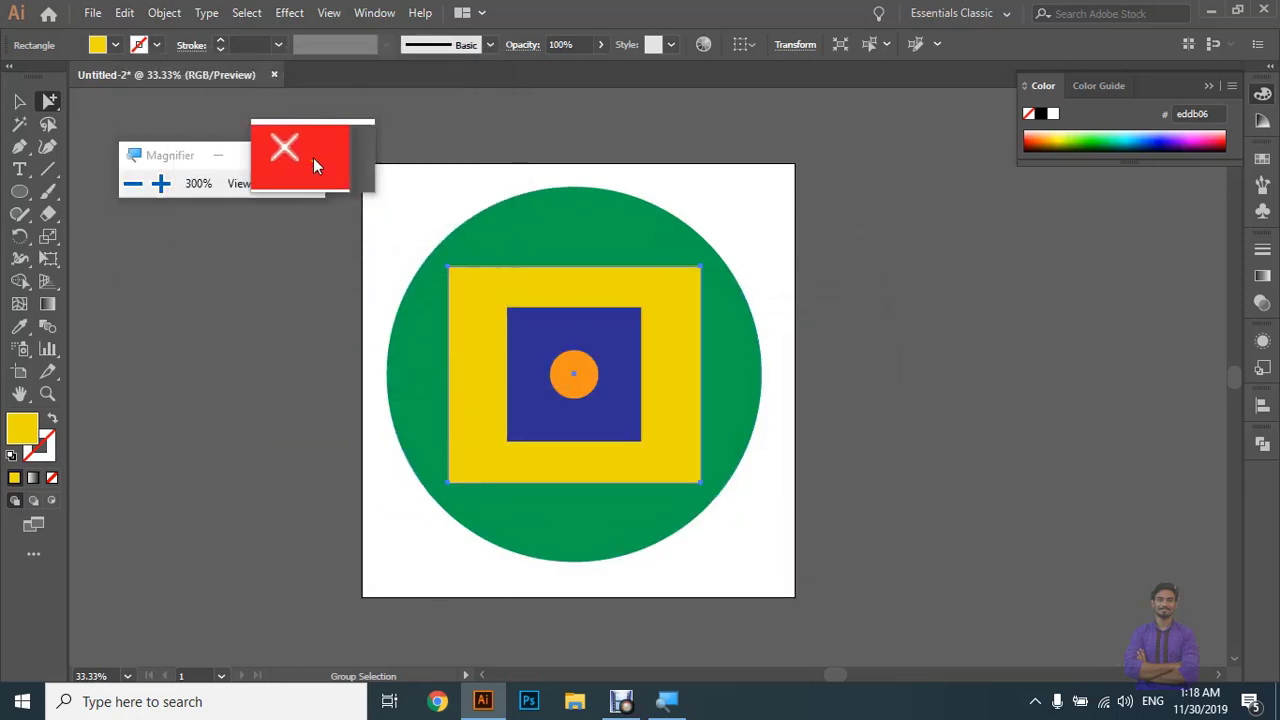
left_click(115, 44)
left_click(131, 77)
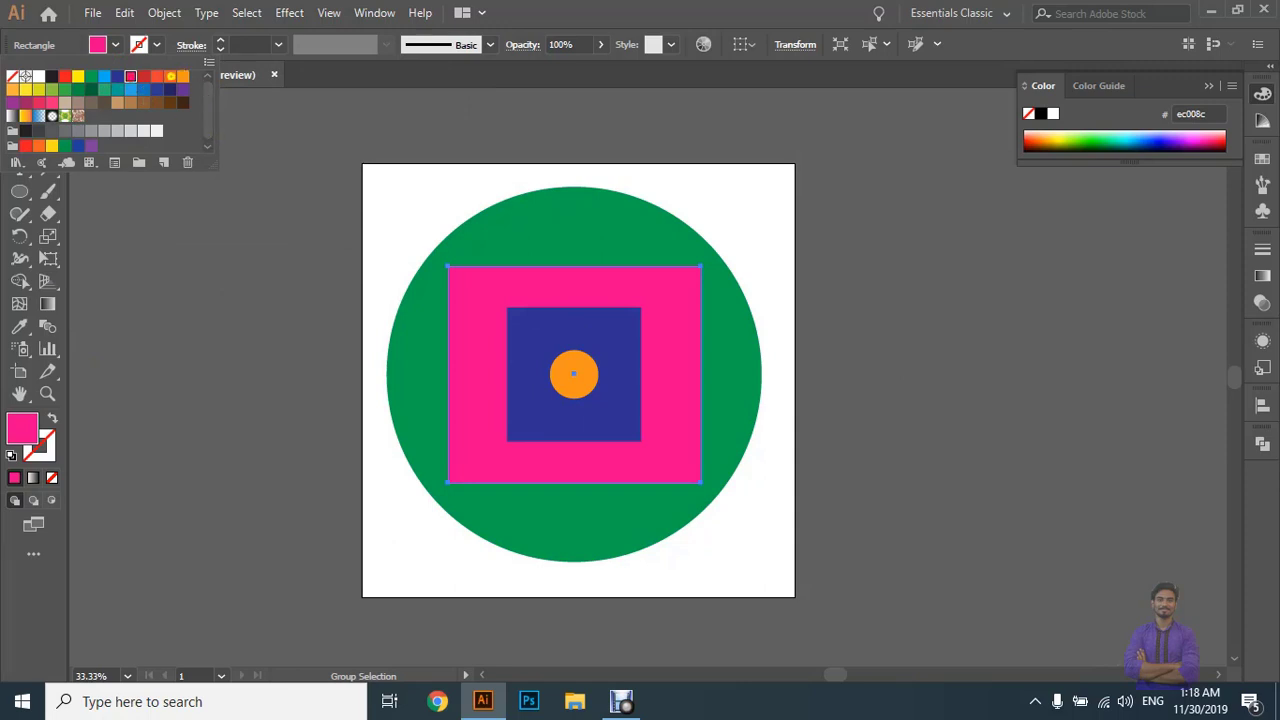
left_click(334, 213)
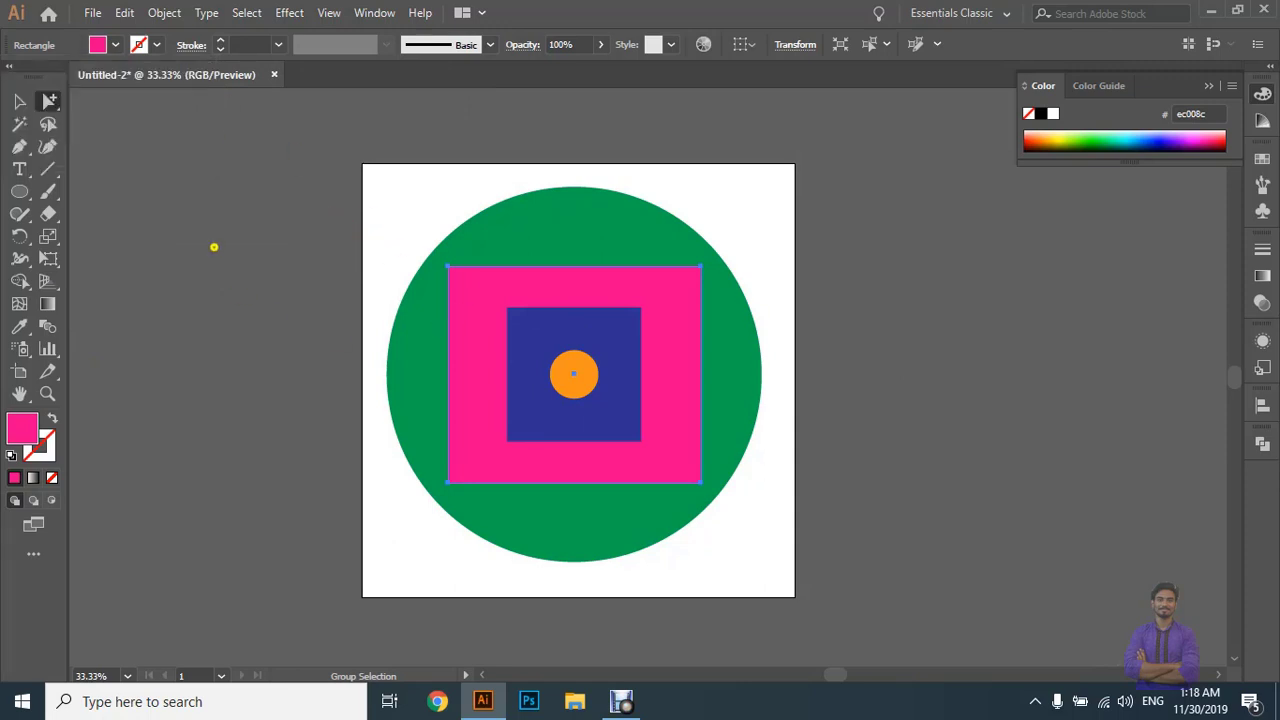
Try moving only the magenta rectangle to the right with the Selection tool, undo the move, and clear the selection.
left_click(19, 101)
left_click_drag(641, 387, 807, 389)
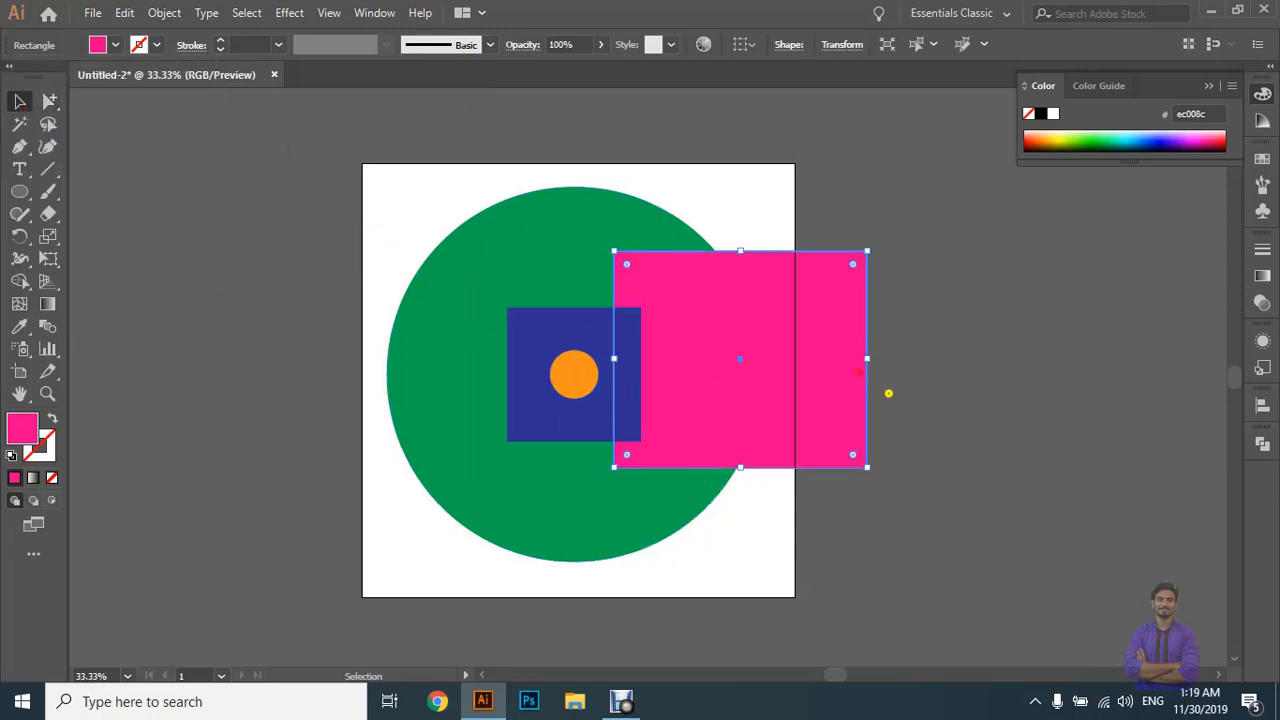
key("ctrl+z")
left_click(917, 323)
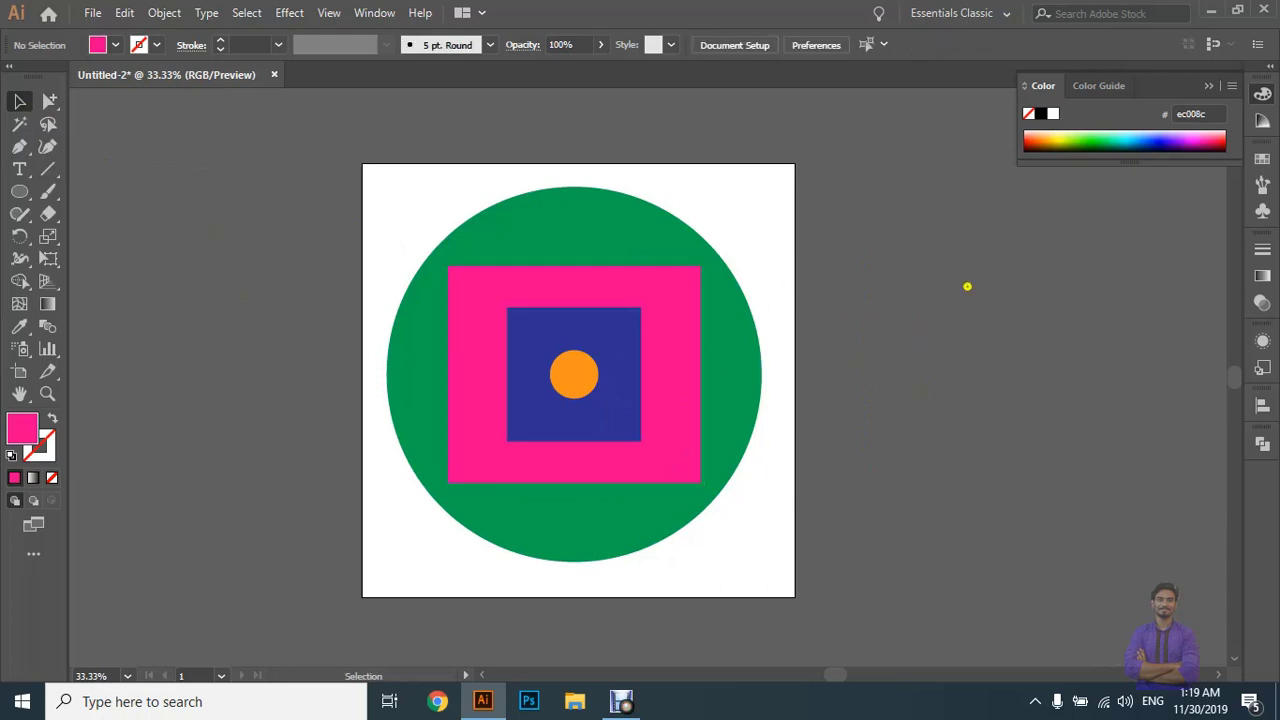
Try moving the whole group by its blue square with the Selection tool, undo the move, and deselect the group.
left_click_drag(634, 386, 600, 340)
key("ctrl+z")
key("ctrl+shift+z")
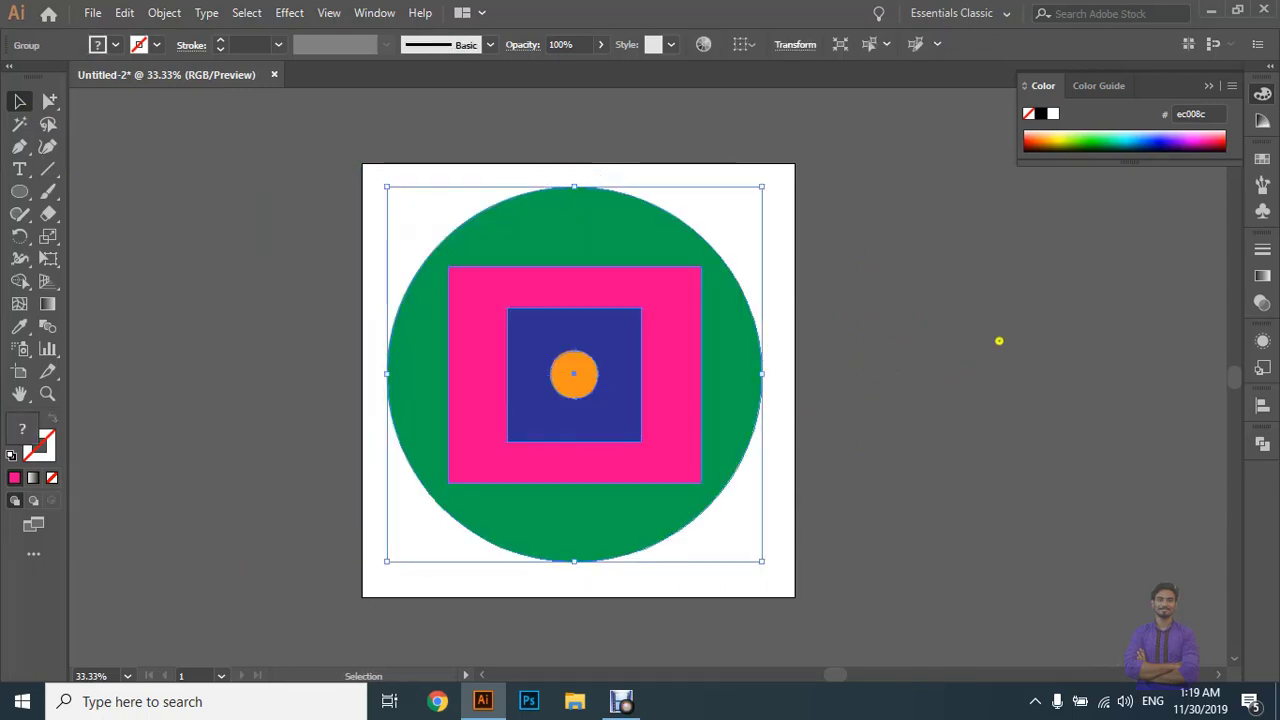
left_click(1000, 340)
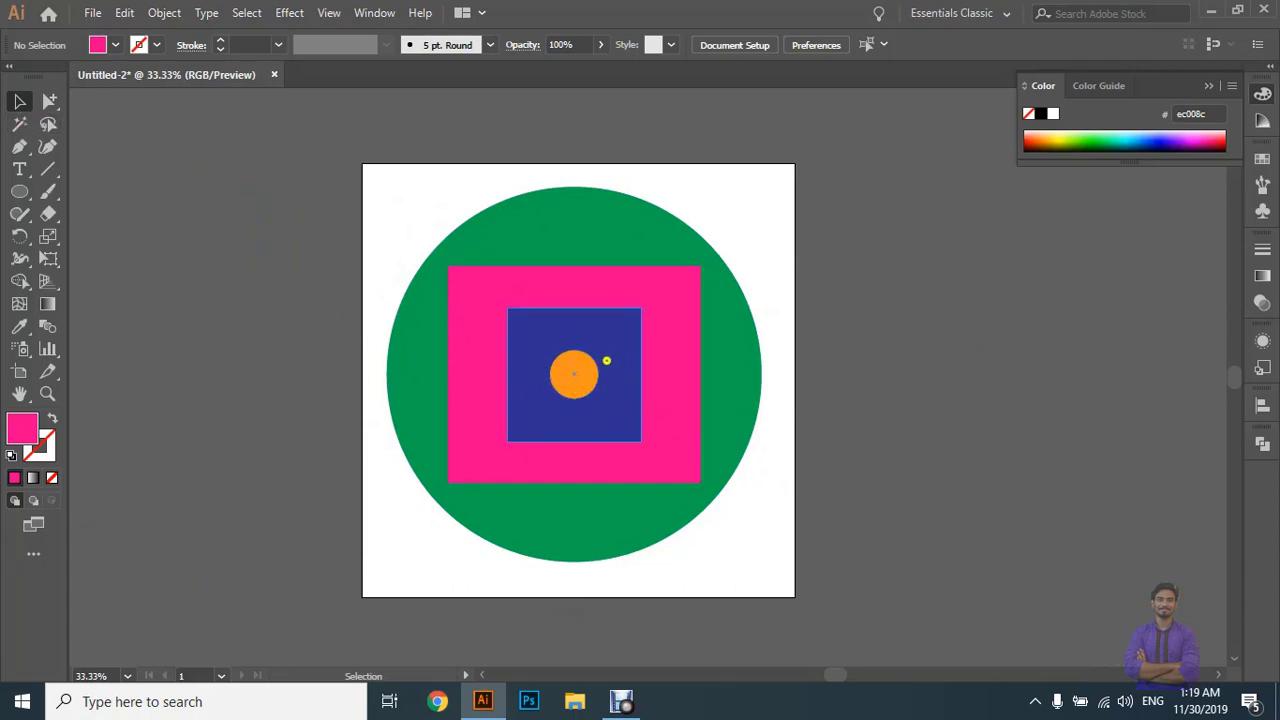
Select the whole group, view the commands available for it, including Ungroup, and dismiss them without choosing any.
key("ctrl+a")
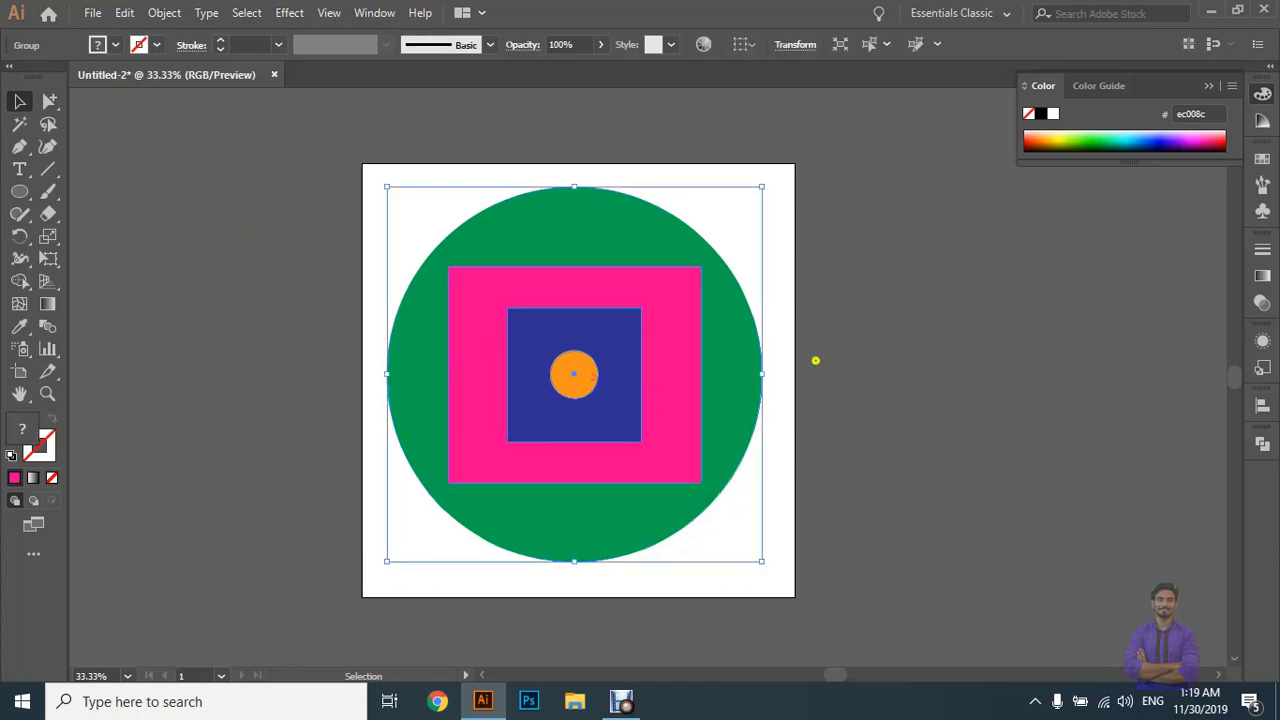
left_click(971, 397)
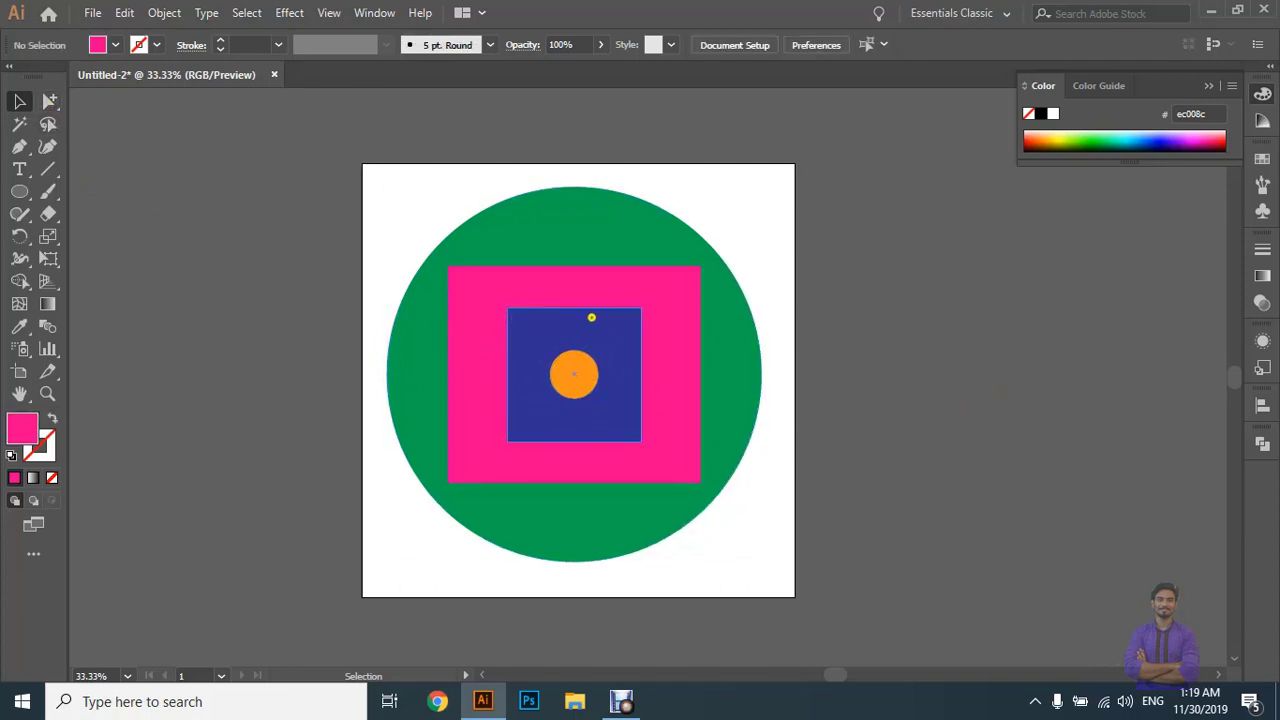
left_click(591, 317)
right_click(534, 342)
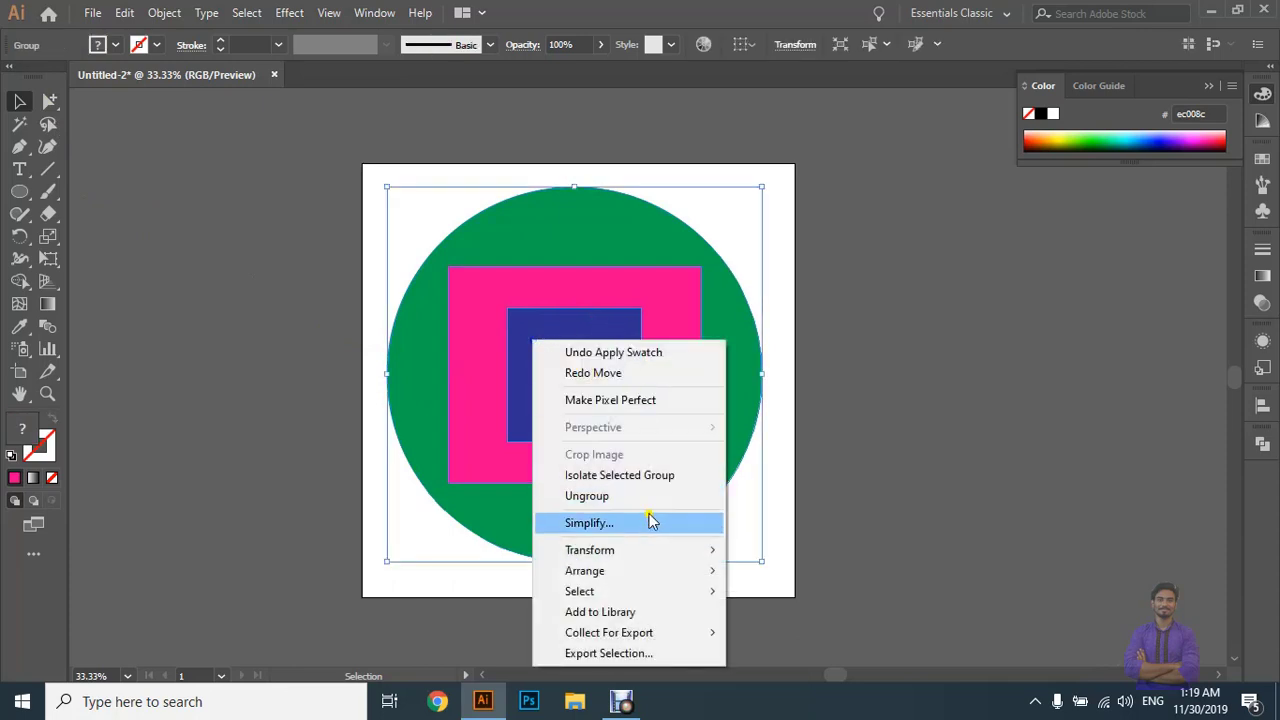
left_click(940, 345)
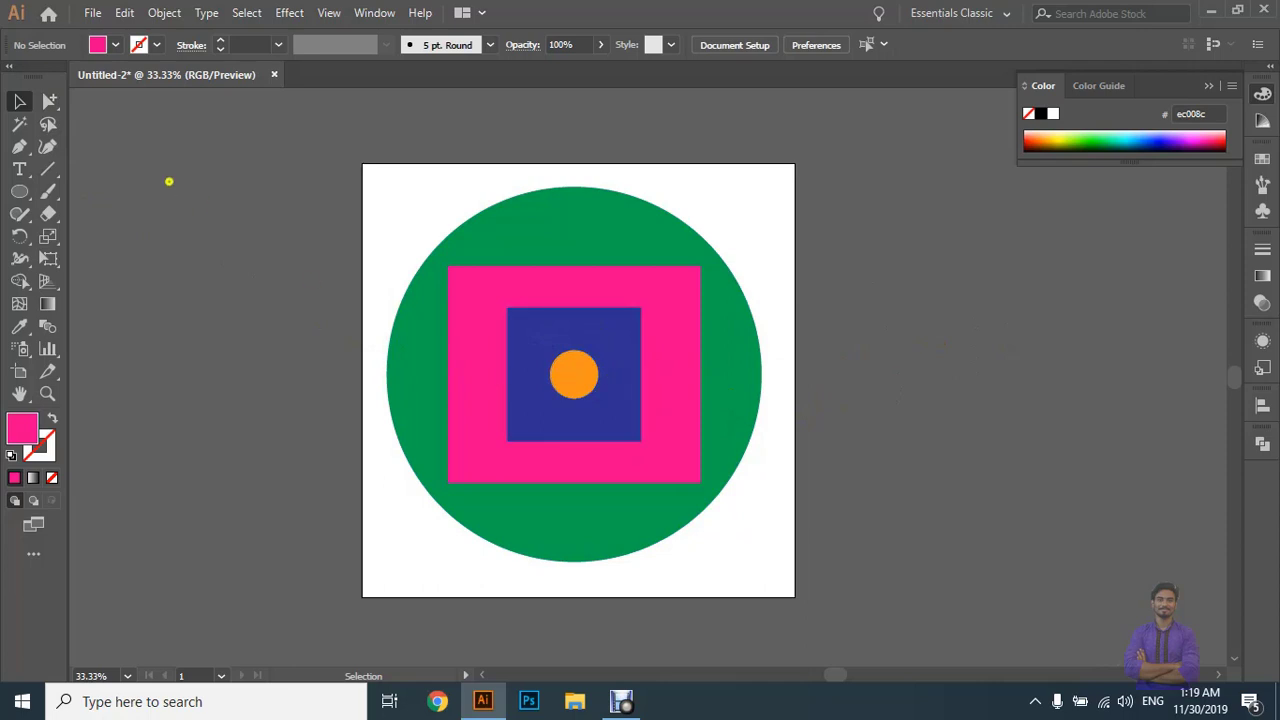
Select only the orange centre circle with the Group Selection tool, fill it with red (ed1c24), and deselect it.
left_click_drag(49, 101, 100, 132)
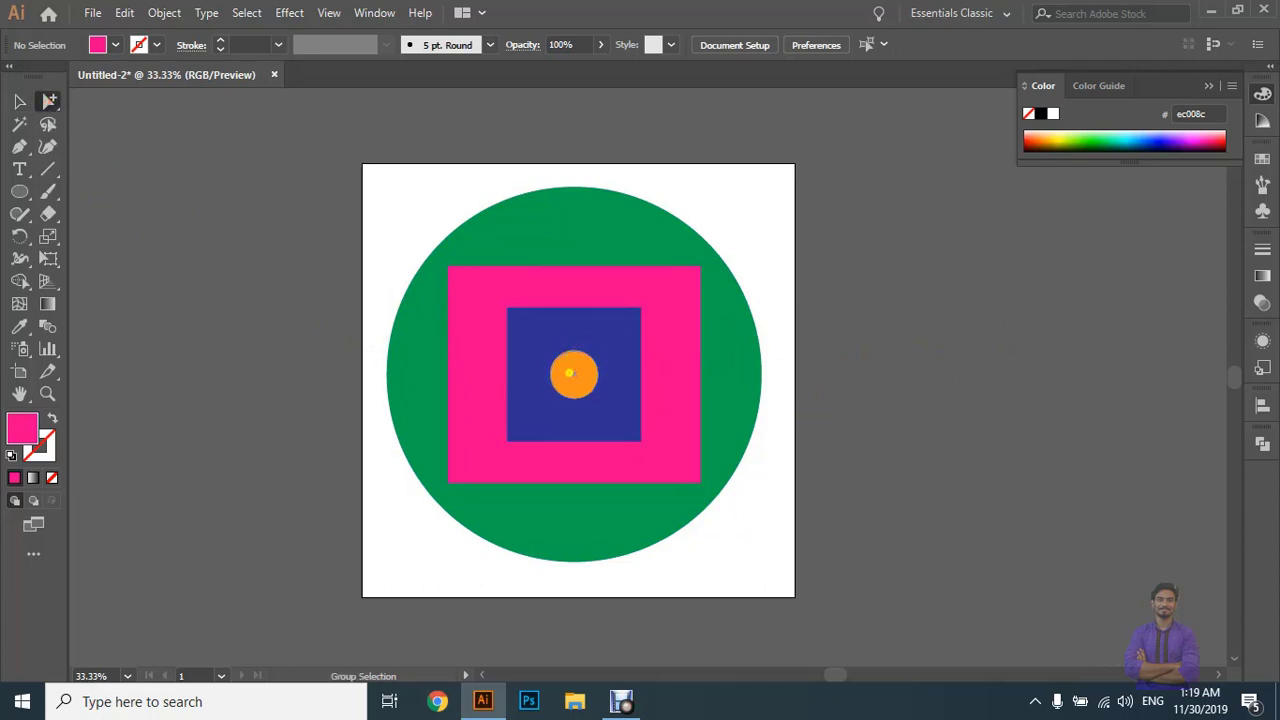
left_click(573, 375)
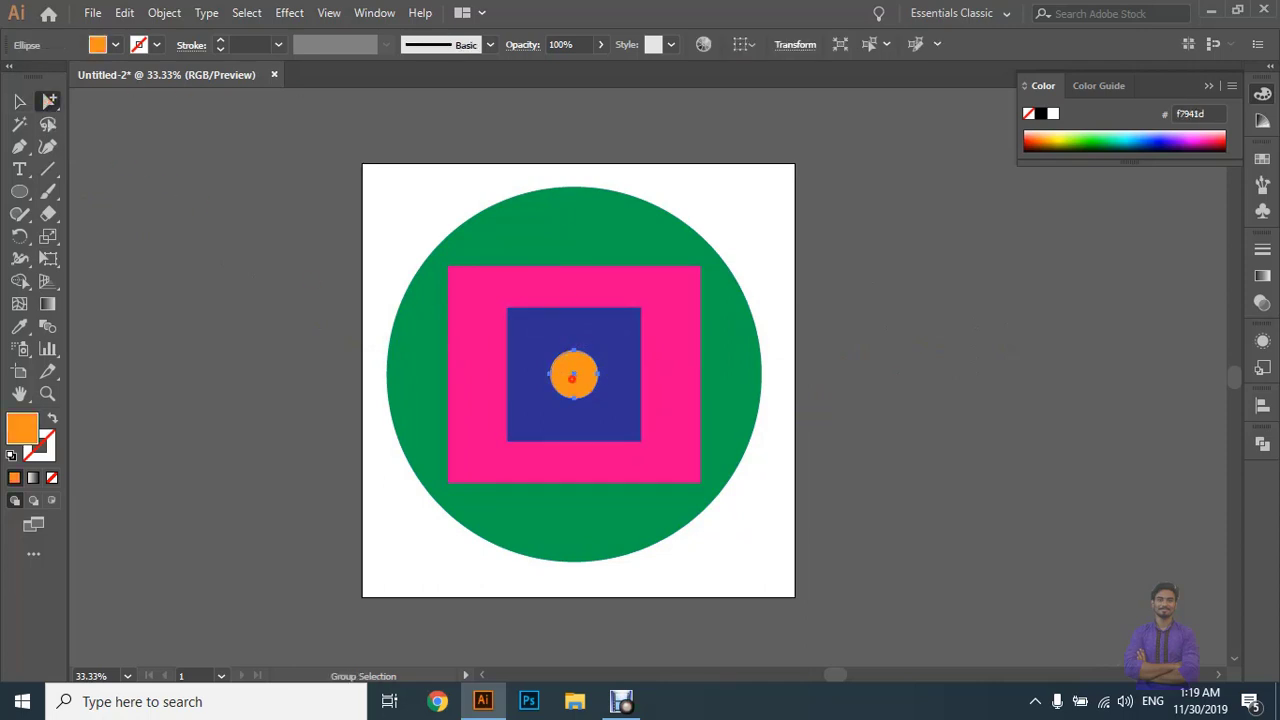
left_click(115, 46)
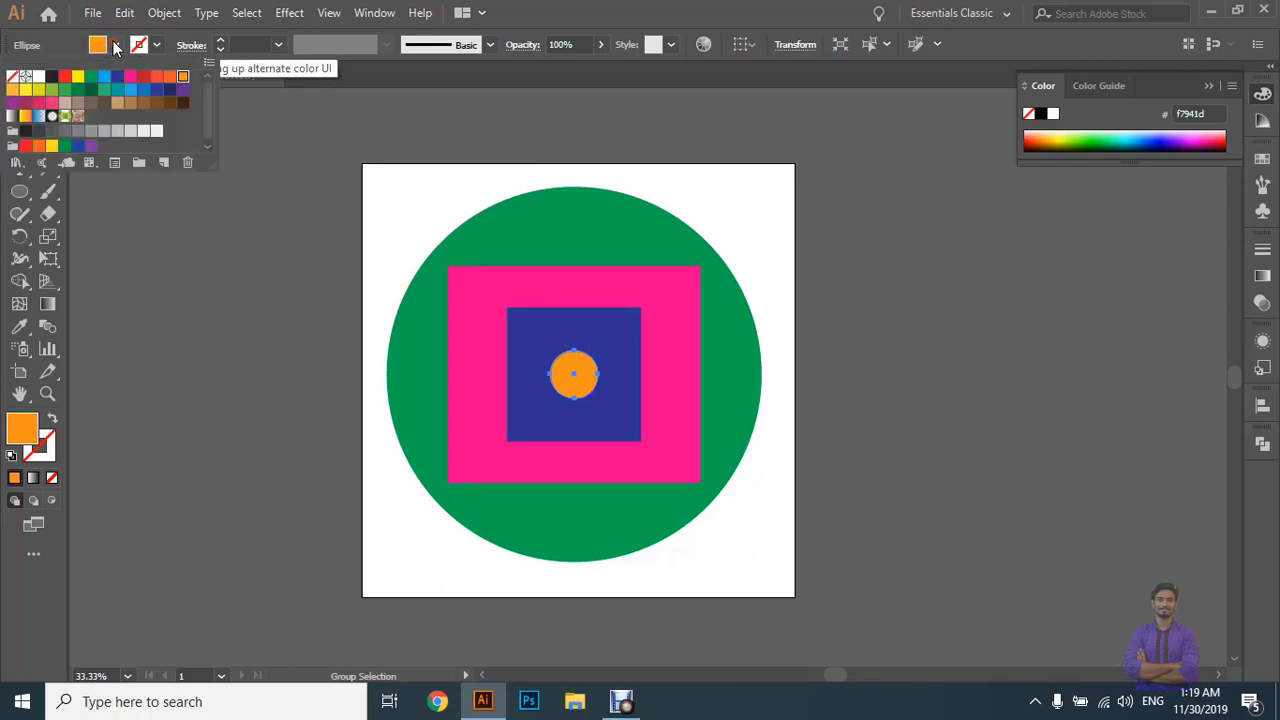
left_click(64, 77)
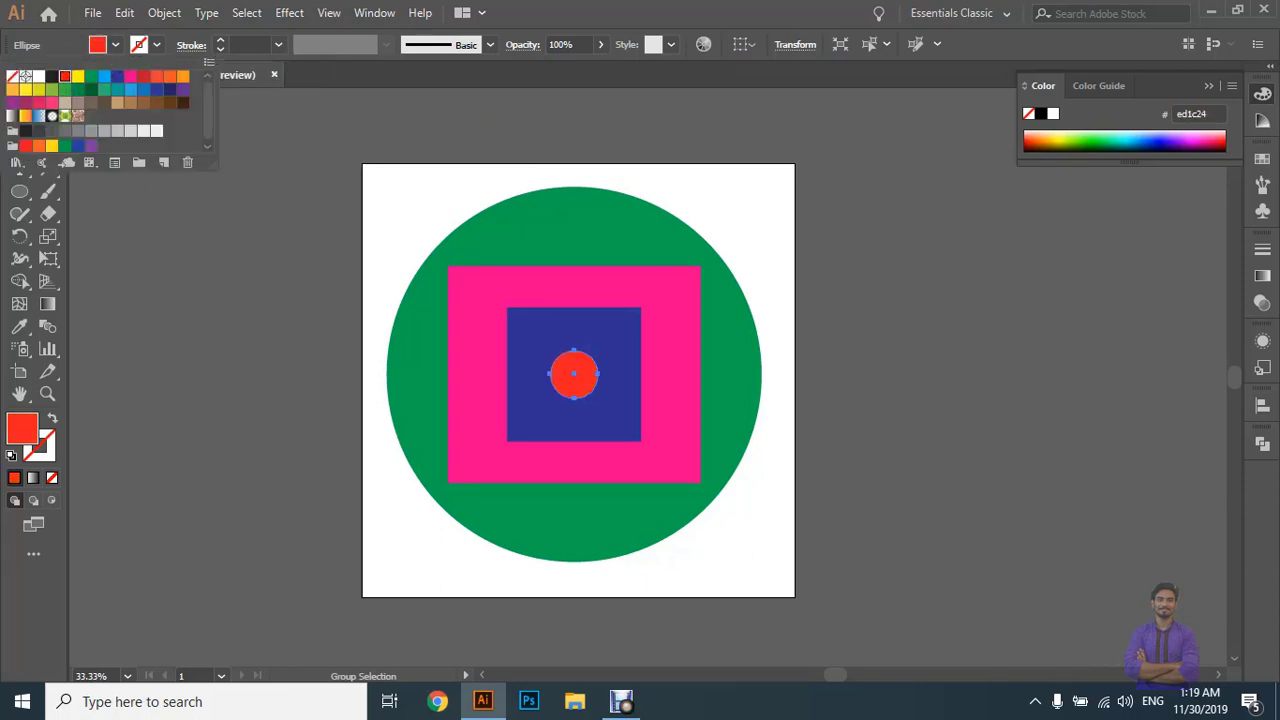
left_click(1001, 267)
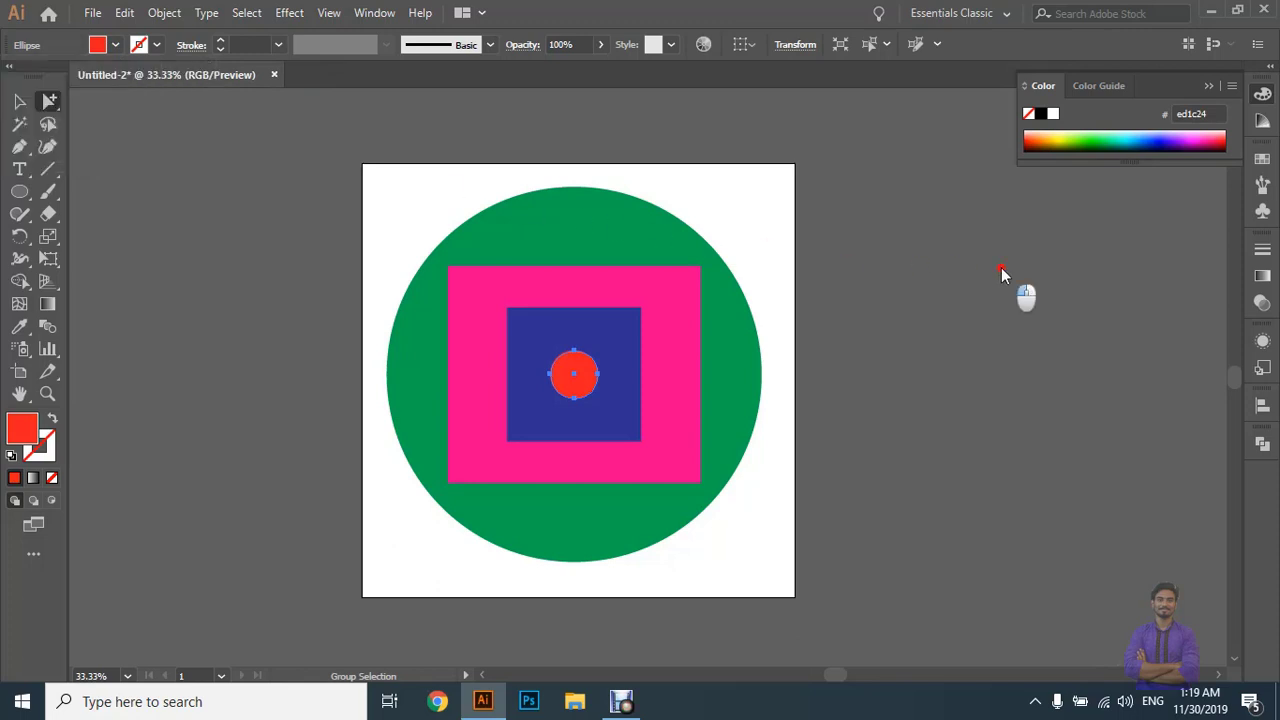
left_click(1002, 266)
Select the whole group with the Selection tool, show its anchor points with the Group Selection tool, and deselect it.
left_click(14, 104)
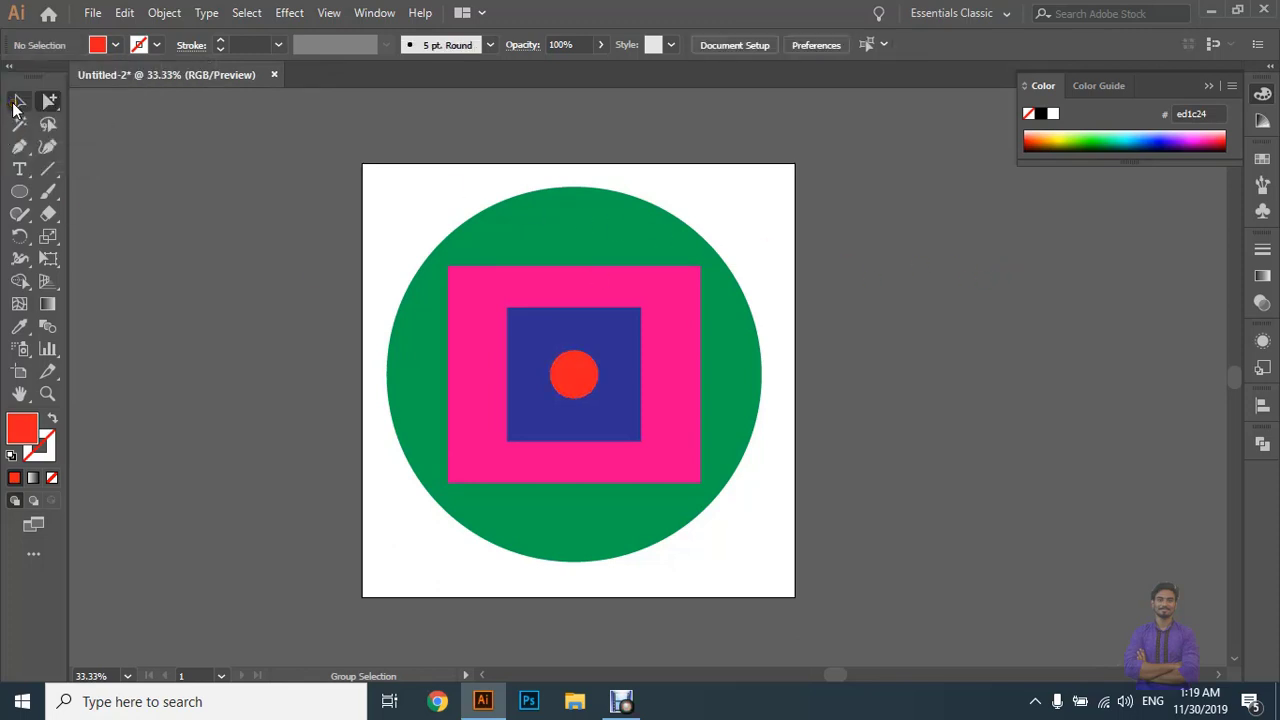
left_click(679, 381)
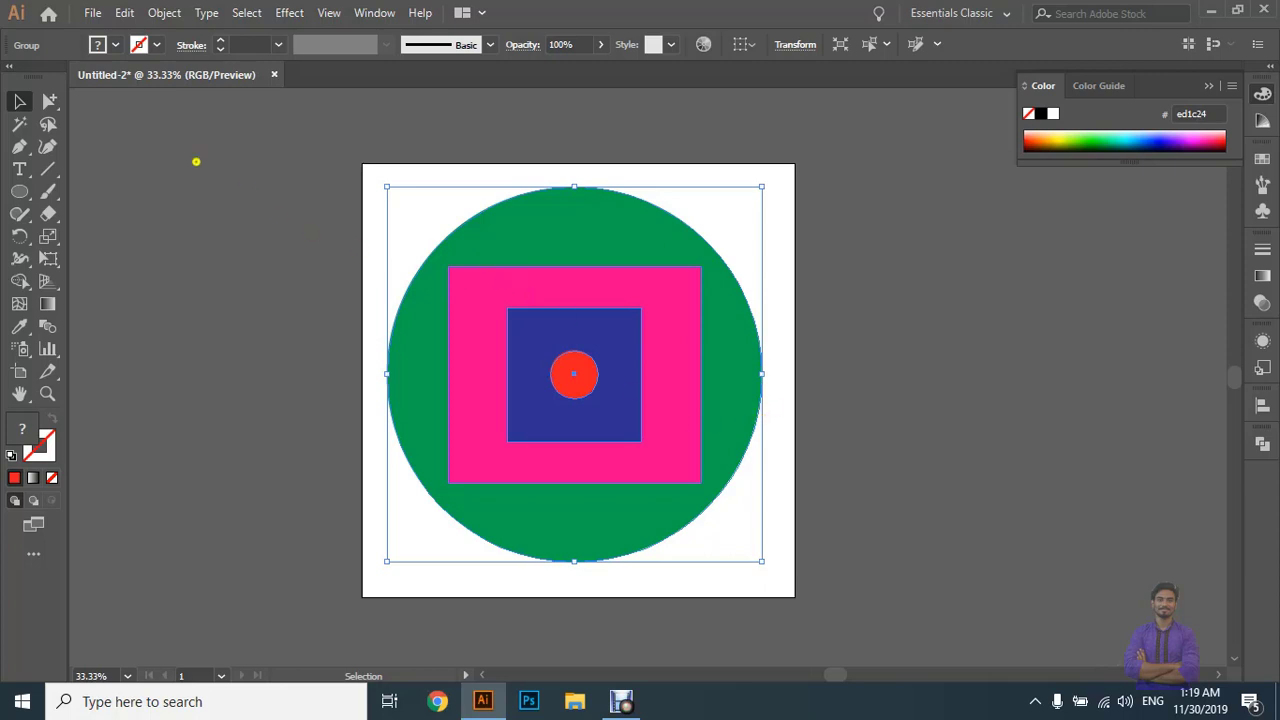
left_click(50, 101, "alt")
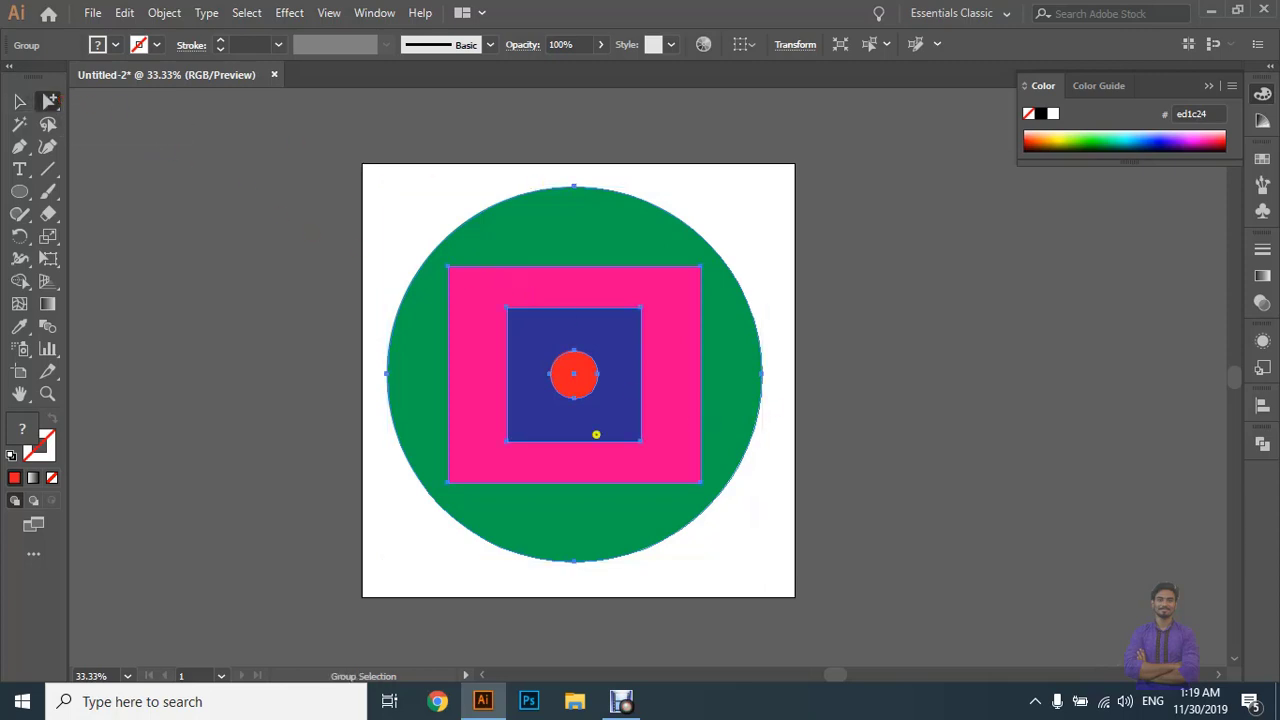
left_click(934, 326)
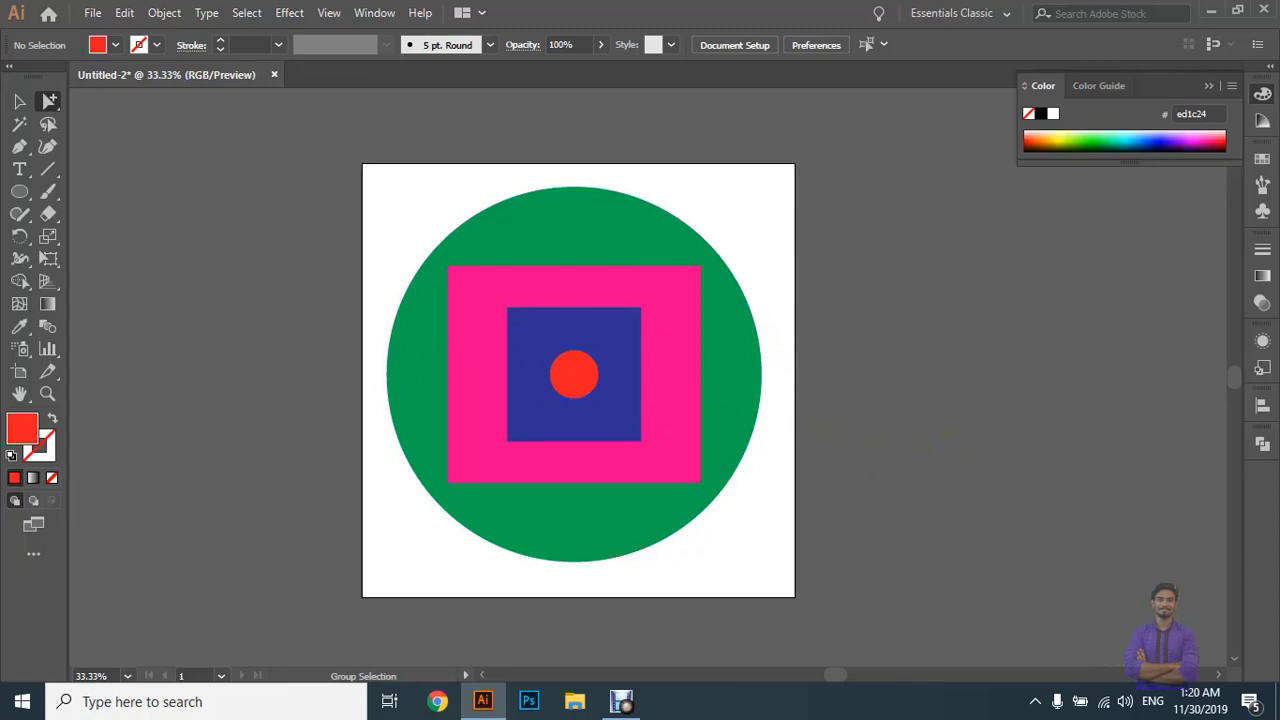
Select only the red circle, inspect its anchor points with the Windows Magnifier, close it, and extend the selection to the whole group.
left_click(587, 379)
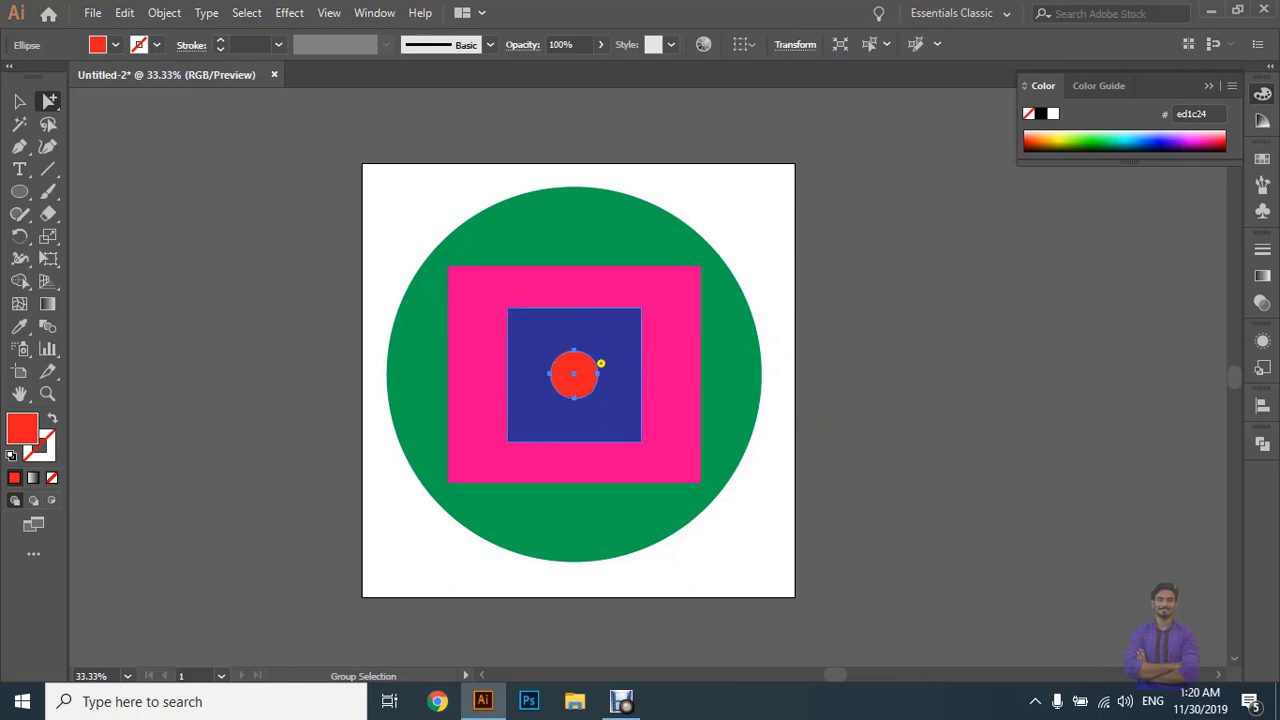
key("super+plus")
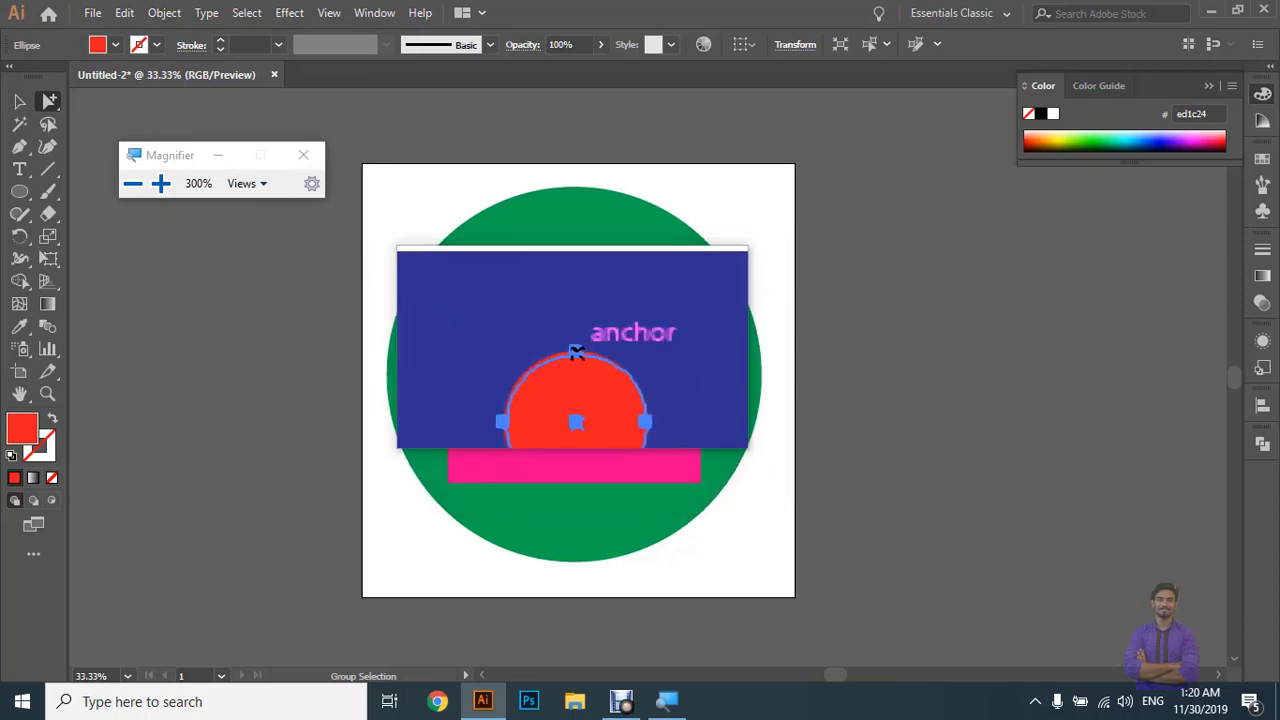
key("super+Escape")
left_click(573, 373)
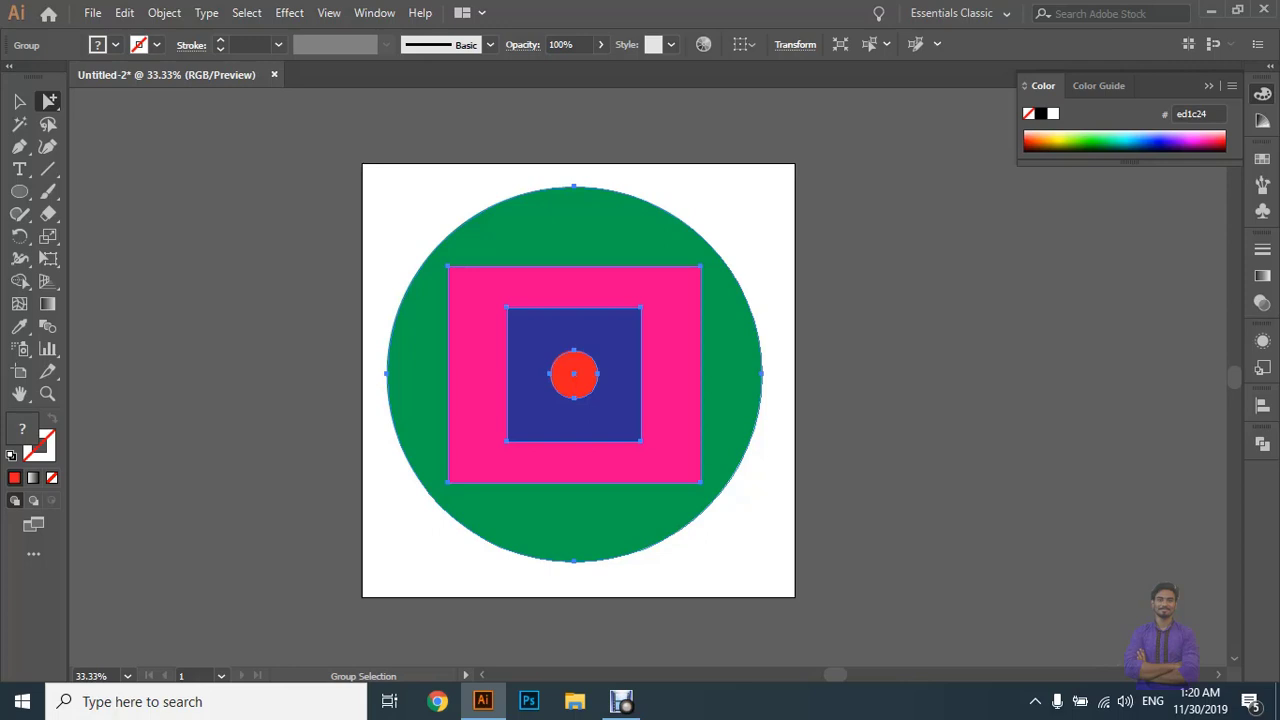
Ungroup the whole set of nested shapes using the Selection tool, and clear the selection.
left_click(19, 101)
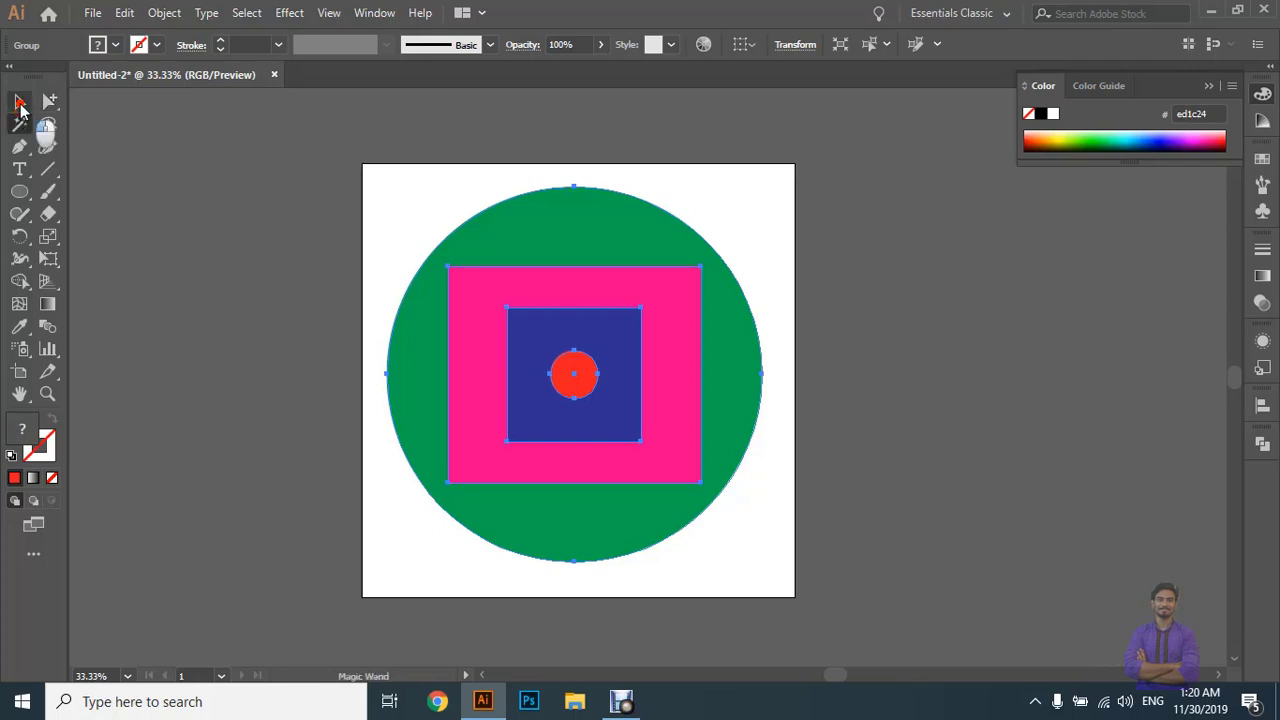
left_click(966, 420)
left_click(622, 348)
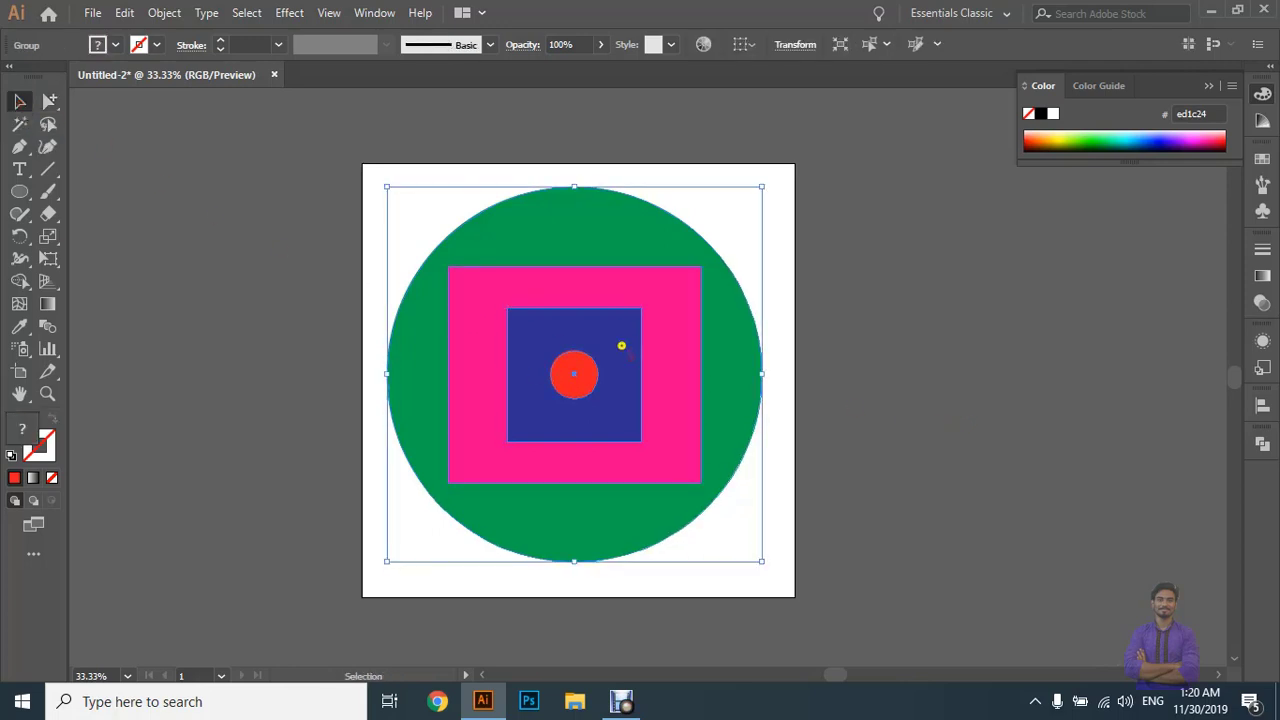
right_click(675, 317)
left_click(822, 473)
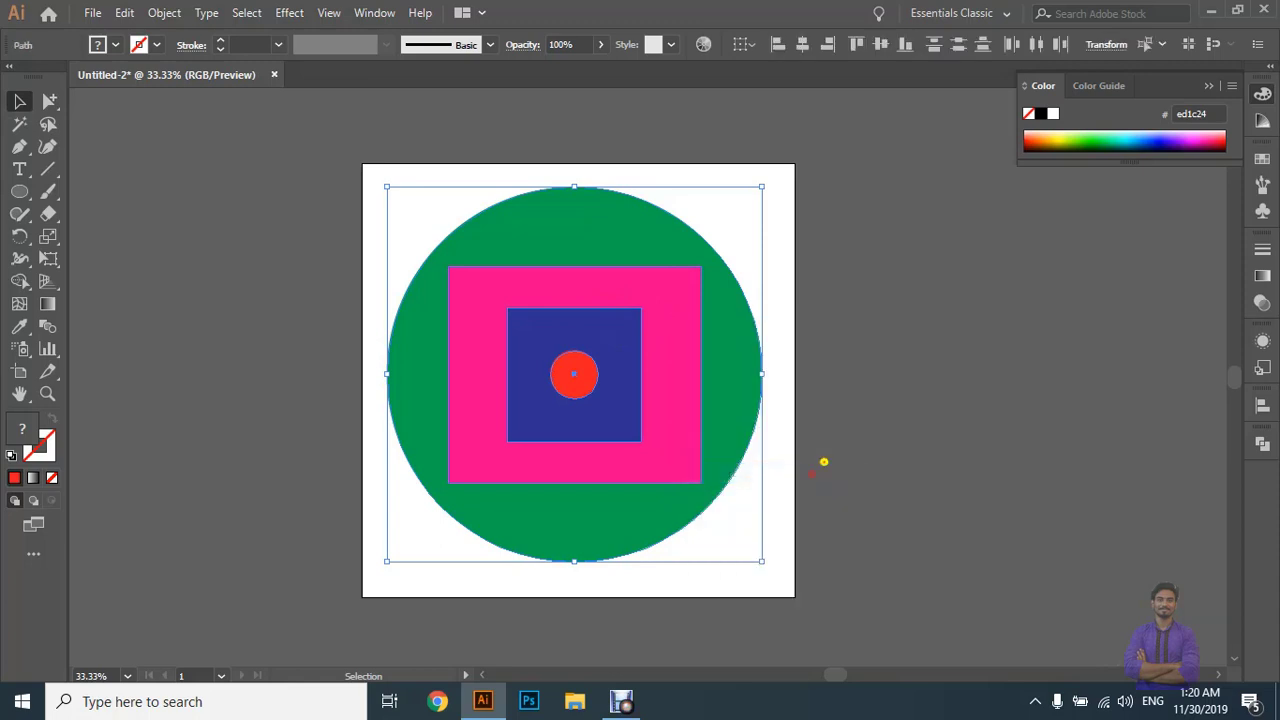
left_click(907, 414)
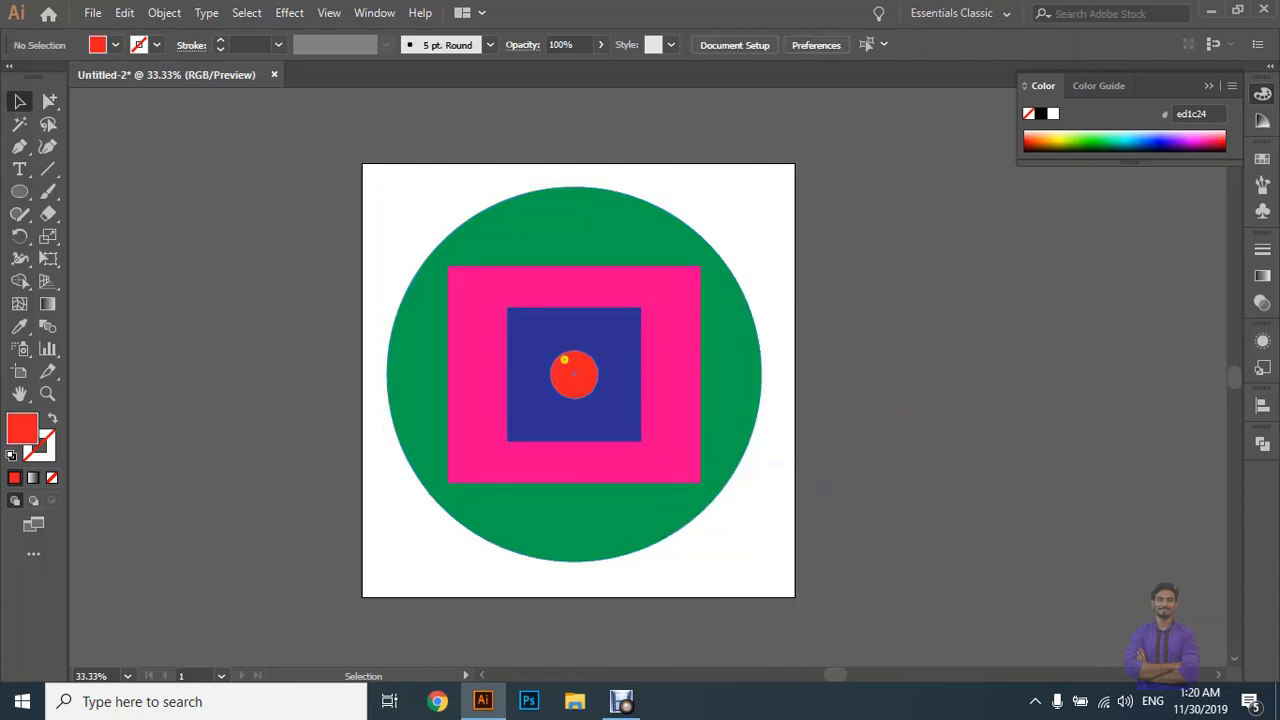
Group the red circle with the blue square around it, and clear the selection.
scroll(601, 363, "up", 2)
left_click(603, 369)
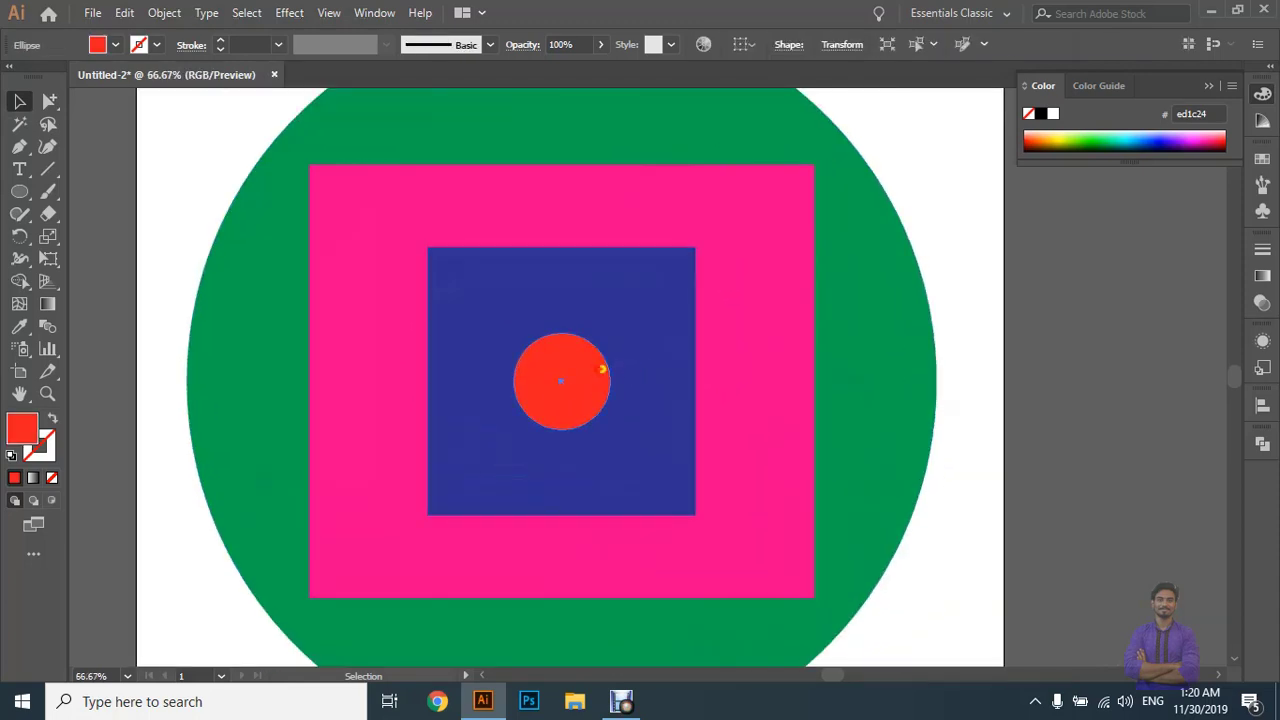
left_click(653, 335)
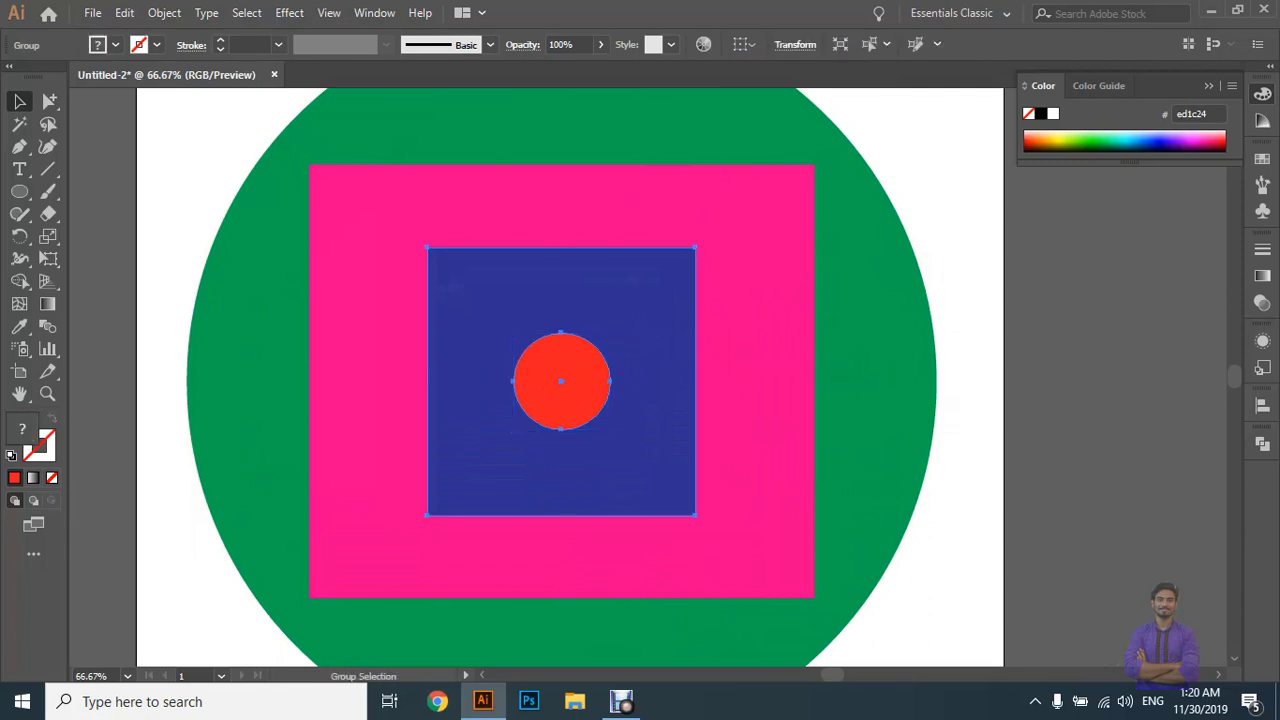
left_click(1050, 436)
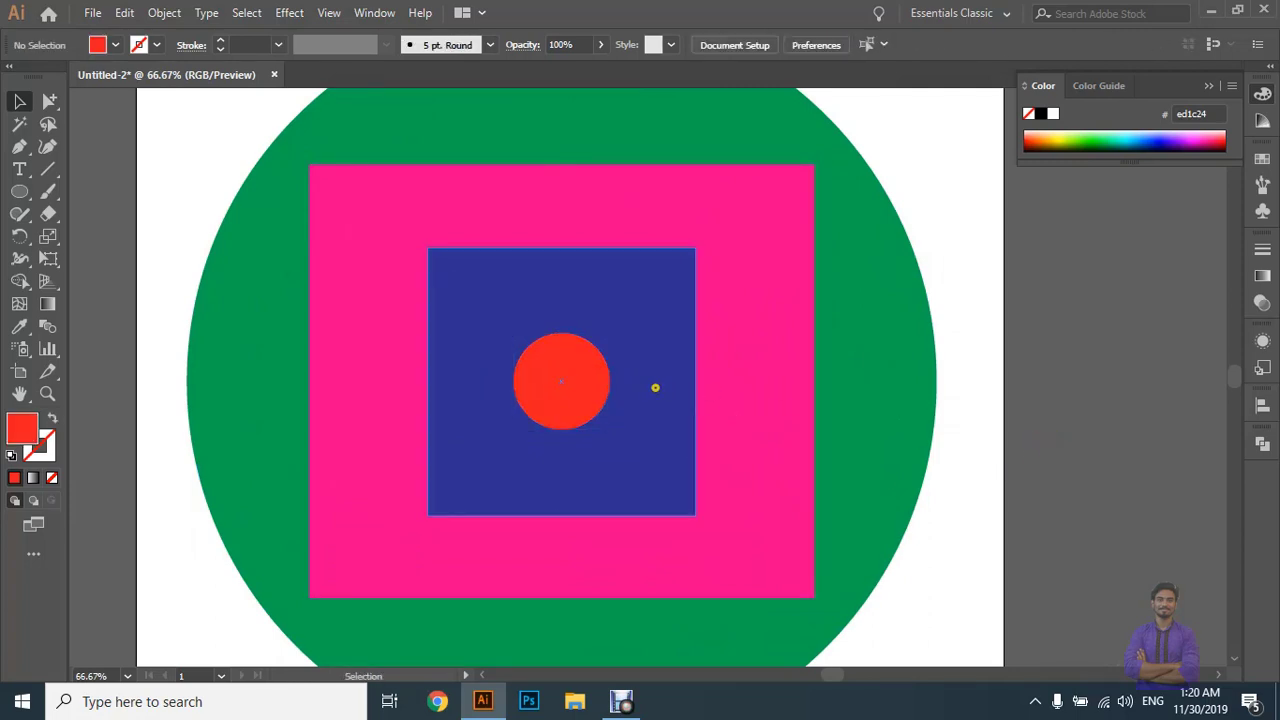
Add the magenta rectangle to the selected group of blue square and red circle, and group them together.
left_click(655, 387)
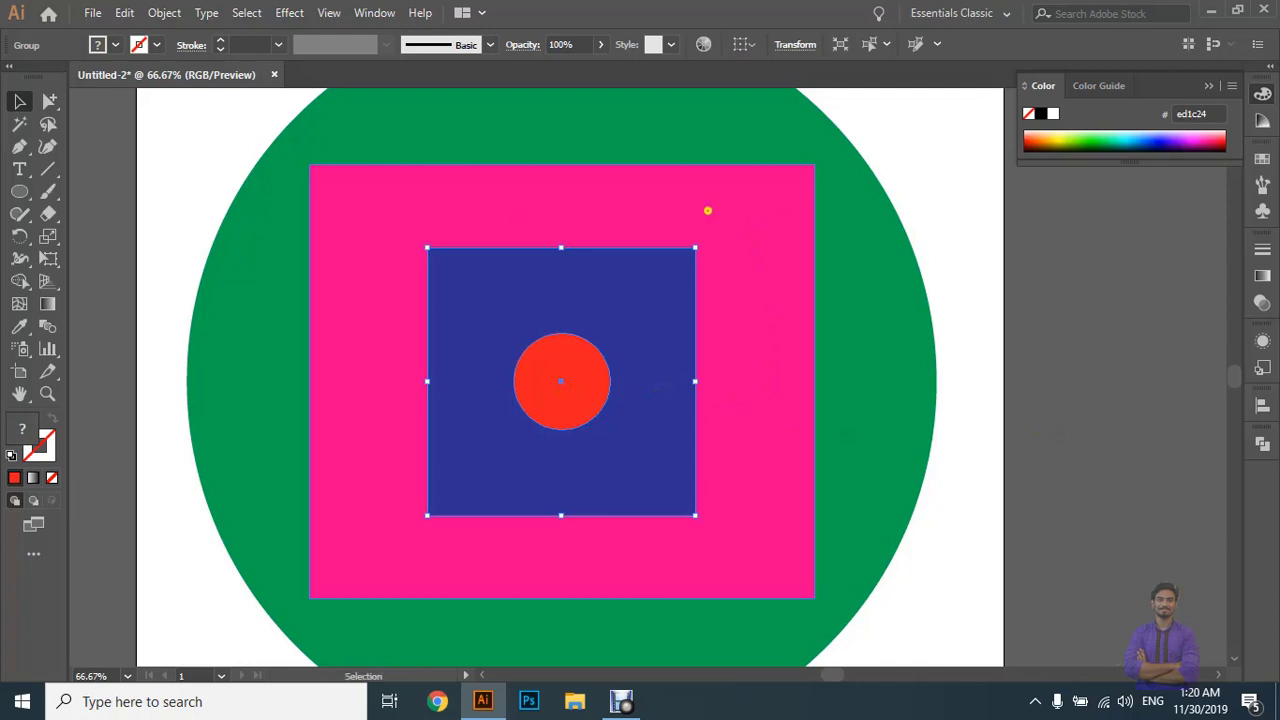
left_click(771, 341, "shift")
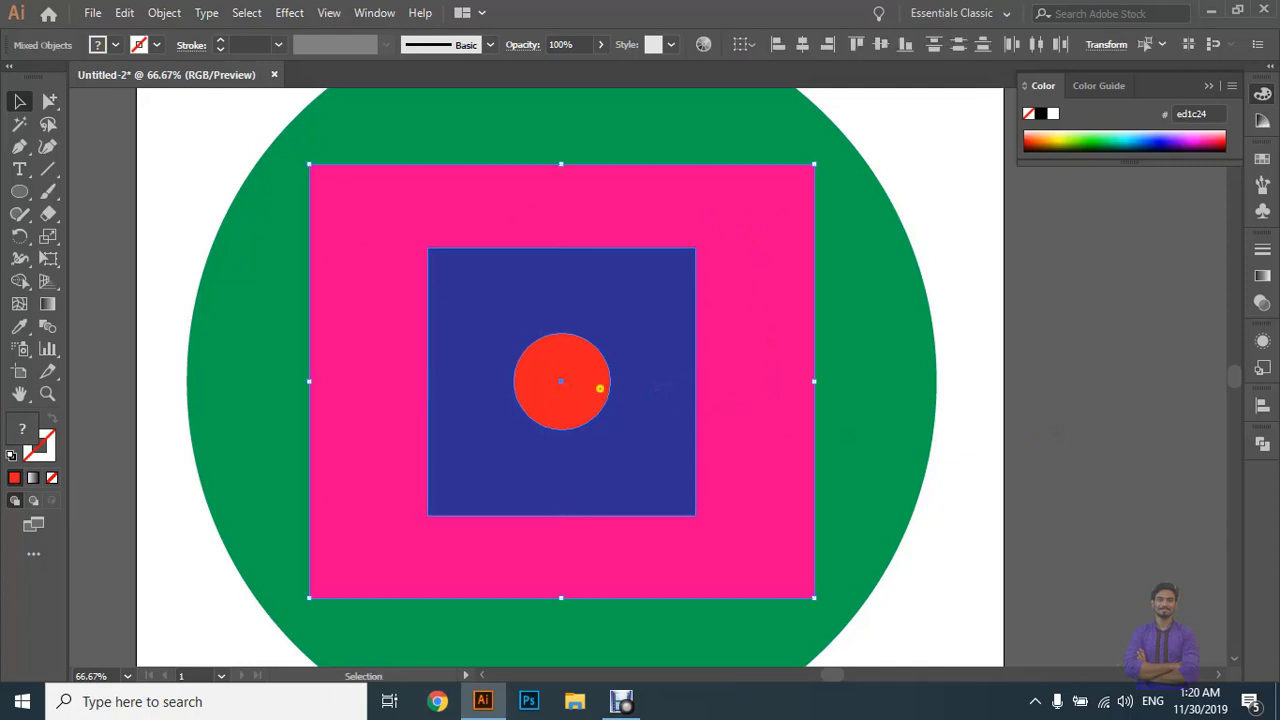
key("ctrl+alt")
key("ctrl+g")
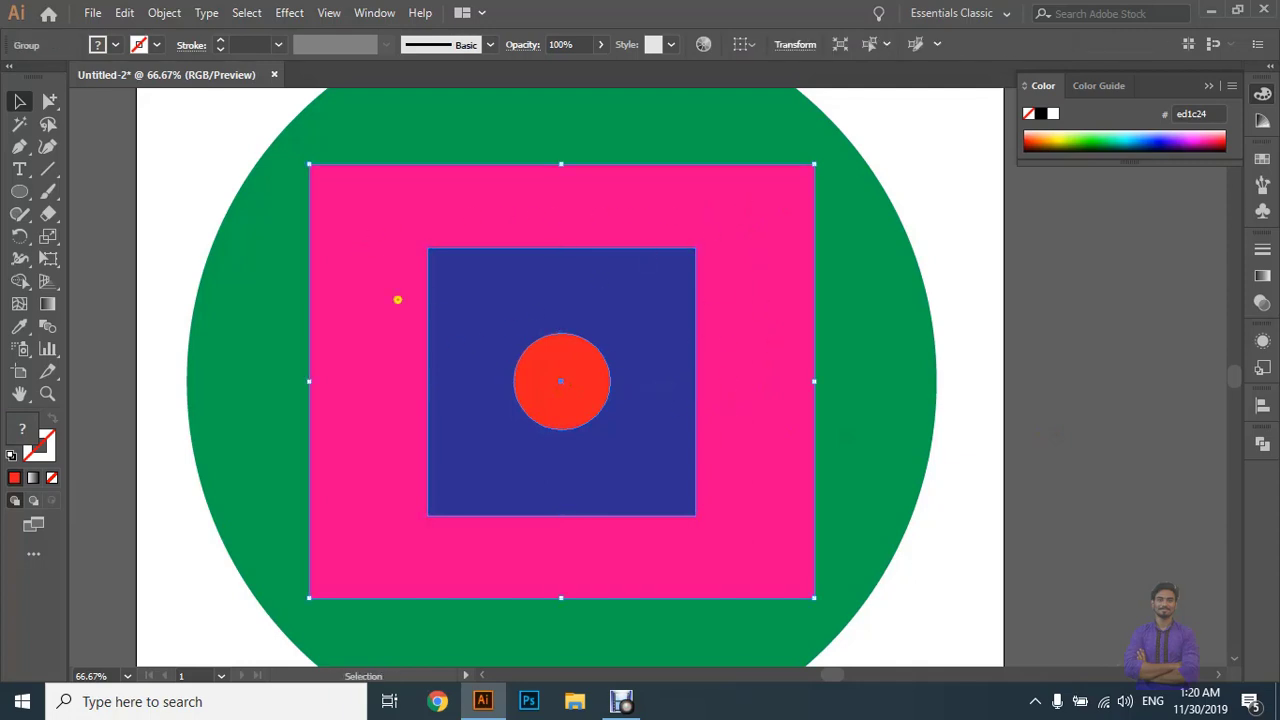
key("ctrl+minus")
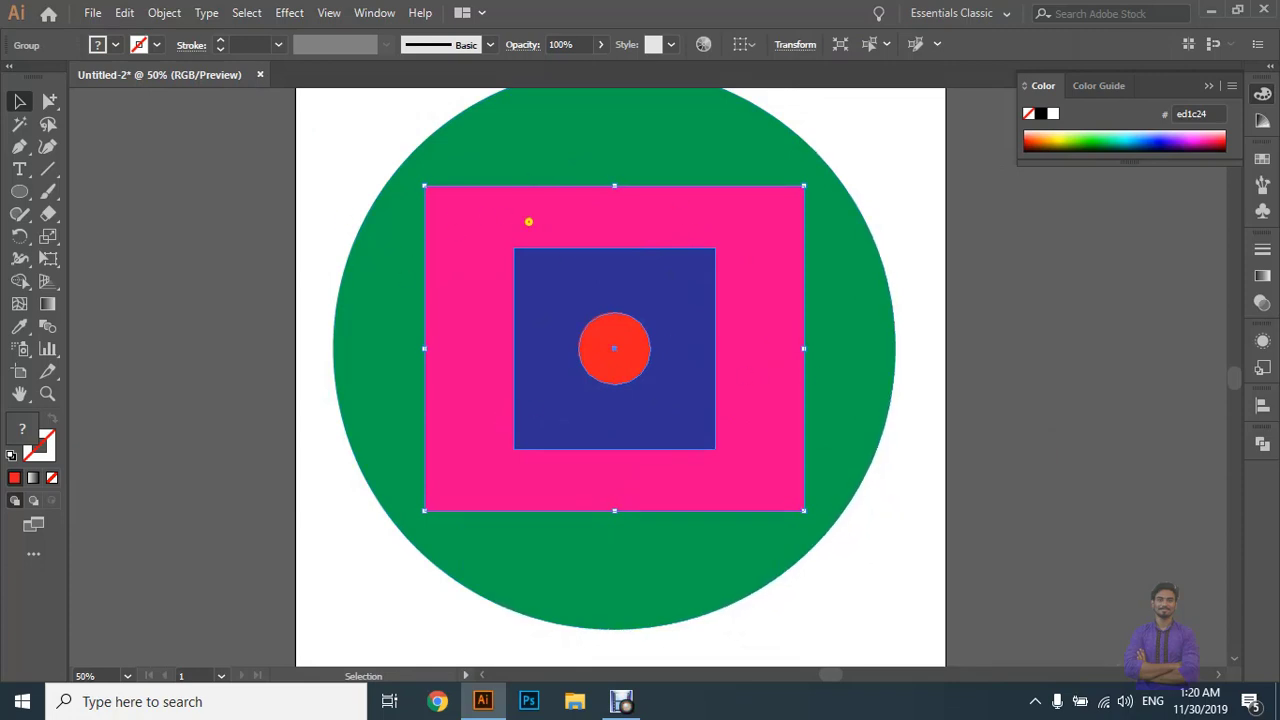
Add the green circle to the selected group, group them together, and clear the selection.
left_click(864, 298, "shift")
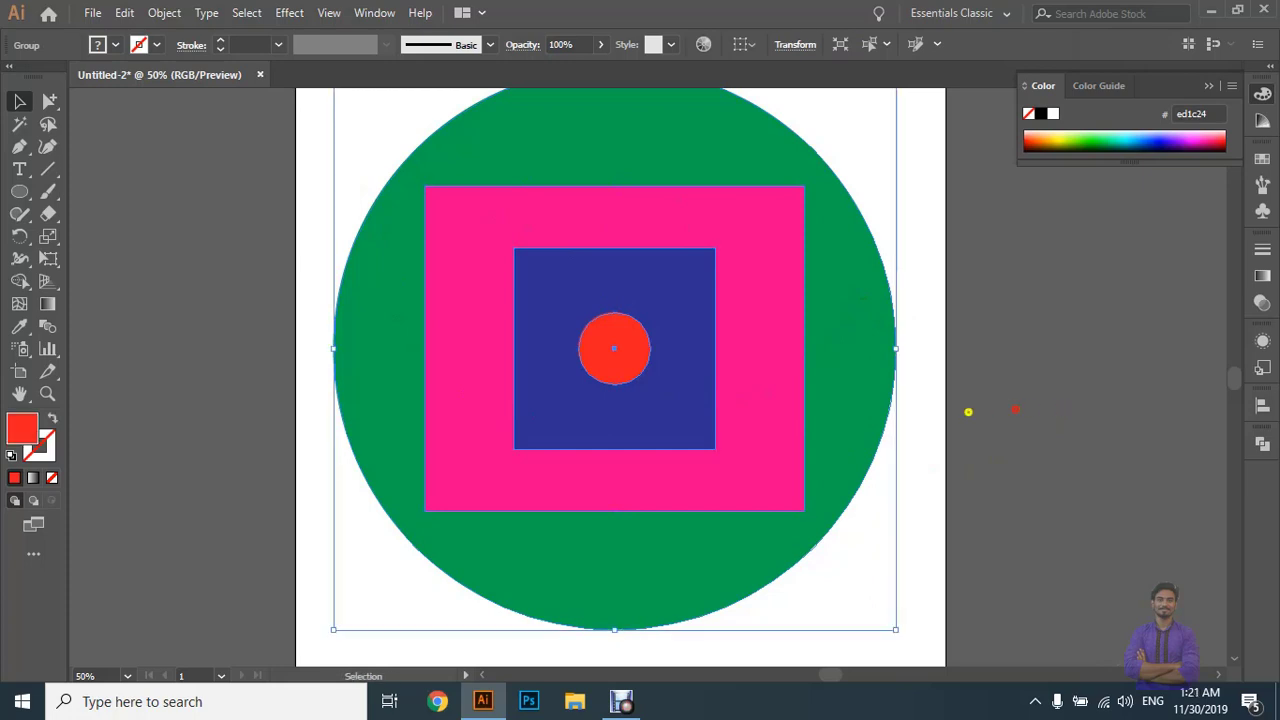
left_click(966, 411)
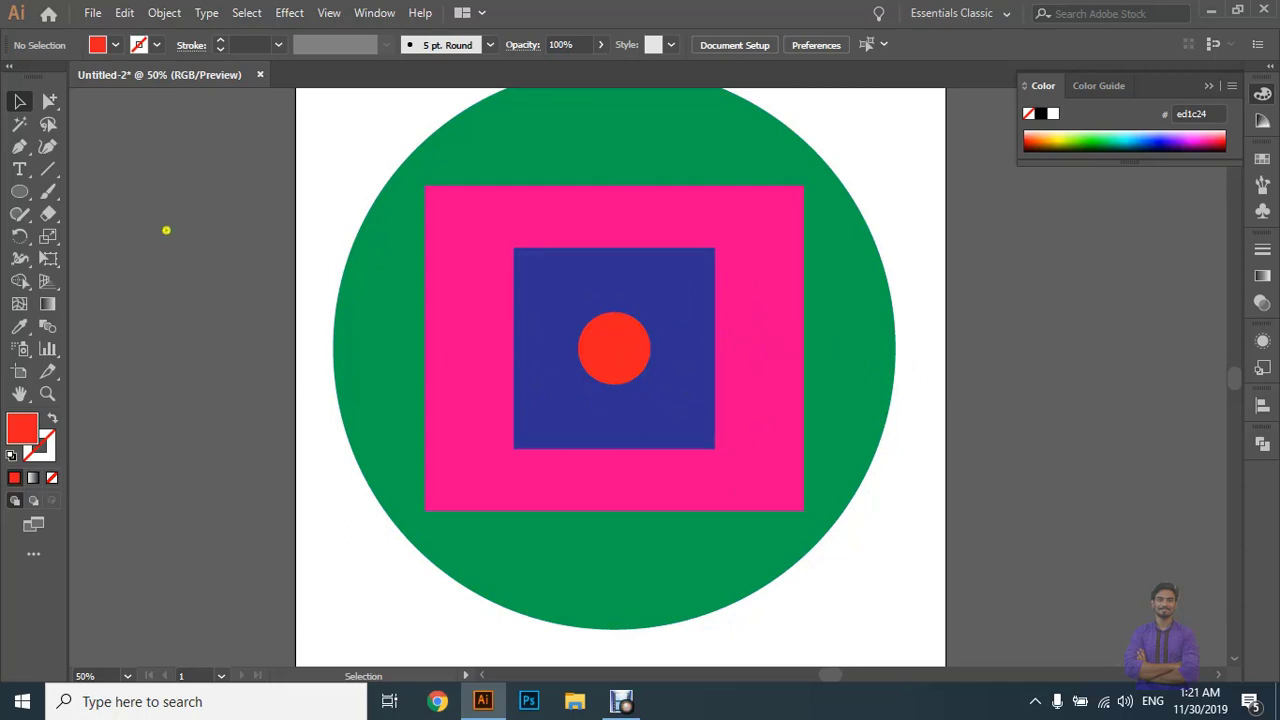
Select only the red circle with the Group Selection tool and fill it with yellow (f9ed32).
left_click_drag(42, 108, 122, 126)
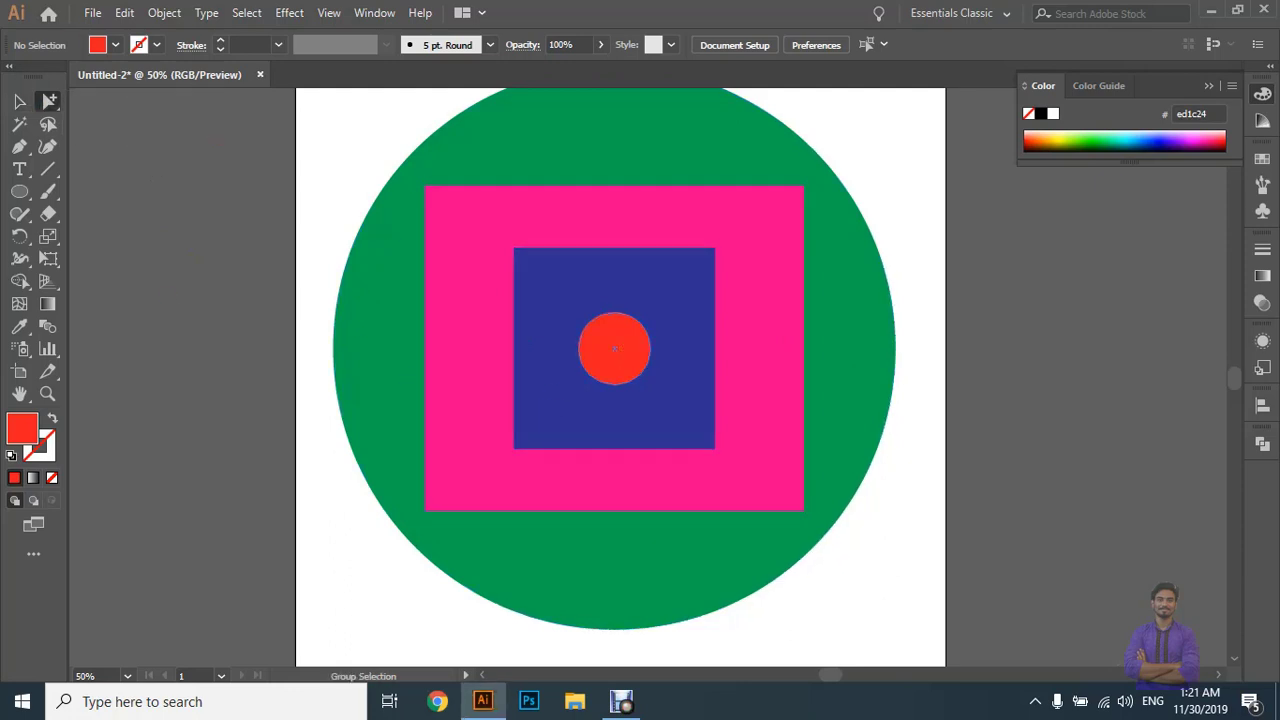
scroll(794, 376, "up", 2)
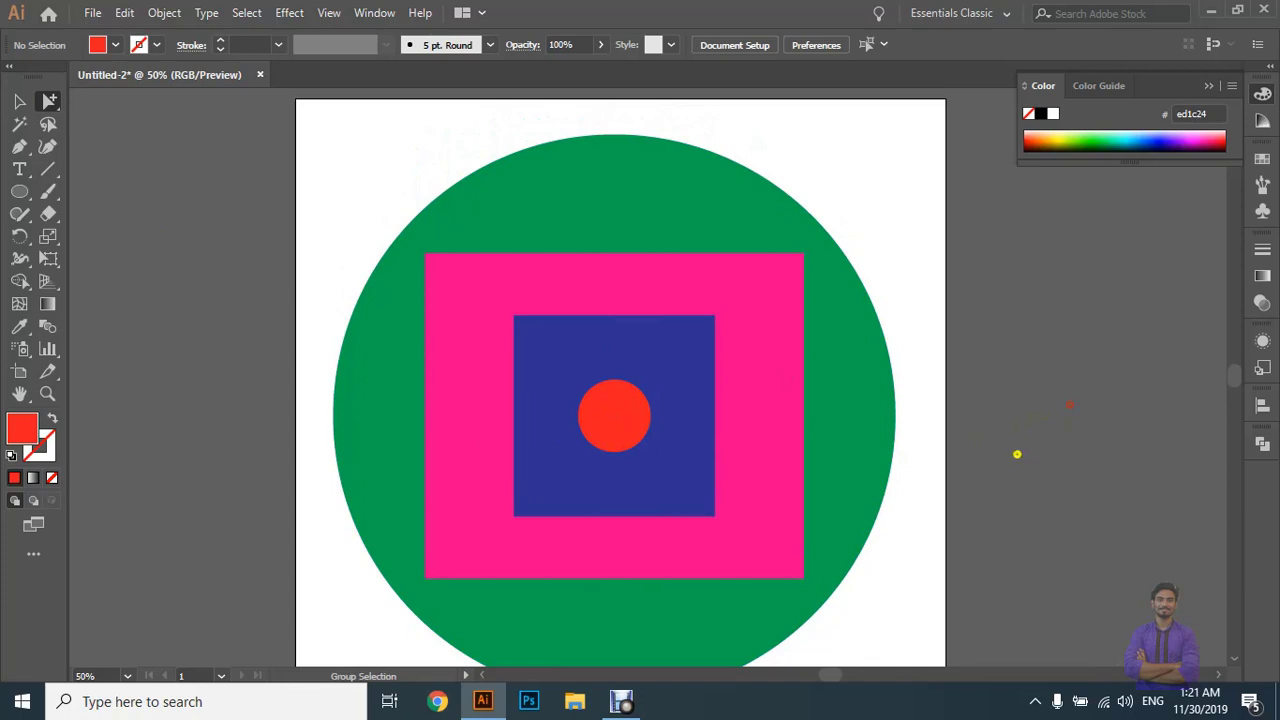
scroll(612, 430, "down", 1)
left_click(627, 359)
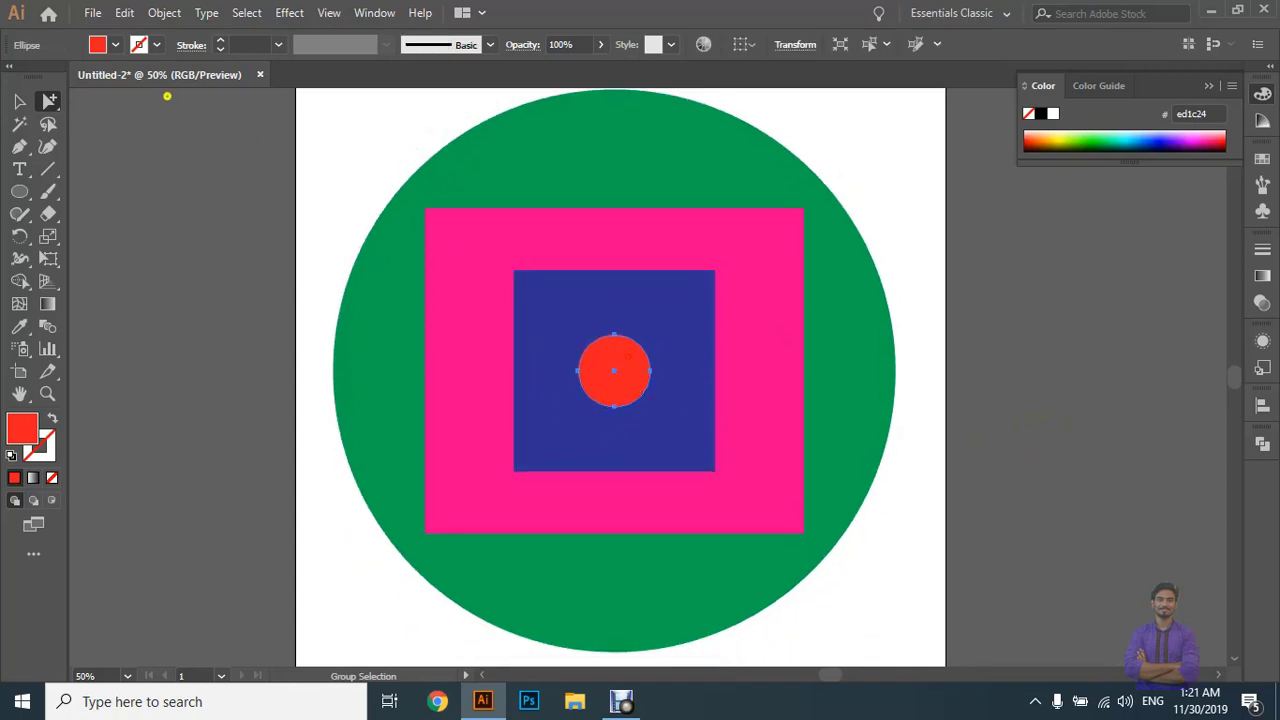
left_click(117, 45)
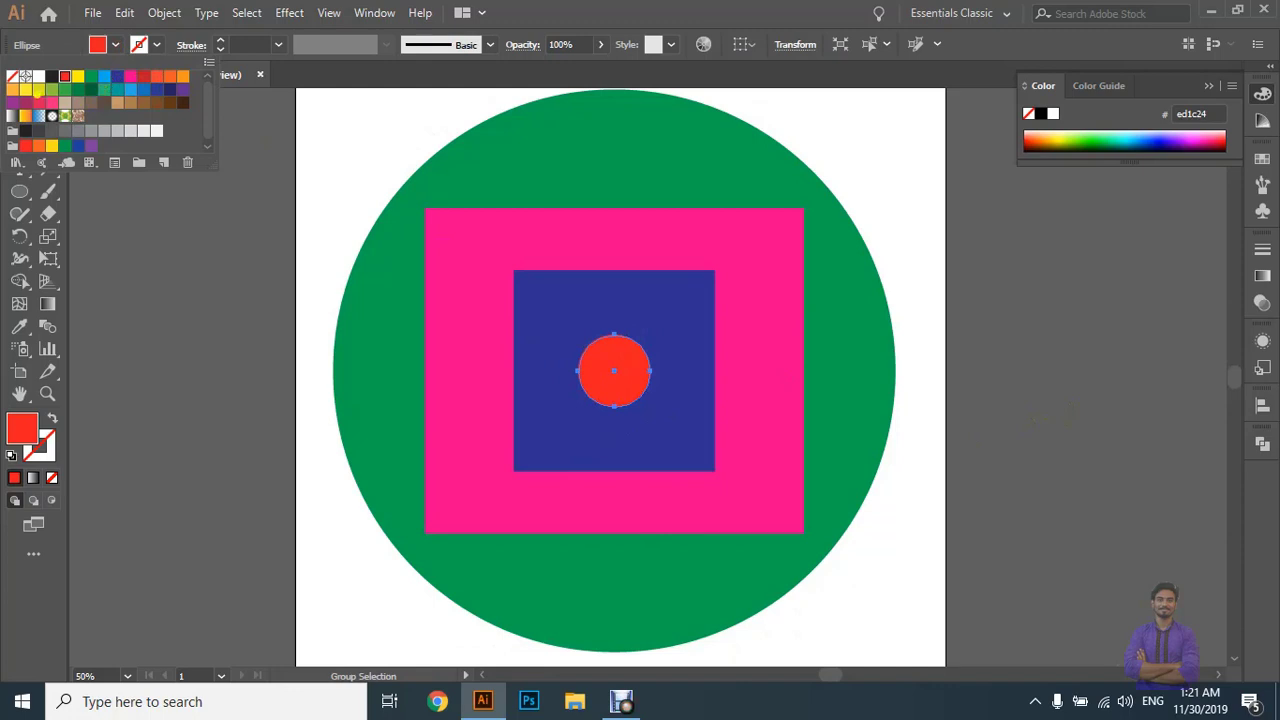
left_click(28, 90)
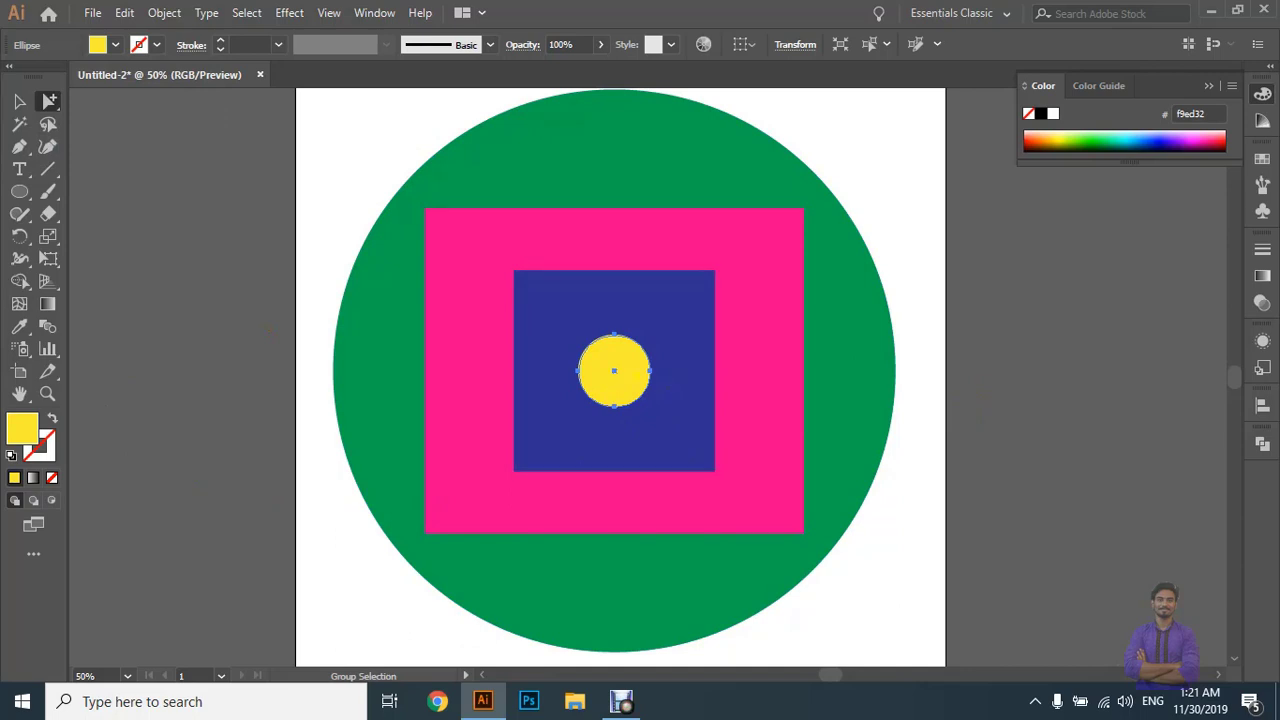
Extend the selection from the yellow circle outward through each nested group, inspecting the anchor points with the Windows Magnifier.
left_click(637, 374)
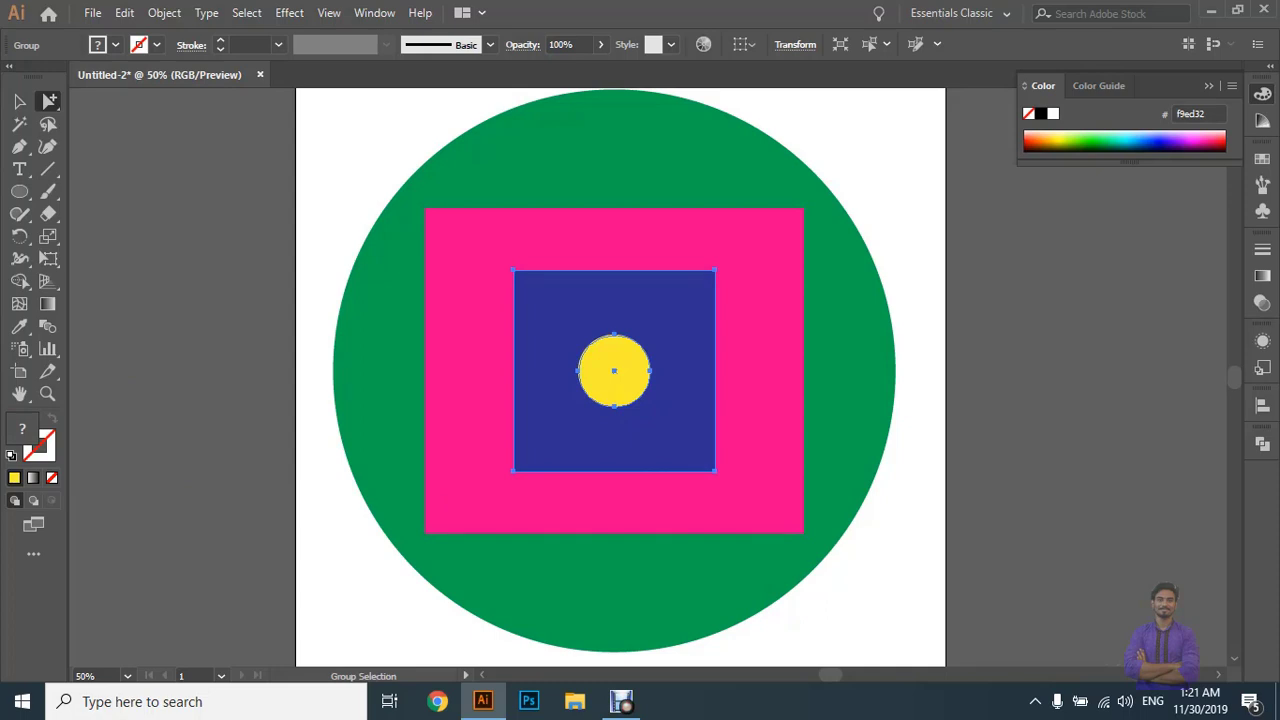
key("super+plus")
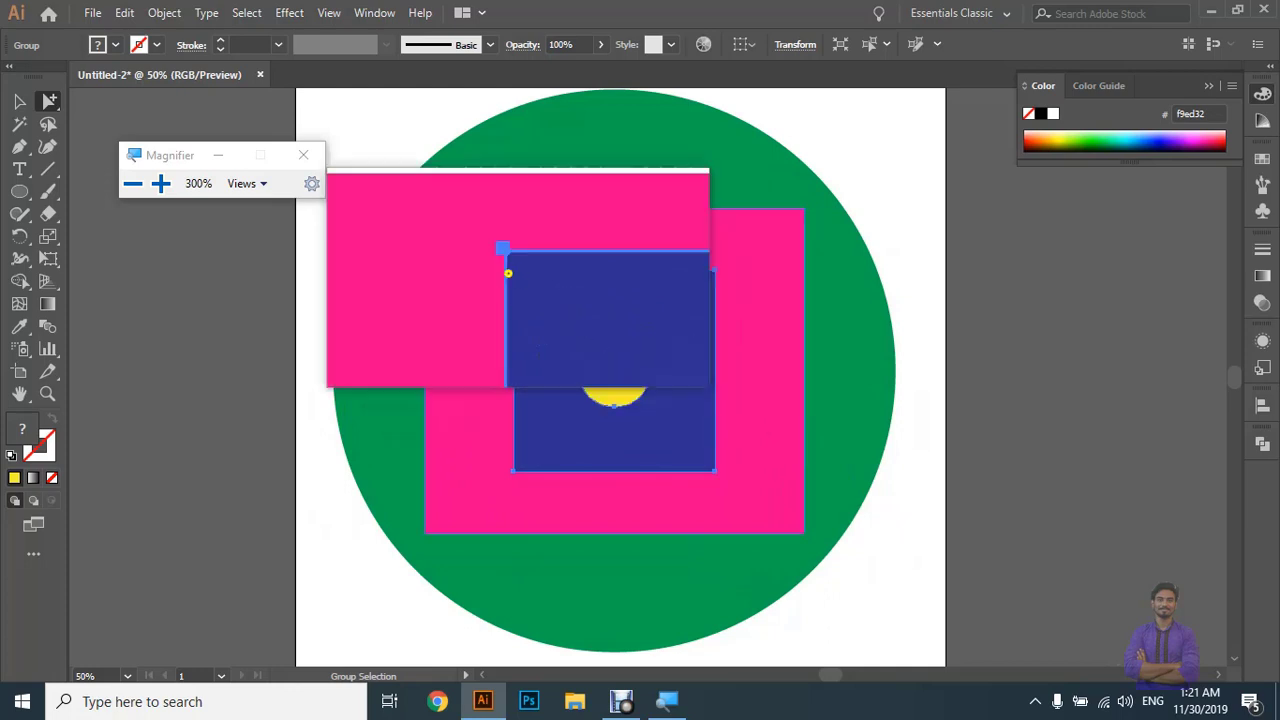
left_click(306, 155)
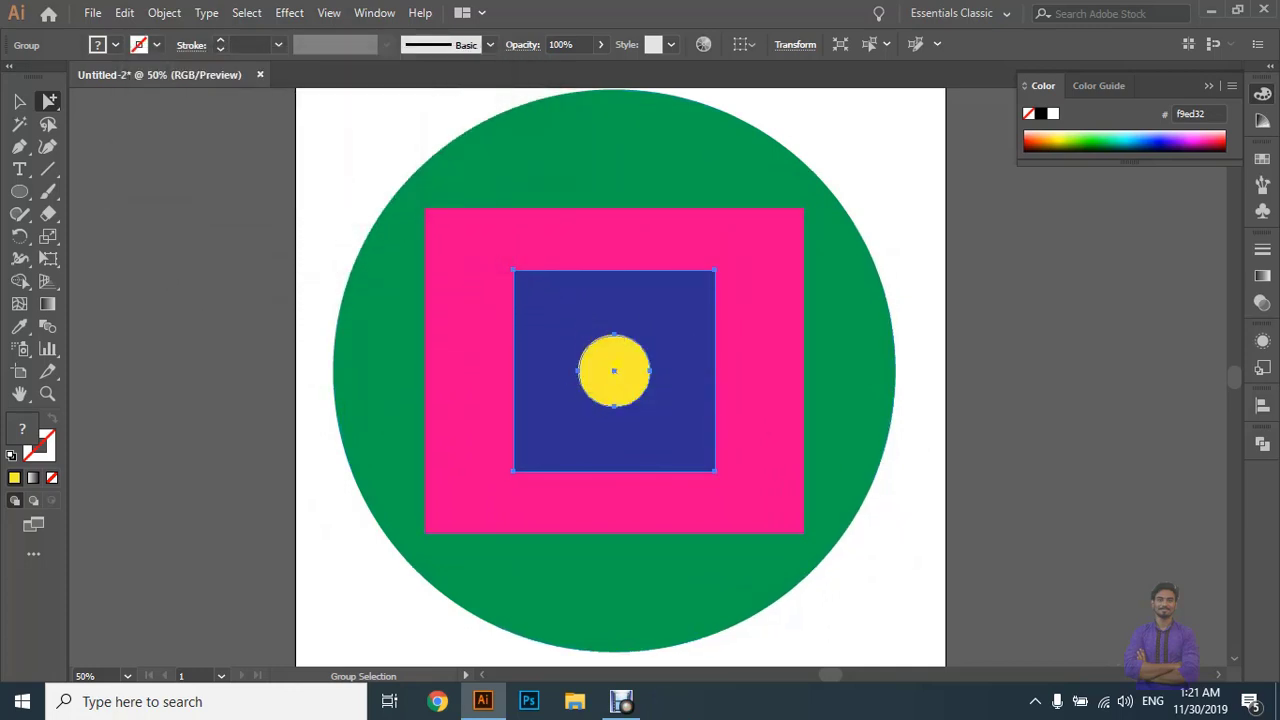
left_click(633, 357)
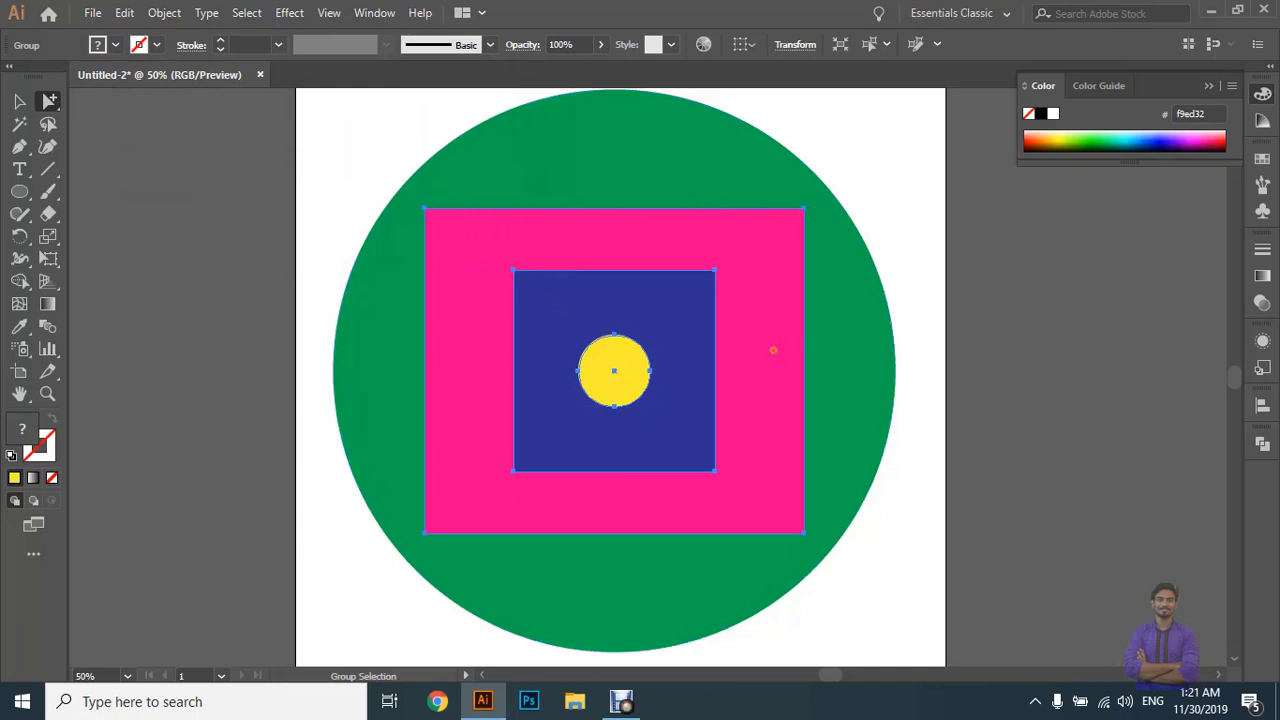
key("super+plus")
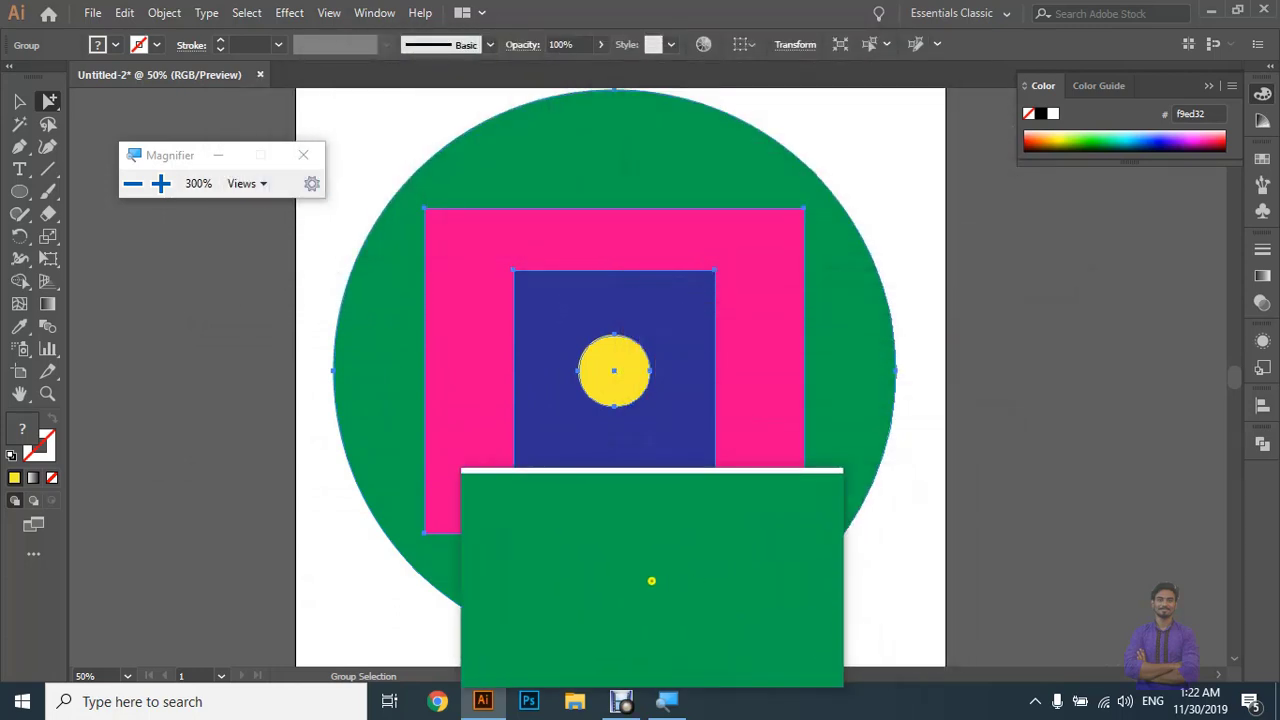
key("super+Escape")
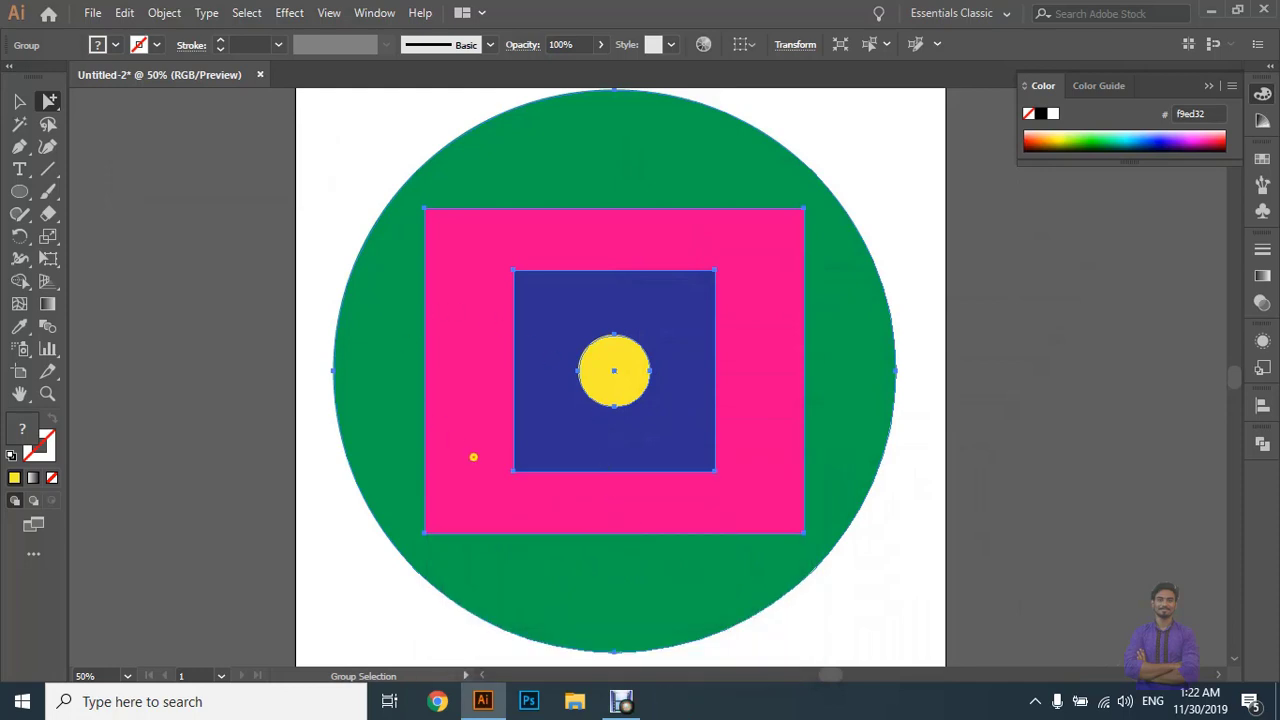
Try filling the whole selected group with orange (f7941d), undo the fill, and clear the selection.
left_click(116, 44)
left_click(182, 76)
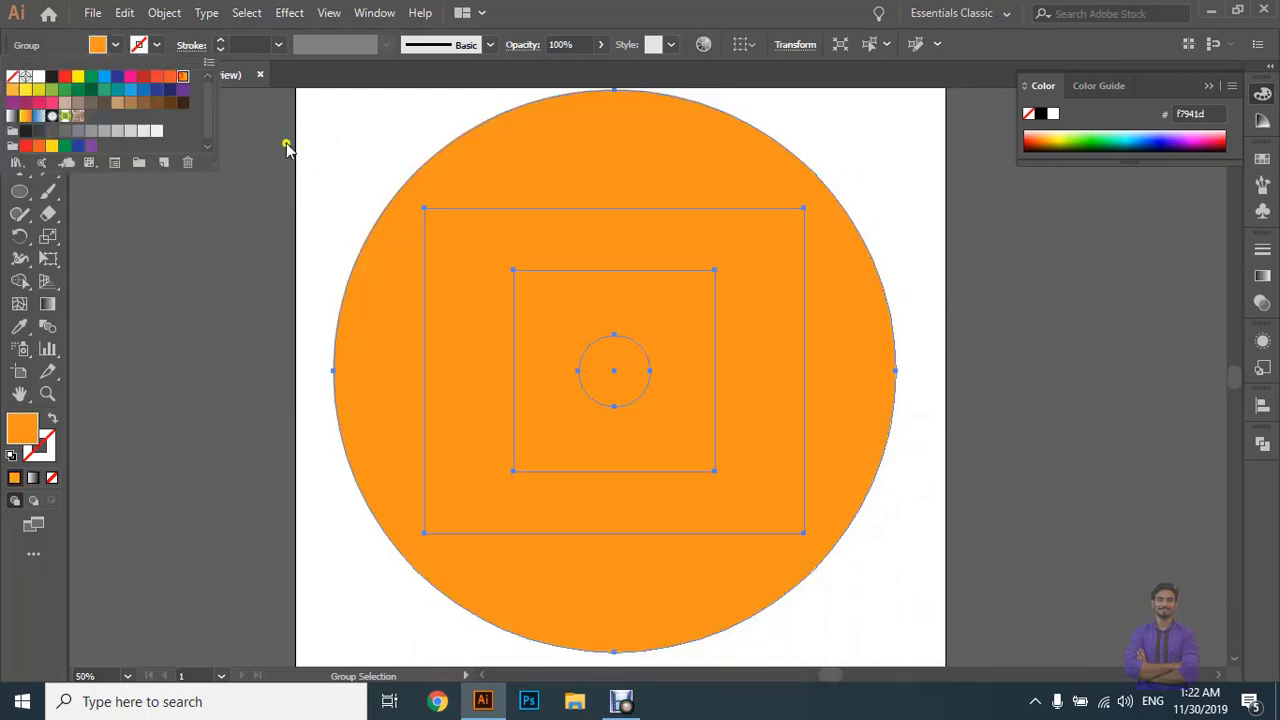
left_click(976, 367)
key("ctrl+z")
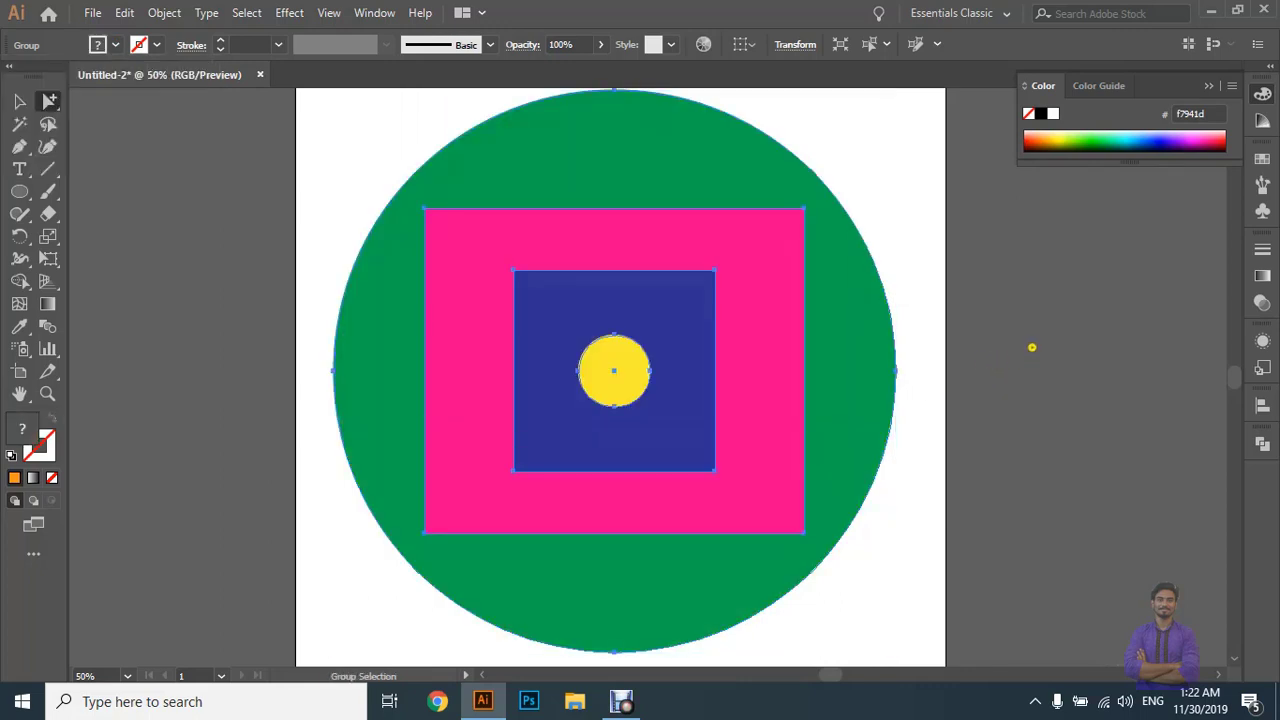
key("ctrl+shift+a")
Select the yellow circle and extend the selection level by level to the whole group, then deselect everything with the Selection tool.
key("ctrl+minus")
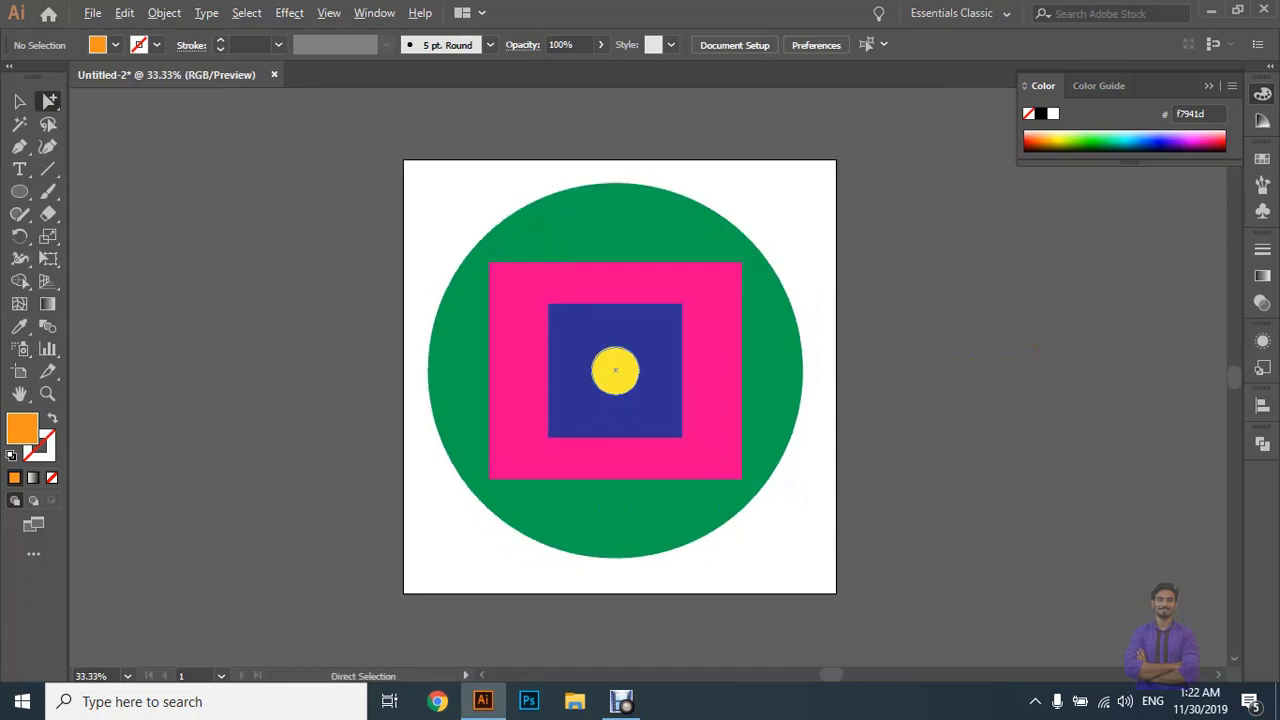
left_click(615, 371)
key("ctrl+plus")
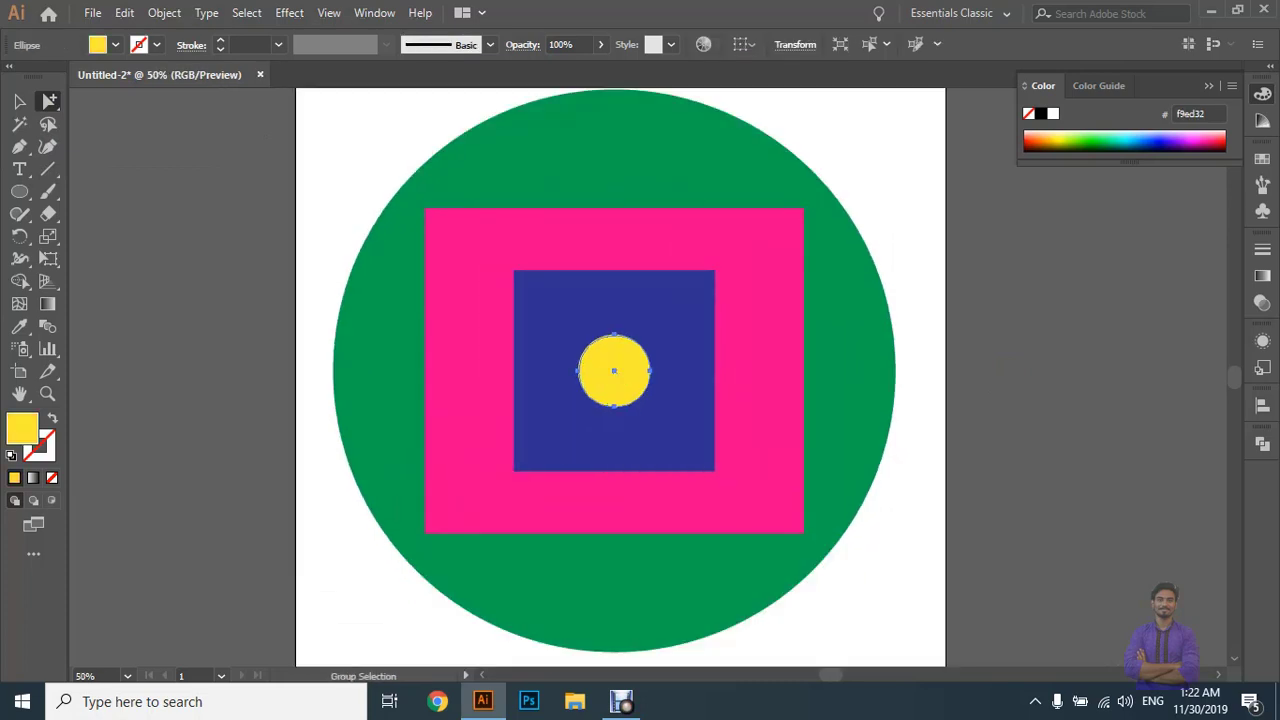
left_click(616, 371)
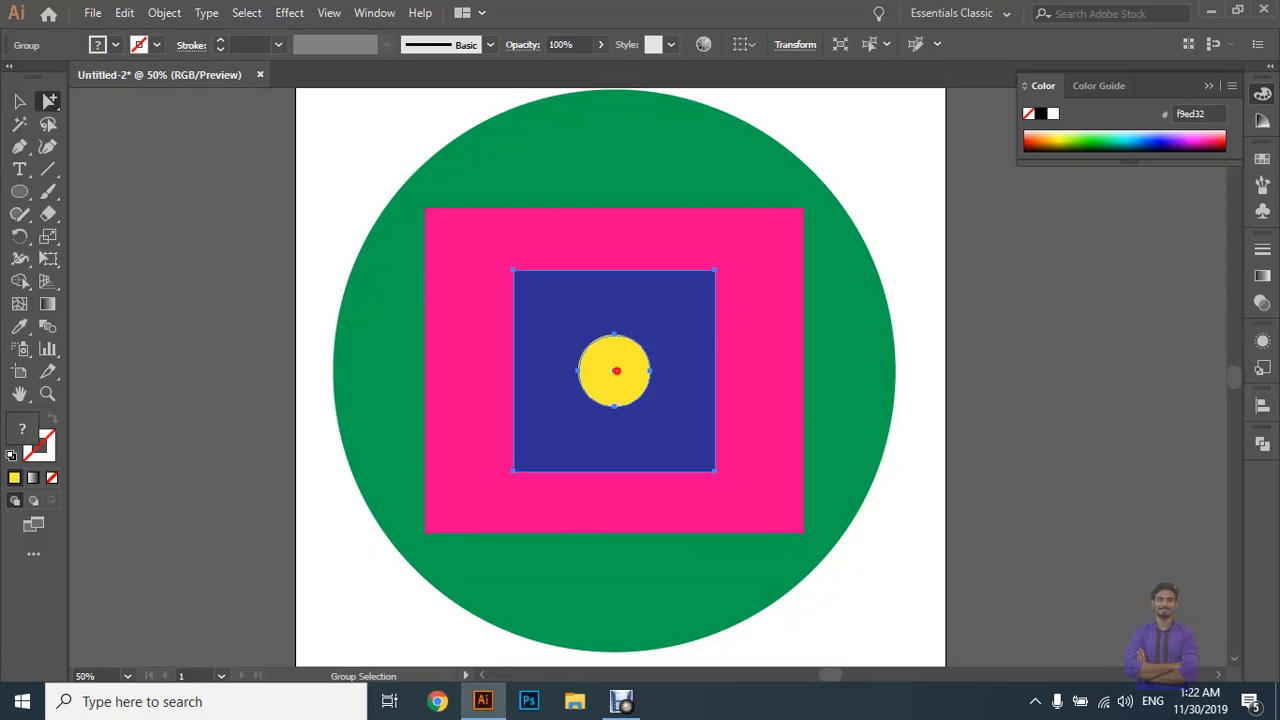
left_click(616, 371)
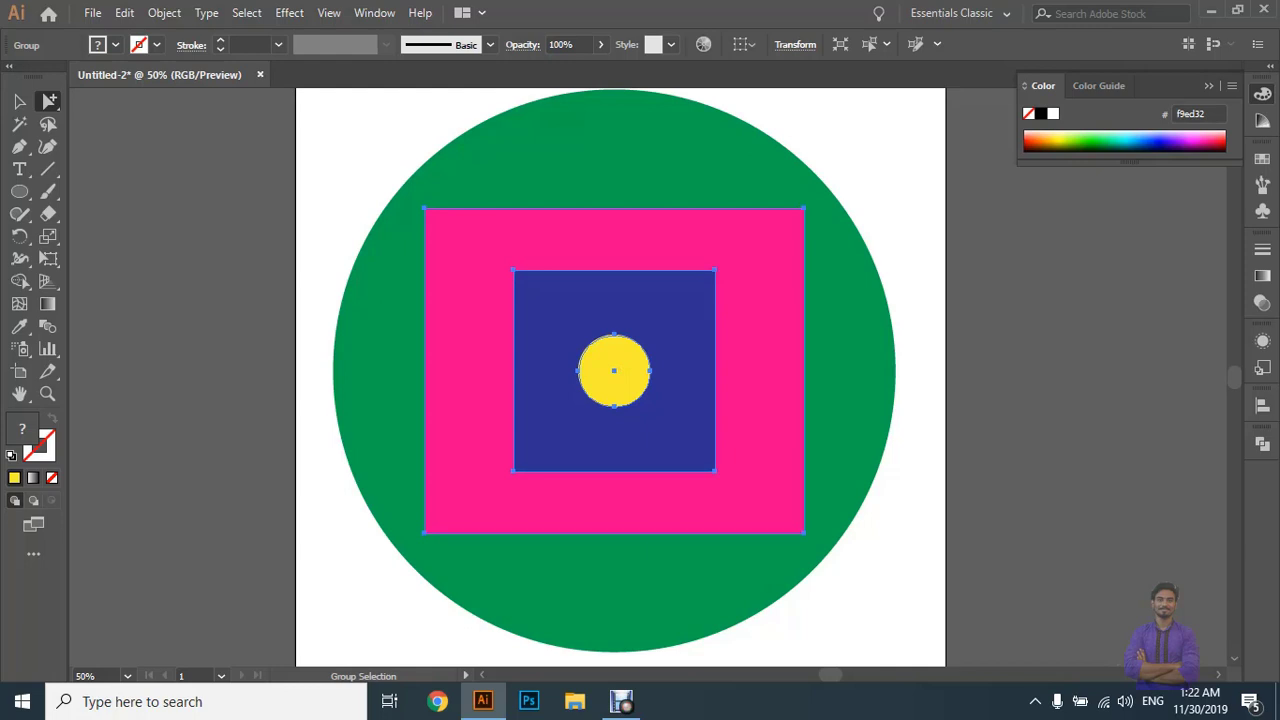
left_click(616, 371)
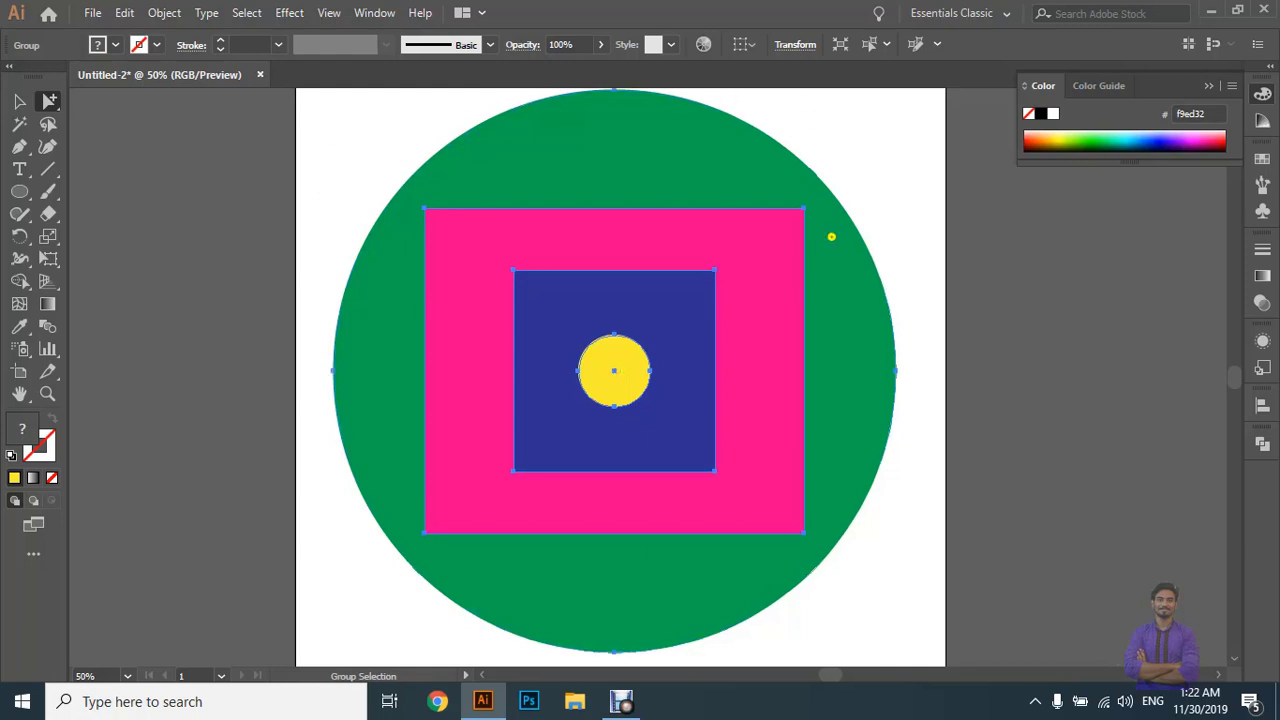
left_click(20, 101)
left_click(181, 208)
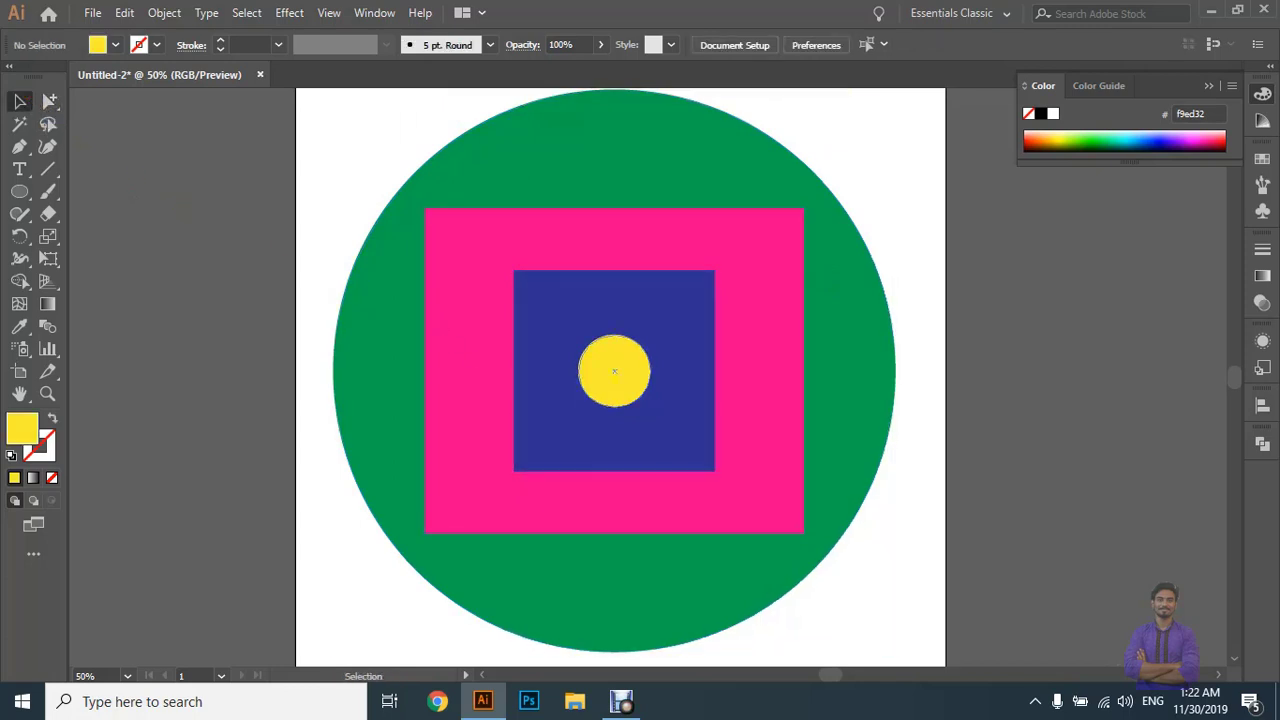
Use the Group Selection tool to expand the selection from the yellow circle to the magenta rectangle's group, then clear it.
left_click(50, 101)
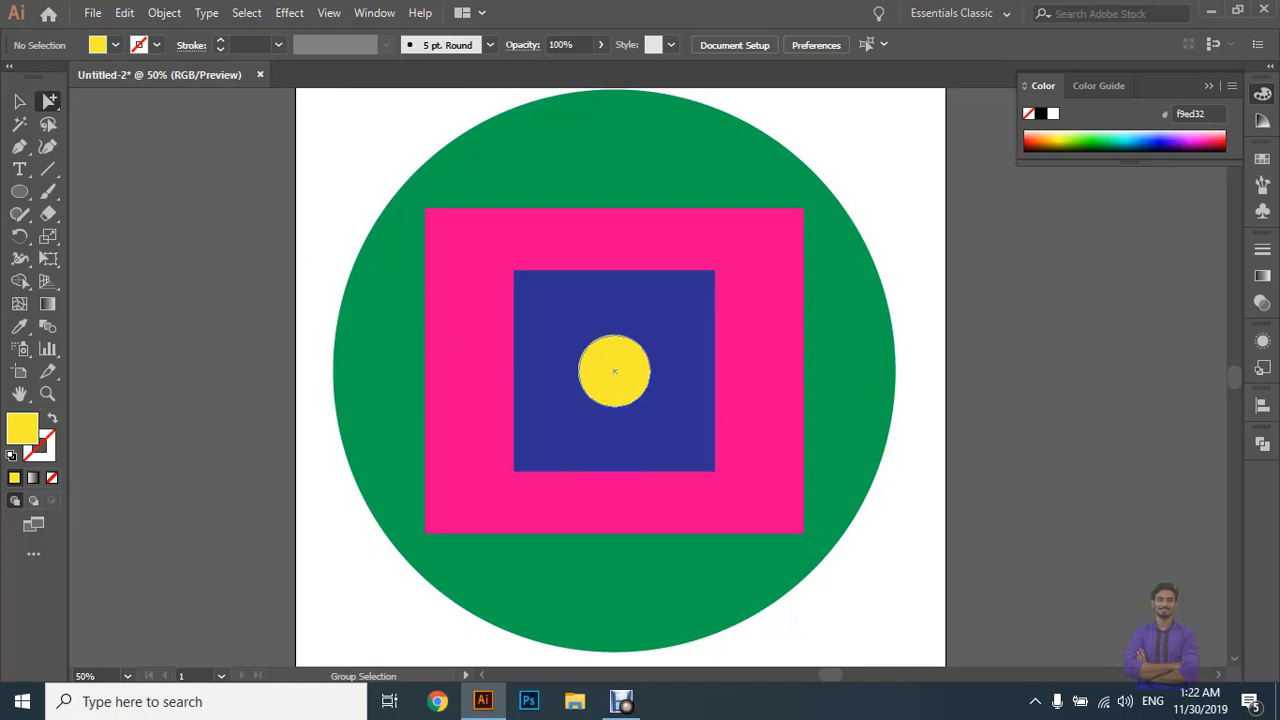
left_click(624, 383)
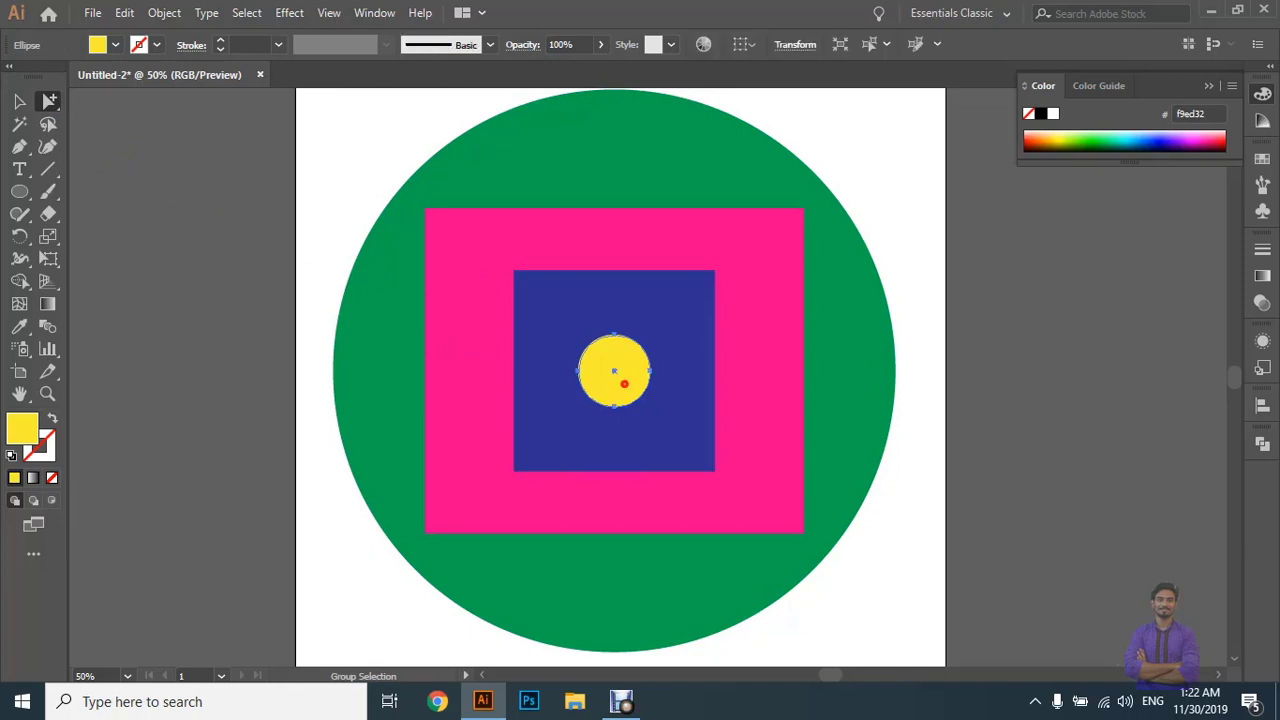
left_click(624, 383)
left_click(624, 383)
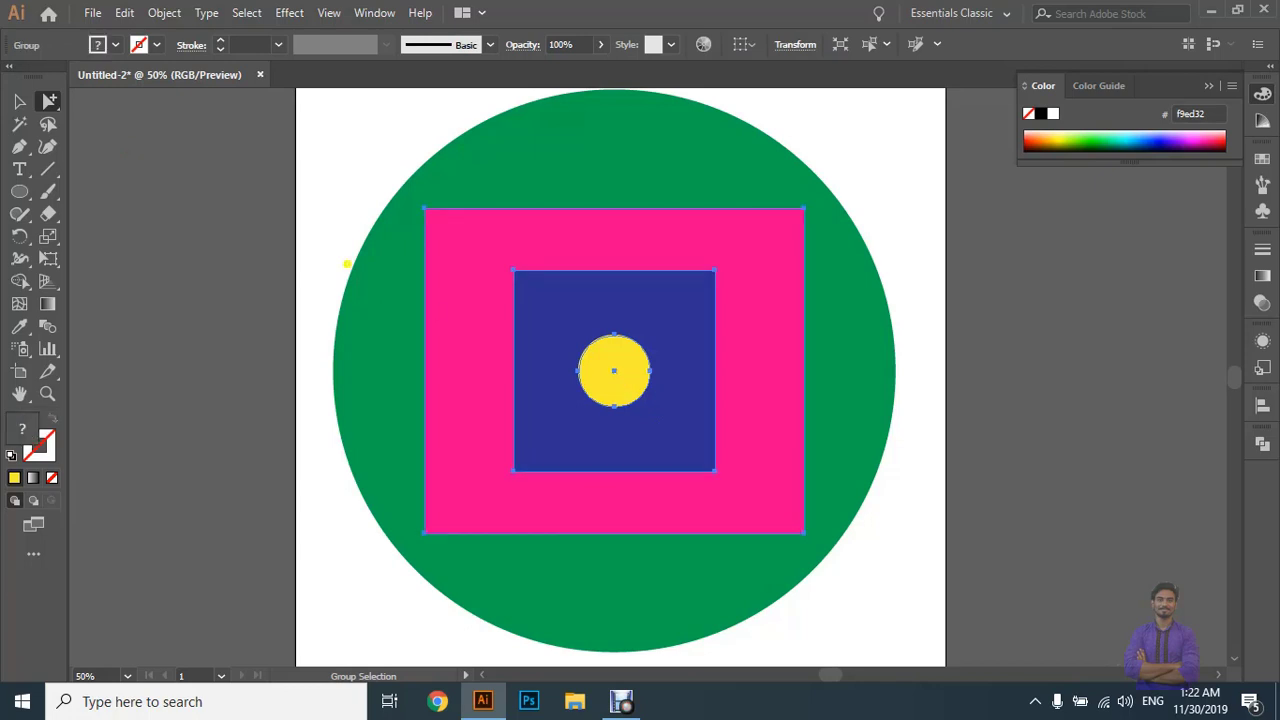
left_click(19, 101)
left_click(252, 228)
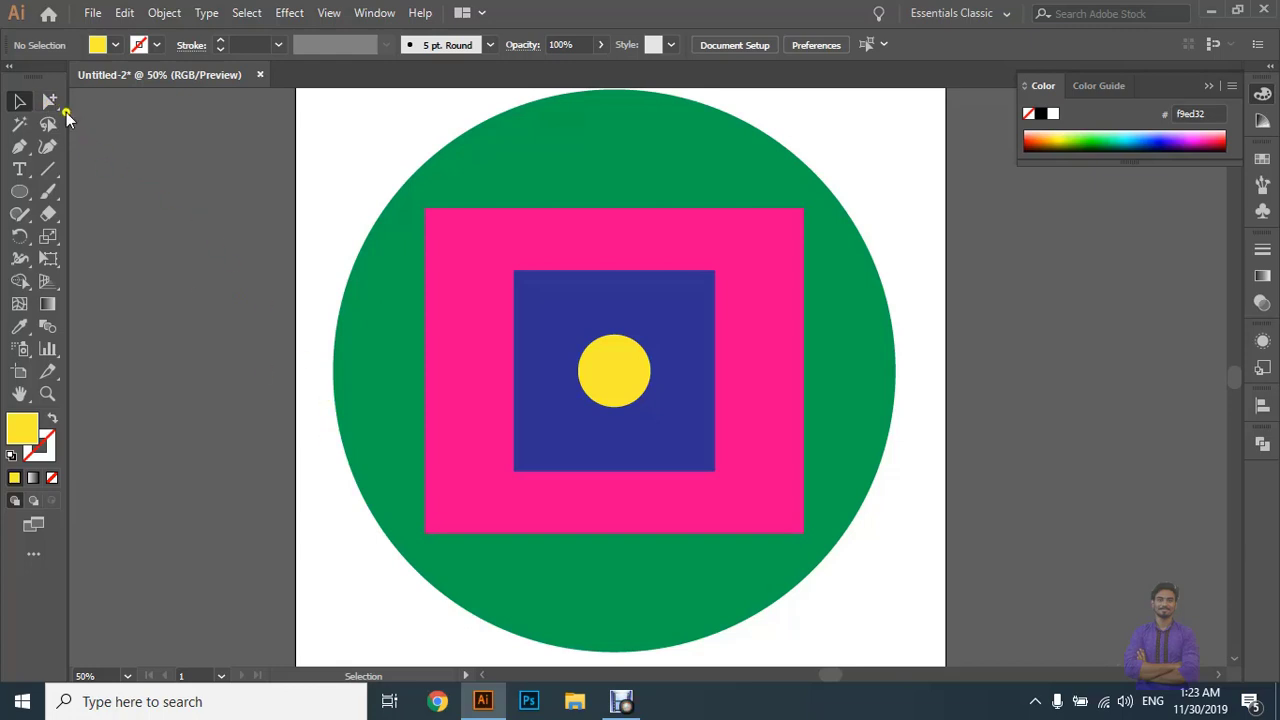
Restore the Direct Selection tool in place of Group Selection, and ungroup the outermost group containing the green circle with the Selection tool.
left_click_drag(55, 105, 150, 132)
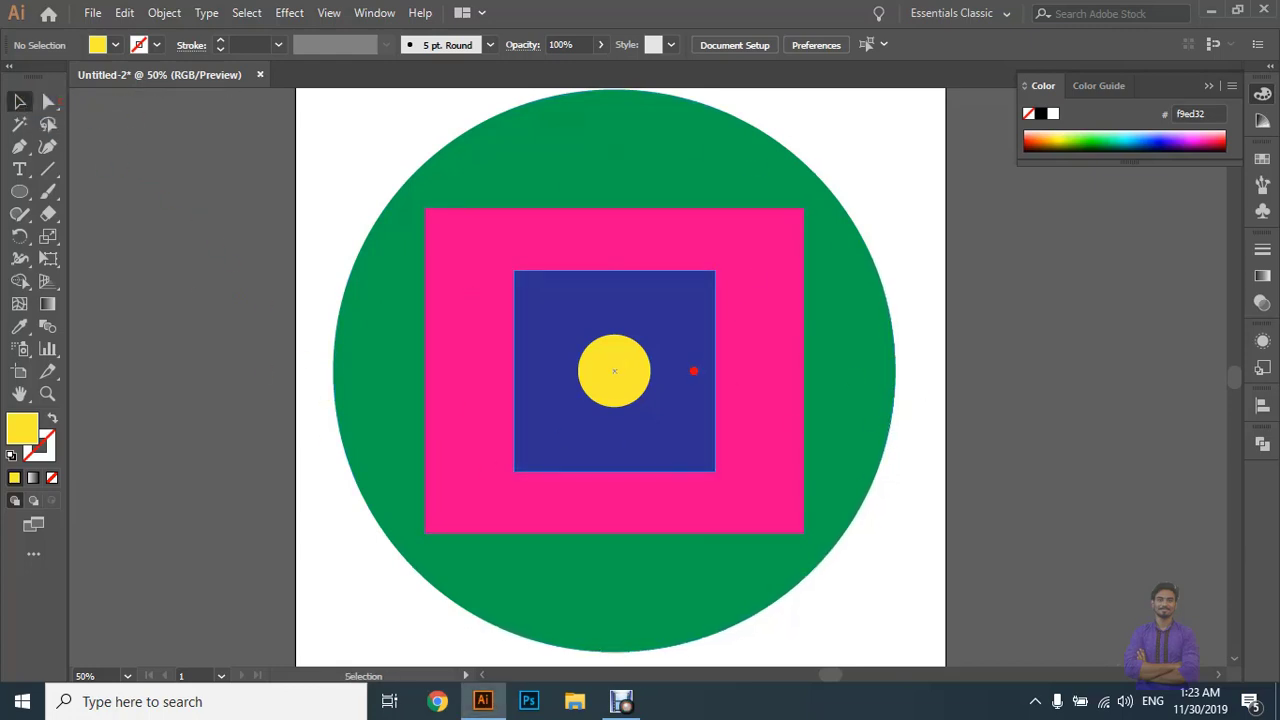
left_click(837, 403)
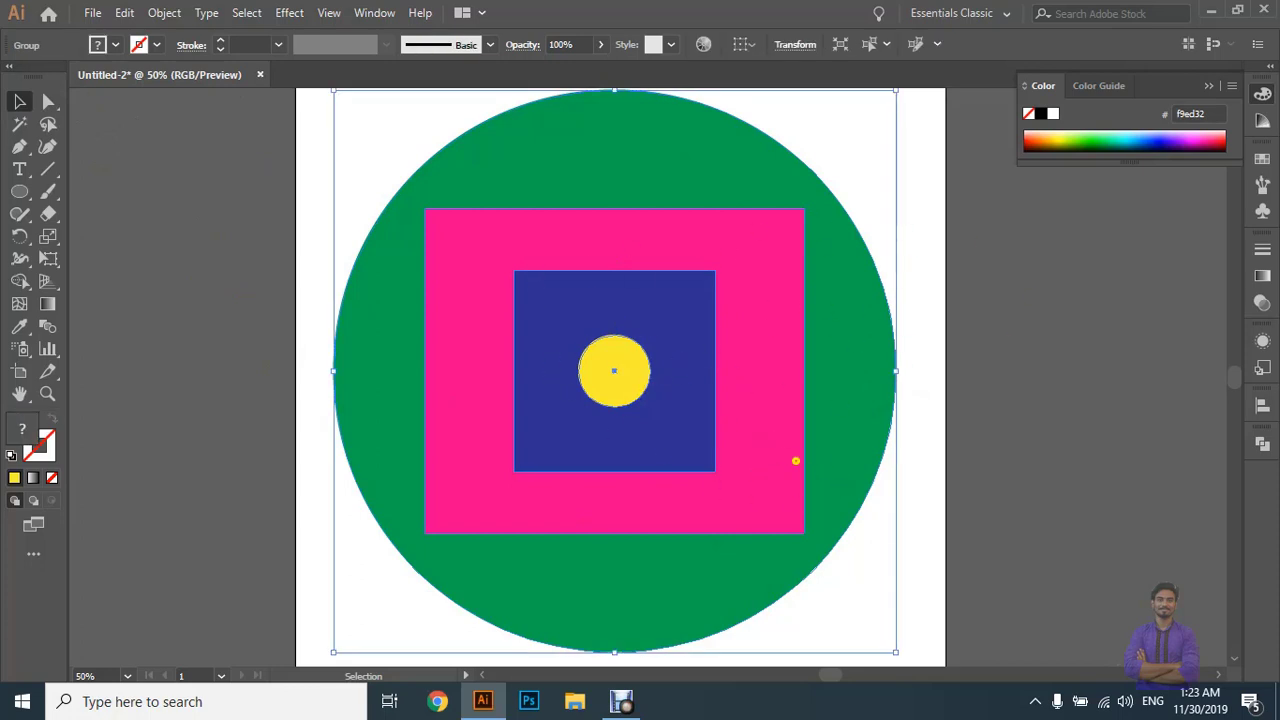
right_click(690, 341)
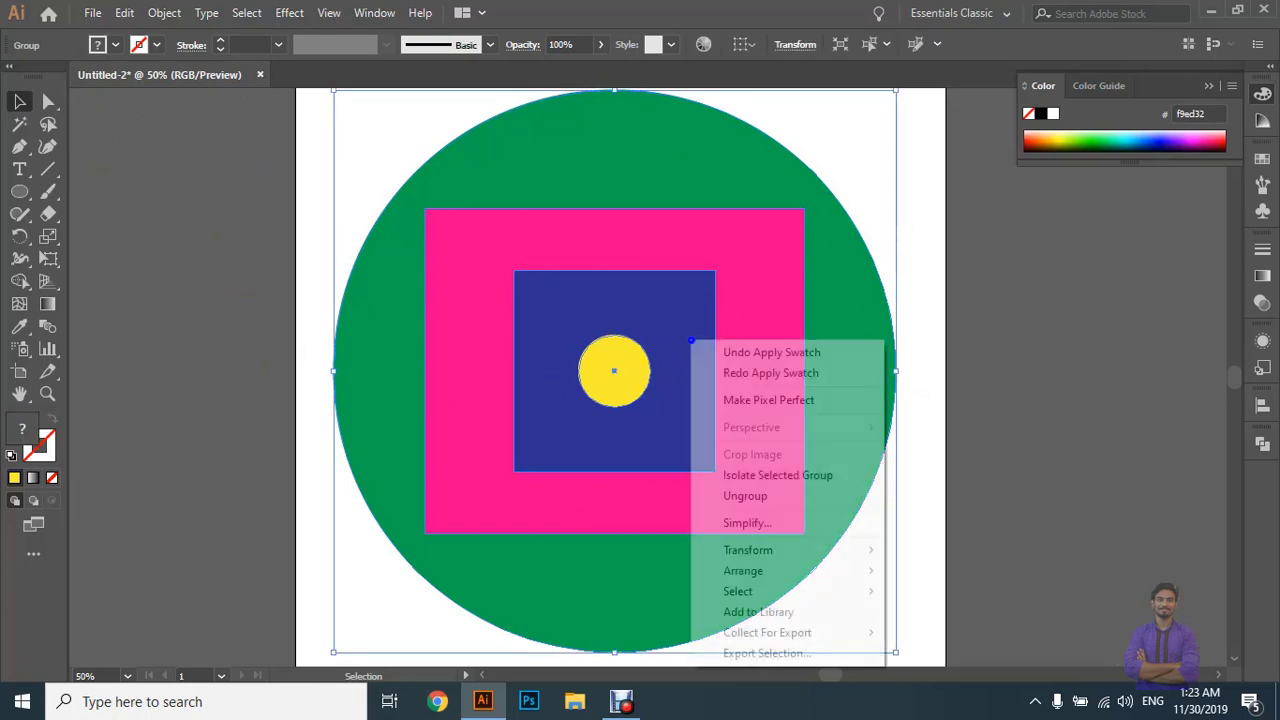
left_click(800, 496)
left_click(1008, 340)
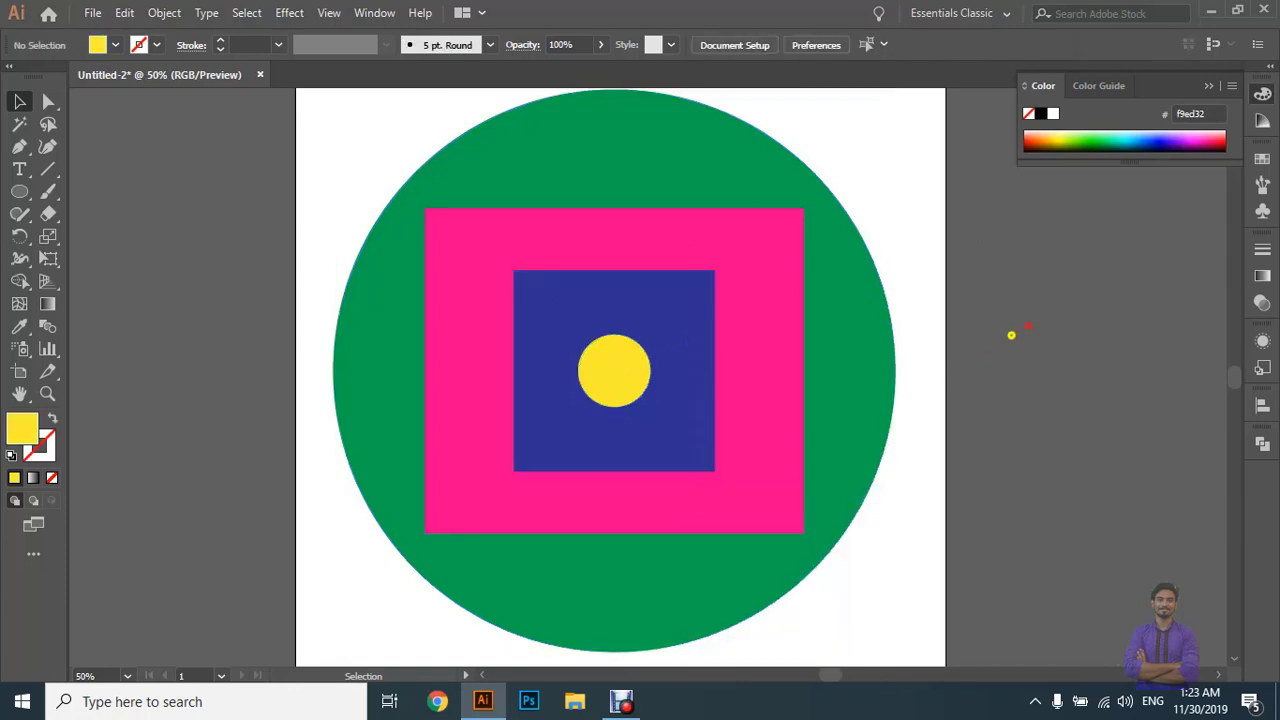
Ungroup the magenta rectangle from the inner blue square group, and clear the selection.
left_click(741, 370)
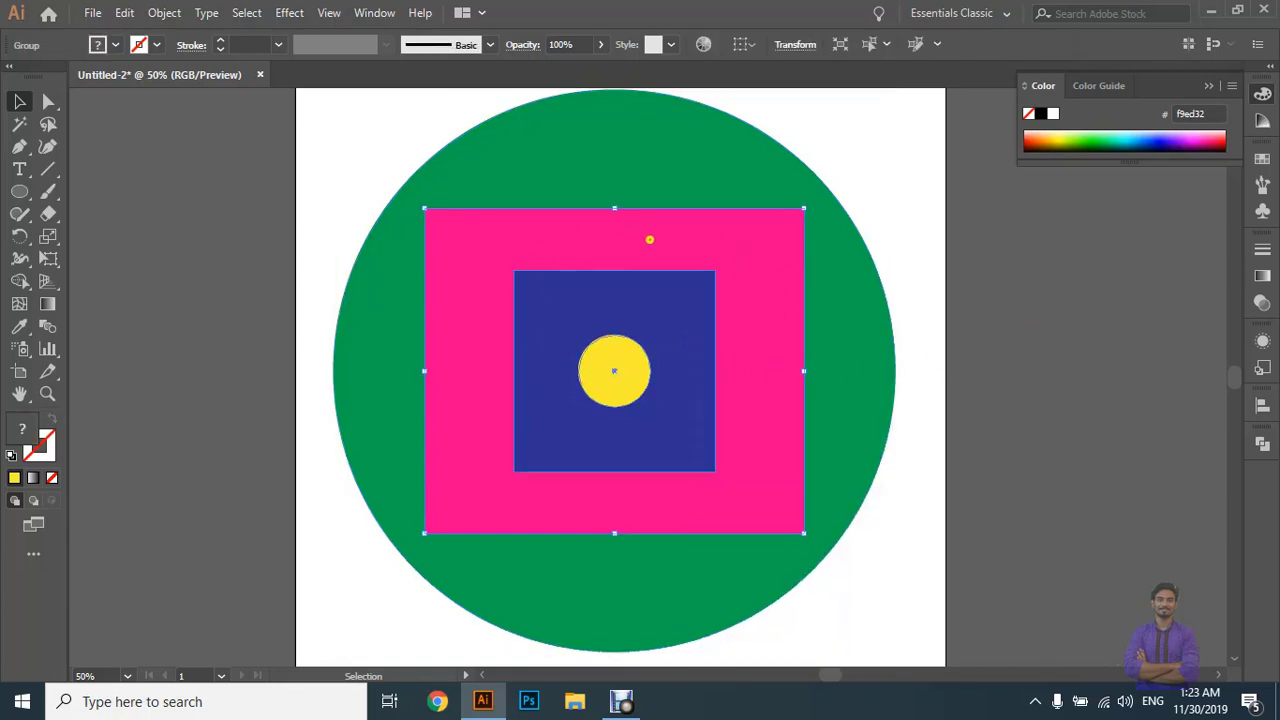
right_click(772, 270)
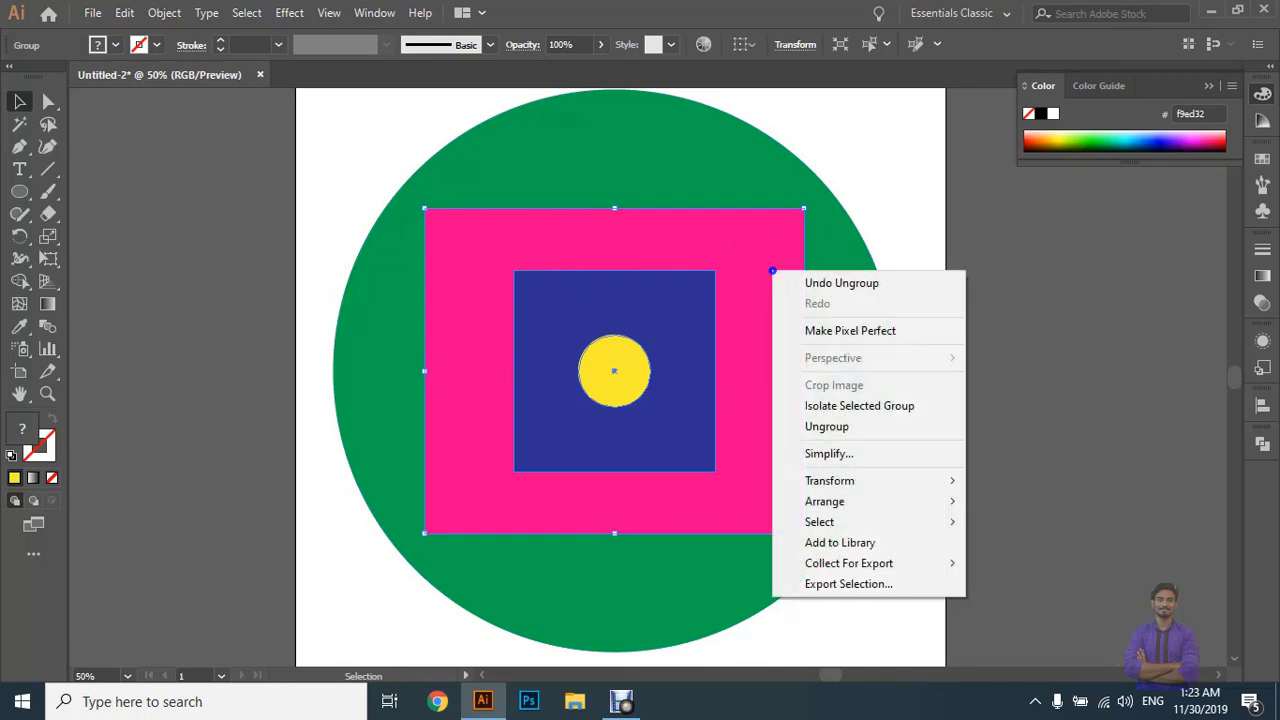
left_click(880, 429)
left_click(1068, 325)
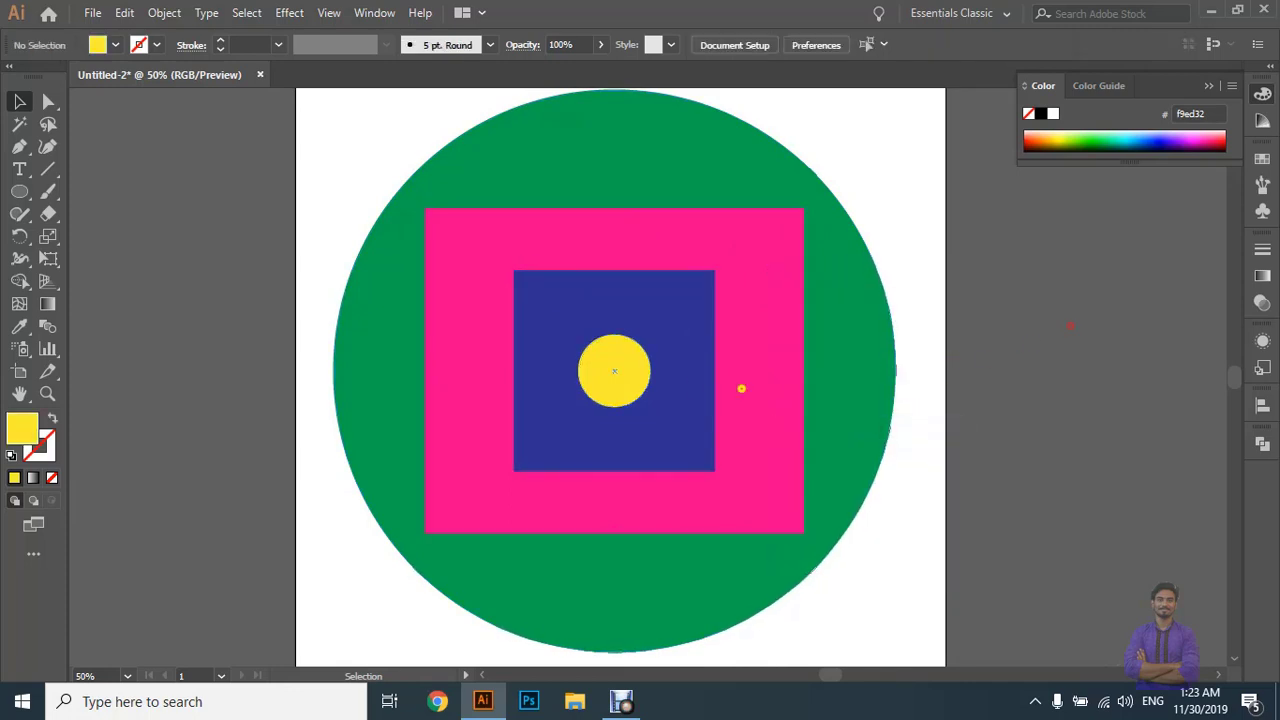
Ungroup the blue square and yellow circle, and select the yellow circle on its own.
right_click(676, 353)
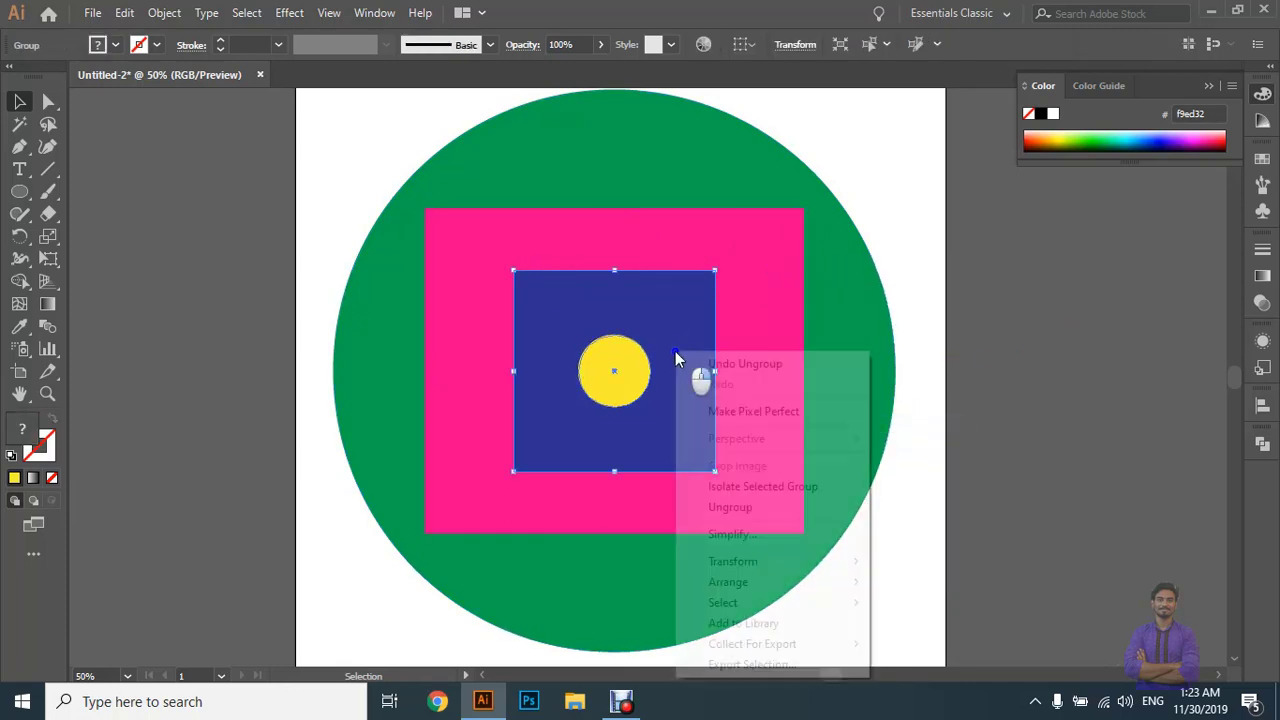
left_click(823, 507)
left_click(1049, 323)
left_click(636, 372)
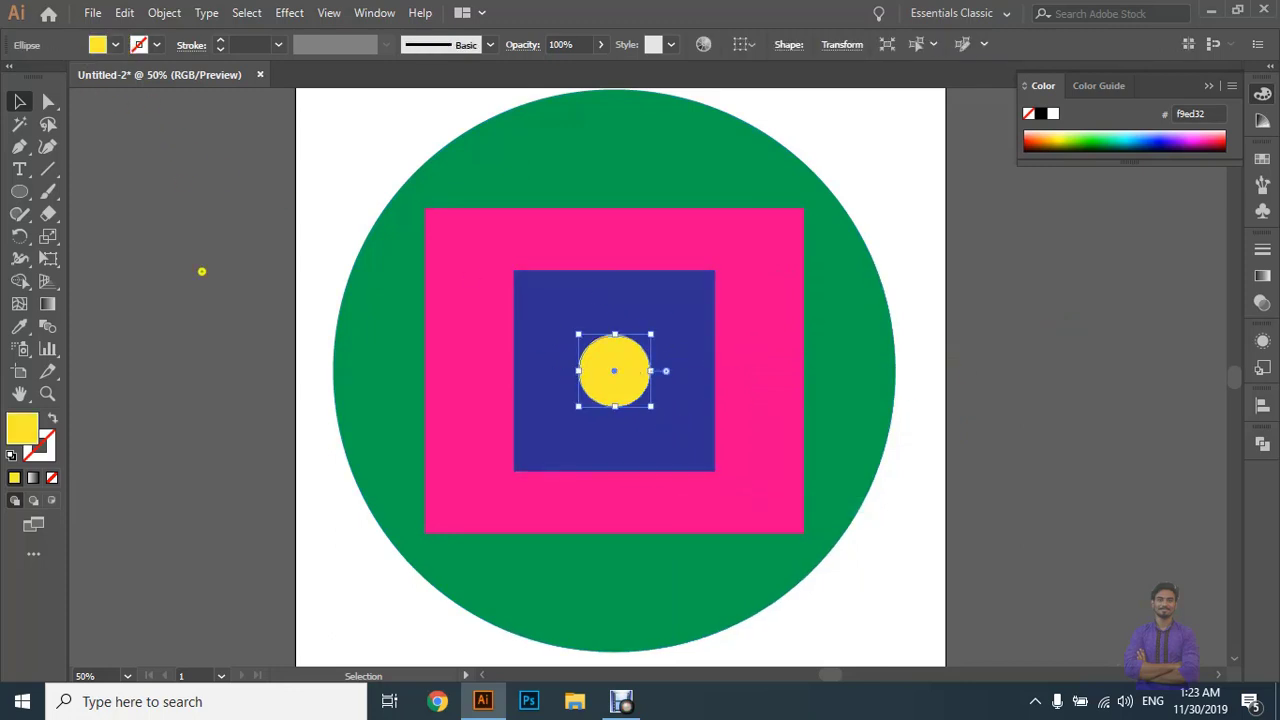
Undo the ungrouping to restore the nested groups, check the whole group with the Selection tool, and clear the selection.
left_click(254, 374)
key("a")
left_click(456, 429)
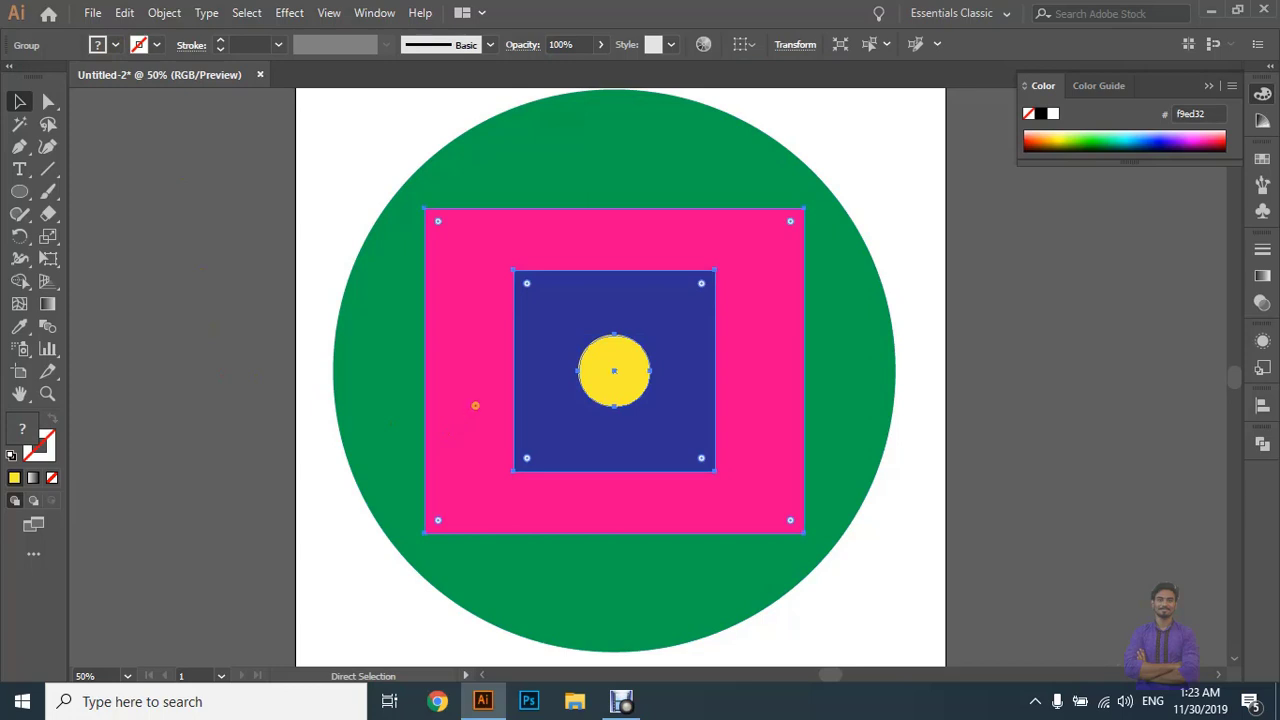
key("v")
left_click(389, 380)
scroll(663, 289, "down", 1)
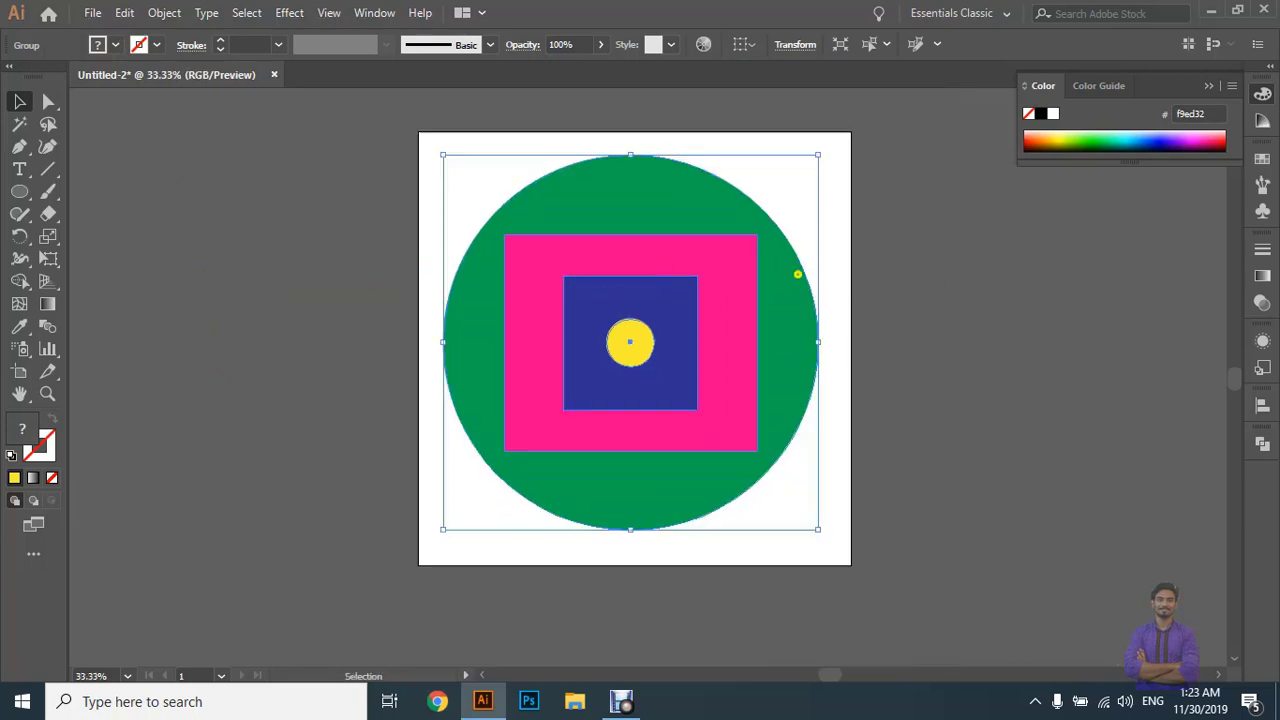
left_click(920, 323)
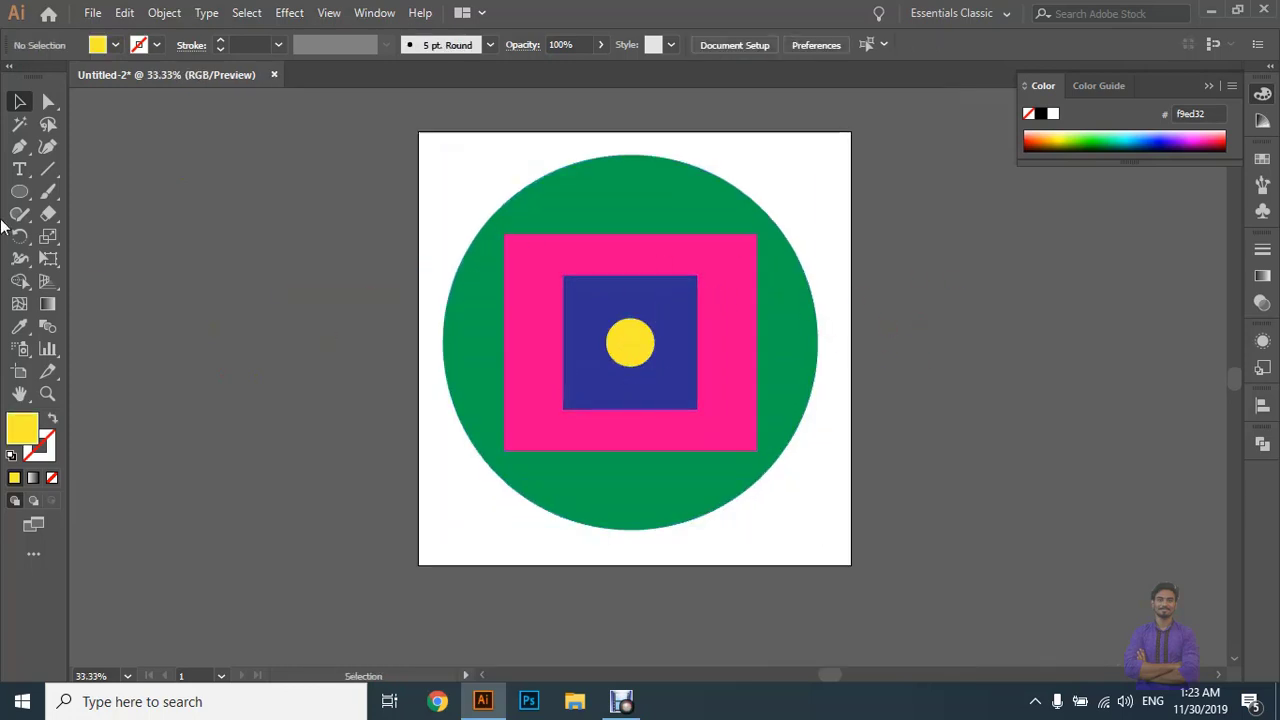
Enter isolation mode for the outermost group of nested shapes and collapse the Color panel.
left_click(630, 341)
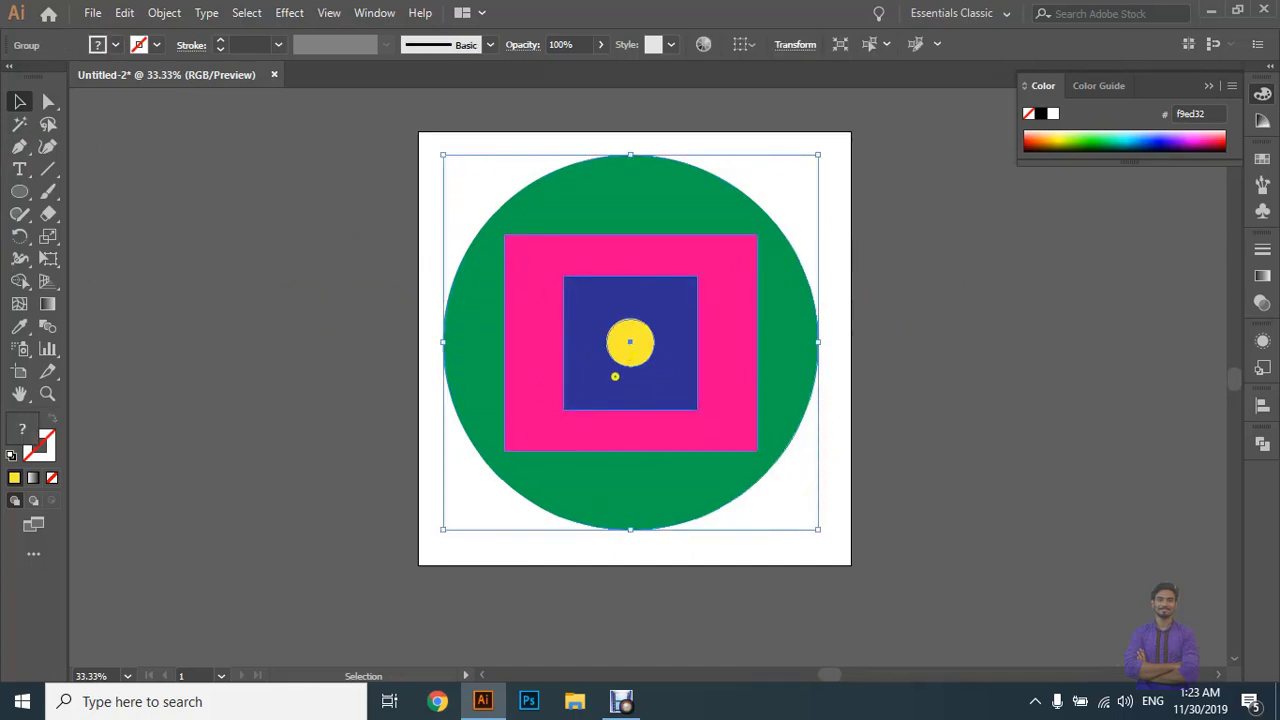
double_click(630, 354)
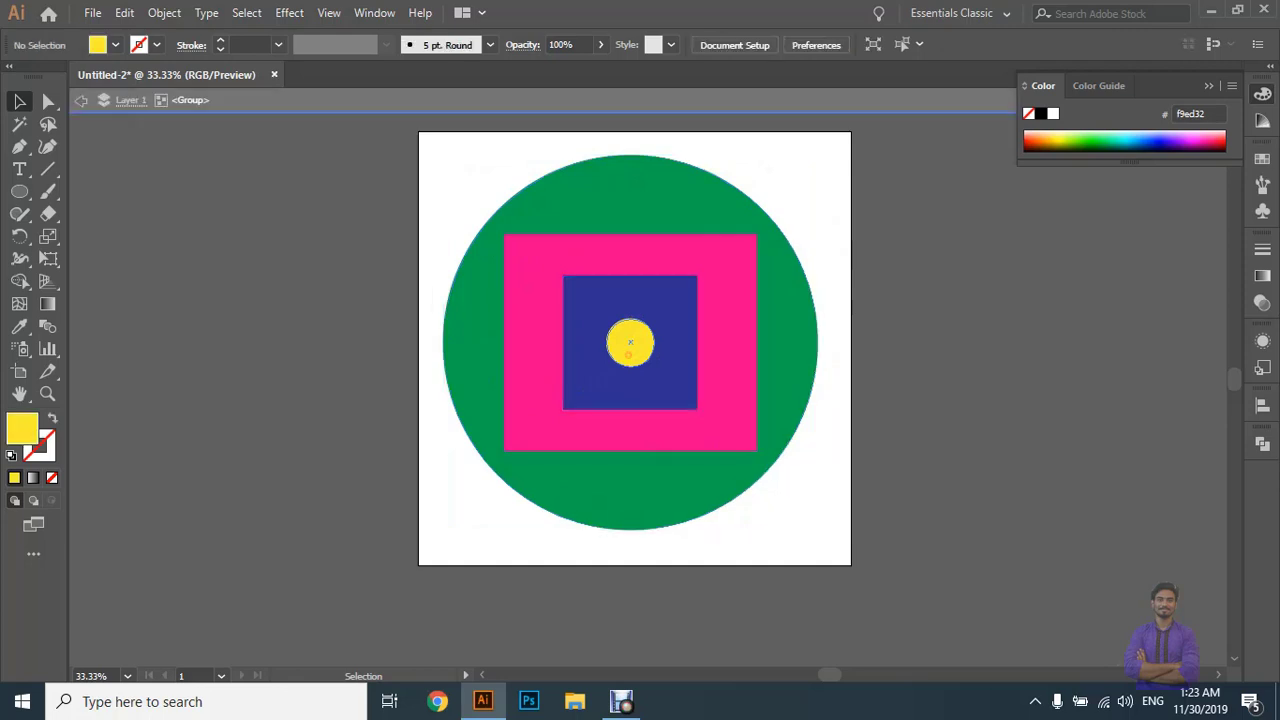
left_click(1206, 84)
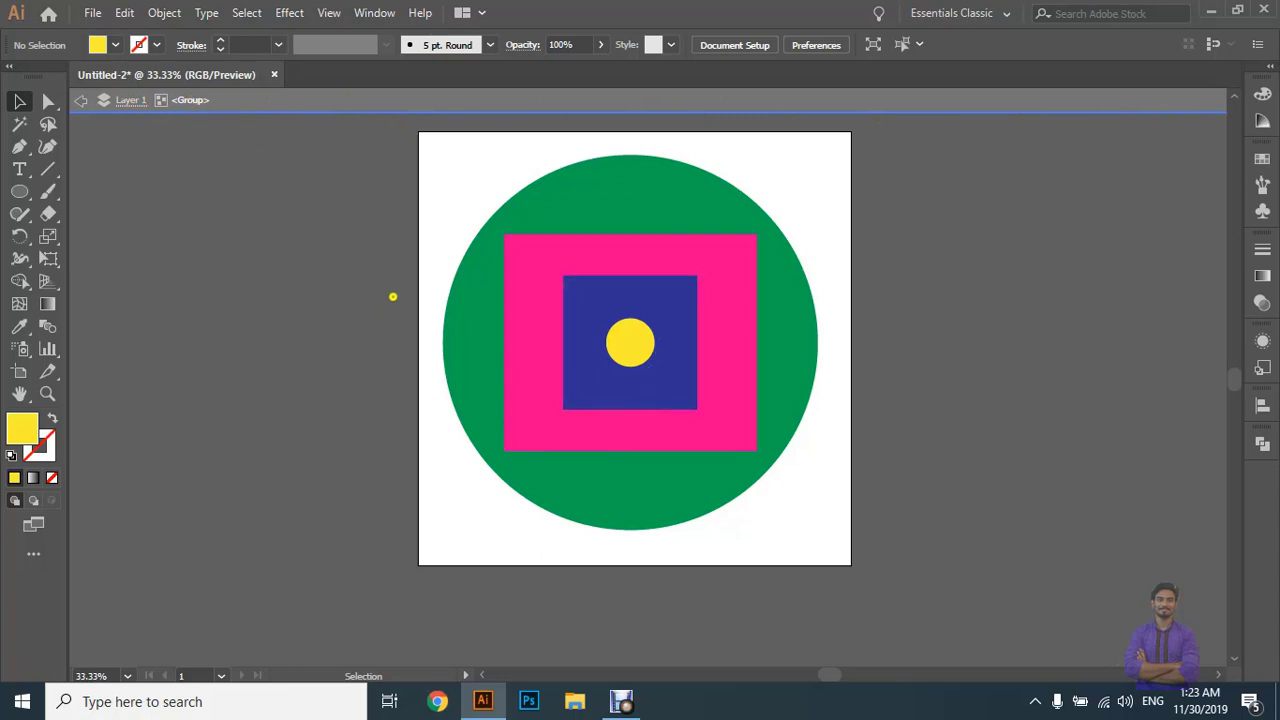
Inside the isolated outermost group, alternately select the green circle and the magenta rectangle's group to compare what each selection covers.
left_click(489, 296)
left_click(480, 305)
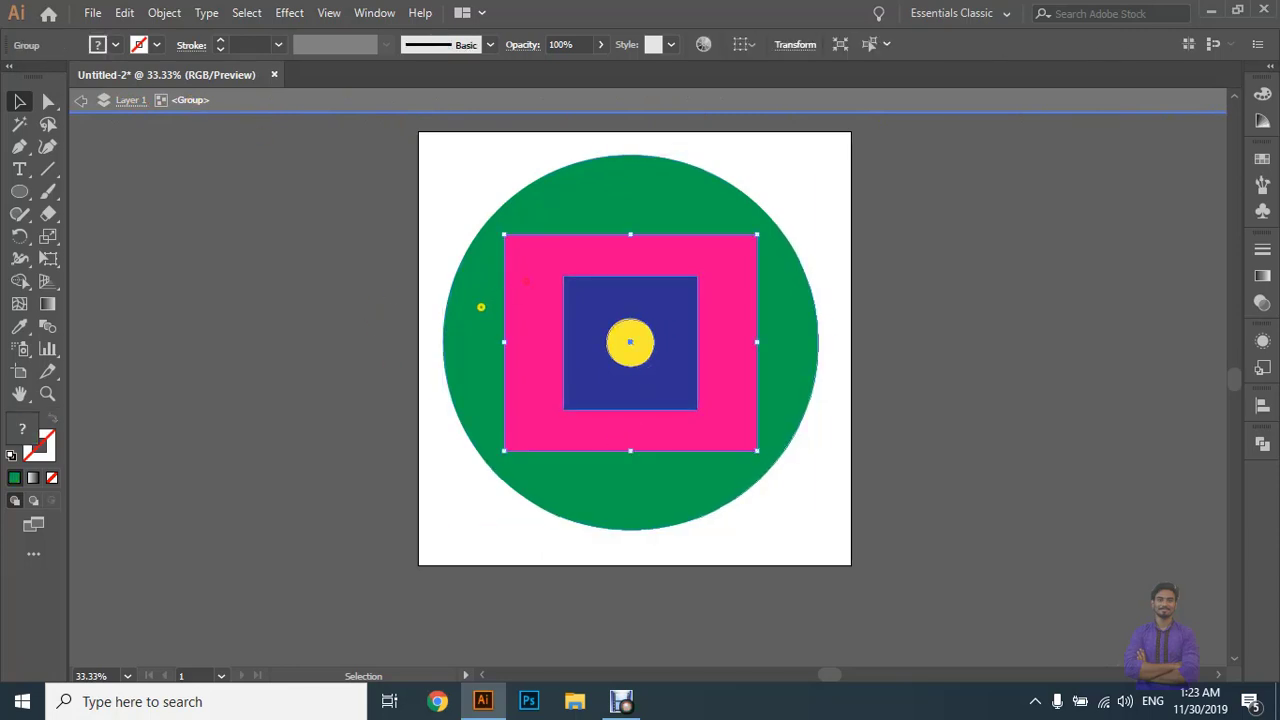
left_click(484, 304)
left_click(509, 294)
left_click(487, 299)
left_click(499, 295)
left_click(496, 291)
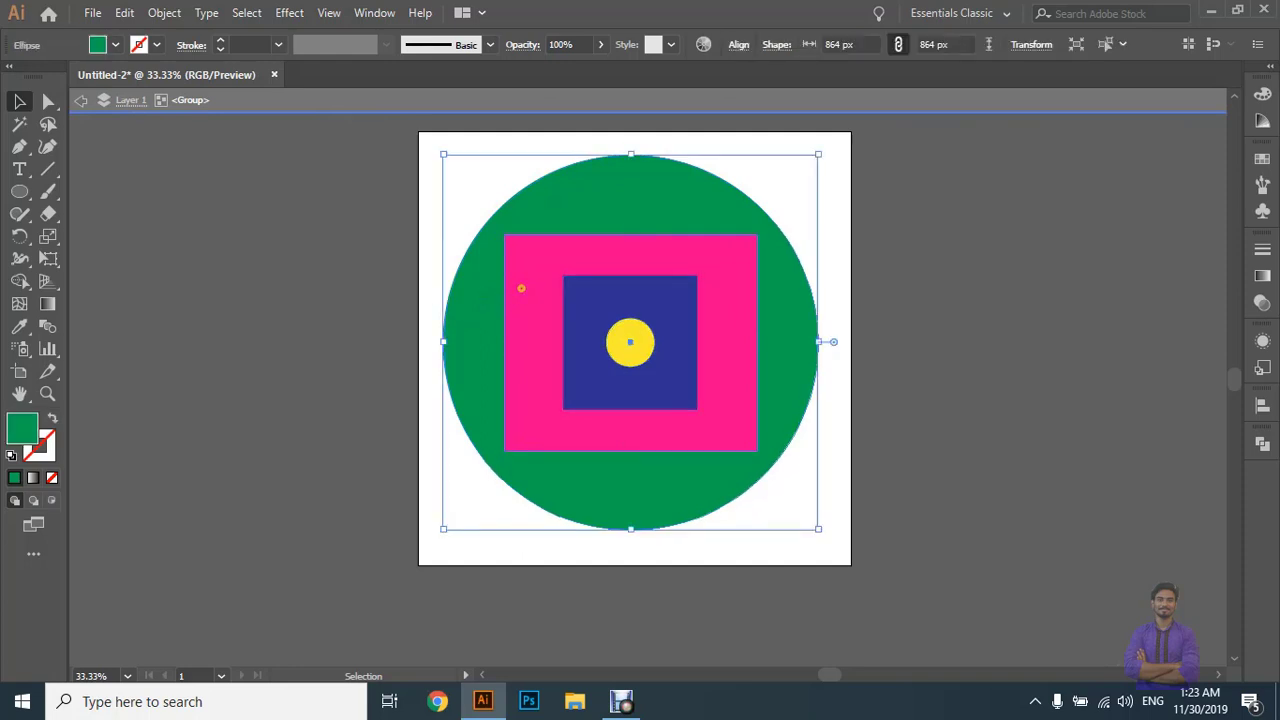
left_click(519, 288)
left_click(478, 300)
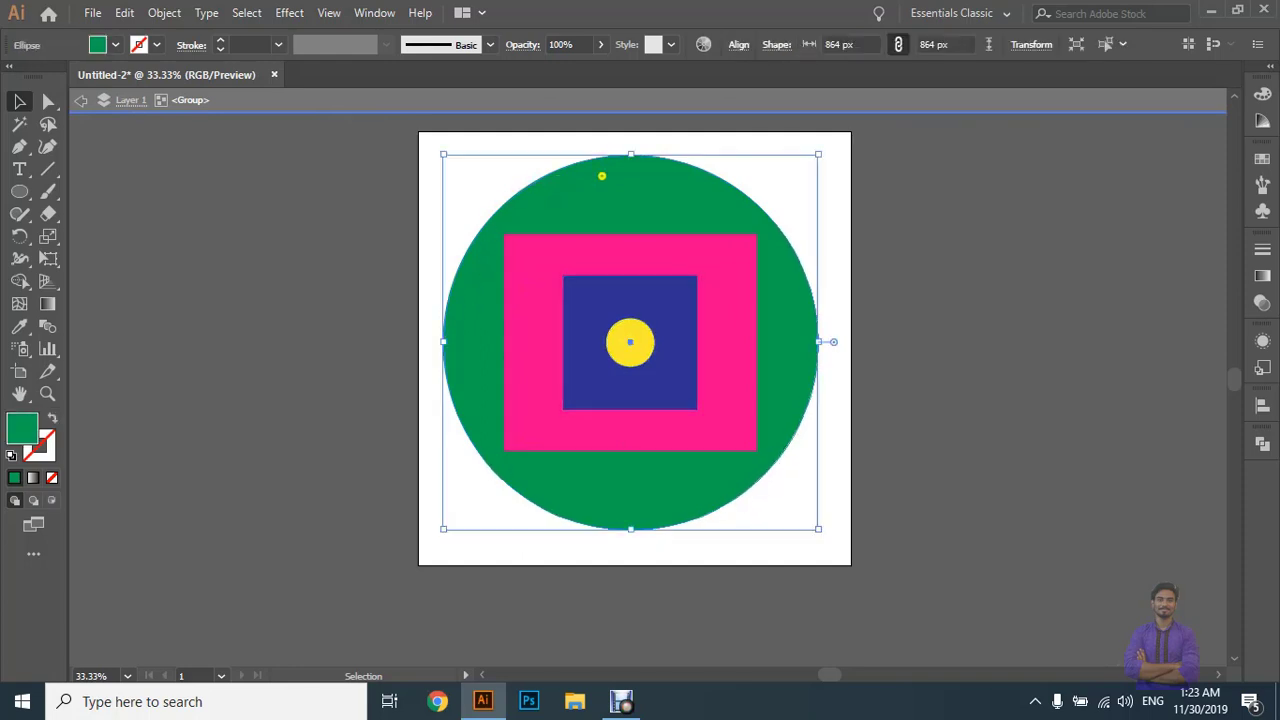
left_click(709, 341)
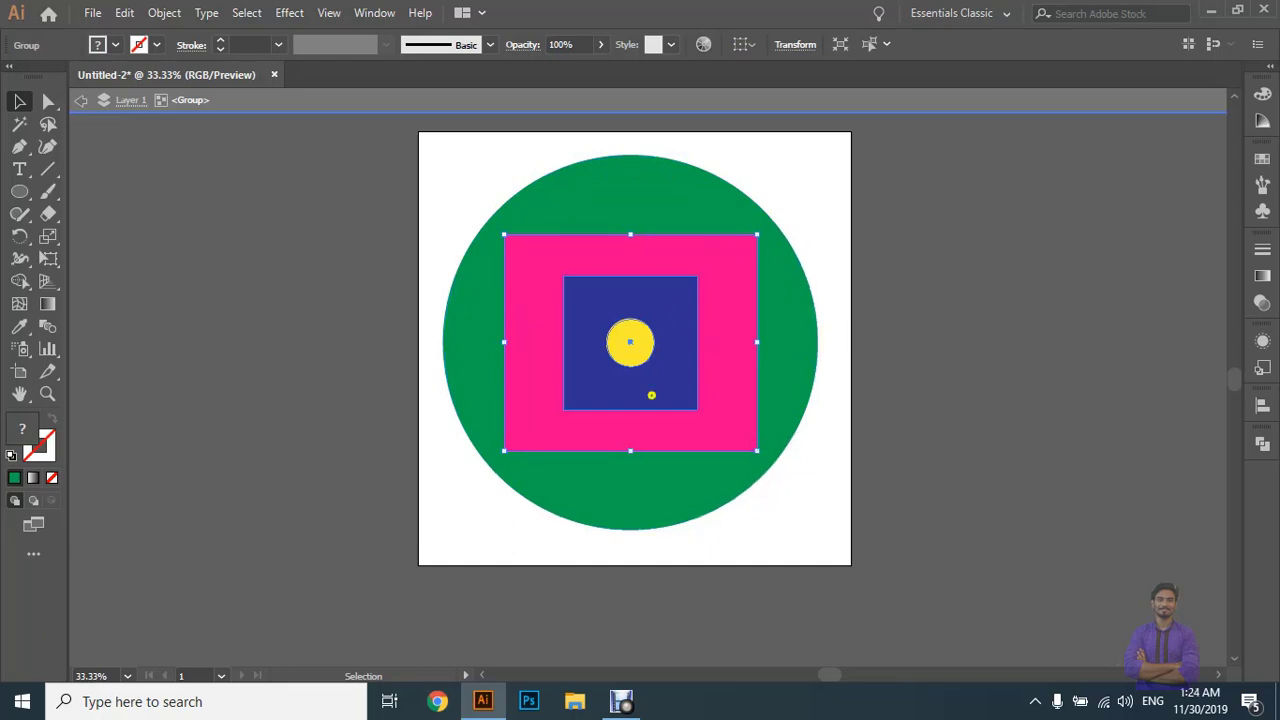
Isolate the magenta rectangle's group and fill the magenta rectangle with orange.
double_click(708, 336)
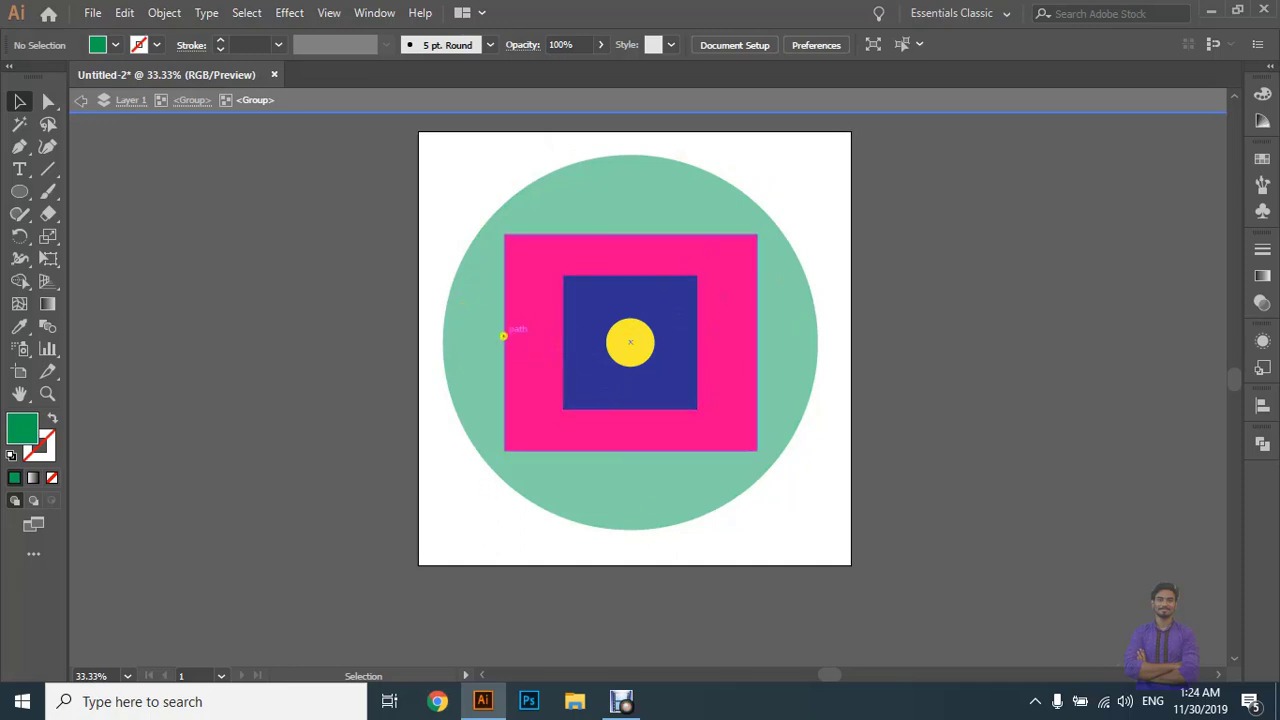
left_click(530, 295)
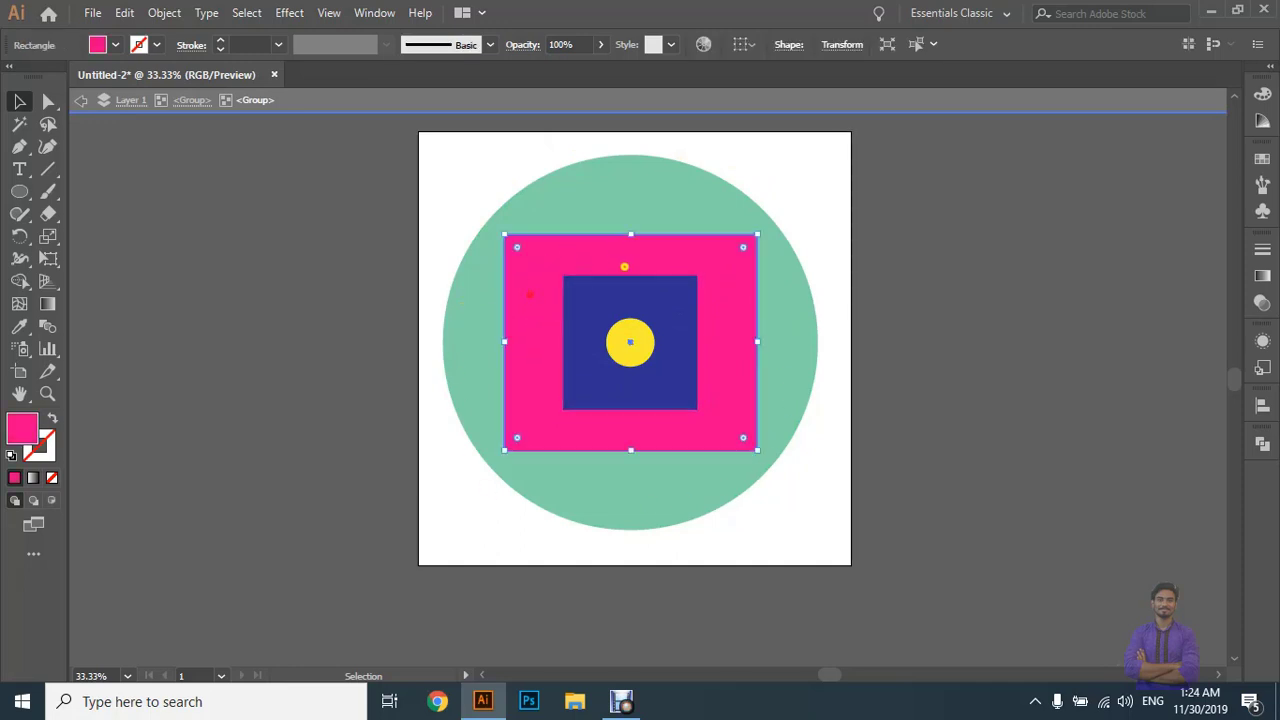
left_click(574, 288)
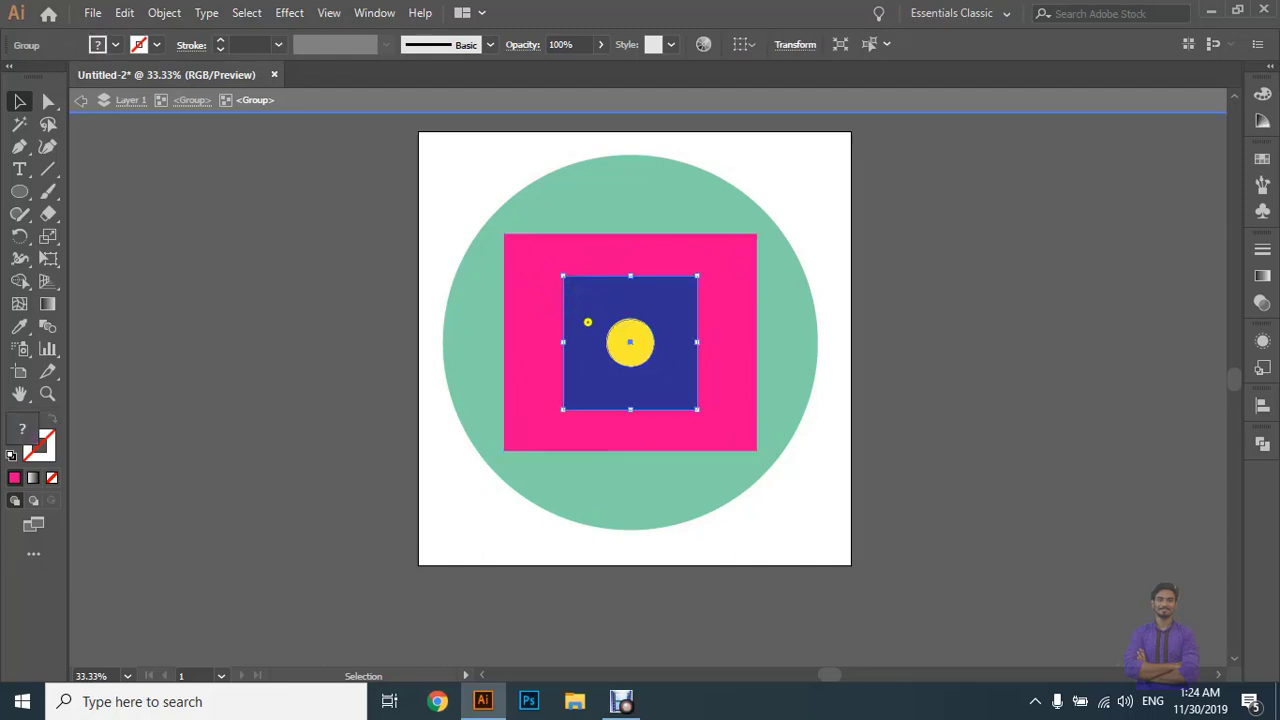
left_click(531, 314)
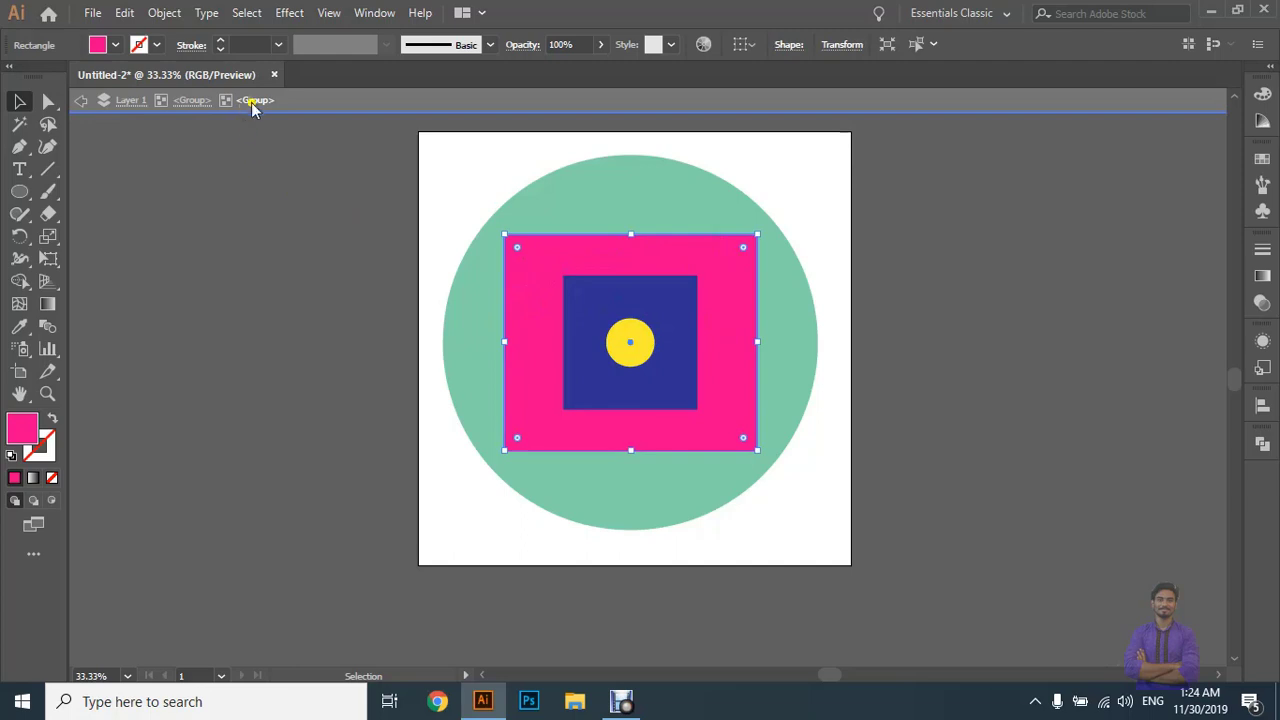
left_click(108, 46)
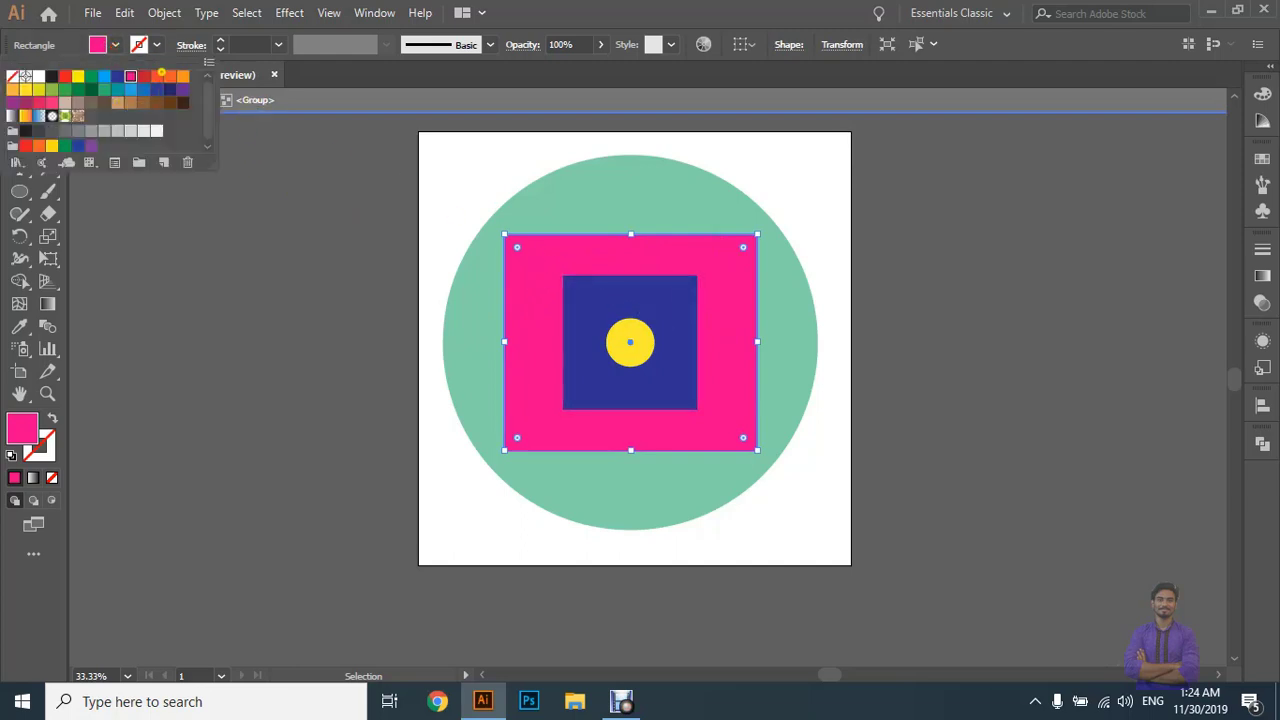
left_click(172, 77)
left_click(611, 395)
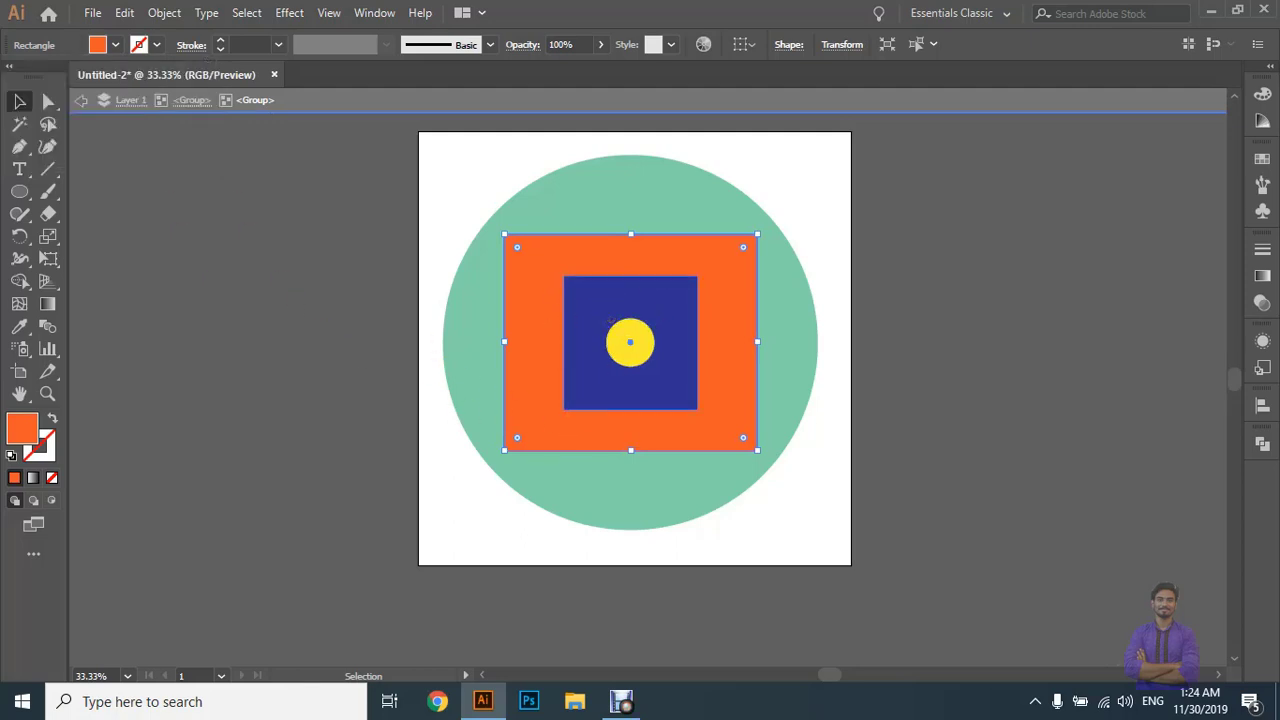
Isolate the innermost group with the blue square and fill the square with red-orange.
double_click(603, 307)
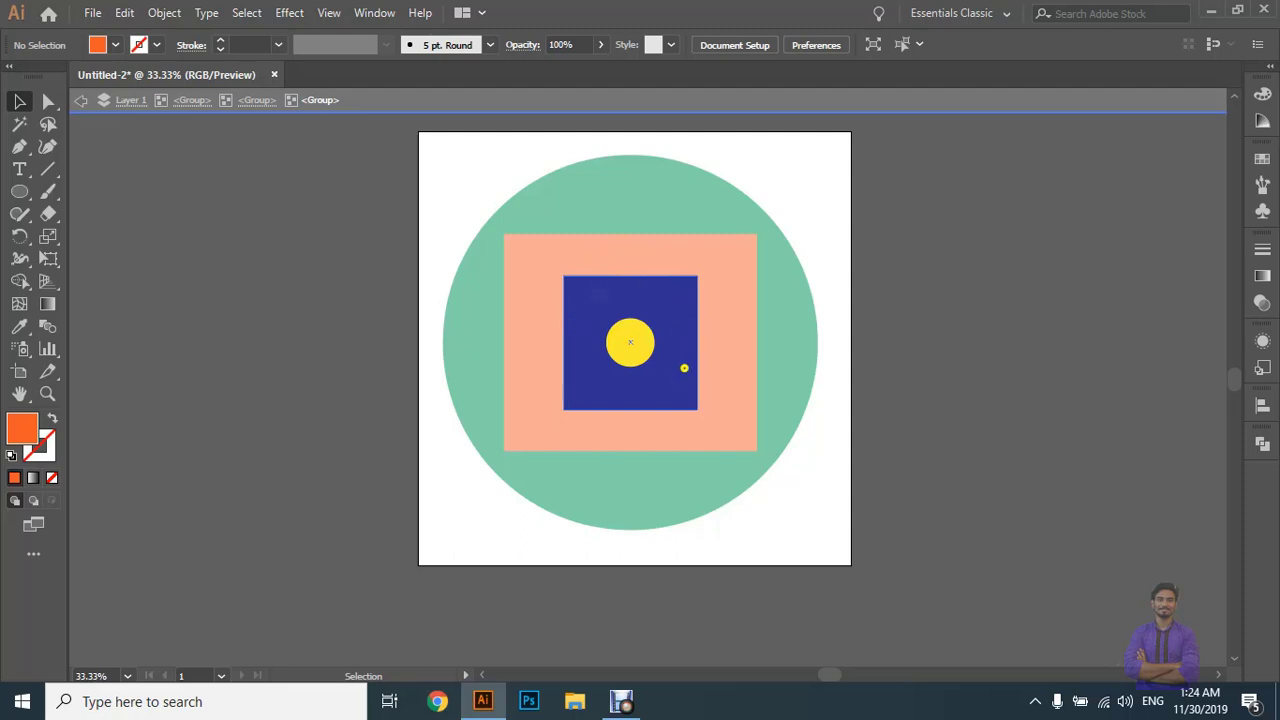
left_click(608, 296)
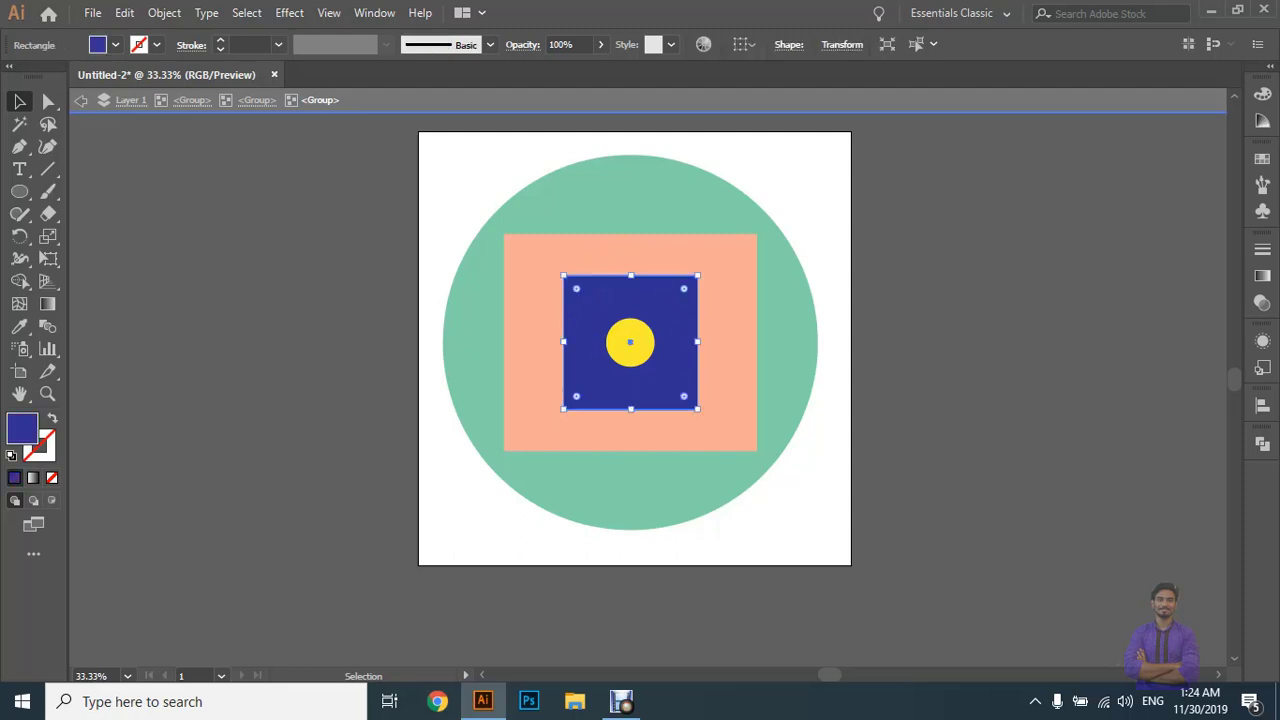
left_click(115, 45)
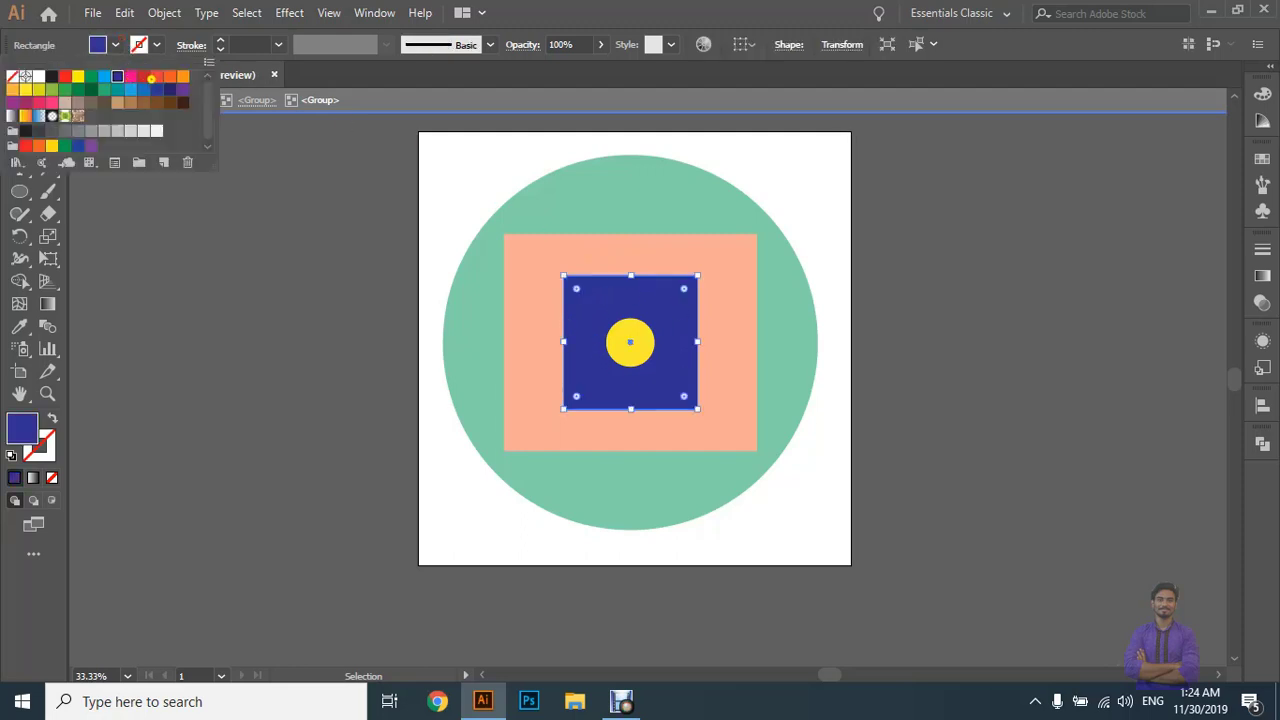
left_click(156, 77)
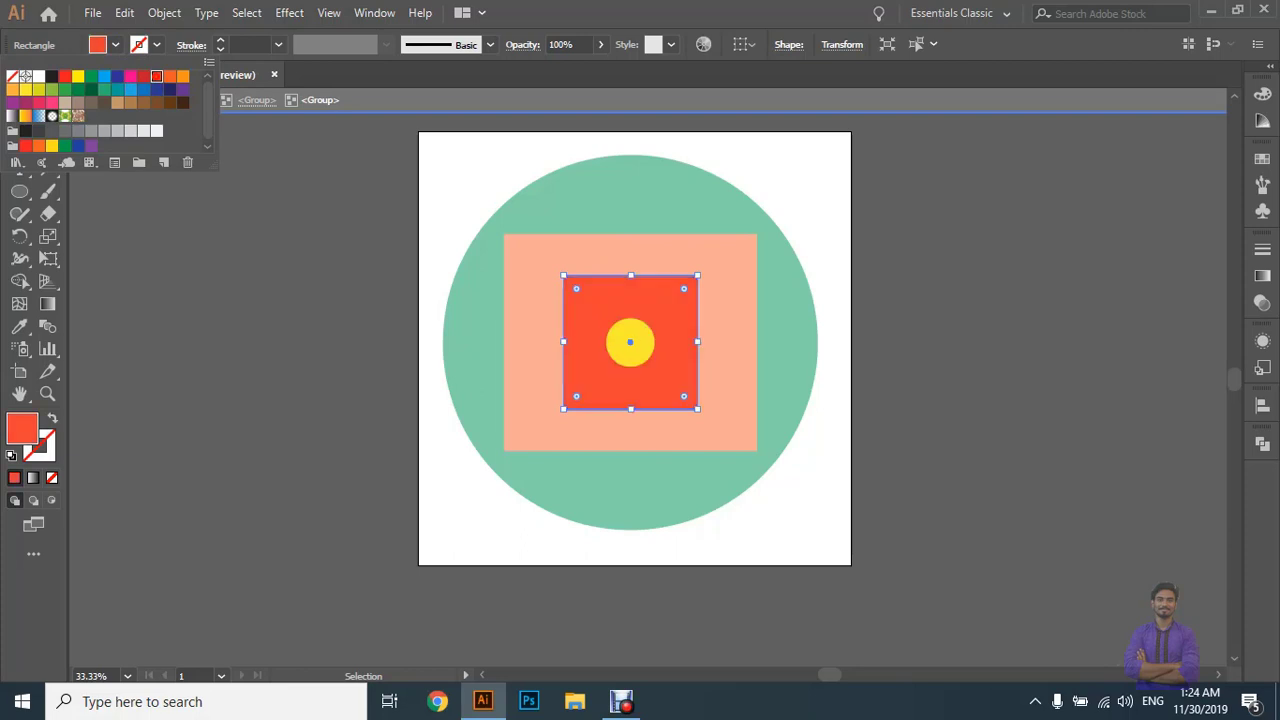
left_click(641, 343)
left_click(641, 343)
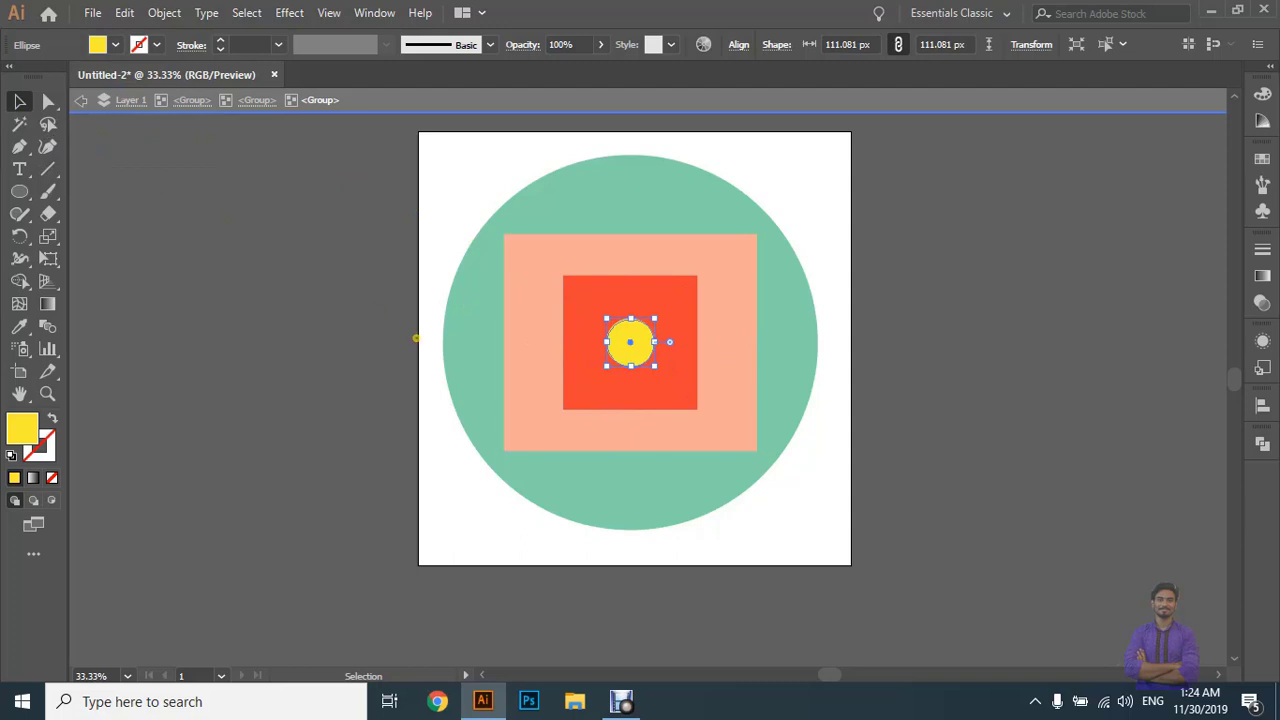
Change the inner square's fill to light blue and exit isolation mode completely.
left_click(617, 303)
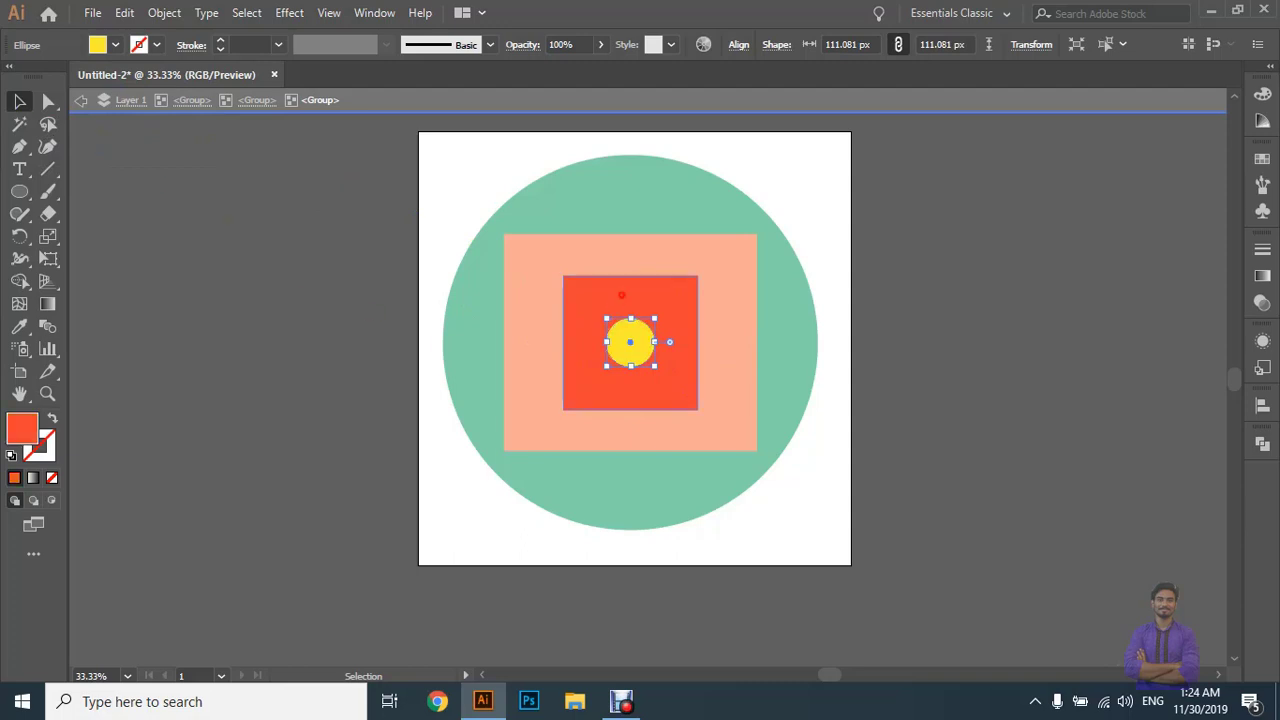
left_click(116, 46)
left_click(103, 76)
left_click(248, 439)
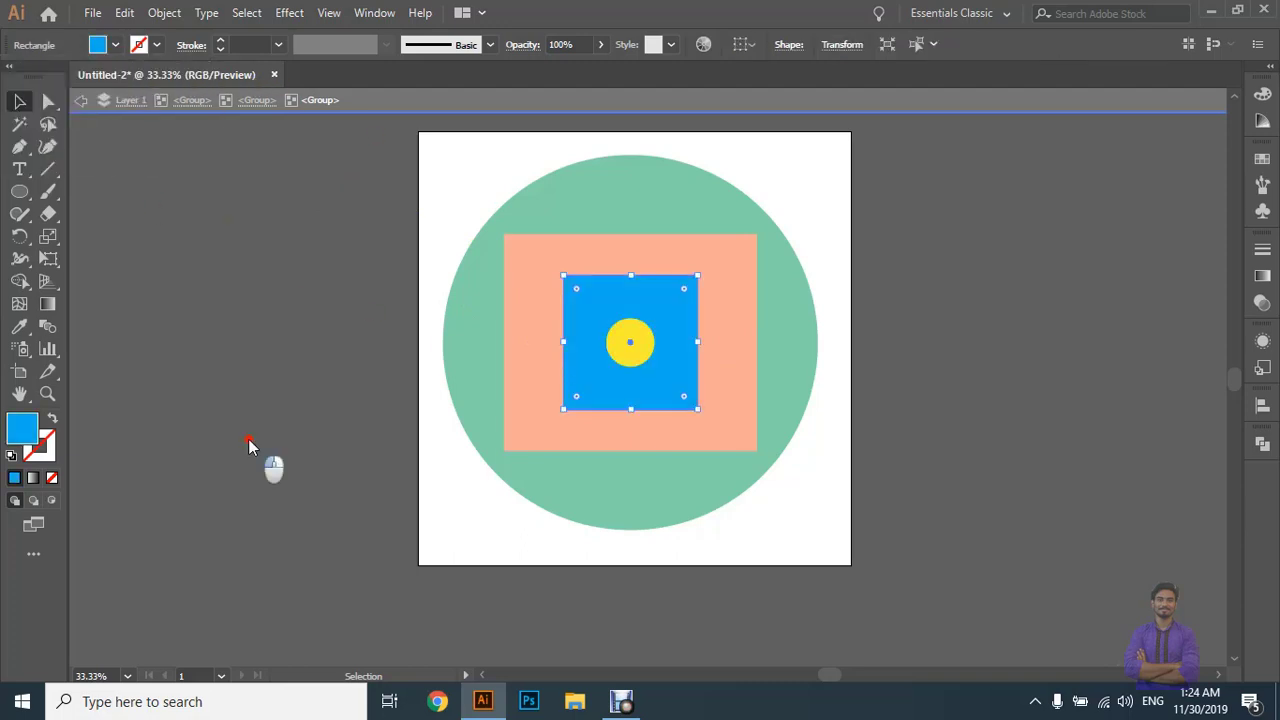
left_click(316, 383)
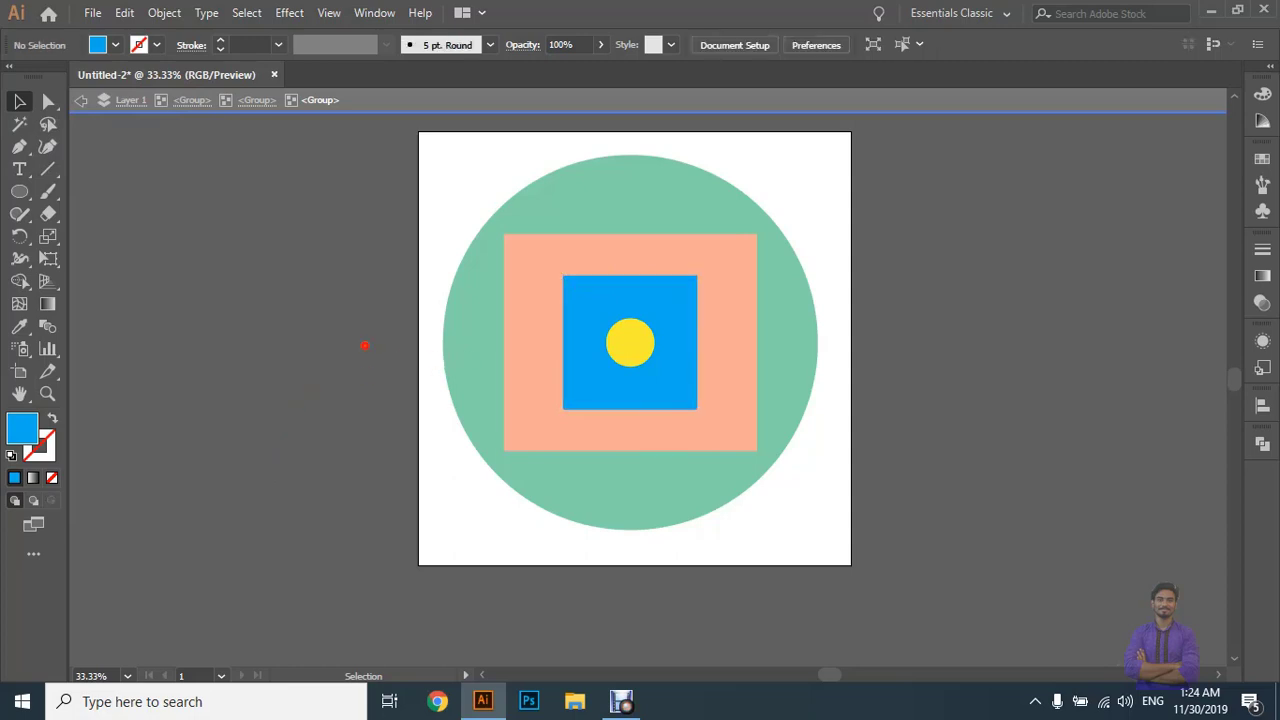
double_click(365, 347)
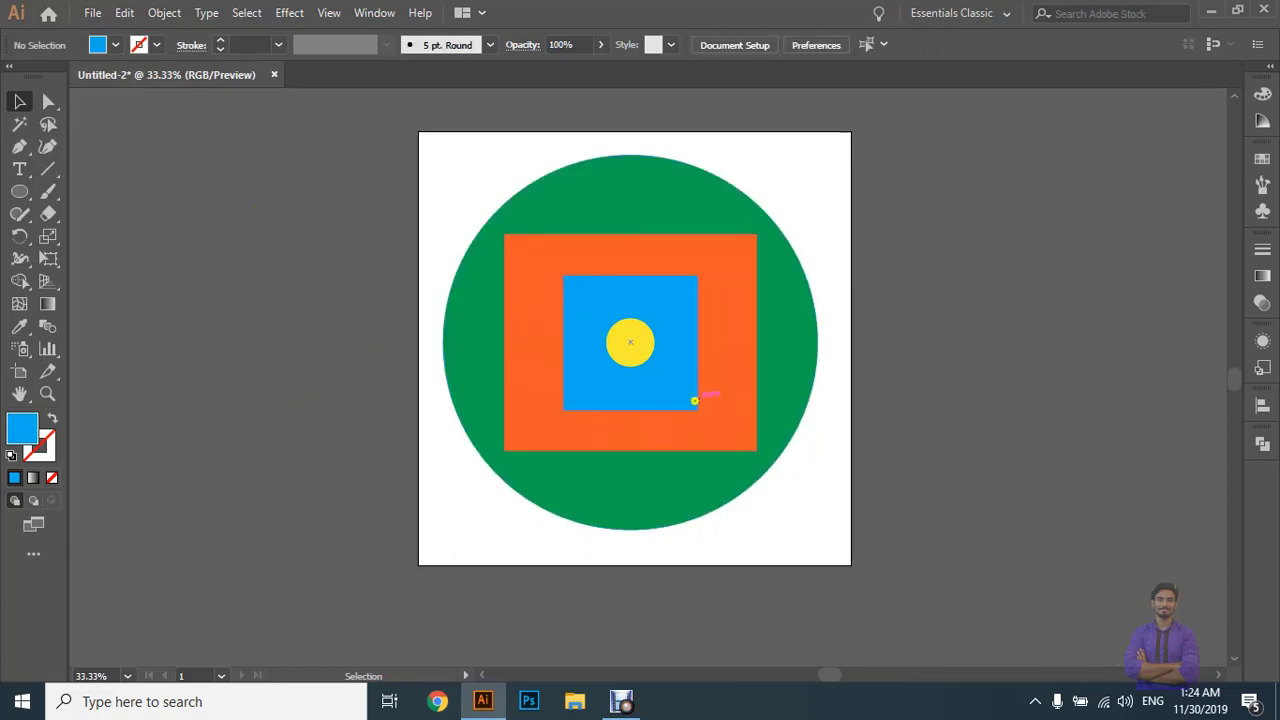
Isolate the nested groups level by level down to the innermost one, selecting the green circle and the yellow circle at their levels.
left_click(655, 312)
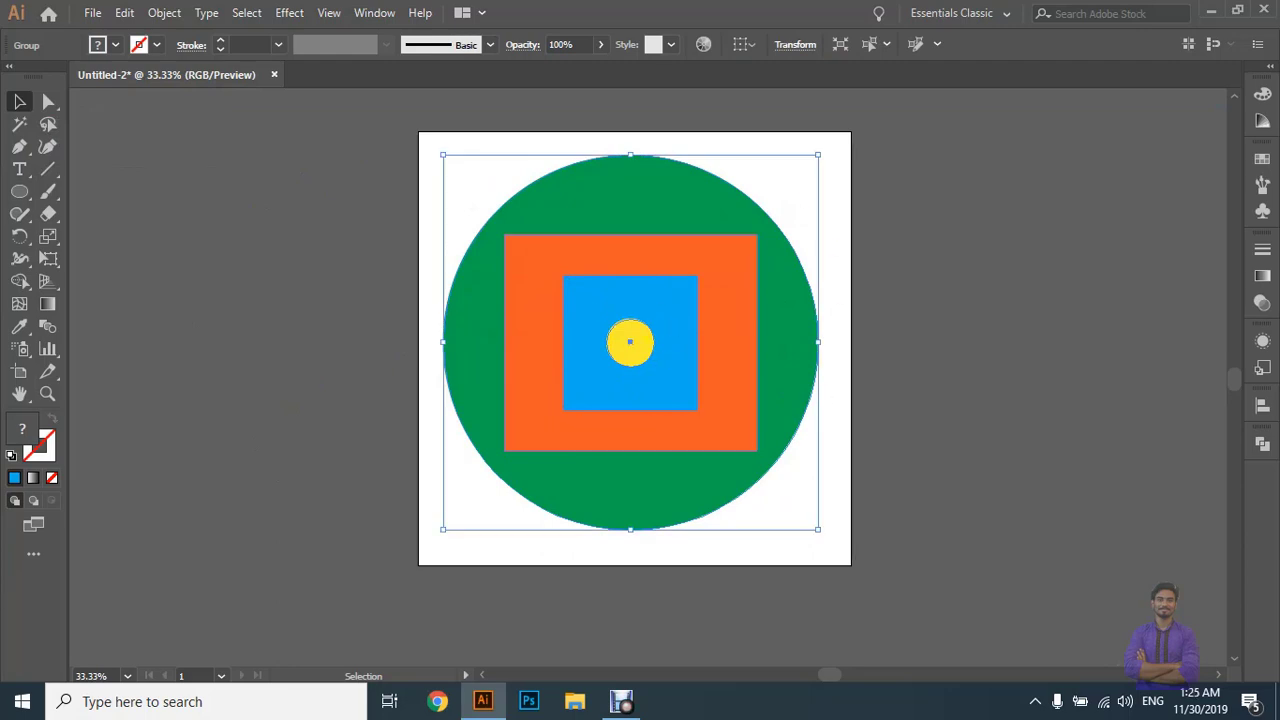
double_click(646, 338)
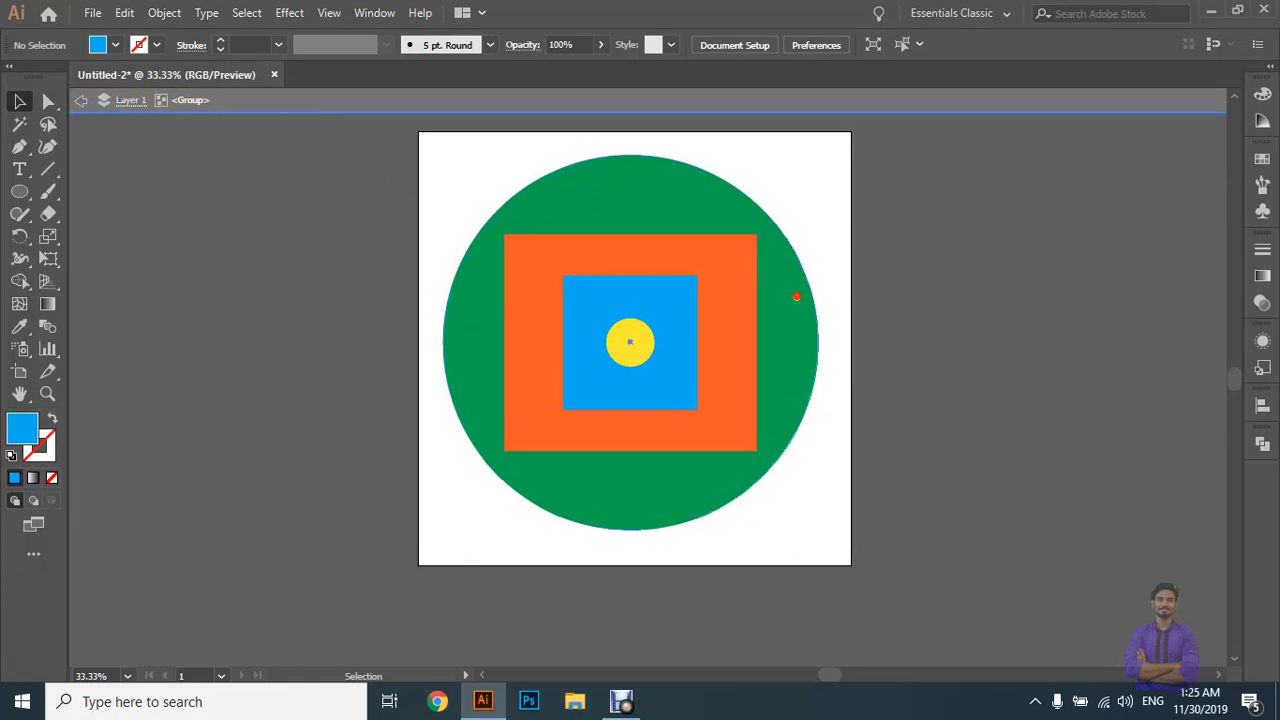
left_click(797, 296)
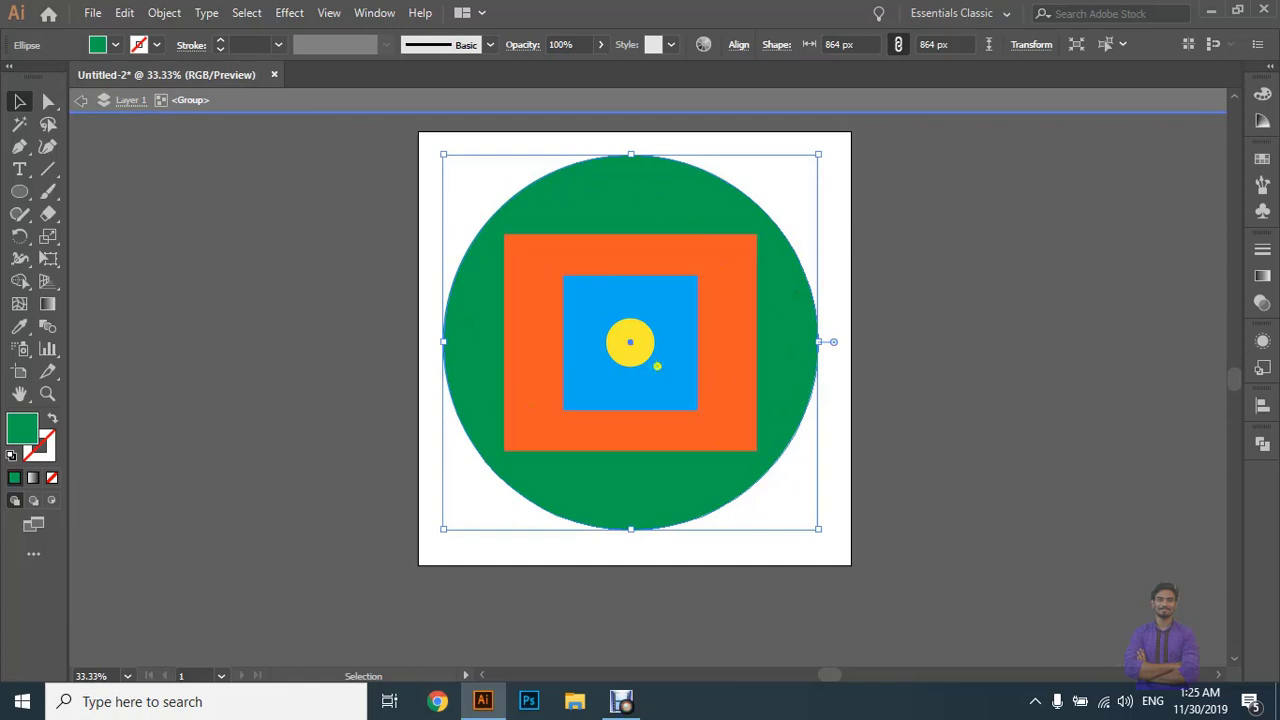
double_click(552, 300)
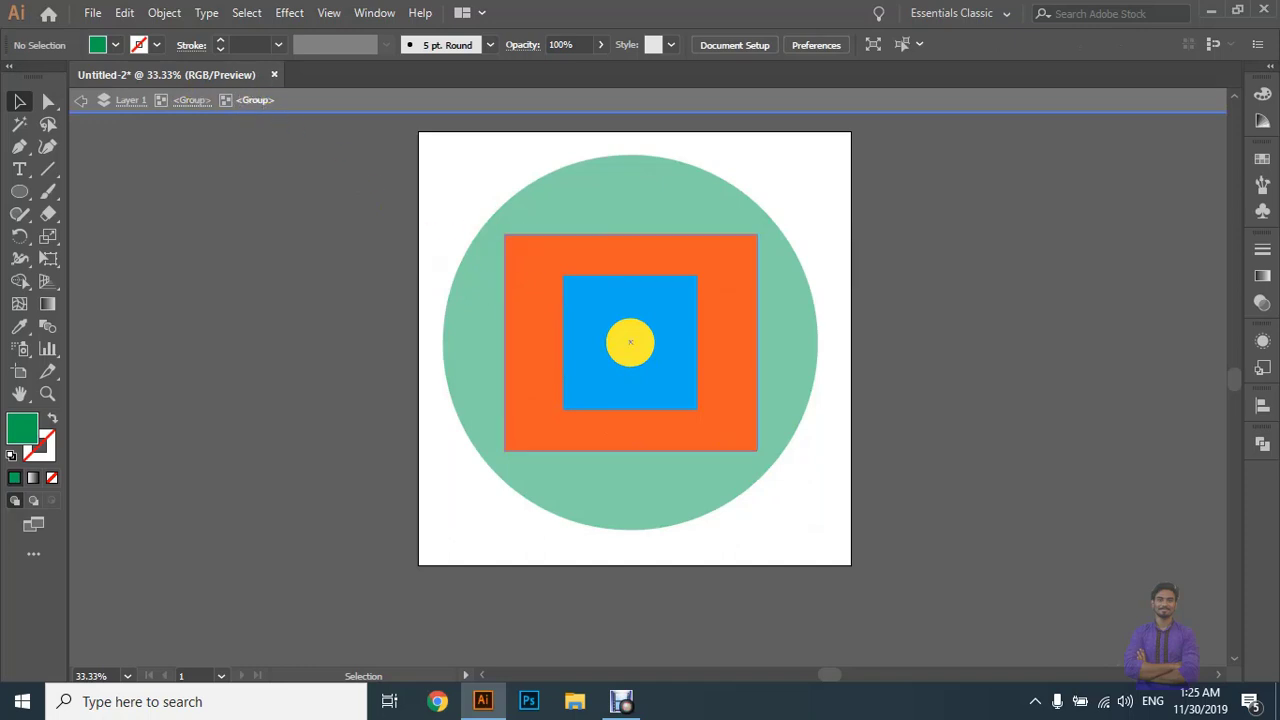
double_click(601, 282)
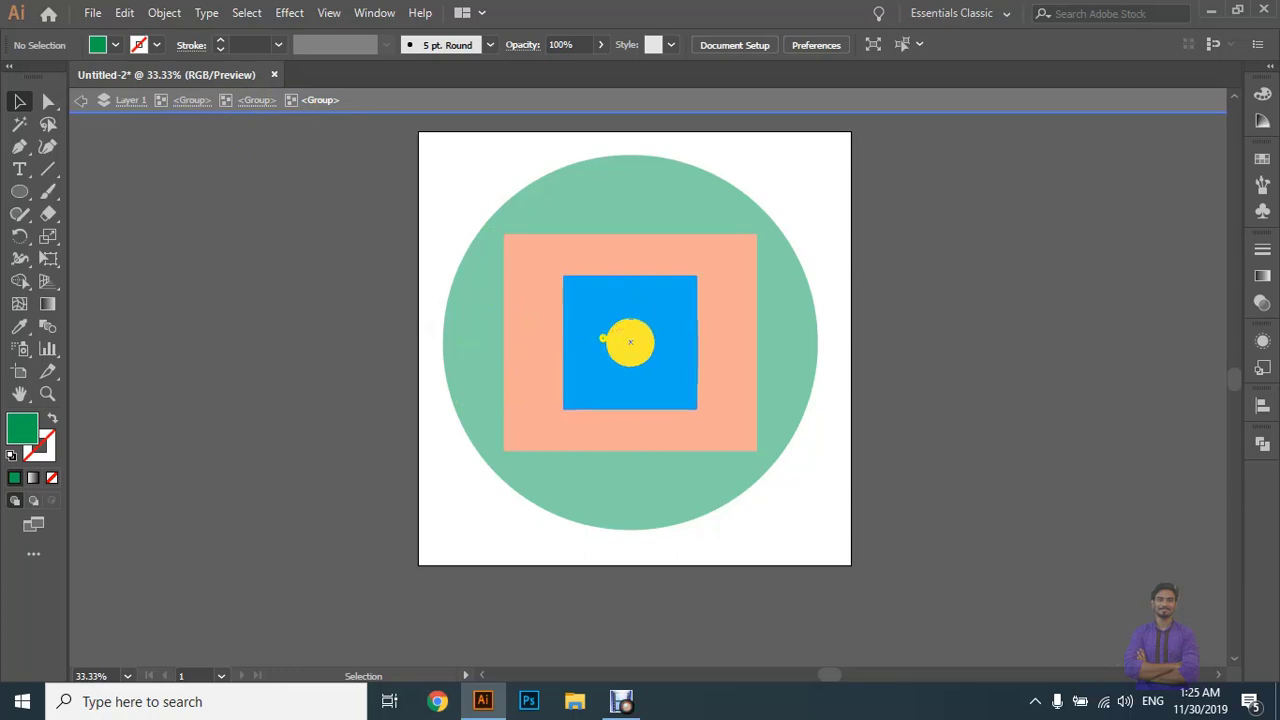
left_click(601, 336)
left_click(604, 332)
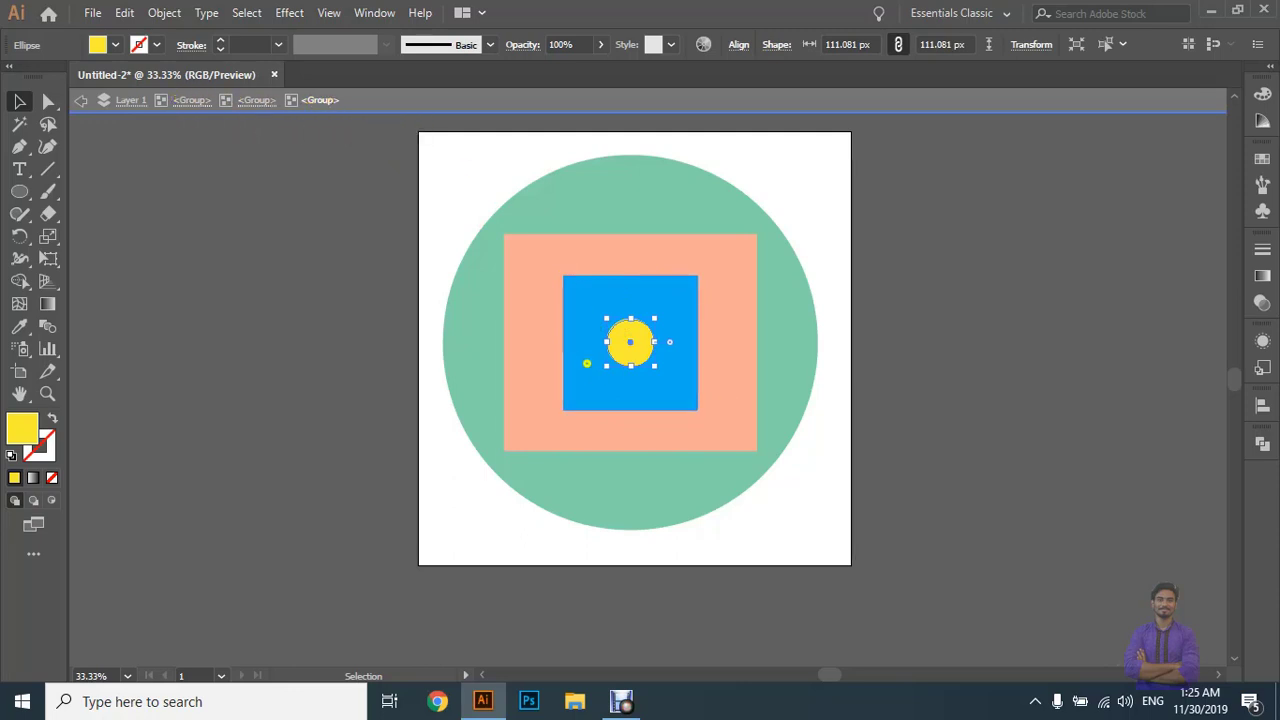
Step back out through the isolated groups one level at a time, selecting the green circle at its level, until isolation mode is closed.
left_click(81, 101)
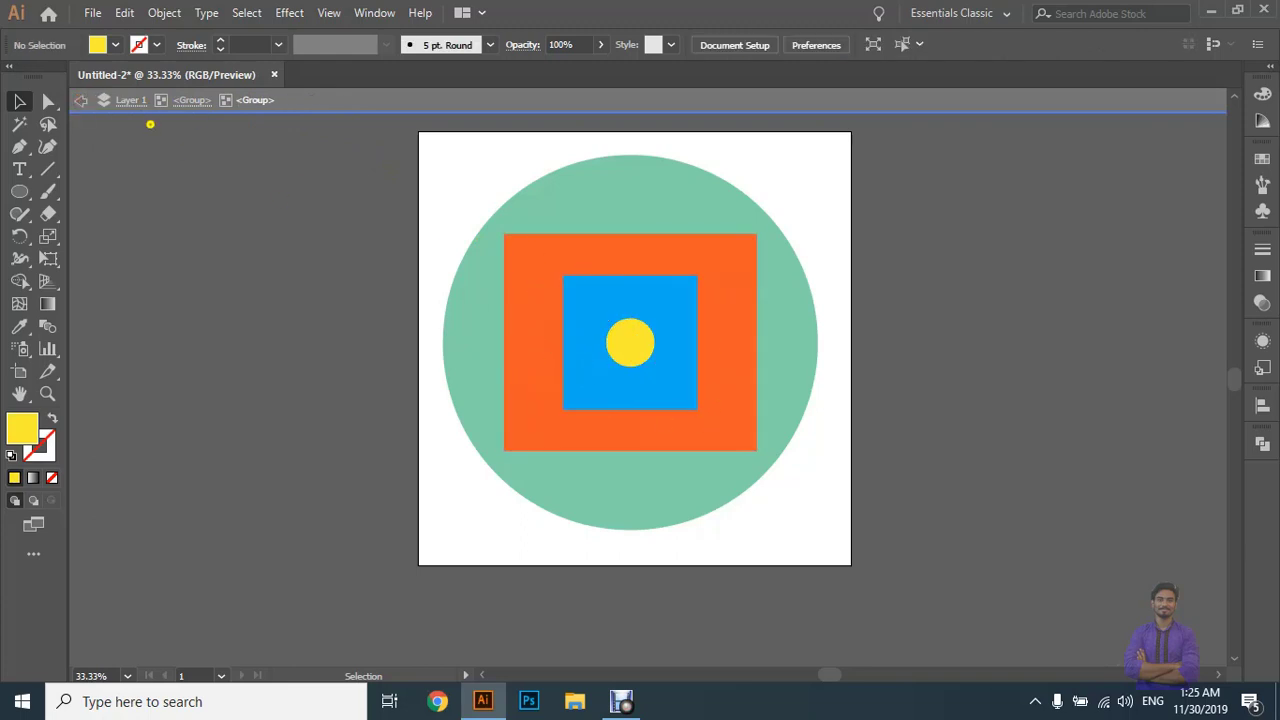
left_click(81, 101)
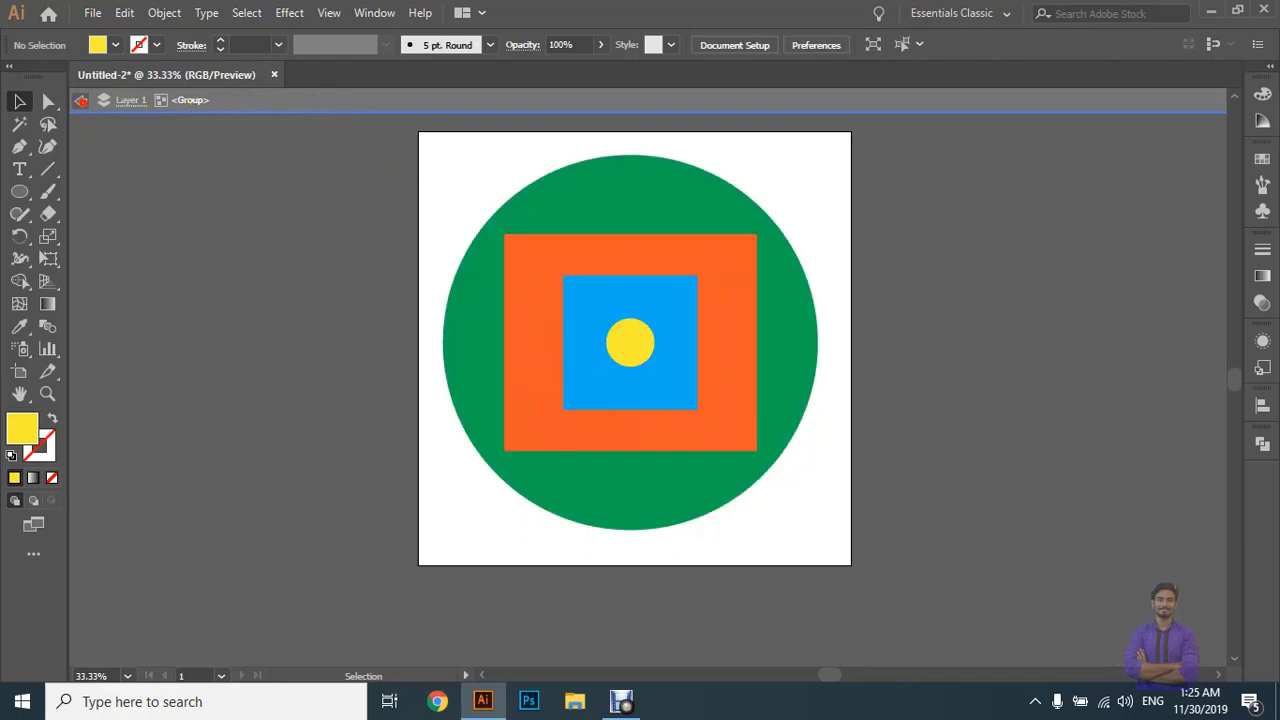
left_click(547, 213)
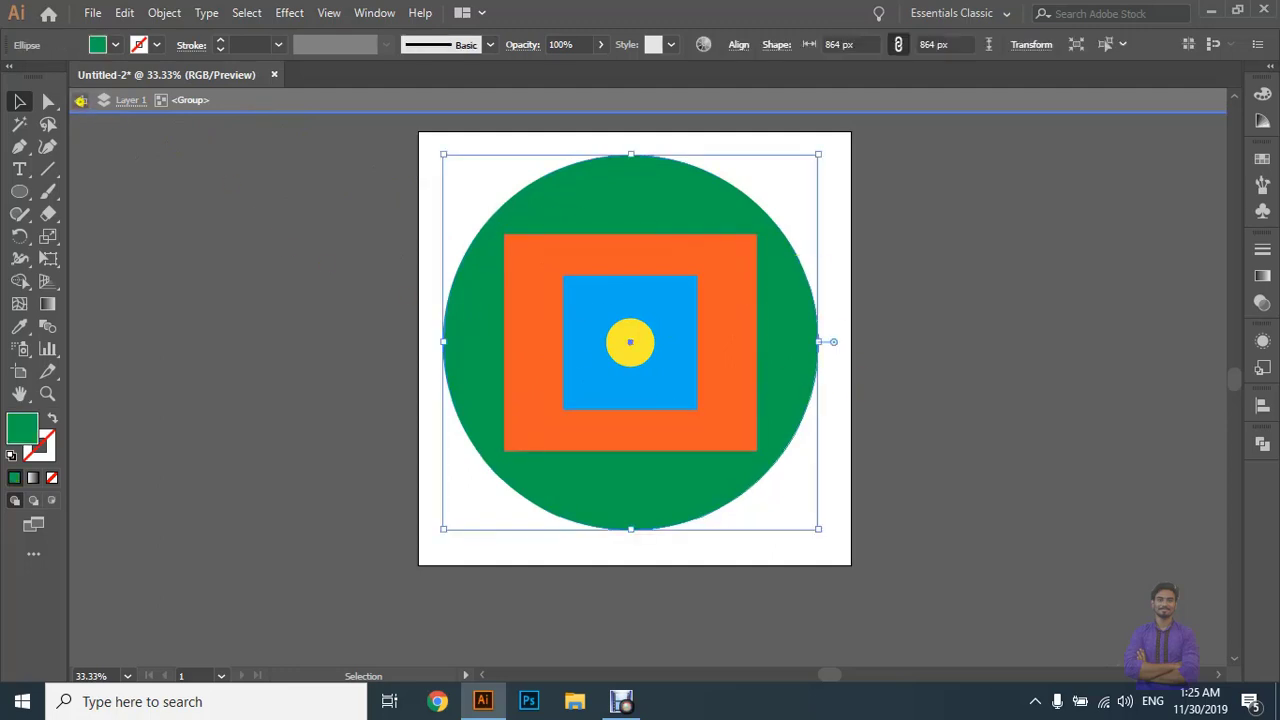
left_click(81, 100)
left_click(81, 100)
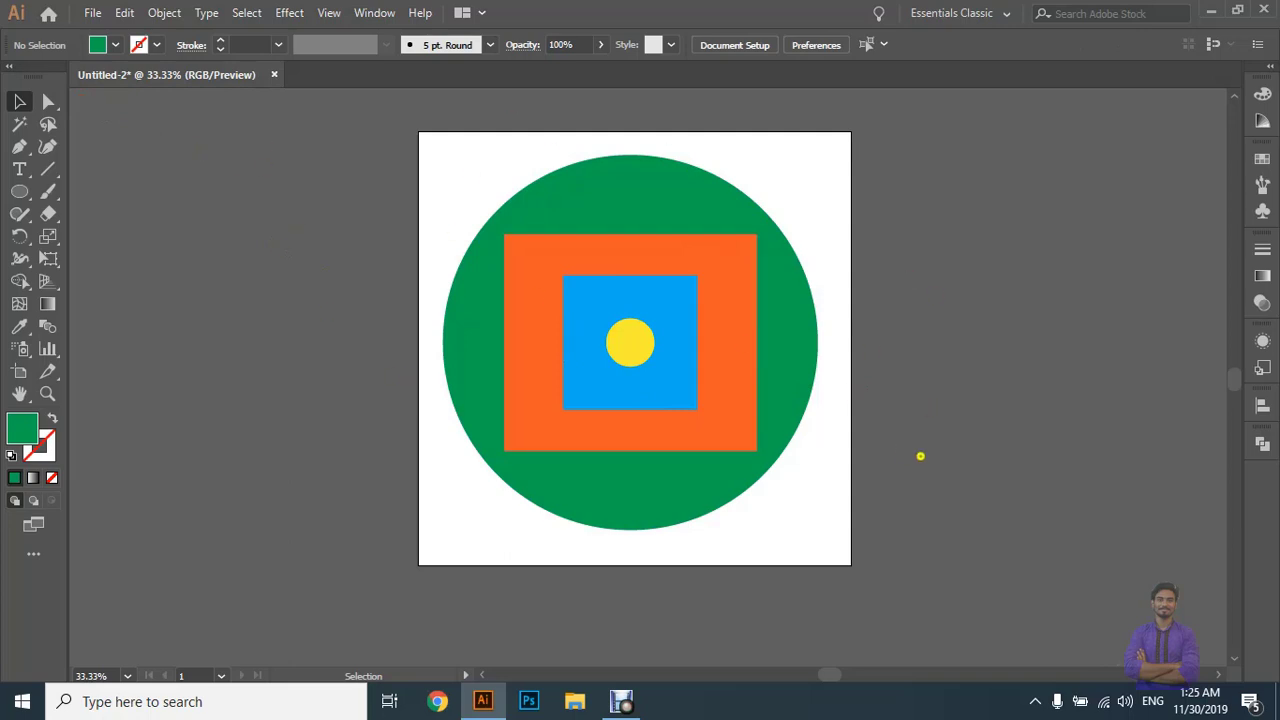
Isolate the nested groups down to the yellow circle and exit isolation mode completely.
double_click(616, 327)
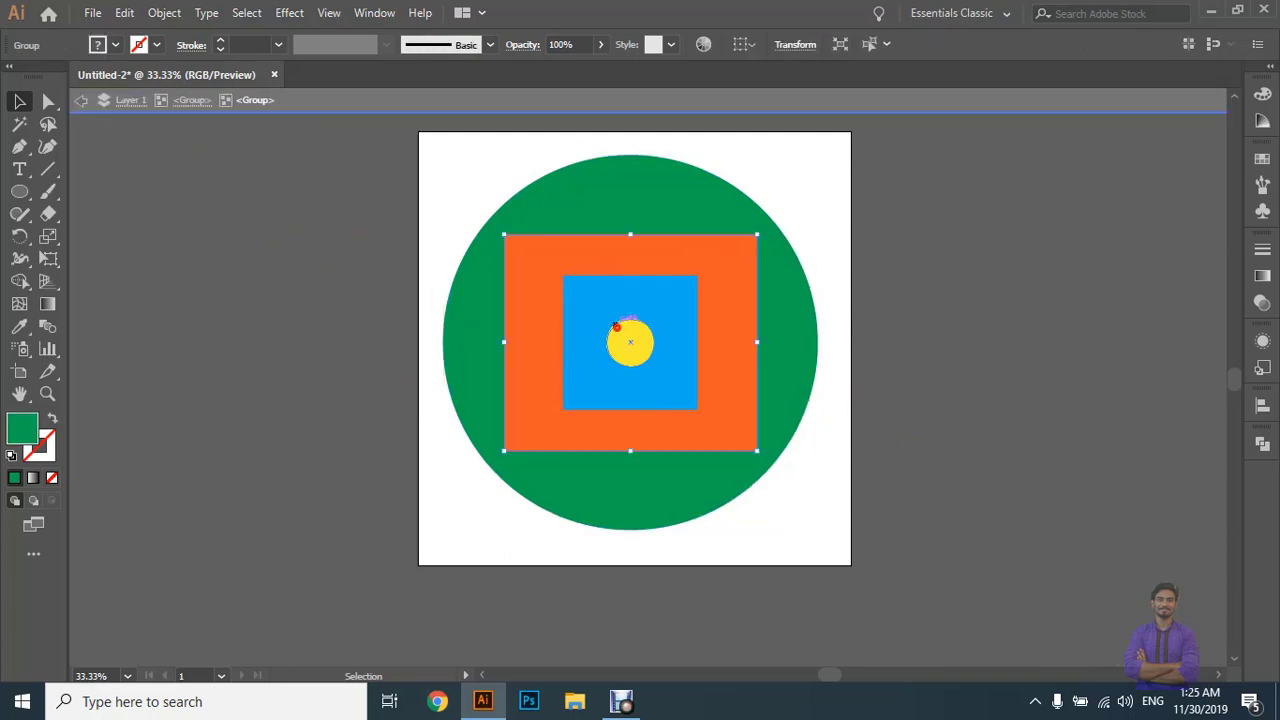
double_click(616, 327)
double_click(616, 327)
double_click(616, 327)
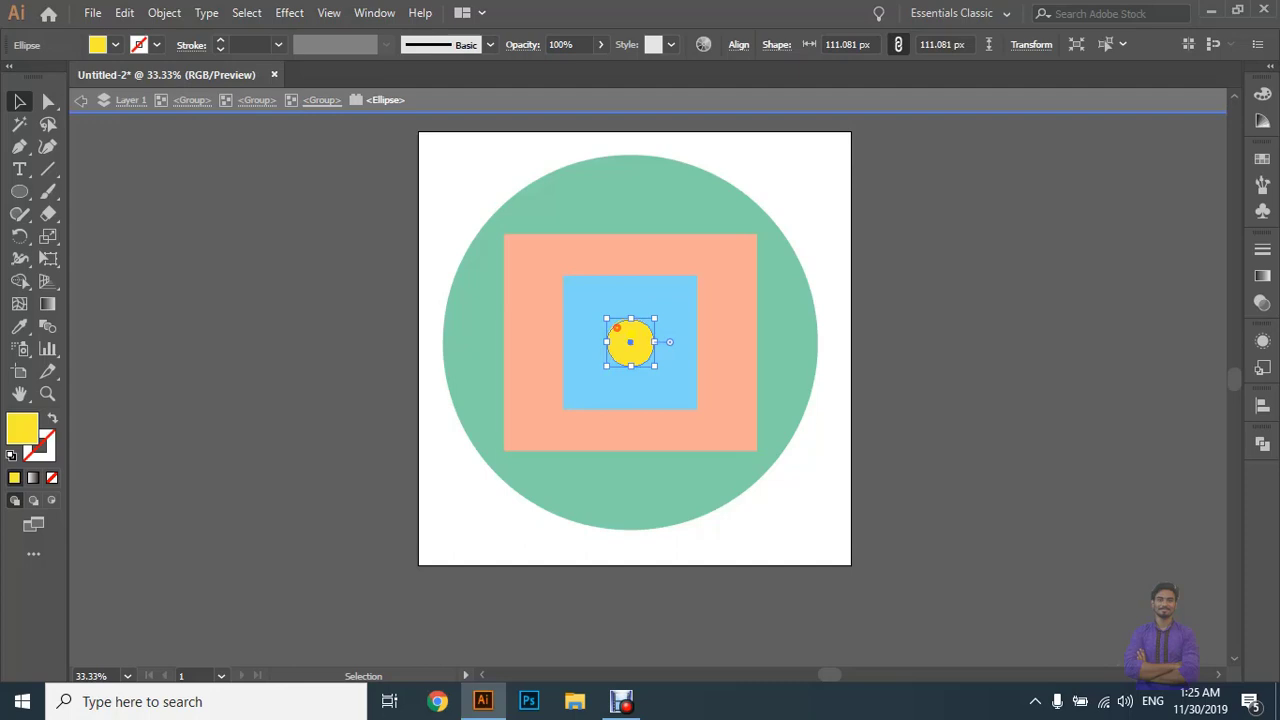
double_click(1015, 305)
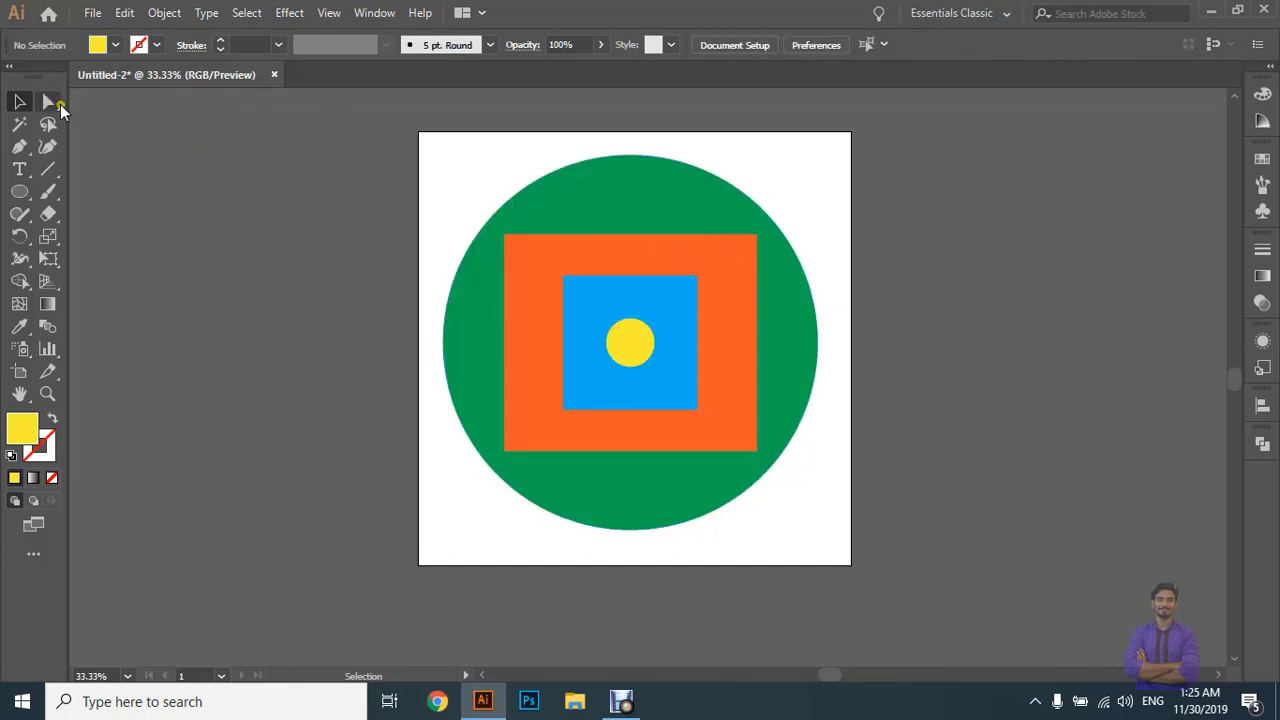
With Group Selection, select the yellow circle, blue square, orange rectangle and green circle individually, one after another.
left_click_drag(60, 108, 190, 119)
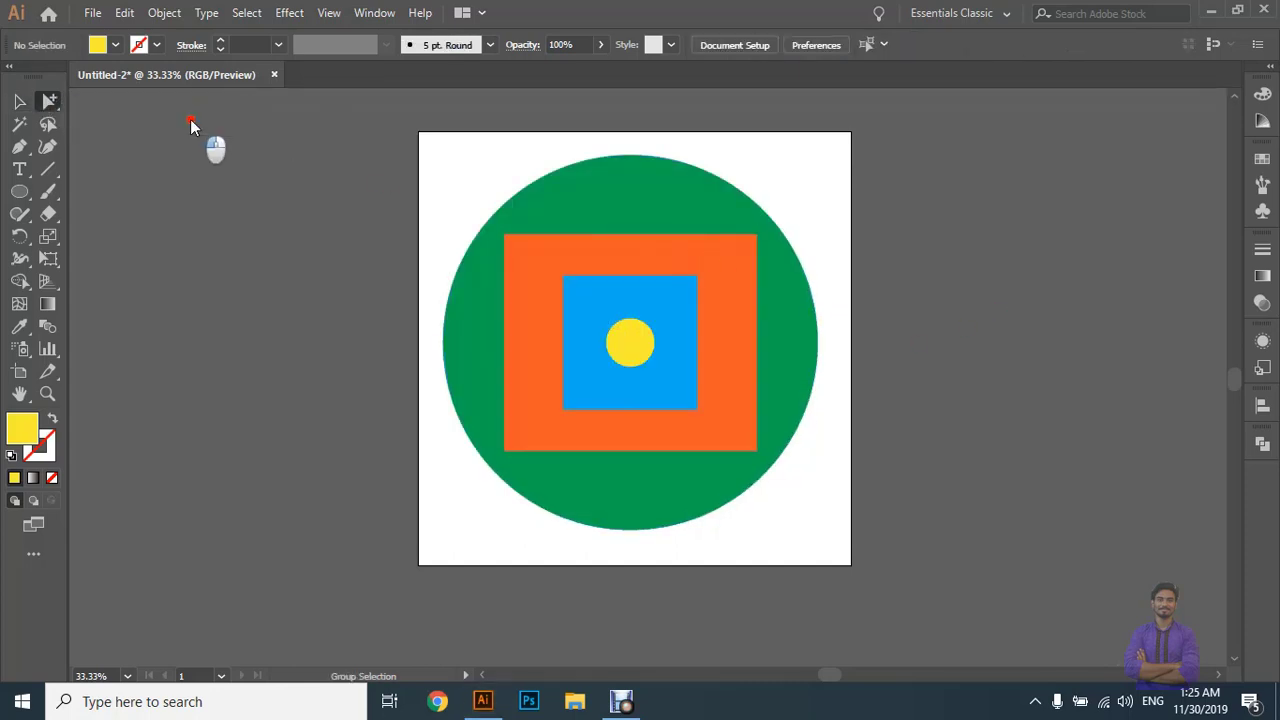
left_click(643, 341)
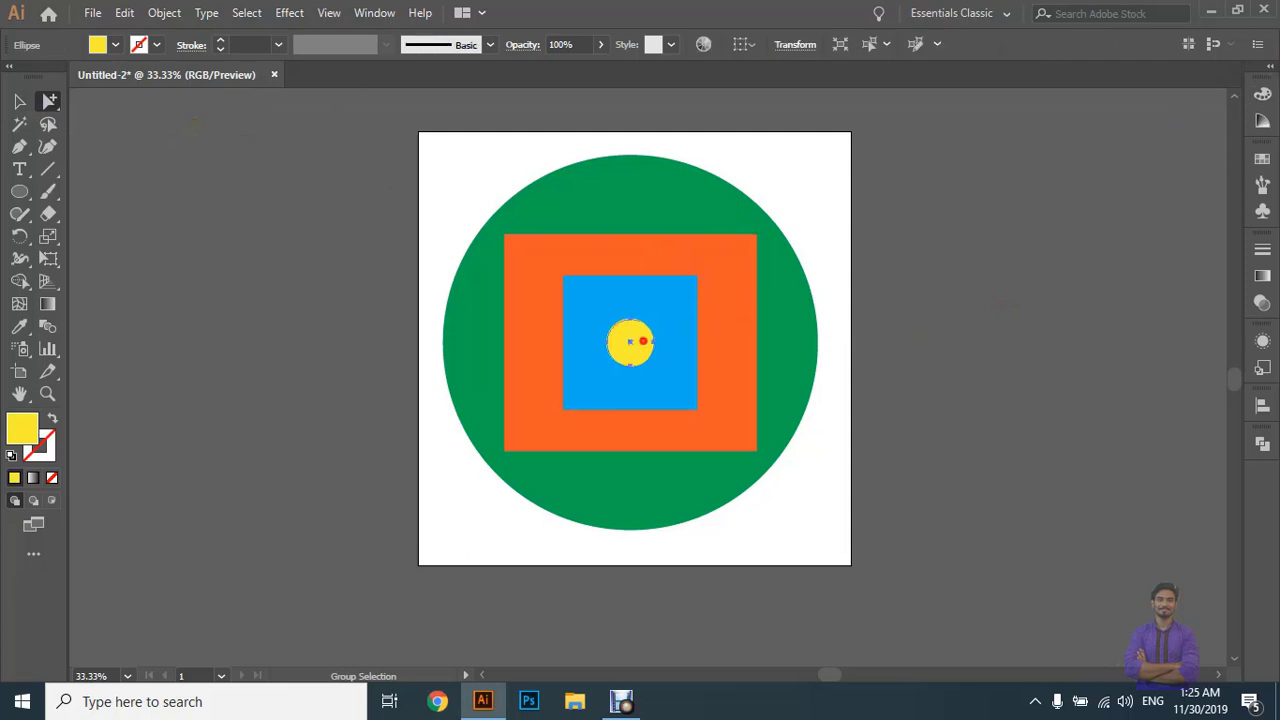
left_click(689, 328)
left_click(729, 291)
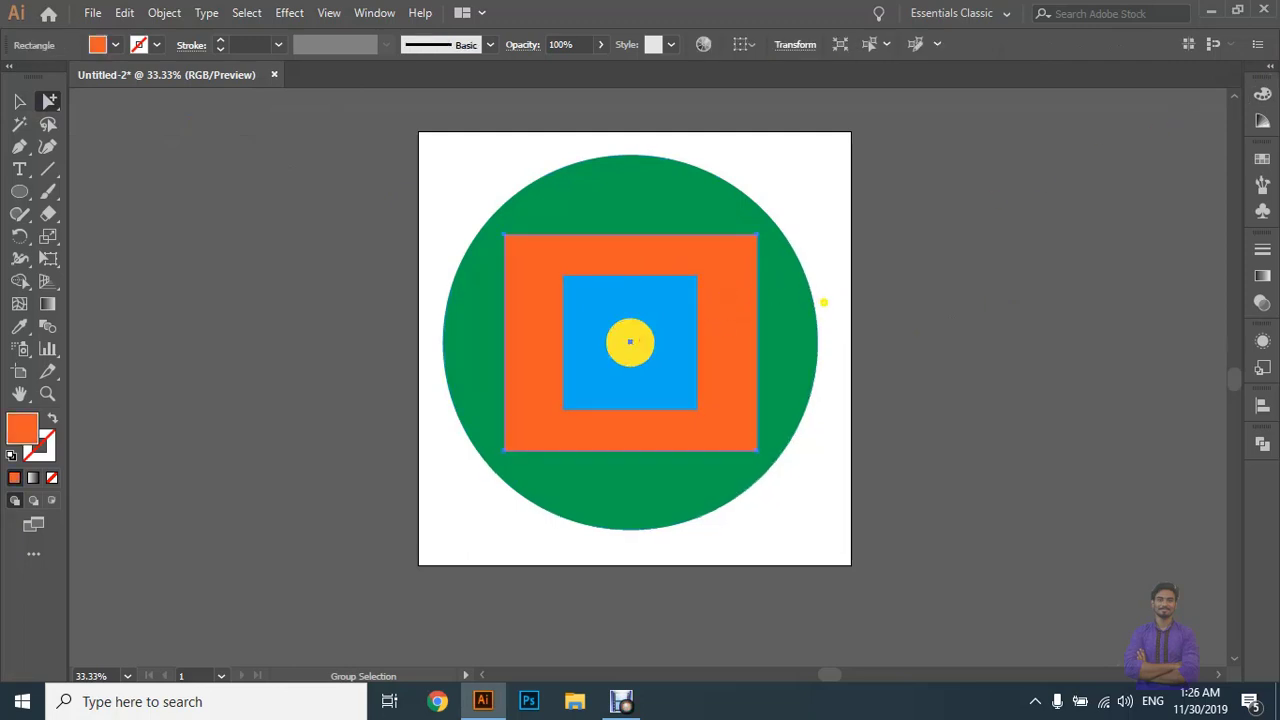
left_click(824, 302)
left_click(799, 317)
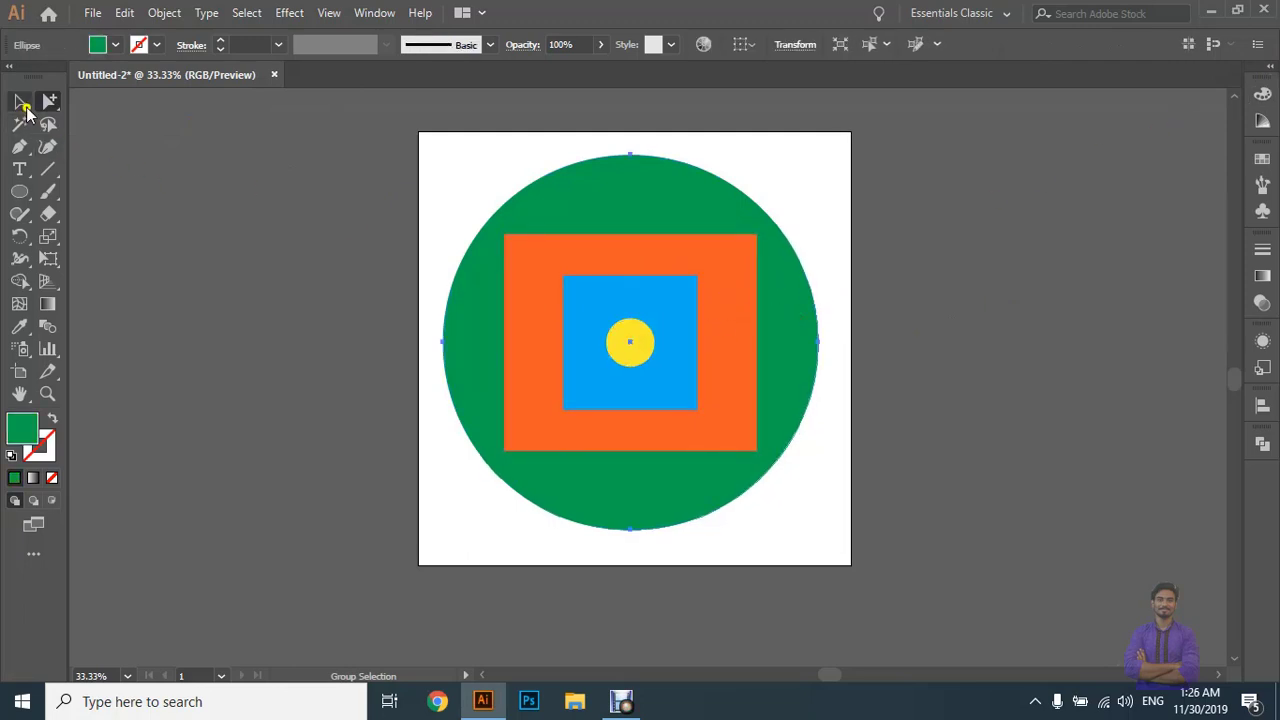
Select the whole nested group with the Selection tool, rotate it slightly clockwise, and undo the change.
left_click(48, 101)
left_click(95, 102)
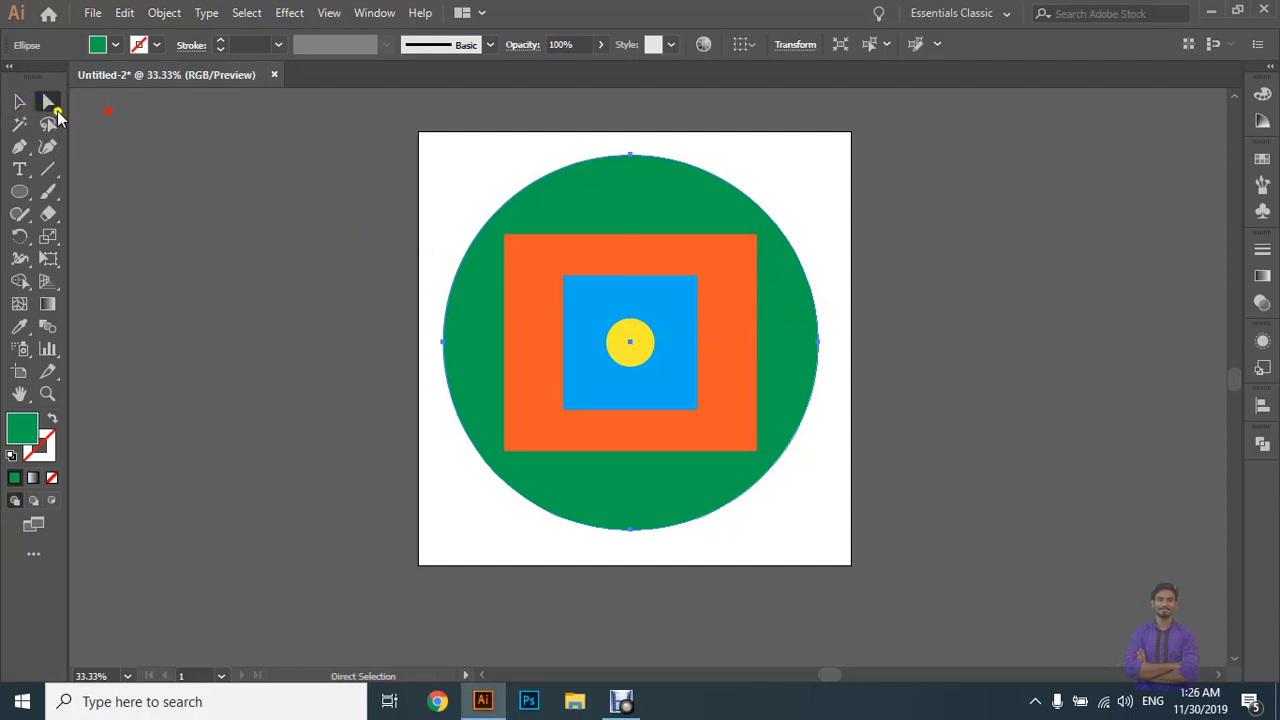
left_click(24, 104)
left_click(183, 191)
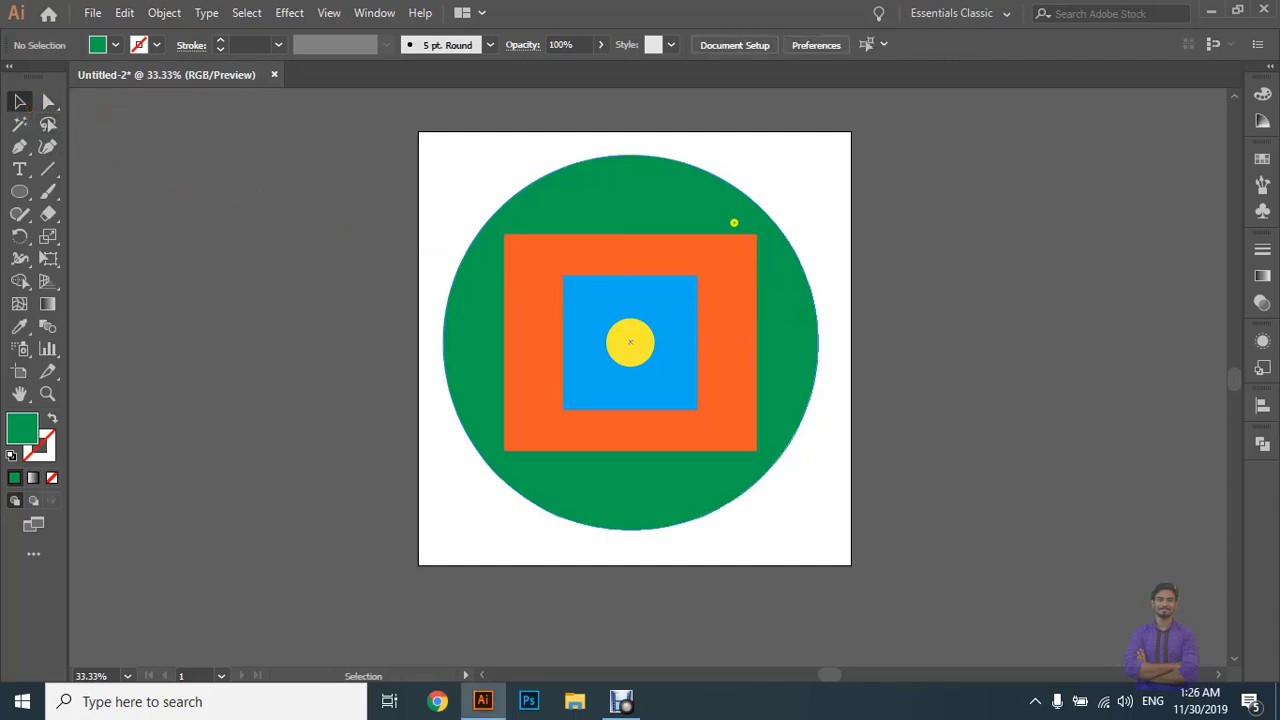
left_click(734, 221)
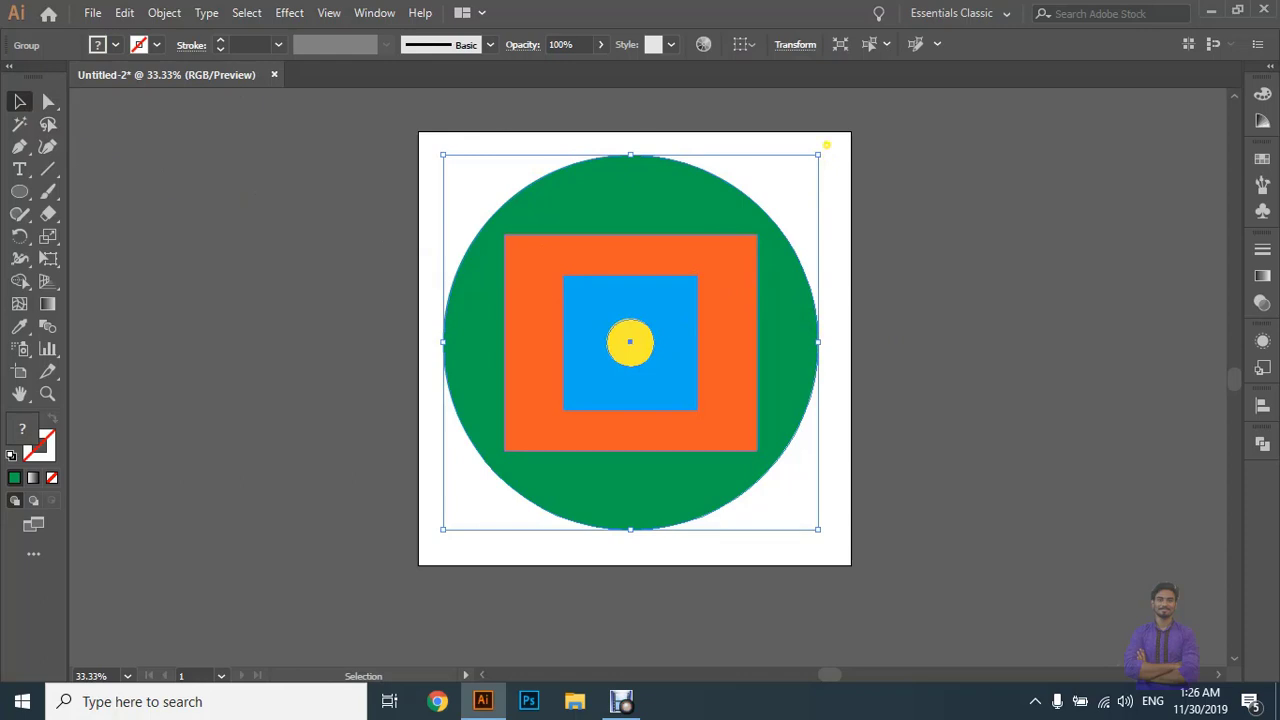
left_click(824, 147)
left_click(817, 150)
left_click_drag(817, 150, 853, 179)
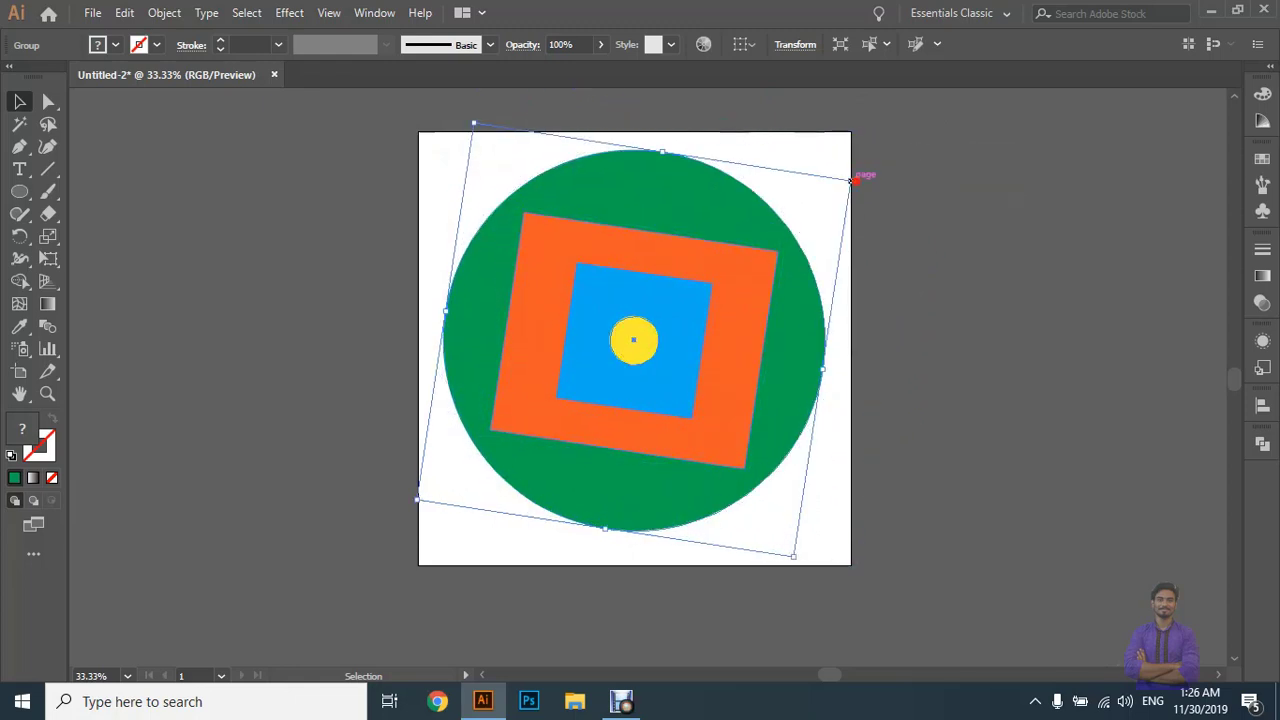
key("ctrl+z")
key("ctrl+z")
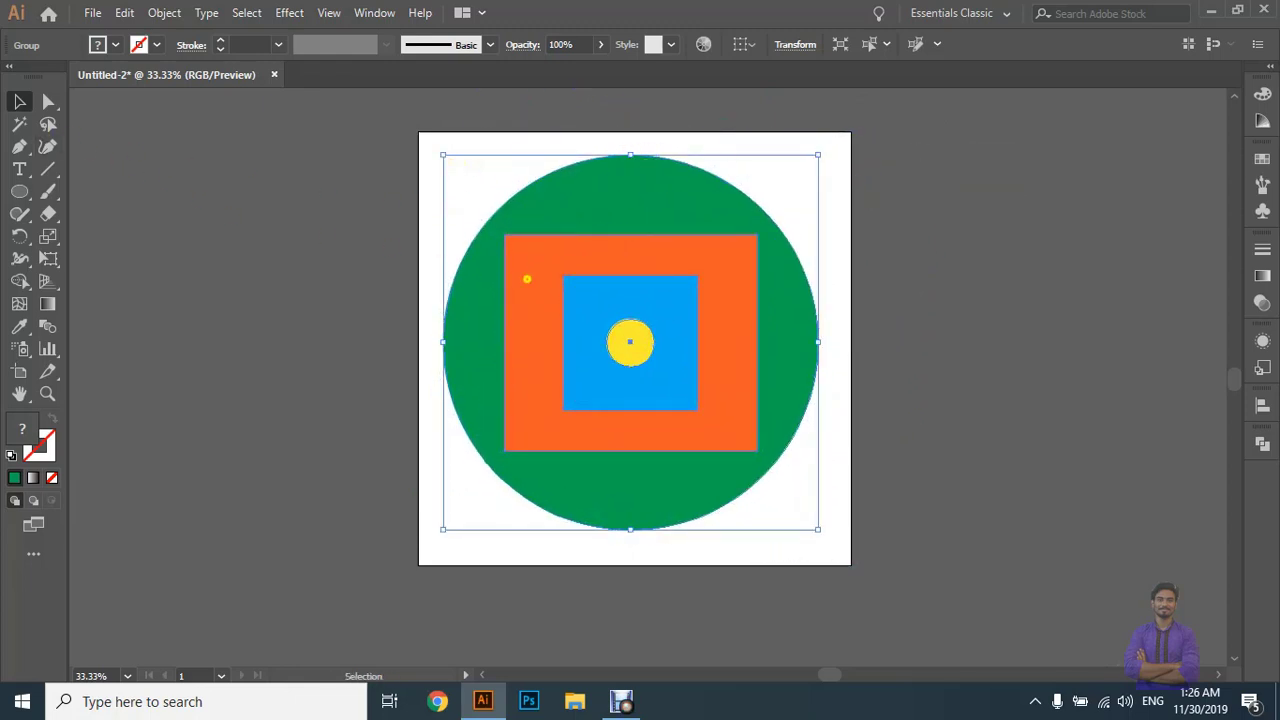
Draw a green square about 481 px wide with the Rectangle tool, outside the artboard beside the nested shapes.
left_click(314, 307)
left_click_drag(19, 191, 90, 191)
left_click_drag(263, 193, 472, 401)
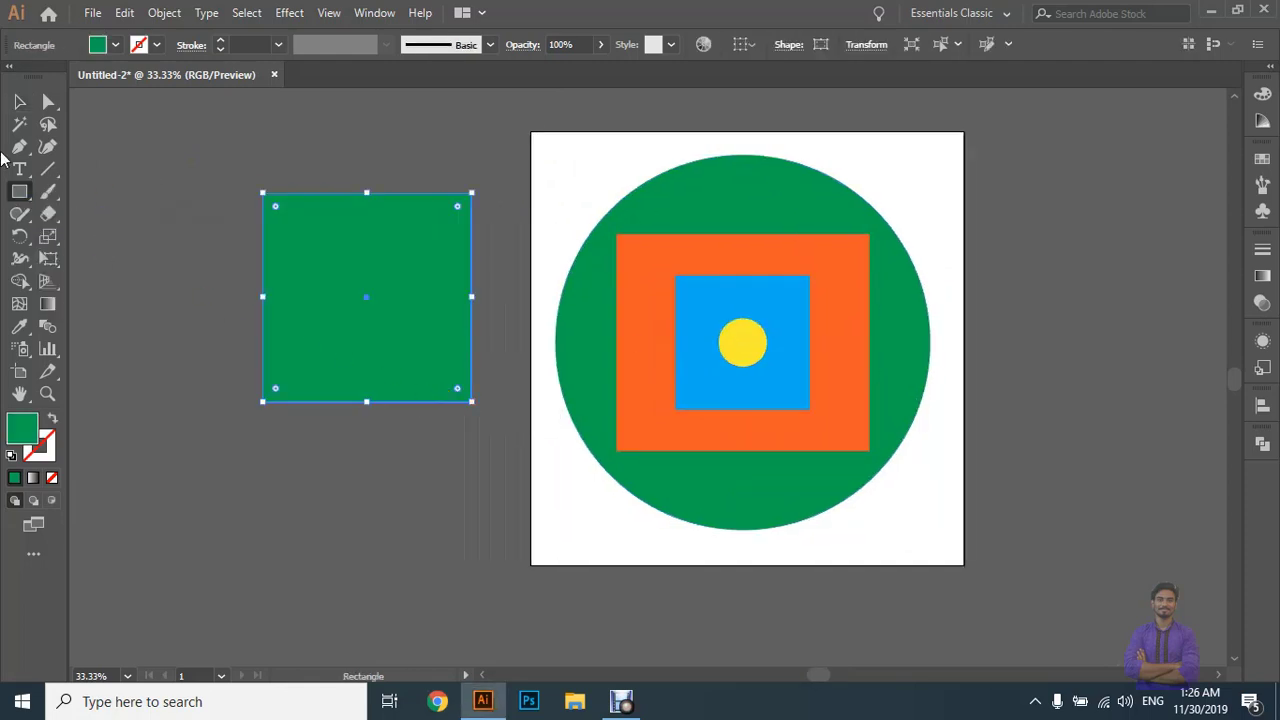
Try adjusting the green square's live corners slightly and undo the change.
left_click(17, 104)
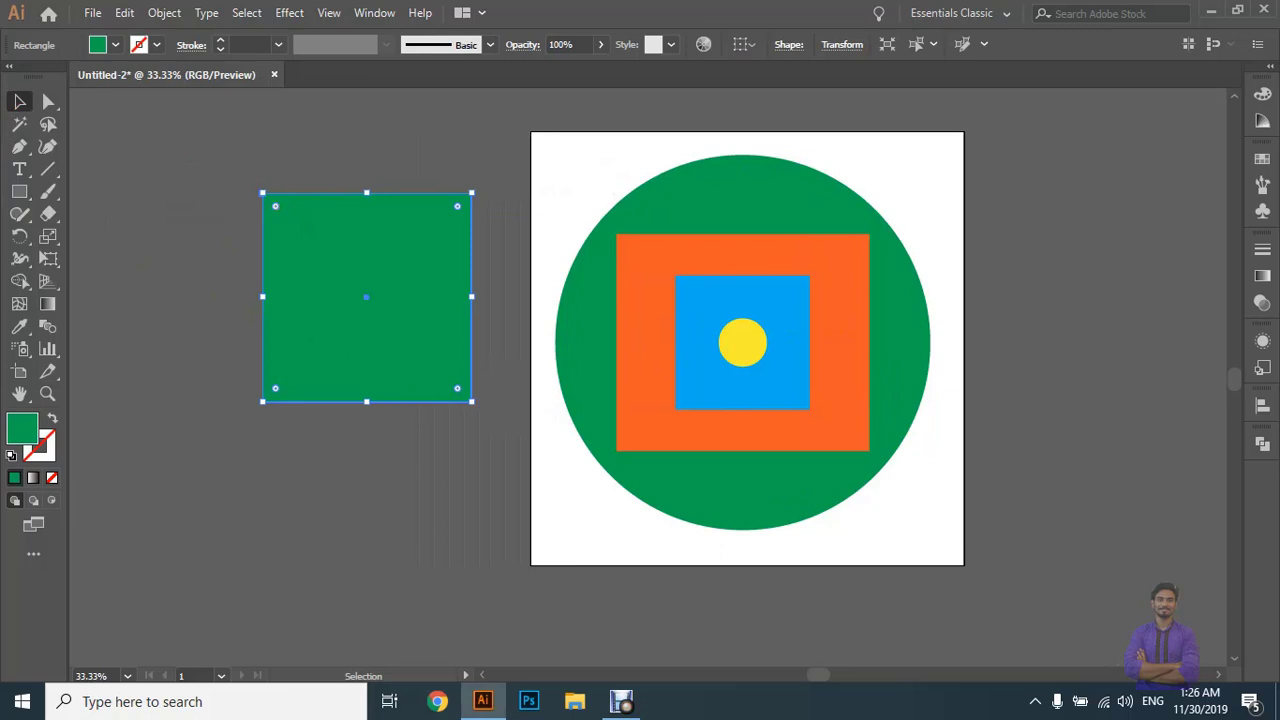
mouse_move(276, 207)
left_mouse_down()
mouse_move(360, 294)
mouse_move(281, 213)
left_mouse_up()
key("ctrl+z")
key("ctrl+z")
With Direct Selection, pull the square's top-left corner anchor outward and down, move the top-right anchor down, and undo both moves.
scroll(288, 228, "up", 2)
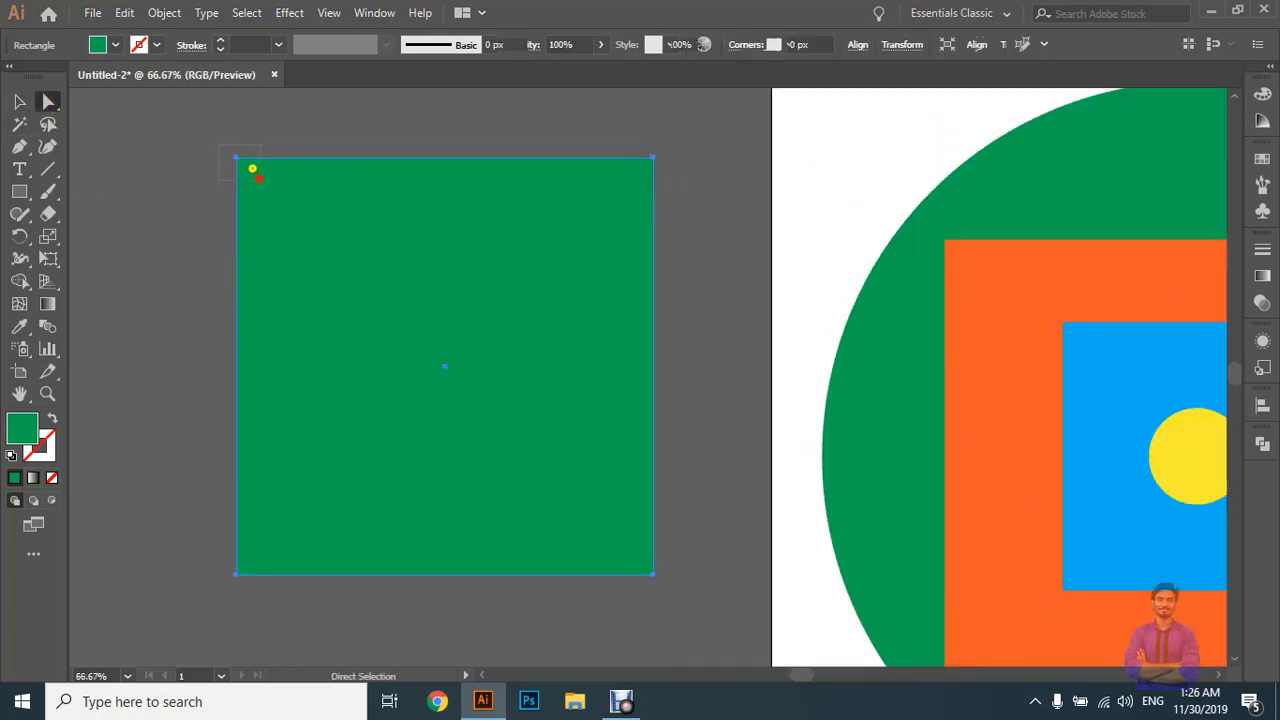
left_click_drag(236, 157, 165, 304)
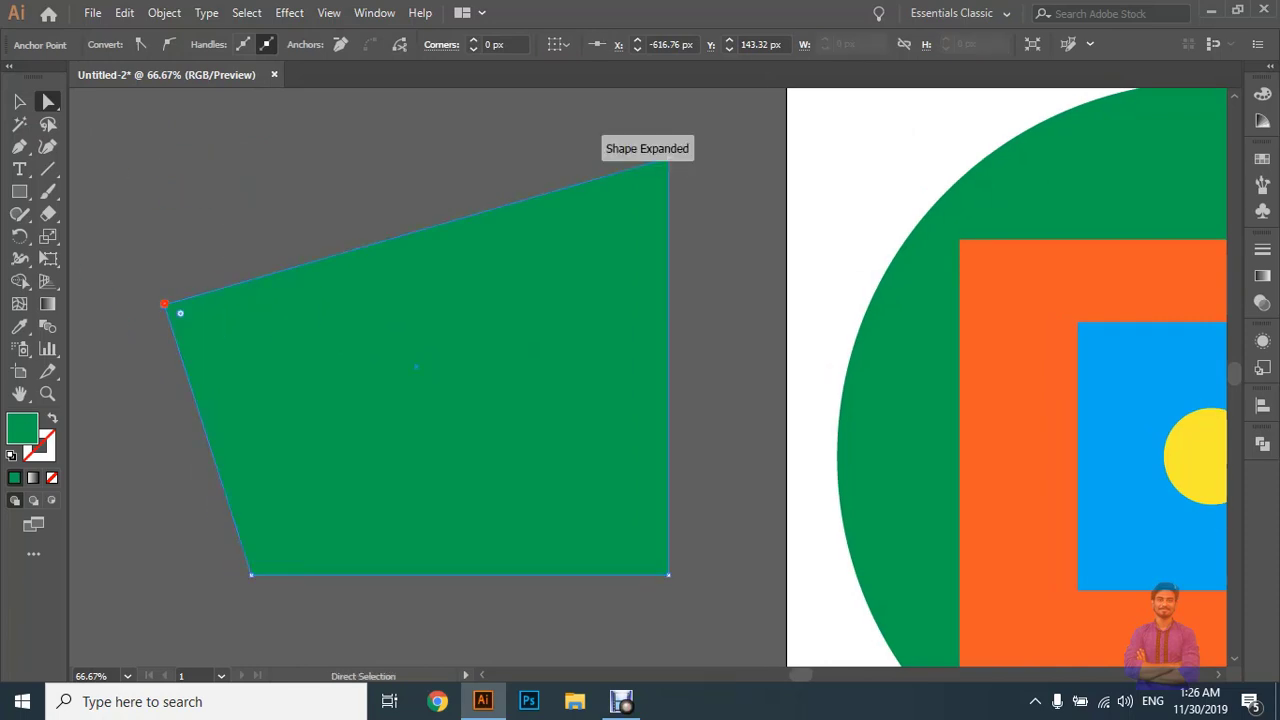
left_click(665, 157)
left_click_drag(665, 157, 708, 331)
key("ctrl+z")
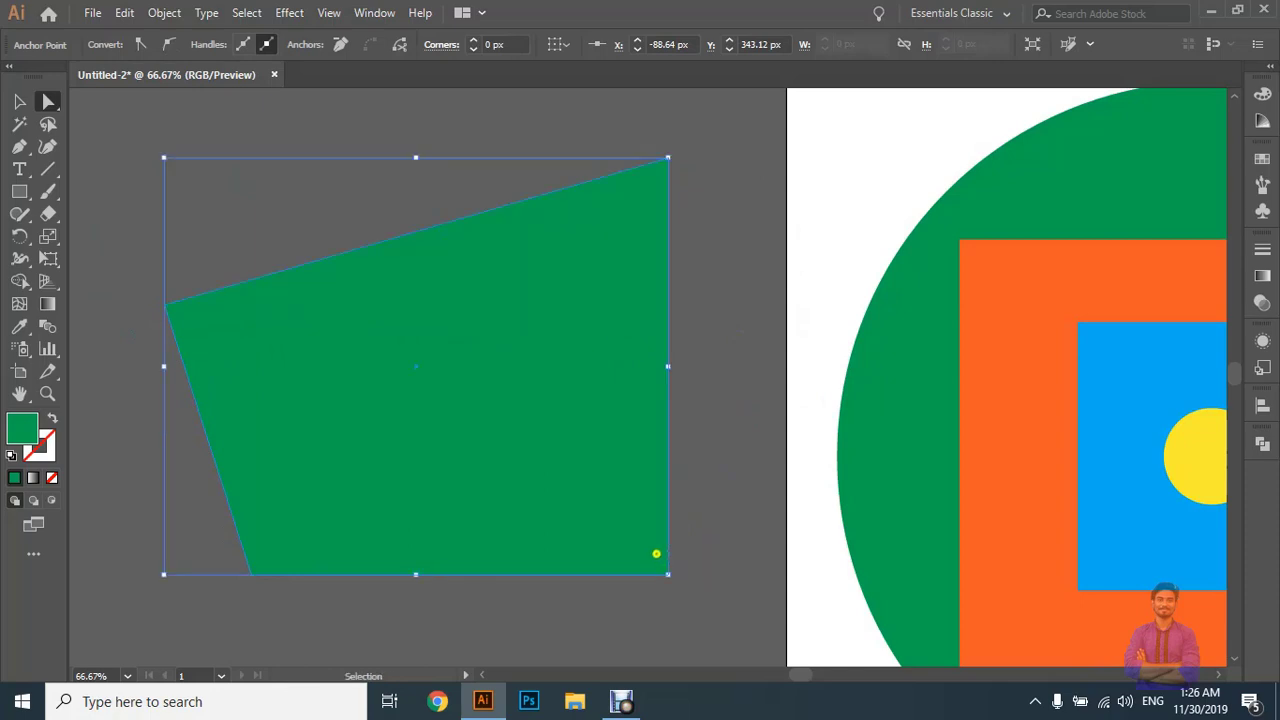
key("ctrl+z")
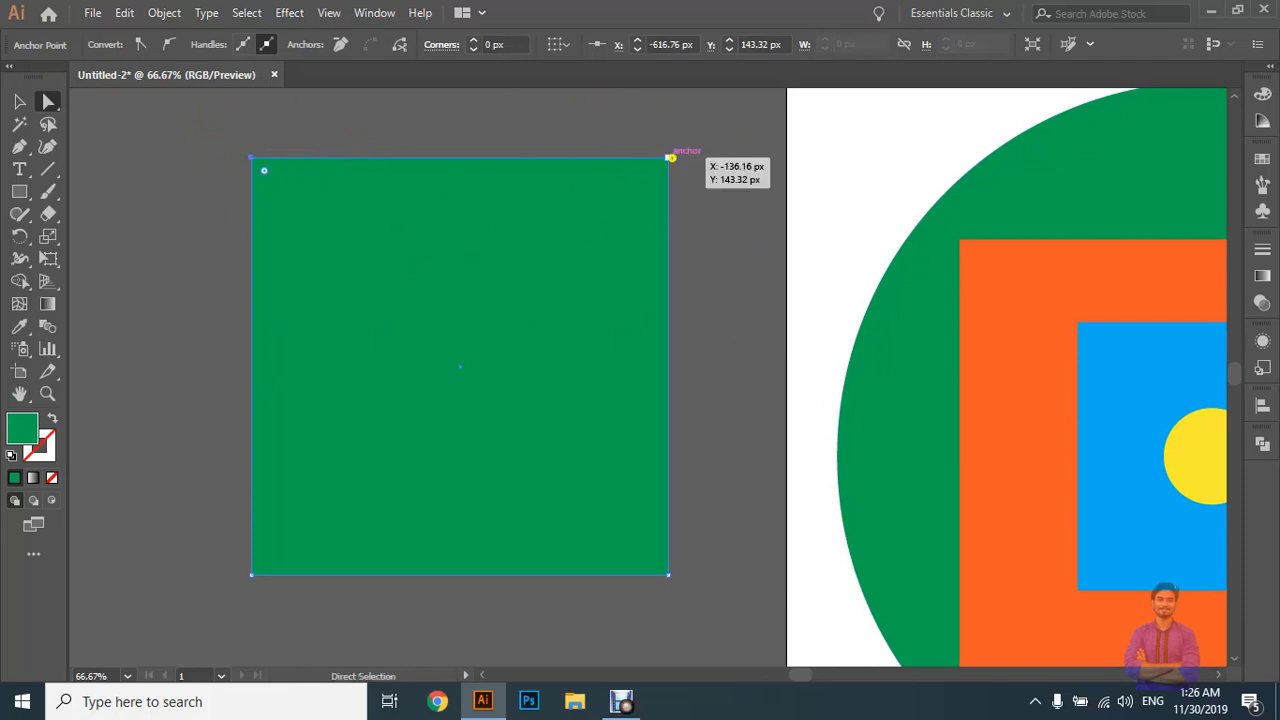
Select the square's two top corner anchors, shift them left to slant it into a parallelogram, undo the move and deselect.
left_click(284, 174)
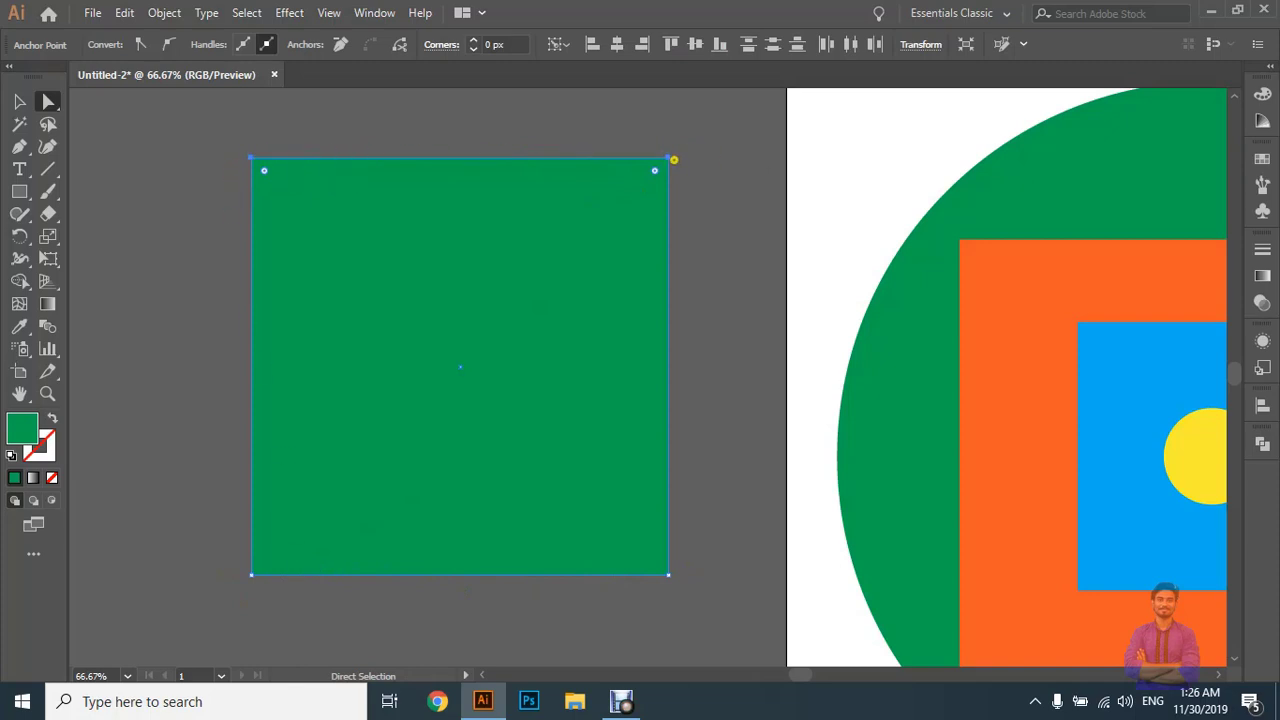
left_click_drag(674, 159, 487, 157)
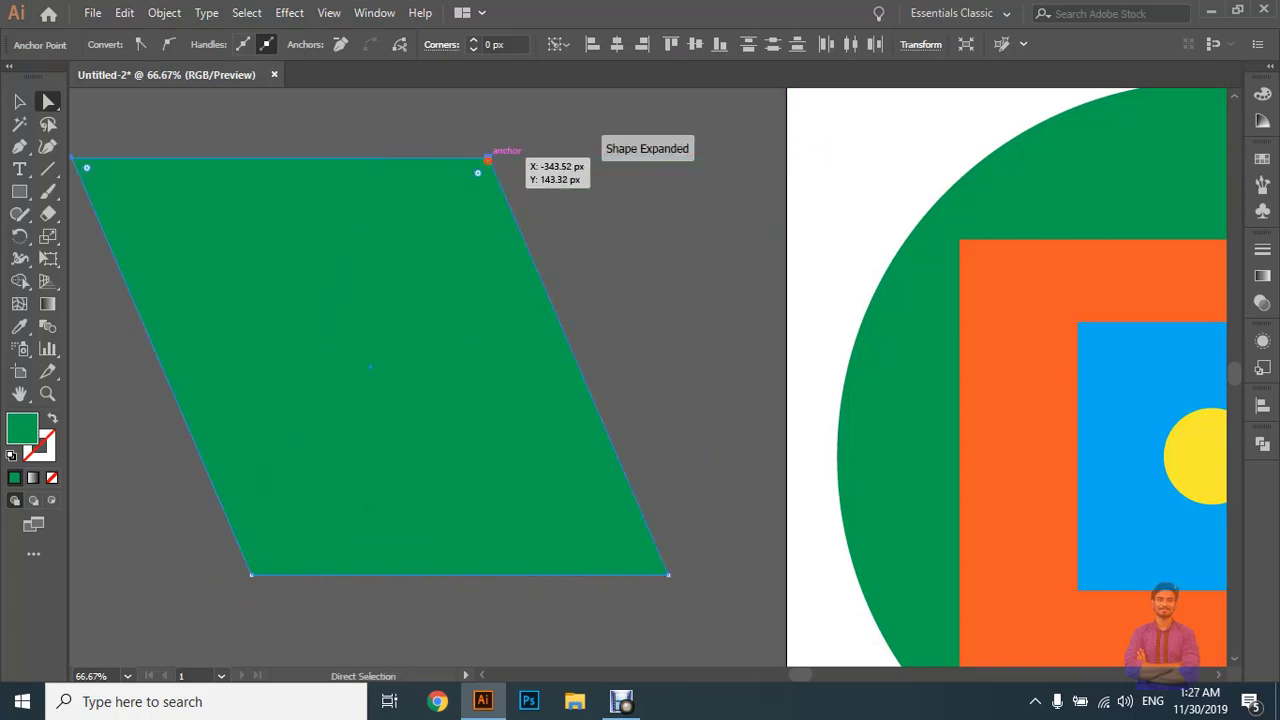
key("ctrl+z")
key("ctrl+z")
key("ctrl+z")
key("ctrl+z")
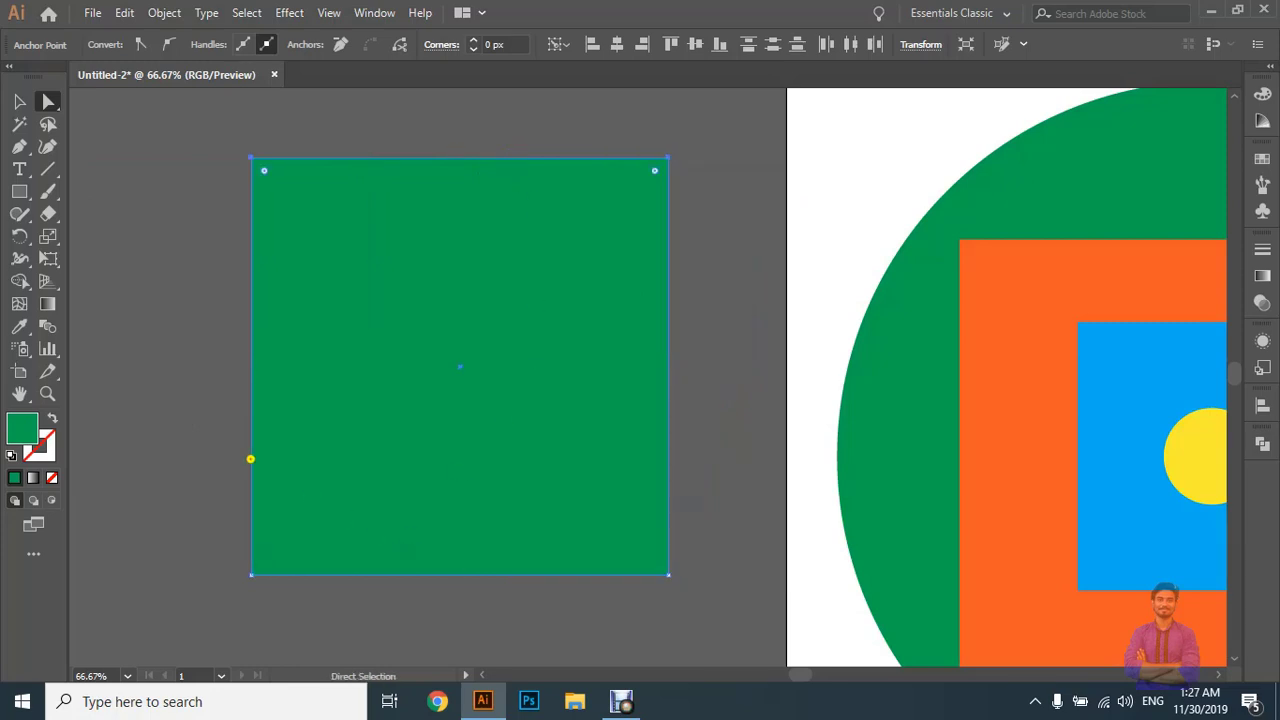
left_click(151, 383)
Select all the square's corner anchors except the bottom-left one, move them up and to the right, and undo the moves.
scroll(551, 174, "down", 1)
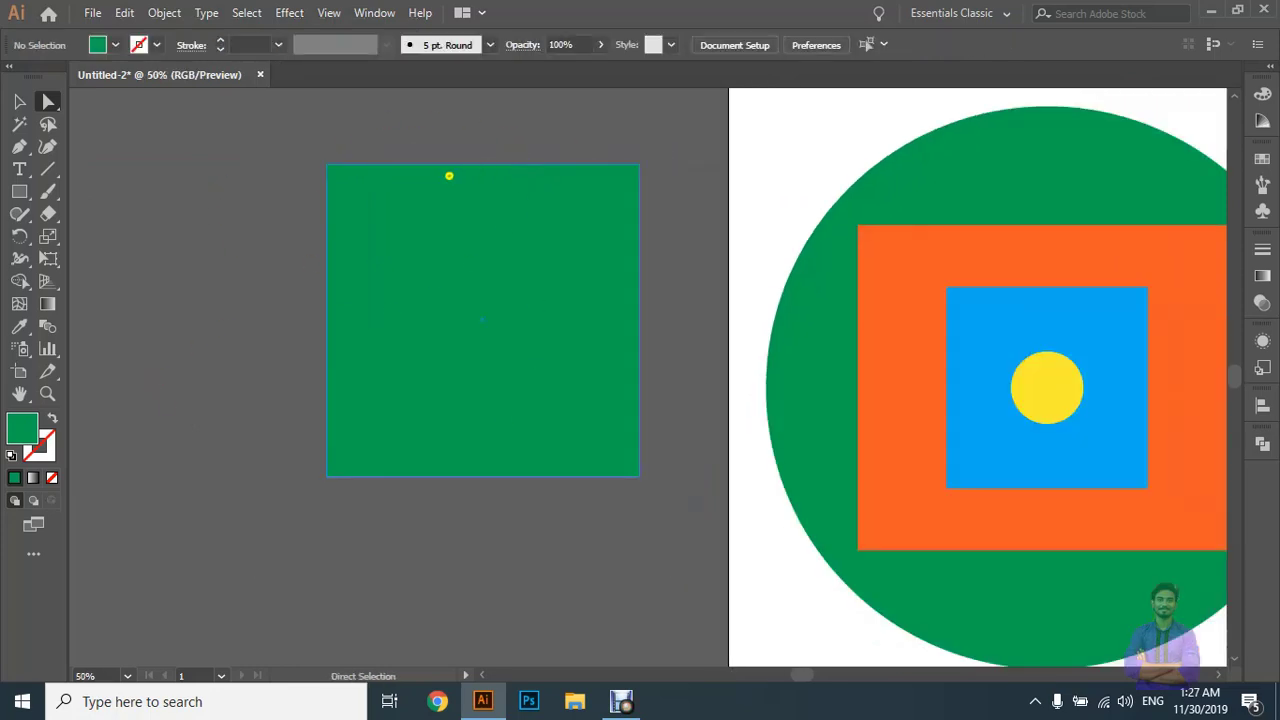
scroll(449, 176, "down", 1)
left_click(420, 172)
left_click(398, 168)
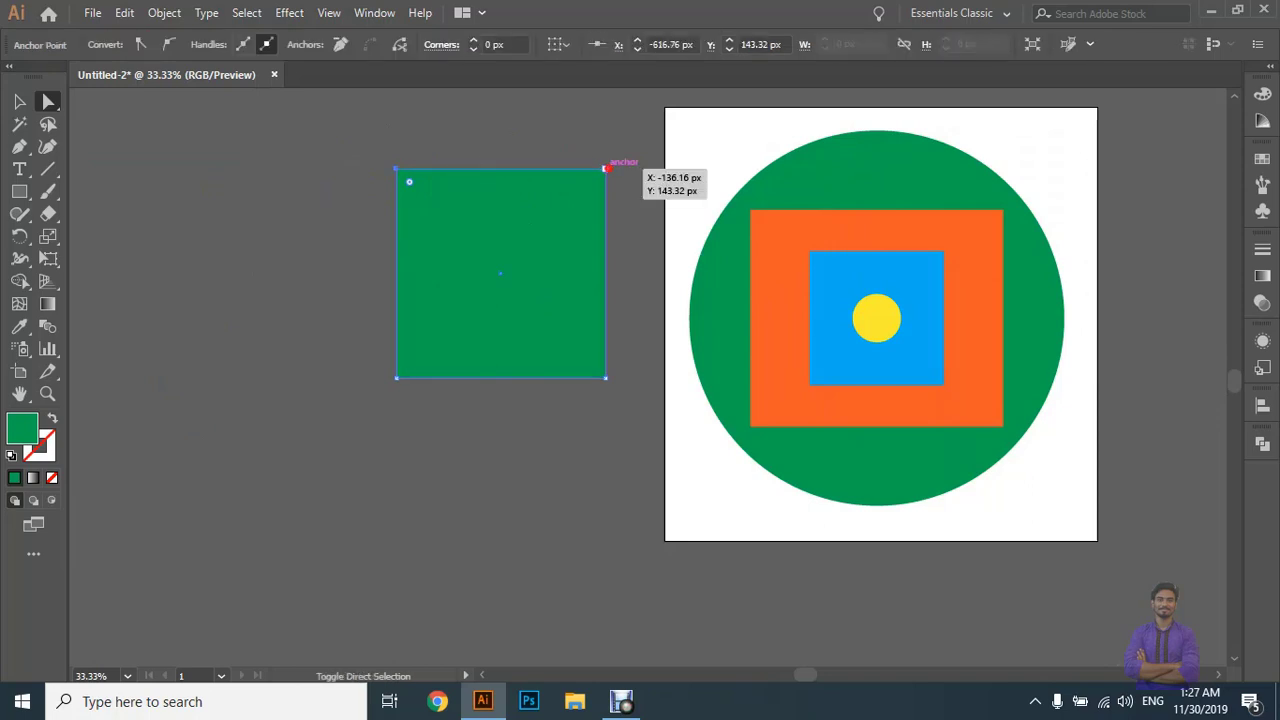
left_click(606, 168, "shift")
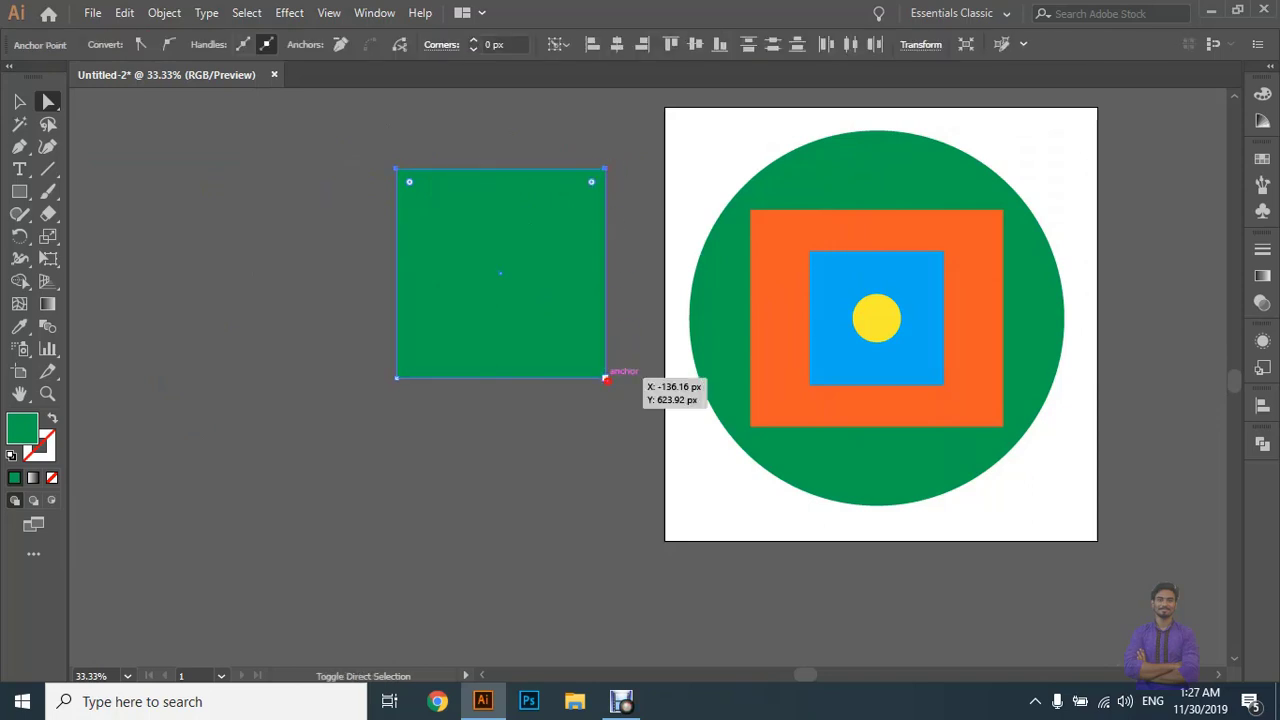
left_click(606, 378, "shift")
scroll(530, 320, "up", 1)
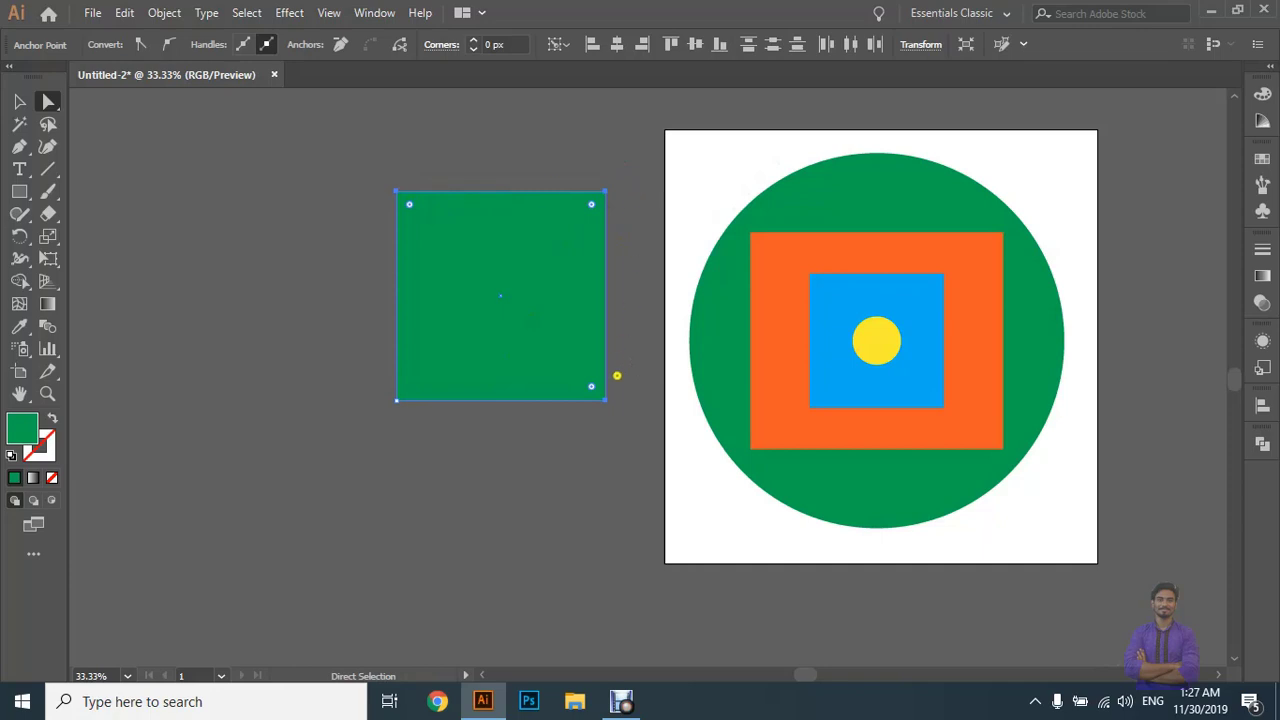
left_click_drag(606, 191, 790, 137)
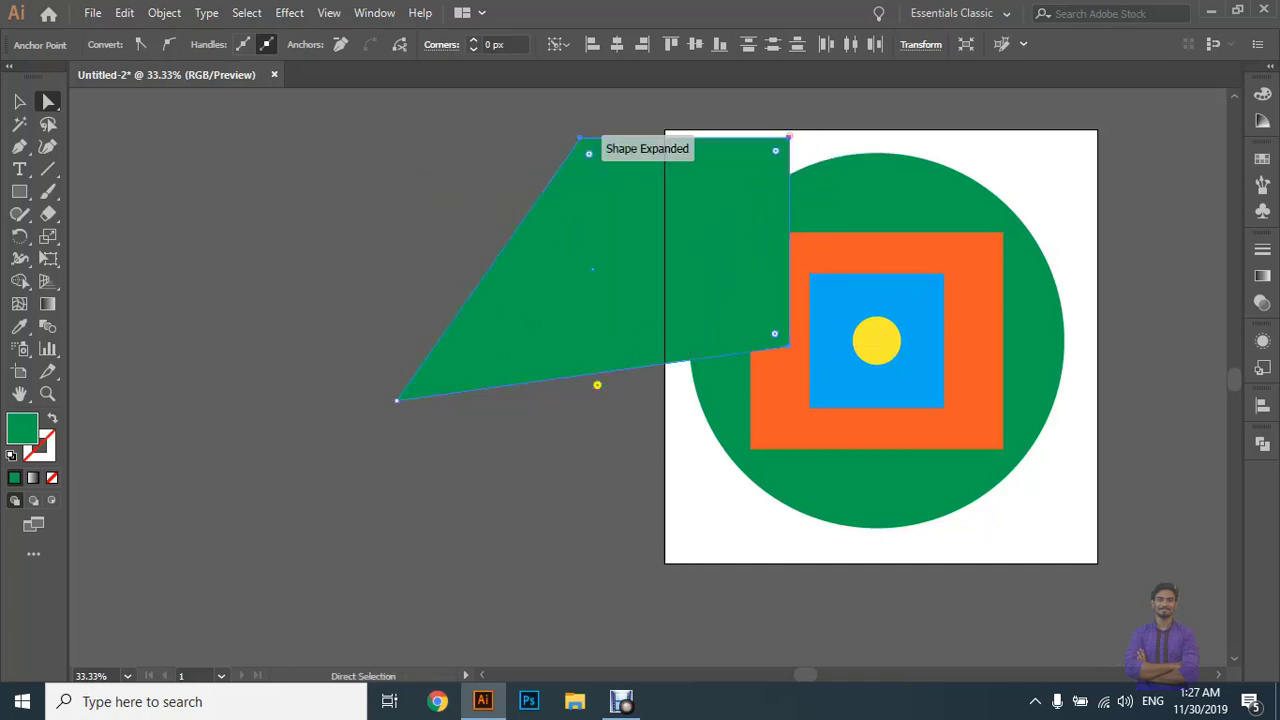
left_click_drag(716, 227, 456, 275)
left_click_drag(526, 188, 640, 155)
key("ctrl+z")
key("ctrl+z")
key("ctrl+z")
key("ctrl+z")
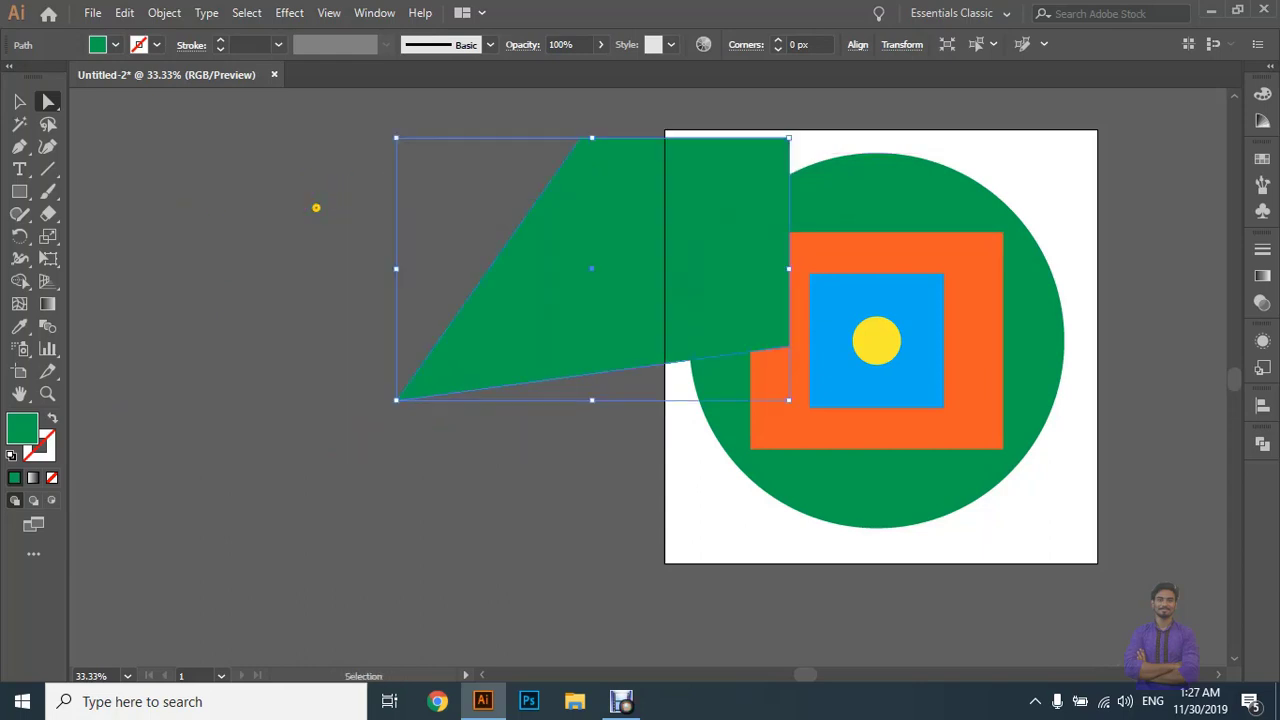
Deselect the corner anchors and select the entire green square with Direct Selection.
scroll(309, 234, "right", 1)
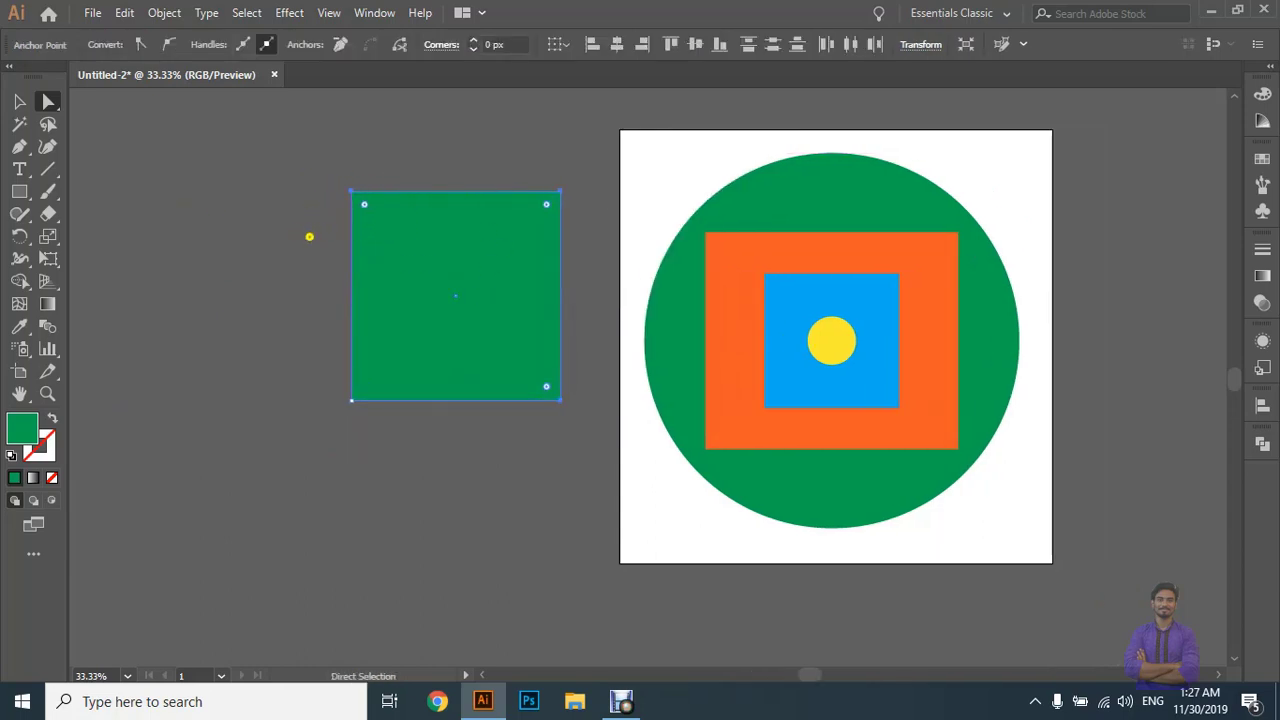
scroll(294, 237, "up", 1)
left_click(290, 237)
scroll(435, 245, "right", 1)
left_click(435, 245)
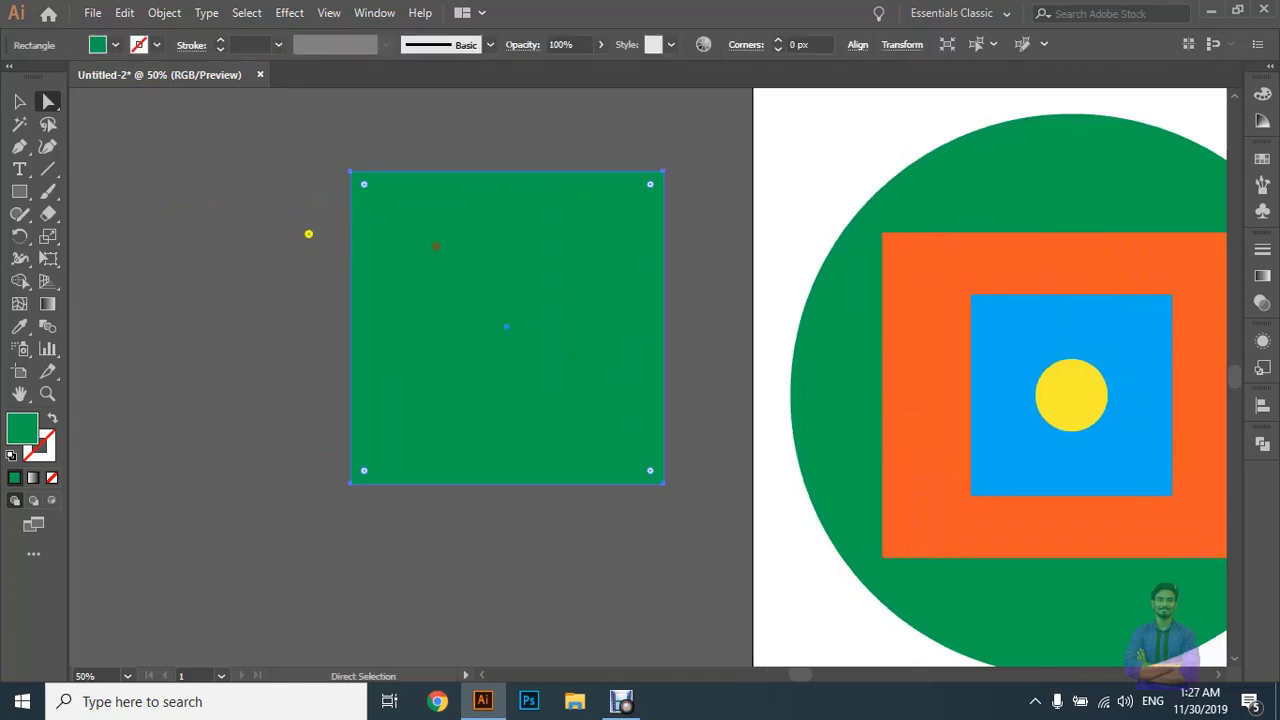
Use Group Selection to pick the nested yellow circle, blue square, orange rectangle and green circle in turn, and deselect everything.
left_click_drag(54, 104, 189, 121)
key("ctrl+minus")
key("ctrl+minus")
key("ctrl+minus")
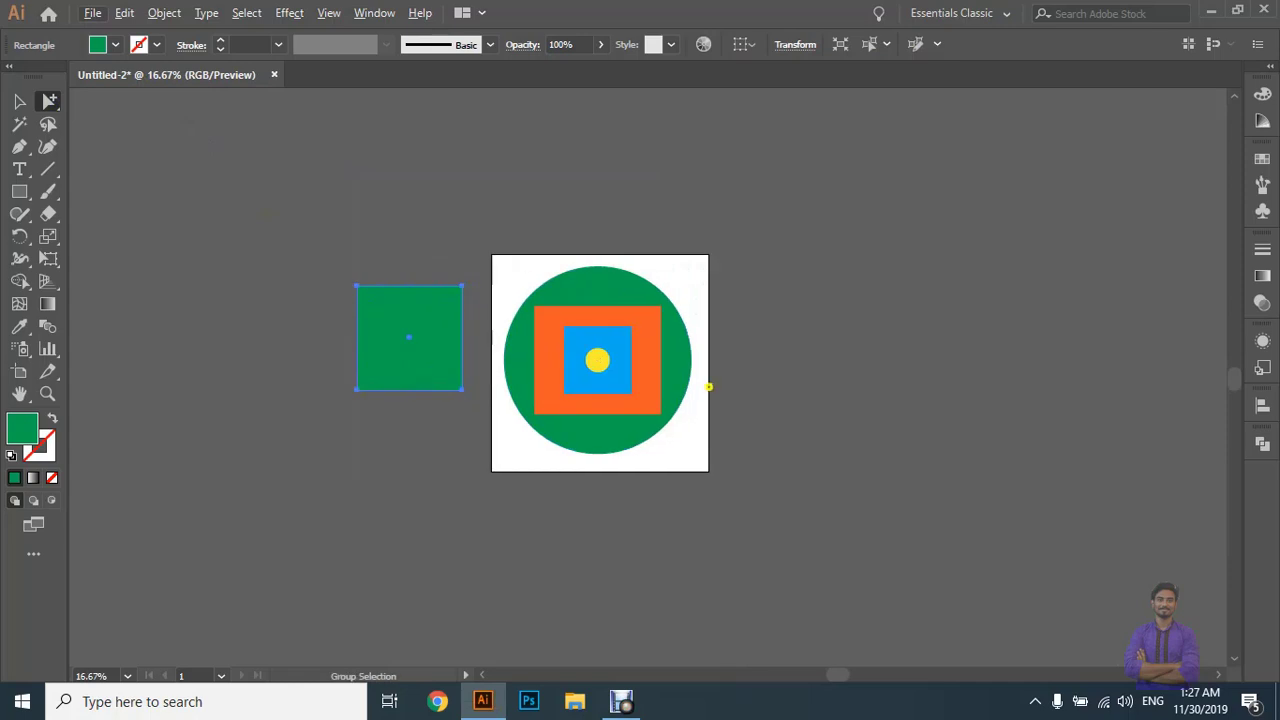
left_click(709, 386)
key("ctrl+plus")
key("ctrl+plus")
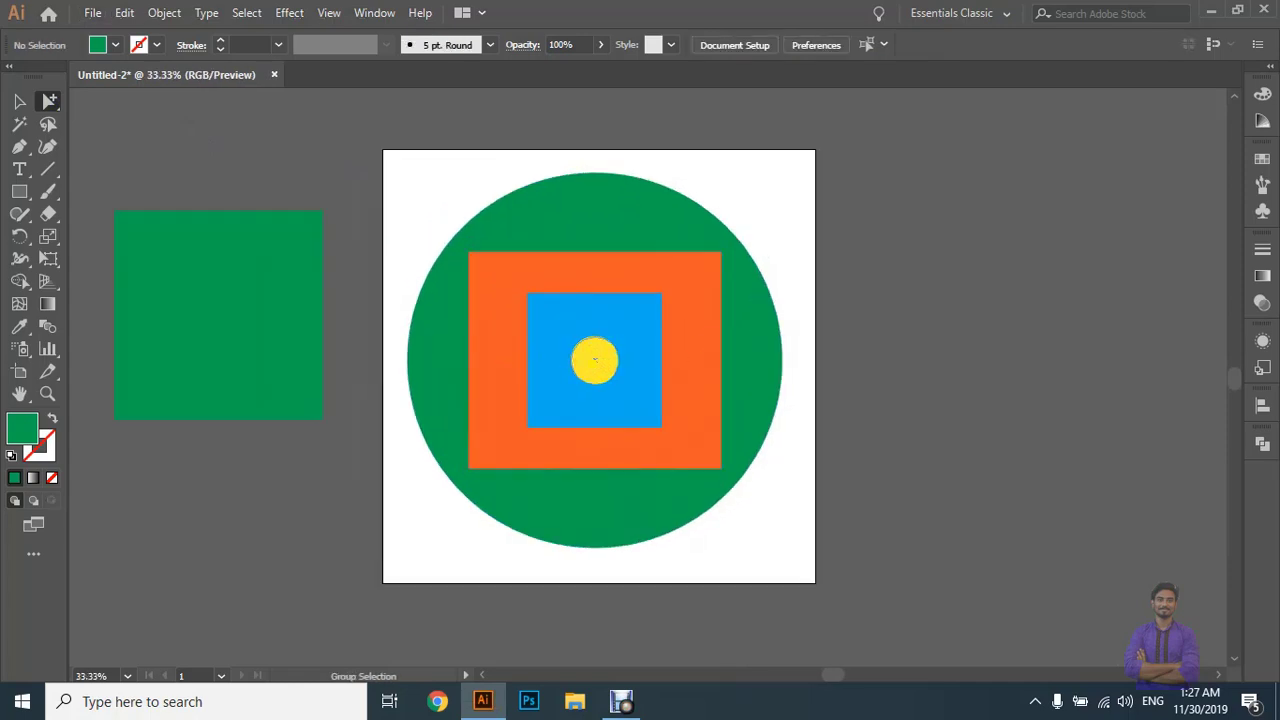
left_click(595, 362)
left_click(651, 366)
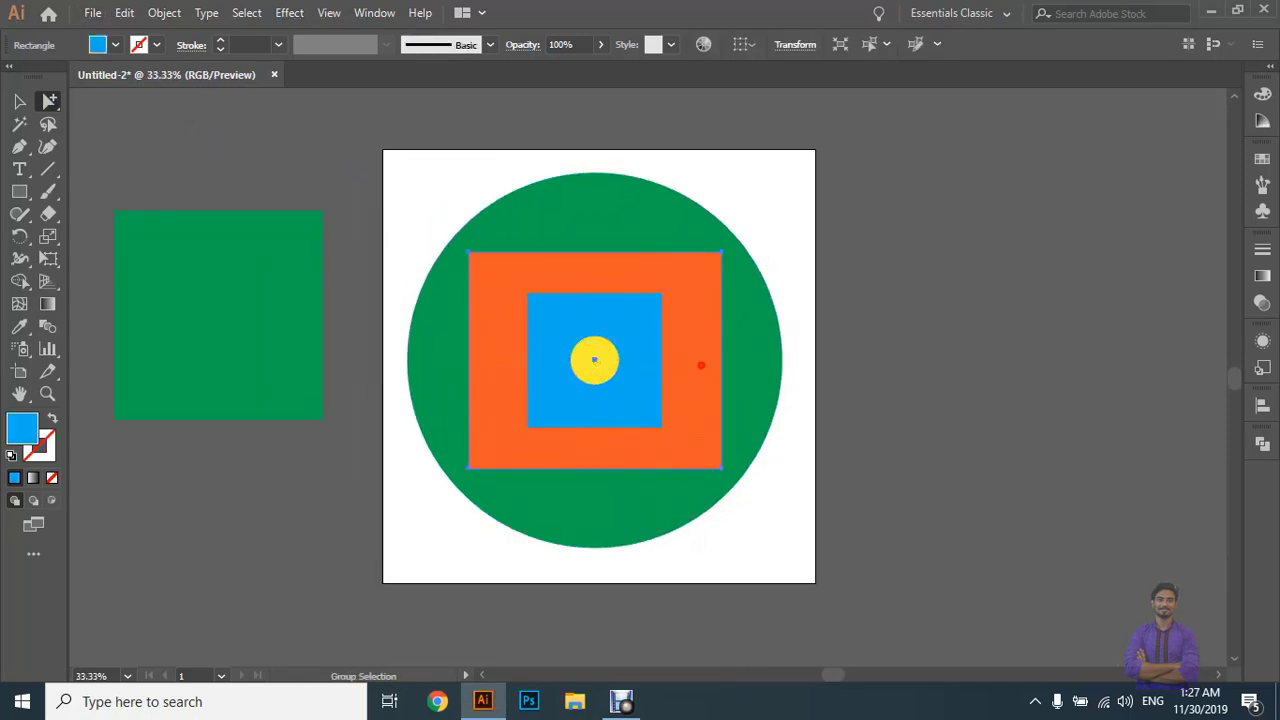
left_click(700, 364)
left_click(763, 353)
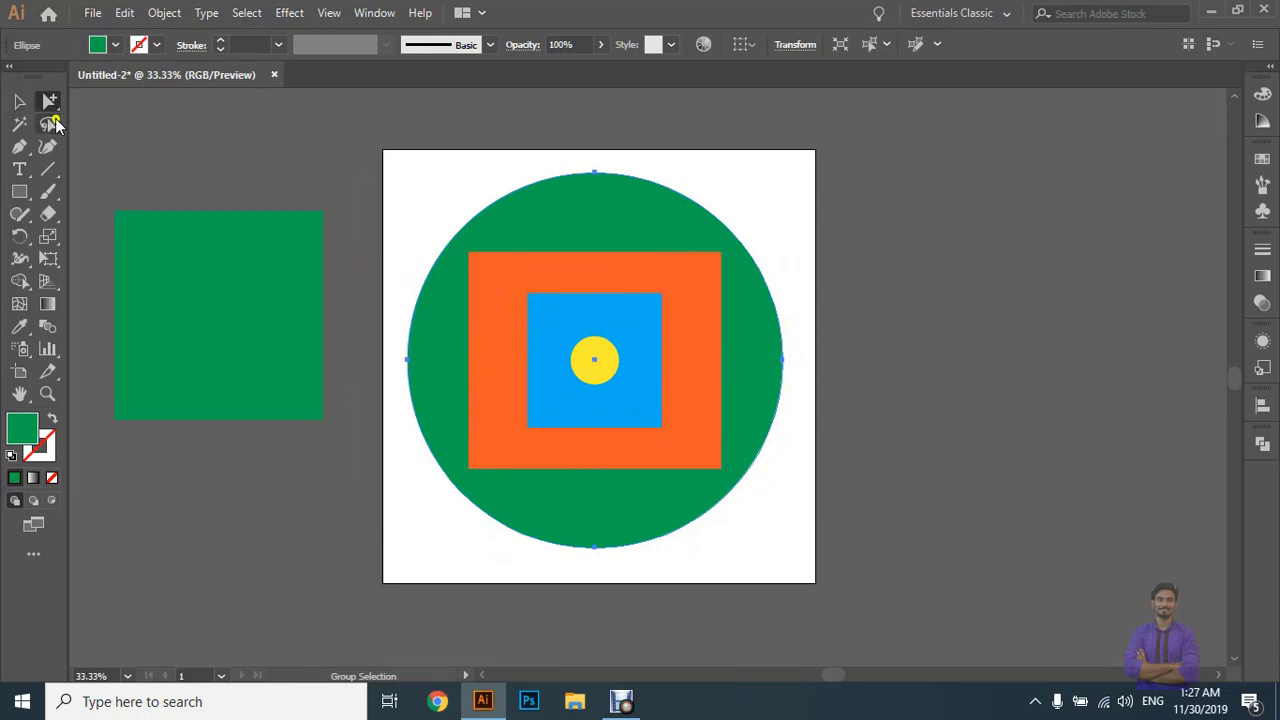
left_click(19, 101)
left_click(283, 162)
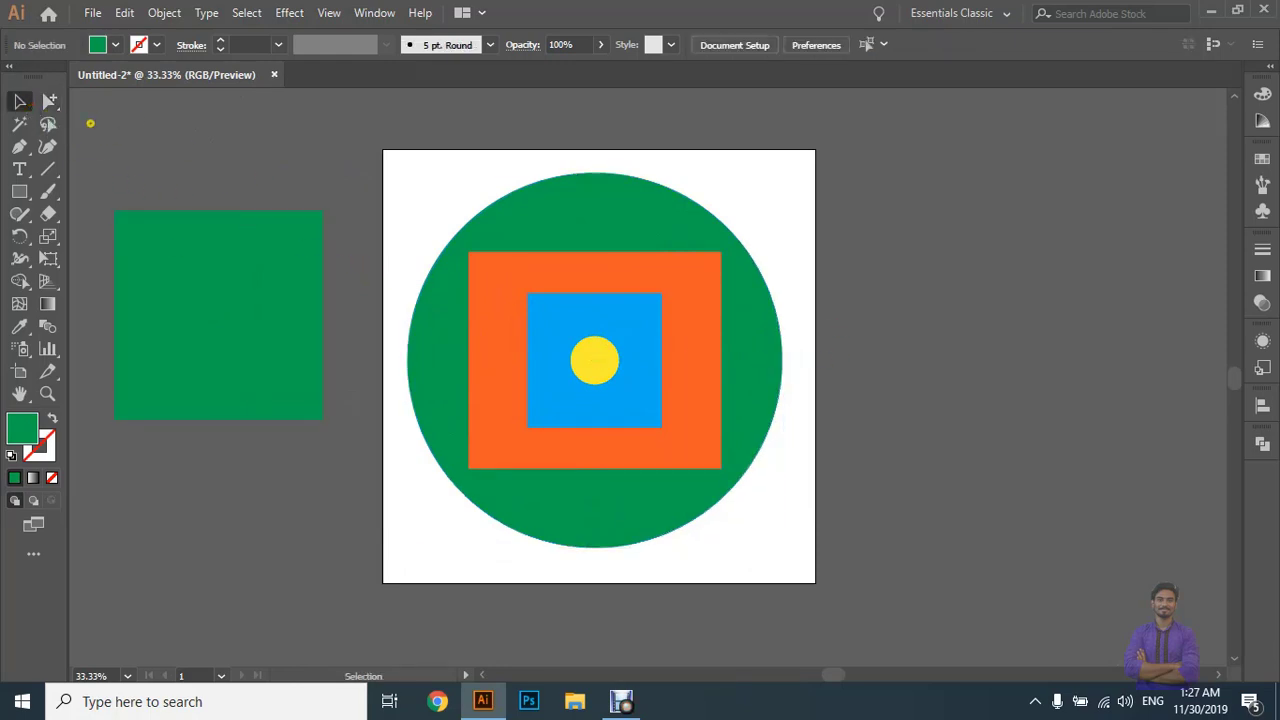
left_click(121, 106)
key("a")
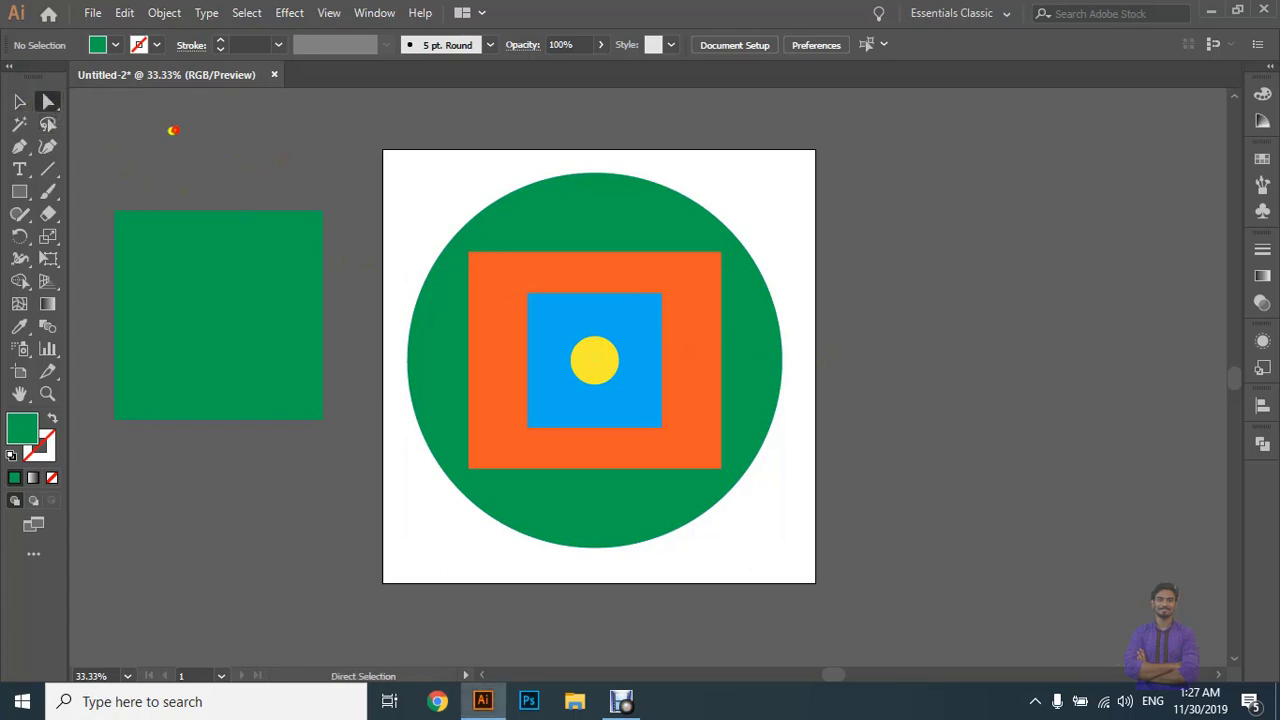
left_click(48, 101)
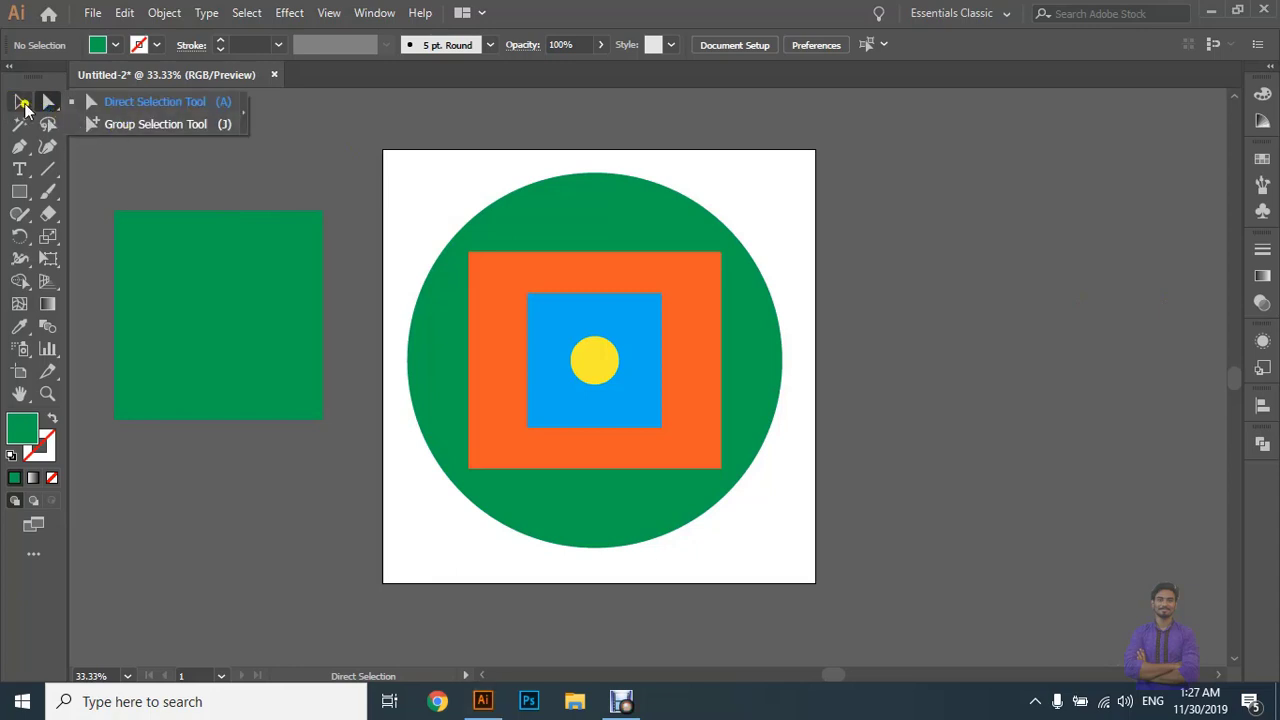
left_click(19, 101)
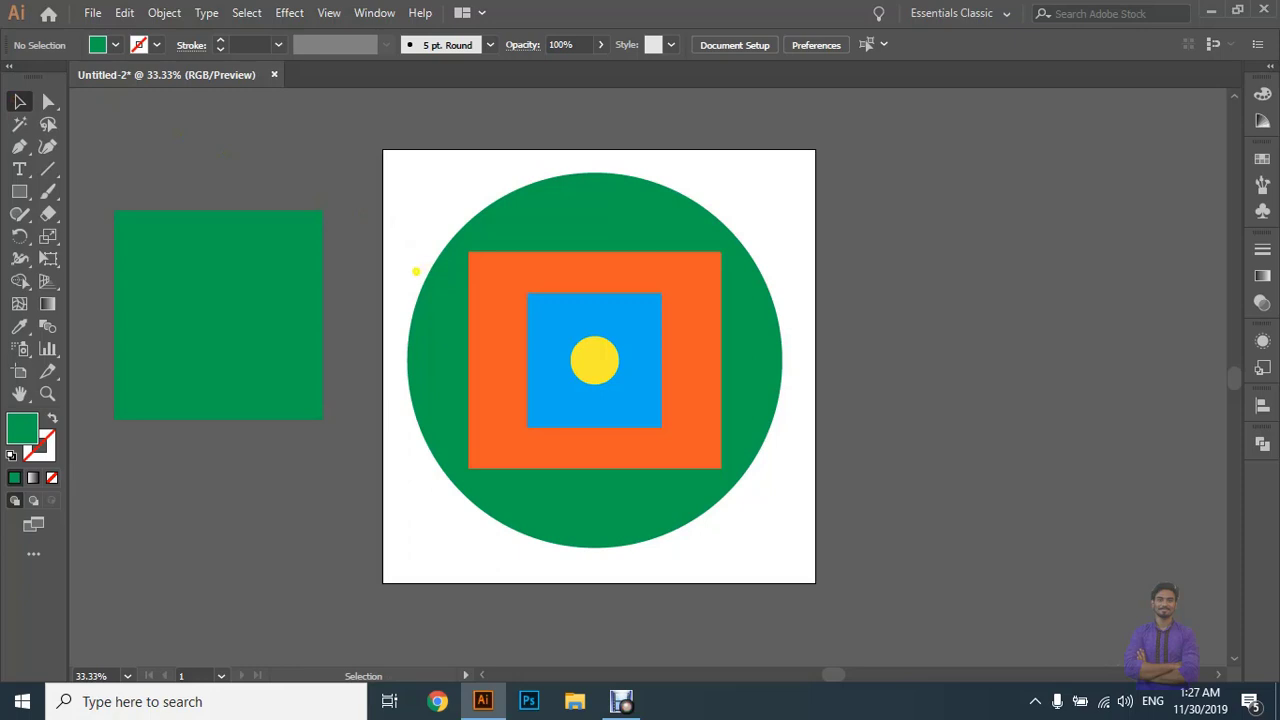
scroll(411, 275, "down", 1)
scroll(411, 275, "left", 2)
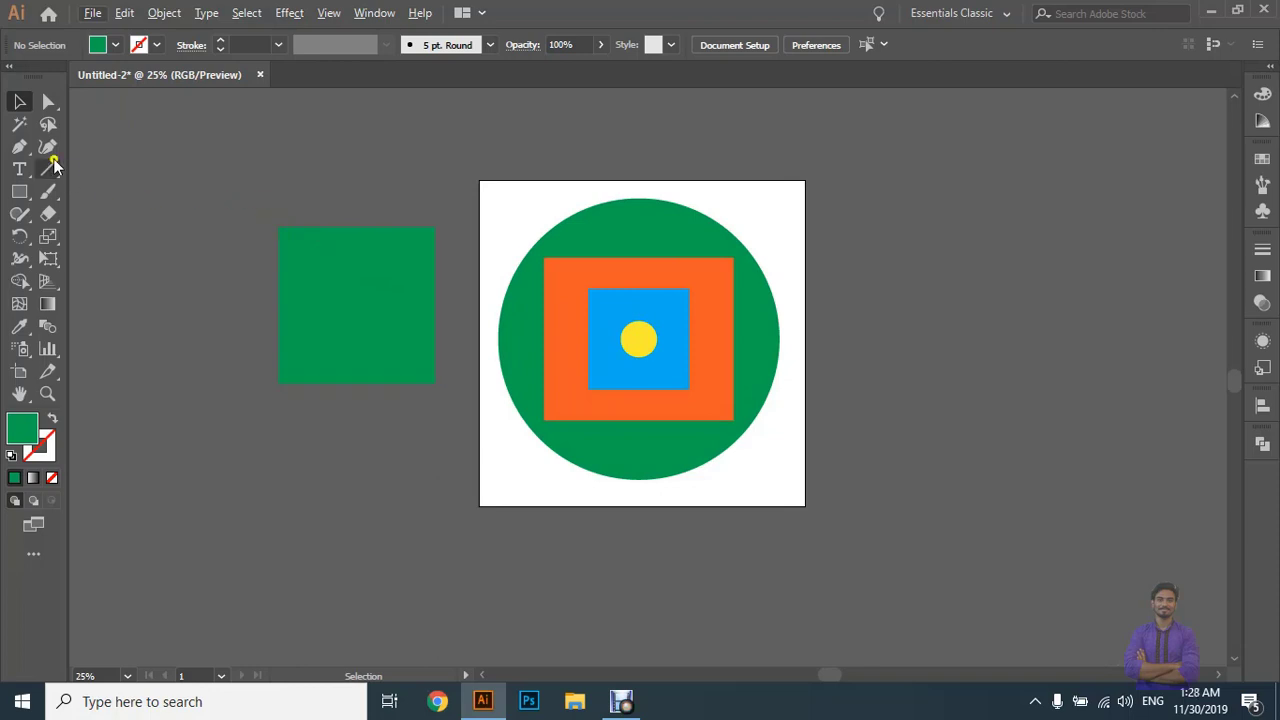
left_click(52, 110)
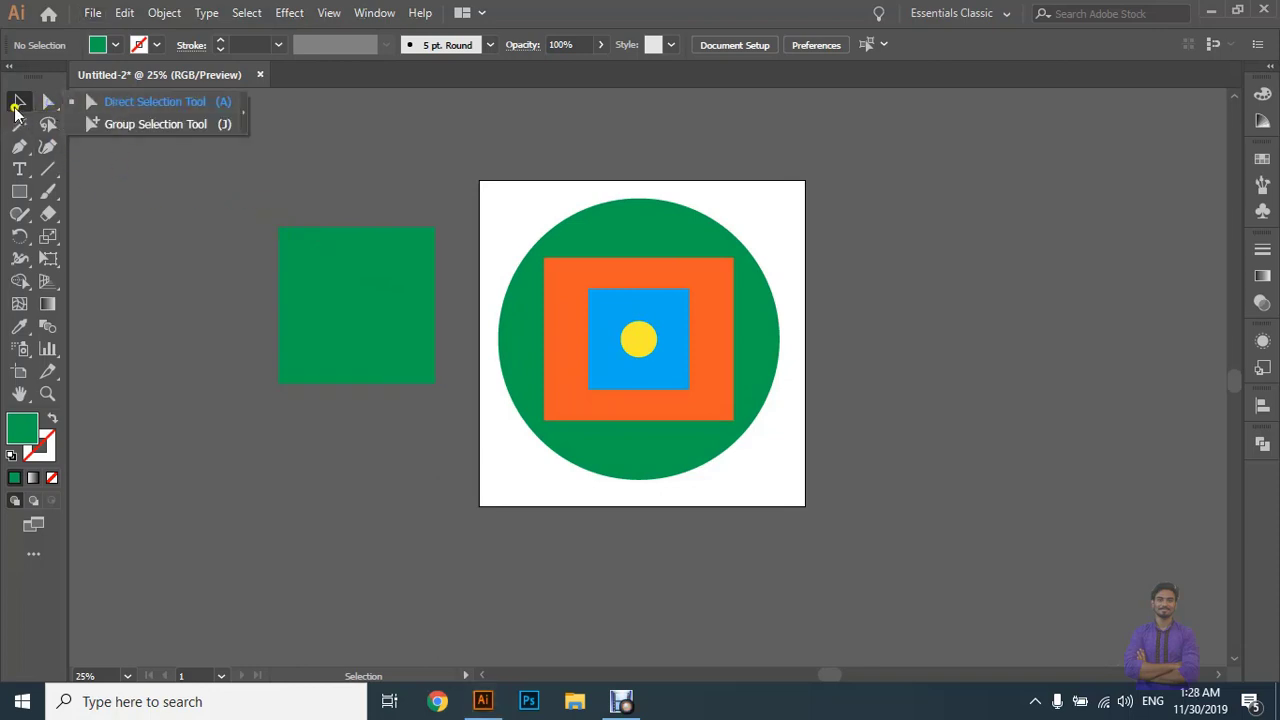
left_click(18, 104)
left_click(263, 224)
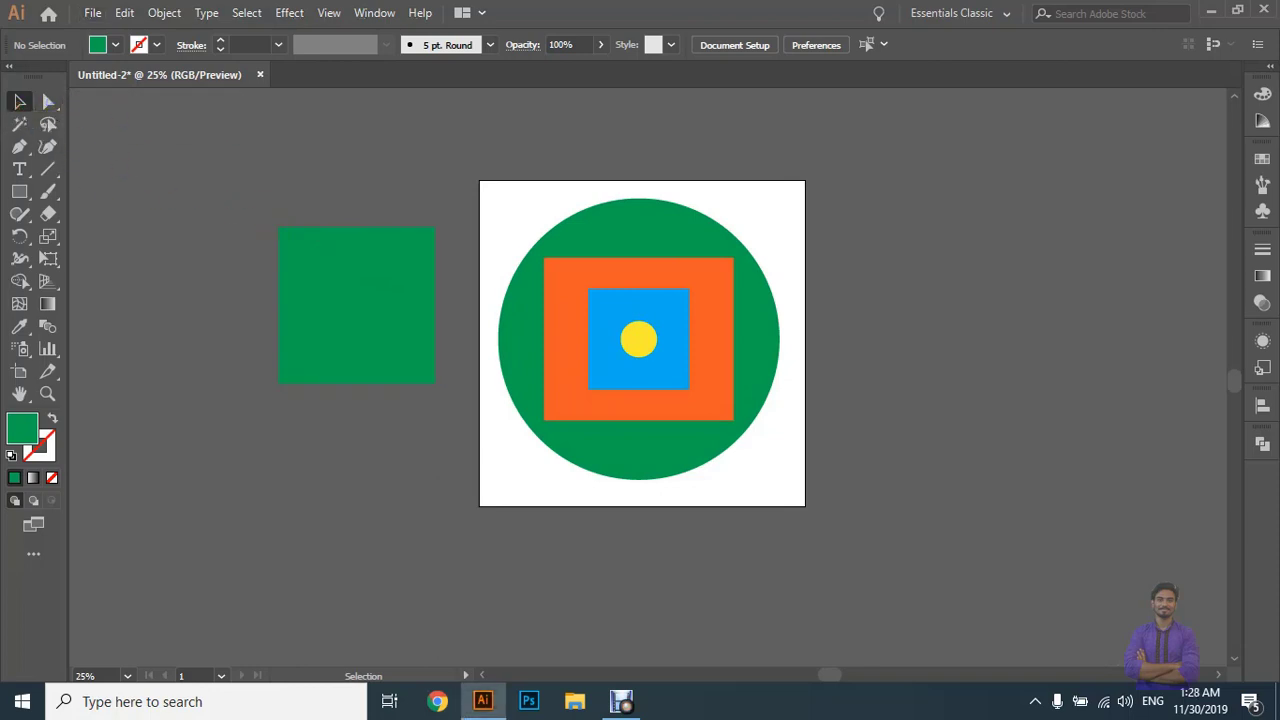